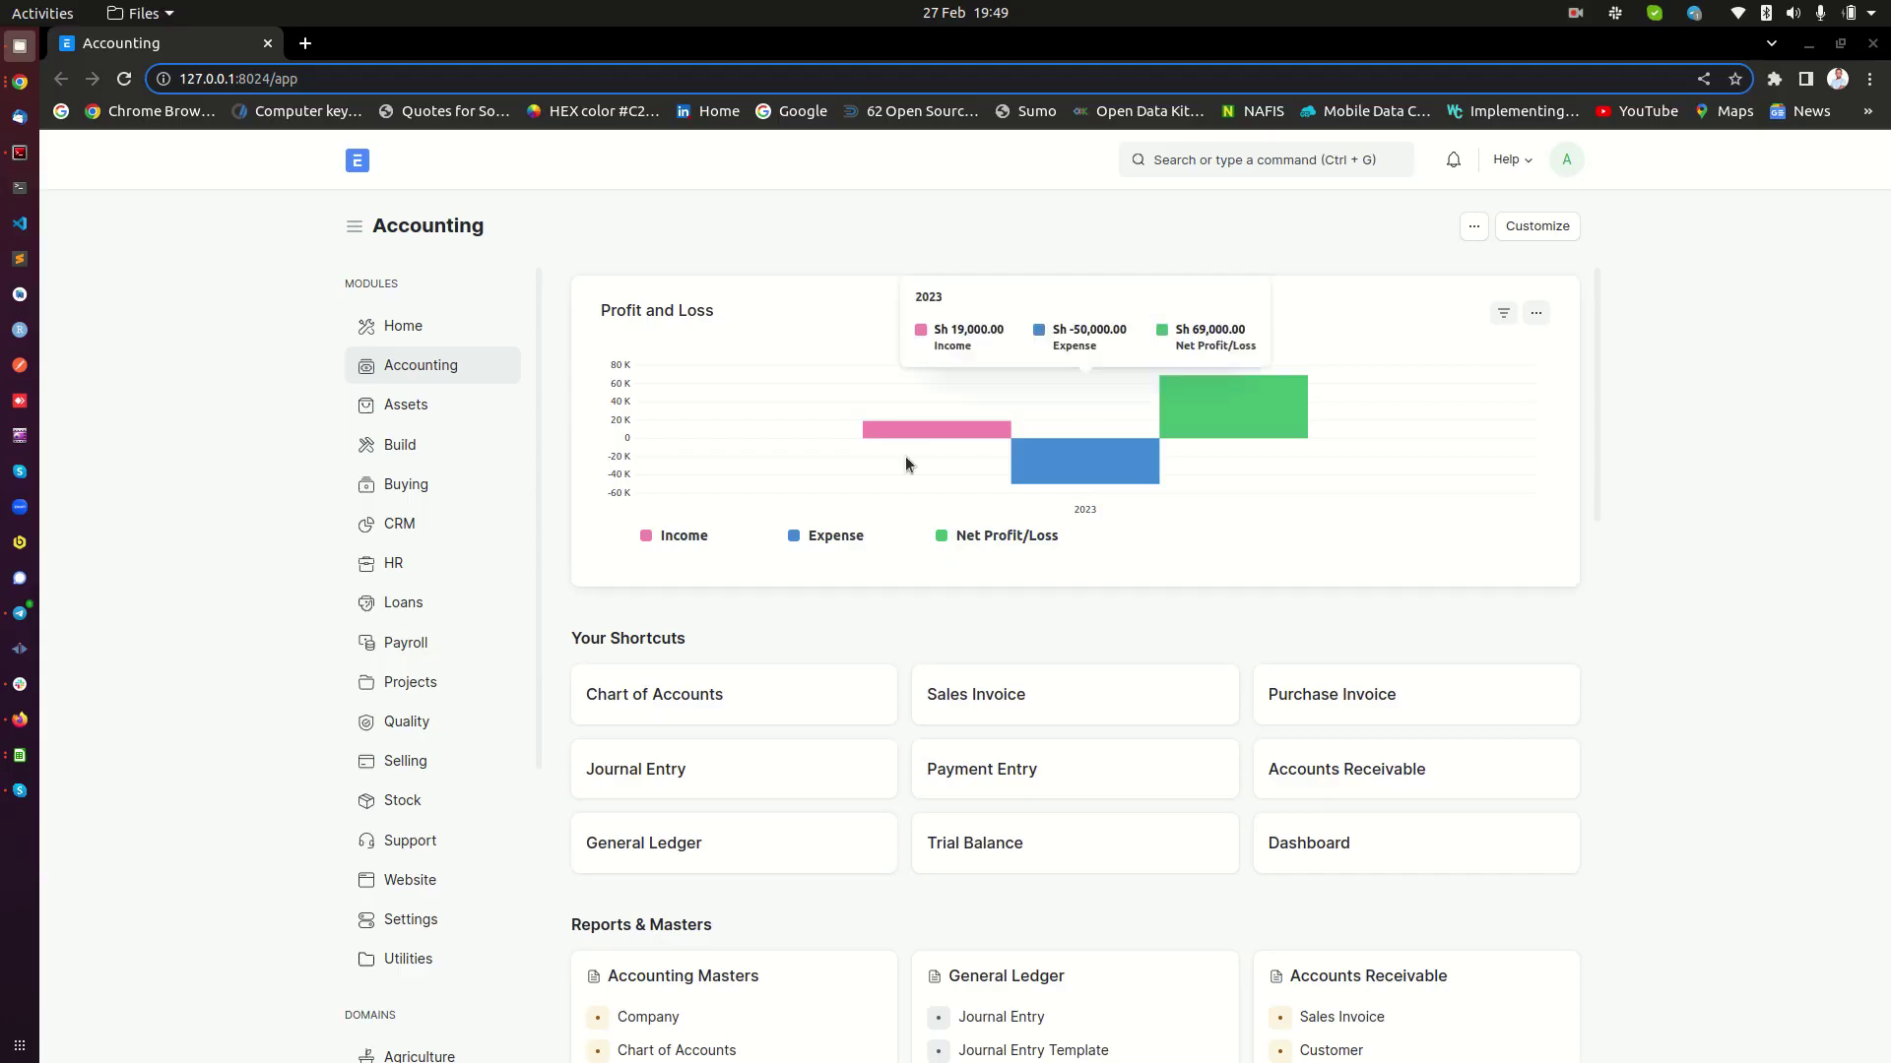
Scroll the Accounting workspace to the Banking and Payments card listing the Bank Reconciliation Tool
{"action": "scroll", "coordinate": [1213, 648], "scroll_direction": "down", "scroll_amount": 10}
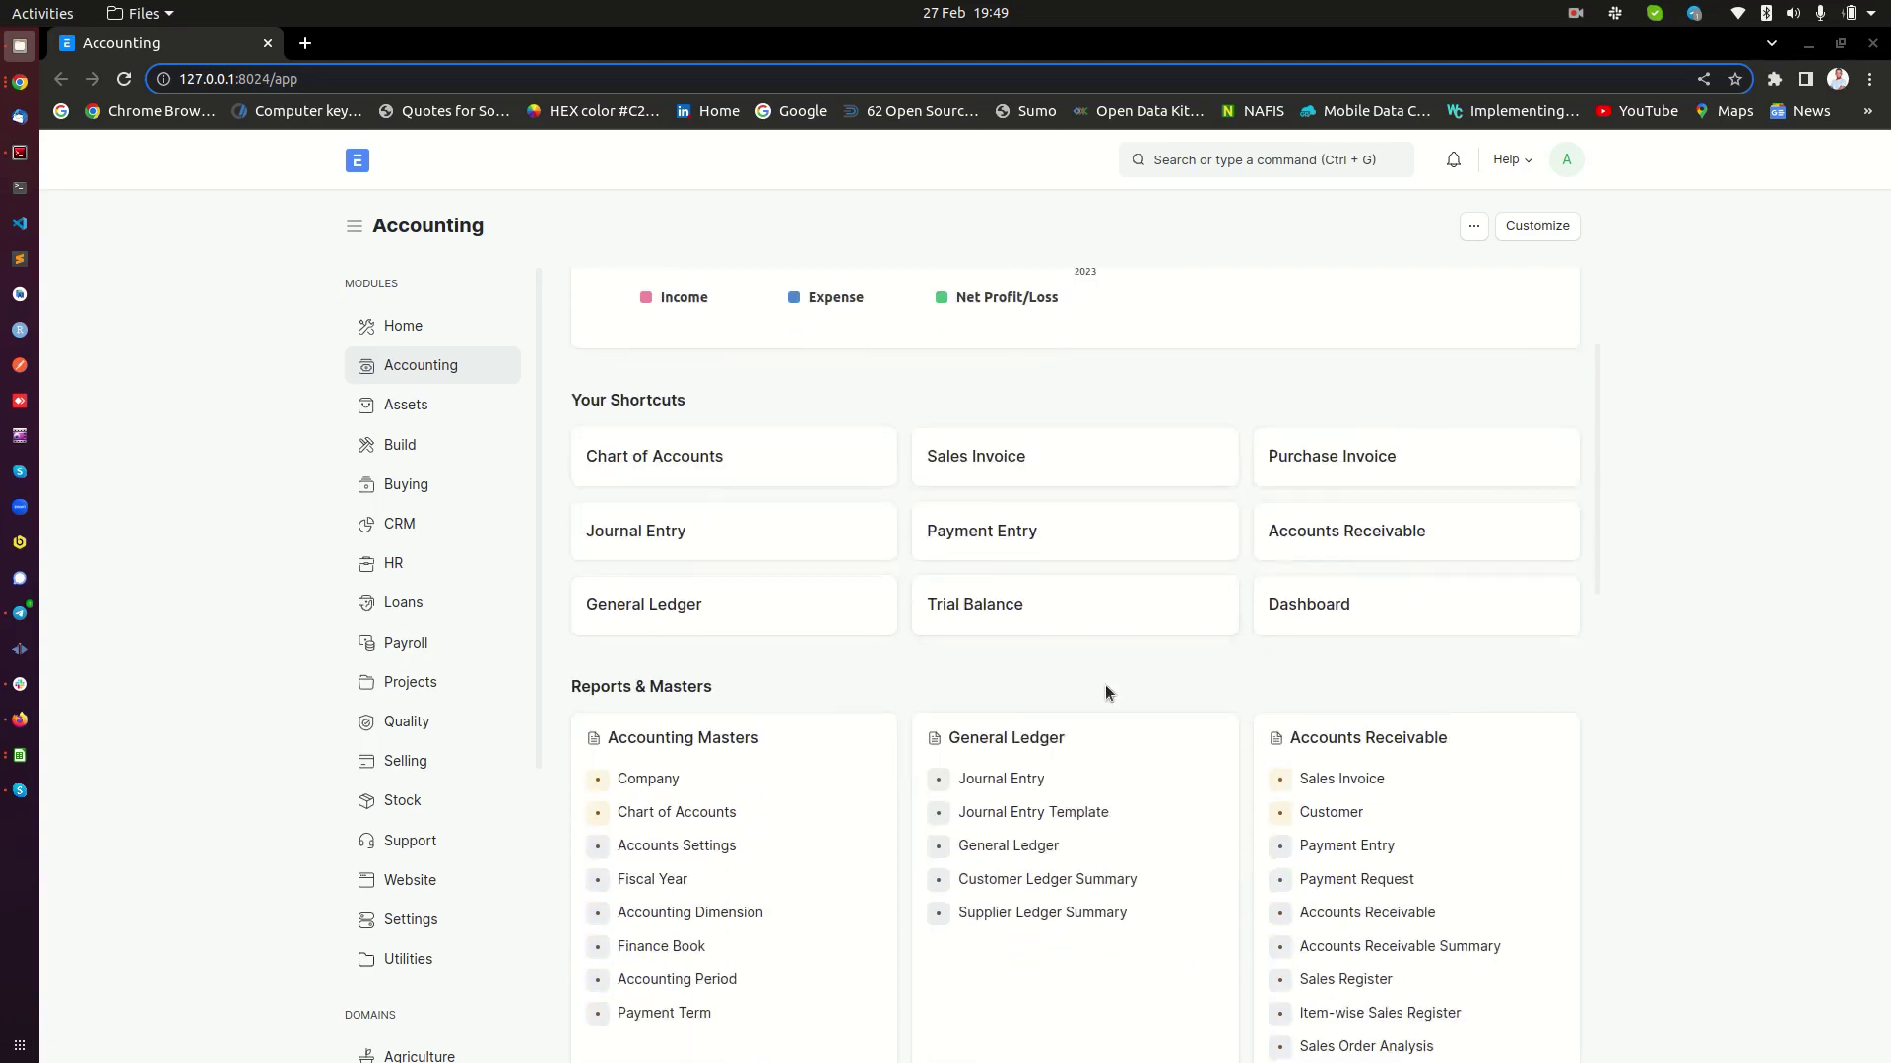
{"action": "scroll", "coordinate": [1254, 635], "scroll_direction": "down", "scroll_amount": 5}
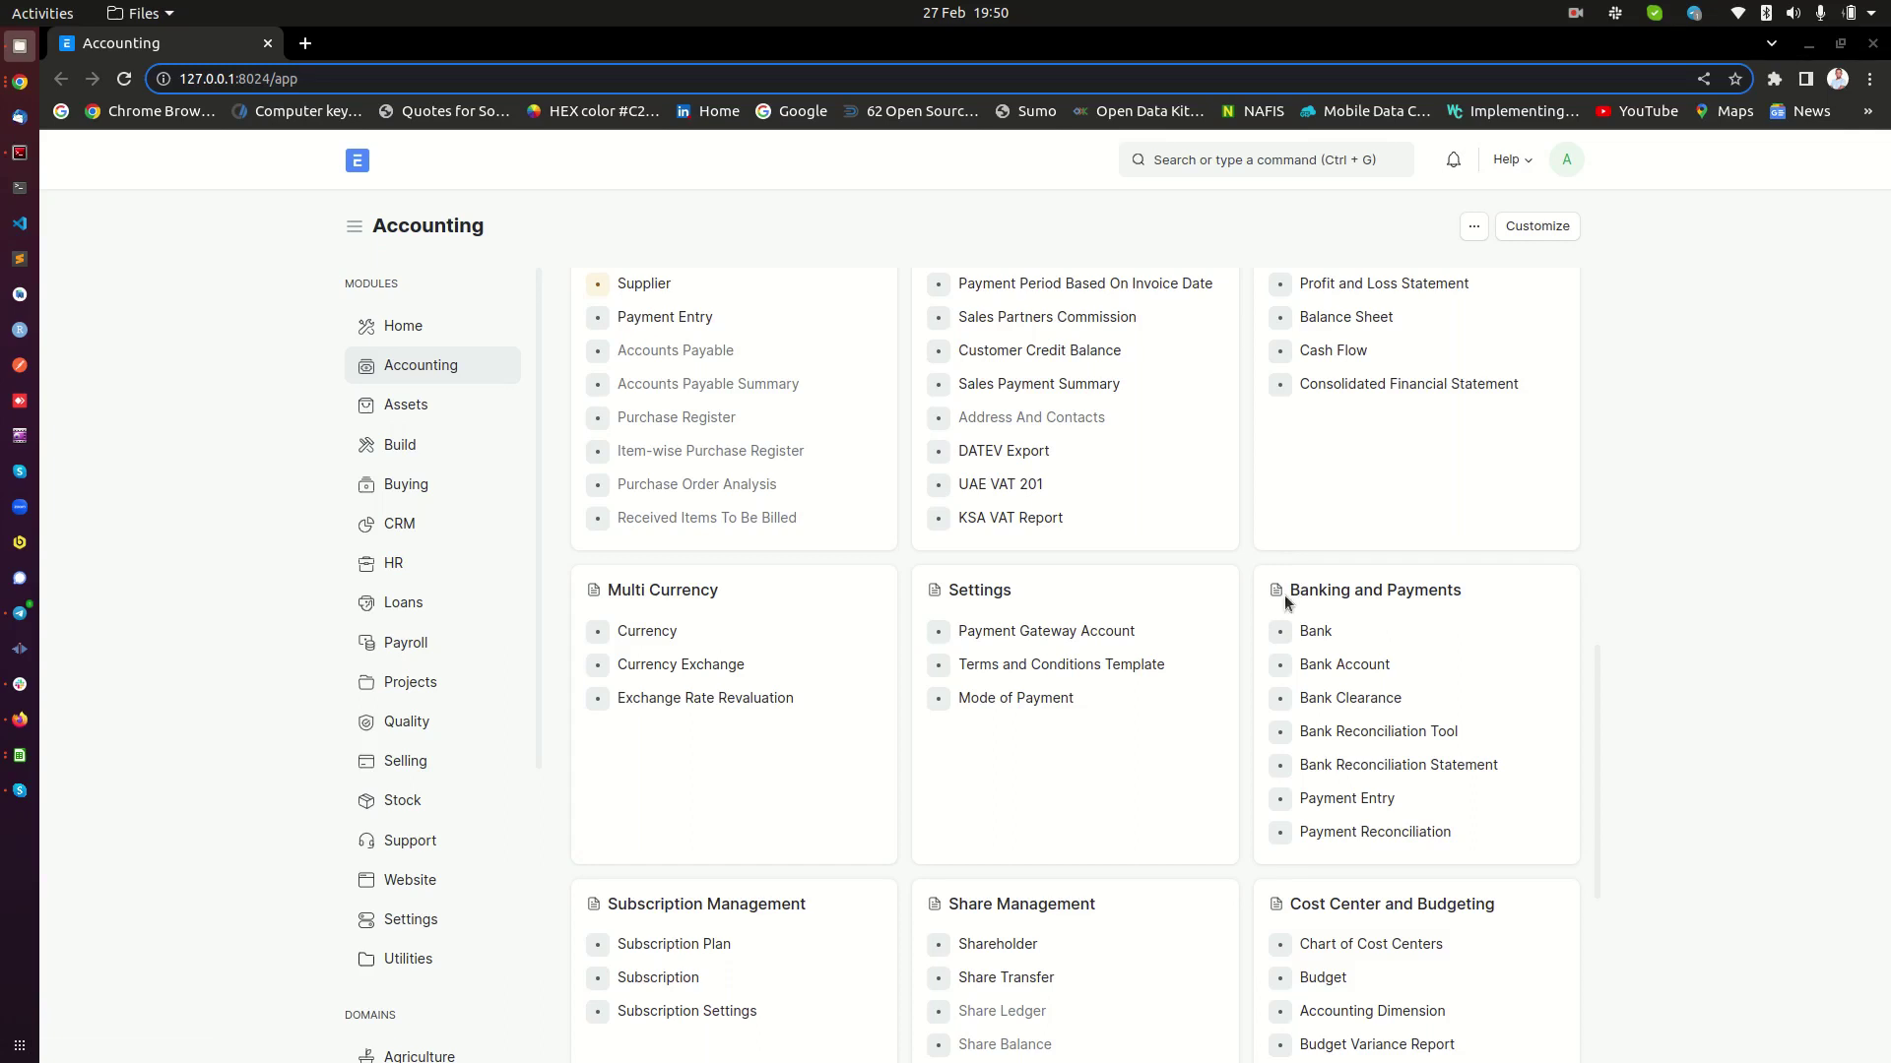
{"action": "left_click_drag", "start_coordinate": [1288, 589], "coordinate": [1469, 589]}
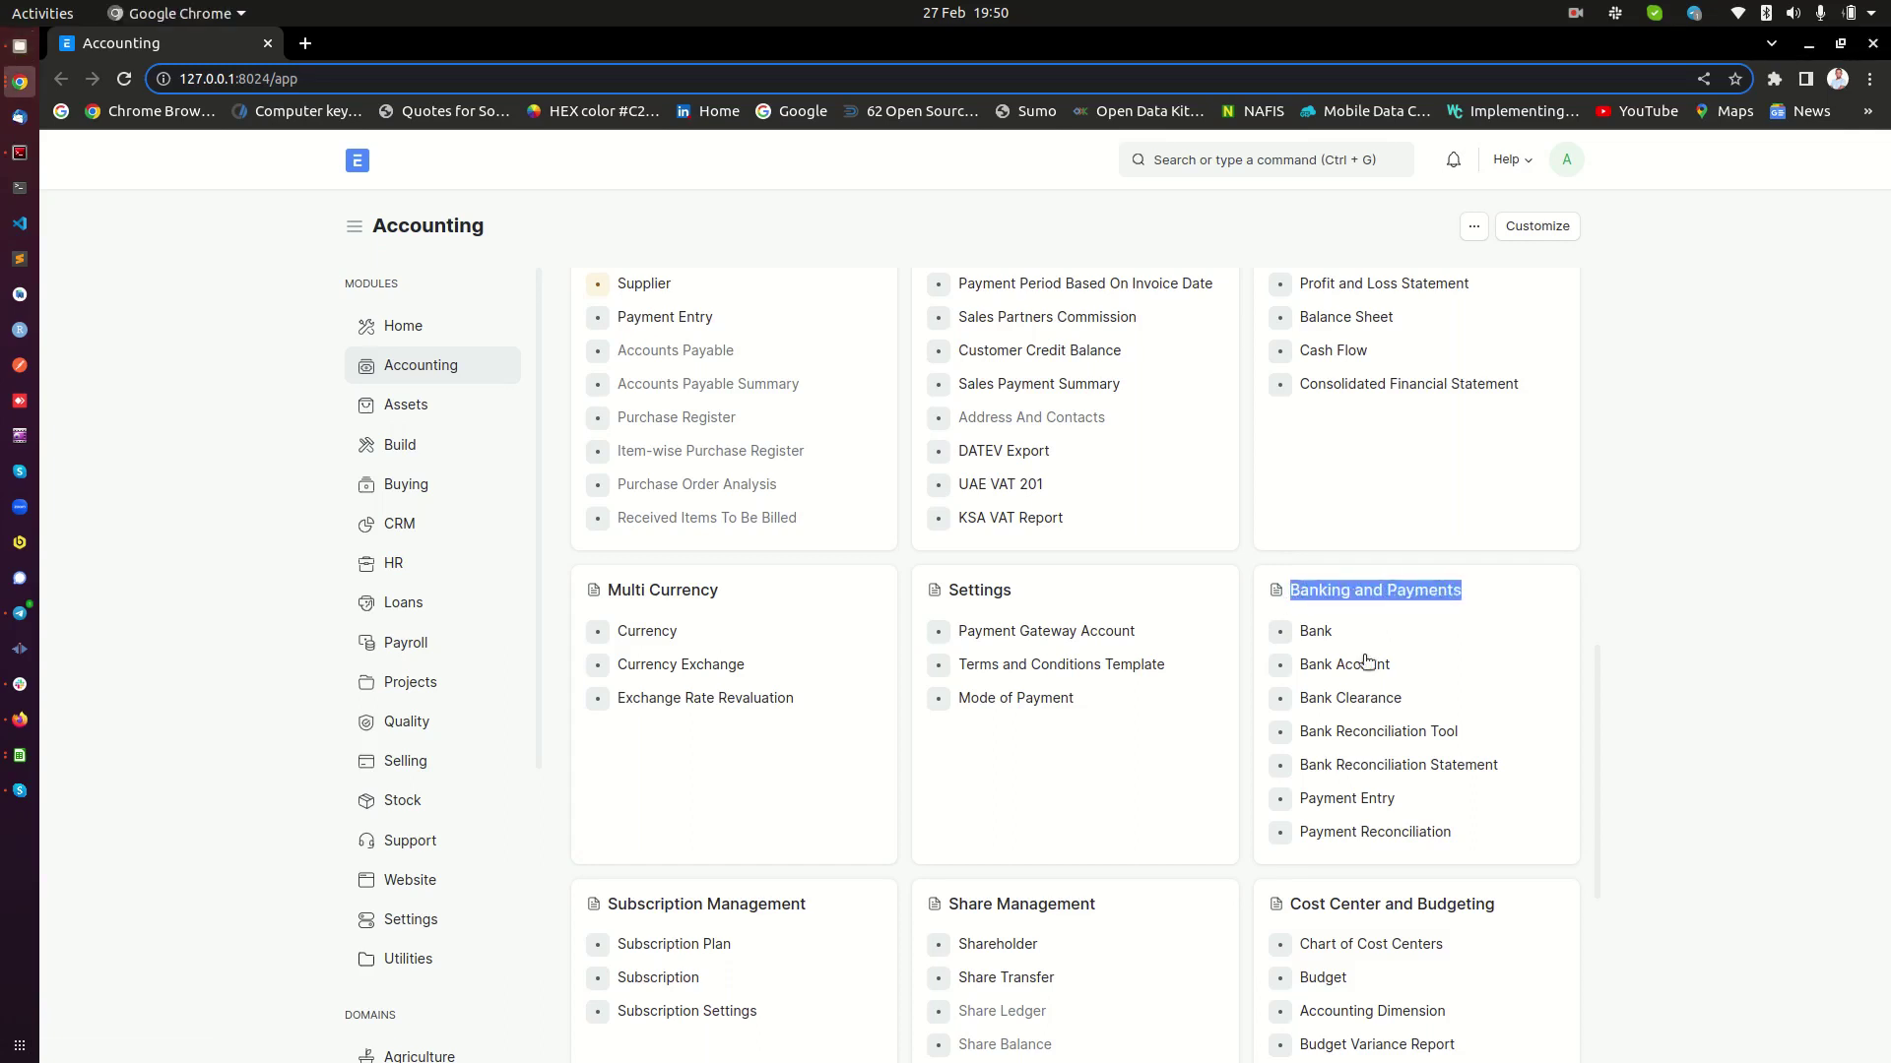
{"action": "left_click", "coordinate": [1373, 600]}
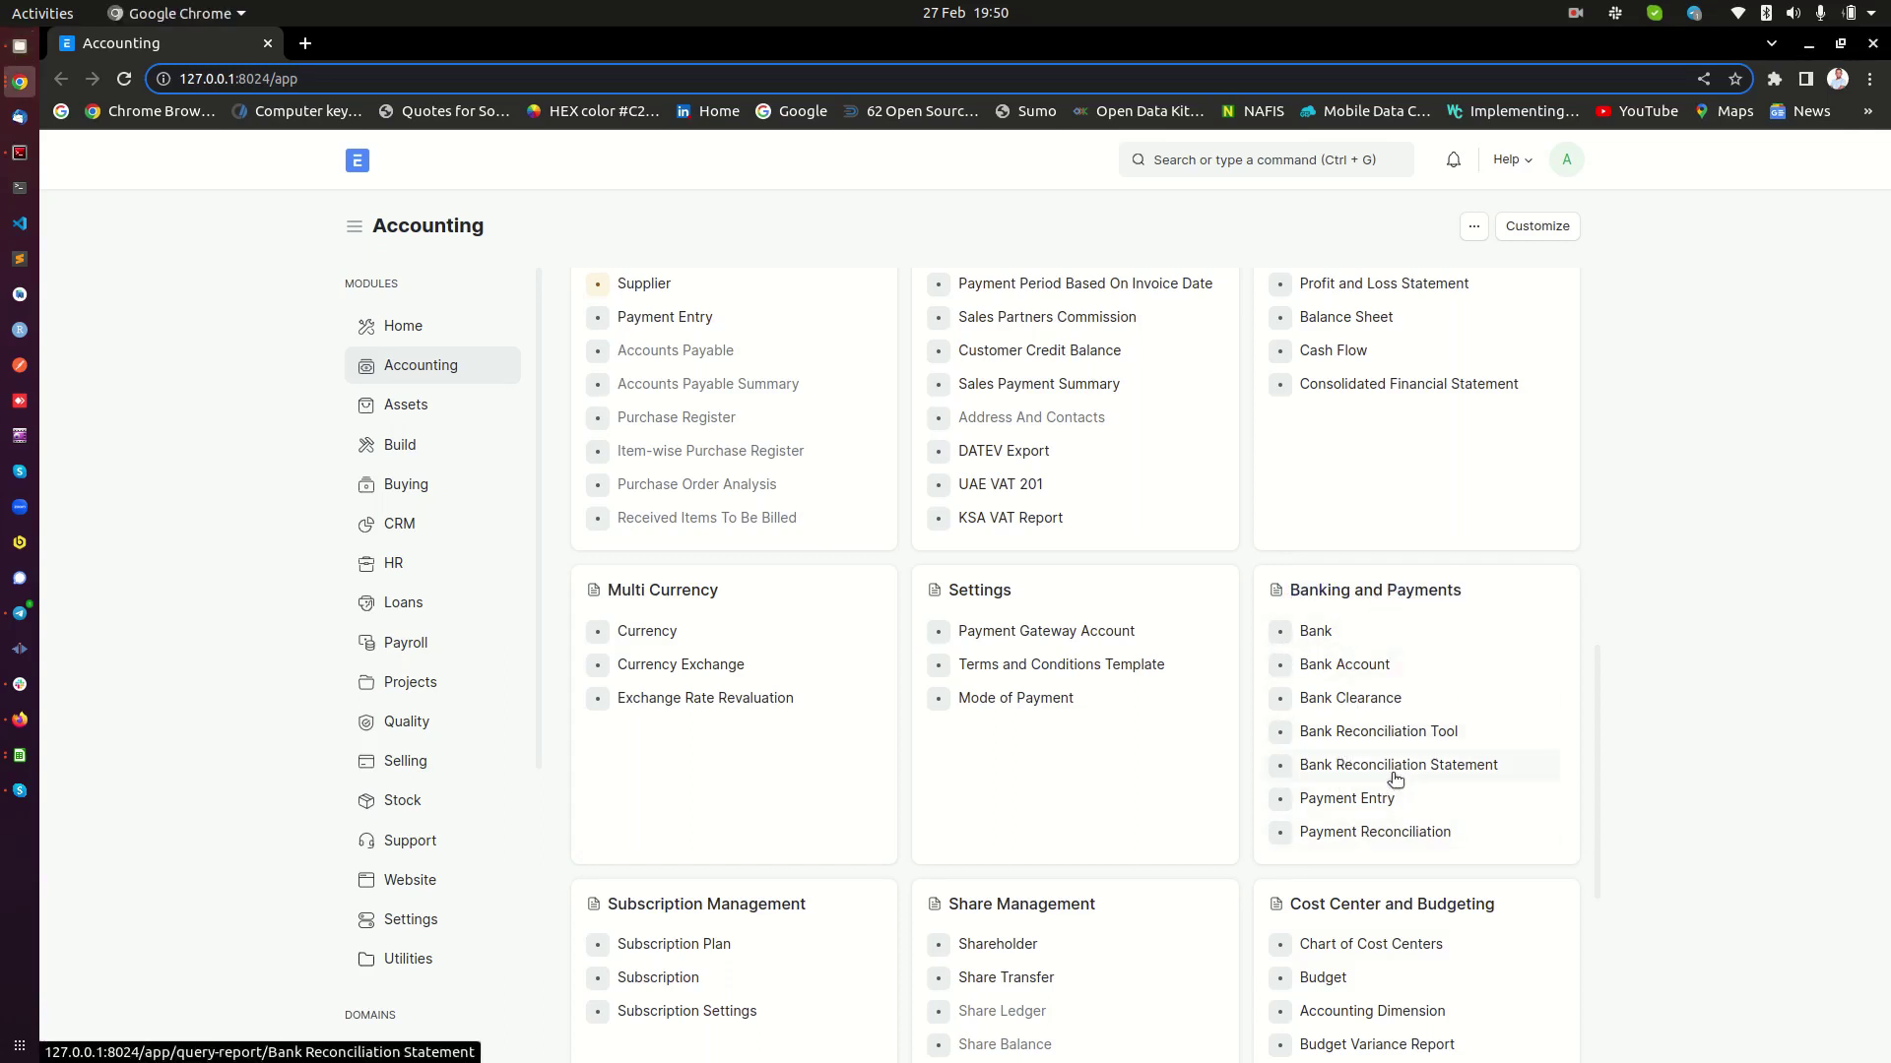
{"action": "scroll", "coordinate": [1359, 825], "scroll_direction": "down", "scroll_amount": 2}
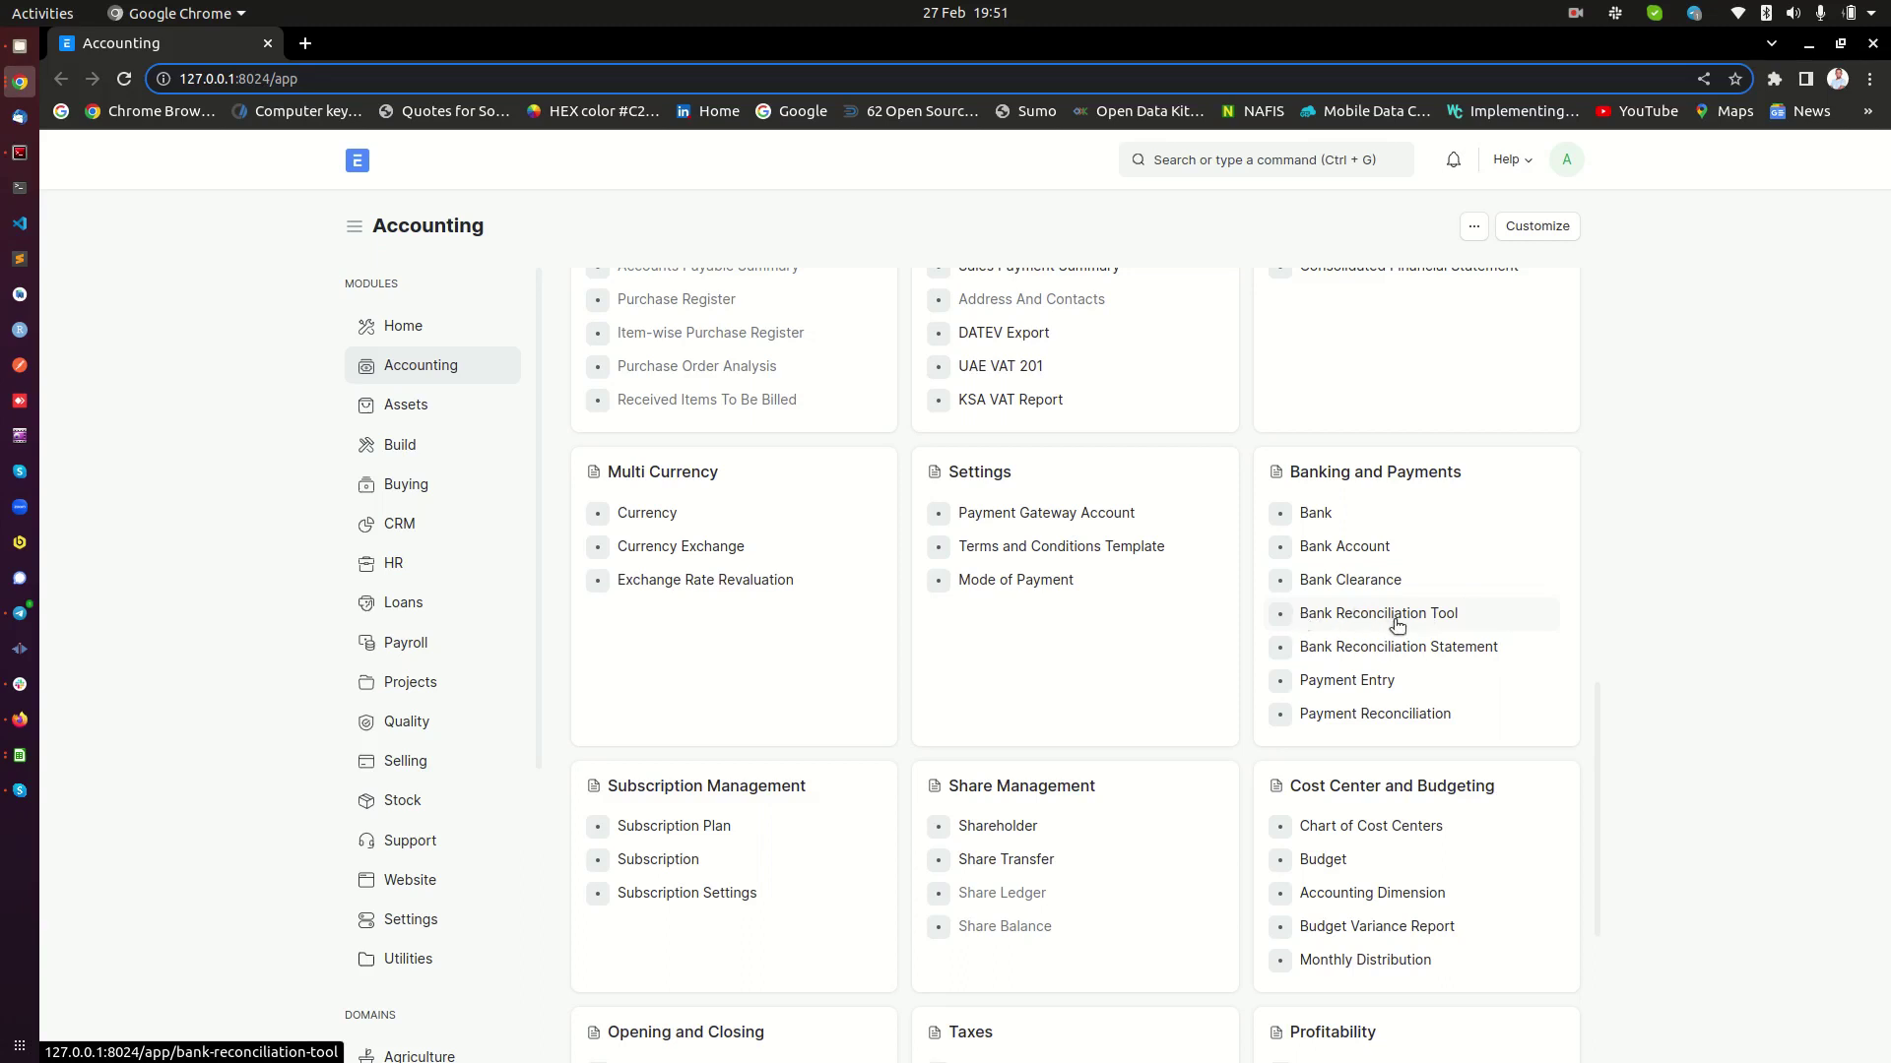
{"action": "scroll", "coordinate": [1378, 620], "scroll_direction": "up", "scroll_amount": 2}
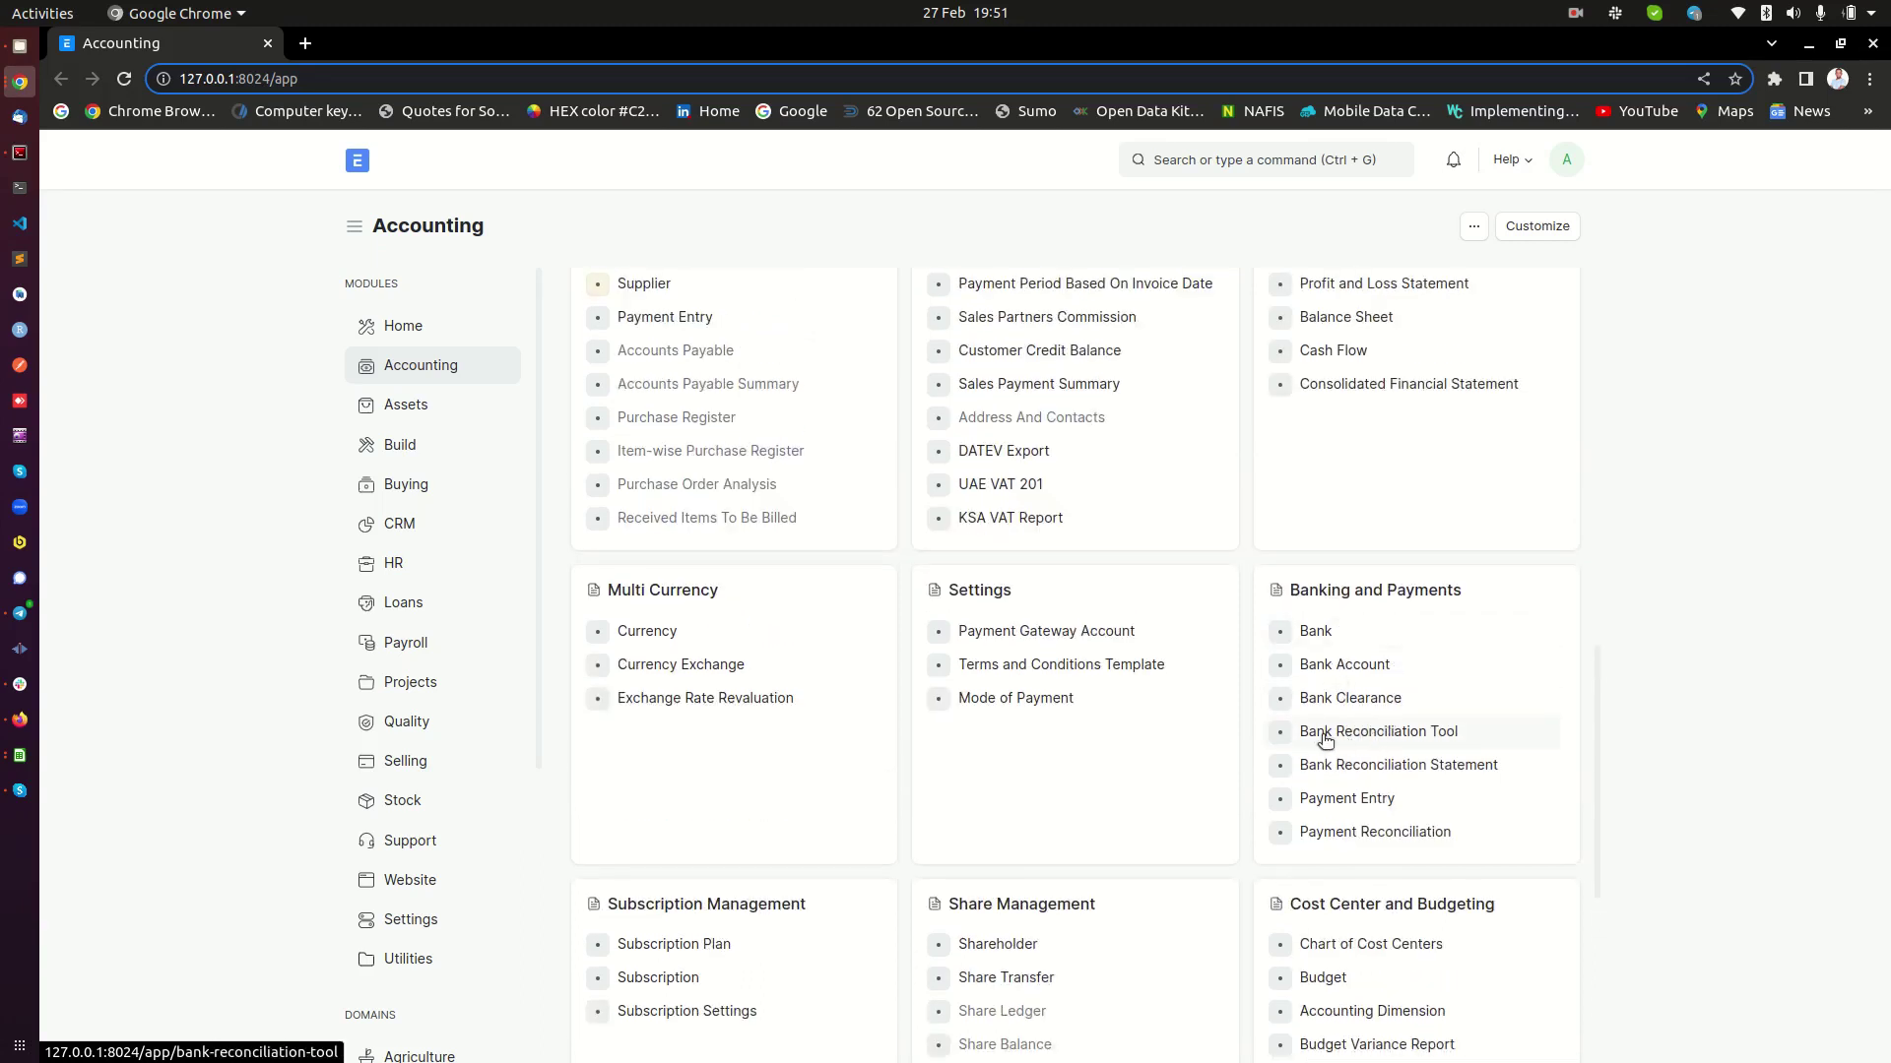
Open the Bank Reconciliation Tool with company Upeosoft Limited and the Standard Chartered bank account
{"action": "left_click", "coordinate": [1358, 734]}
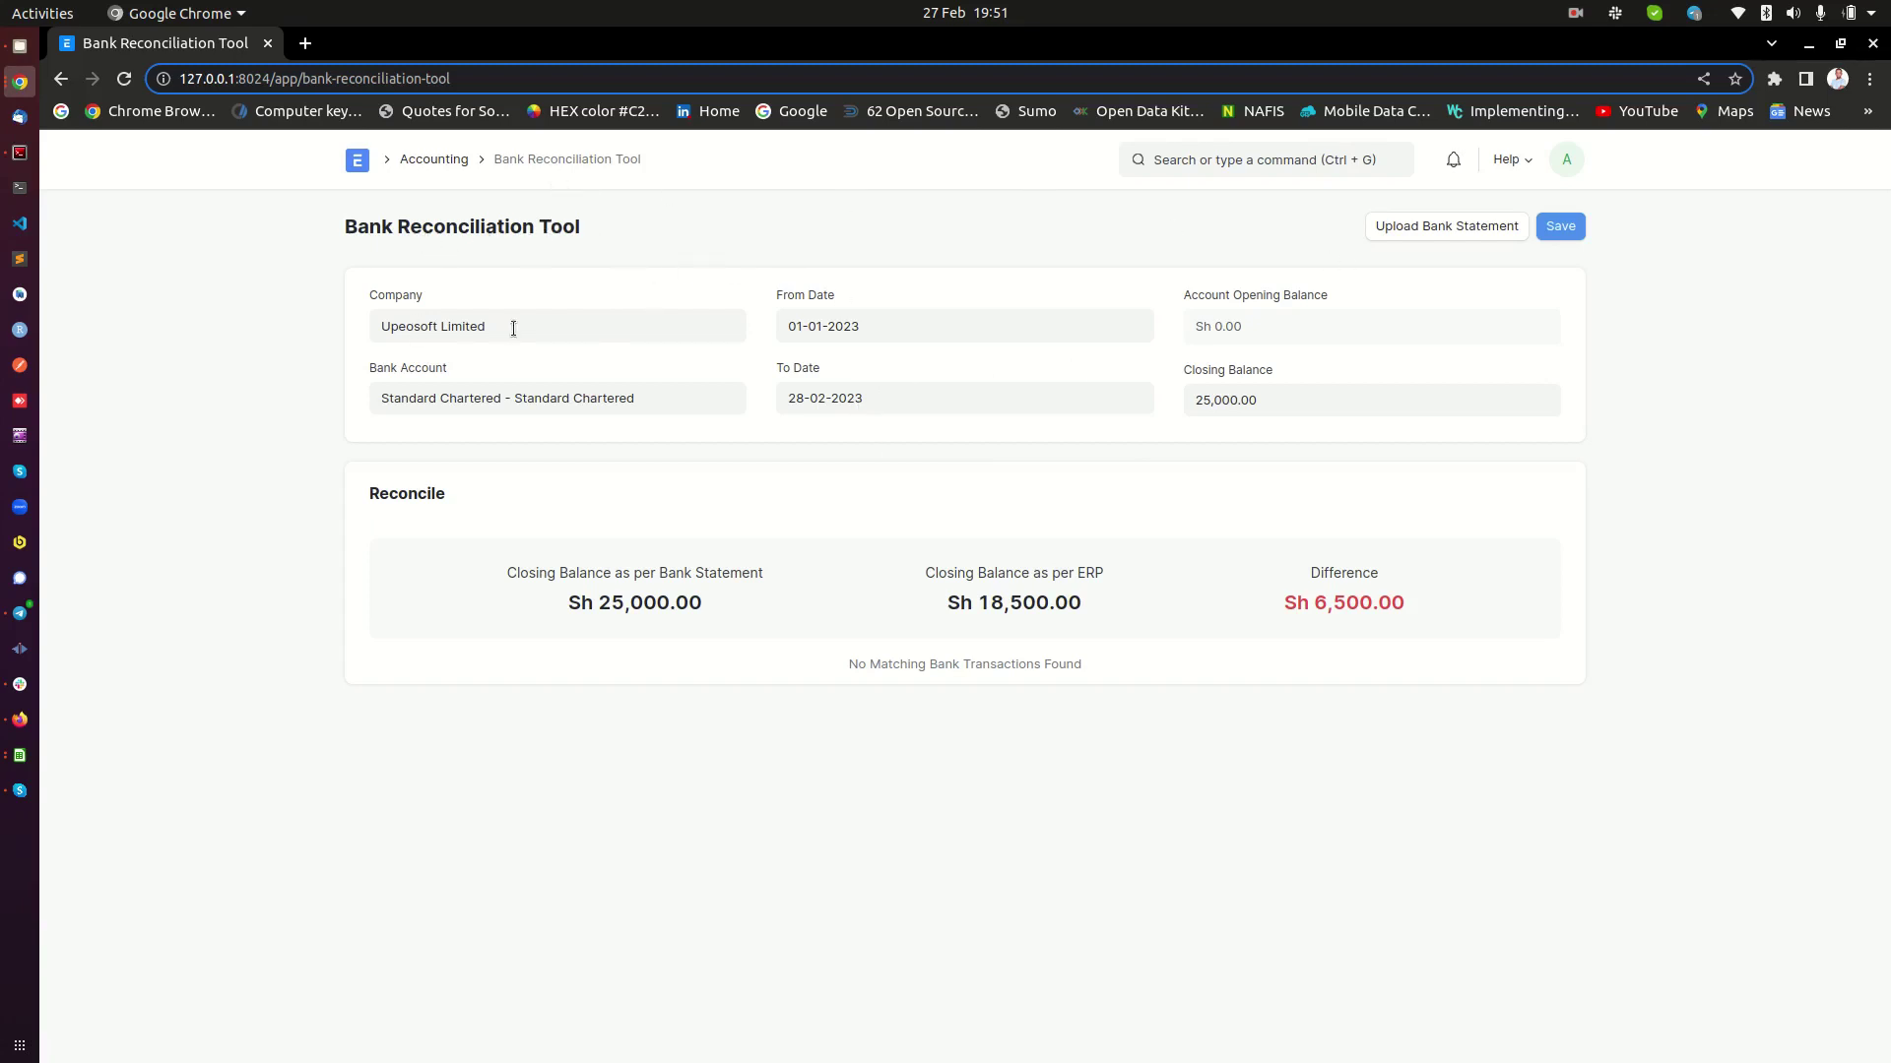
{"action": "left_click", "coordinate": [420, 322]}
{"action": "key", "text": "BackSpace"}
{"action": "left_click", "coordinate": [439, 363]}
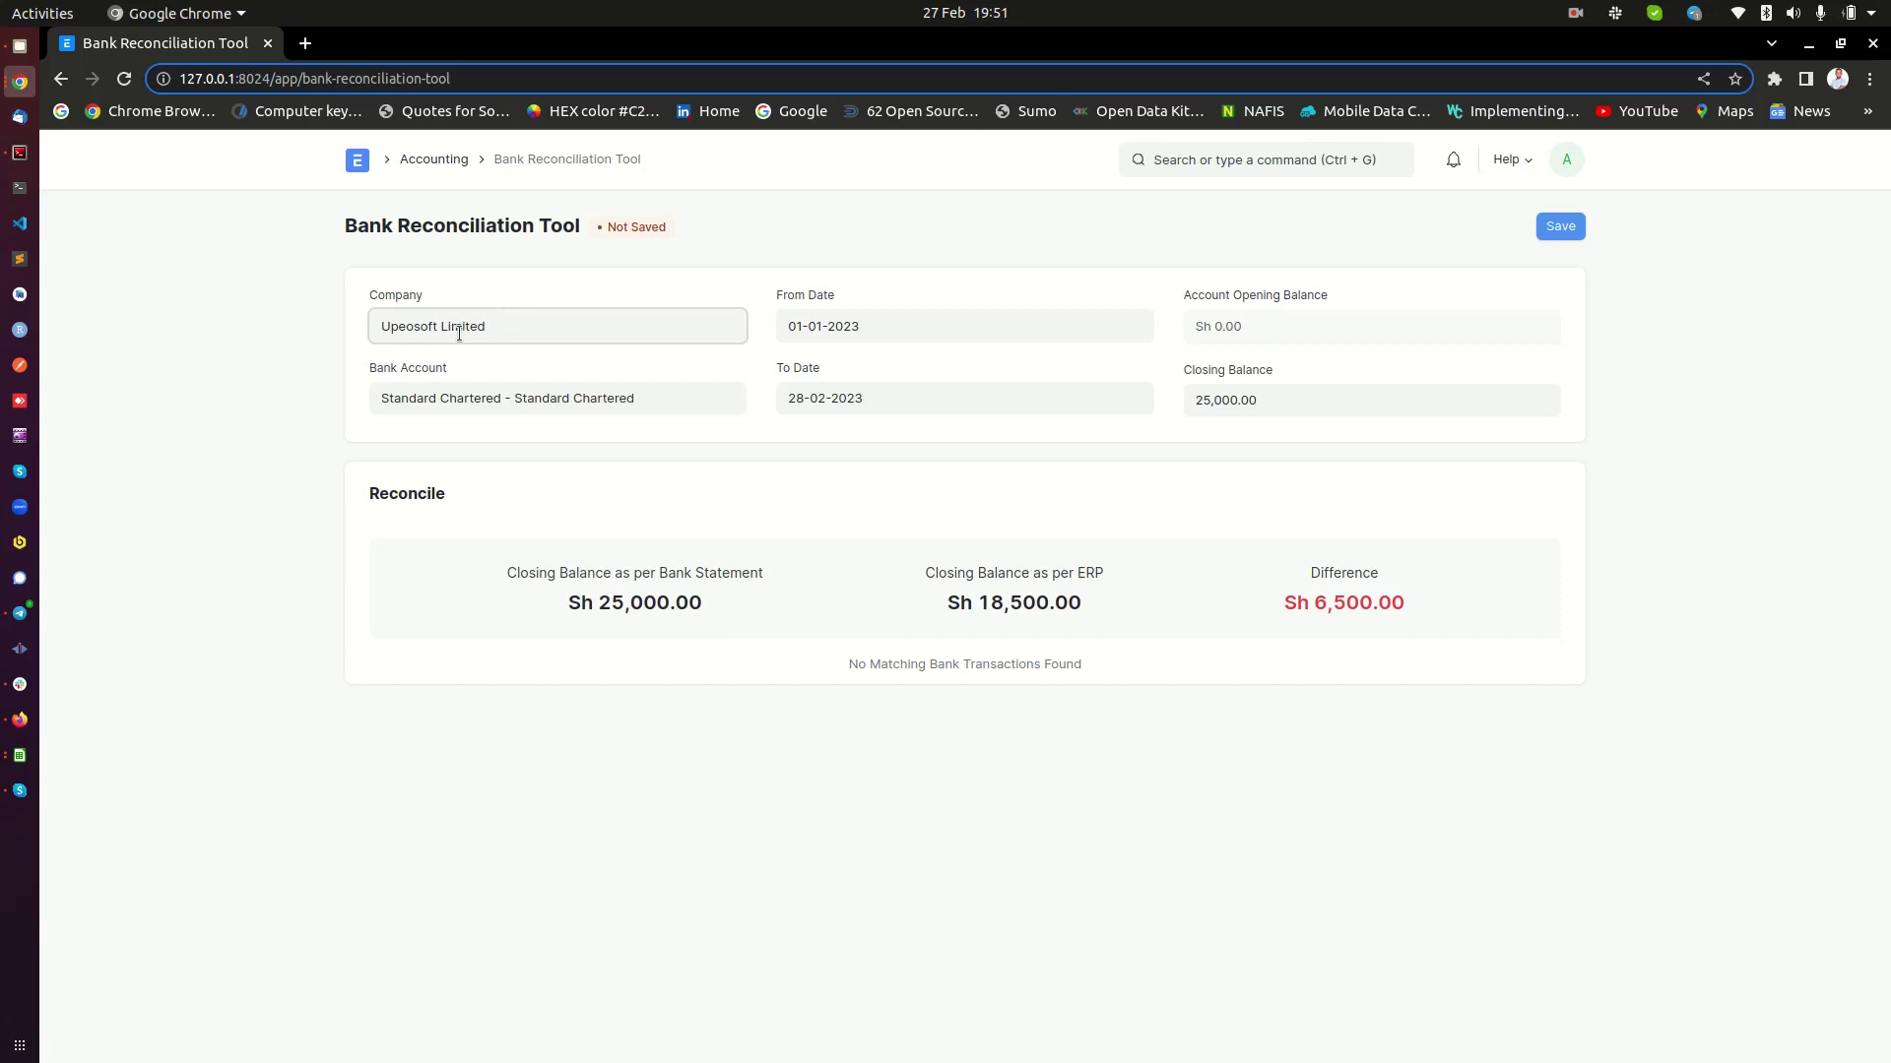
{"action": "left_click", "coordinate": [433, 392]}
{"action": "left_click", "coordinate": [434, 394]}
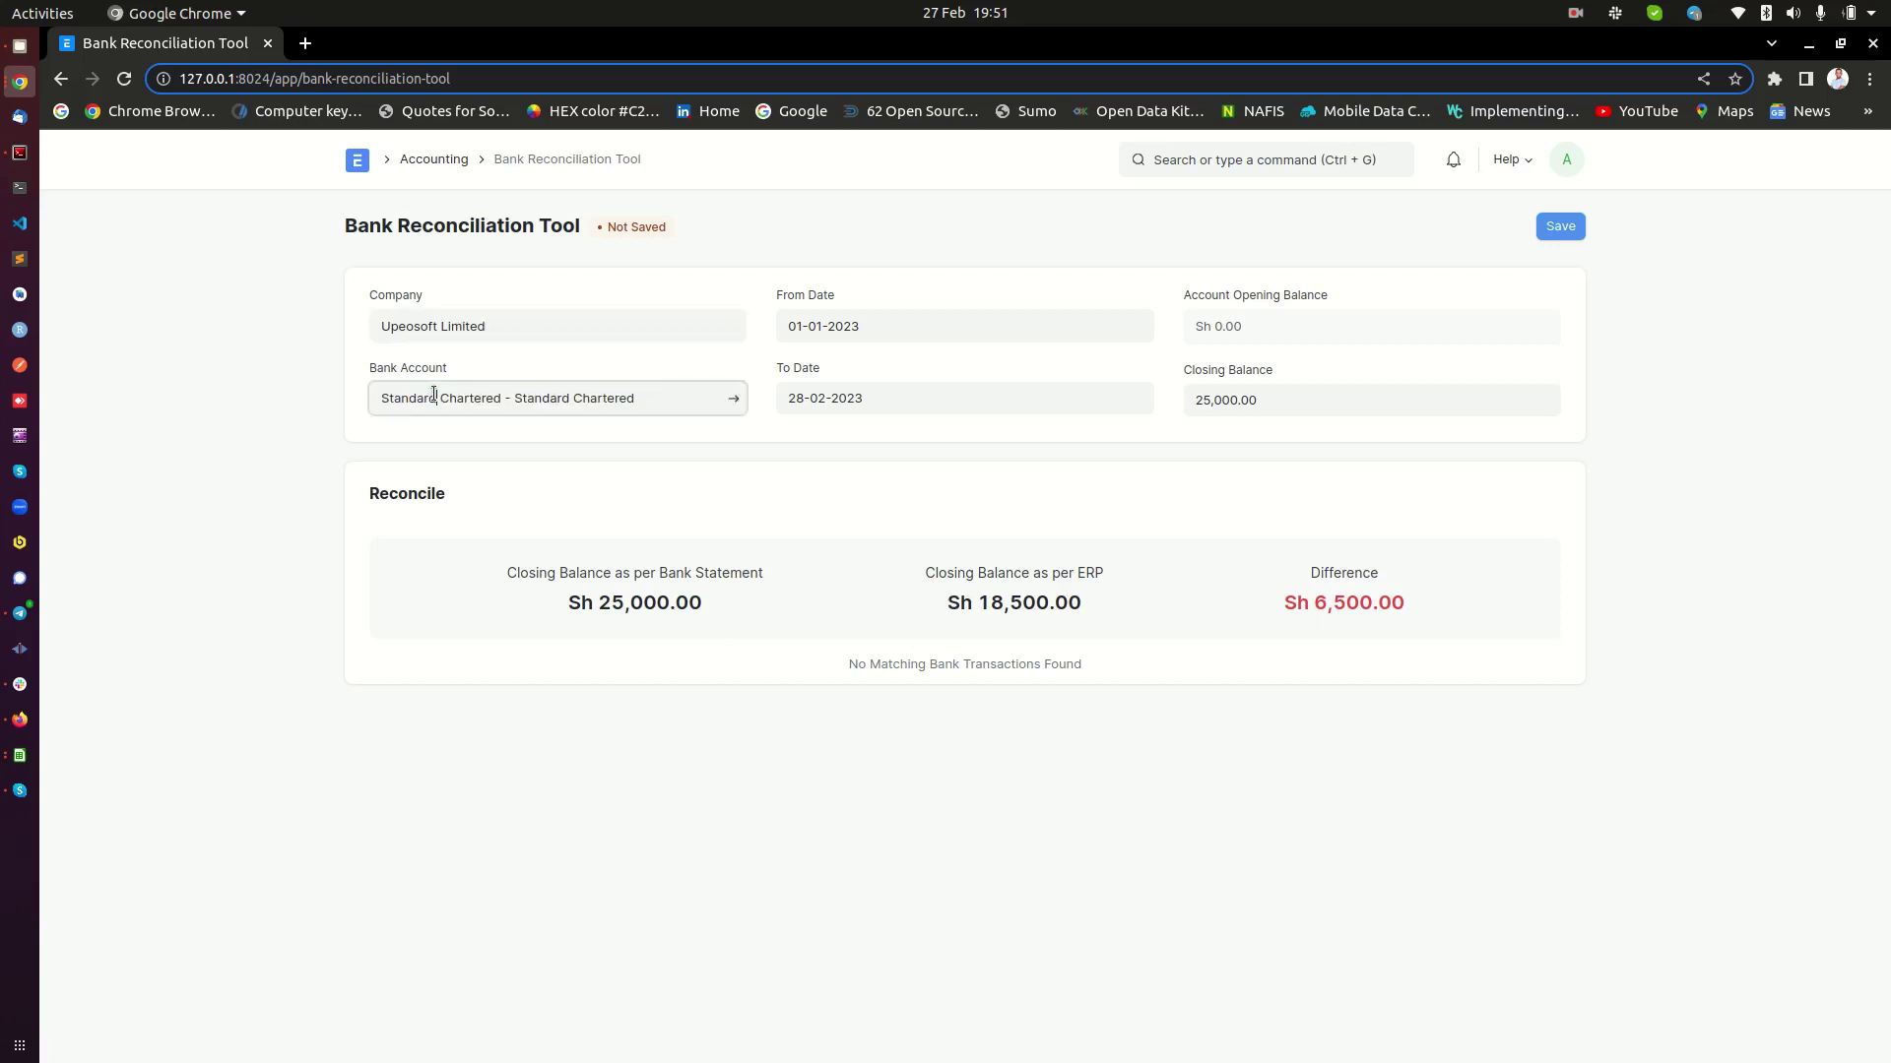
{"action": "triple_click", "coordinate": [434, 394]}
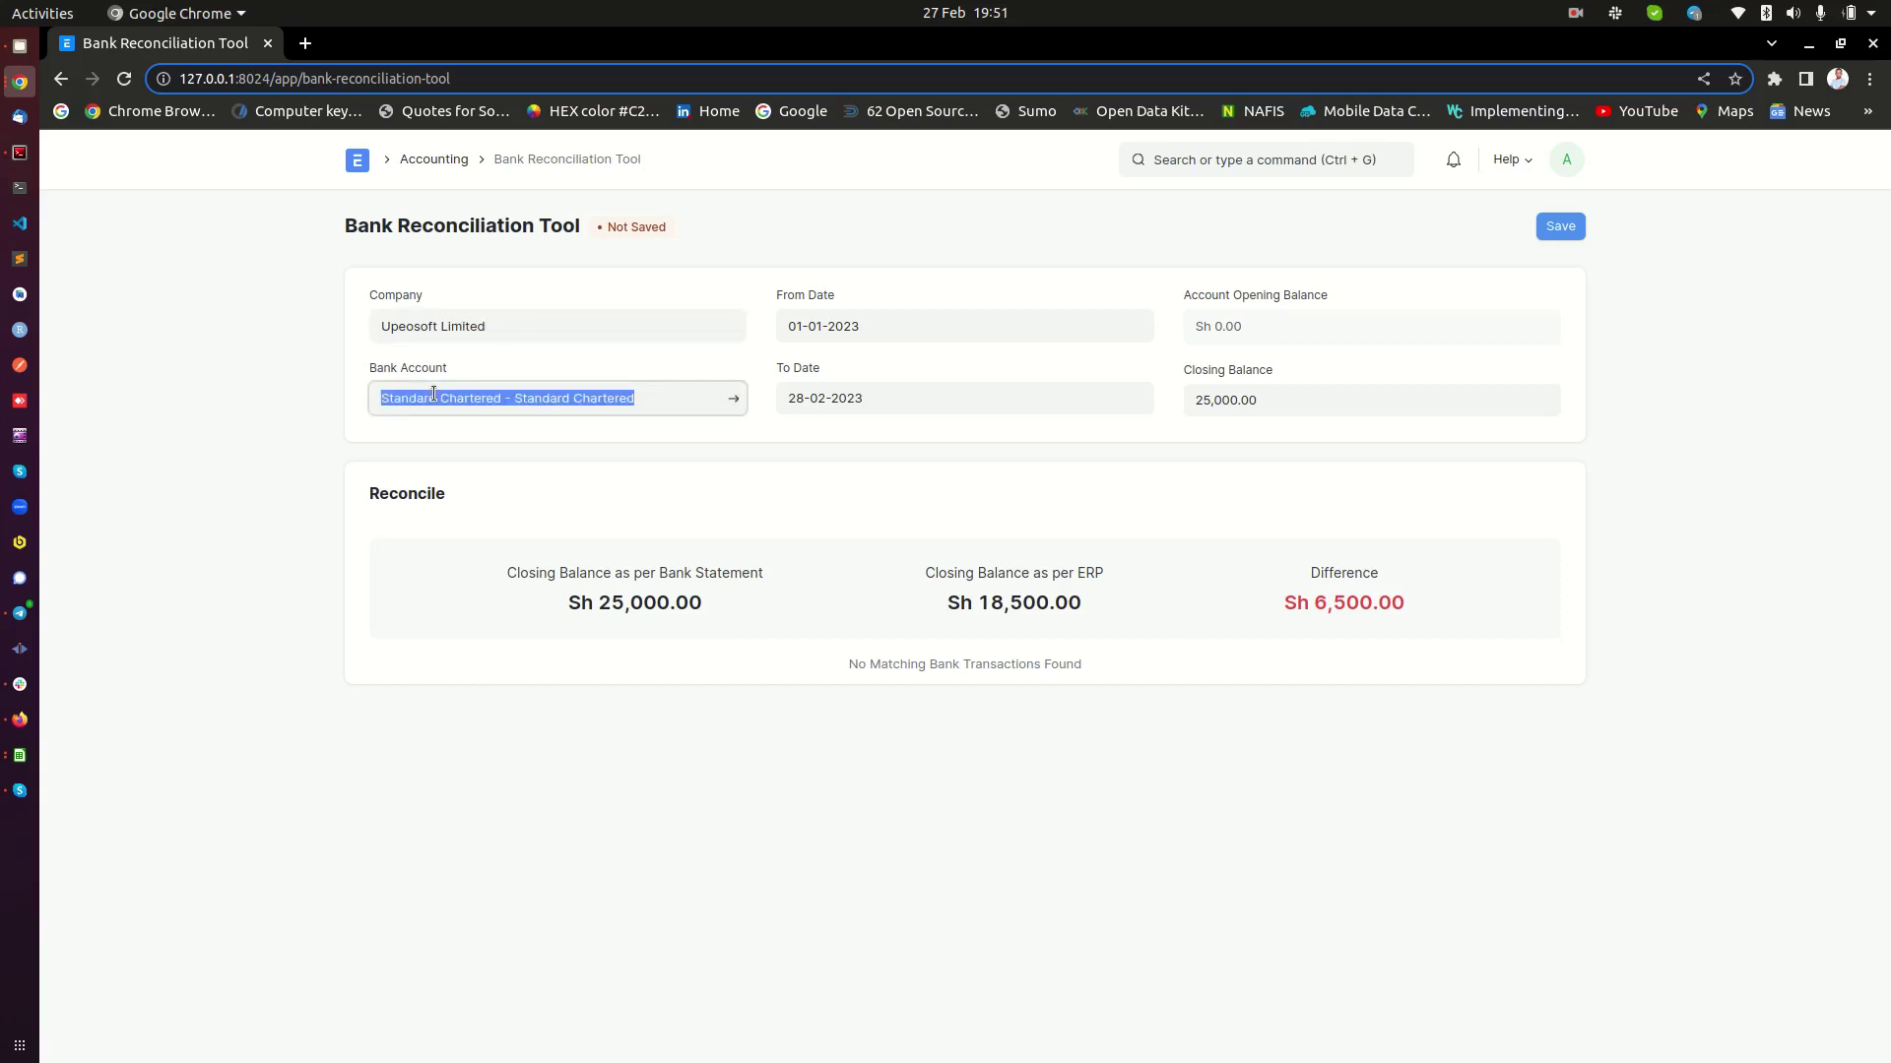
{"action": "key", "text": "BackSpace"}
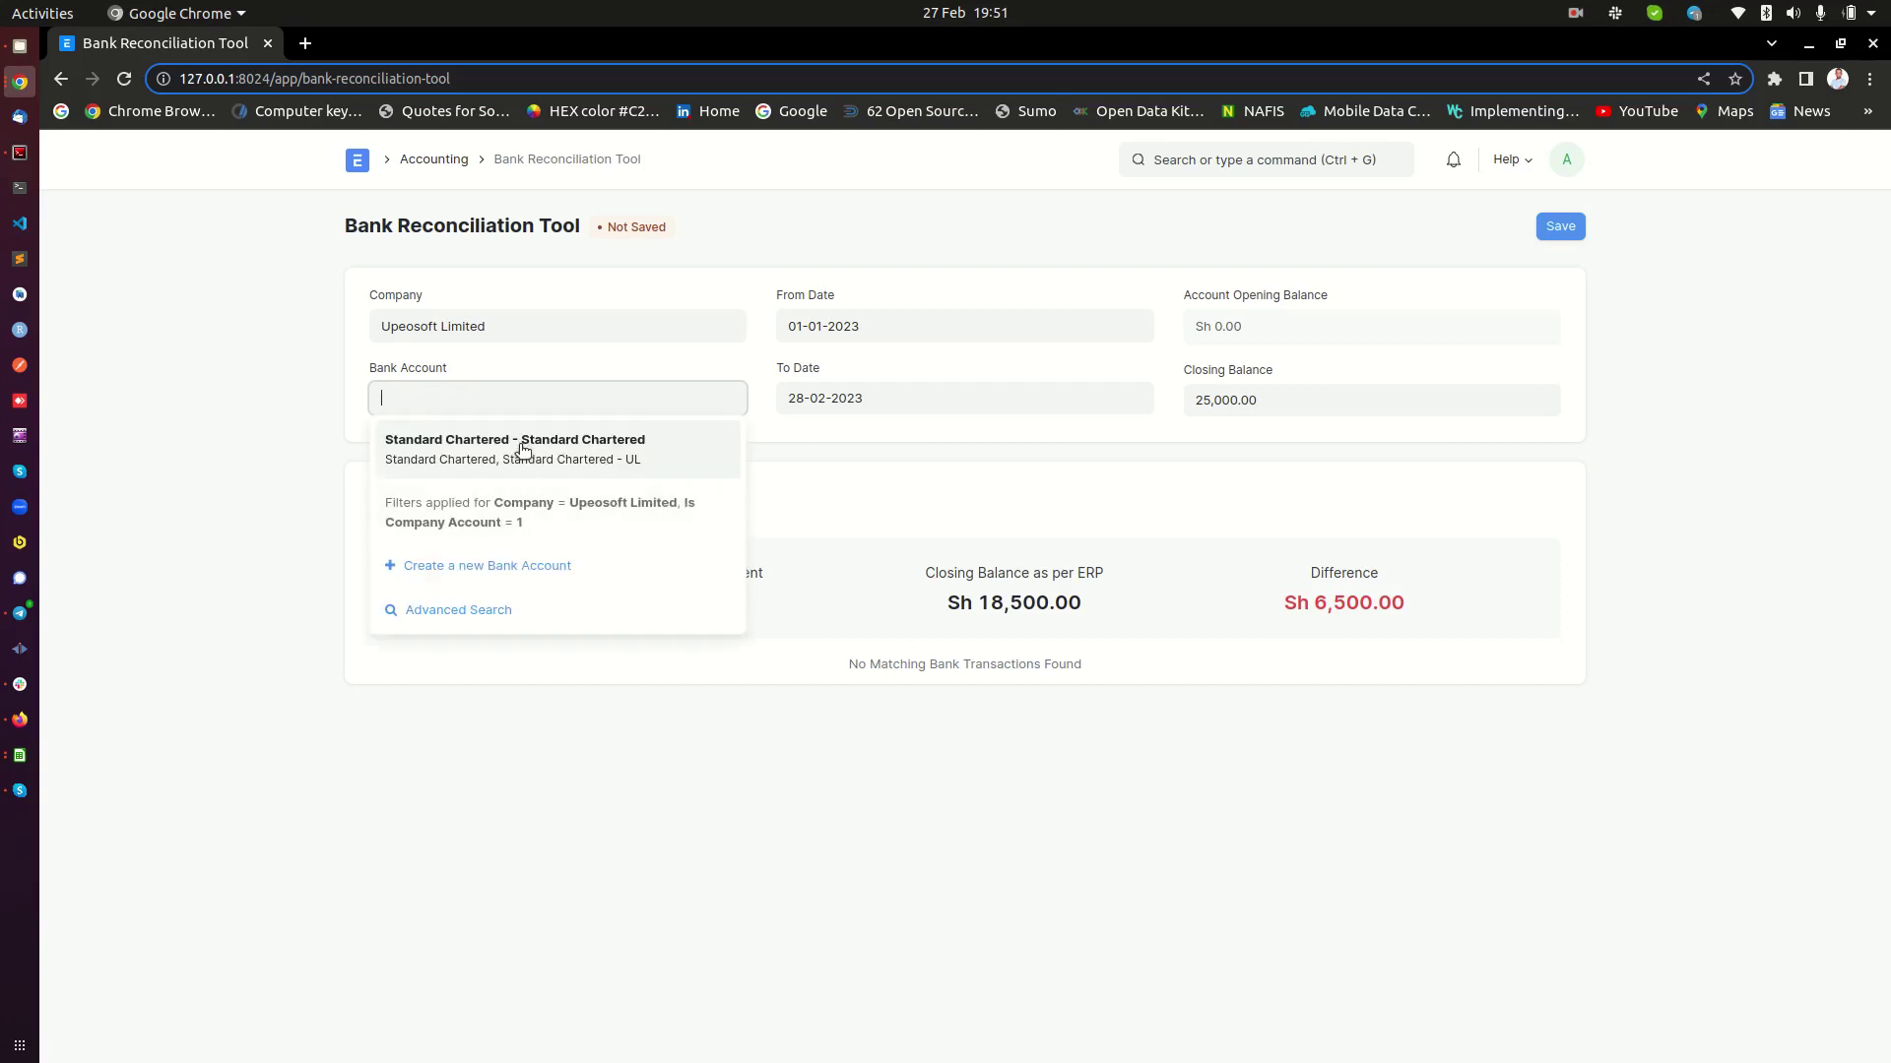
{"action": "left_click", "coordinate": [522, 451]}
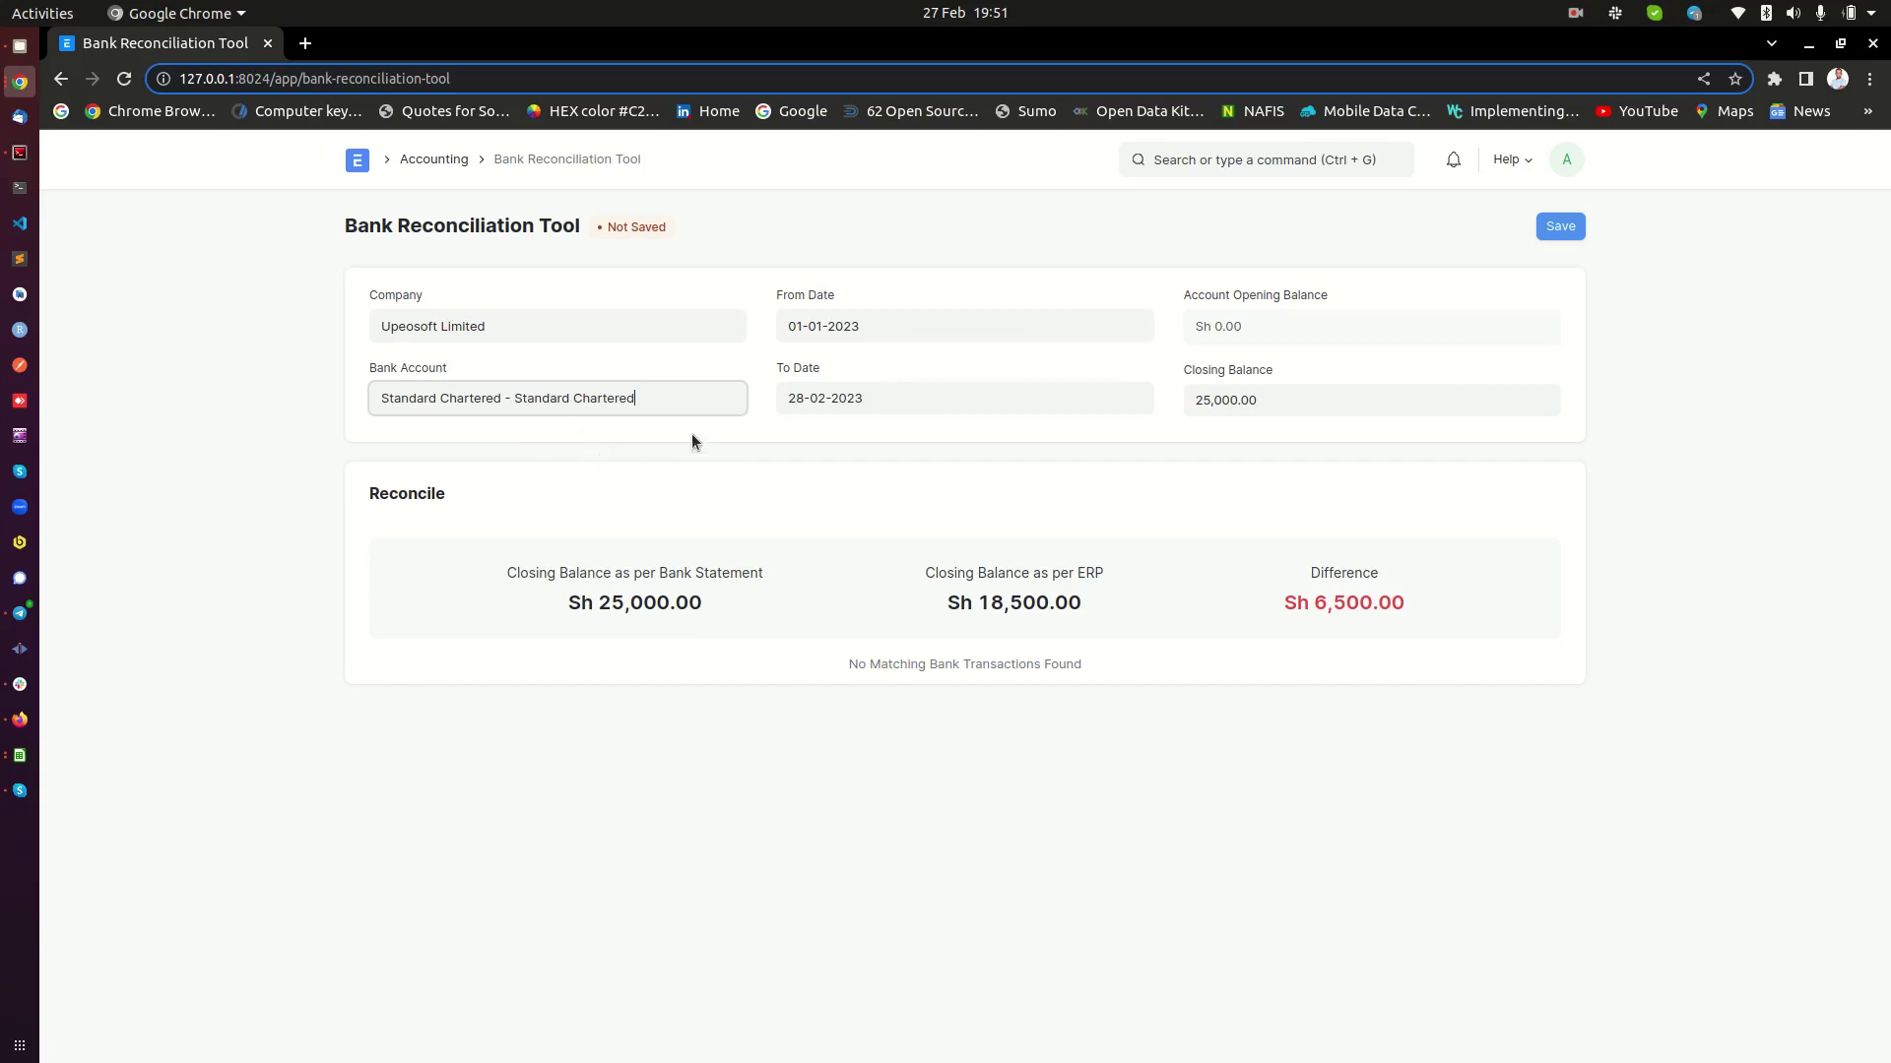
{"action": "left_click", "coordinate": [743, 449]}
Confirm the 01-01-2023 to 28-02-2023 period and compare the 25,000.00 closing balance with ERP's 18,500.00
{"action": "left_click", "coordinate": [828, 326]}
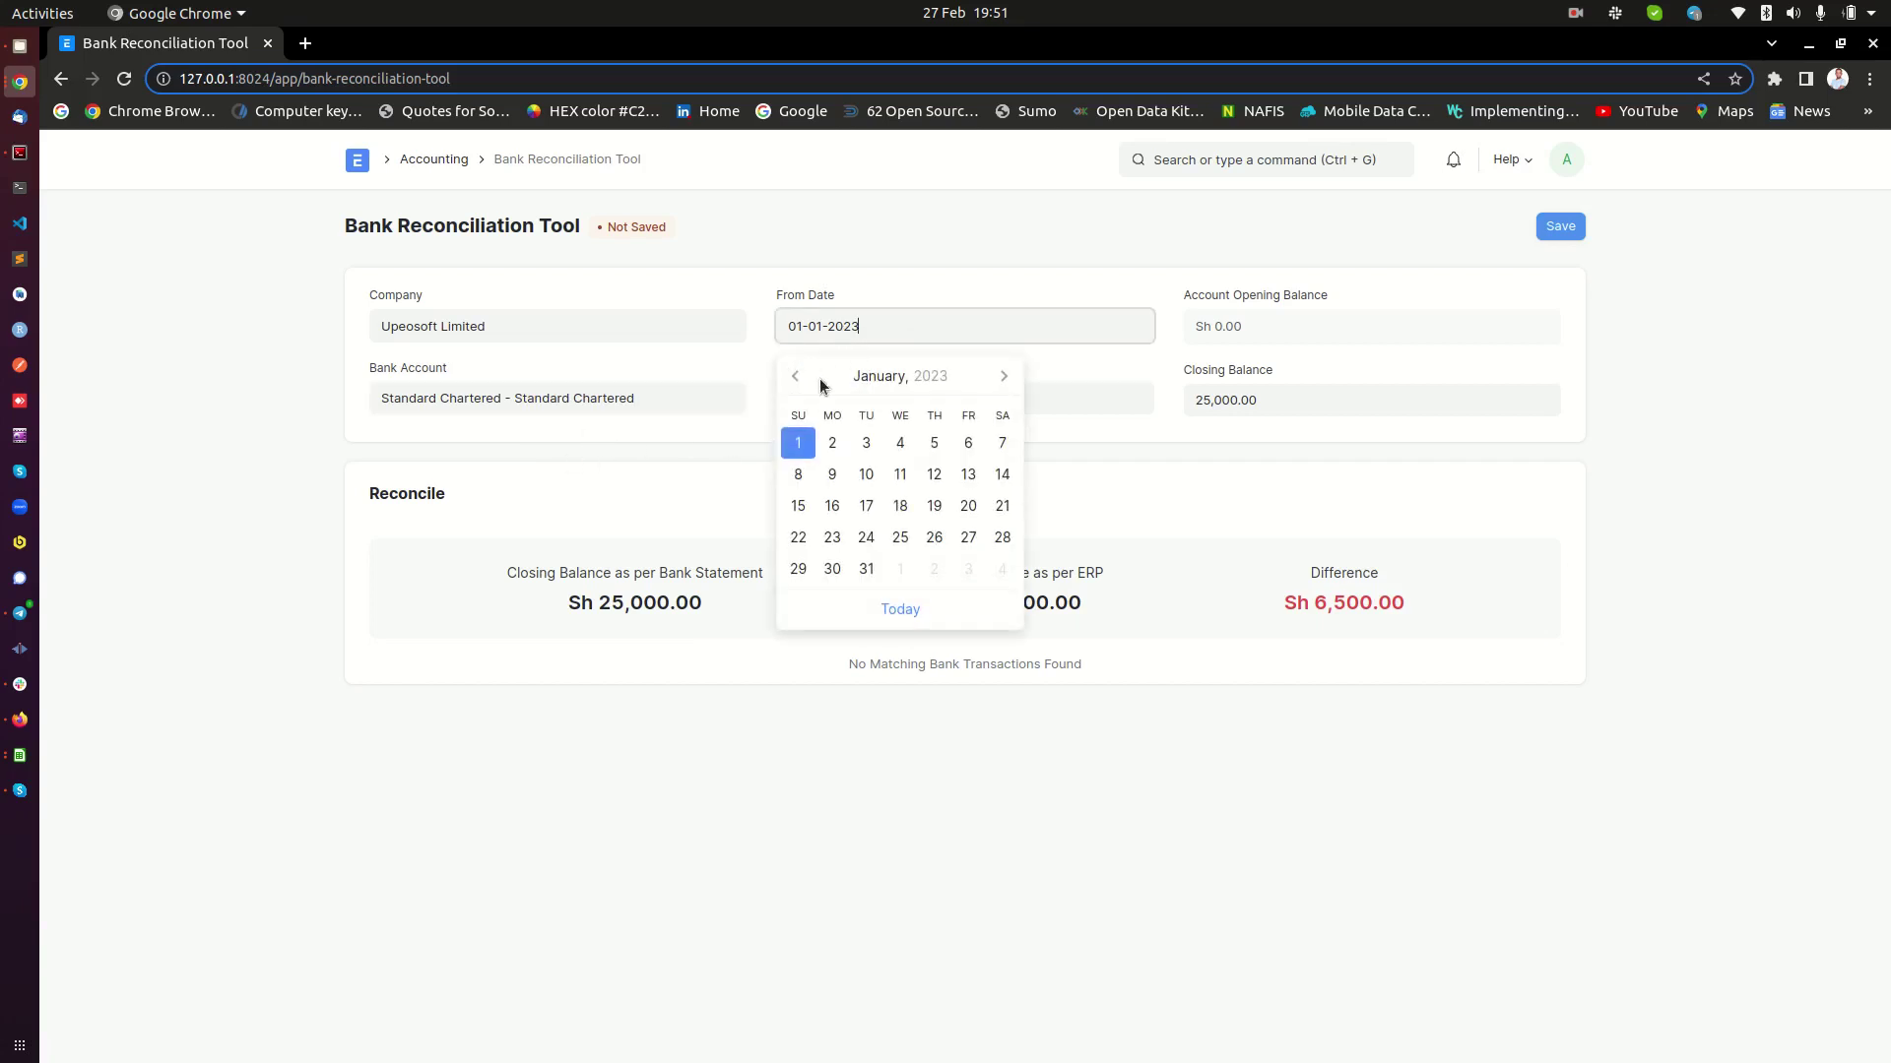
{"action": "left_click", "coordinate": [1000, 268]}
{"action": "left_click", "coordinate": [901, 398]}
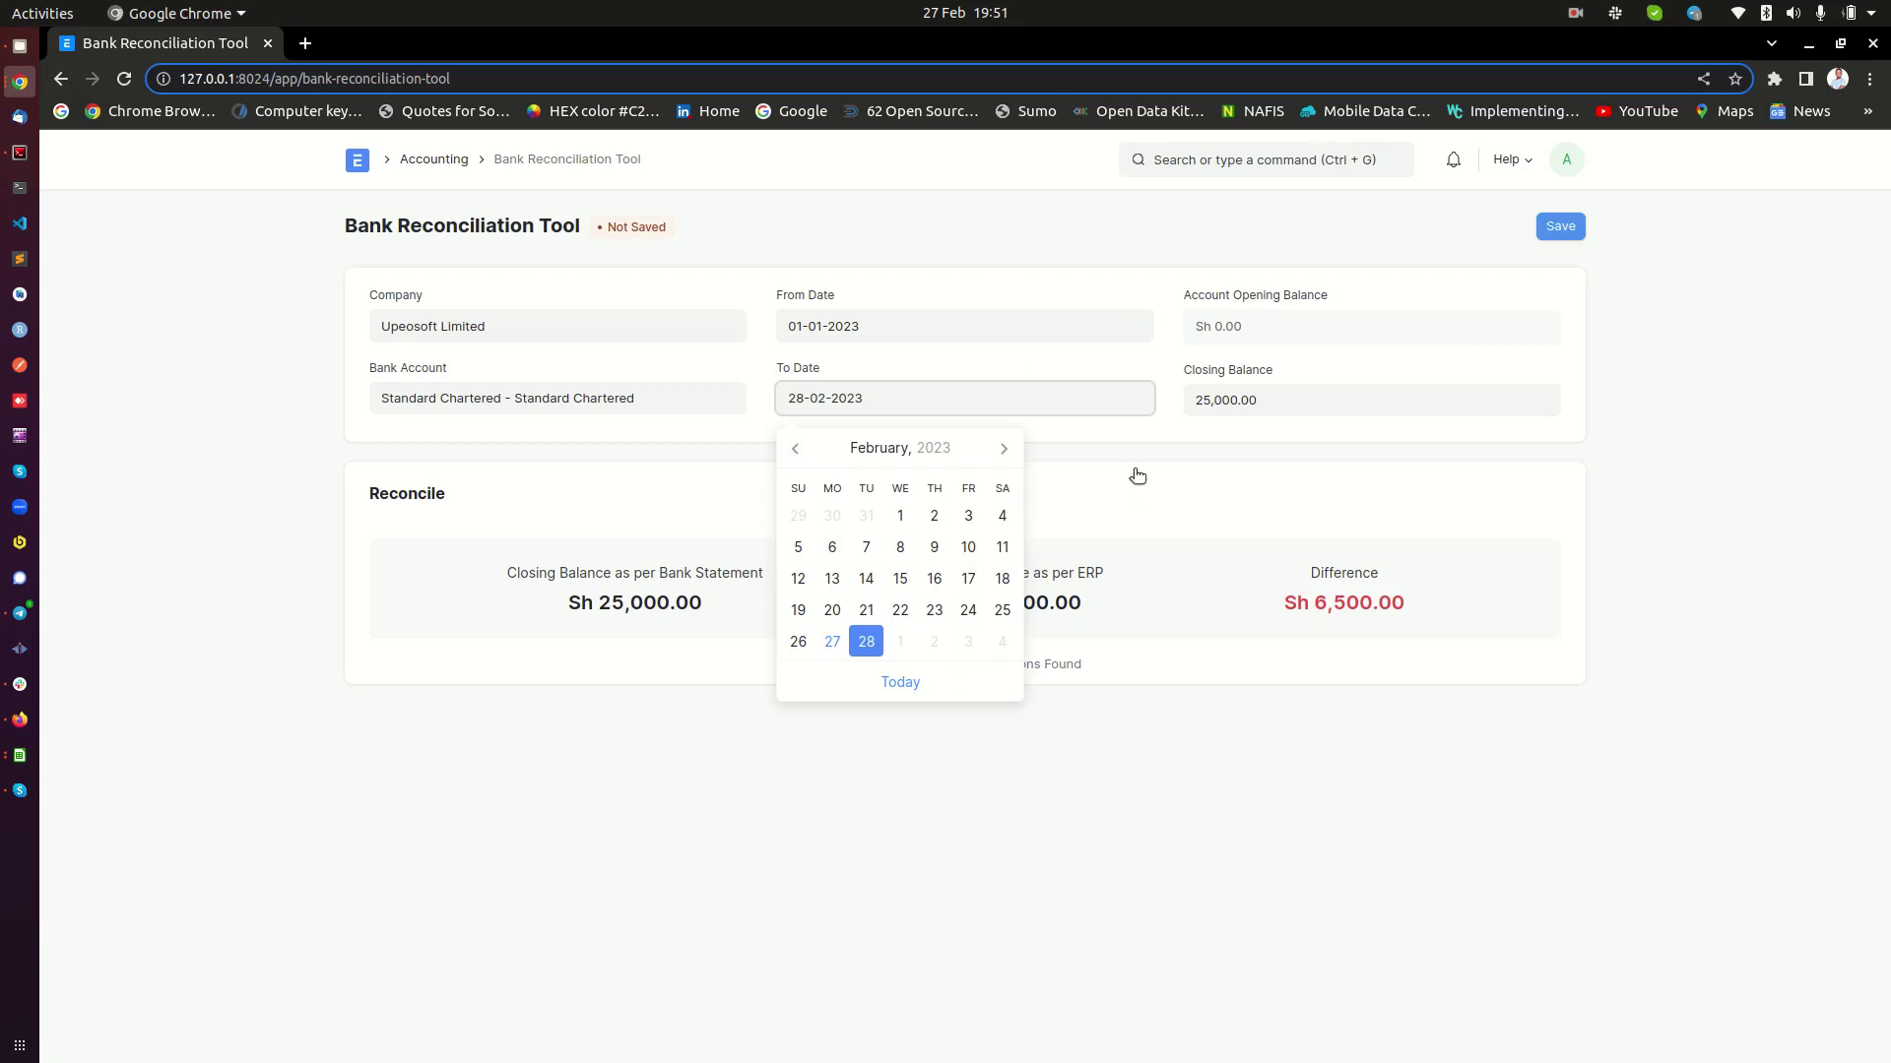
{"action": "left_click", "coordinate": [1170, 445]}
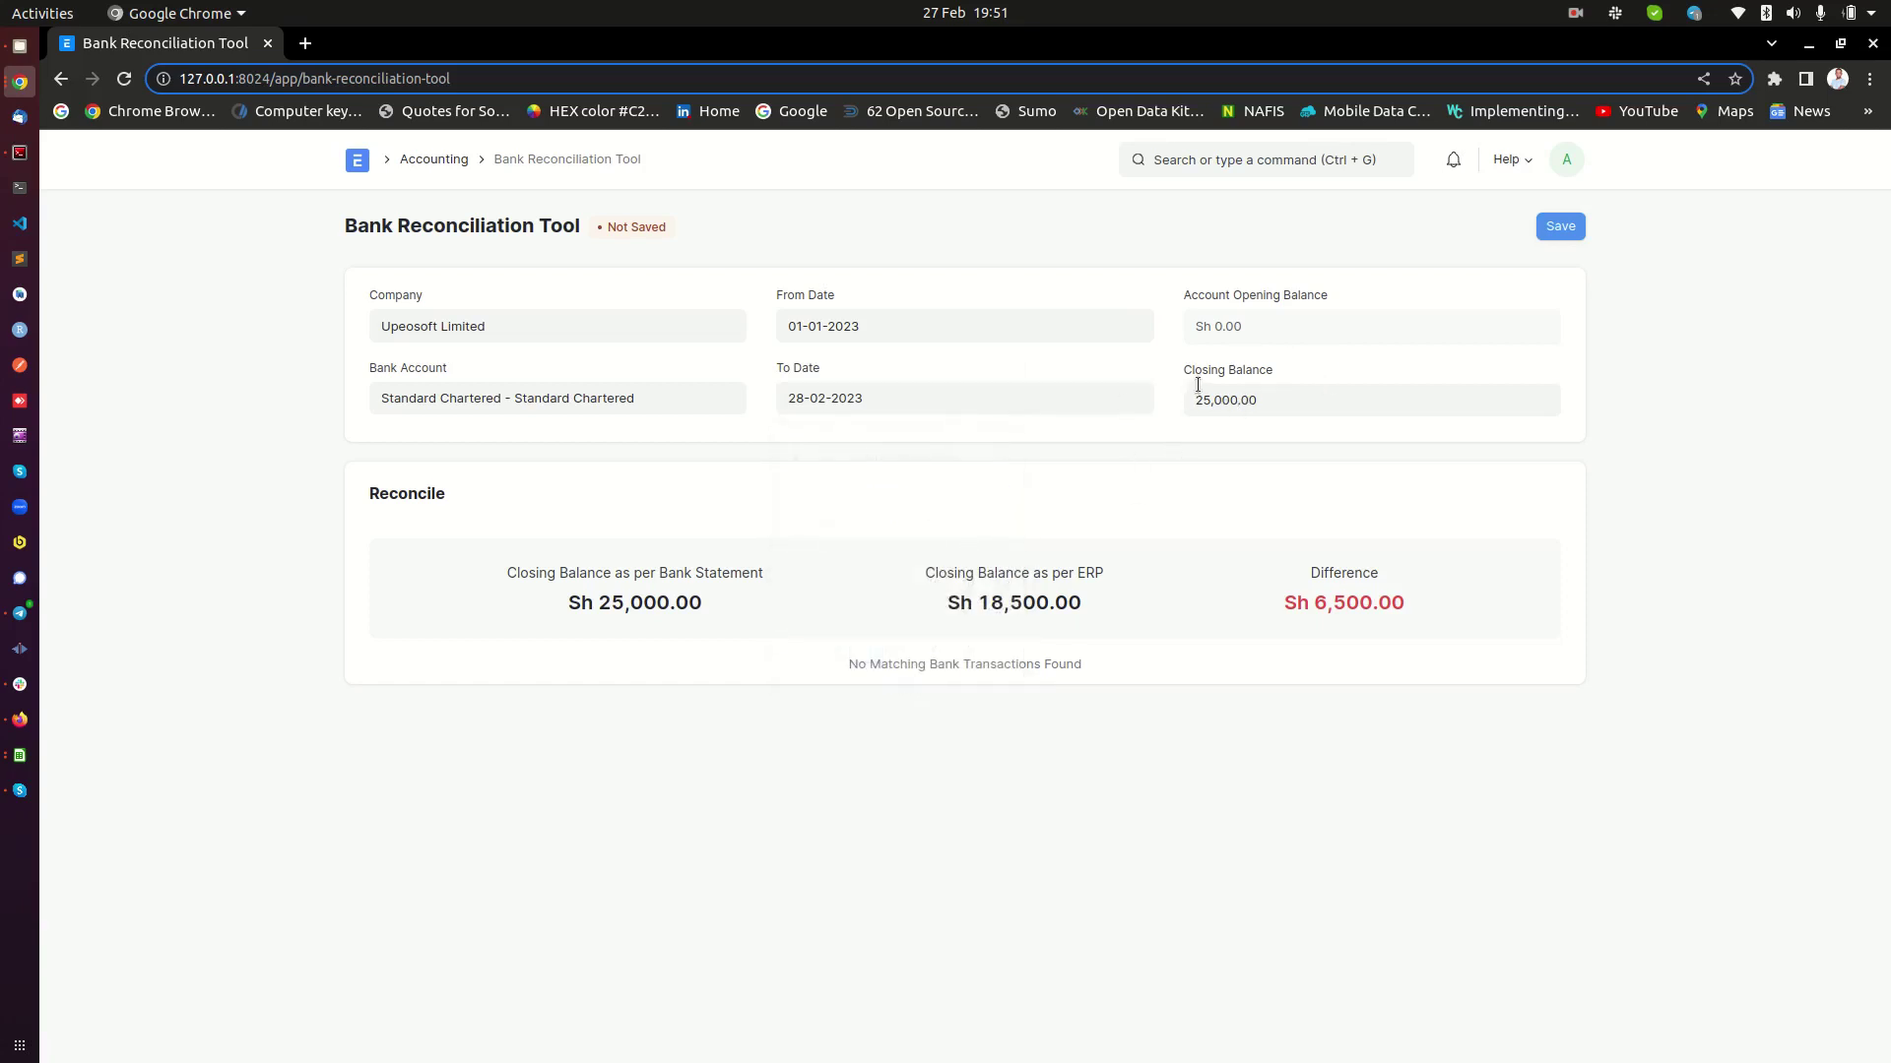
{"action": "left_click_drag", "start_coordinate": [1184, 373], "coordinate": [1258, 379]}
{"action": "left_click", "coordinate": [1188, 386]}
{"action": "left_click", "coordinate": [1277, 369]}
{"action": "left_click_drag", "start_coordinate": [926, 573], "coordinate": [1071, 569]}
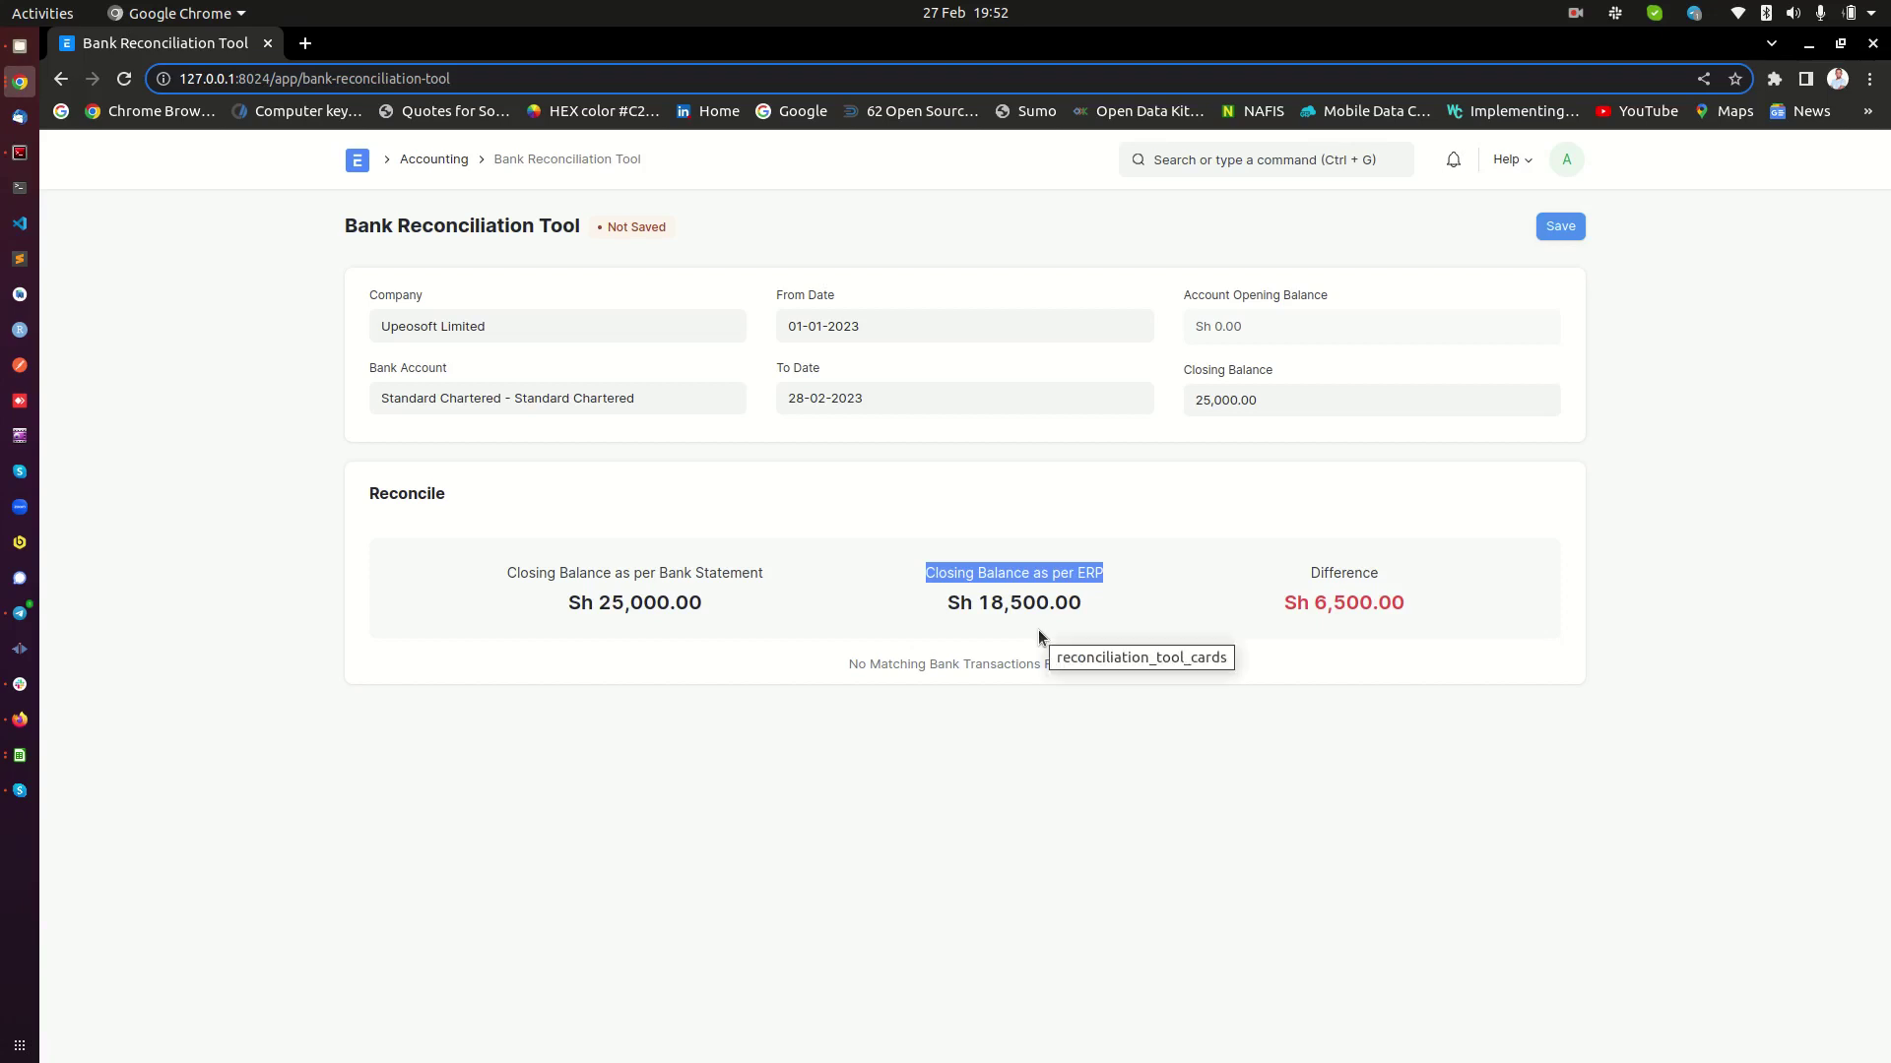
In a new tab, expand the Chart of Accounts and check Standard Chartered - UL shows Sh 18,500.00
{"action": "right_click", "coordinate": [360, 158]}
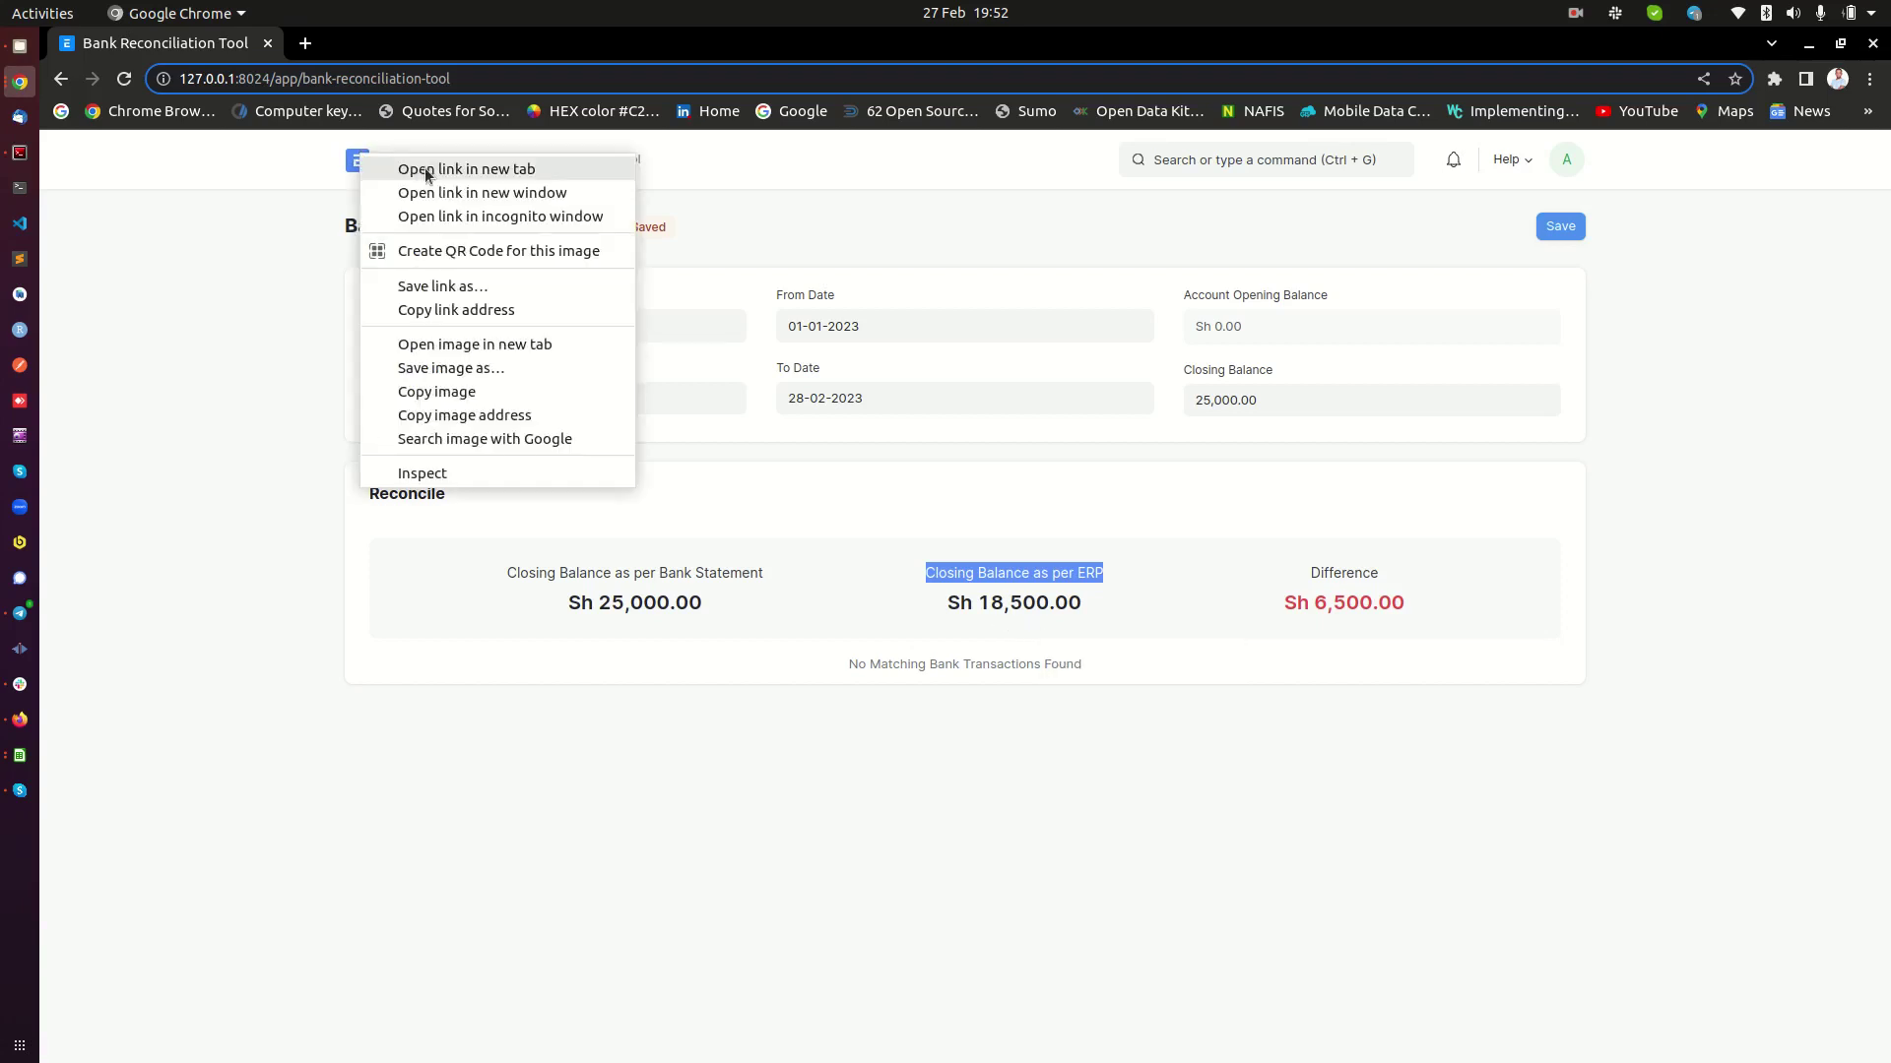
{"action": "left_click", "coordinate": [424, 167]}
{"action": "left_click", "coordinate": [367, 45]}
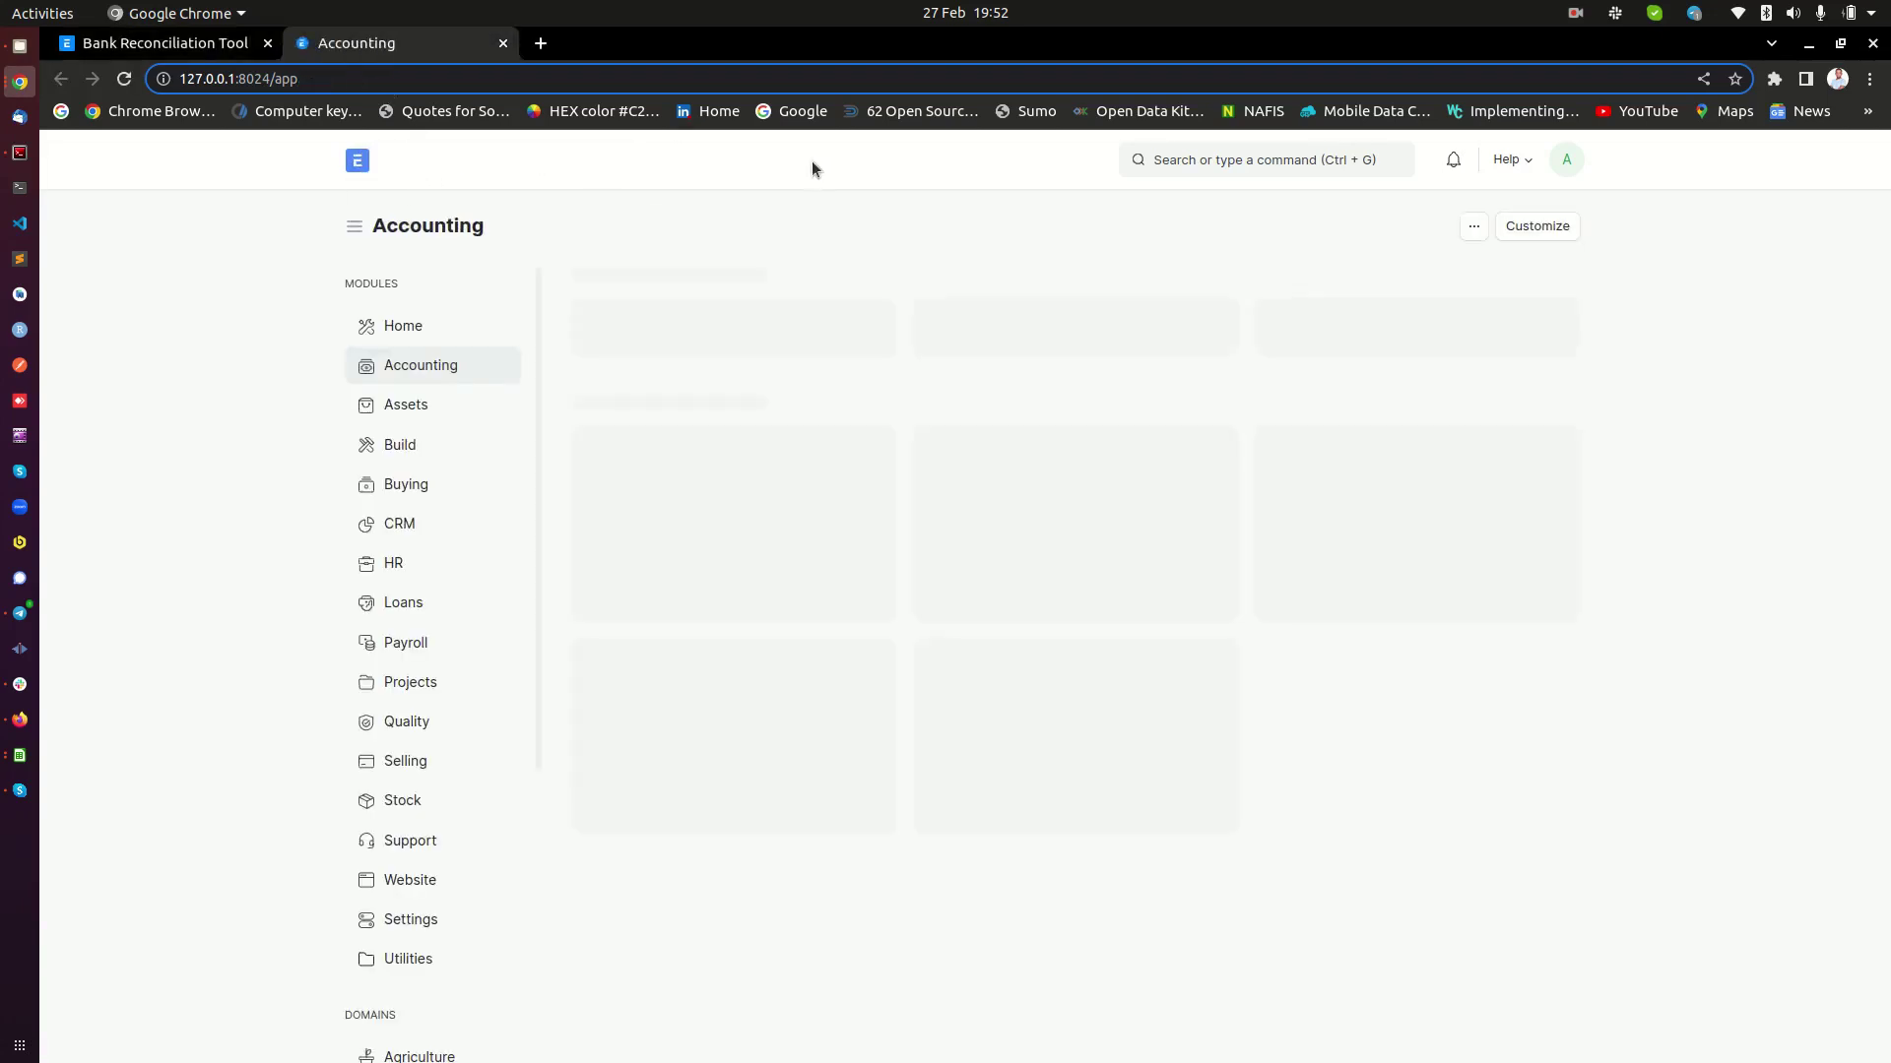
{"action": "left_click", "coordinate": [1218, 161]}
{"action": "type", "text": "chart of"}
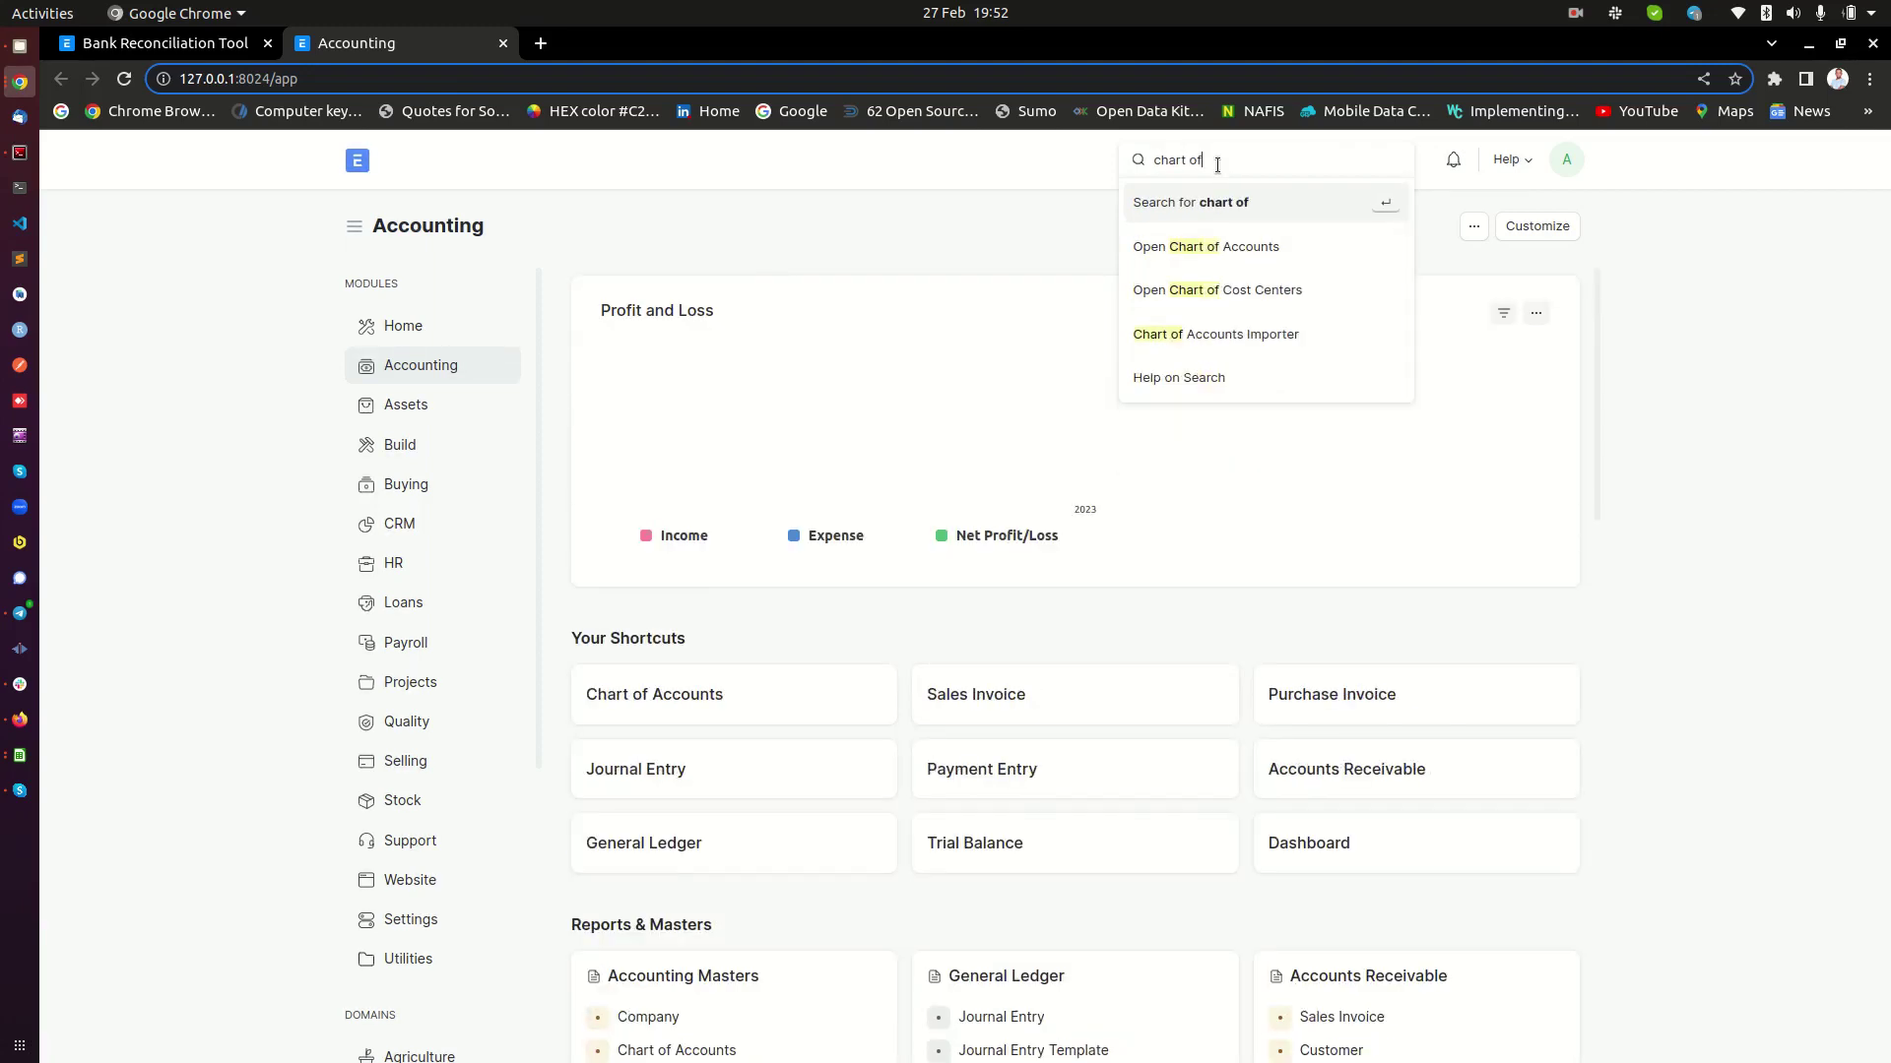
{"action": "left_click", "coordinate": [1226, 245]}
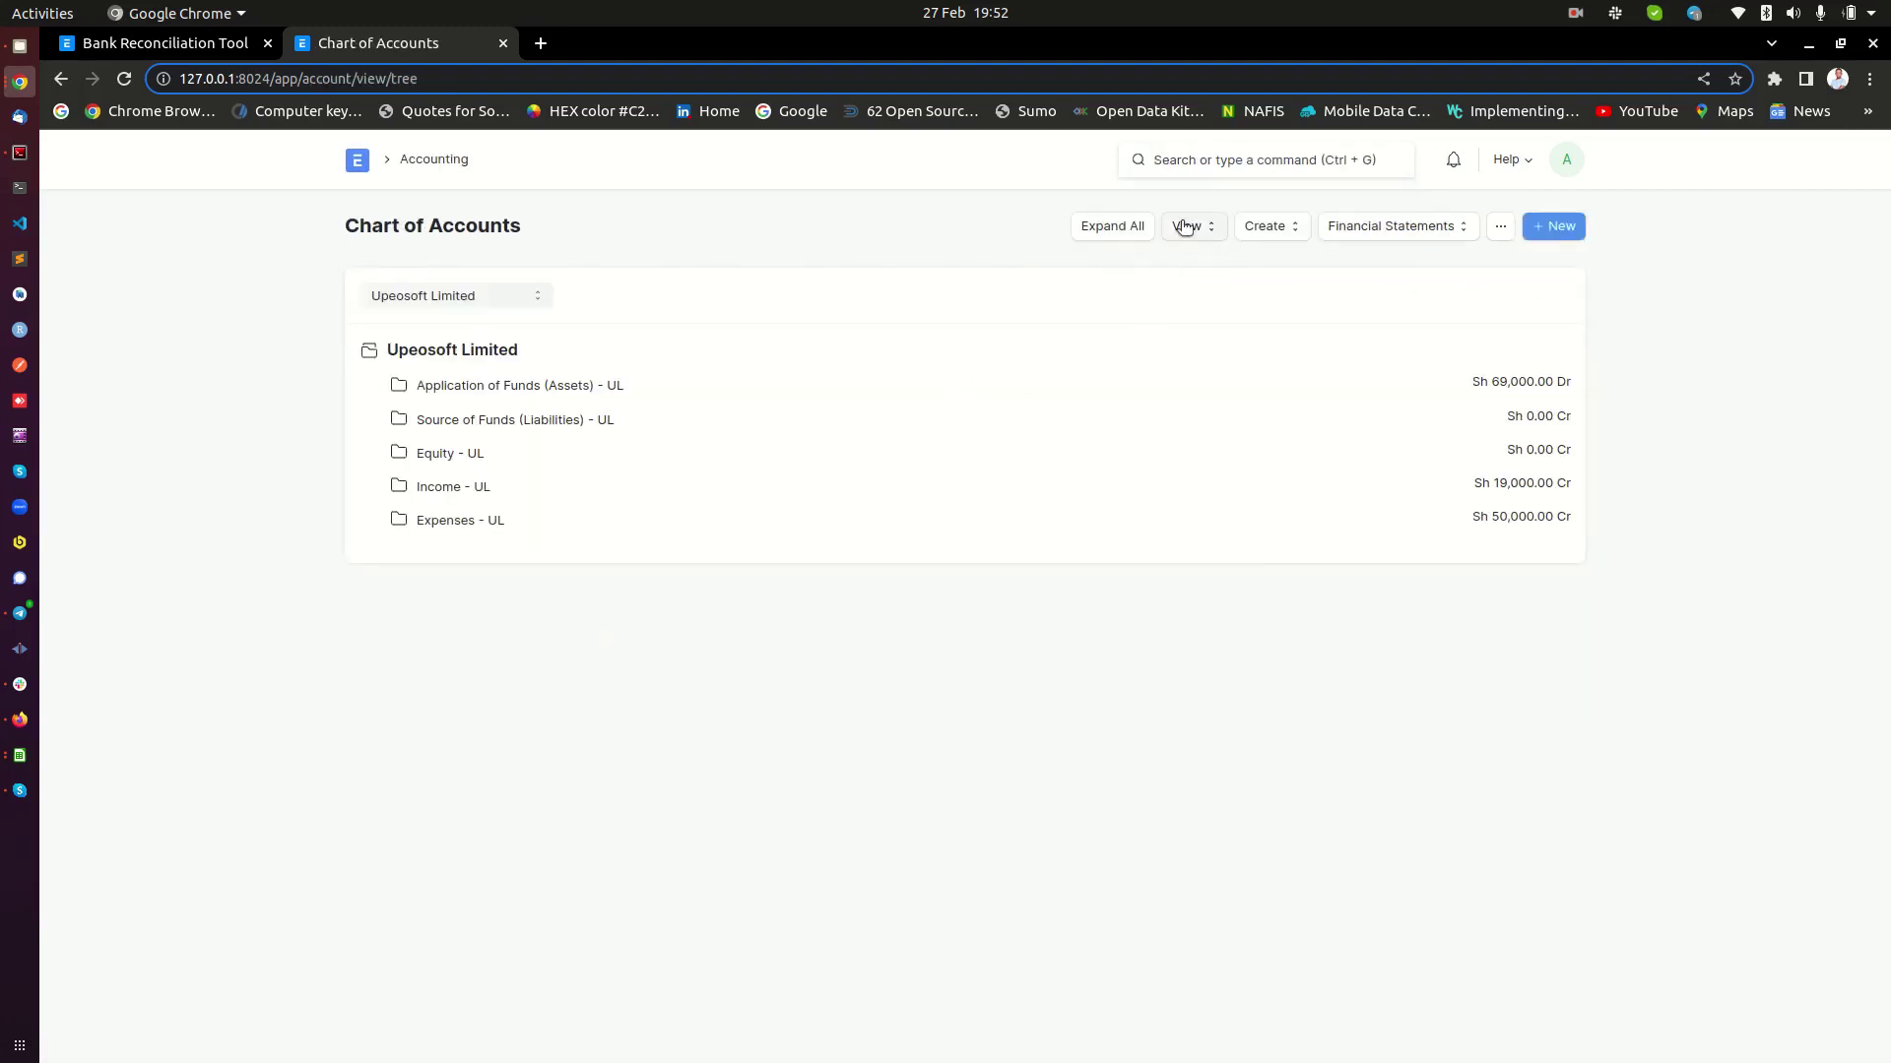
{"action": "left_click", "coordinate": [1122, 226]}
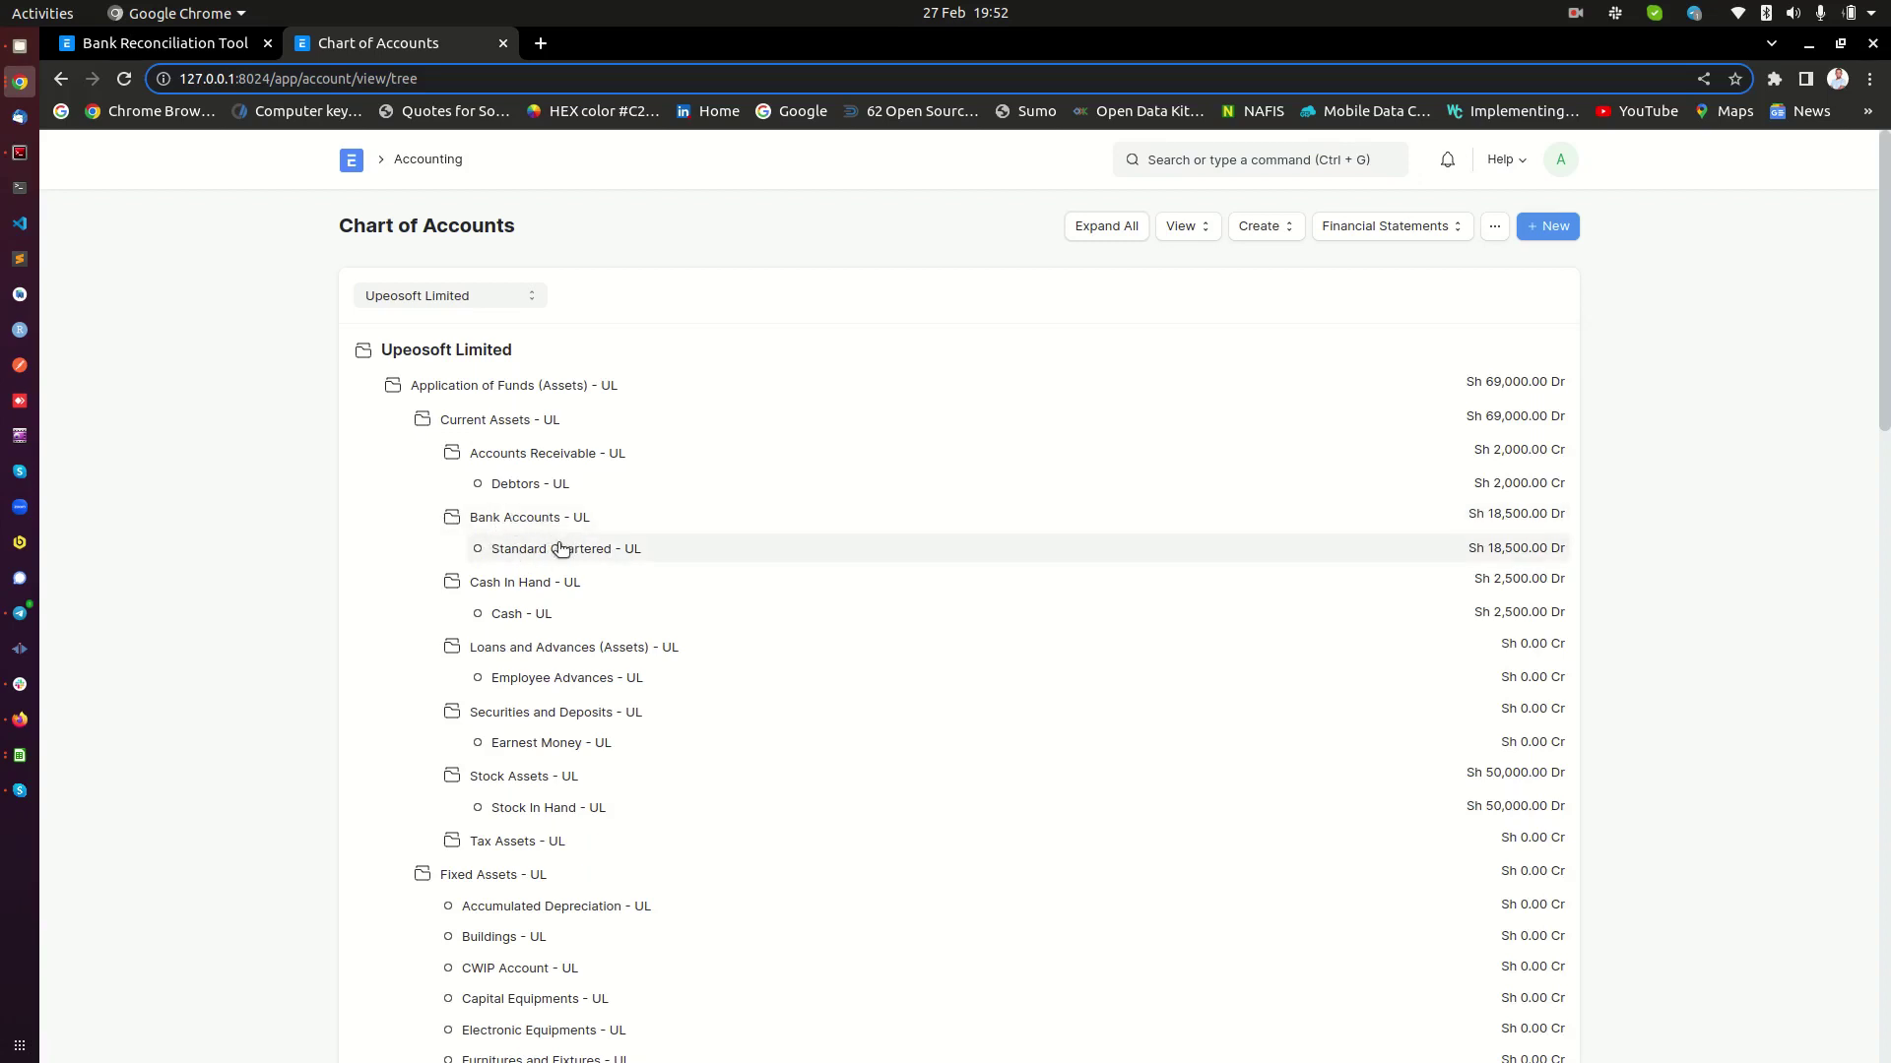
{"action": "left_click", "coordinate": [560, 548]}
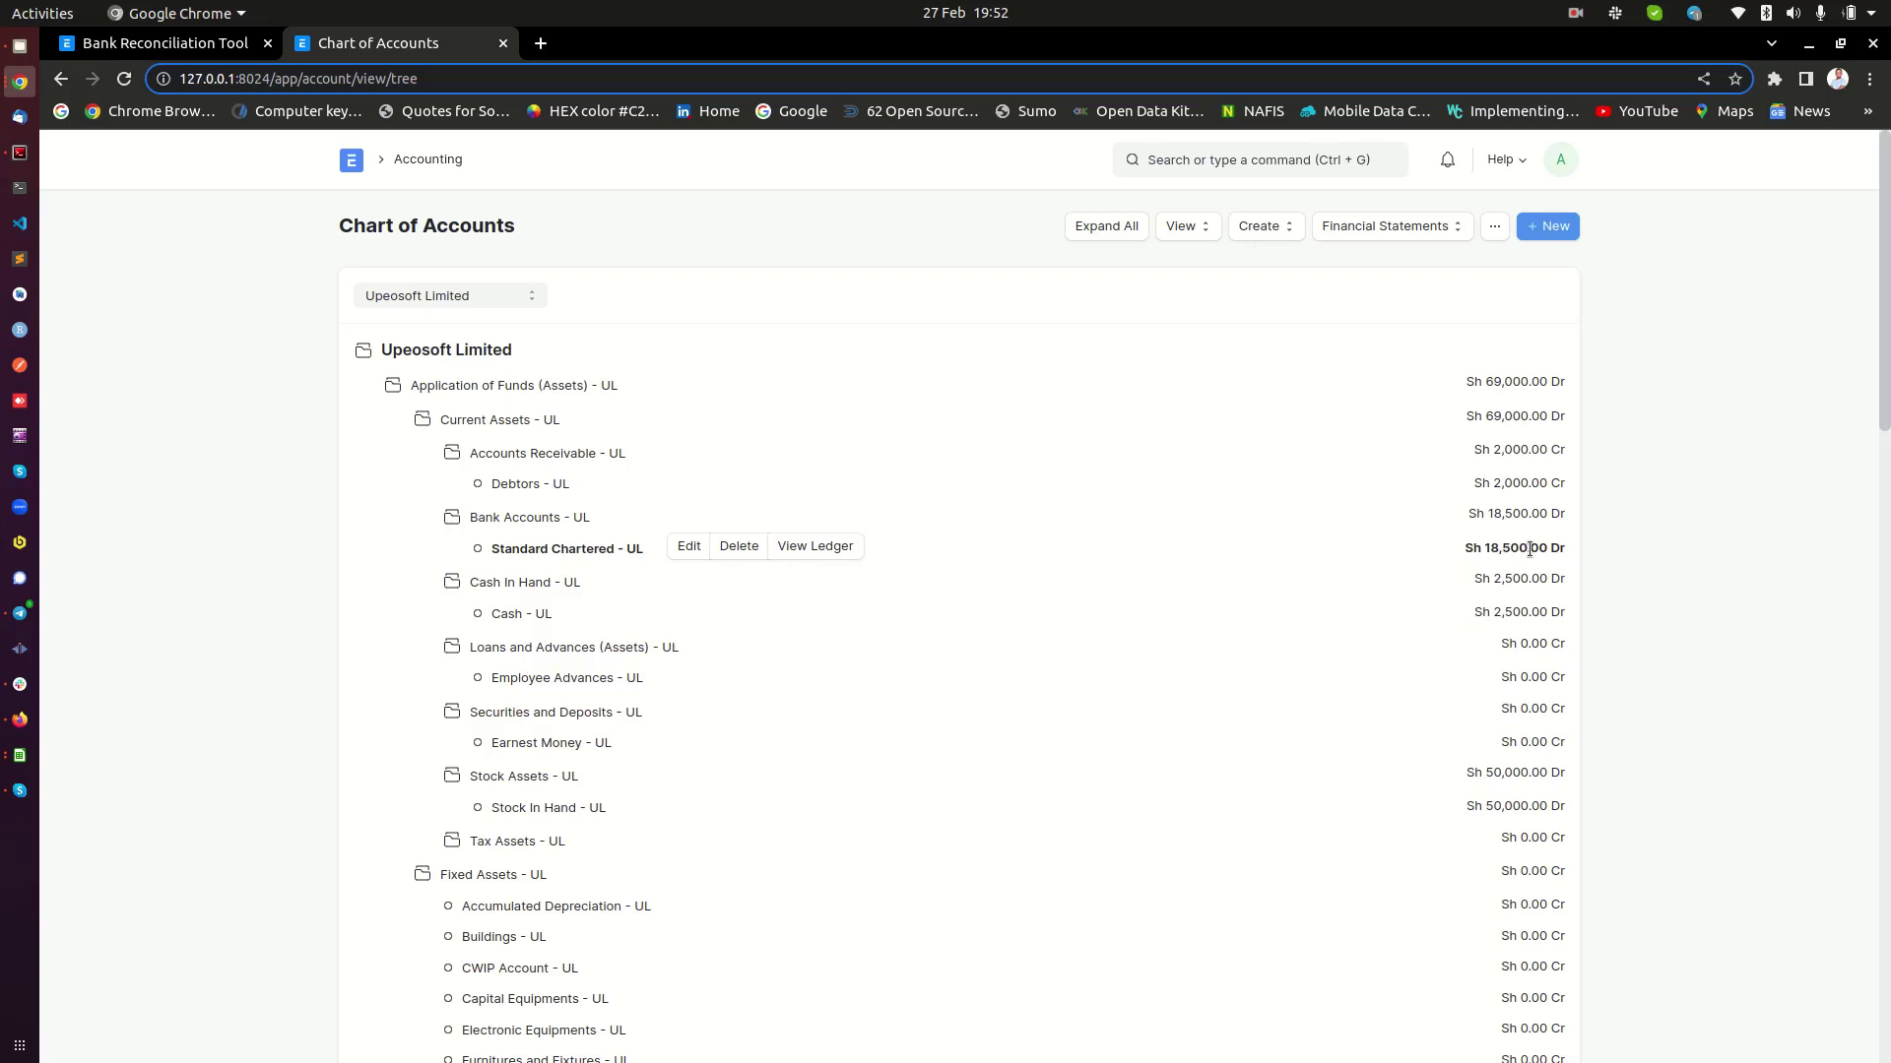
{"action": "left_click", "coordinate": [168, 42]}
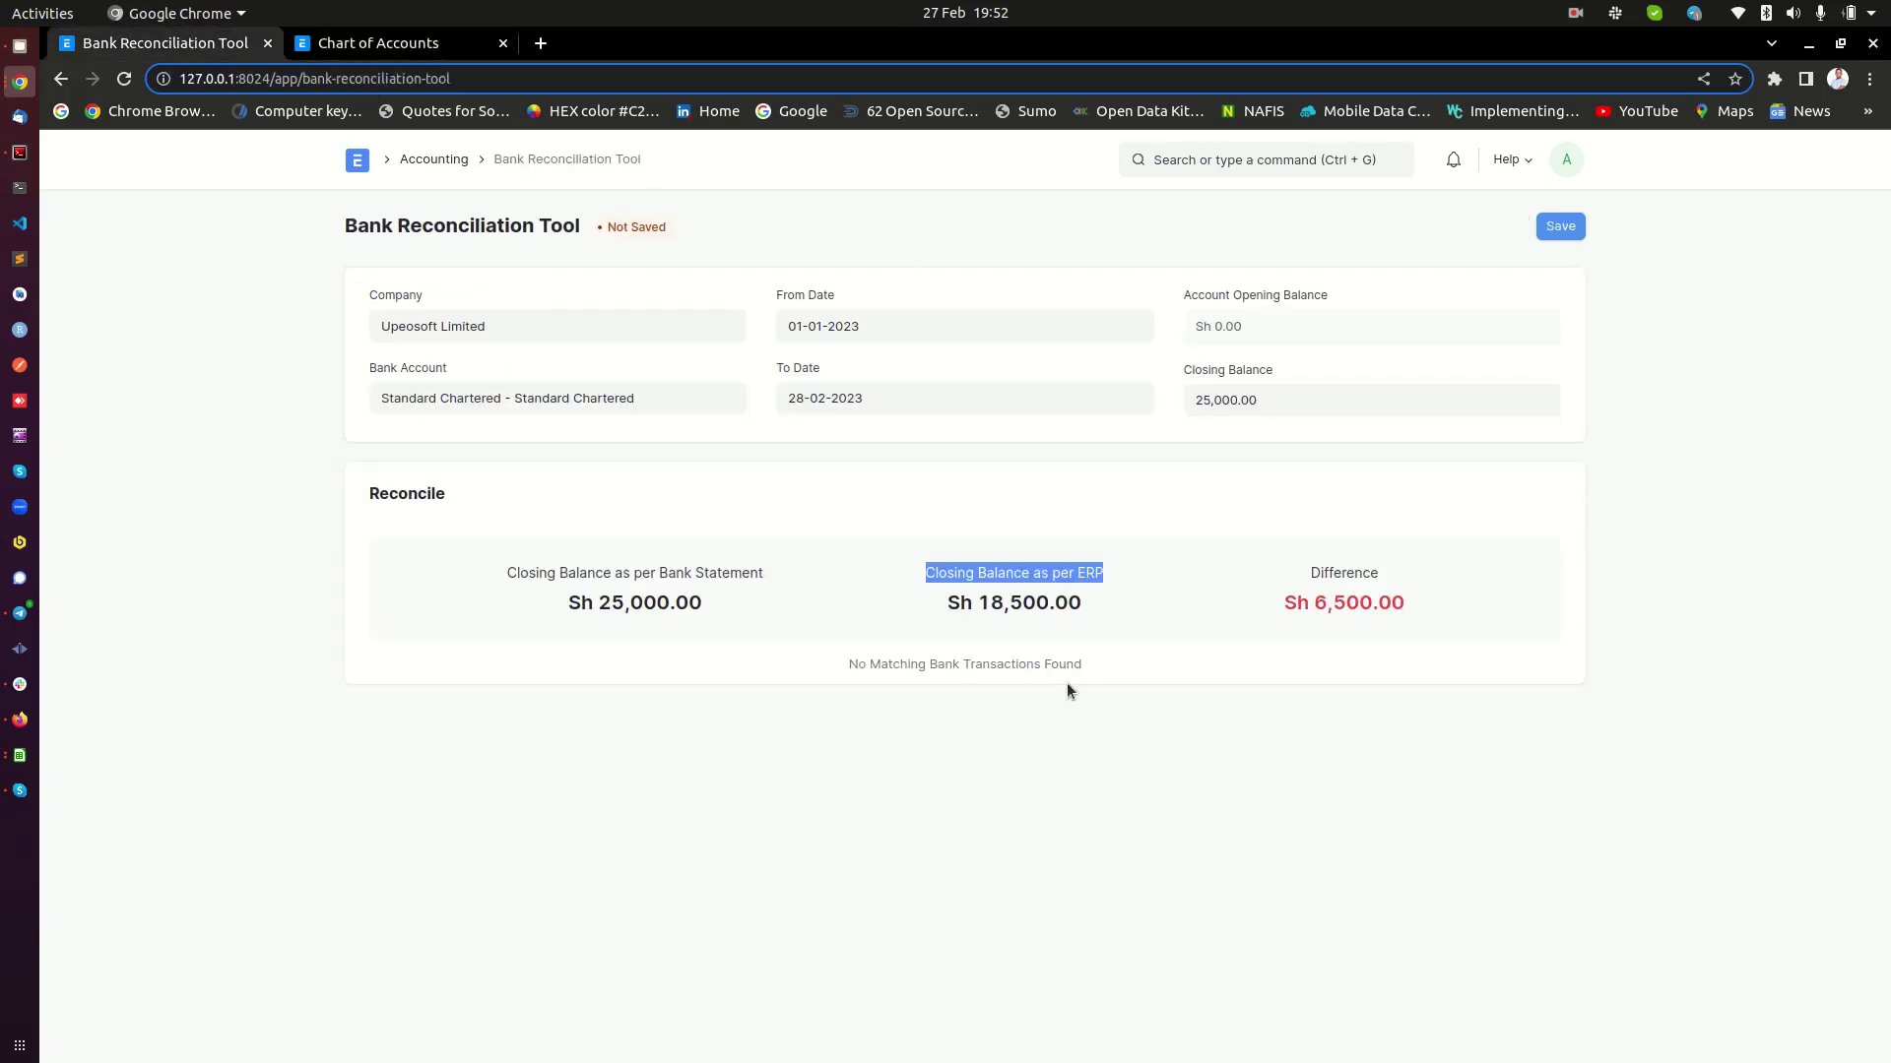
Point out the ERP closing balance of Sh 18,500.00 and the bank statement closing balance label
{"action": "left_click", "coordinate": [988, 581]}
{"action": "left_click_drag", "start_coordinate": [940, 604], "coordinate": [1083, 604]}
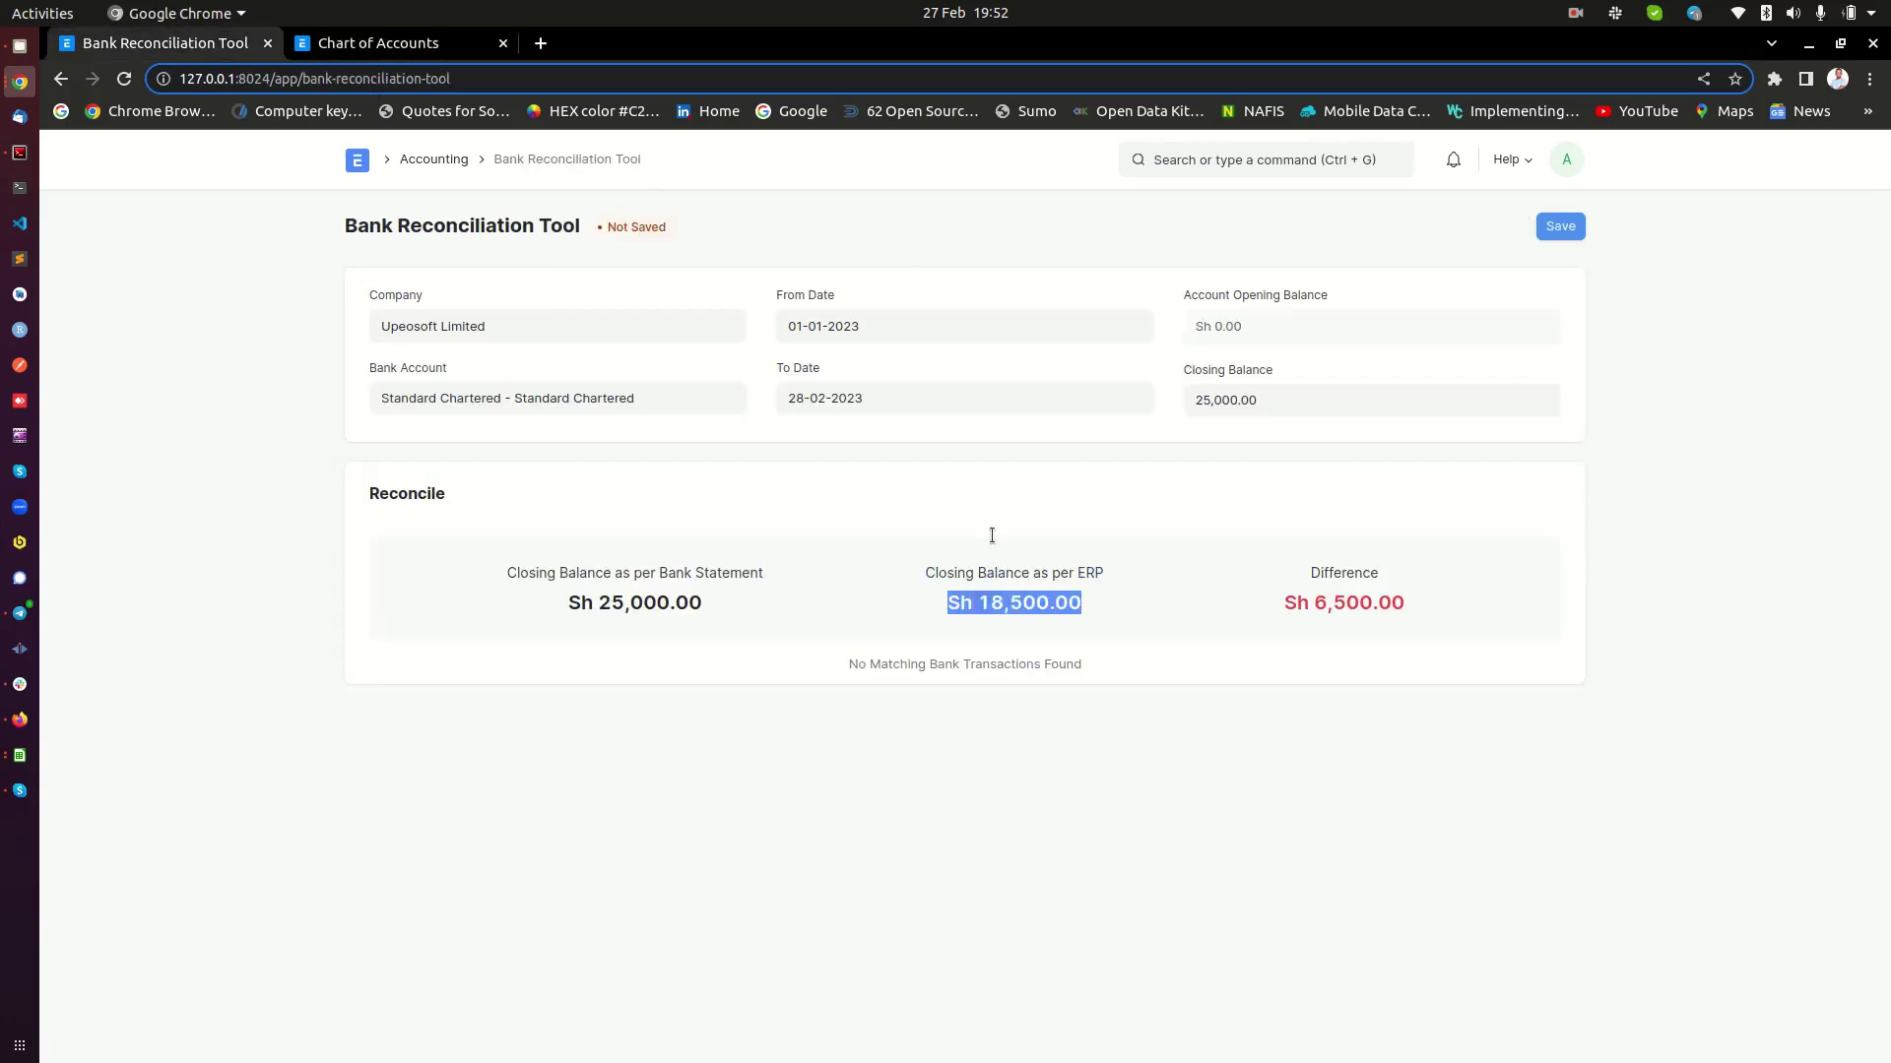
{"action": "double_click", "coordinate": [1091, 572]}
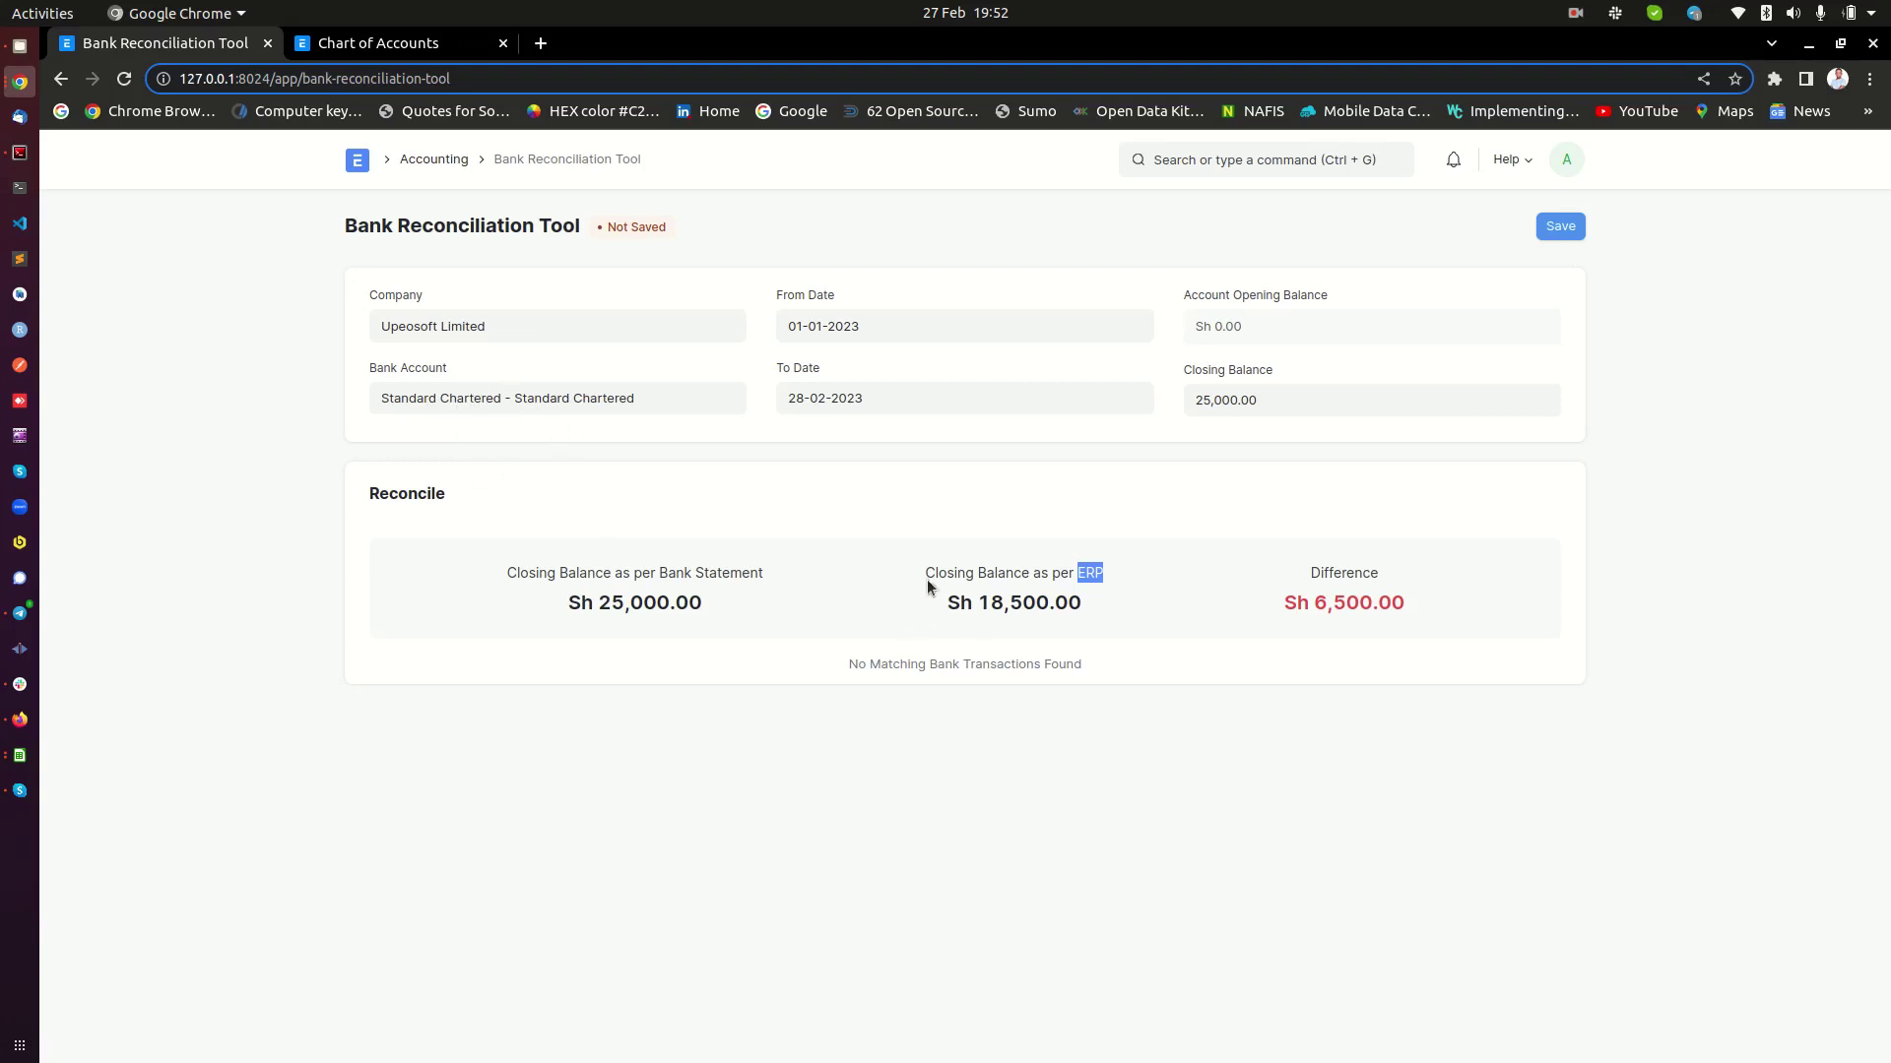
{"action": "left_click_drag", "start_coordinate": [927, 580], "coordinate": [1107, 581]}
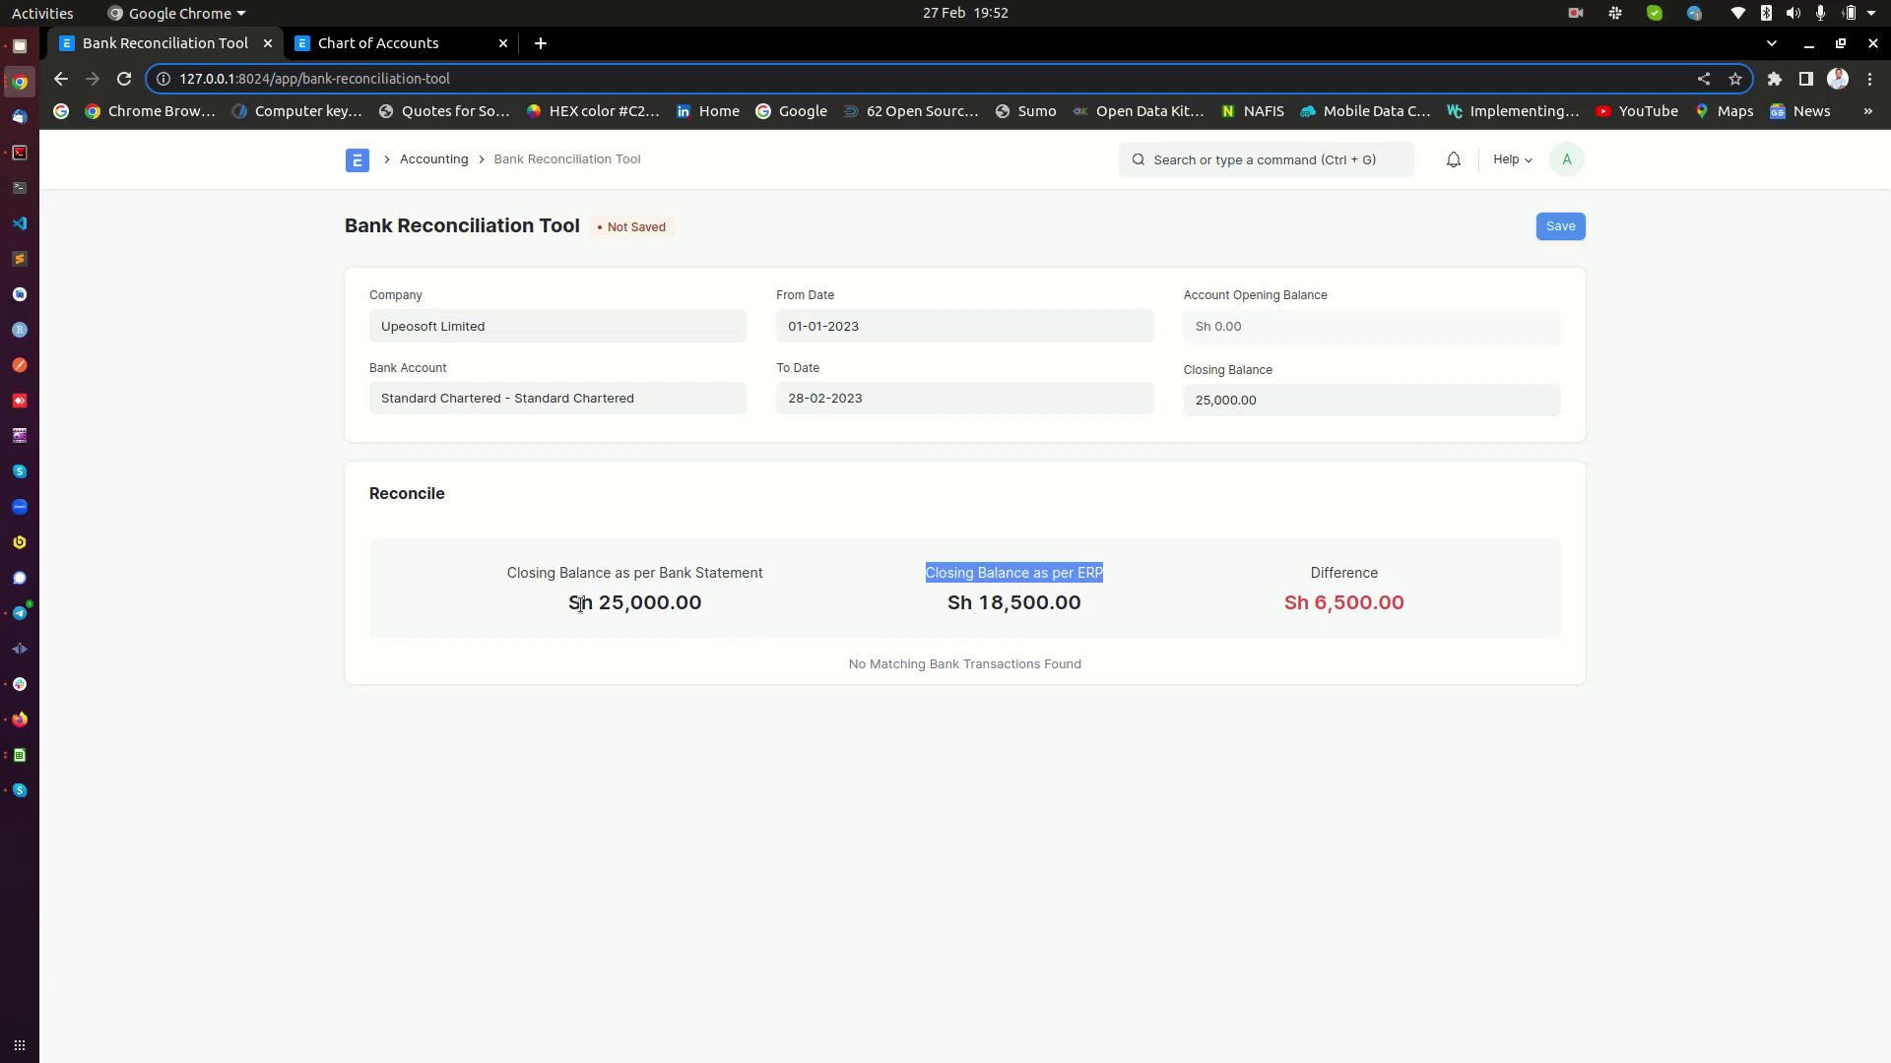
{"action": "left_click_drag", "start_coordinate": [506, 577], "coordinate": [577, 579]}
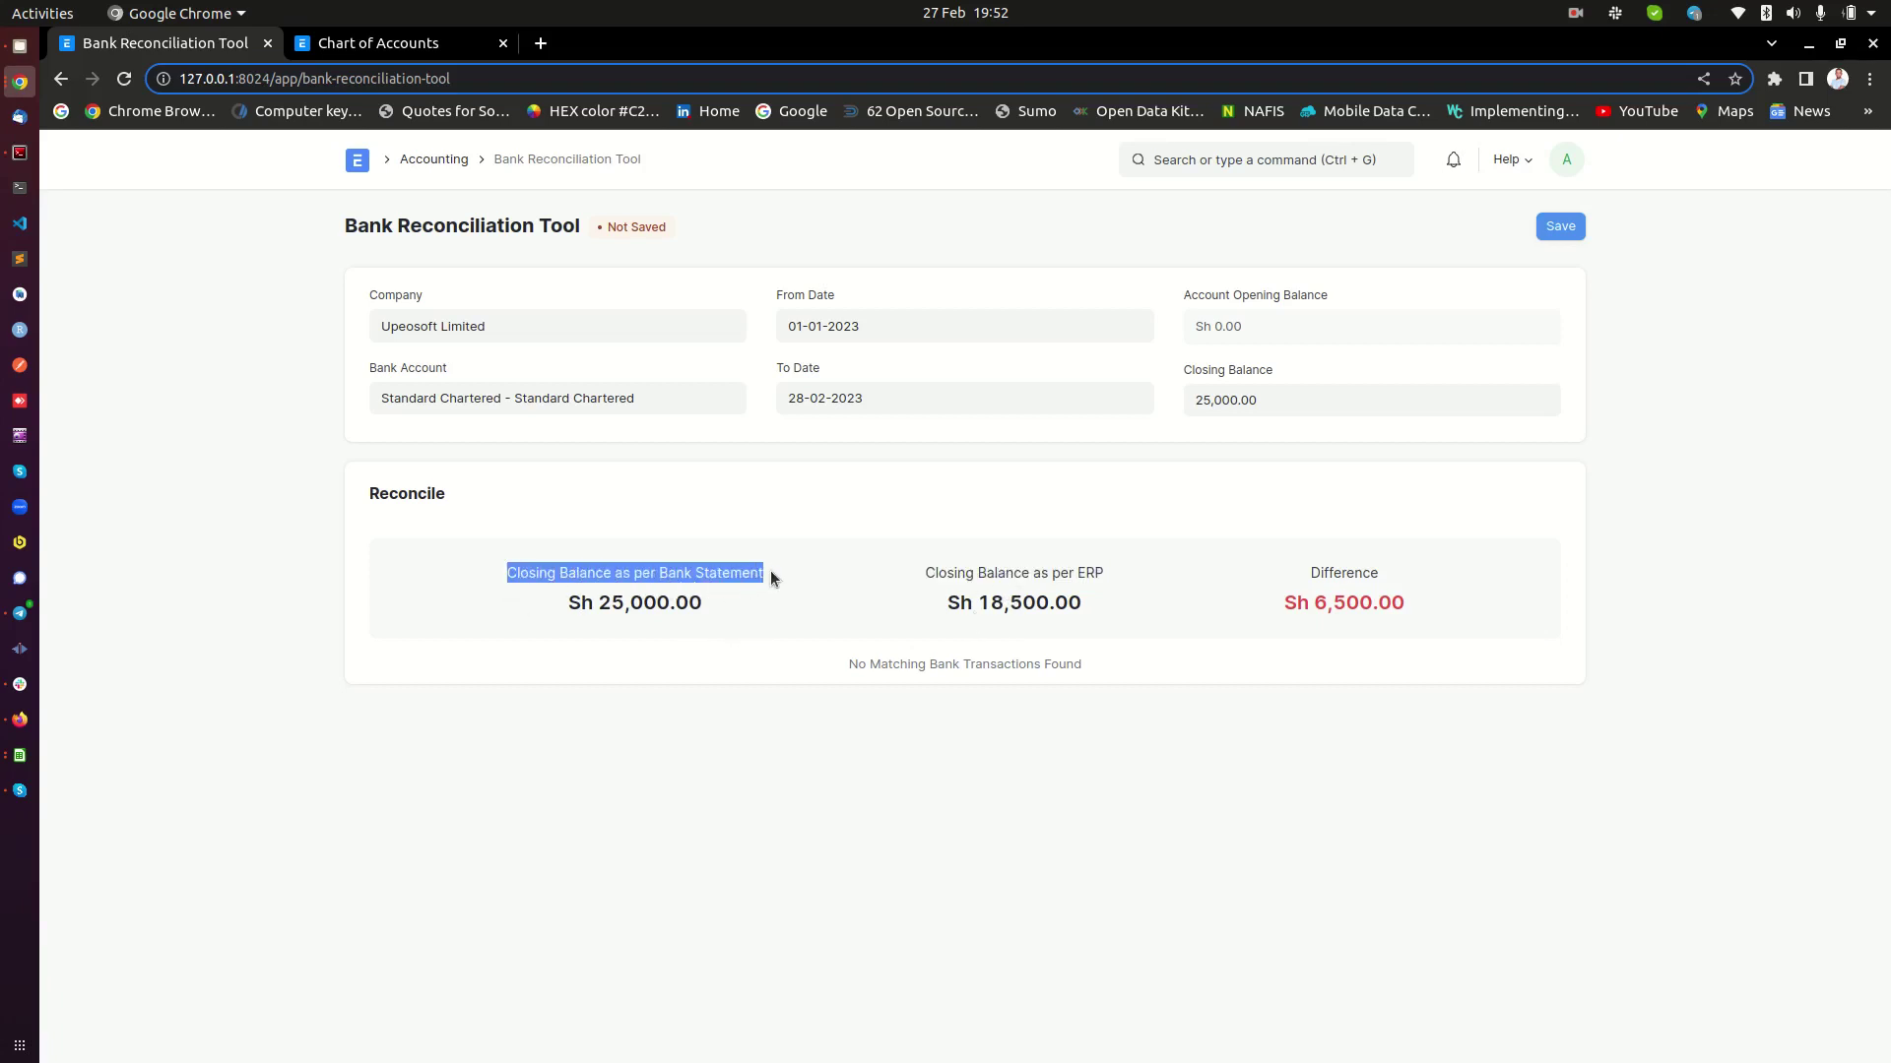
Change the statement Closing Balance to 30,000 and save the reconciliation
{"action": "double_click", "coordinate": [1226, 397]}
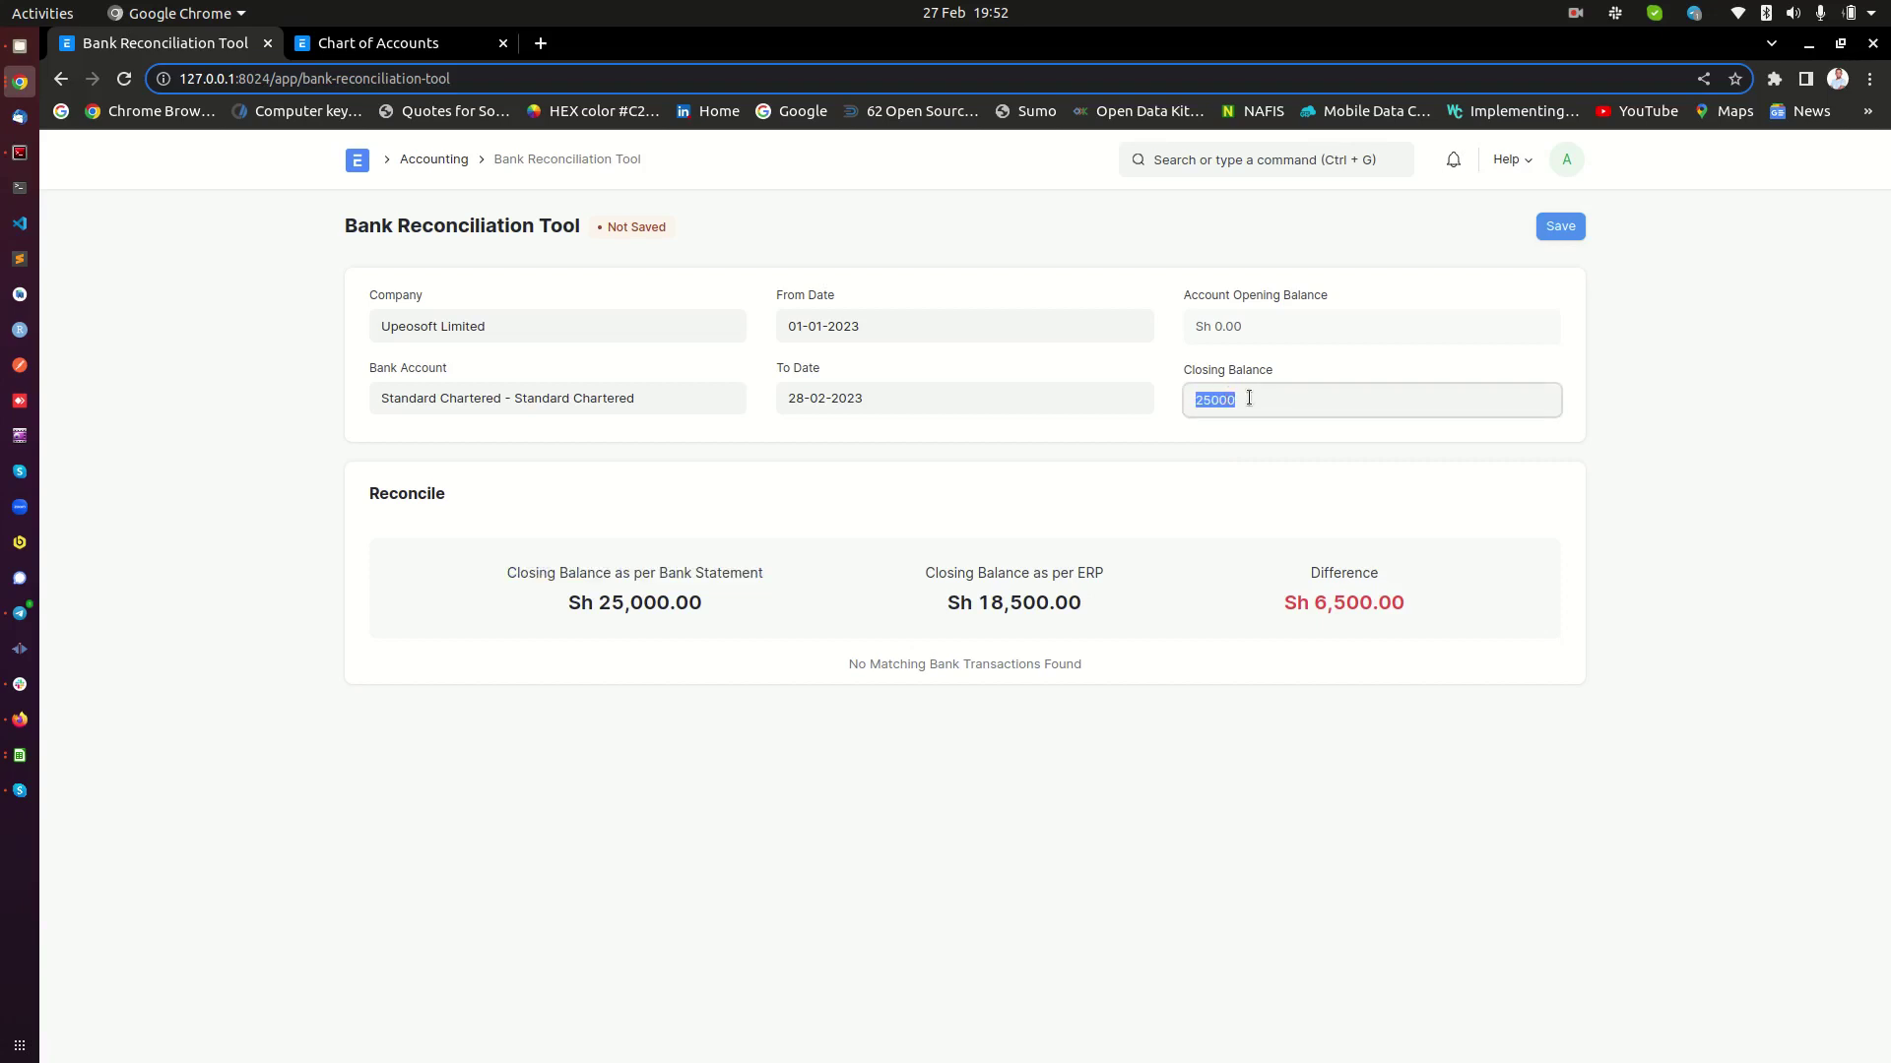
{"action": "type", "text": "30000"}
{"action": "left_click", "coordinate": [1620, 283]}
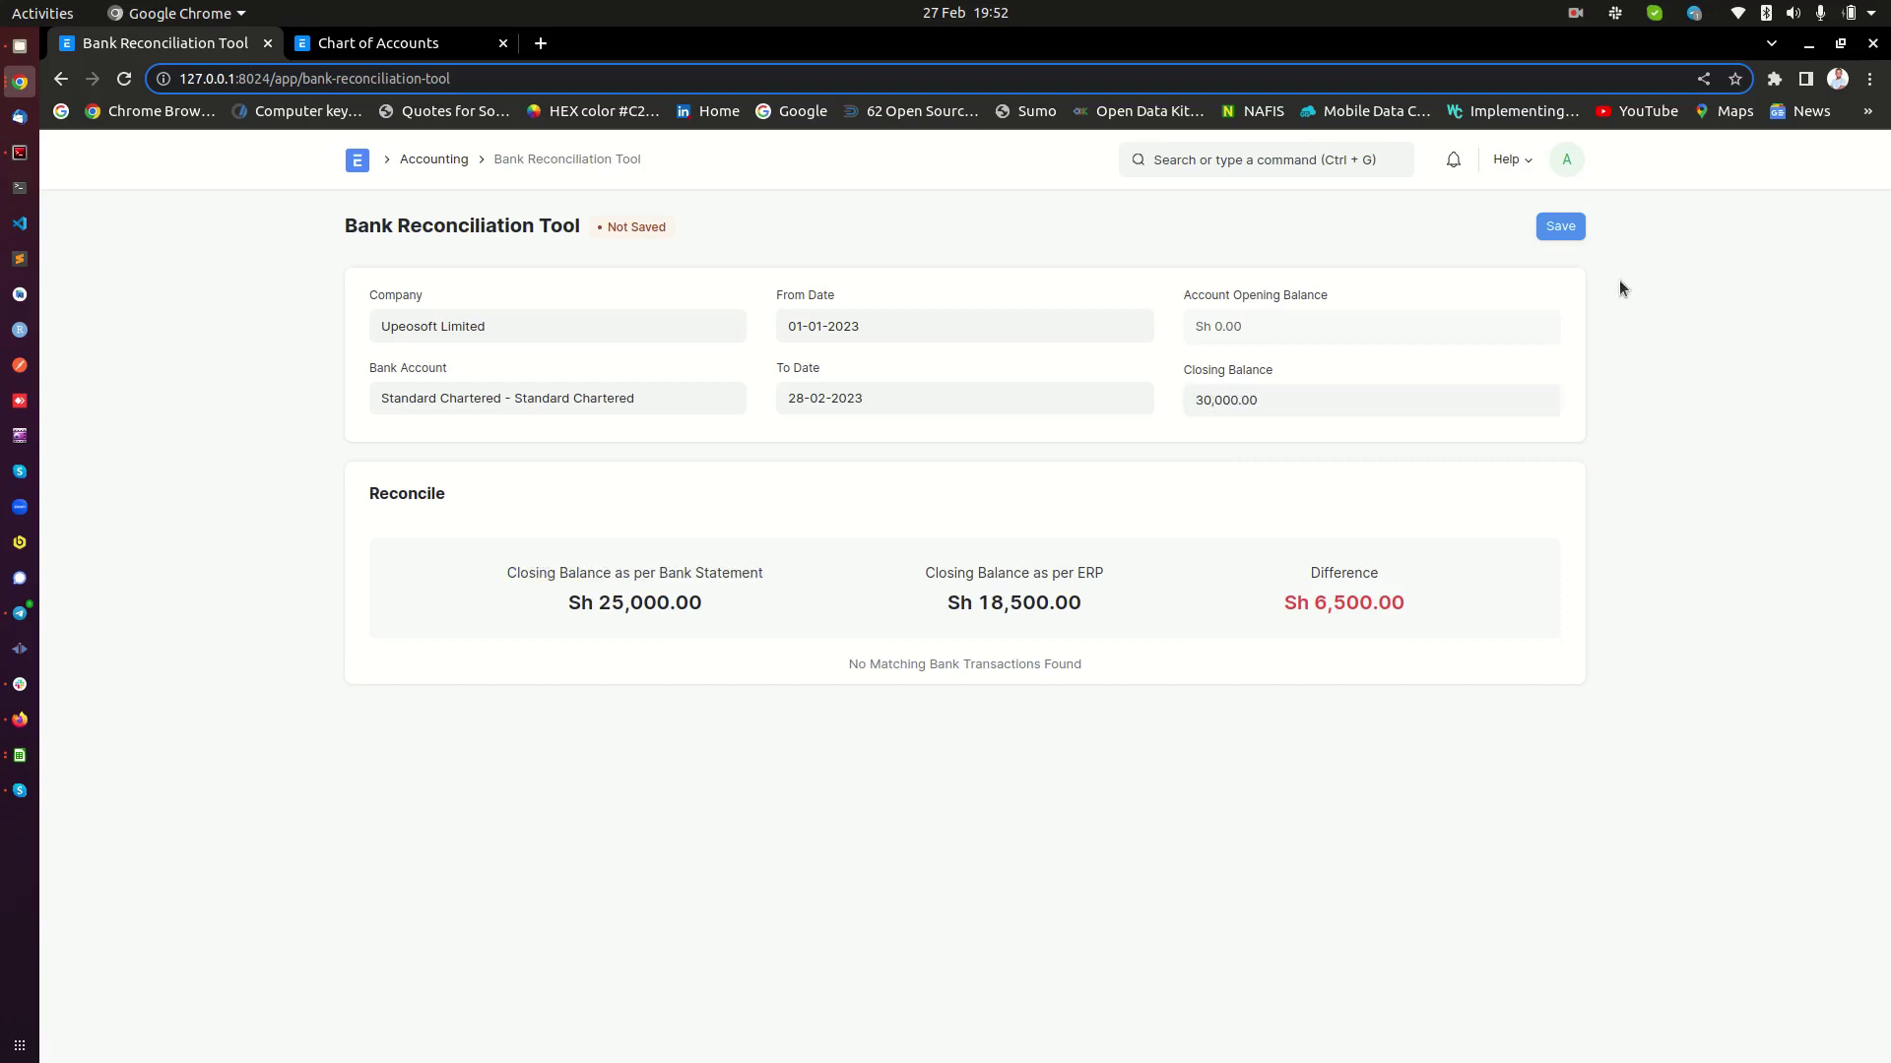
{"action": "left_click", "coordinate": [1542, 226]}
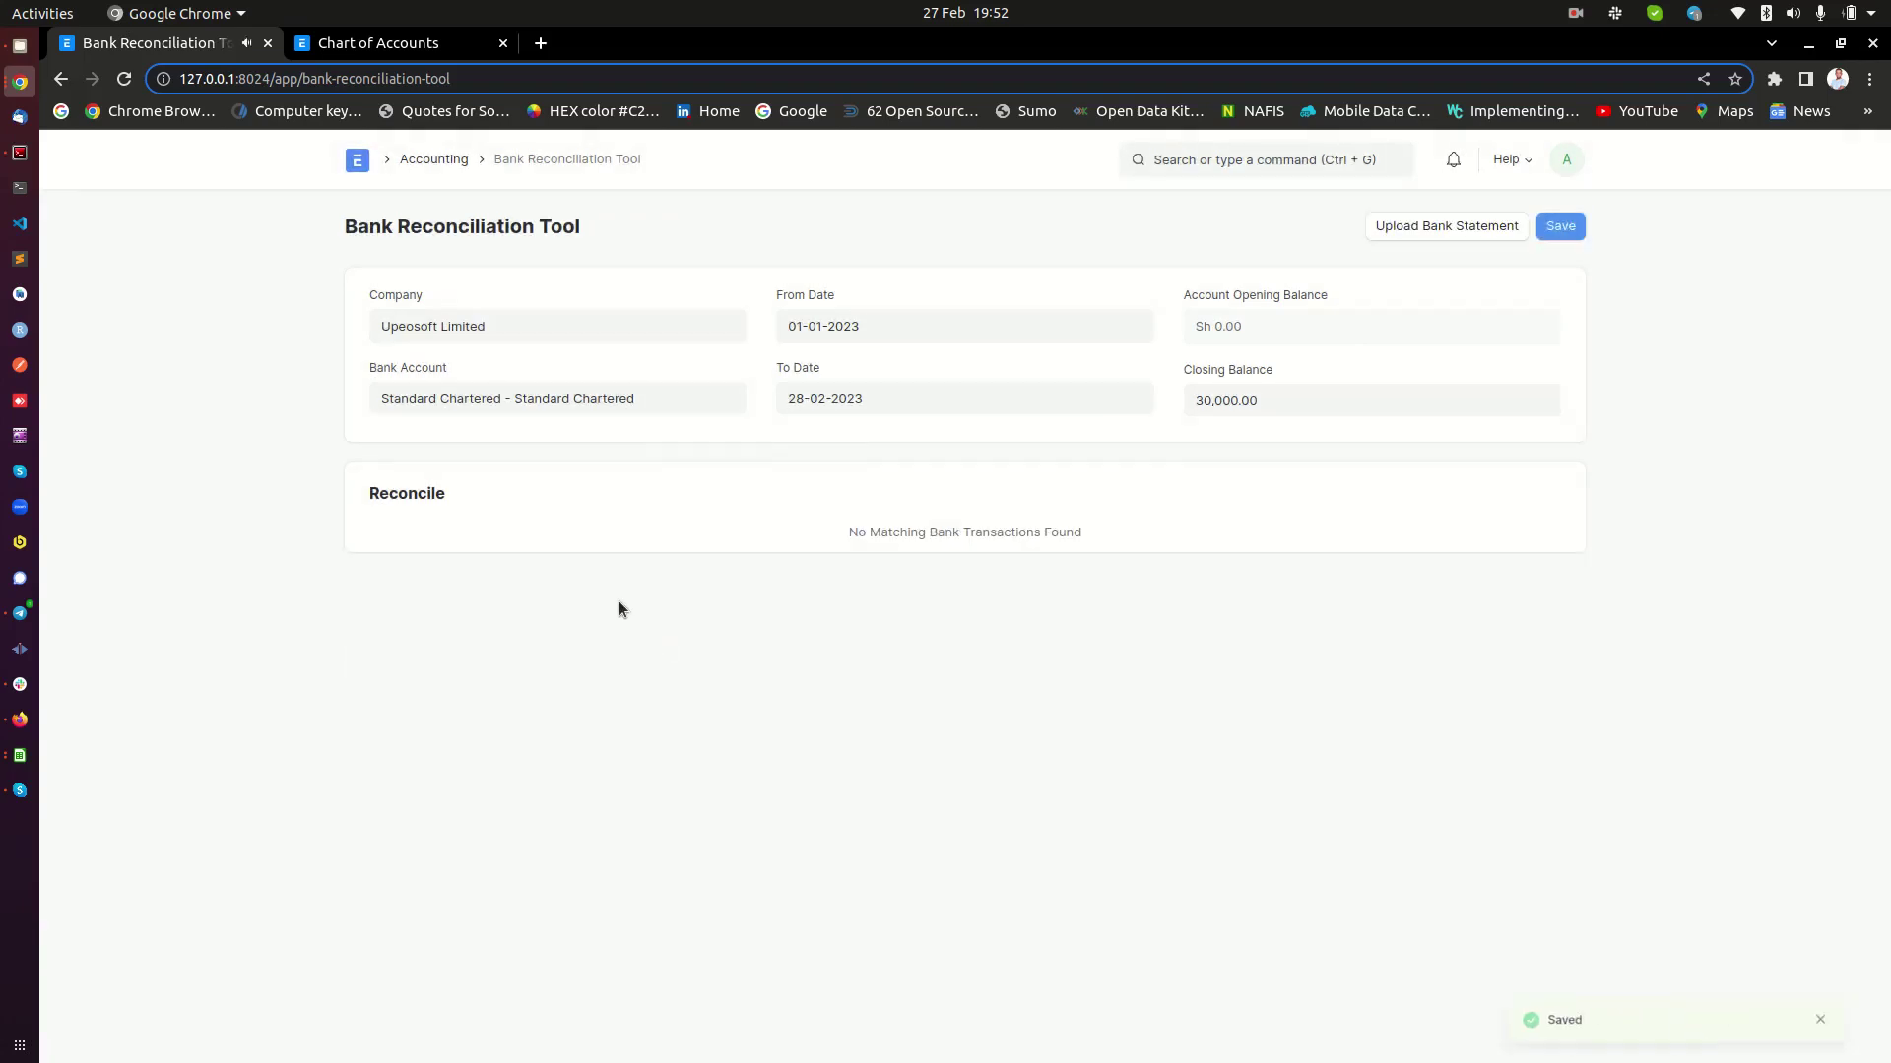
Point out the updated bank statement balance and the resulting Sh 11,500.00 difference
{"action": "left_click_drag", "start_coordinate": [598, 603], "coordinate": [690, 608]}
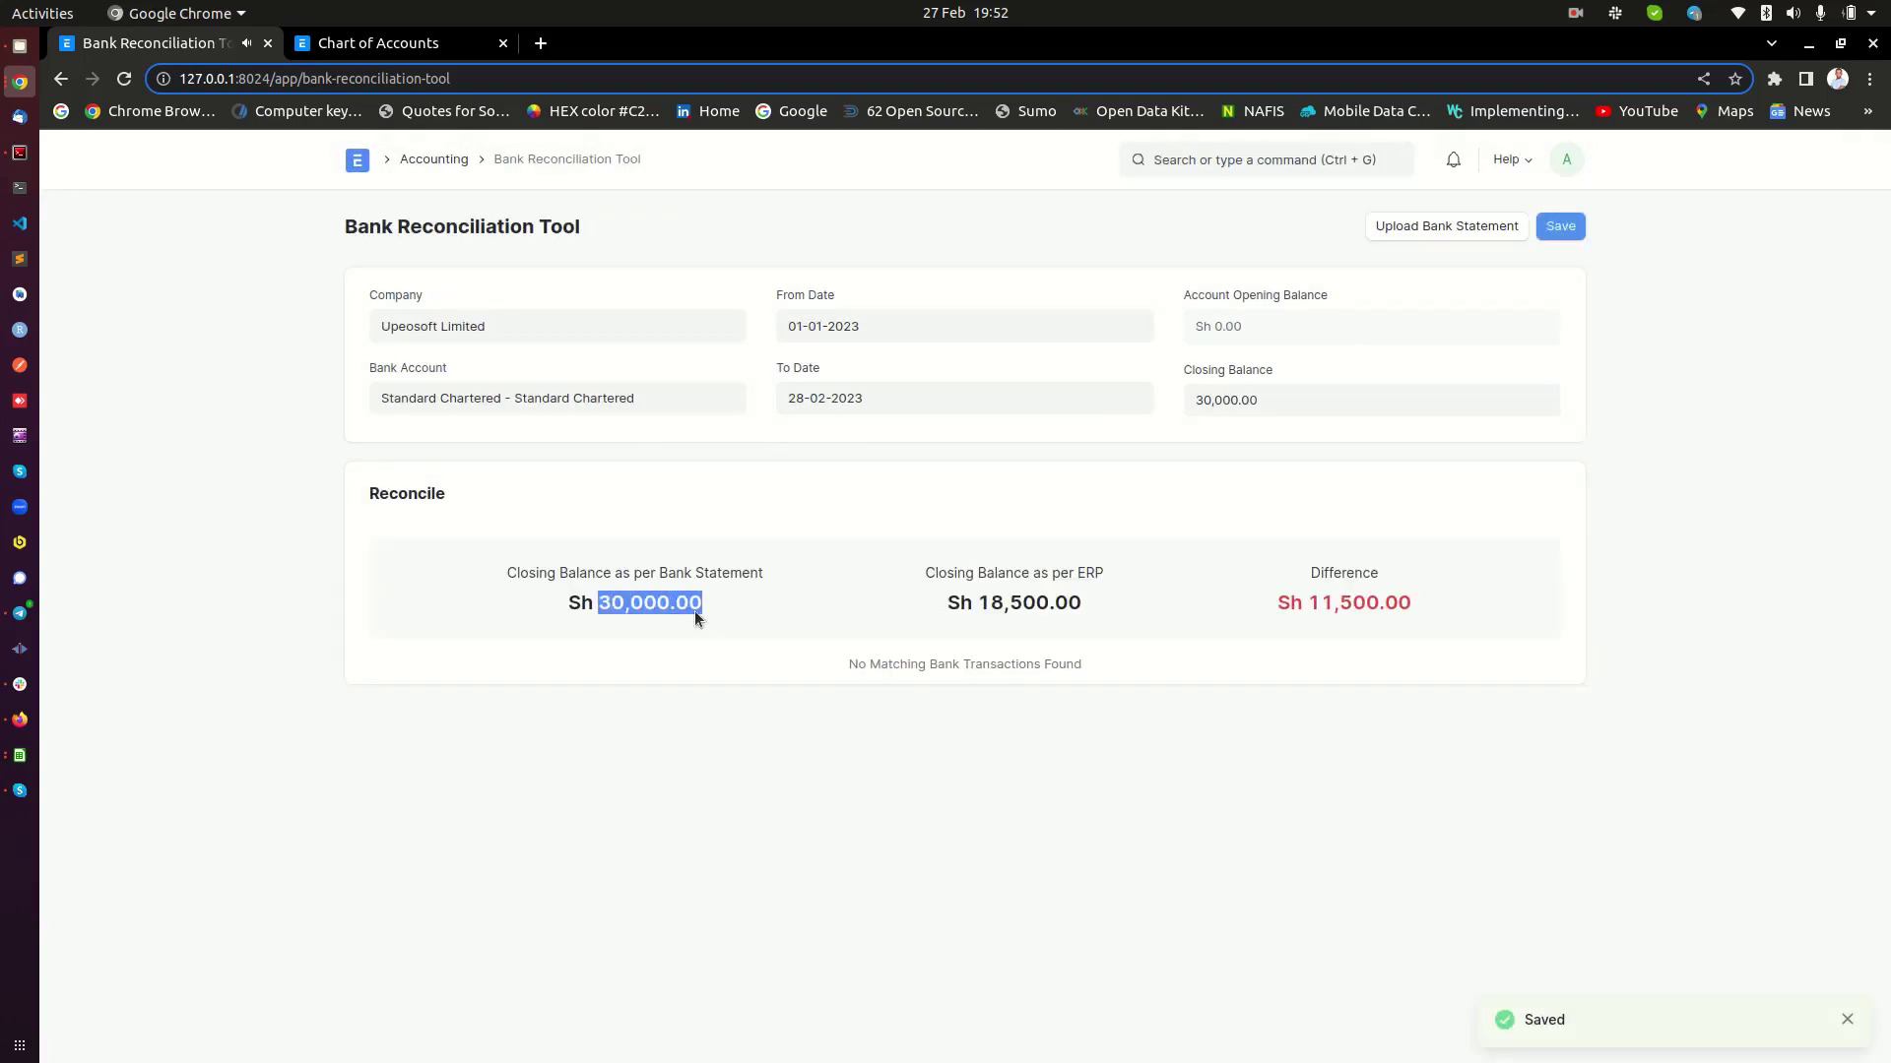
{"action": "triple_click", "coordinate": [633, 609]}
{"action": "left_click", "coordinate": [675, 646]}
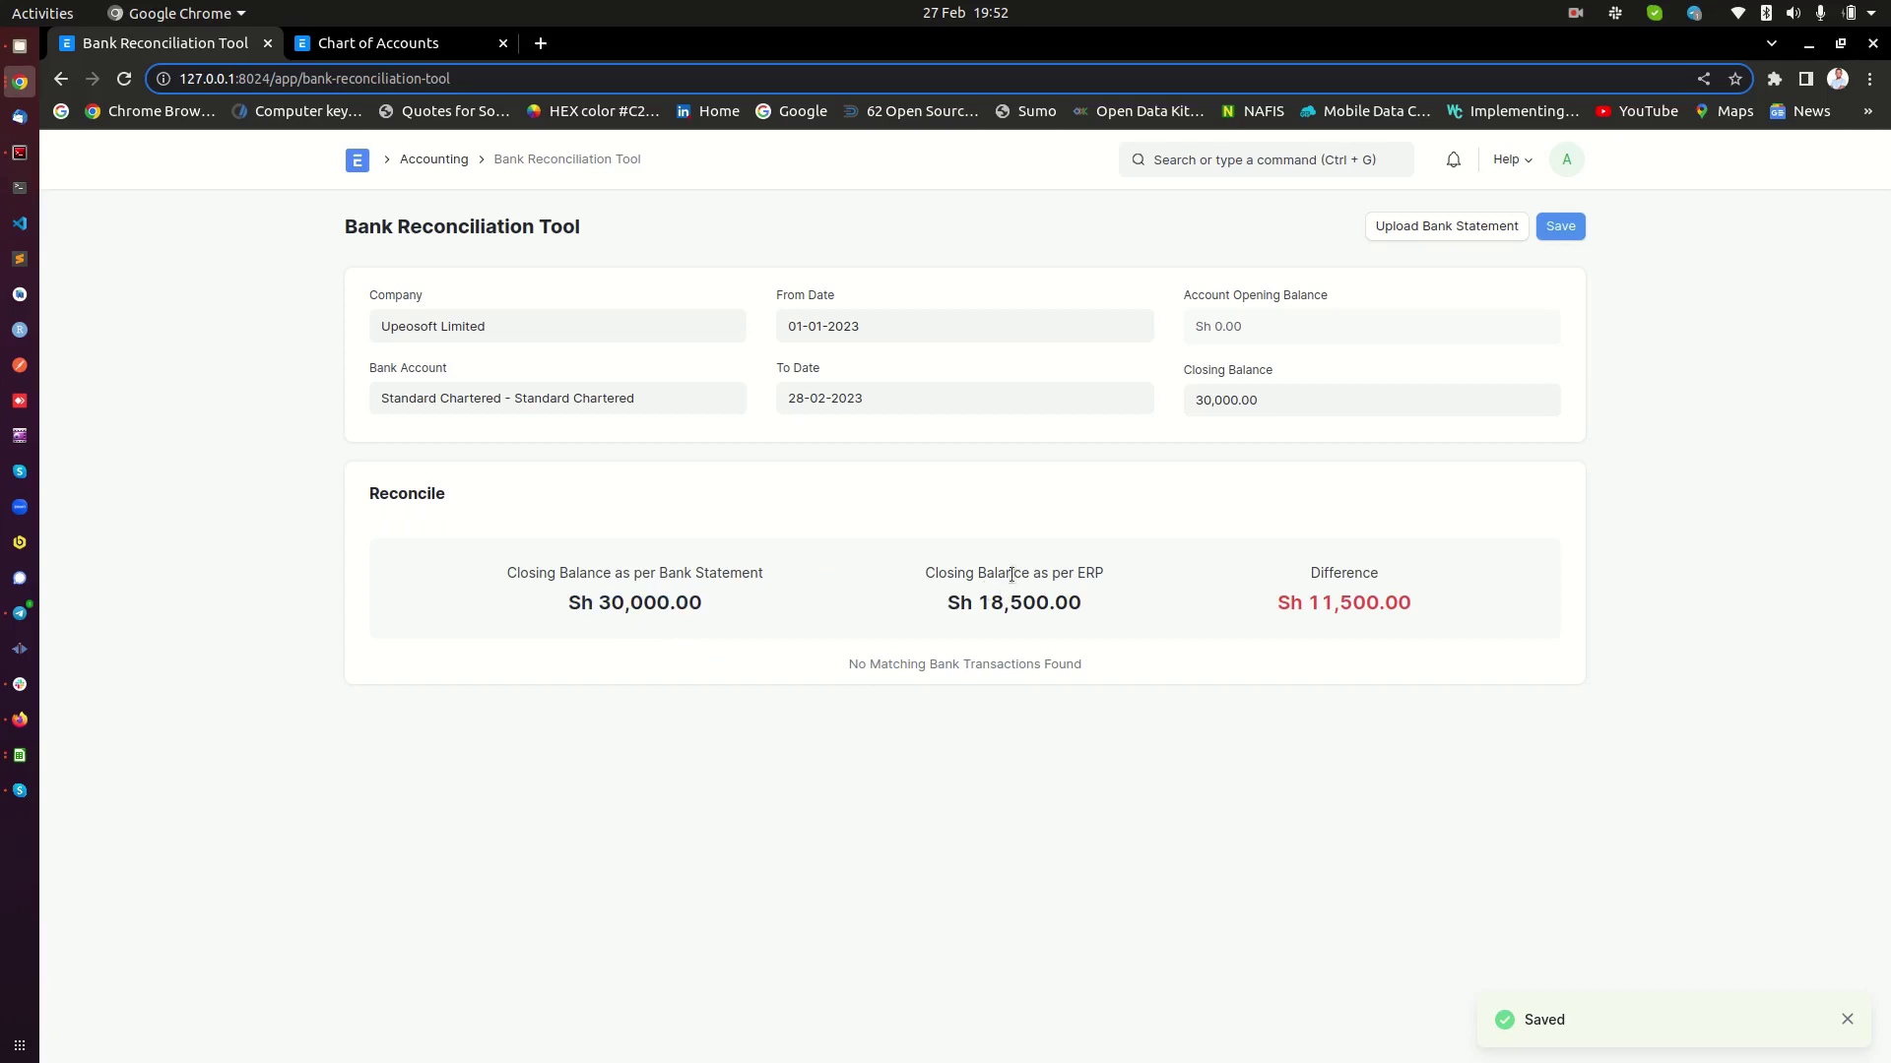
{"action": "left_click_drag", "start_coordinate": [586, 598], "coordinate": [694, 605]}
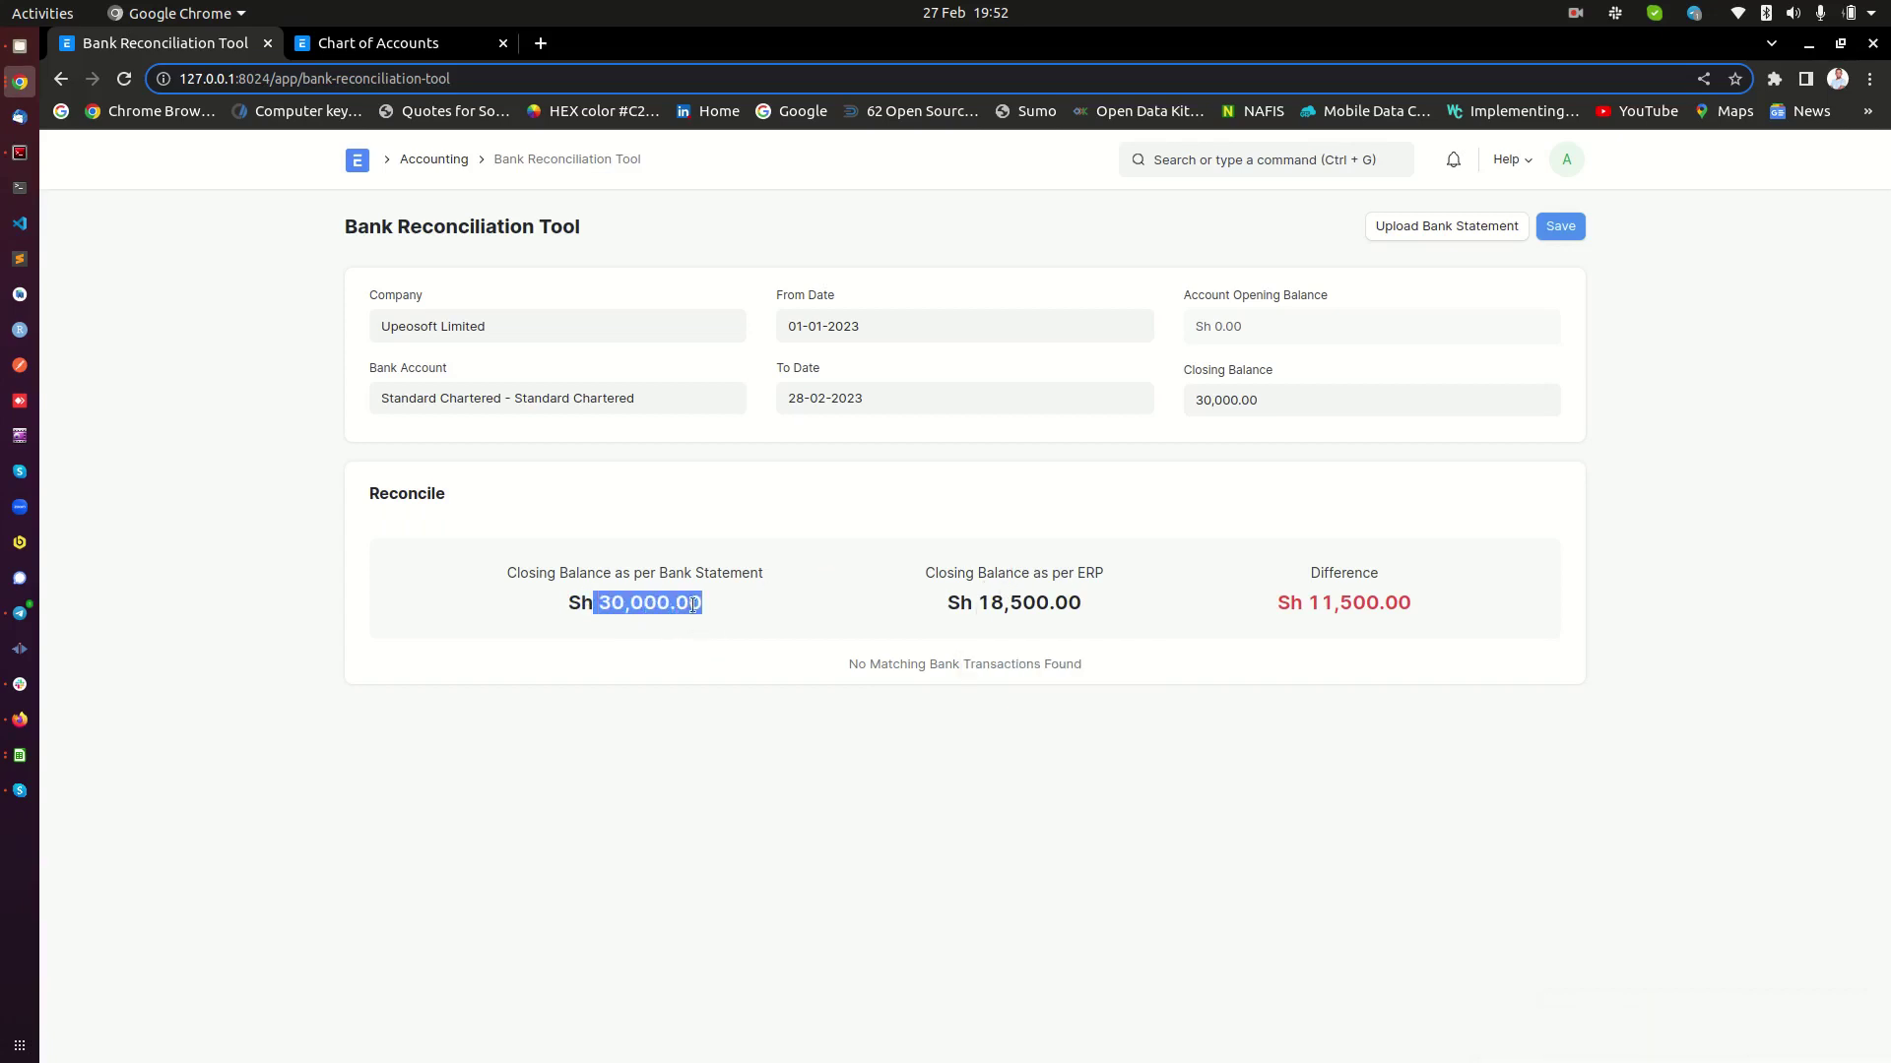
{"action": "left_click", "coordinate": [1305, 591]}
{"action": "left_click_drag", "start_coordinate": [1313, 576], "coordinate": [1382, 577]}
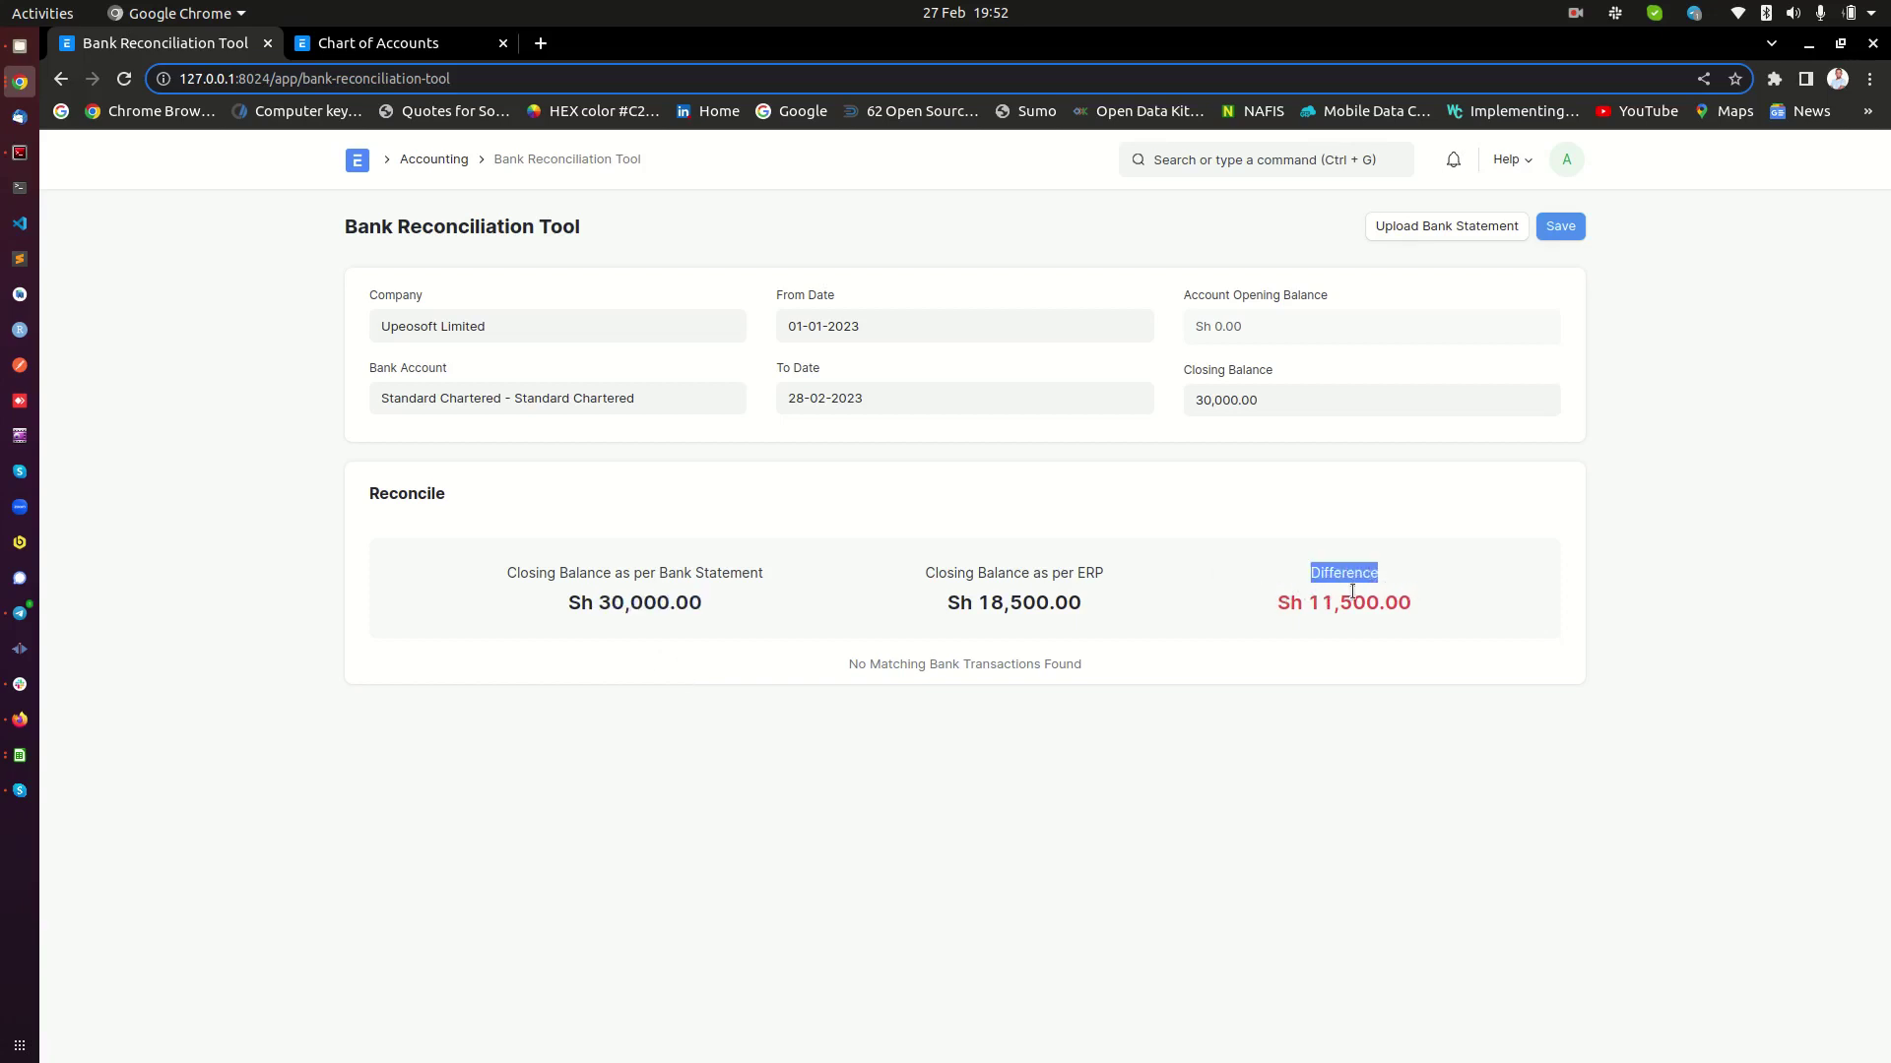
{"action": "left_click_drag", "start_coordinate": [563, 603], "coordinate": [1462, 616]}
{"action": "left_click", "coordinate": [1182, 732]}
{"action": "left_click_drag", "start_coordinate": [1291, 604], "coordinate": [1426, 606]}
{"action": "left_click", "coordinate": [1292, 616]}
{"action": "left_click", "coordinate": [1294, 607]}
Compare the bank statement balance against ERP's 18,500.00, then return to the Chart of Accounts
{"action": "left_click_drag", "start_coordinate": [594, 603], "coordinate": [707, 611]}
{"action": "left_click", "coordinate": [976, 603]}
{"action": "left_click_drag", "start_coordinate": [976, 603], "coordinate": [1126, 600]}
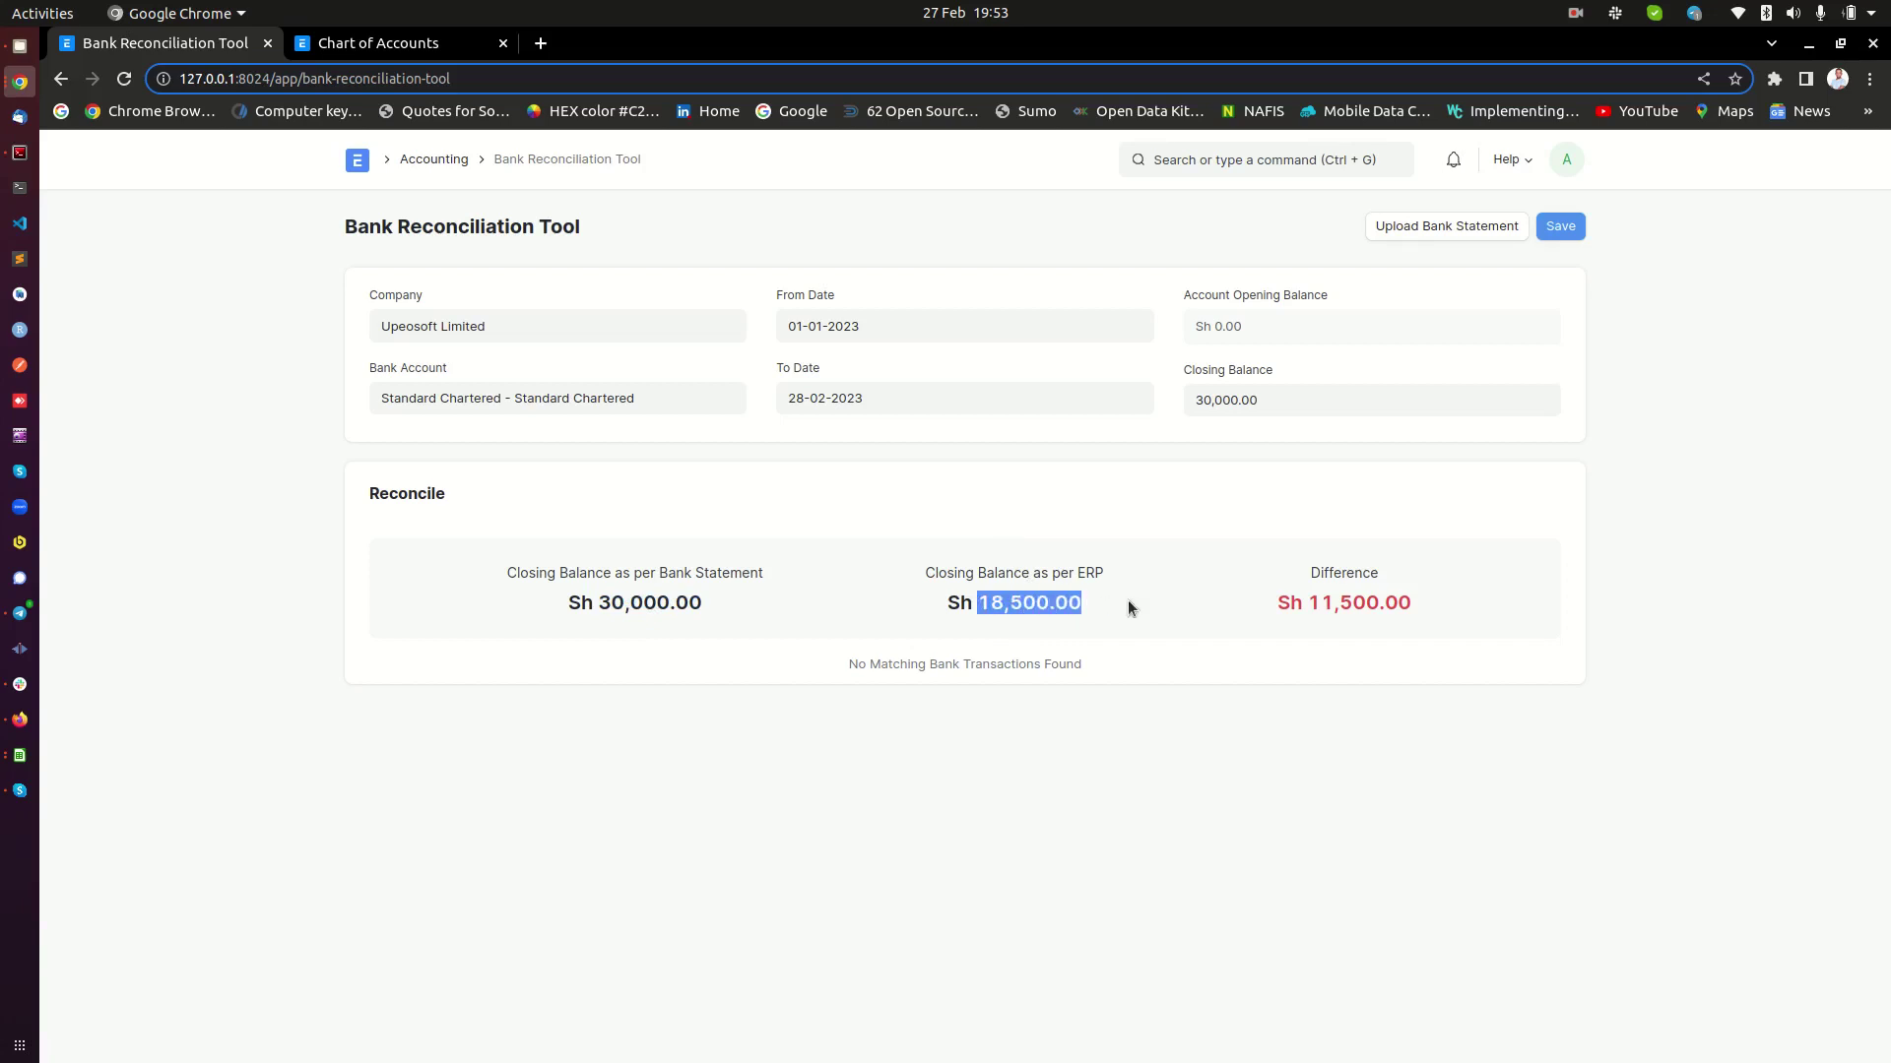
{"action": "left_click", "coordinate": [1077, 553]}
{"action": "triple_click", "coordinate": [1076, 569]}
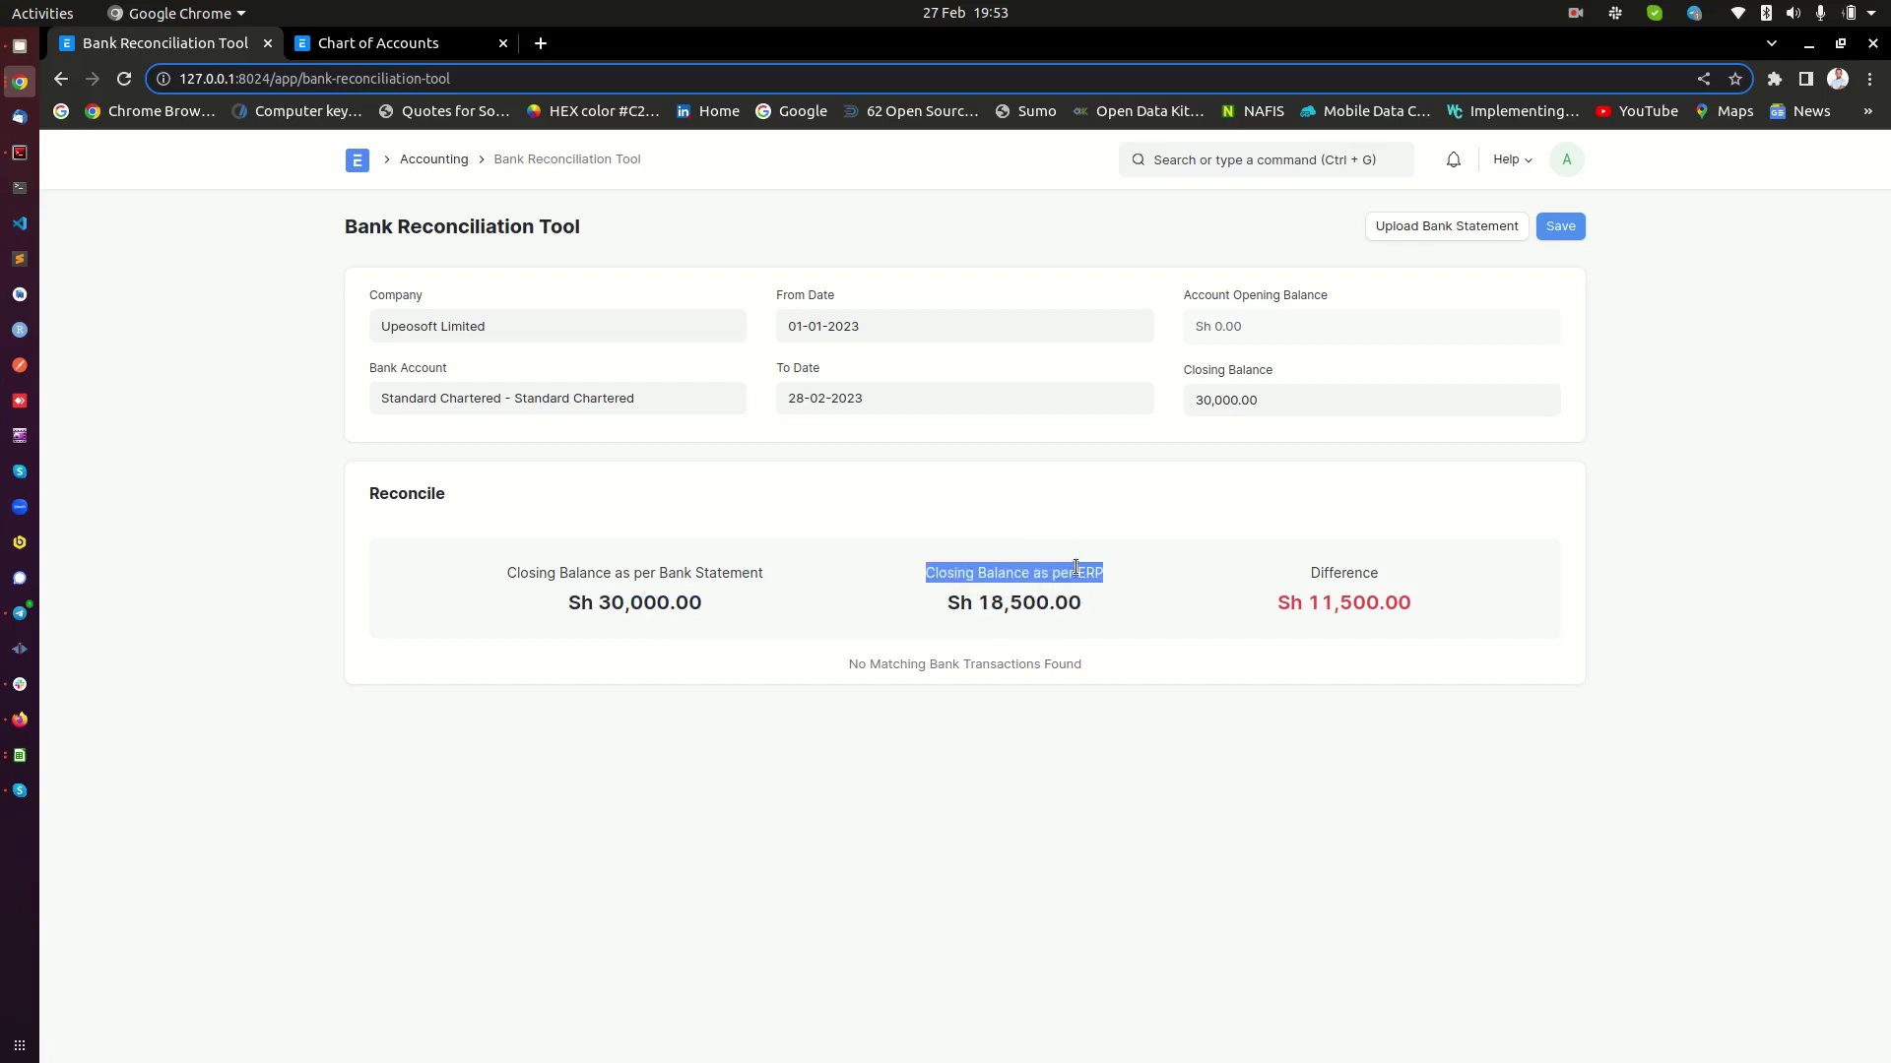
{"action": "left_click", "coordinate": [1076, 567]}
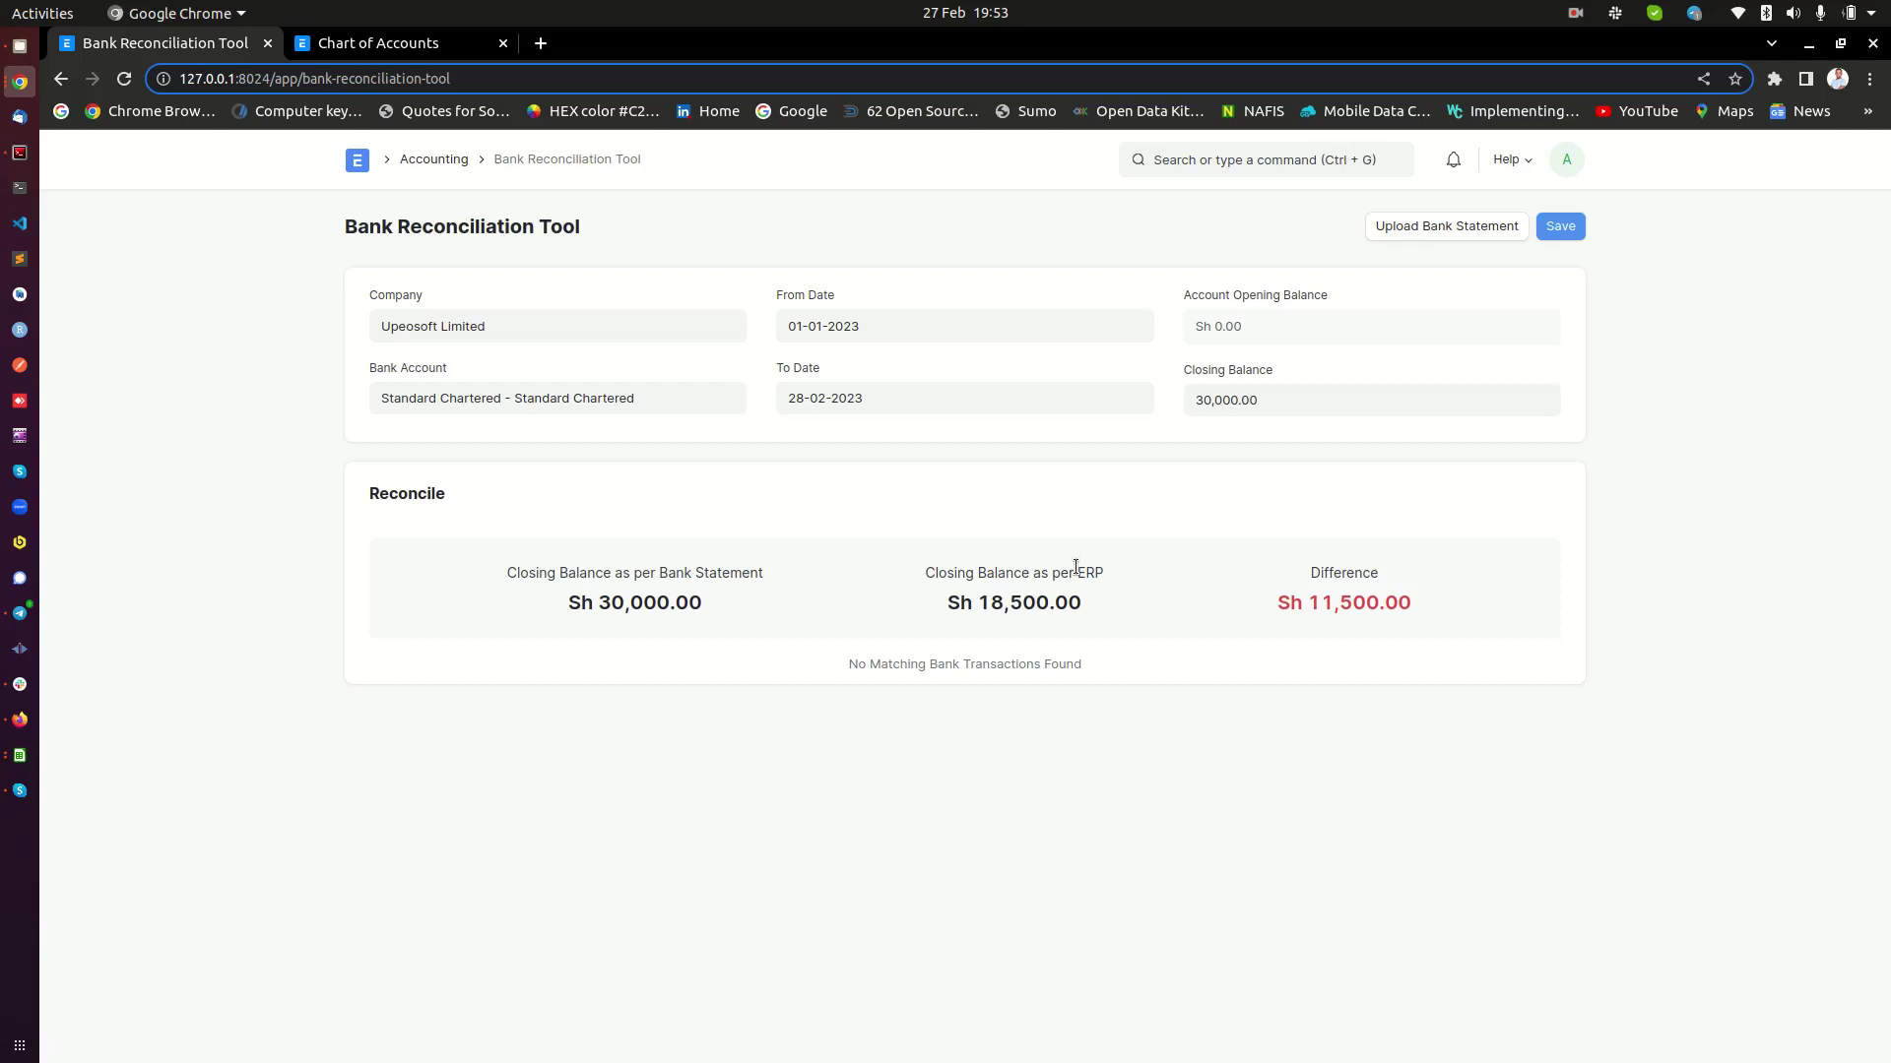
{"action": "left_click_drag", "start_coordinate": [579, 575], "coordinate": [742, 585]}
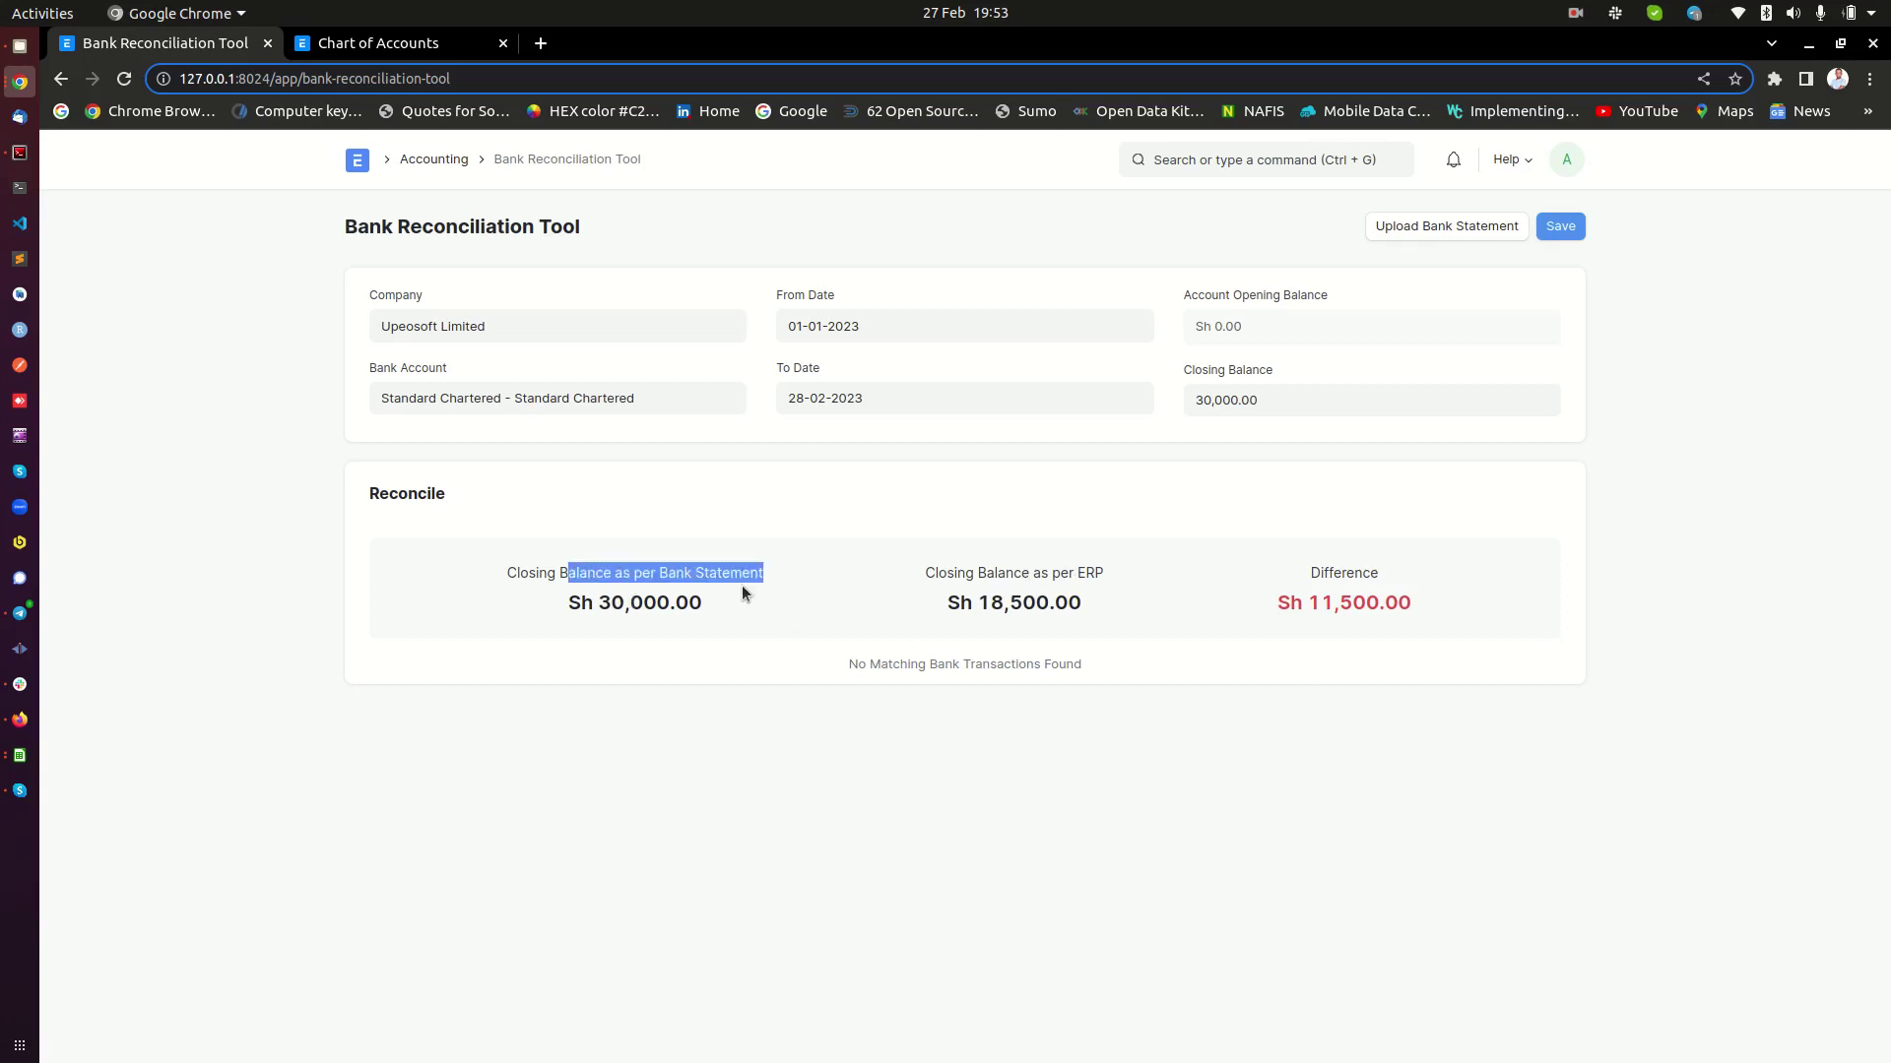
{"action": "left_click", "coordinate": [929, 591]}
{"action": "left_click_drag", "start_coordinate": [926, 579], "coordinate": [1064, 592]}
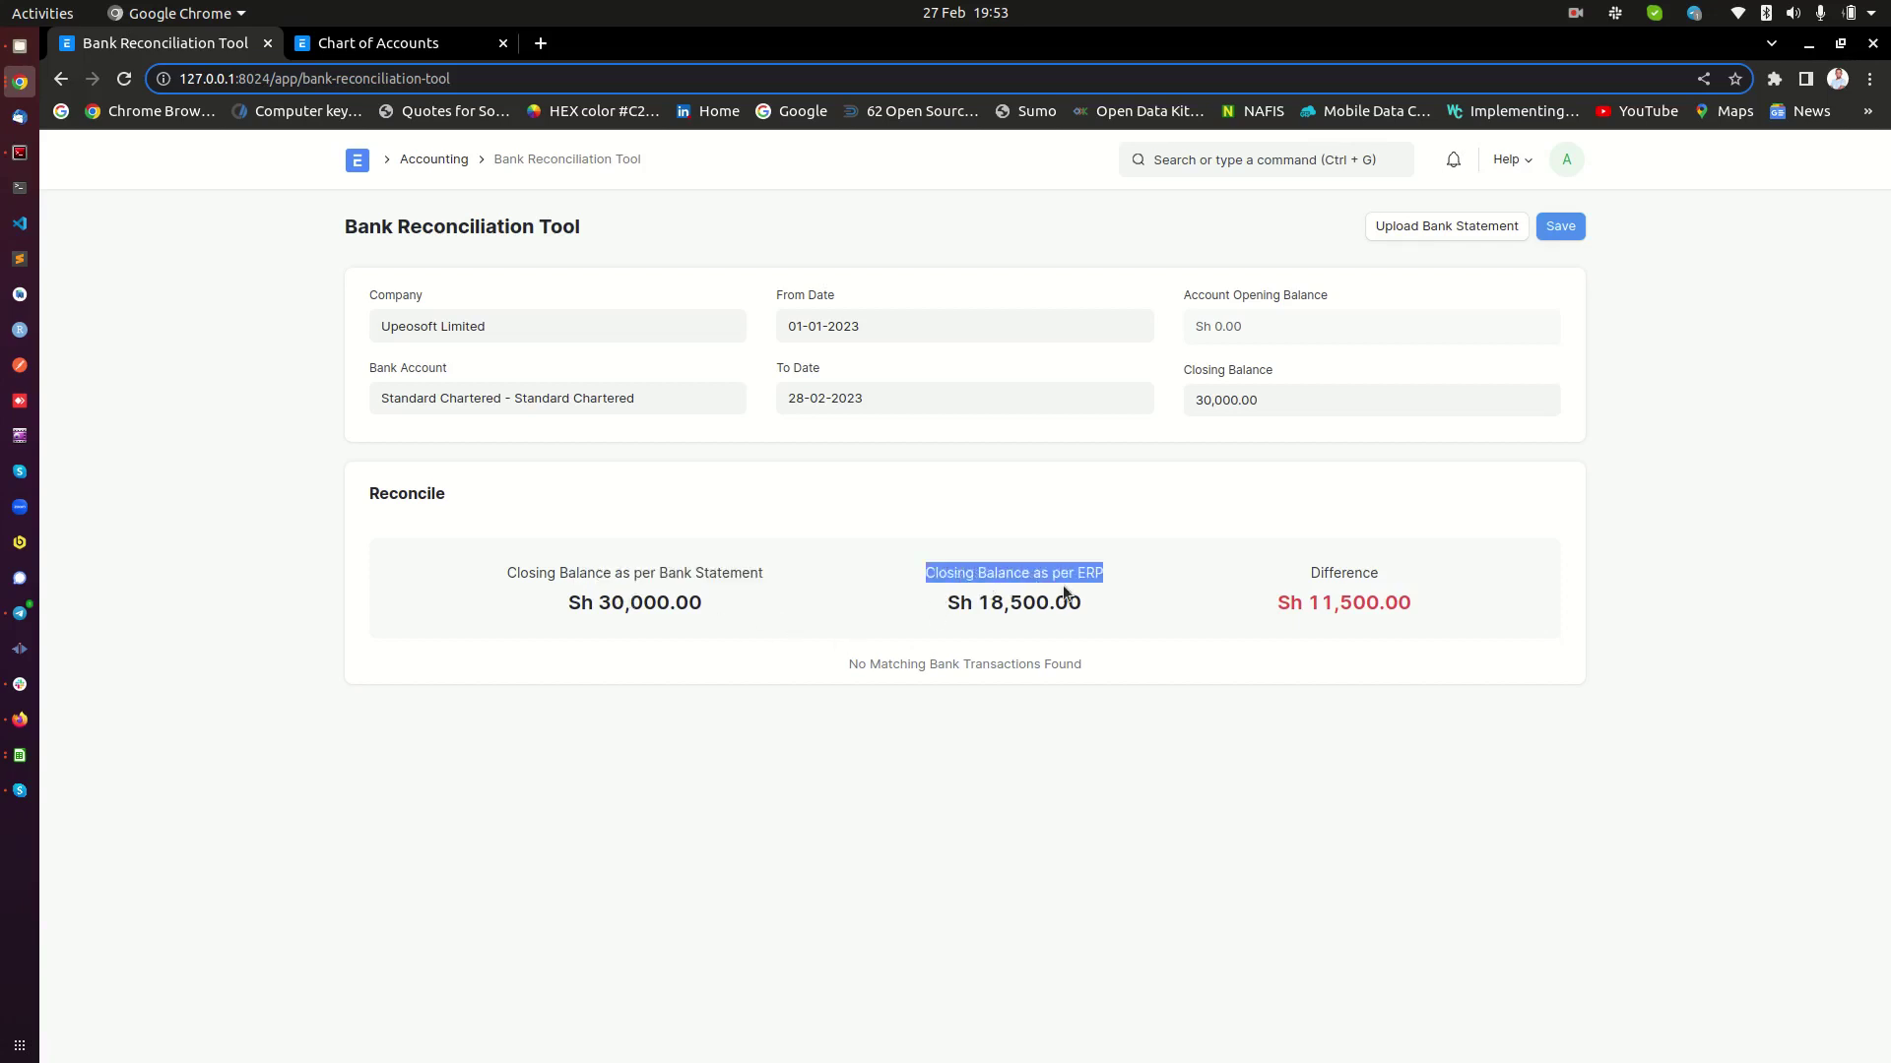
{"action": "left_click", "coordinate": [1124, 595]}
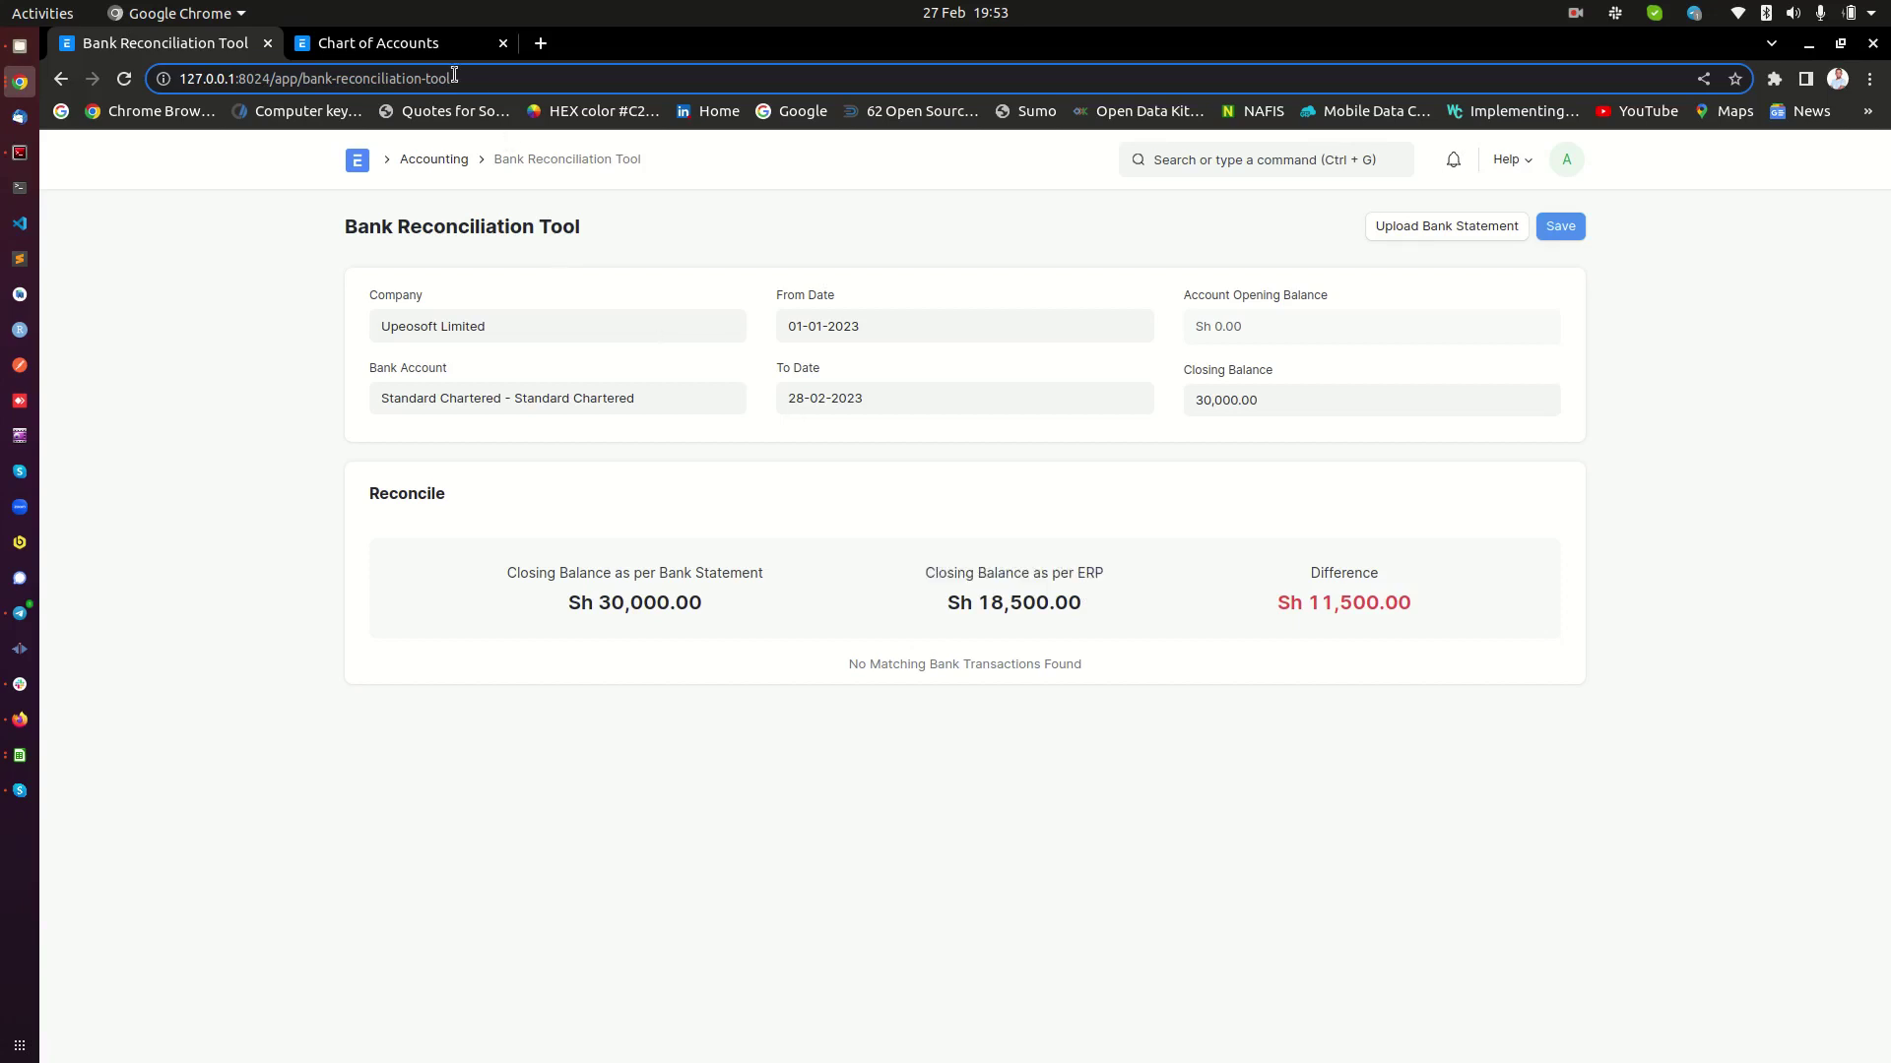
{"action": "left_click", "coordinate": [394, 46]}
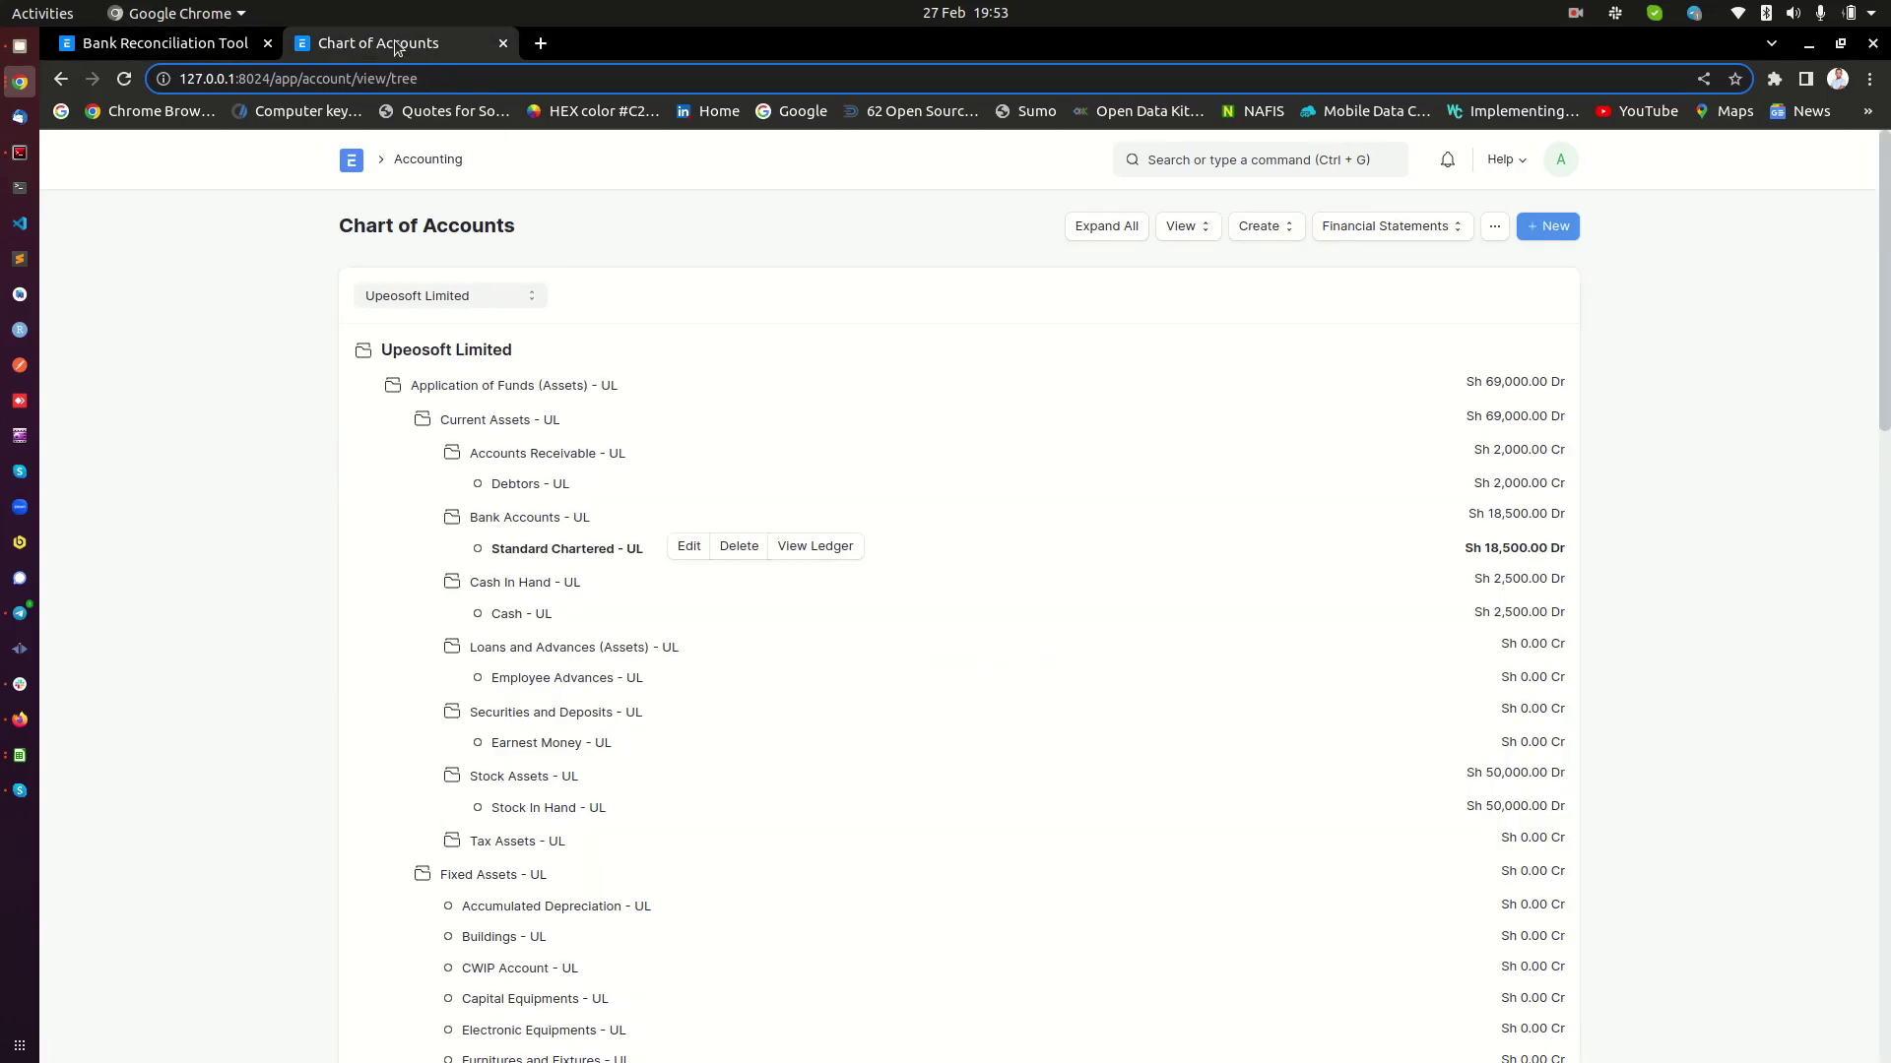
Return to the Accounting workspace's Banking and Payments card, briefly viewing Bank Clearance
{"action": "left_click", "coordinate": [418, 160]}
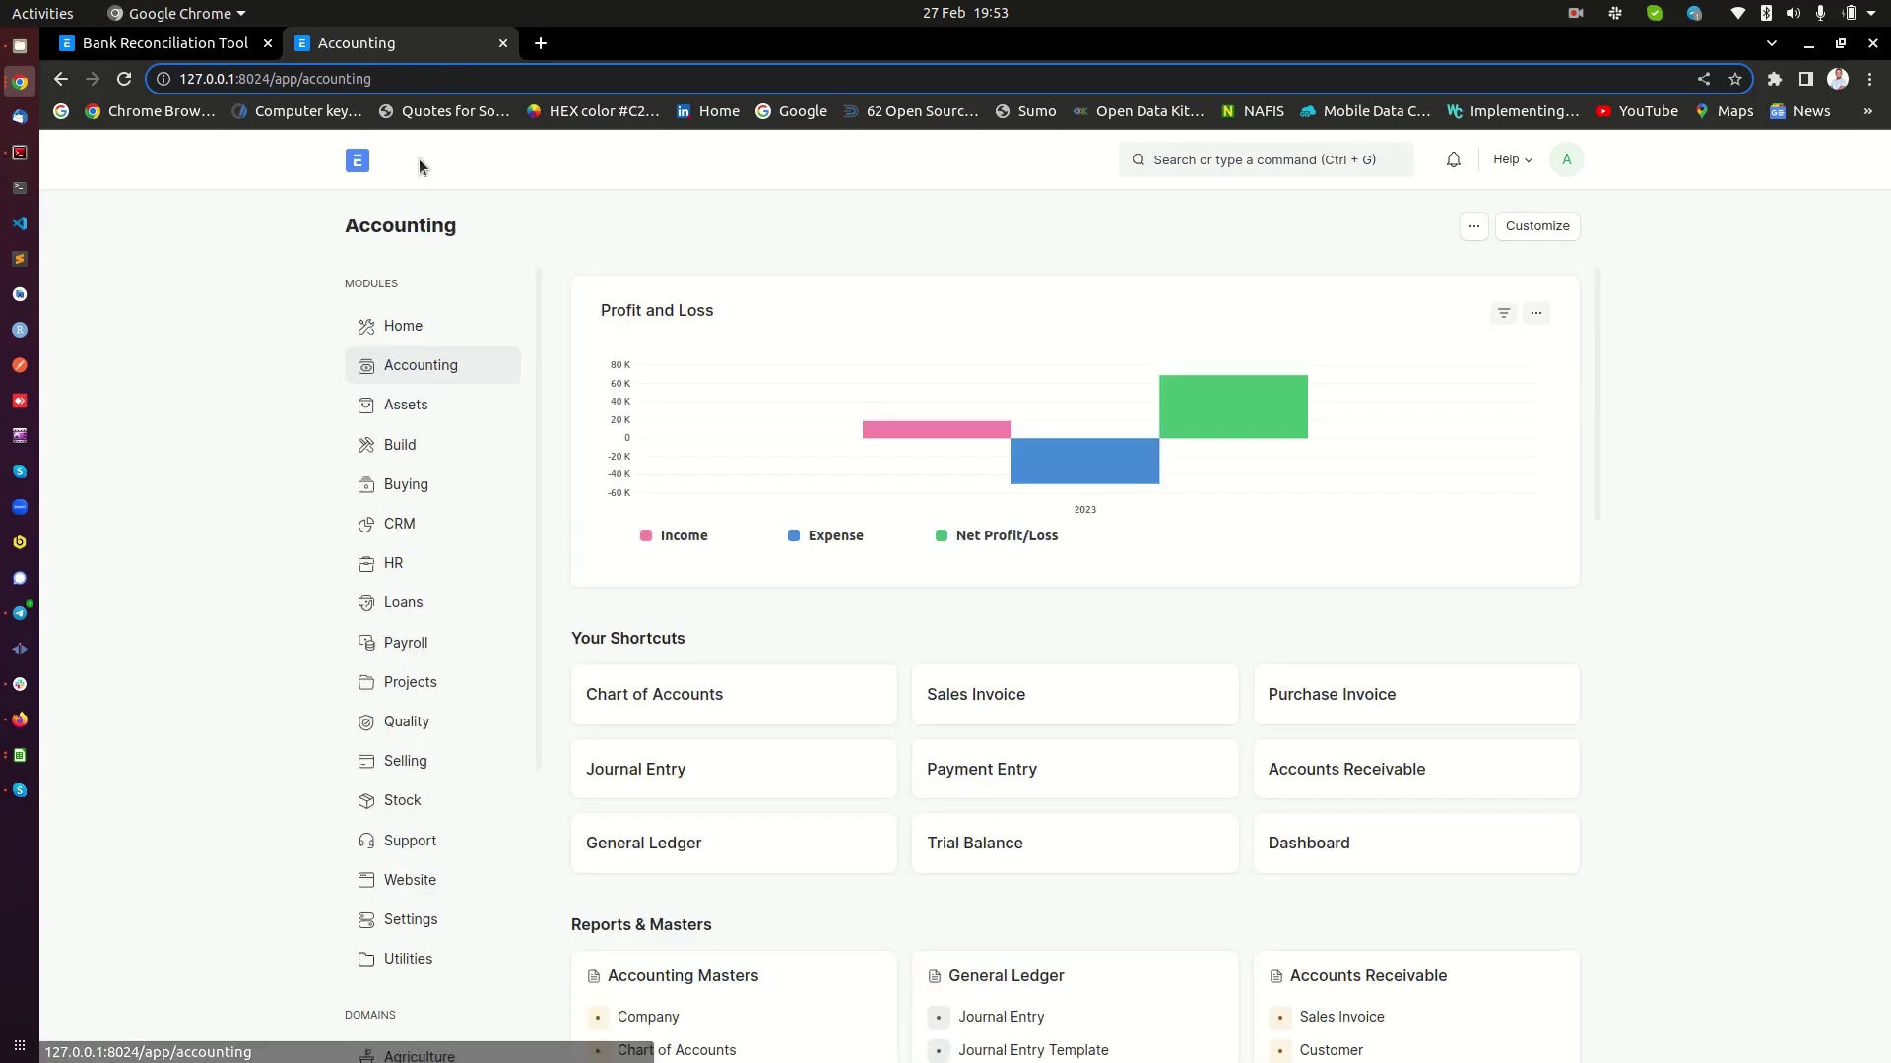
{"action": "scroll", "coordinate": [1245, 435], "scroll_direction": "down", "scroll_amount": 6}
{"action": "scroll", "coordinate": [1457, 655], "scroll_direction": "down", "scroll_amount": 2}
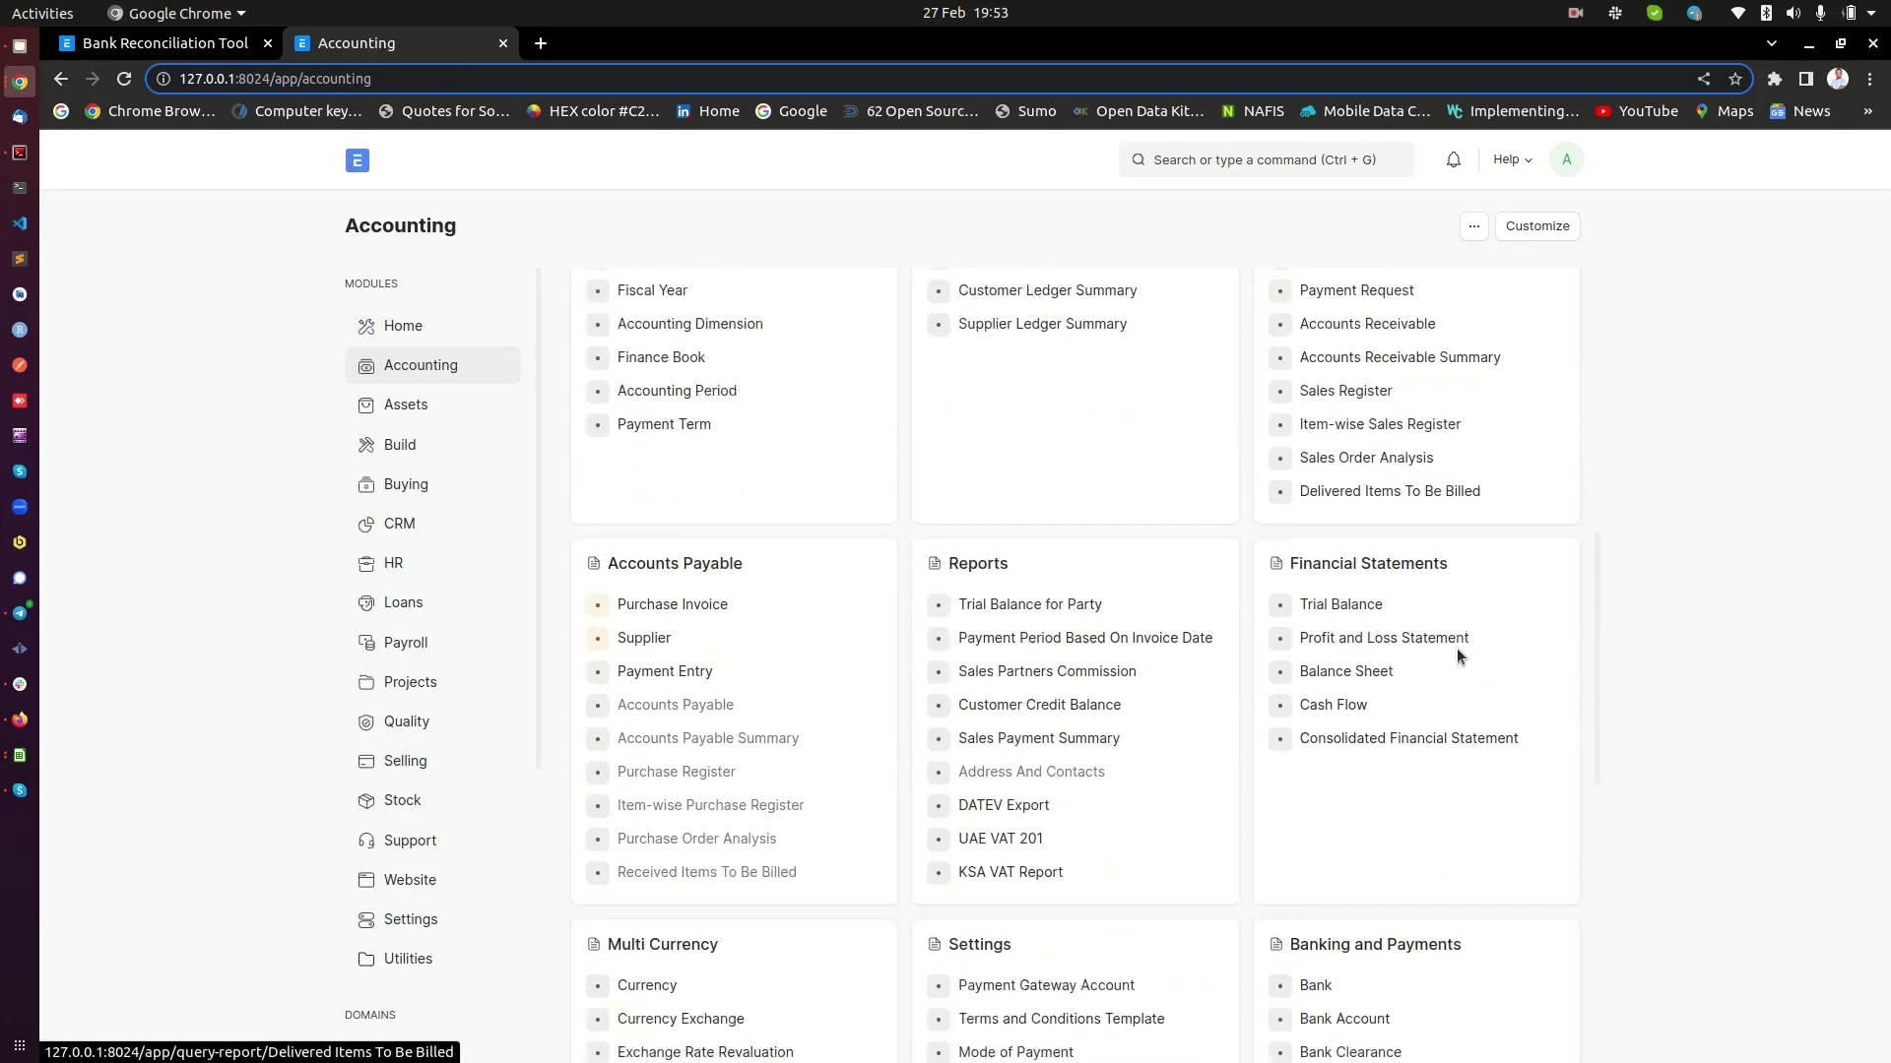
{"action": "scroll", "coordinate": [1457, 648], "scroll_direction": "down", "scroll_amount": 3}
{"action": "left_click_drag", "start_coordinate": [1290, 586], "coordinate": [1420, 589]}
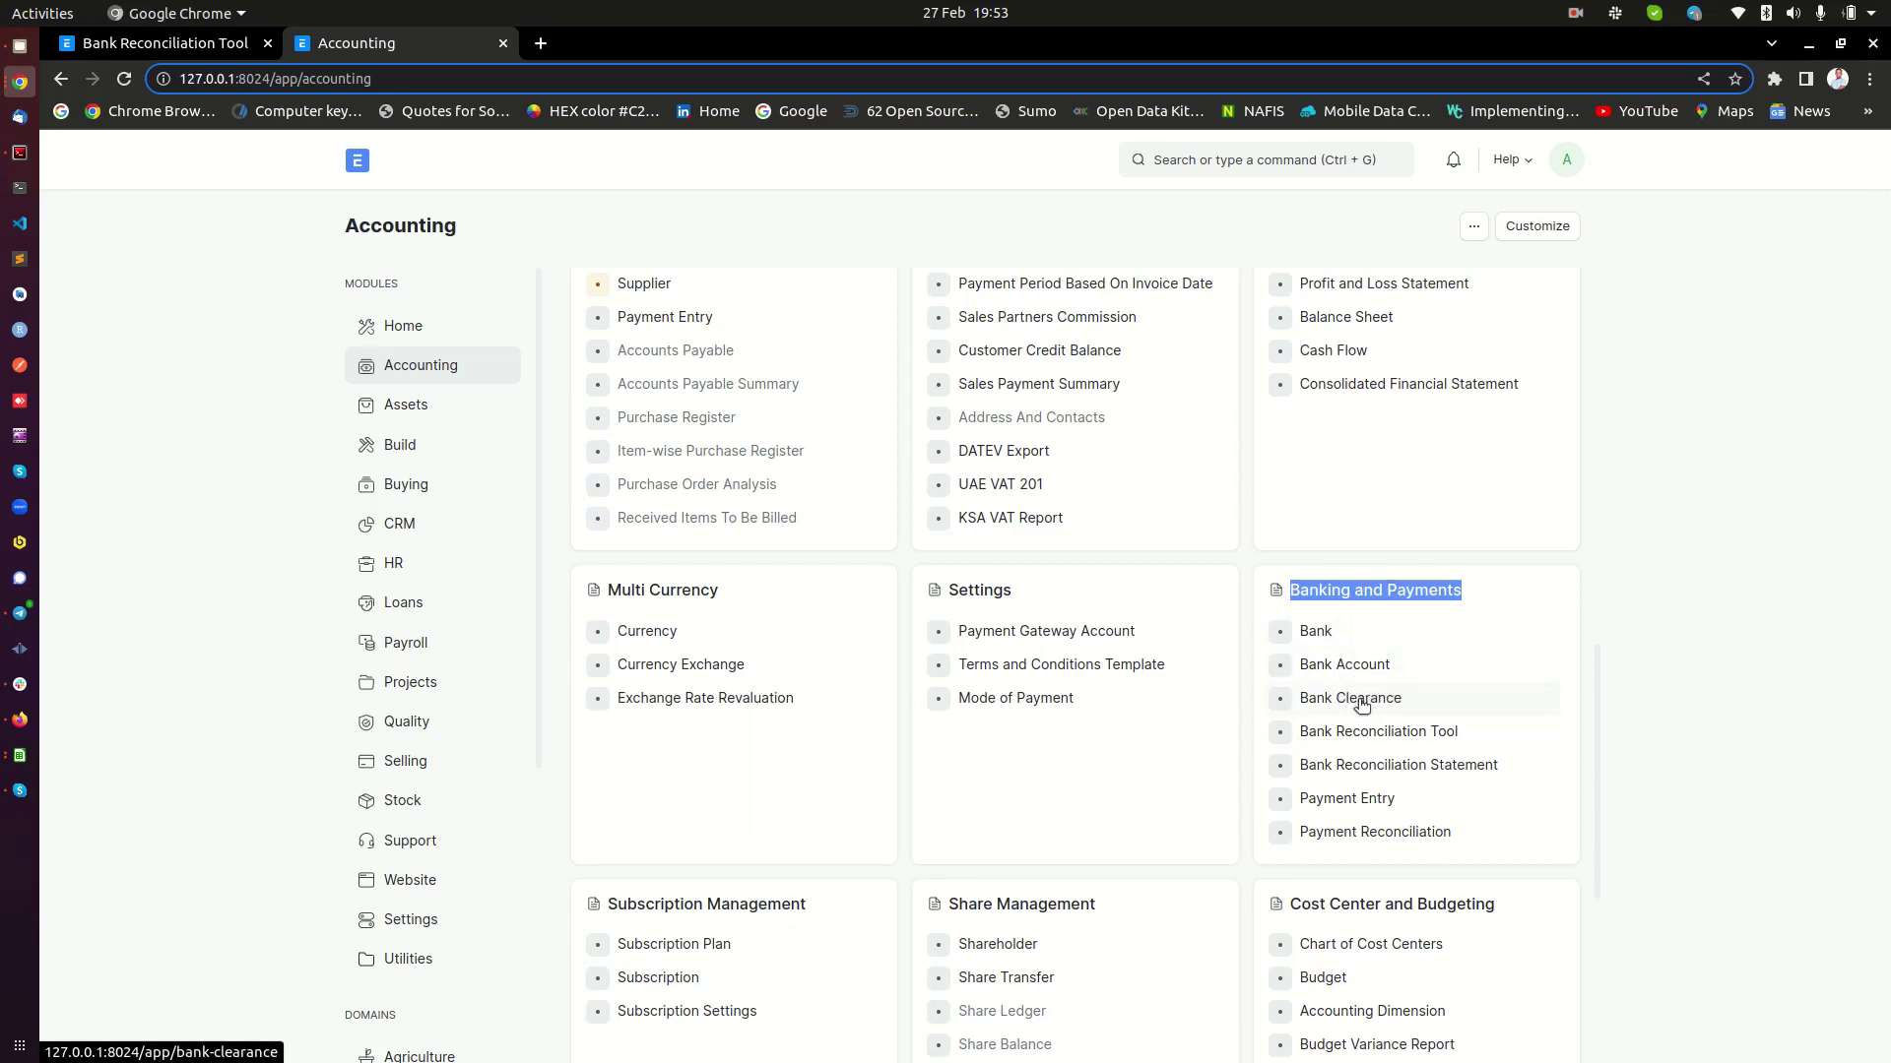
{"action": "left_click", "coordinate": [1355, 699]}
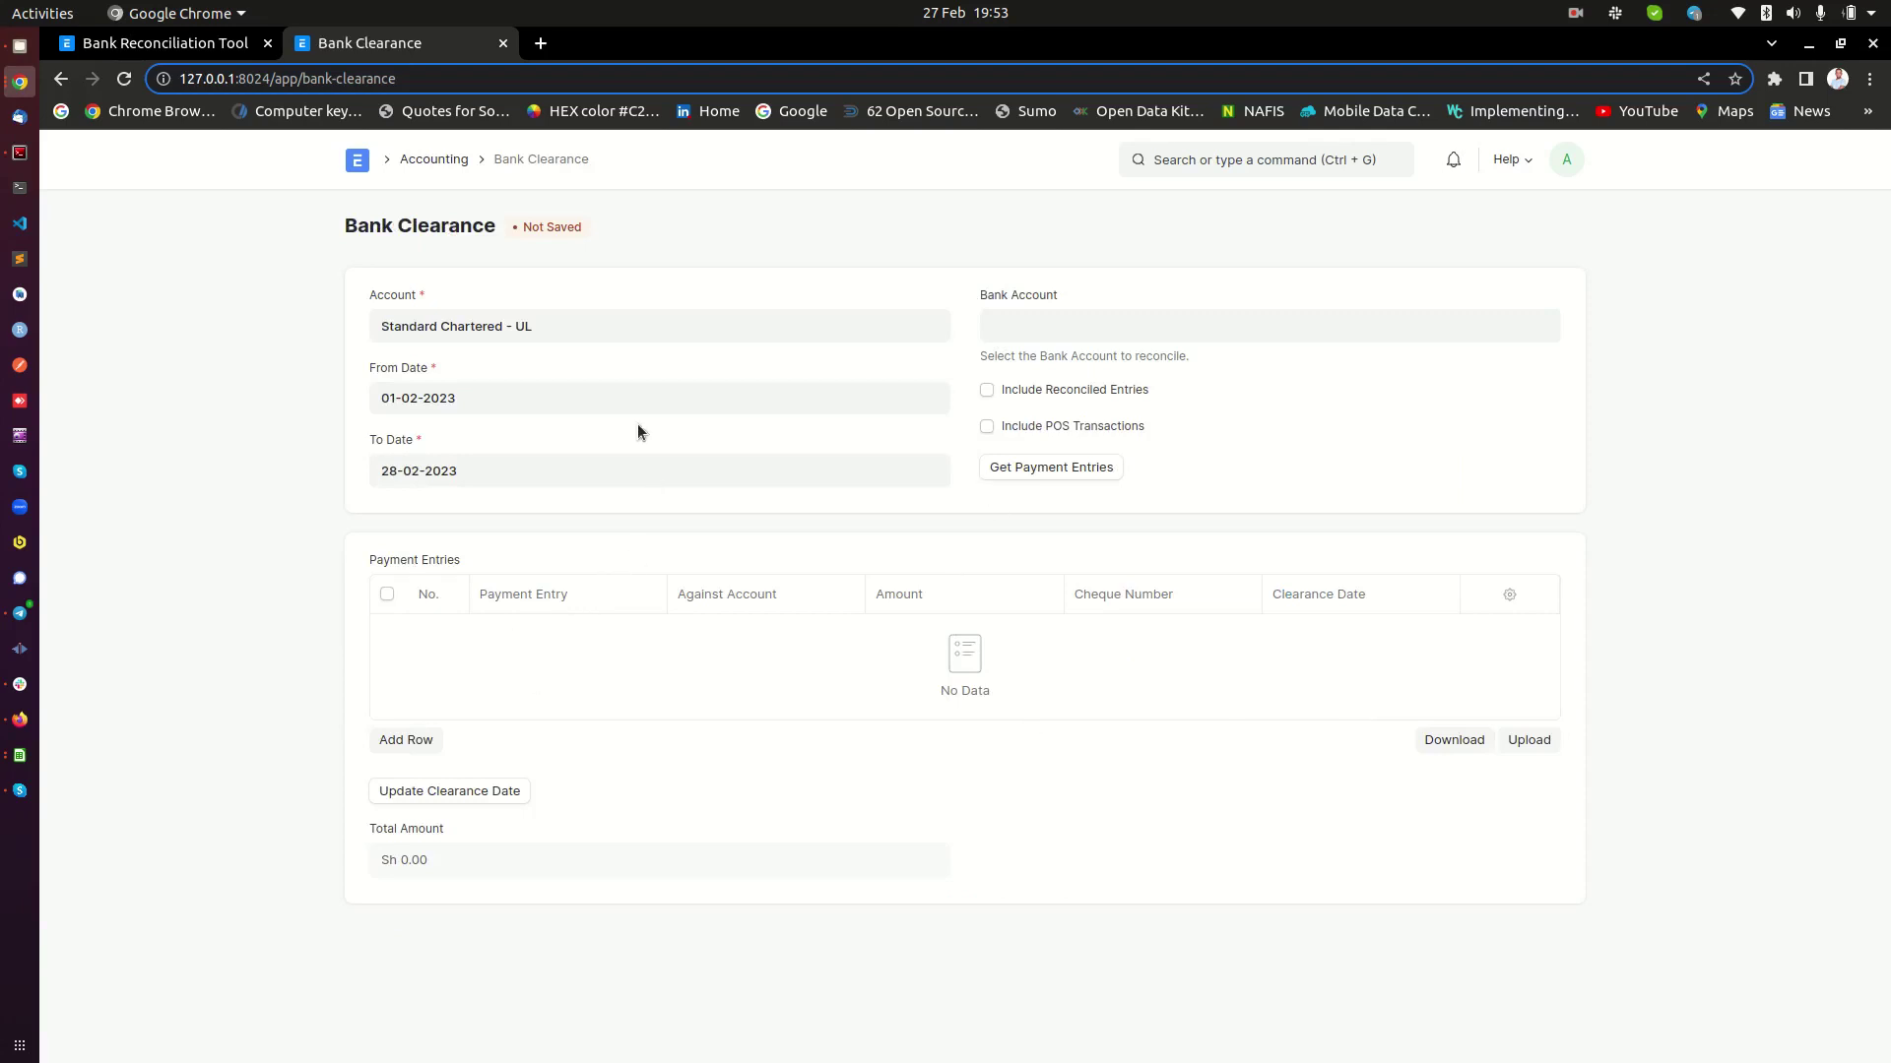
{"action": "left_click", "coordinate": [60, 77]}
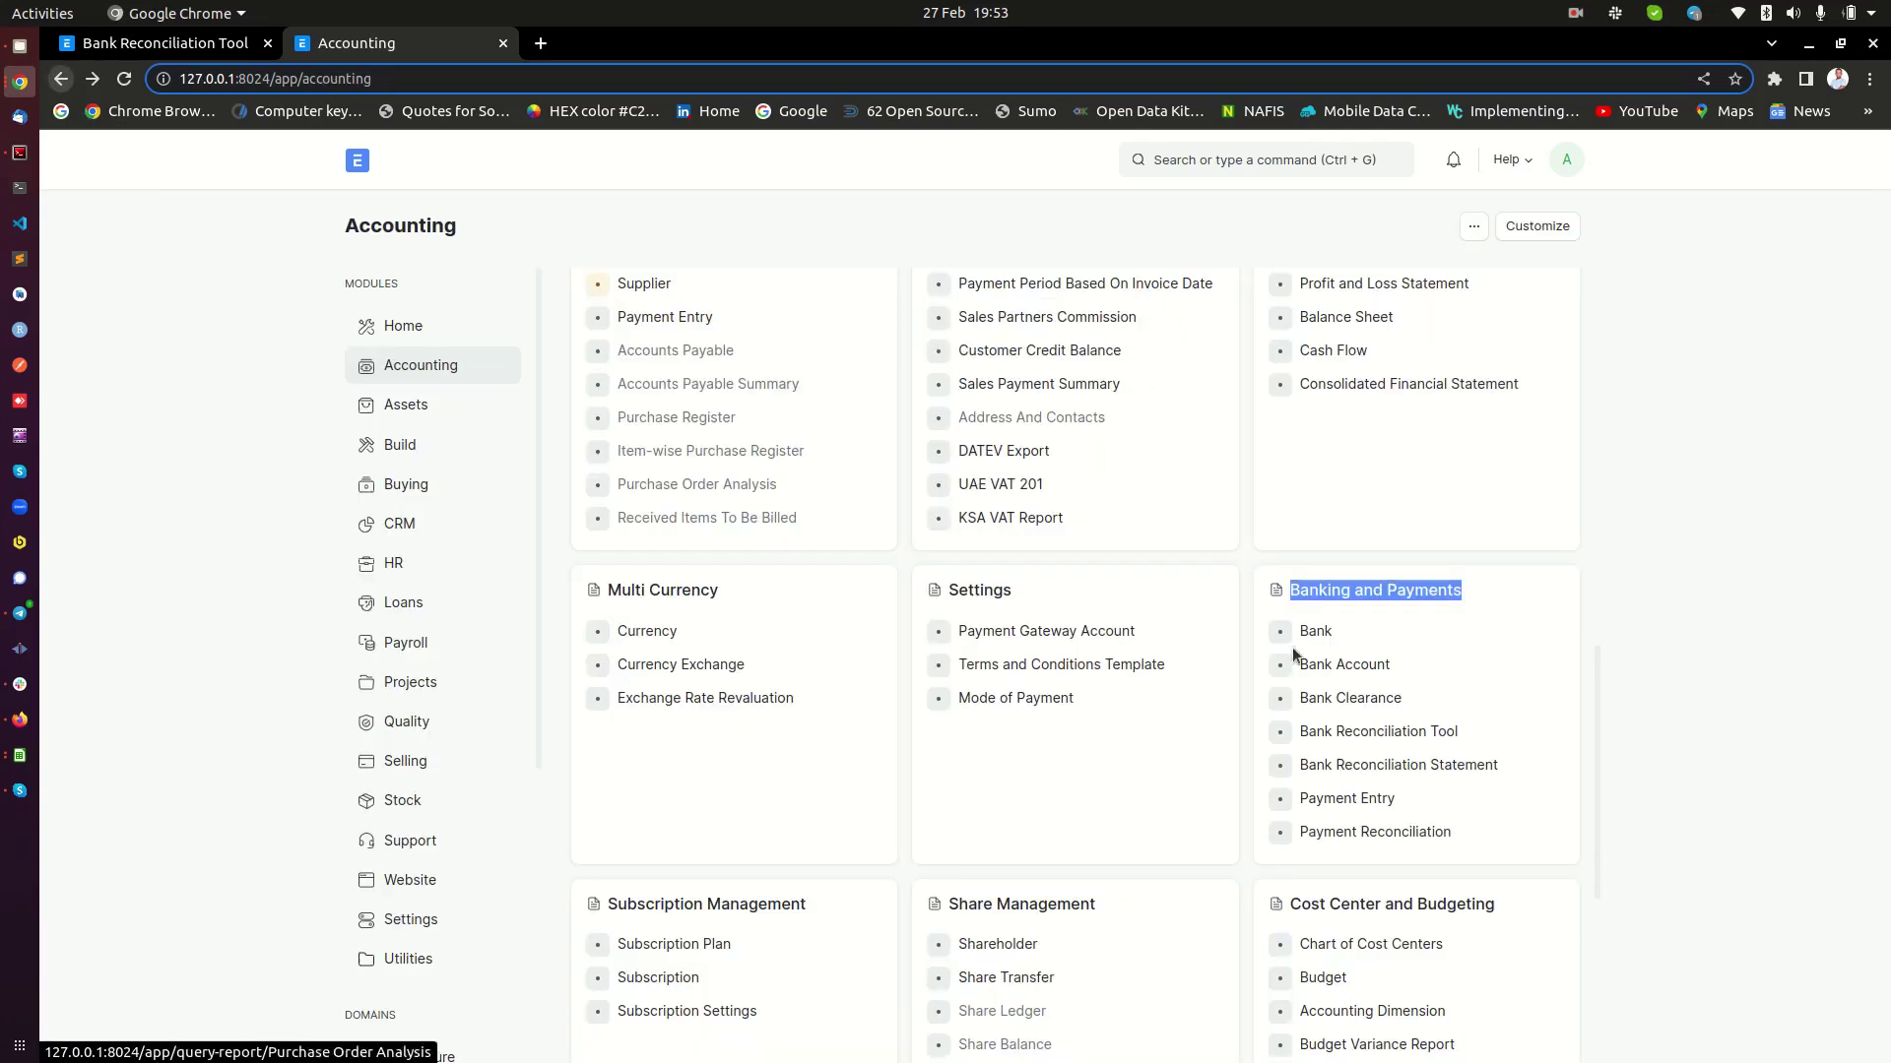
{"action": "left_click", "coordinate": [1725, 679]}
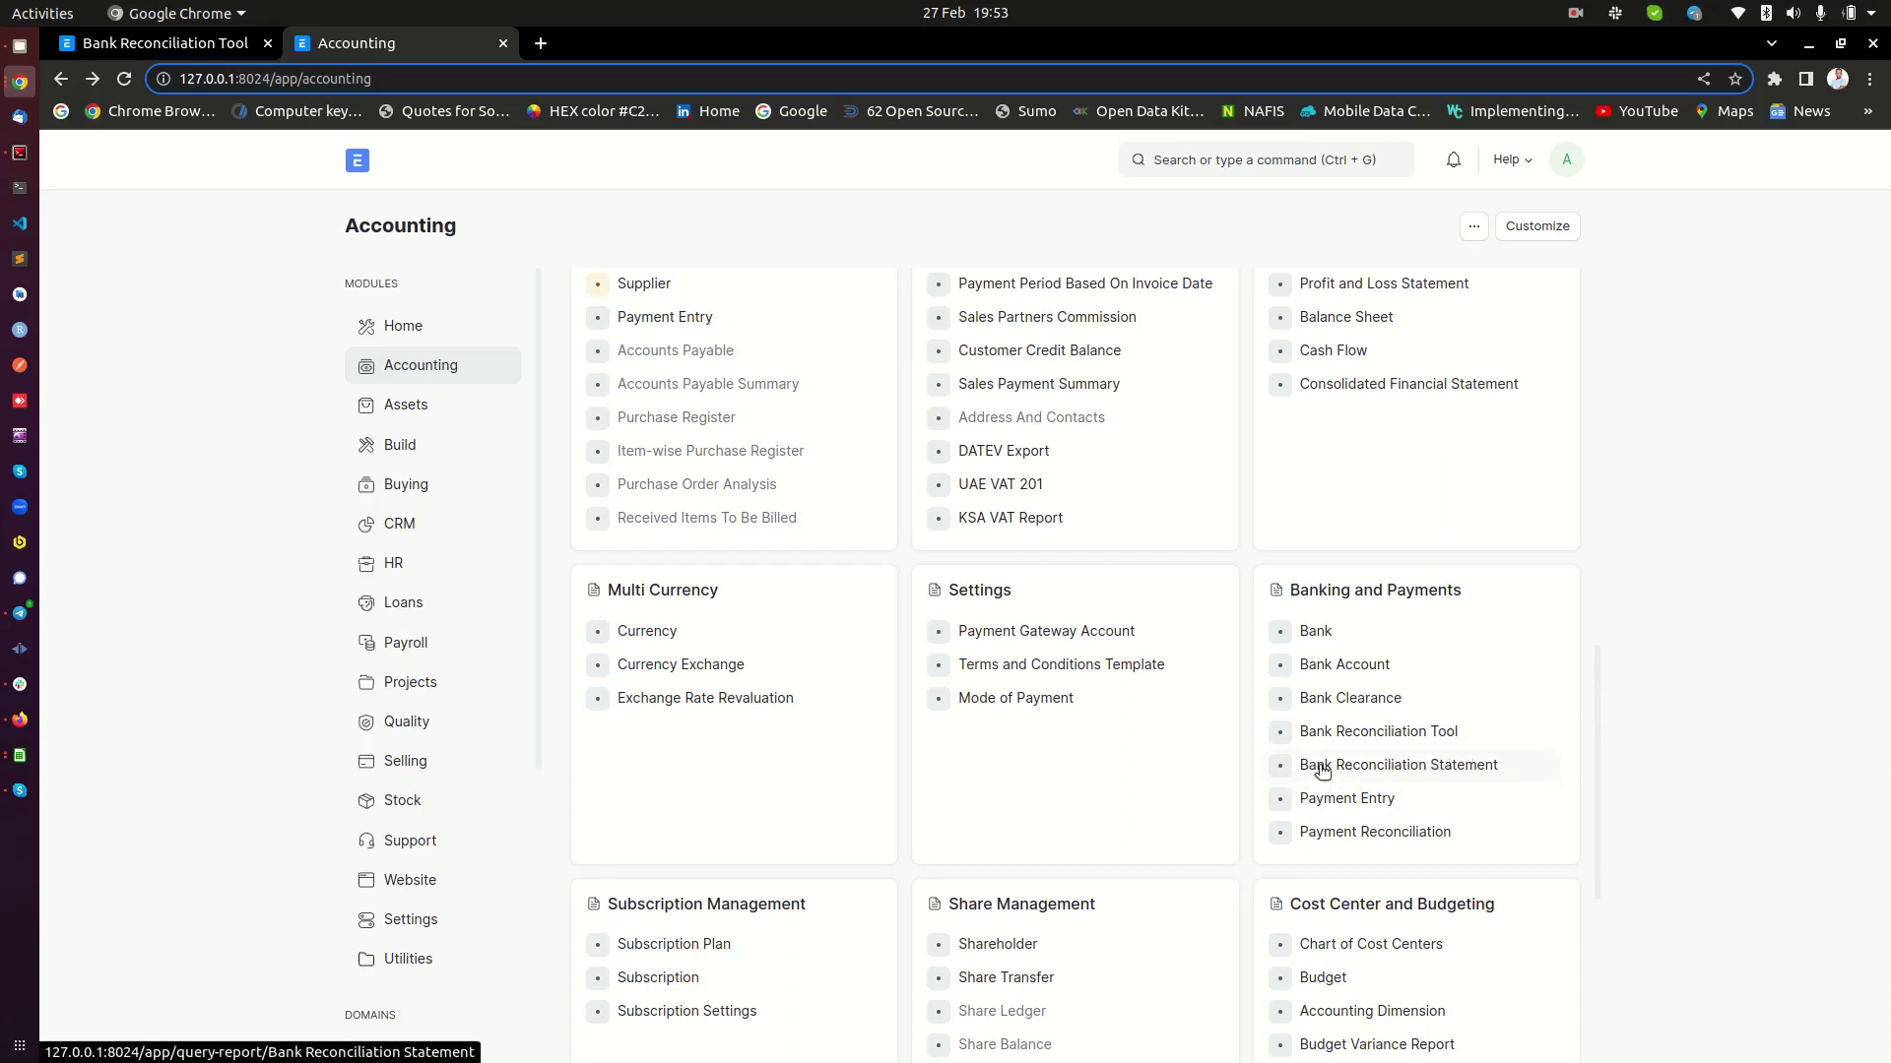
Open the Bank Reconciliation Statement report, widen Payment Document, and check outstanding cheques and deposits are zero
{"action": "left_click", "coordinate": [1388, 765]}
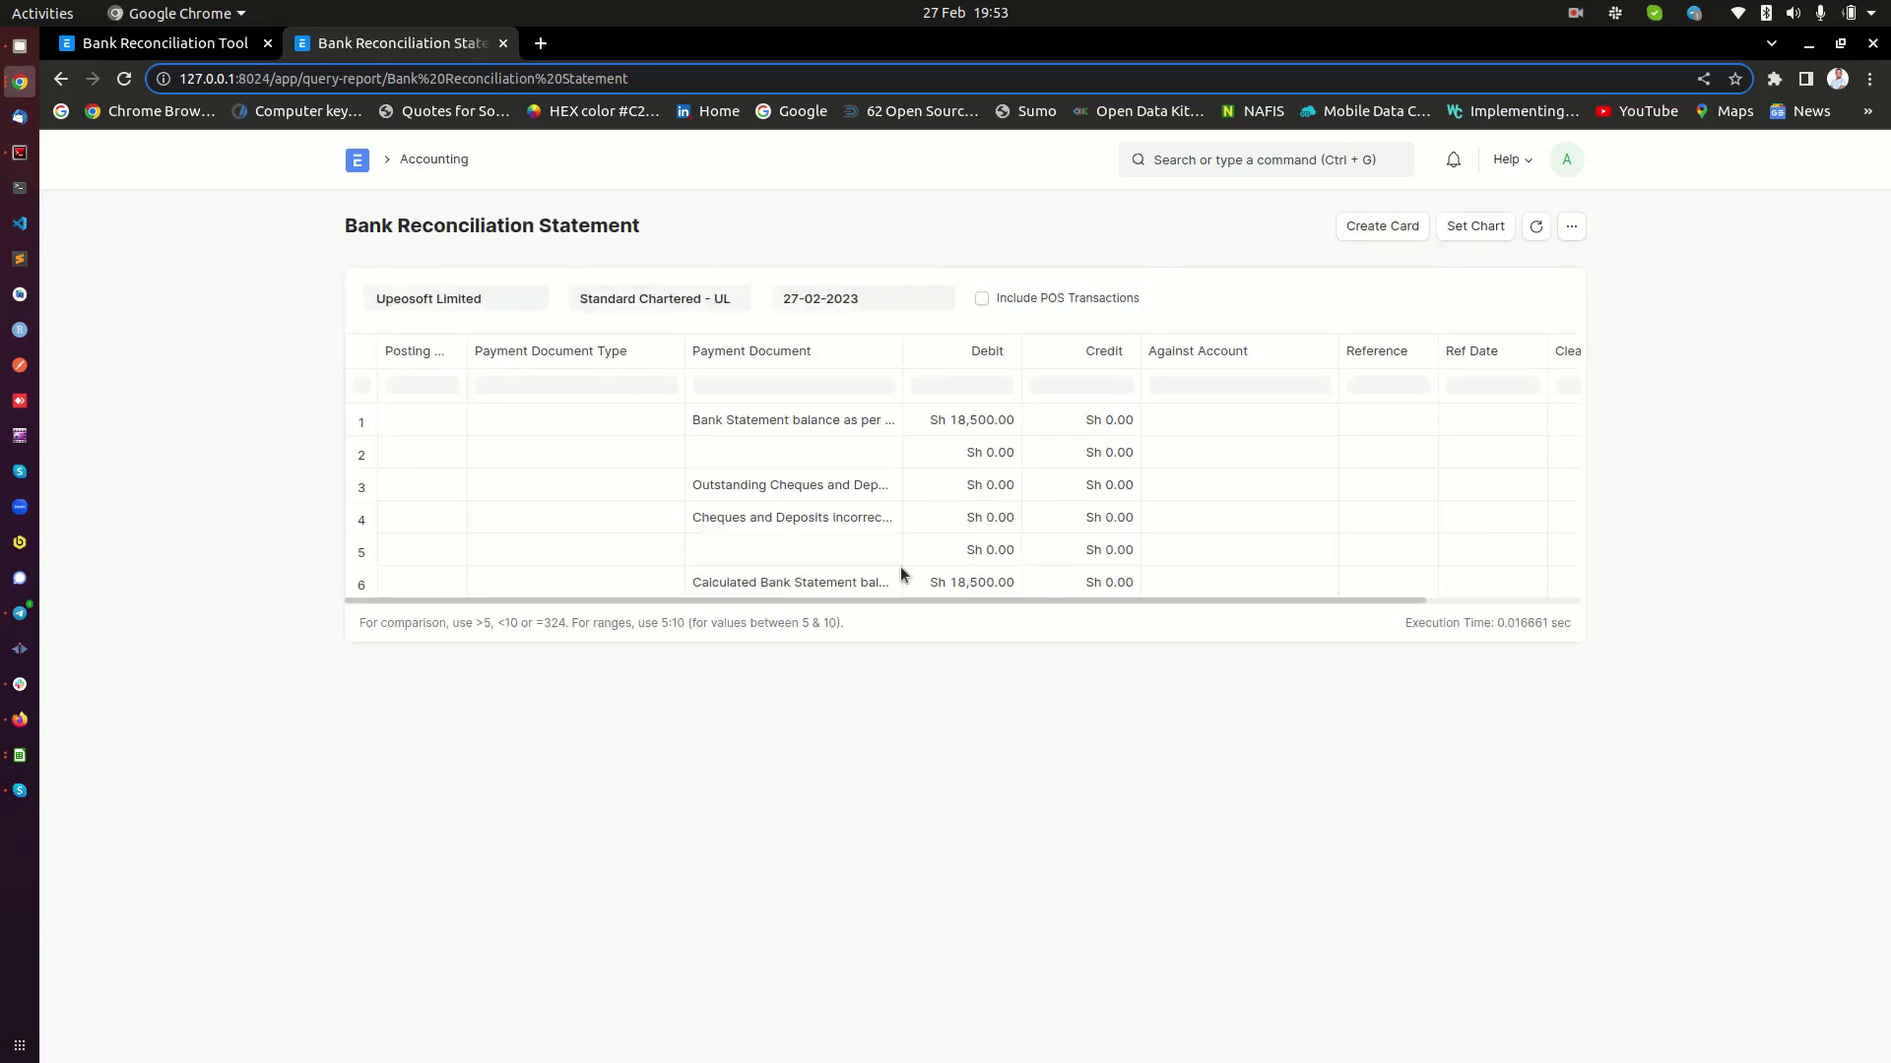
{"action": "left_click_drag", "start_coordinate": [902, 350], "coordinate": [1178, 352]}
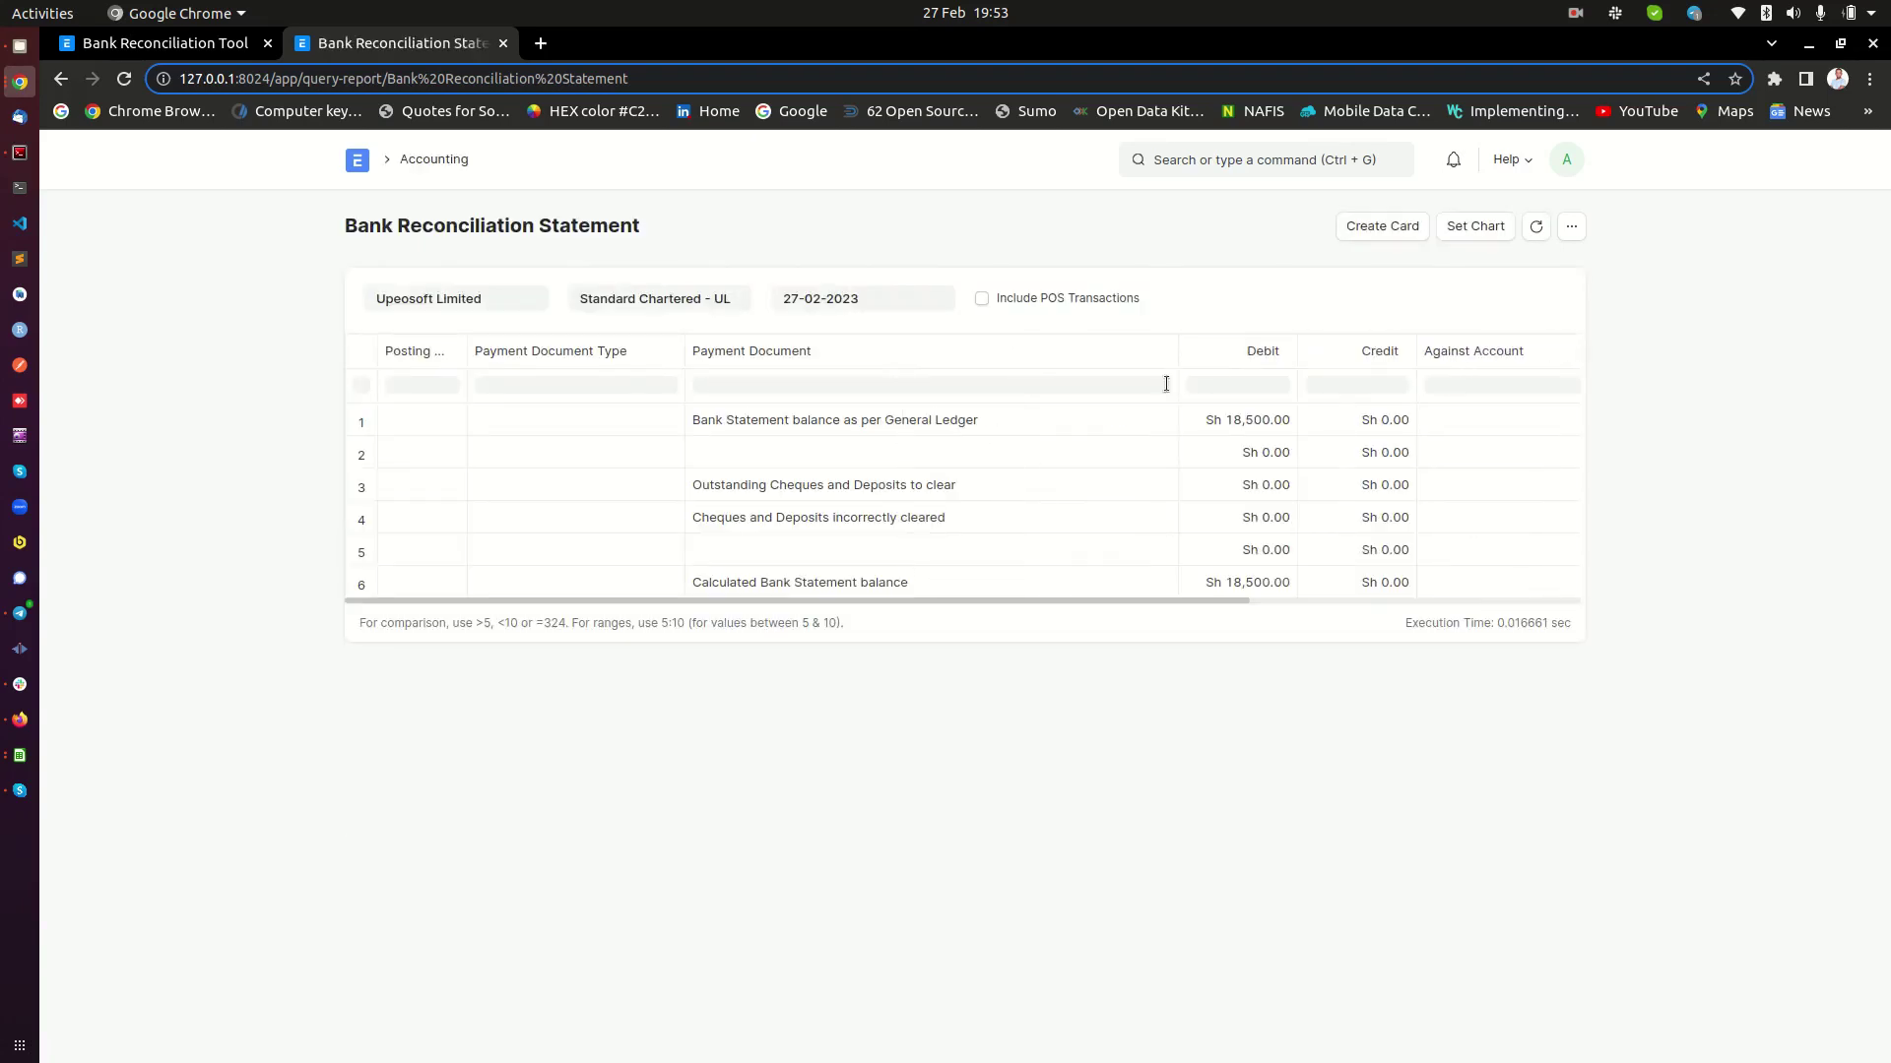
{"action": "left_click", "coordinate": [1535, 226]}
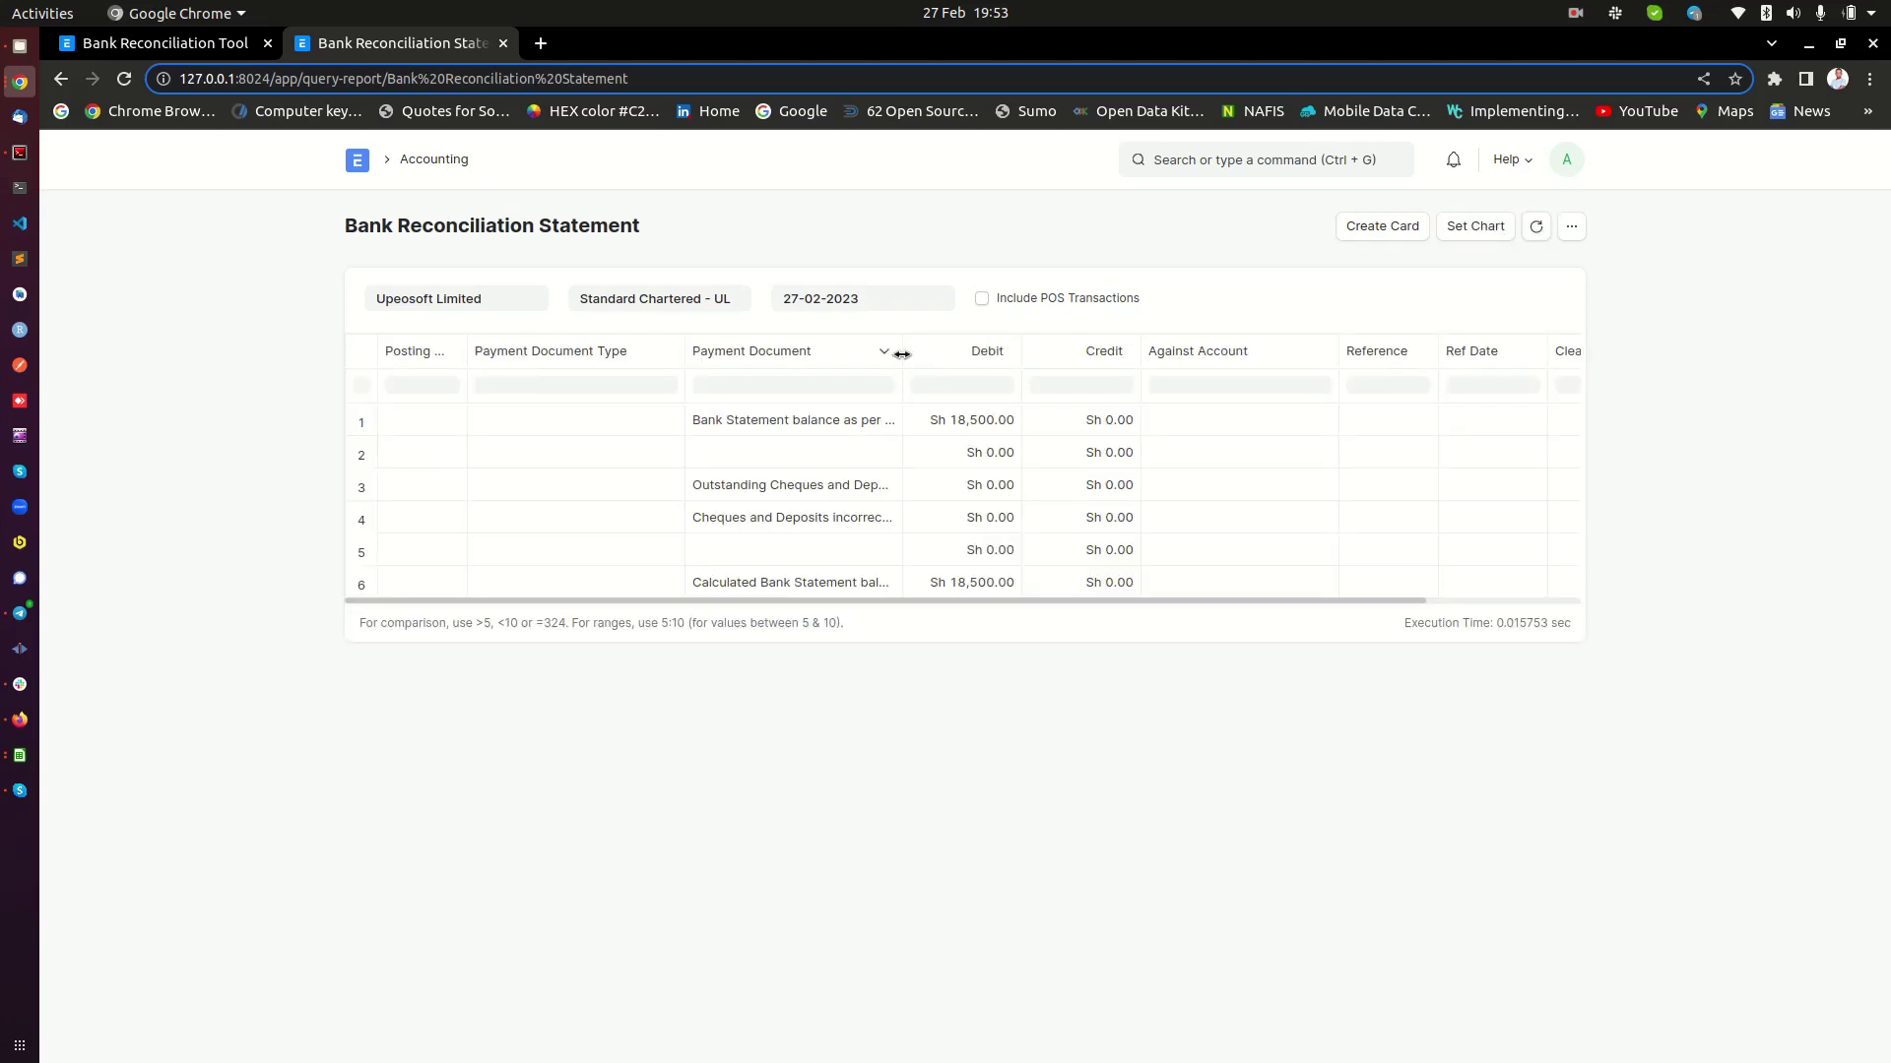
{"action": "left_click_drag", "start_coordinate": [902, 353], "coordinate": [1154, 352]}
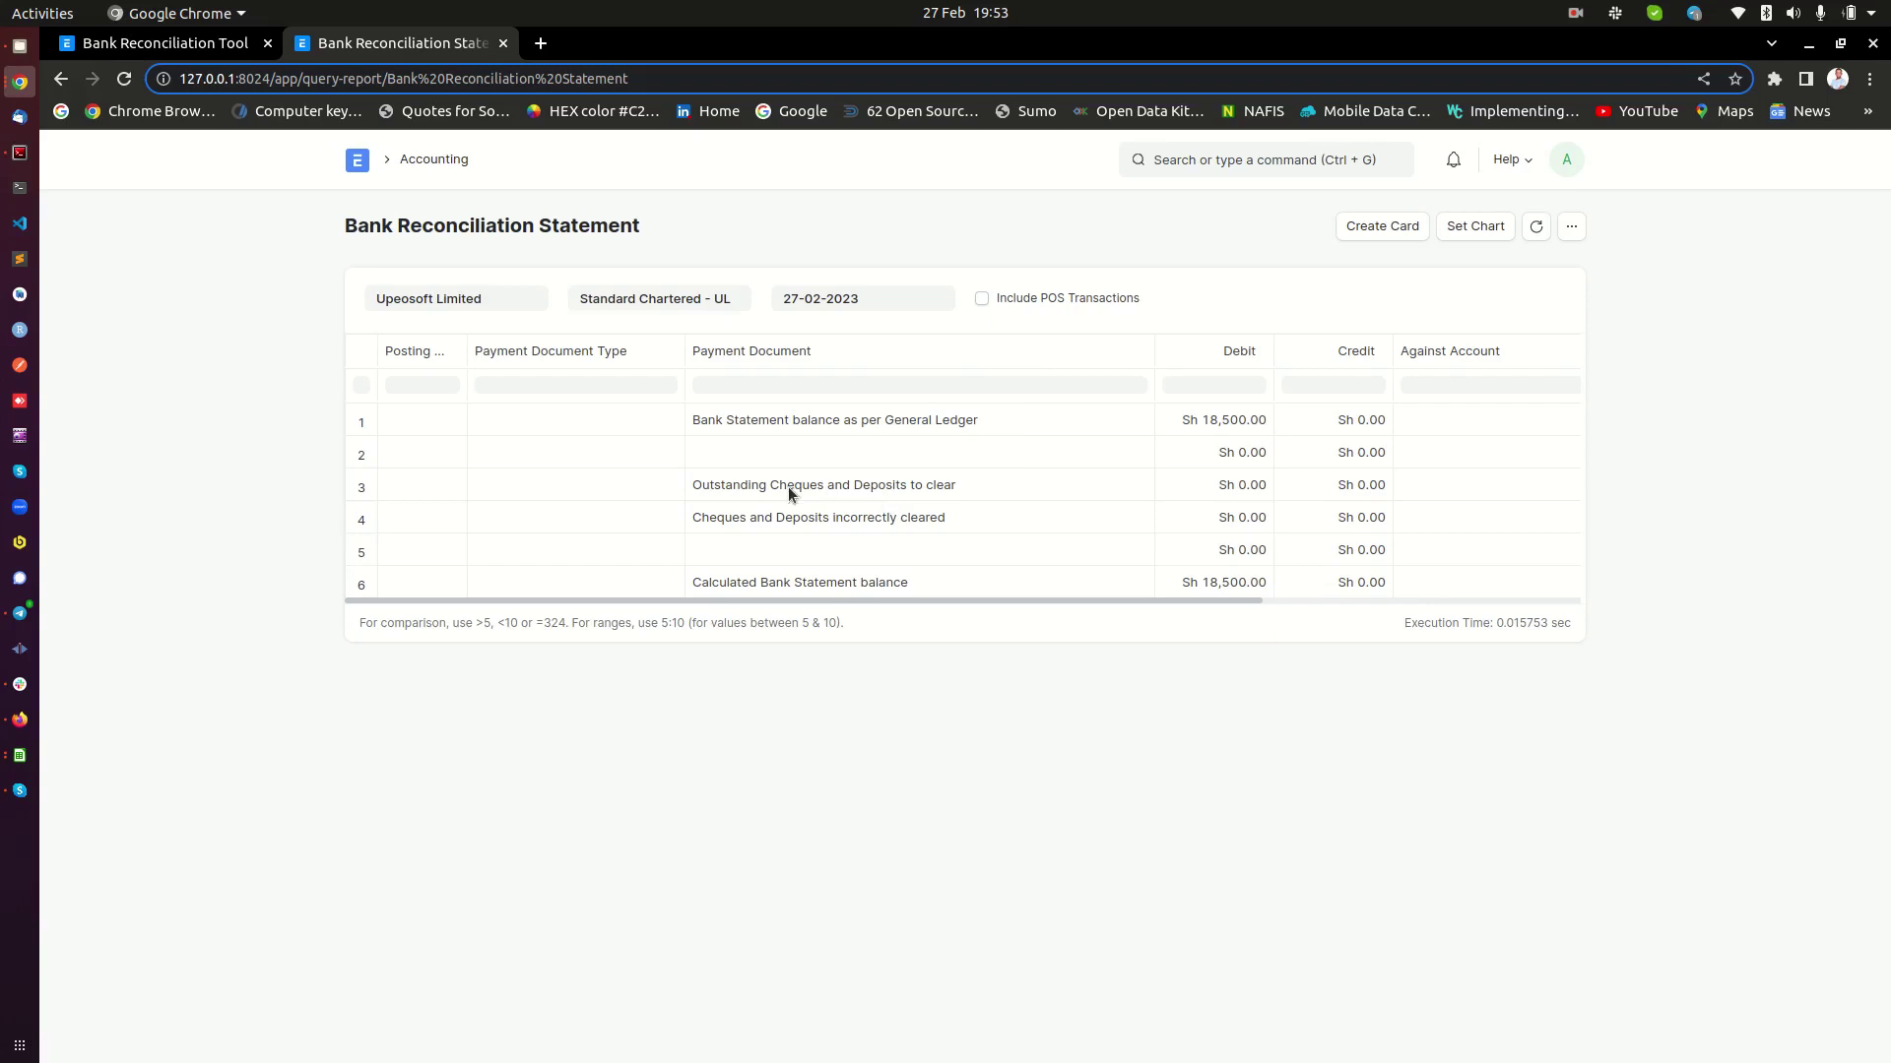
{"action": "left_click", "coordinate": [705, 492]}
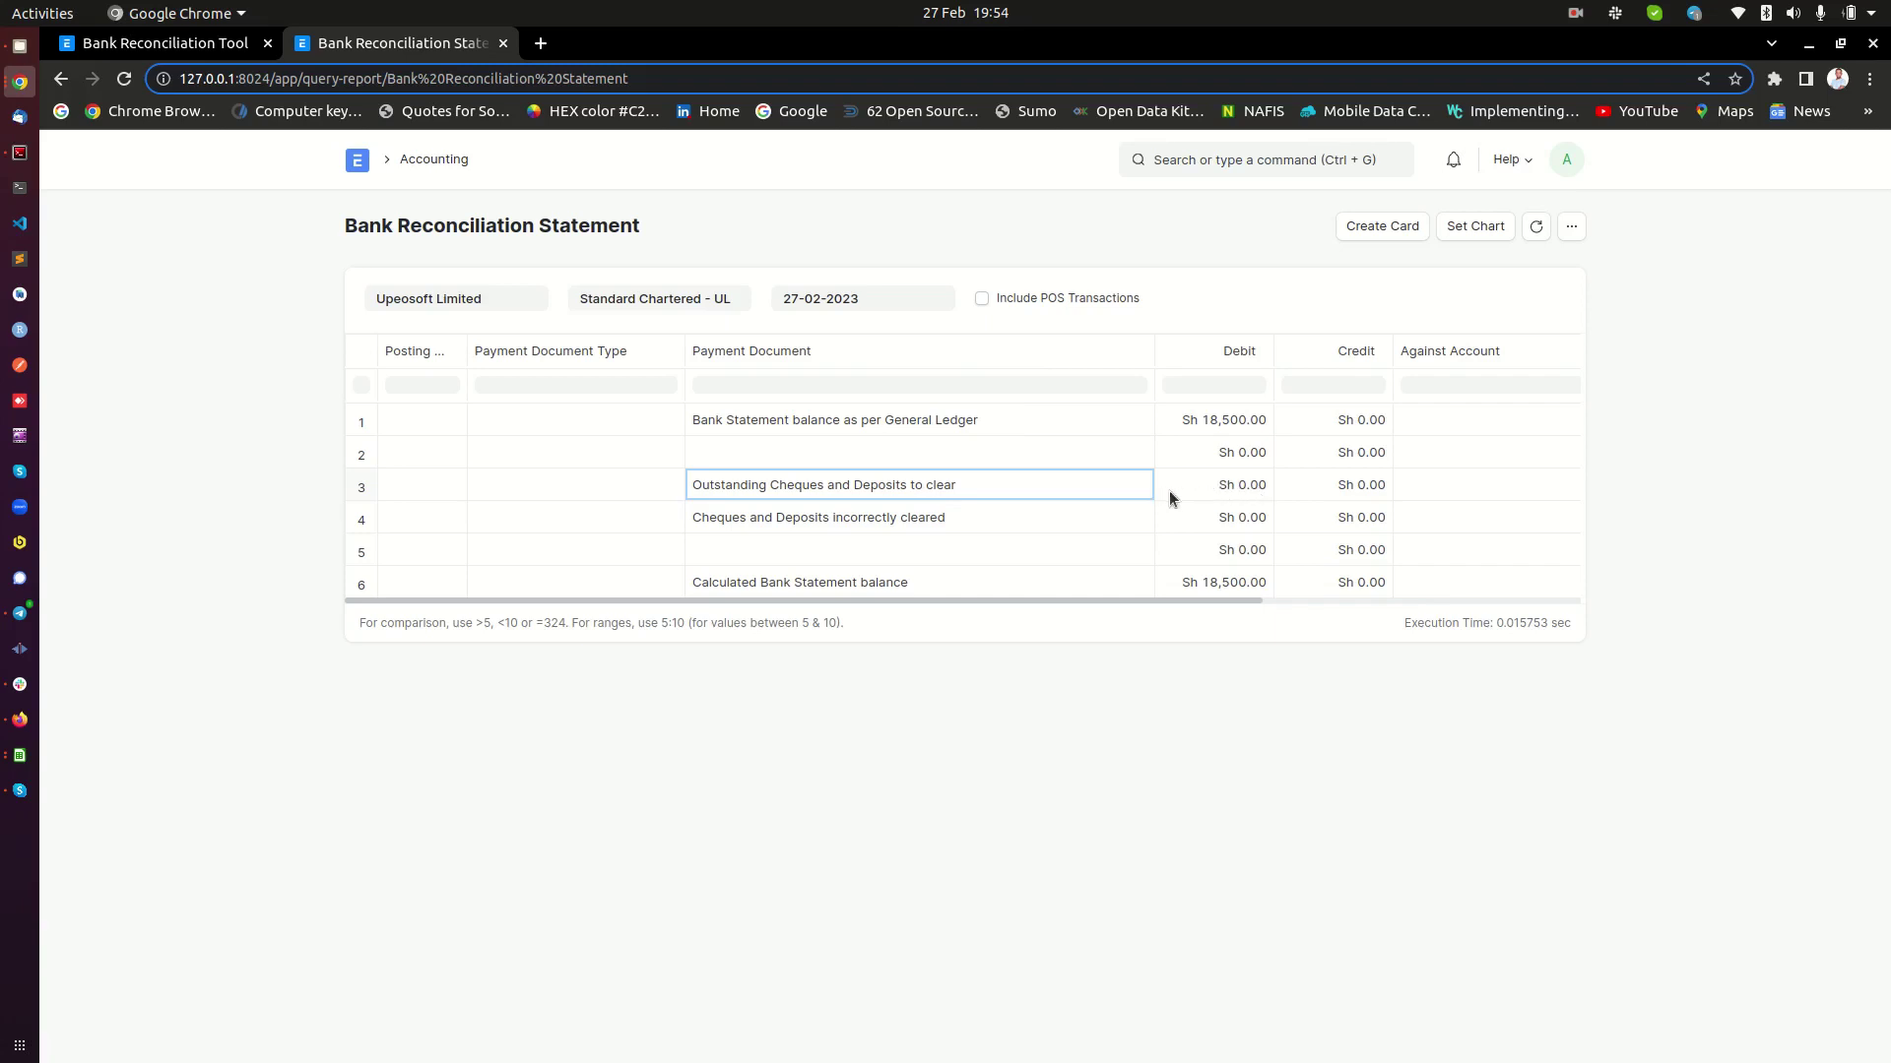
{"action": "left_click", "coordinate": [1240, 487]}
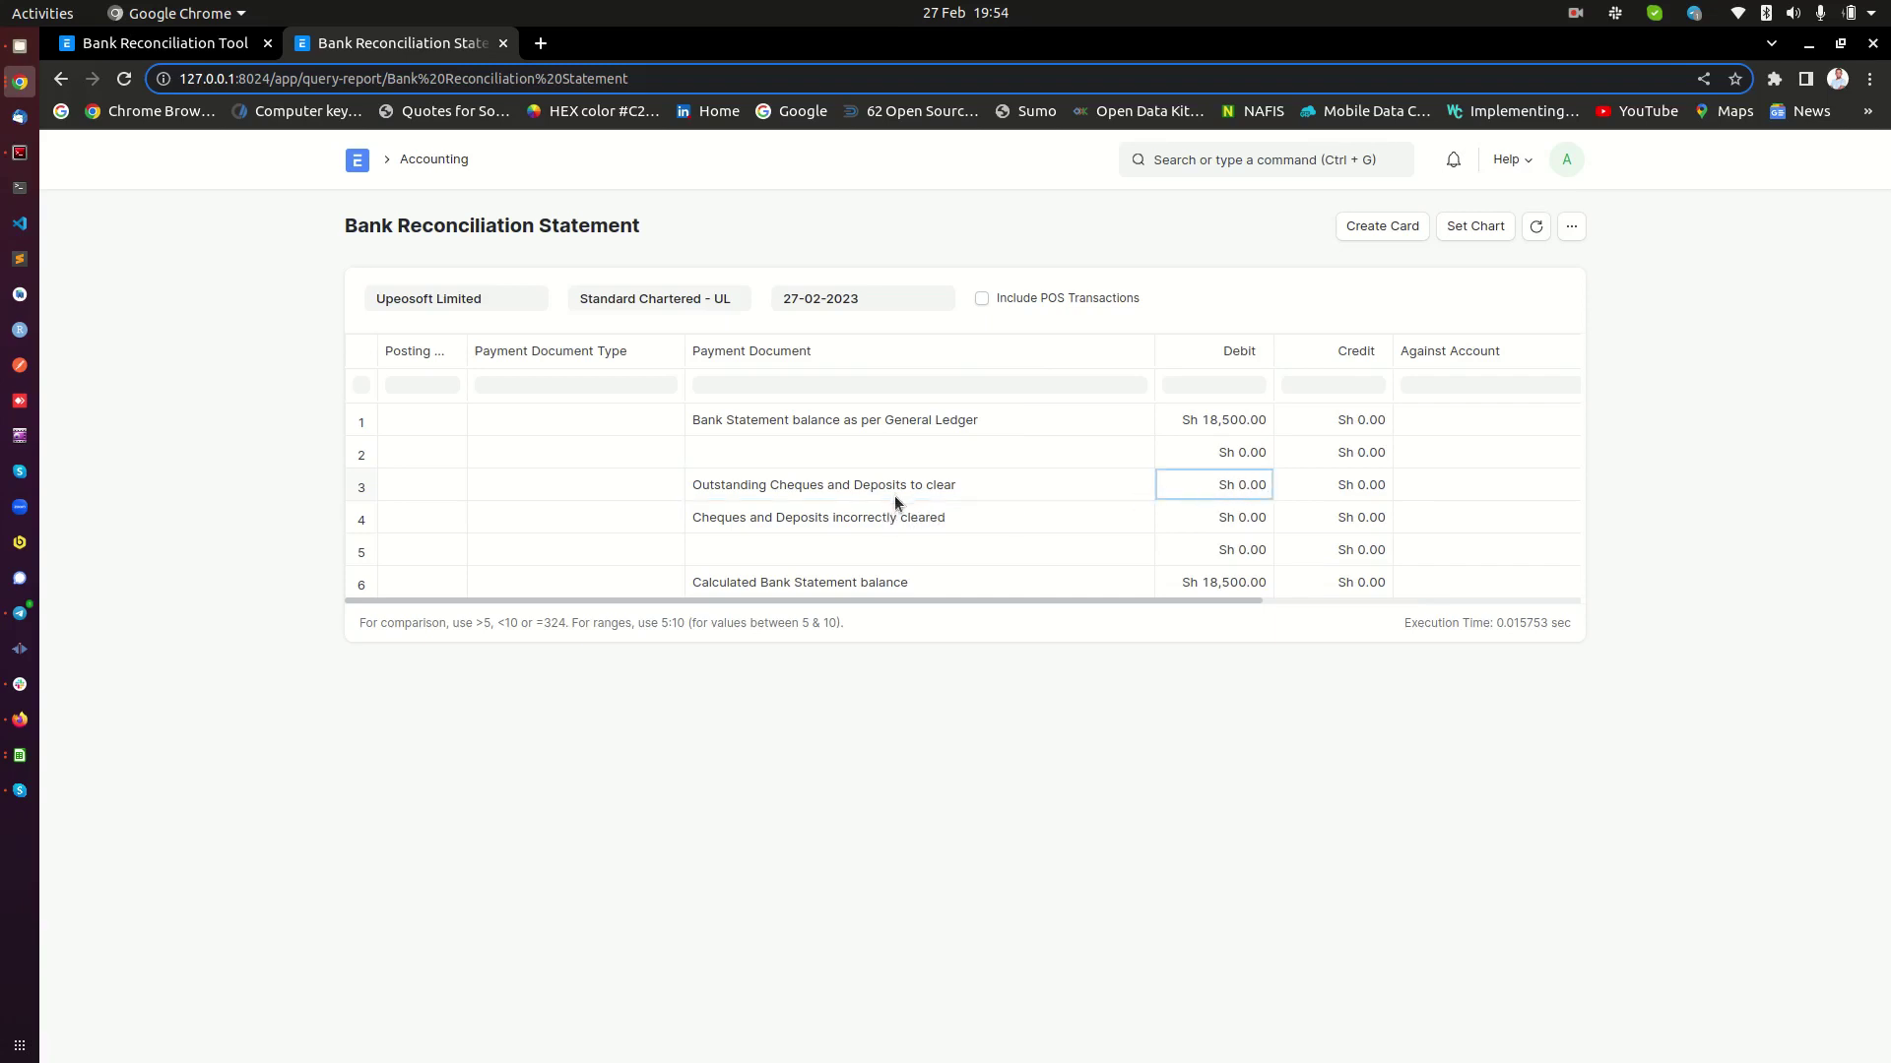
{"action": "left_click", "coordinate": [912, 488]}
{"action": "left_click", "coordinate": [1210, 489]}
{"action": "left_click", "coordinate": [164, 42]}
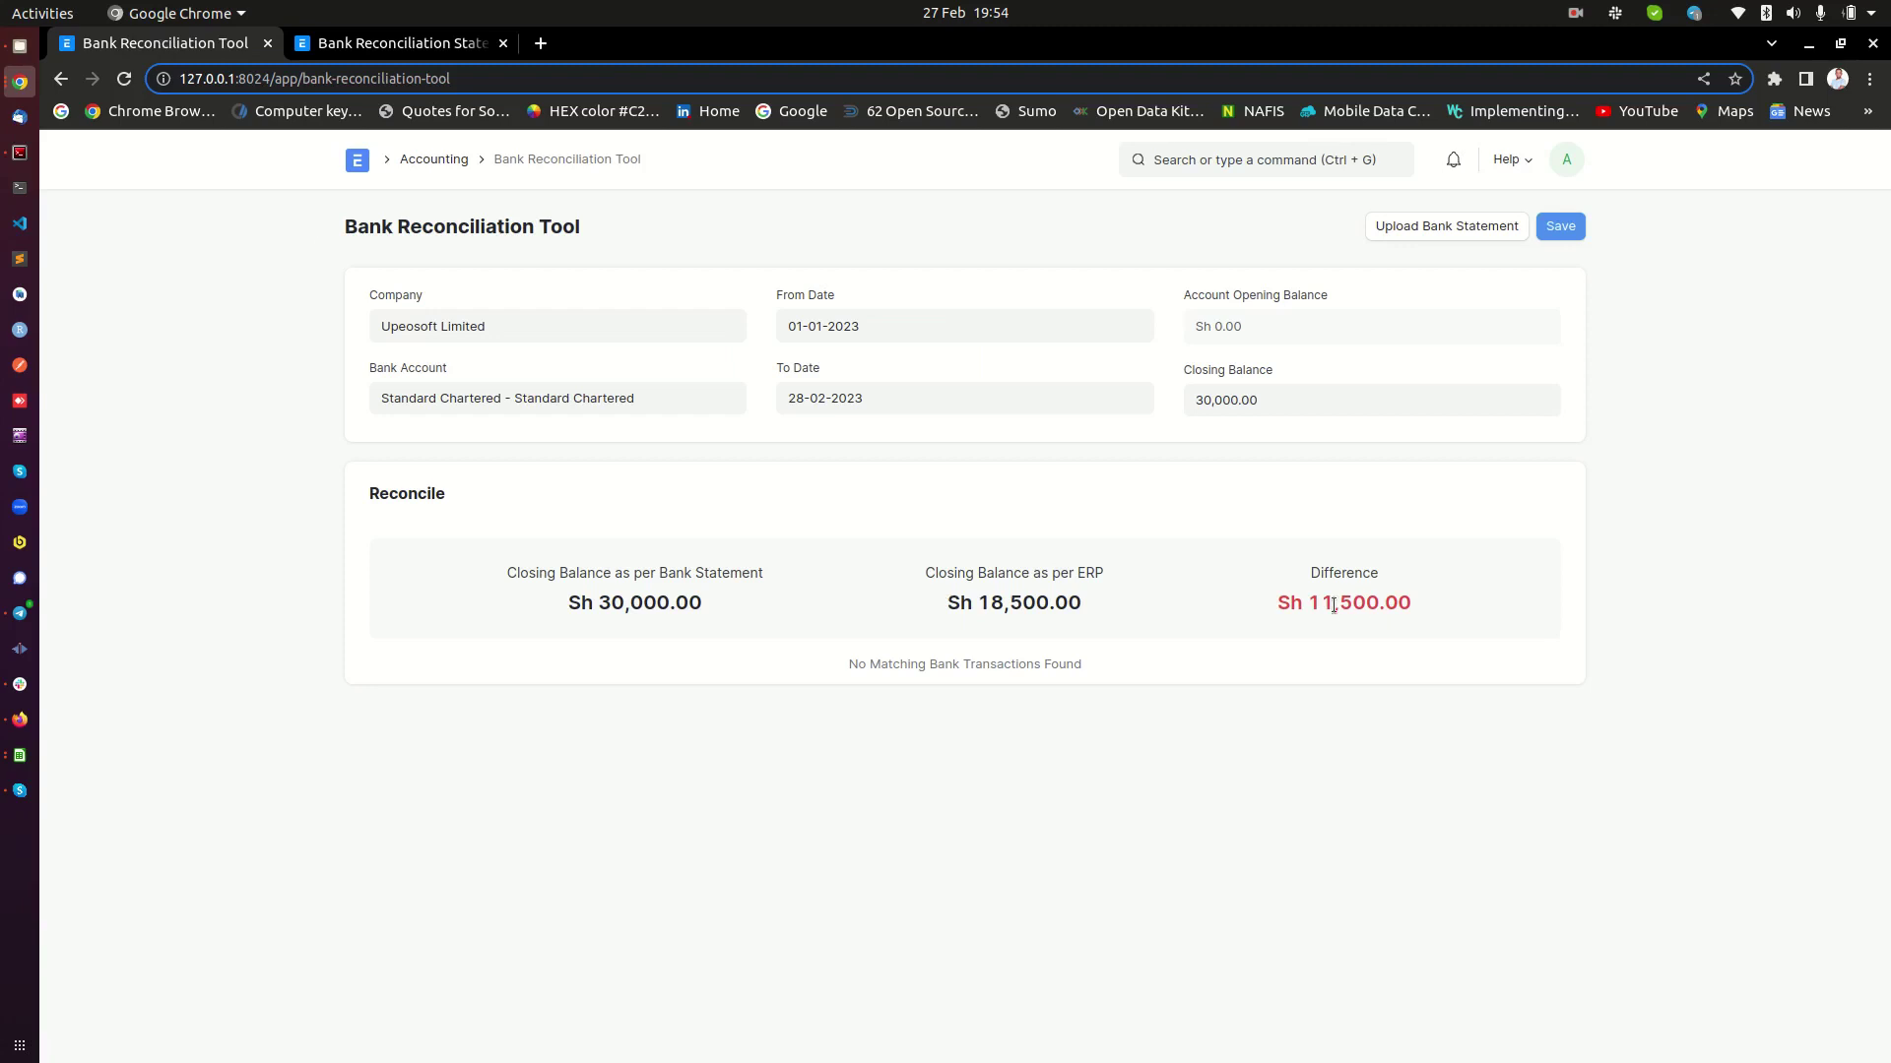
{"action": "left_click_drag", "start_coordinate": [1295, 605], "coordinate": [1410, 600]}
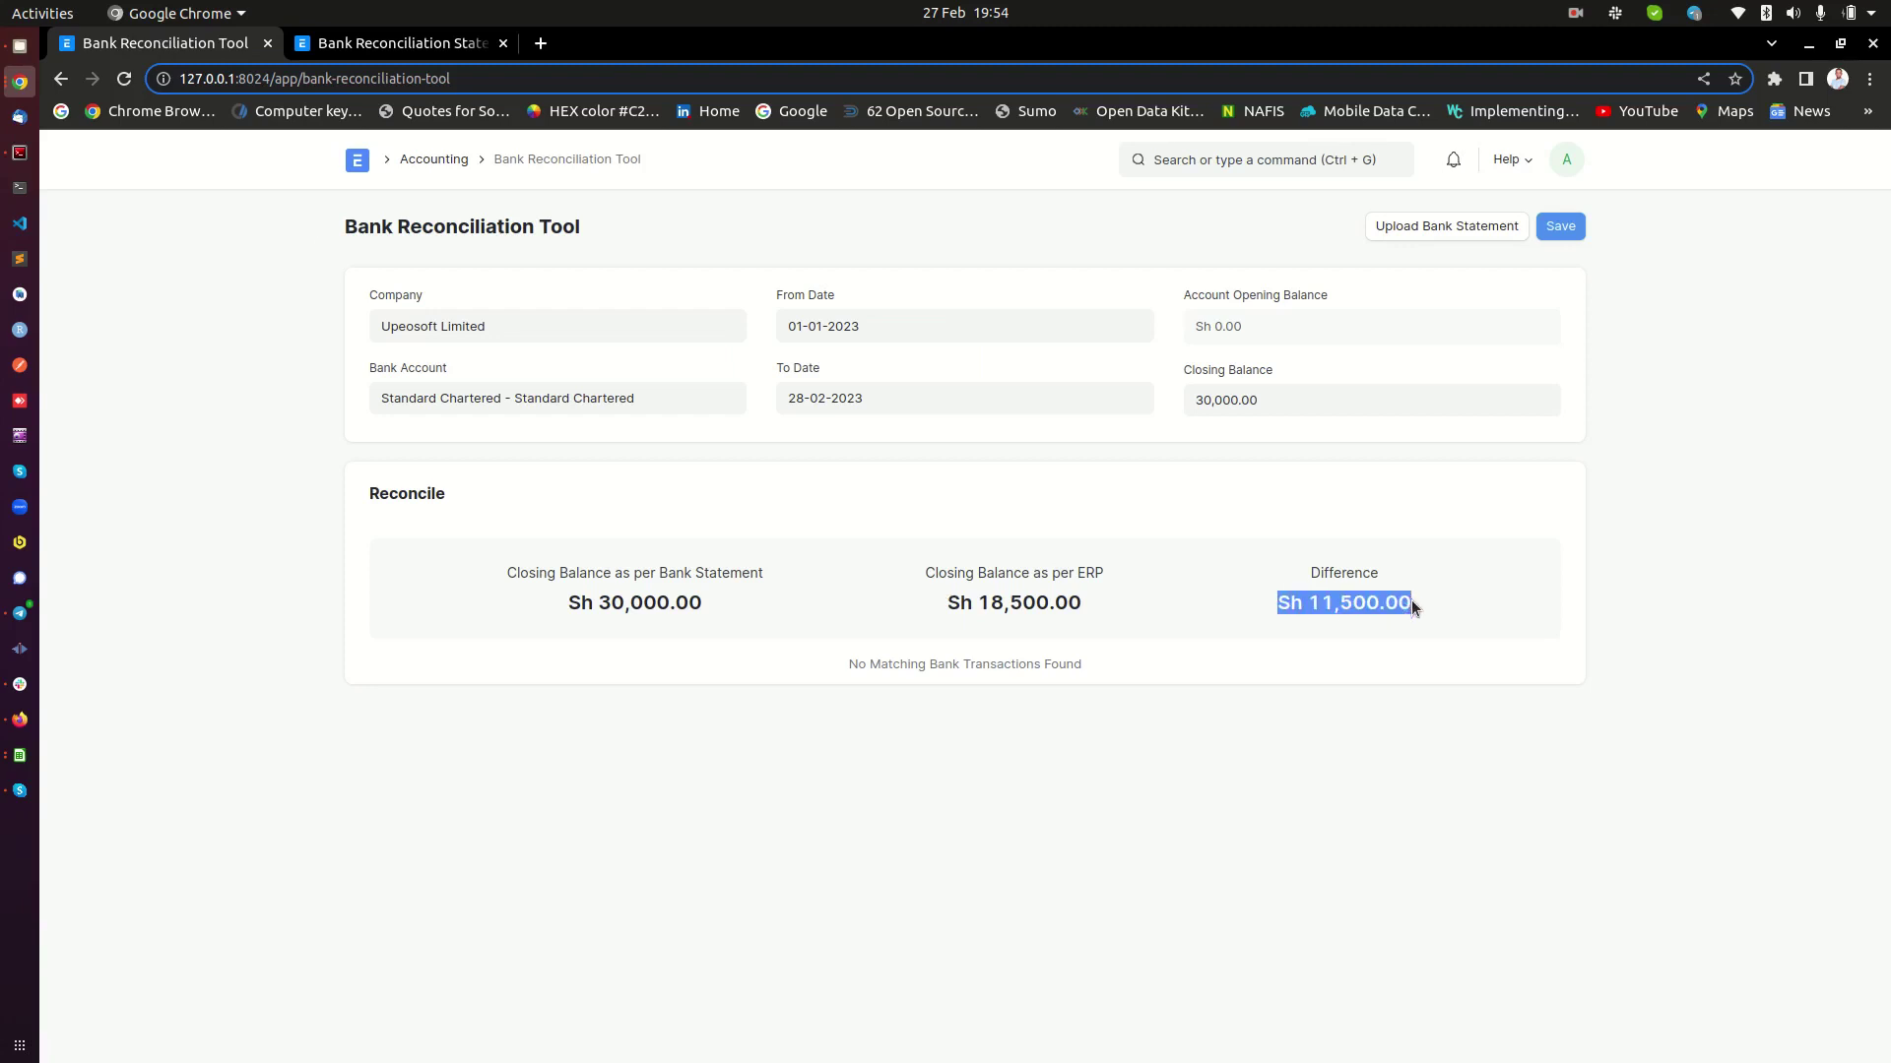
{"action": "triple_click", "coordinate": [1298, 604]}
{"action": "triple_click", "coordinate": [1297, 604]}
{"action": "left_click", "coordinate": [555, 595]}
{"action": "left_click_drag", "start_coordinate": [523, 567], "coordinate": [731, 572]}
{"action": "left_click_drag", "start_coordinate": [923, 571], "coordinate": [1101, 582]}
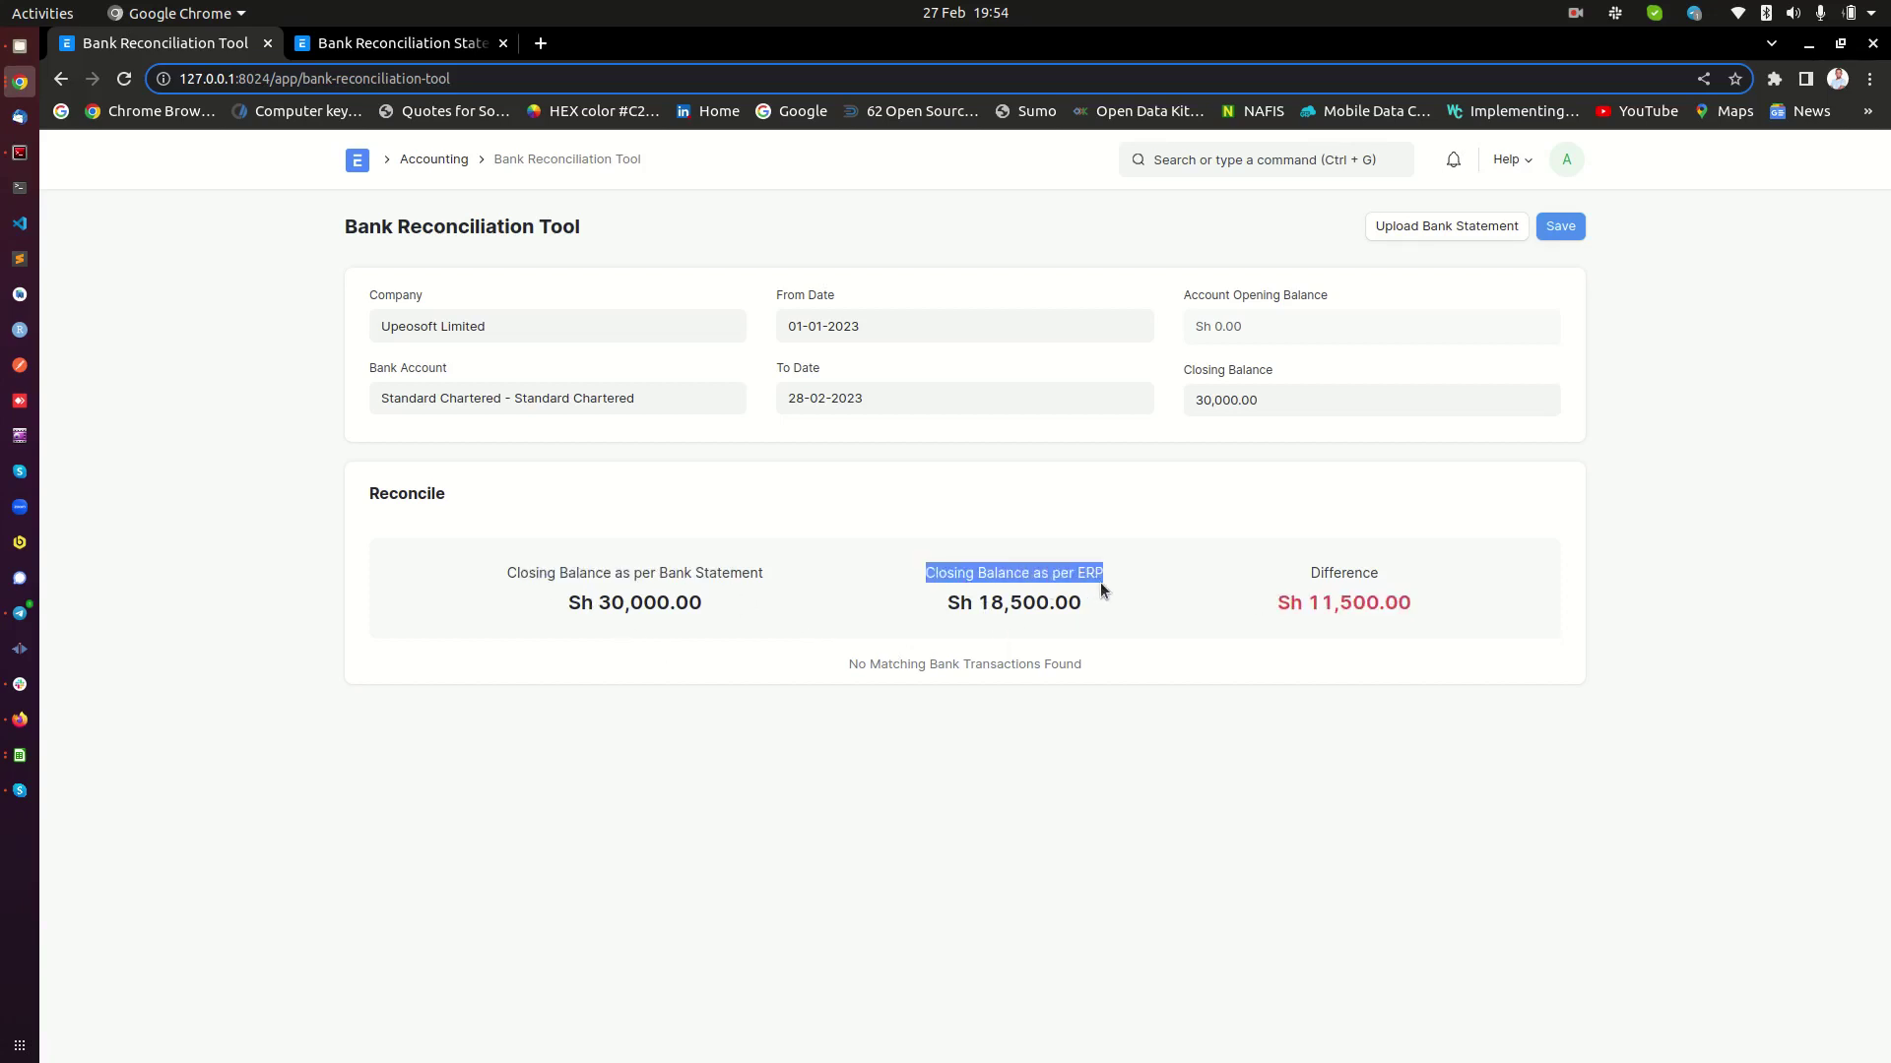
{"action": "left_click", "coordinate": [1086, 565]}
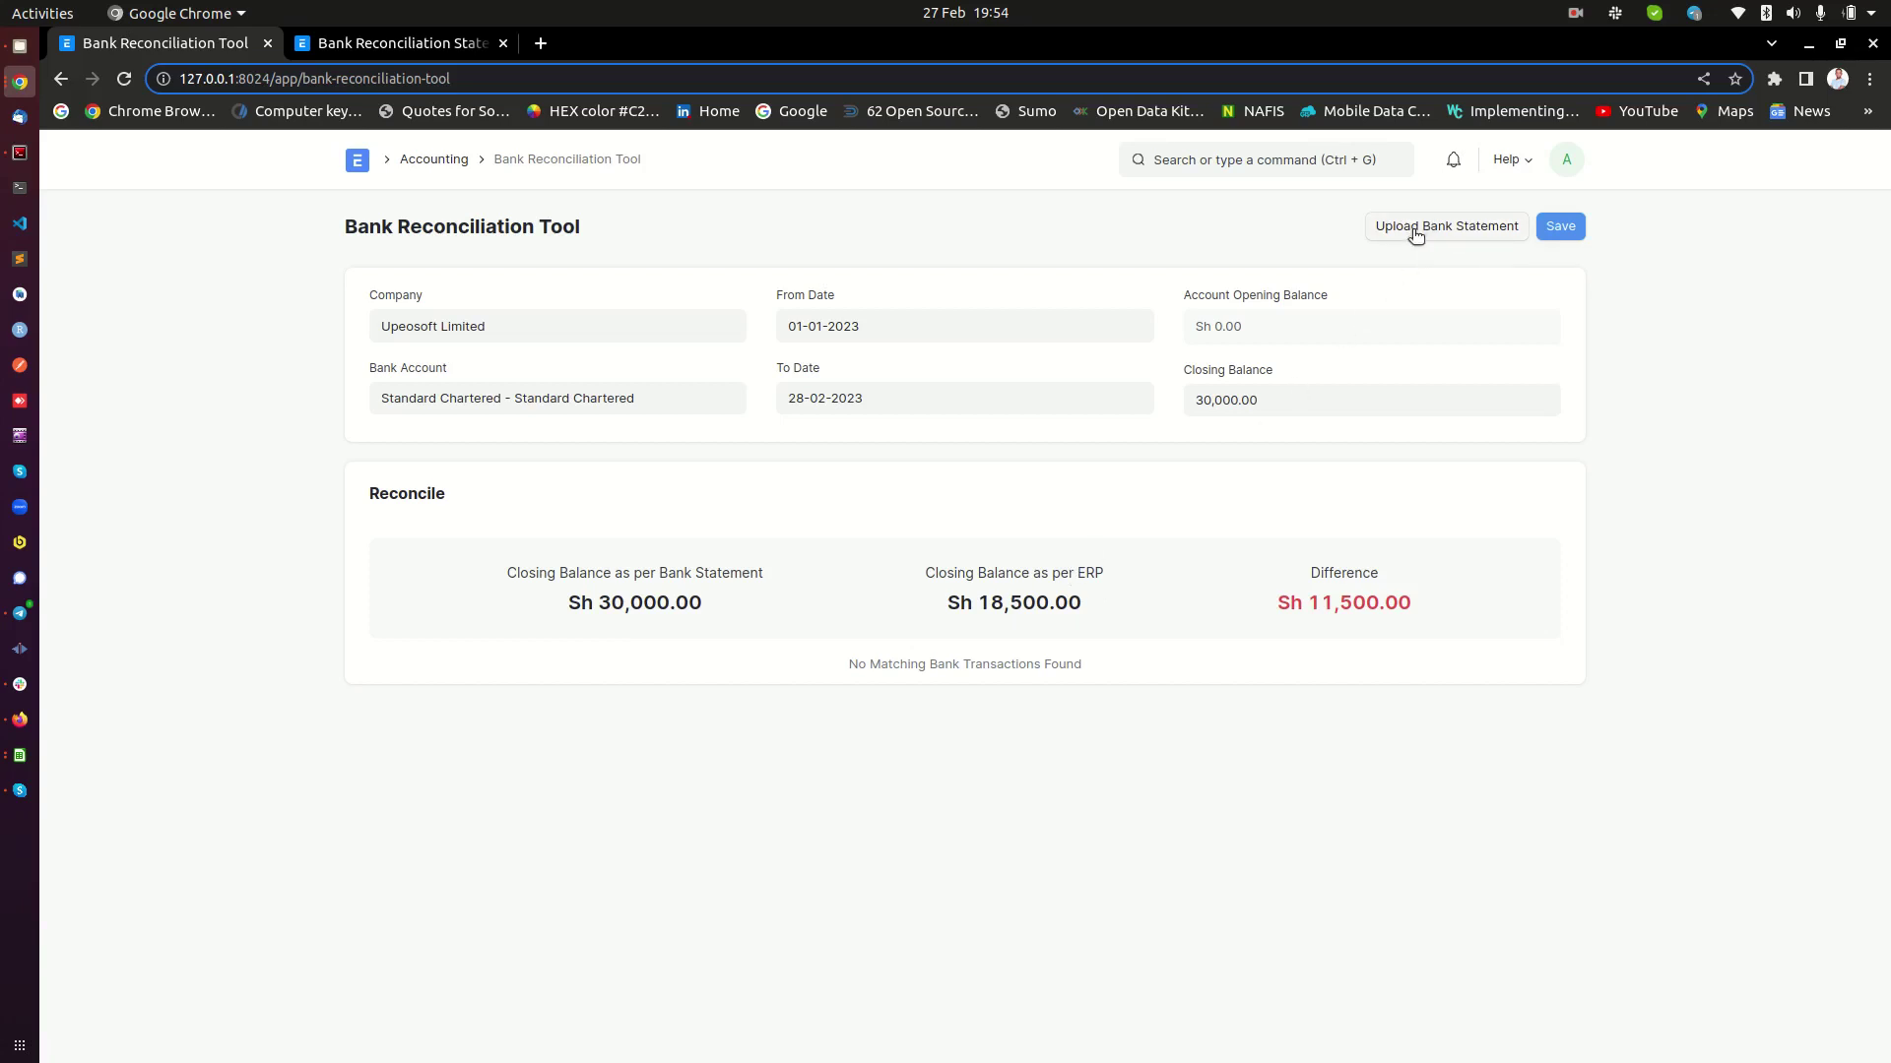
{"action": "left_click", "coordinate": [449, 46]}
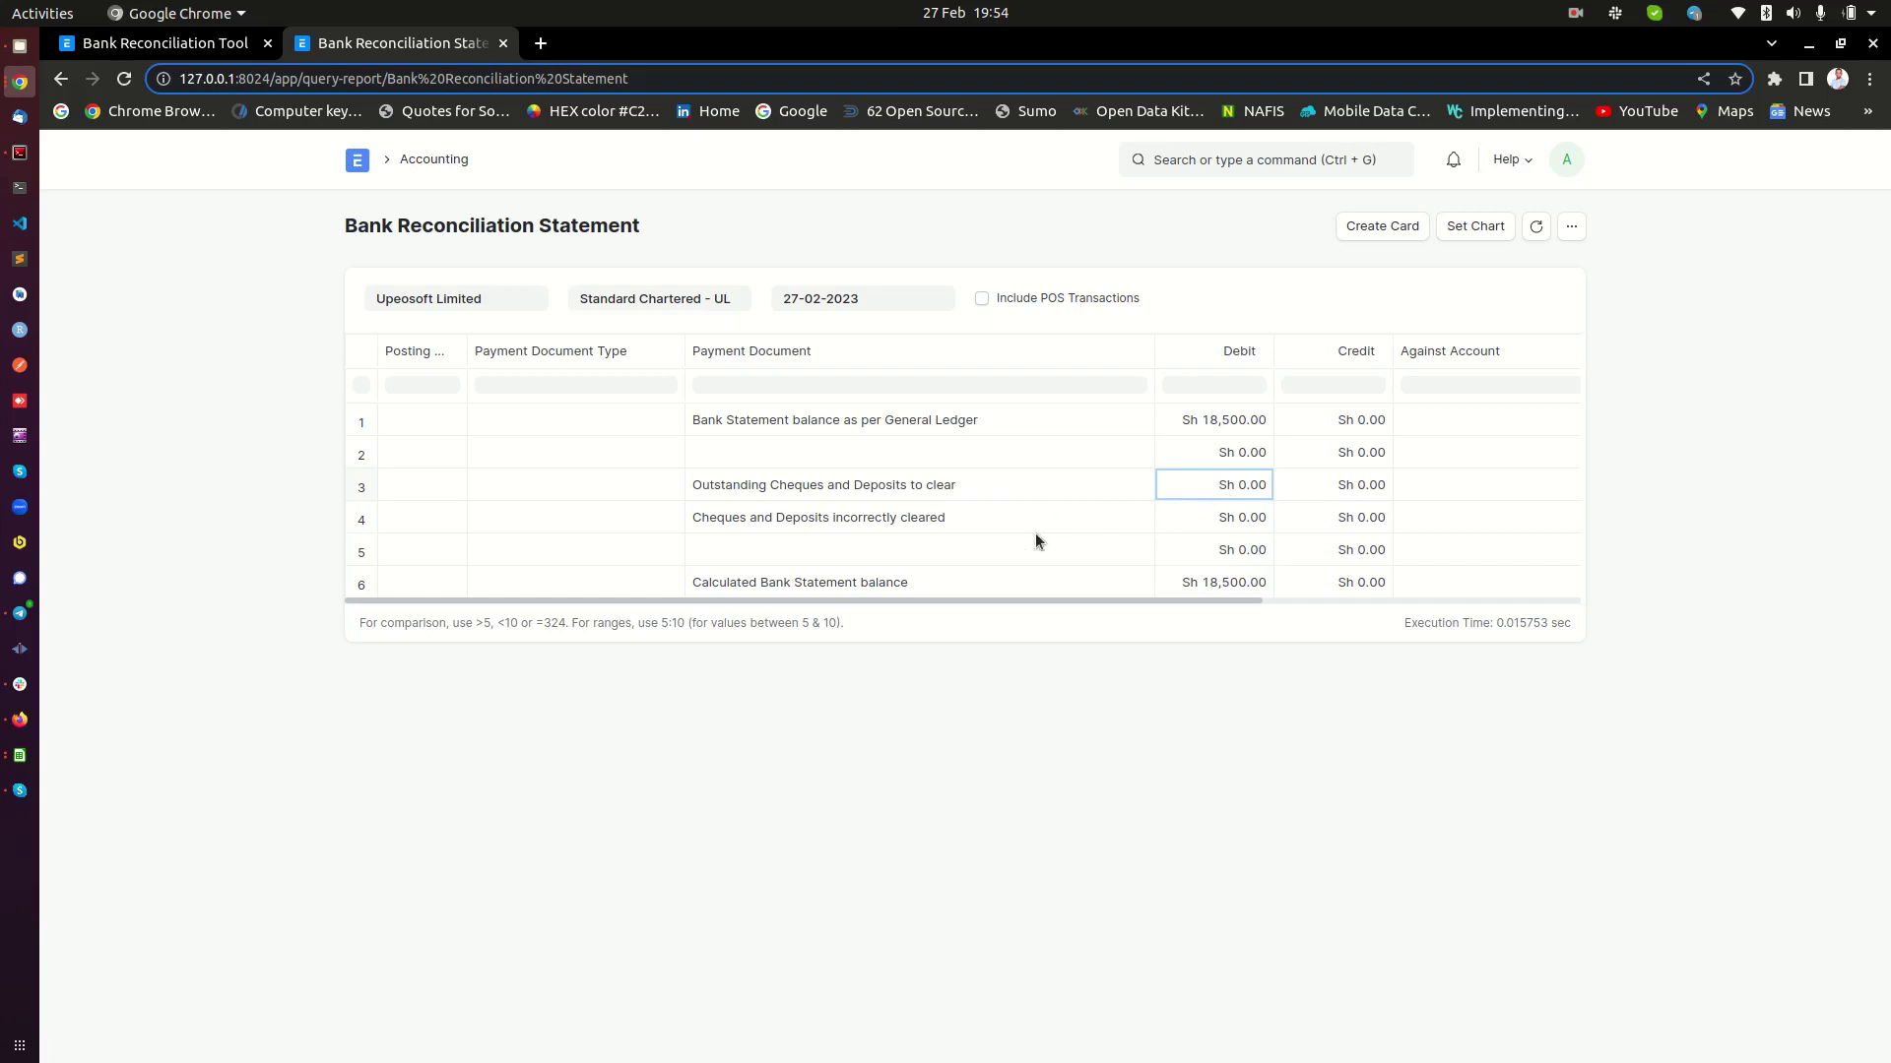
In a new tab, open Sales Invoice SINV-23-00010 for Frappe Cloud from the Accounting invoice list
{"action": "right_click", "coordinate": [357, 161]}
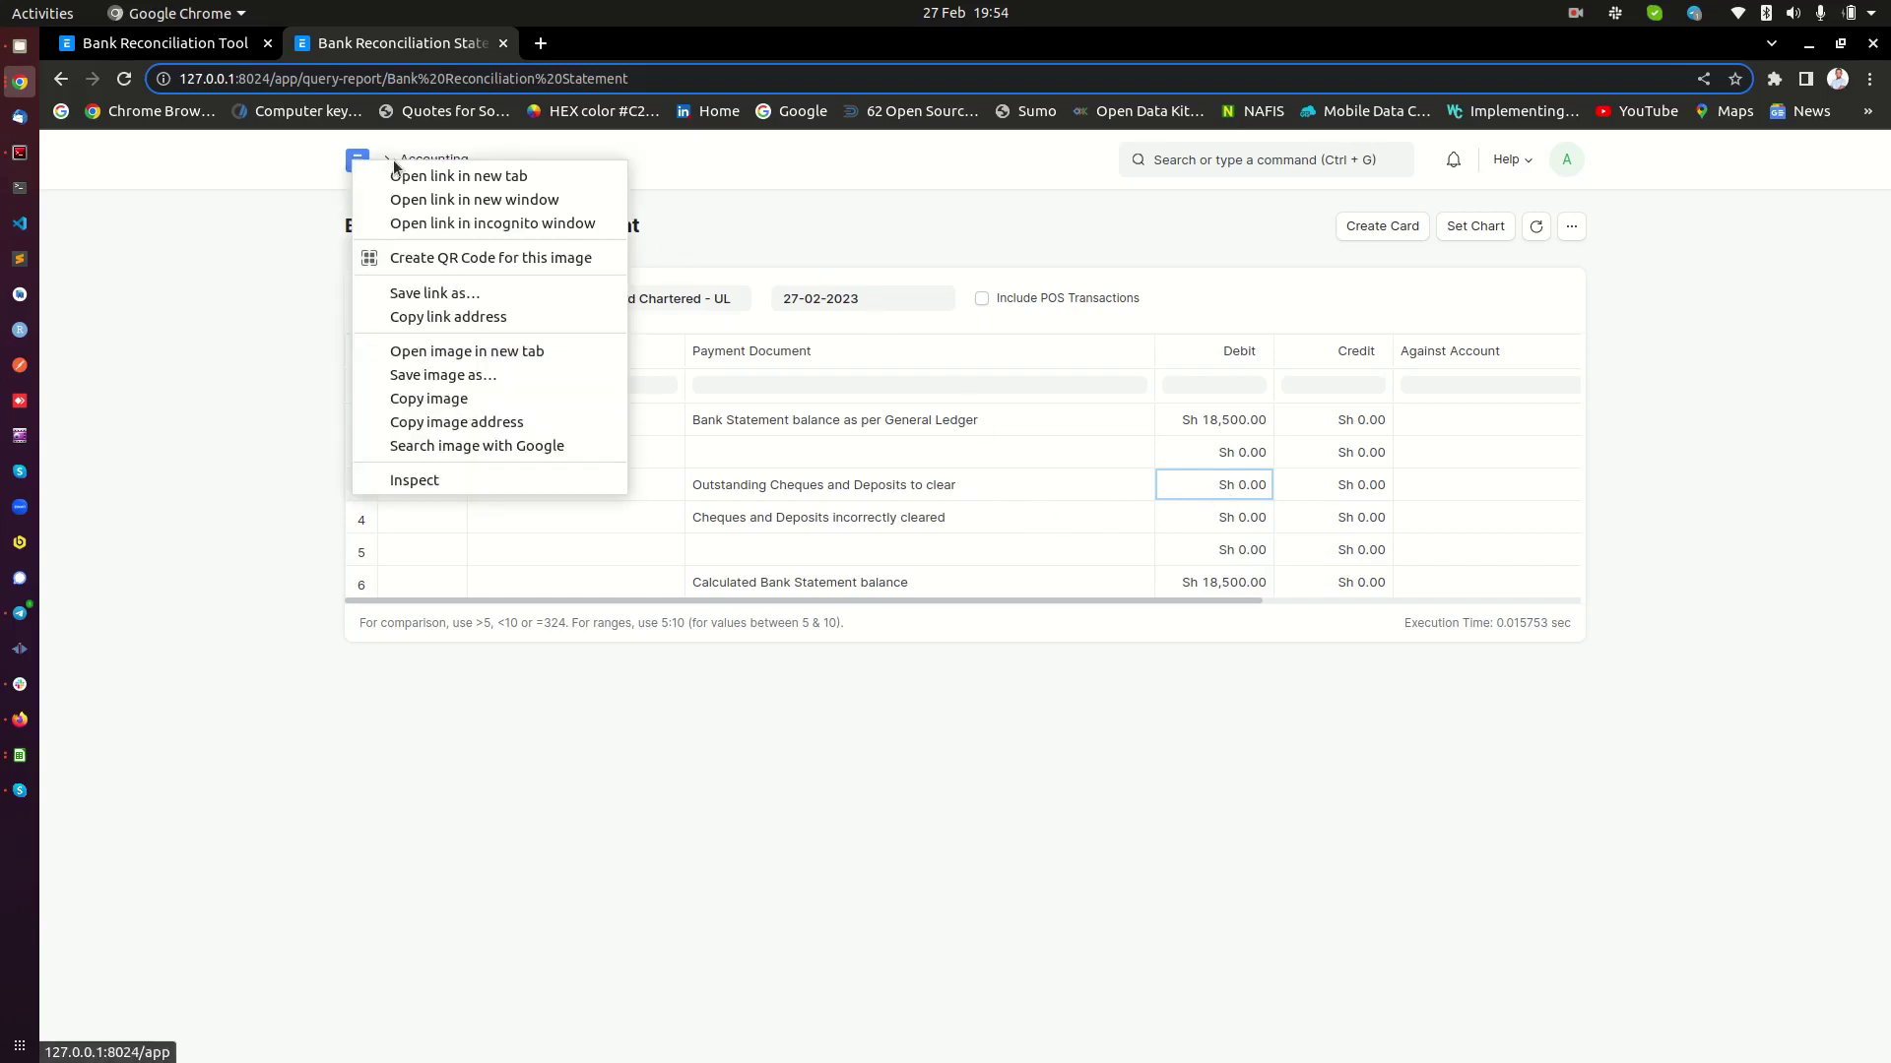
{"action": "left_click", "coordinate": [423, 177]}
{"action": "left_click", "coordinate": [611, 45]}
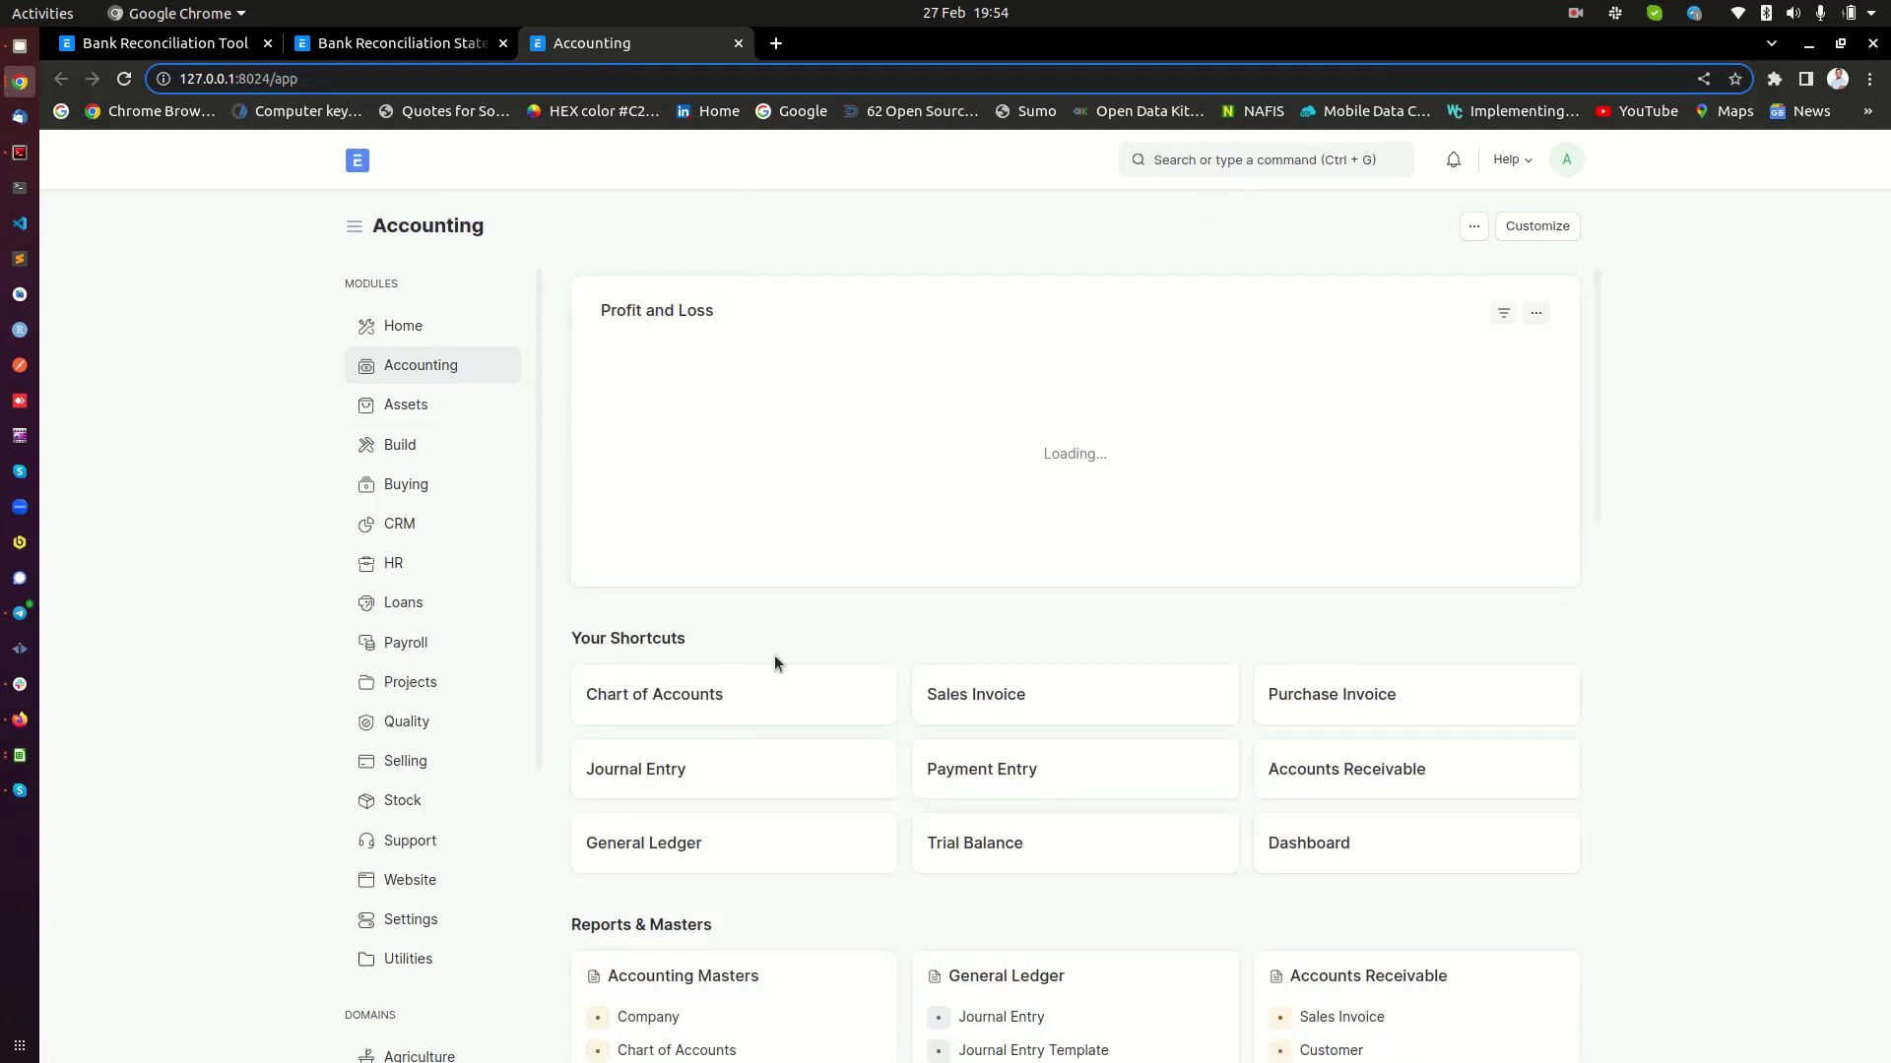
{"action": "left_click", "coordinate": [980, 689]}
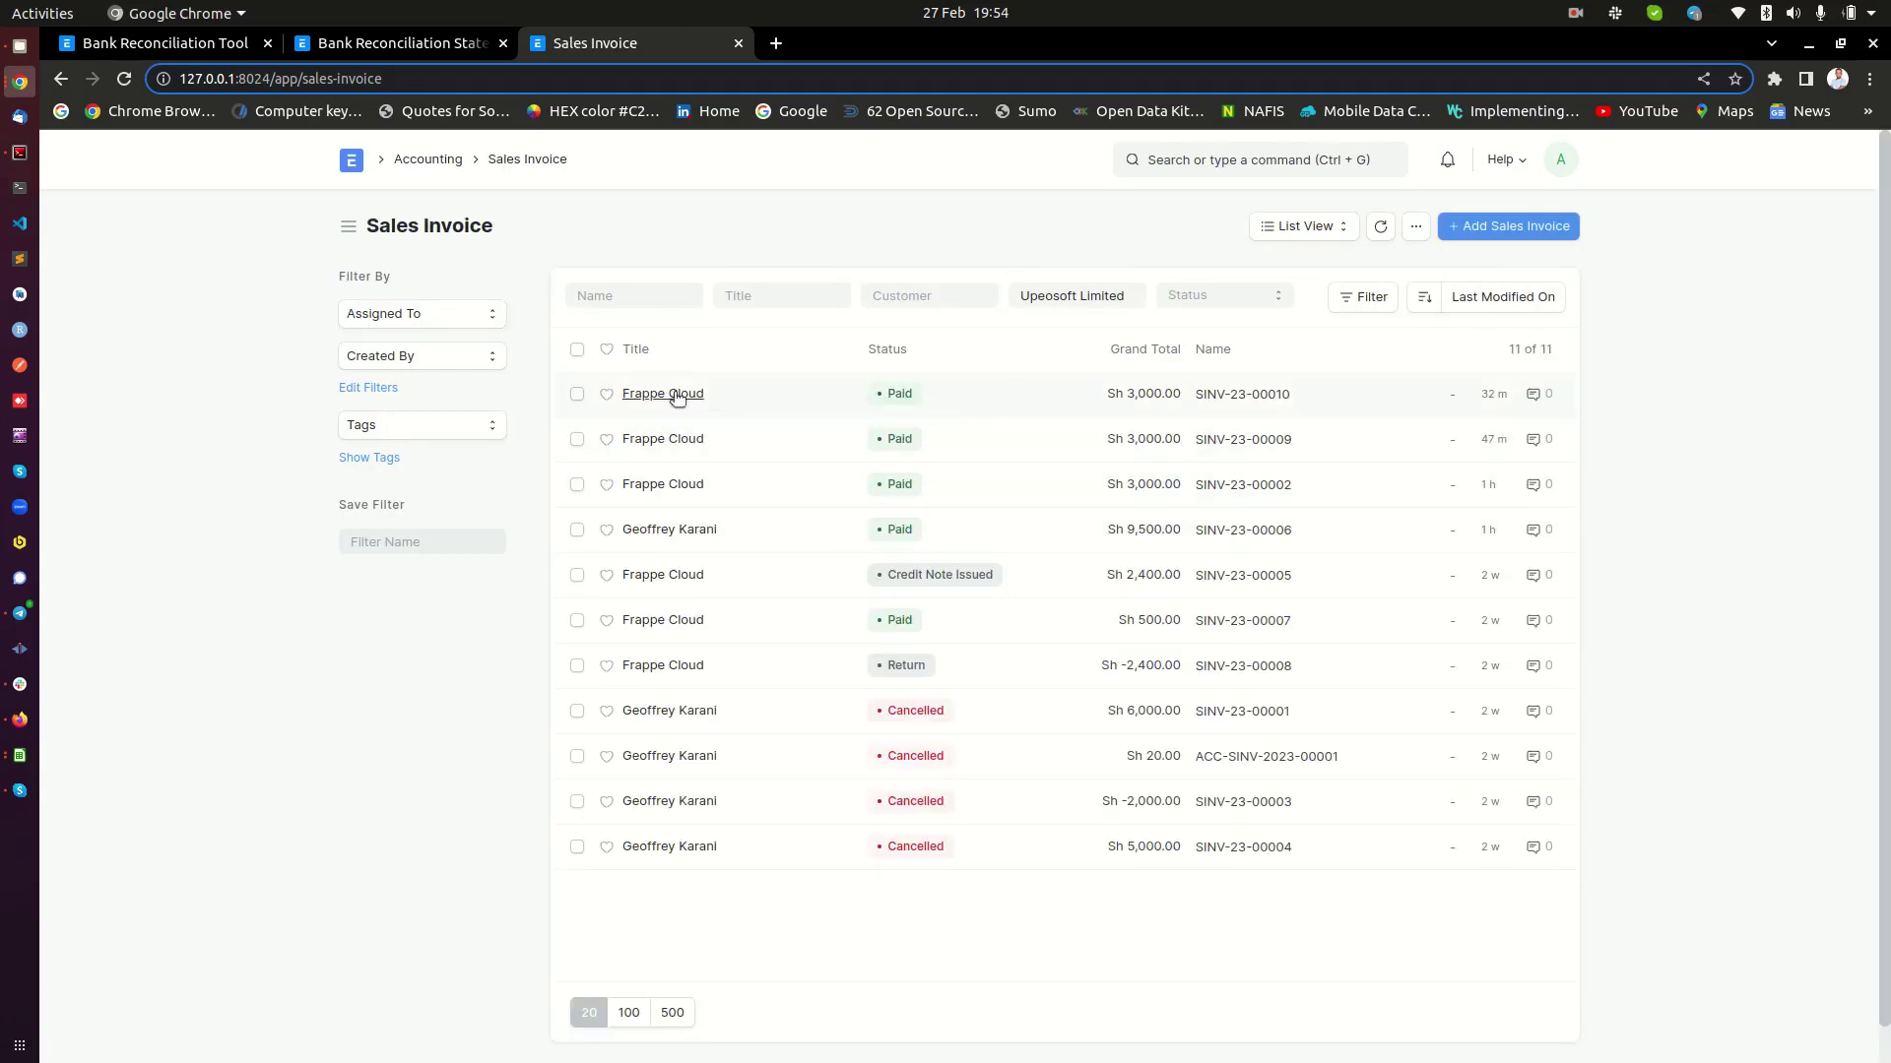
{"action": "left_click", "coordinate": [677, 395]}
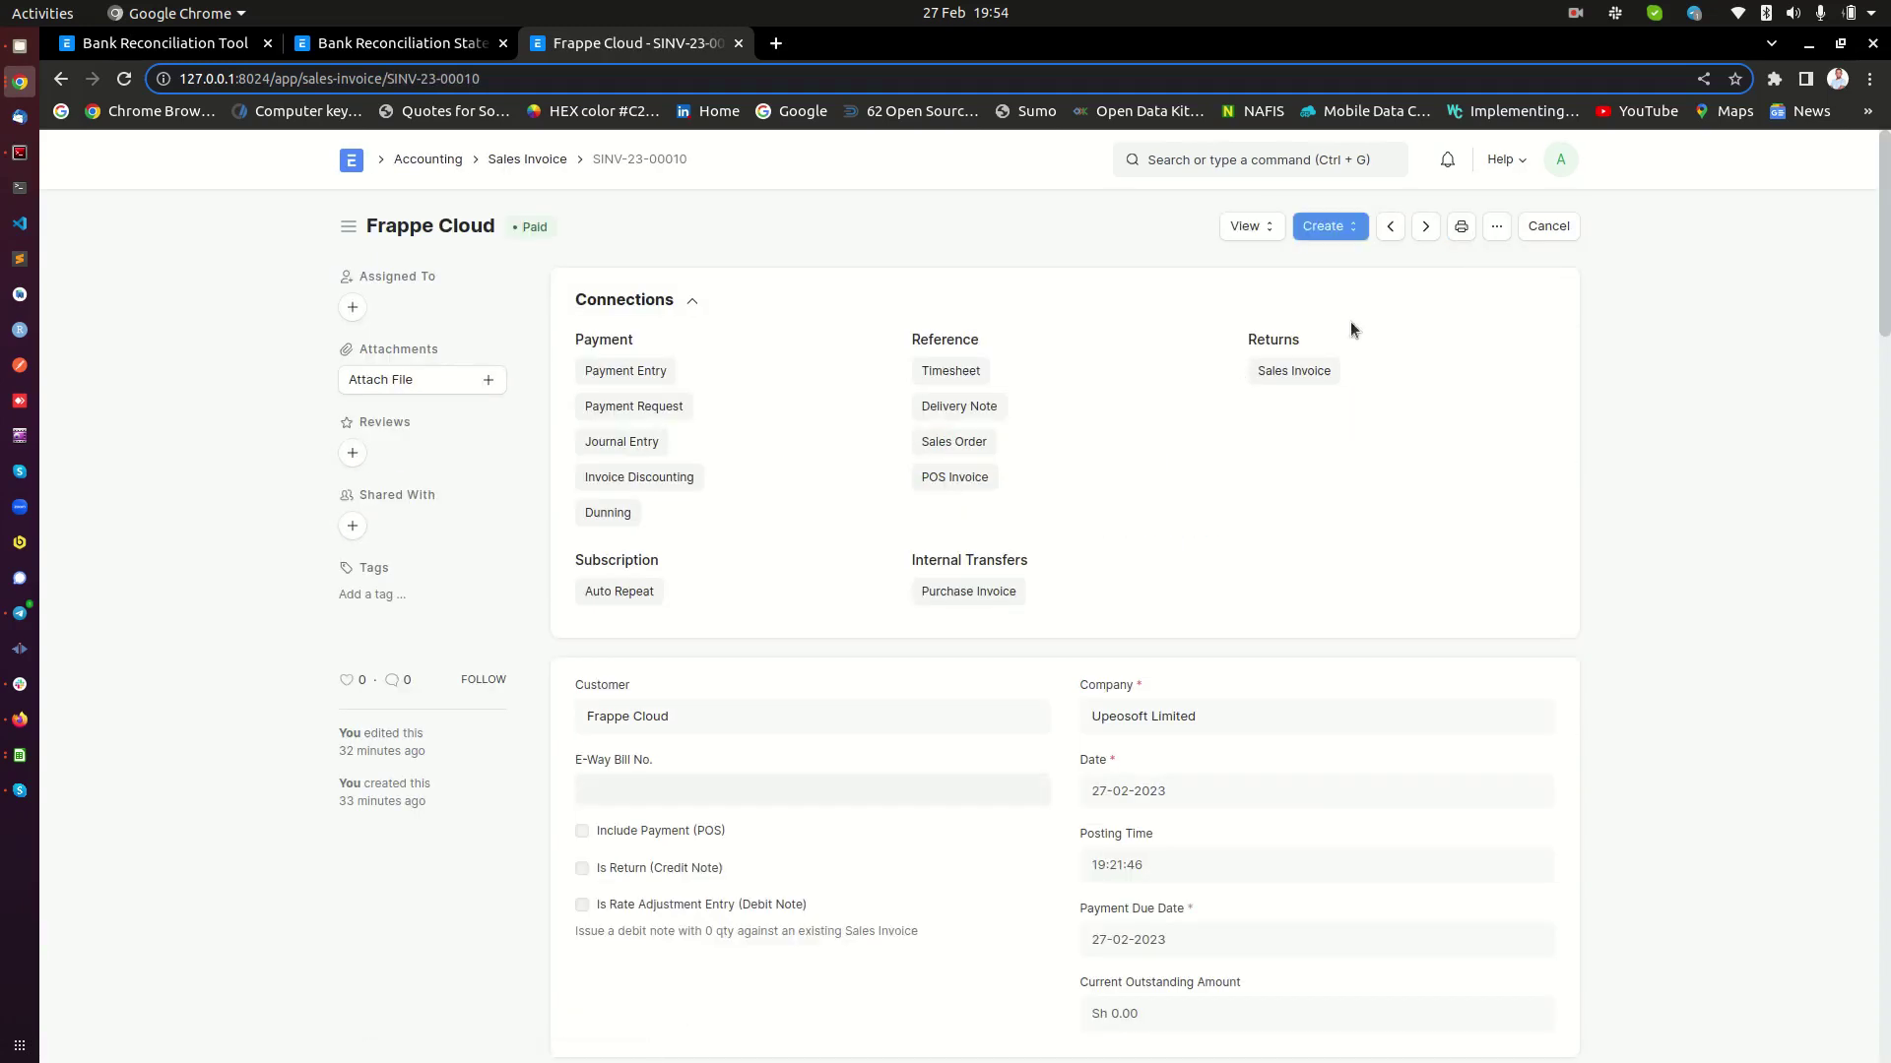
{"action": "left_click", "coordinate": [1494, 227]}
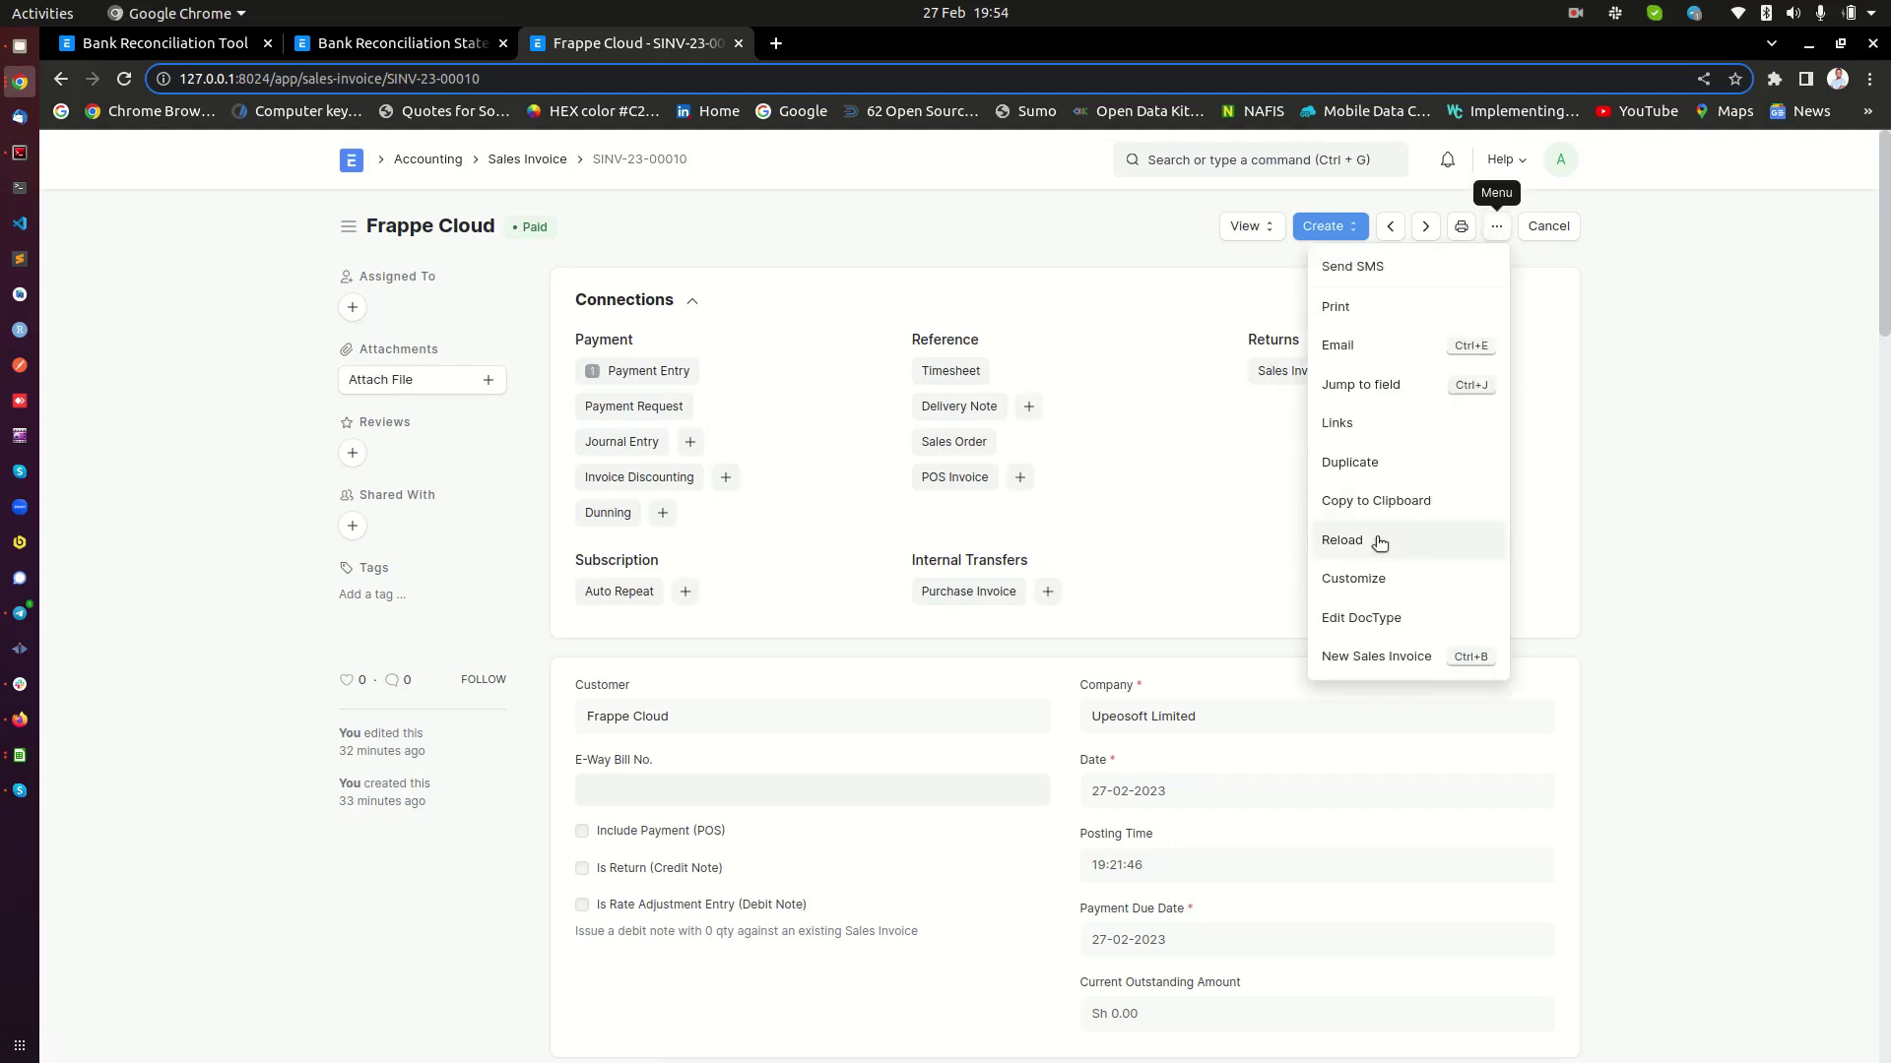
Duplicate the invoice with payment due date 27-02-2023 and item rate 3,500
{"action": "left_click", "coordinate": [1350, 464]}
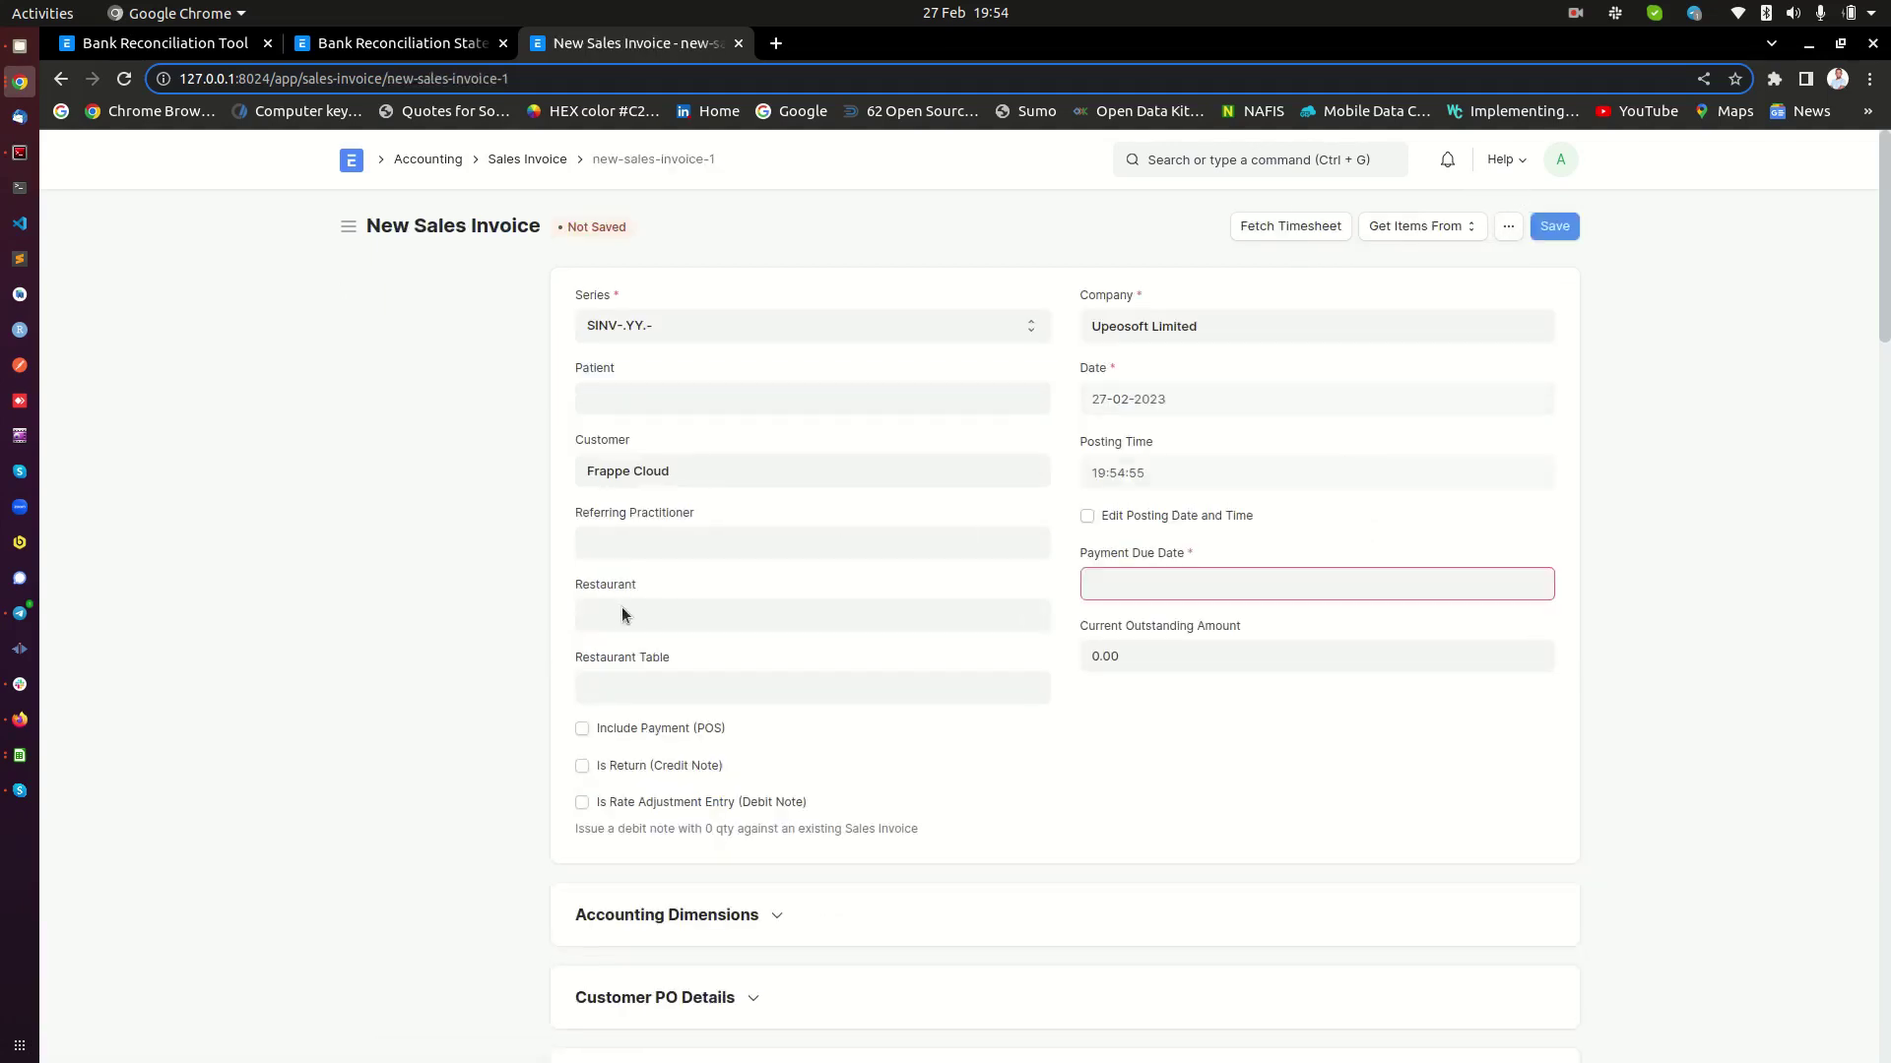
{"action": "left_click", "coordinate": [1206, 575]}
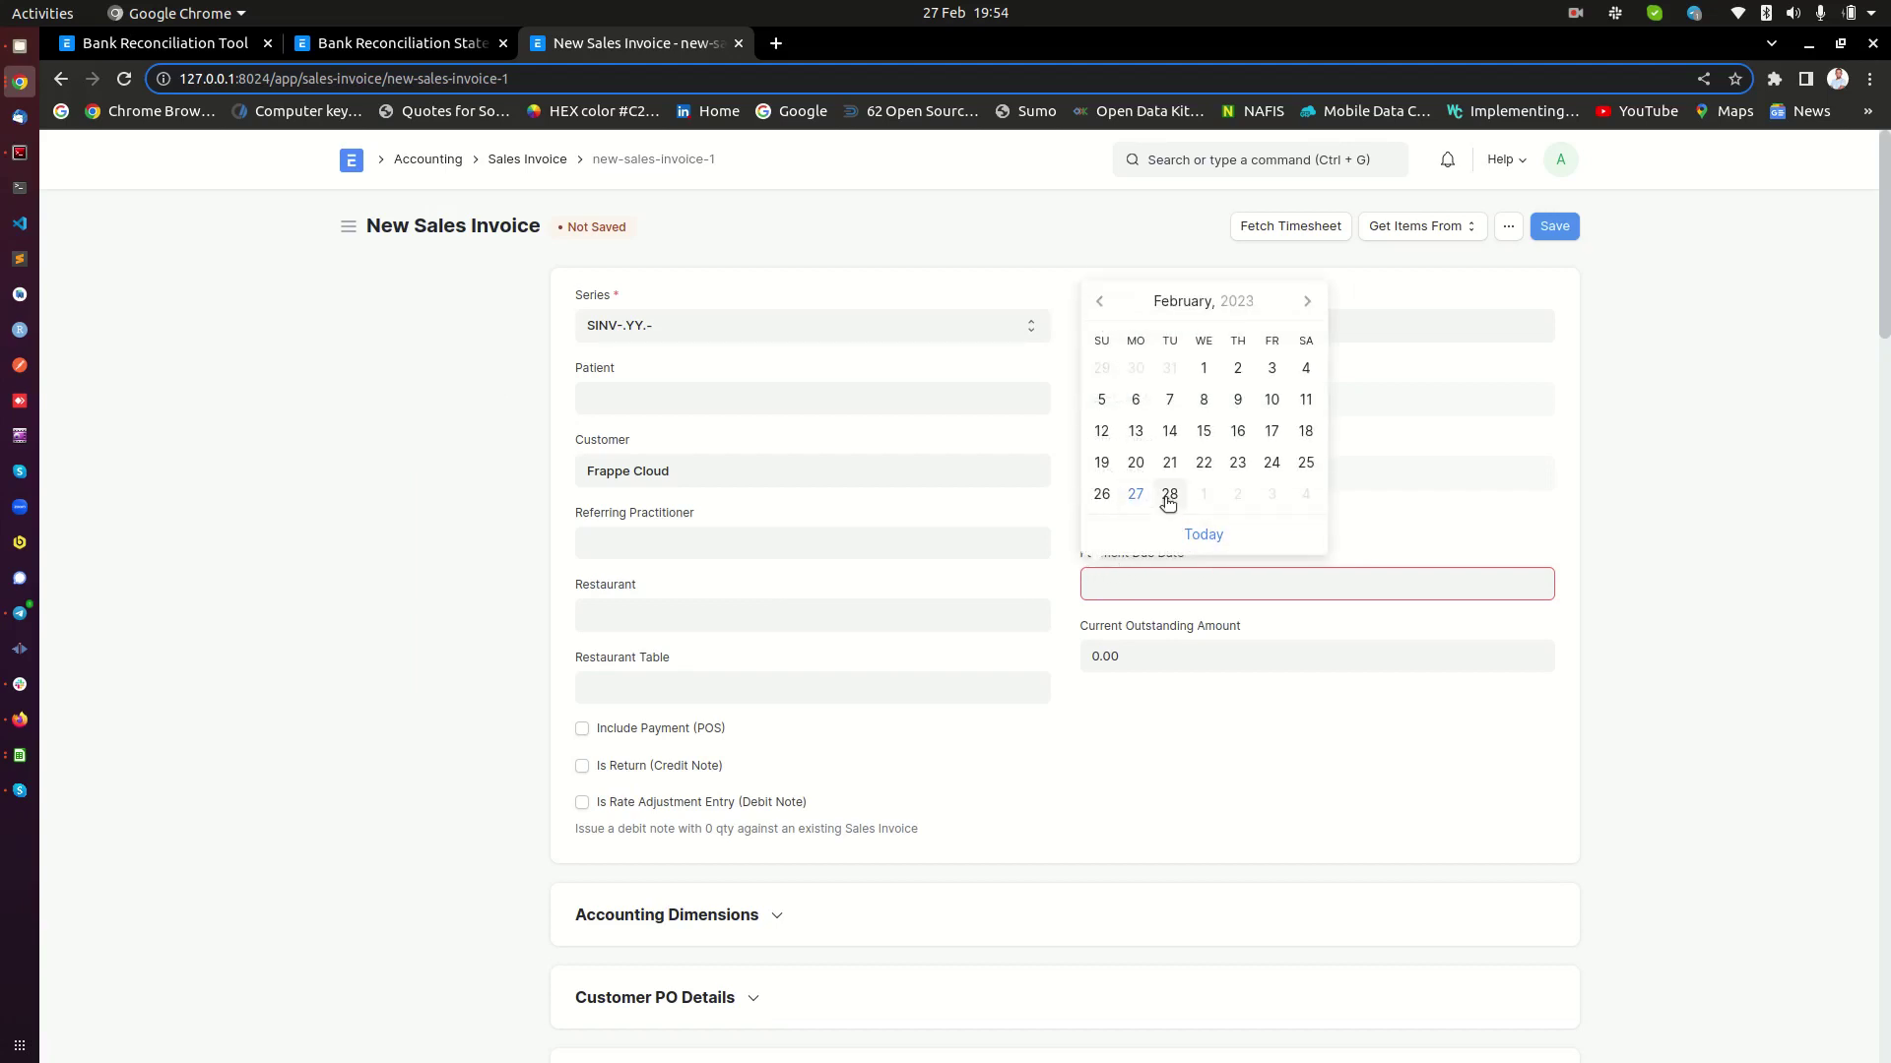
{"action": "left_click", "coordinate": [1134, 493]}
{"action": "scroll", "coordinate": [1037, 675], "scroll_direction": "down", "scroll_amount": 6}
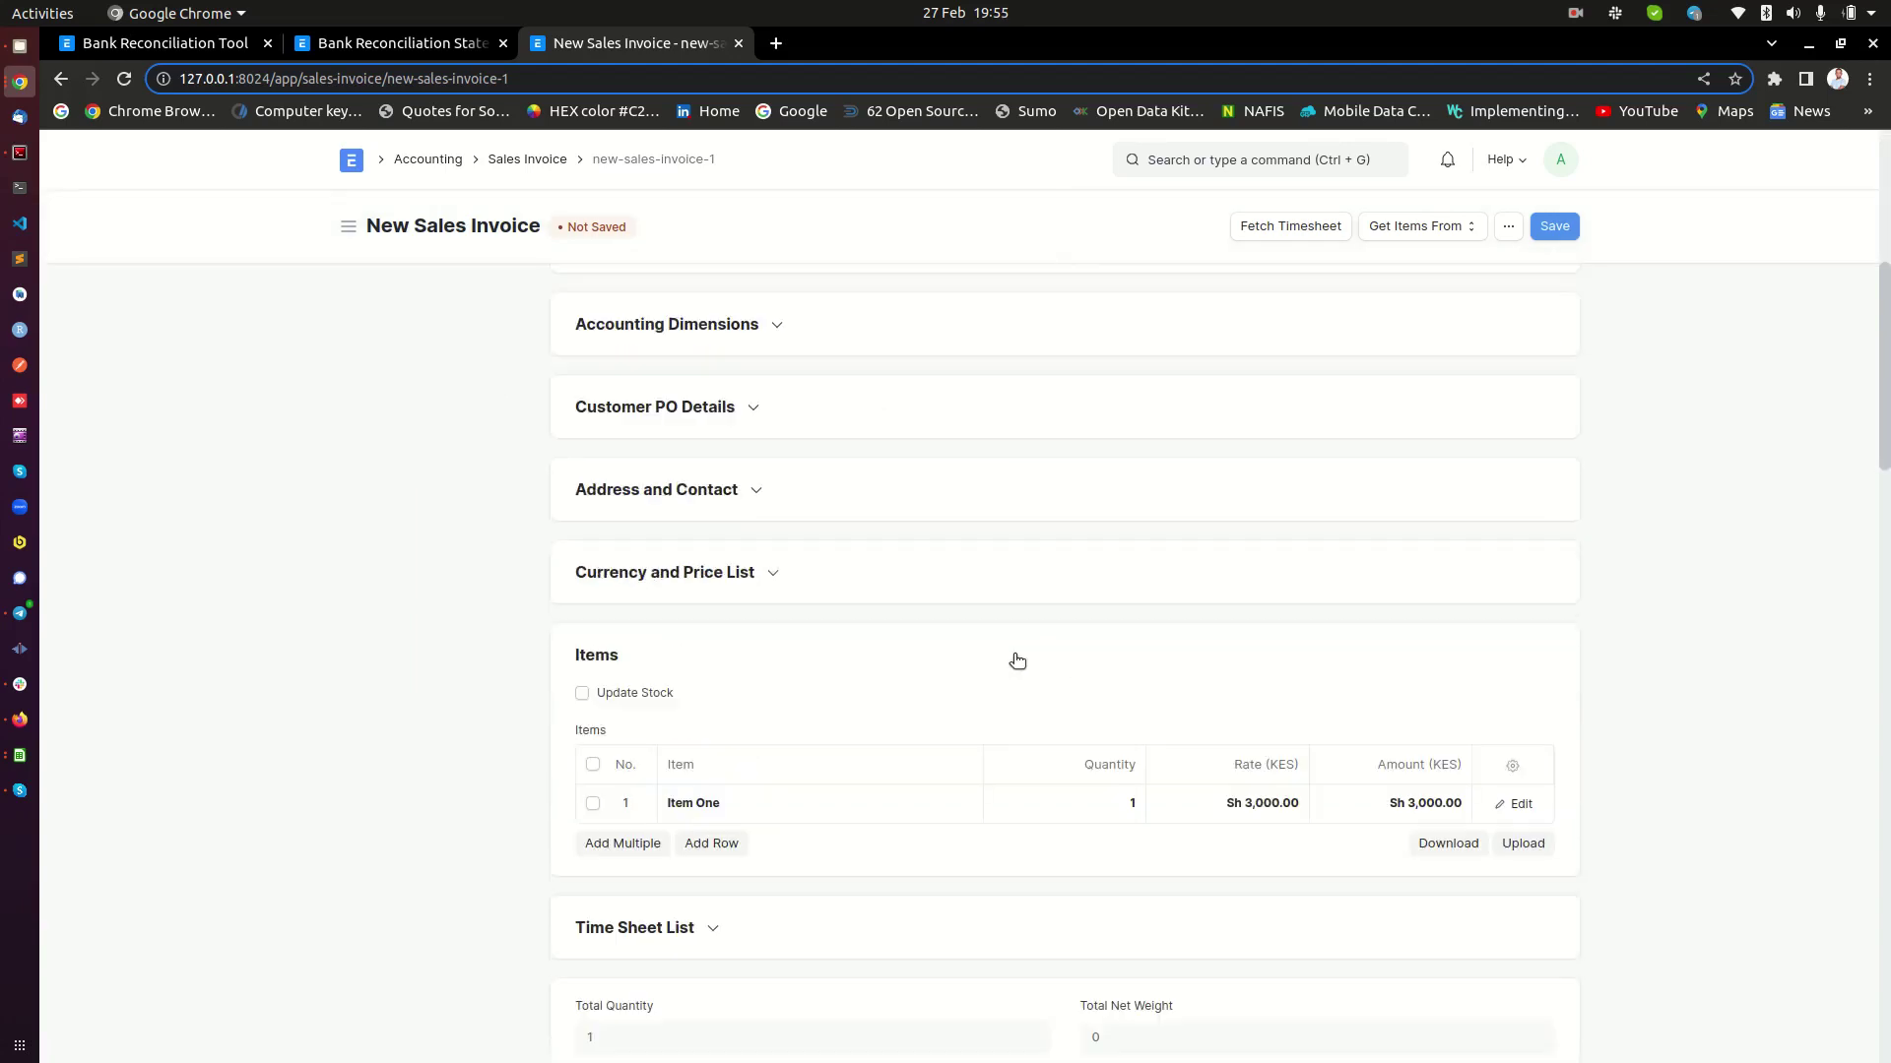
{"action": "left_click", "coordinate": [1273, 806]}
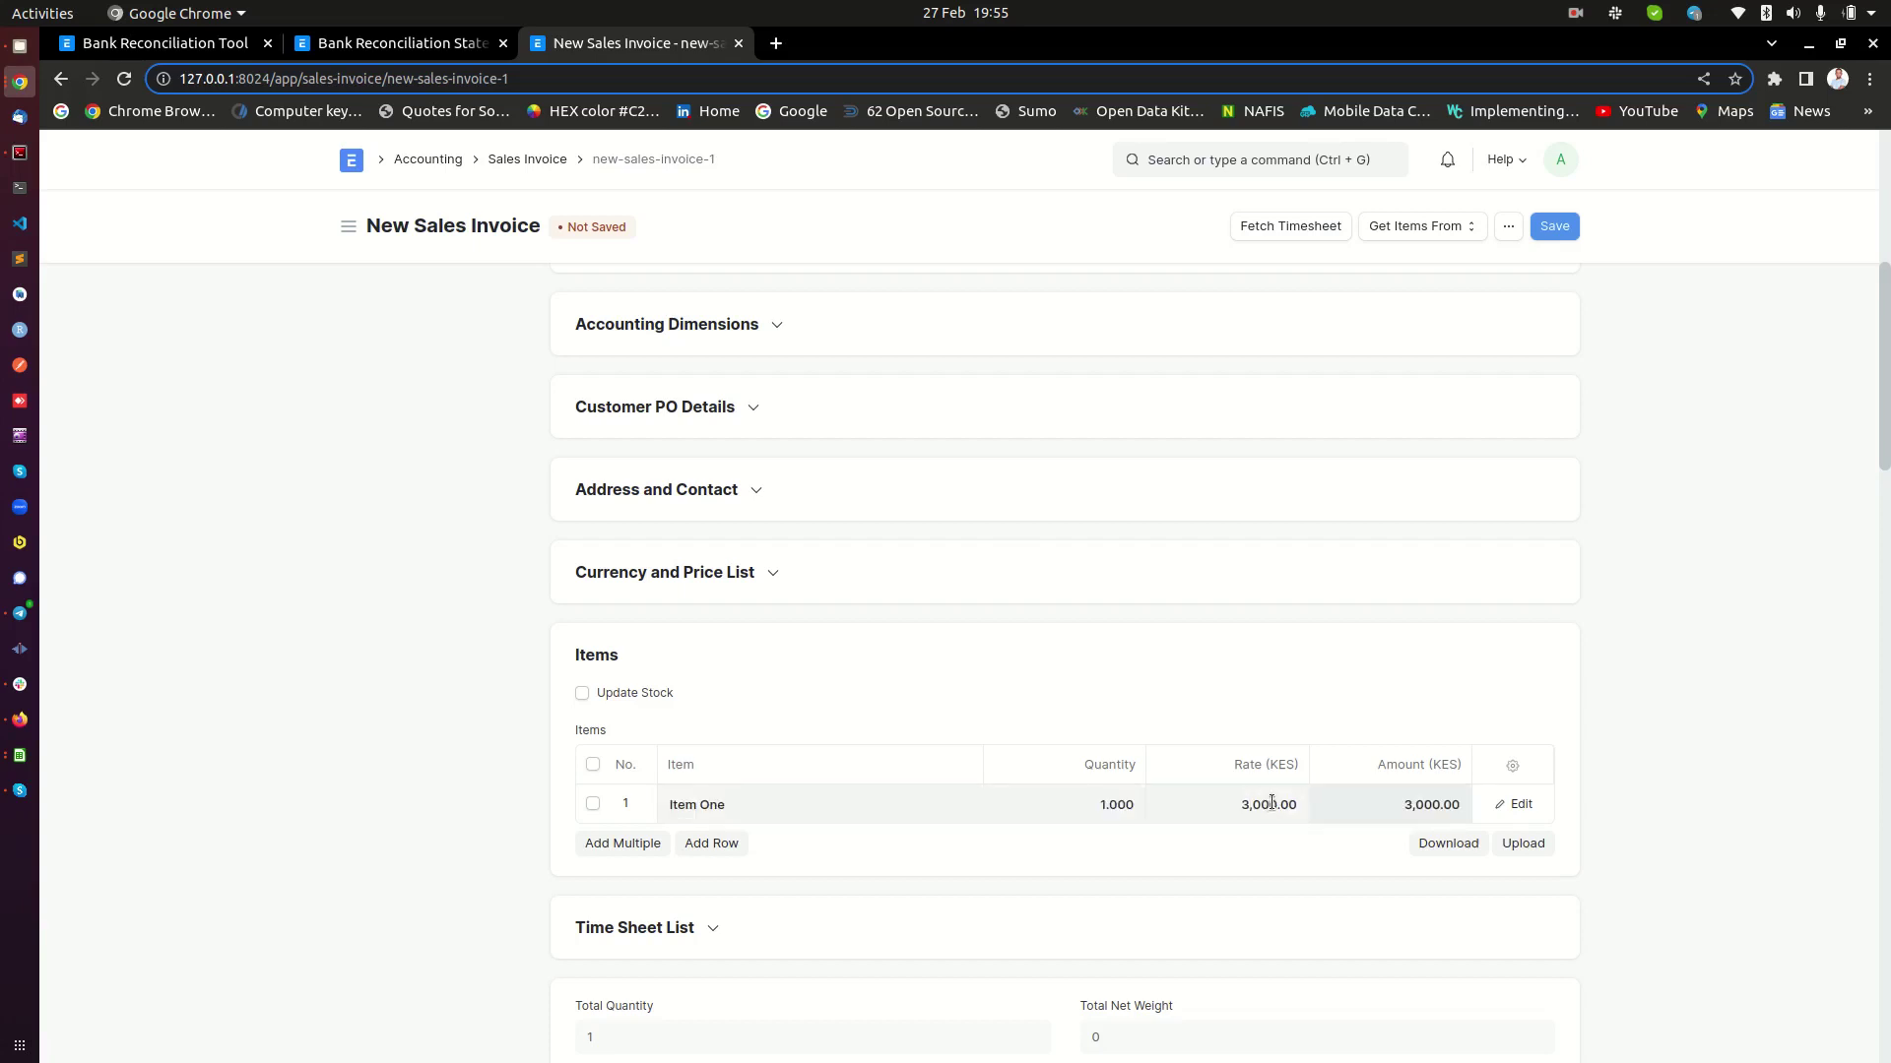
{"action": "double_click", "coordinate": [1268, 802]}
{"action": "type", "text": "3,500"}
{"action": "left_click", "coordinate": [1762, 566]}
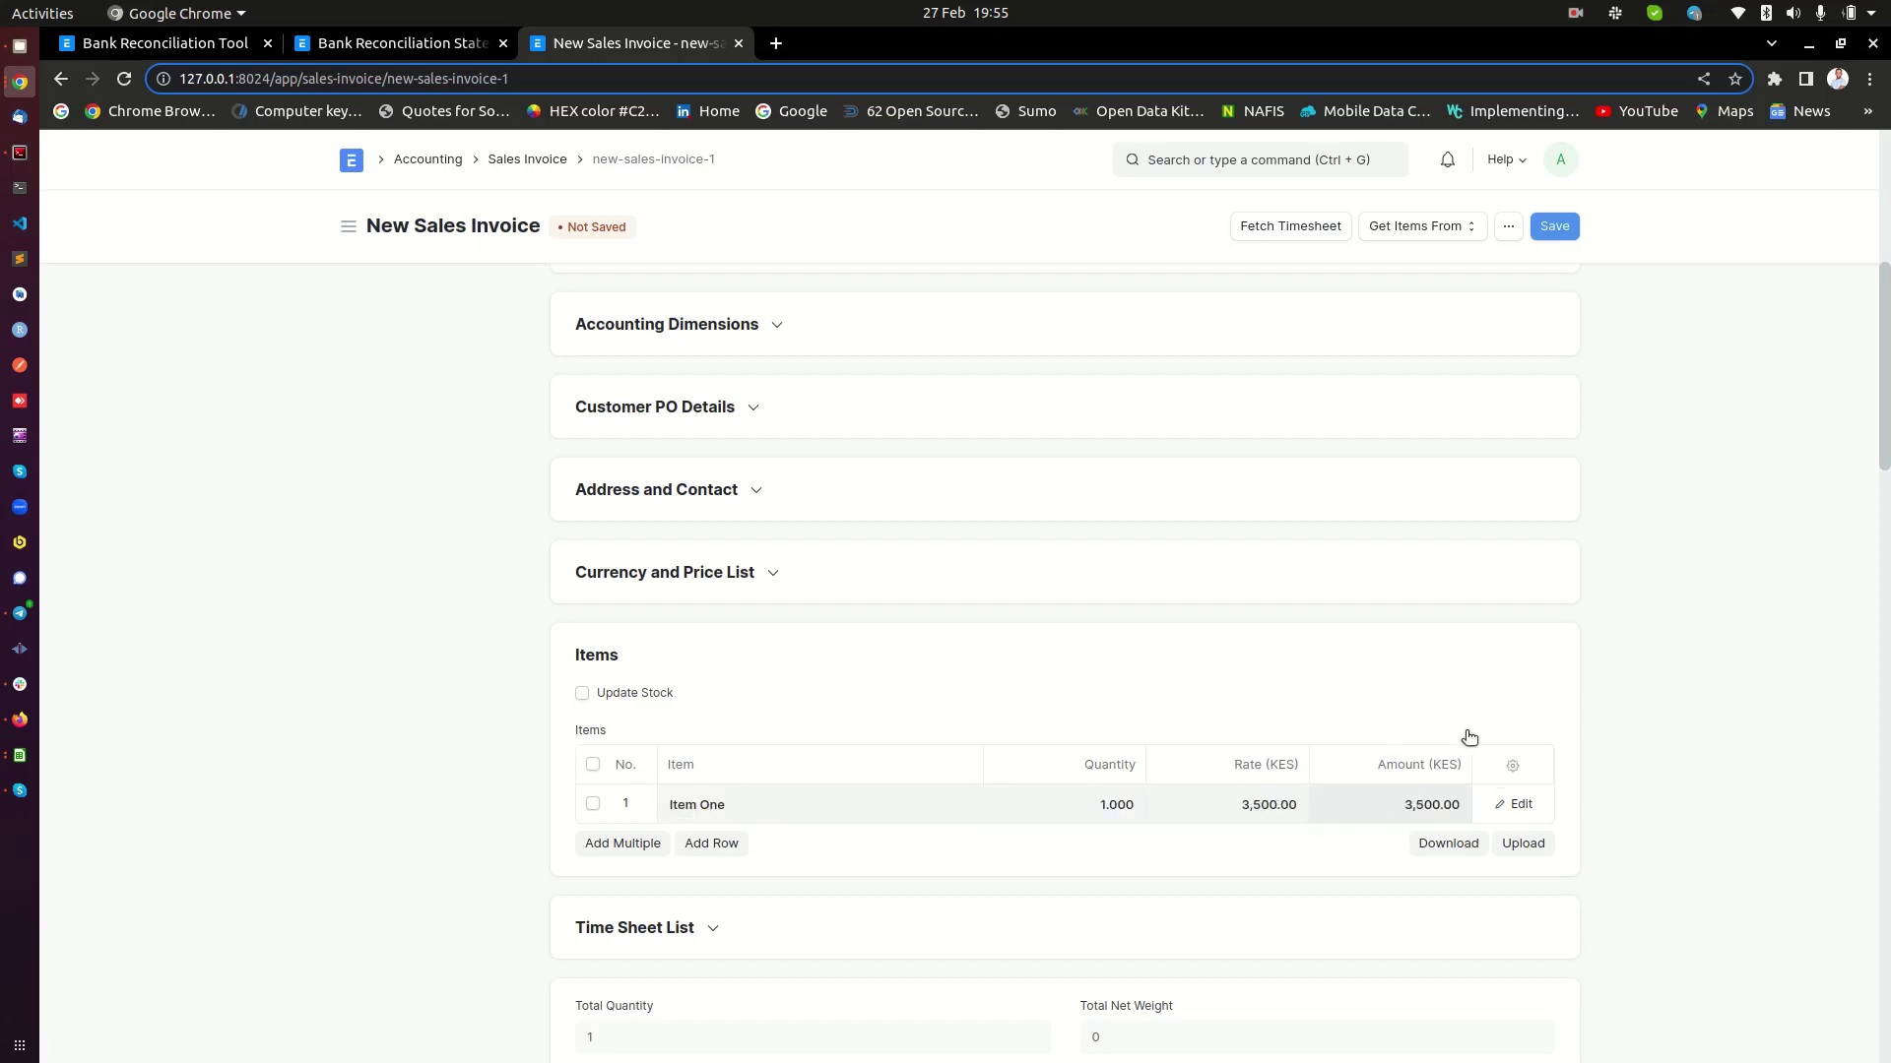
Save and submit the copy as SINV-23-00011
{"action": "left_click", "coordinate": [1568, 229]}
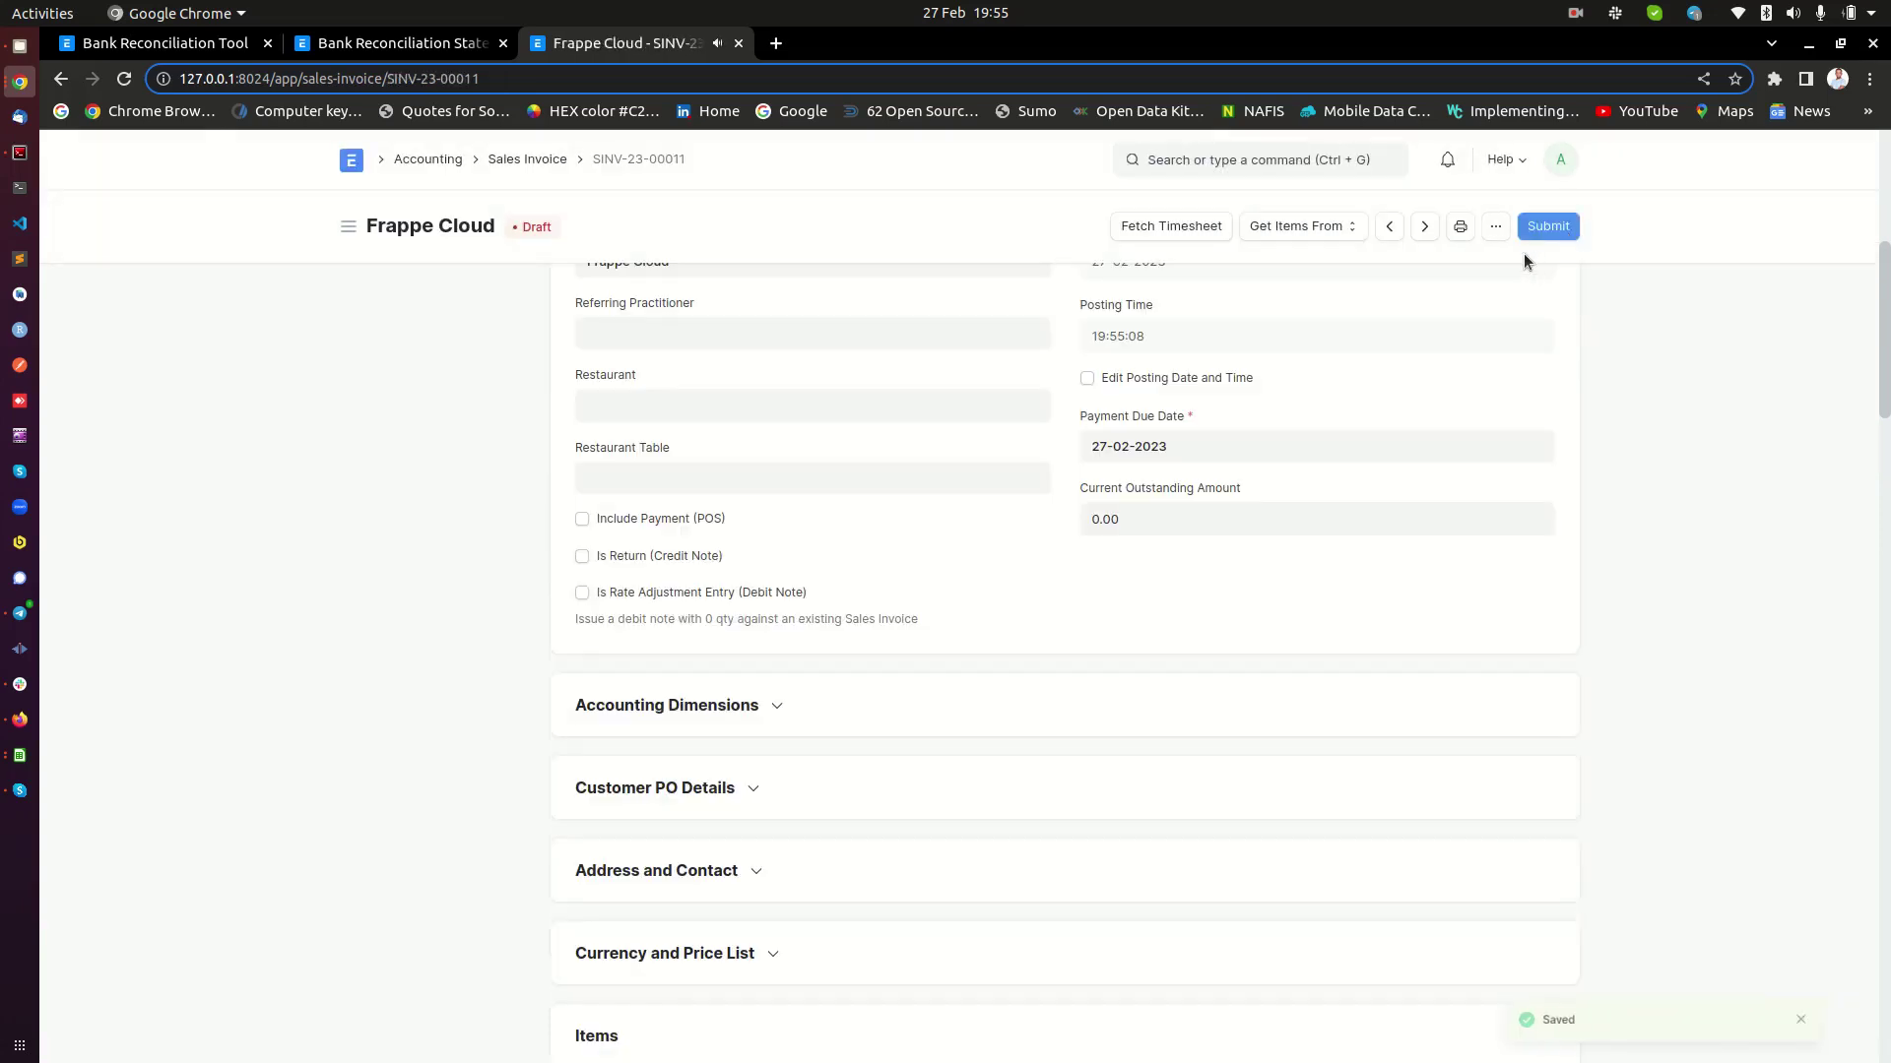
{"action": "key", "text": "ctrl+s"}
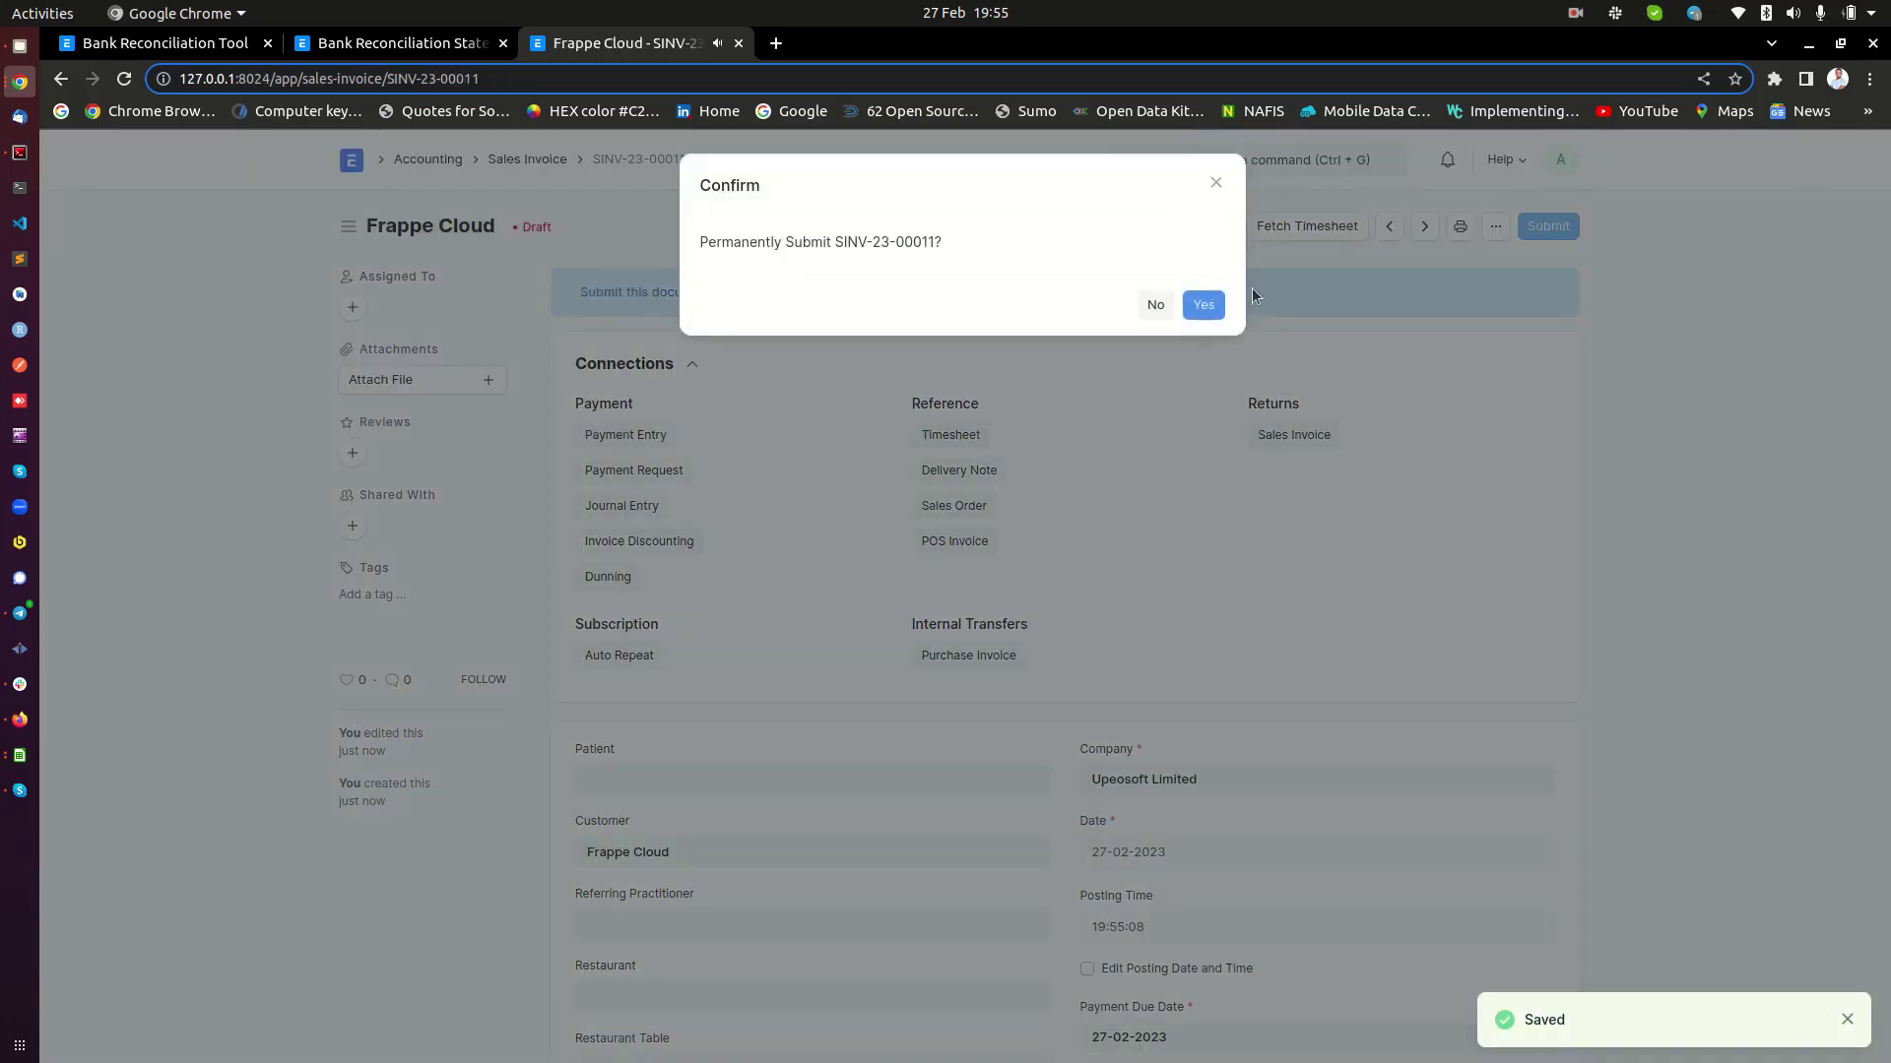
{"action": "left_click", "coordinate": [1200, 305]}
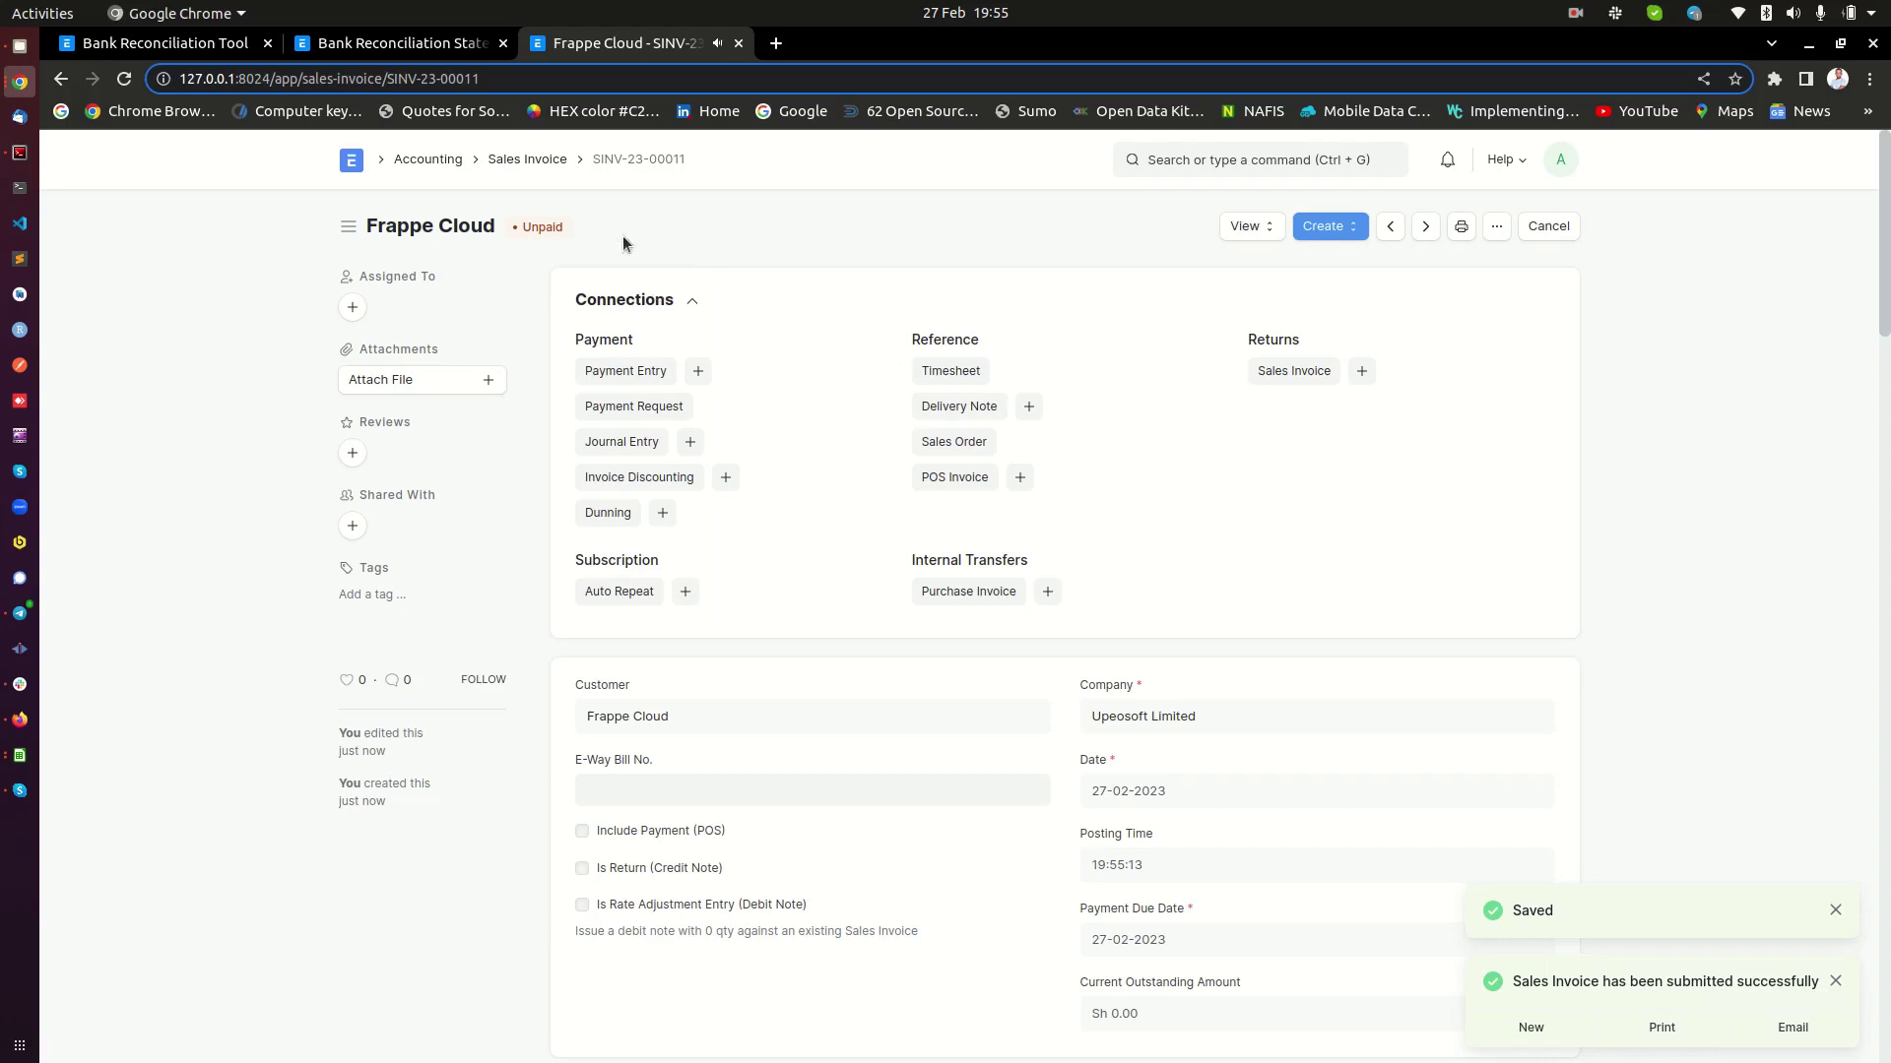
{"action": "left_click", "coordinate": [1349, 223]}
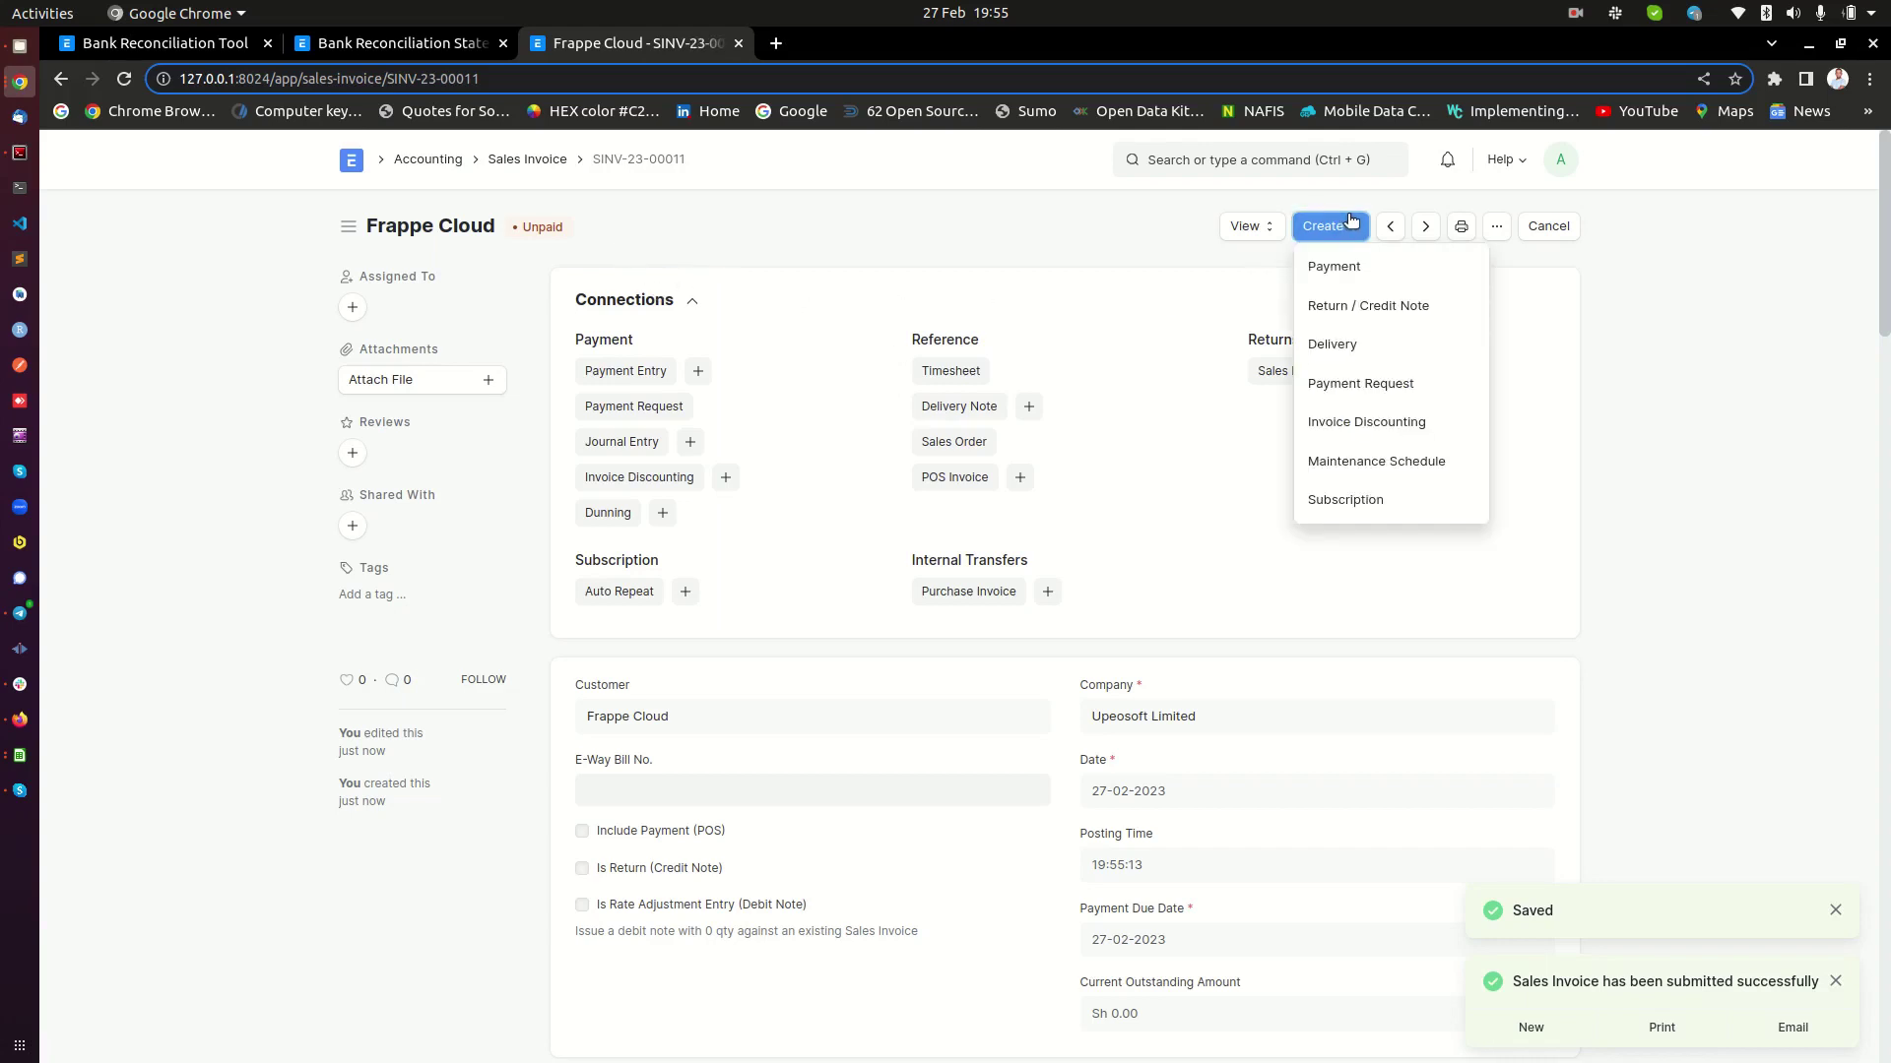
Create a payment entry from the invoice with Mode of Payment set to Cheque
{"action": "left_click", "coordinate": [1349, 266]}
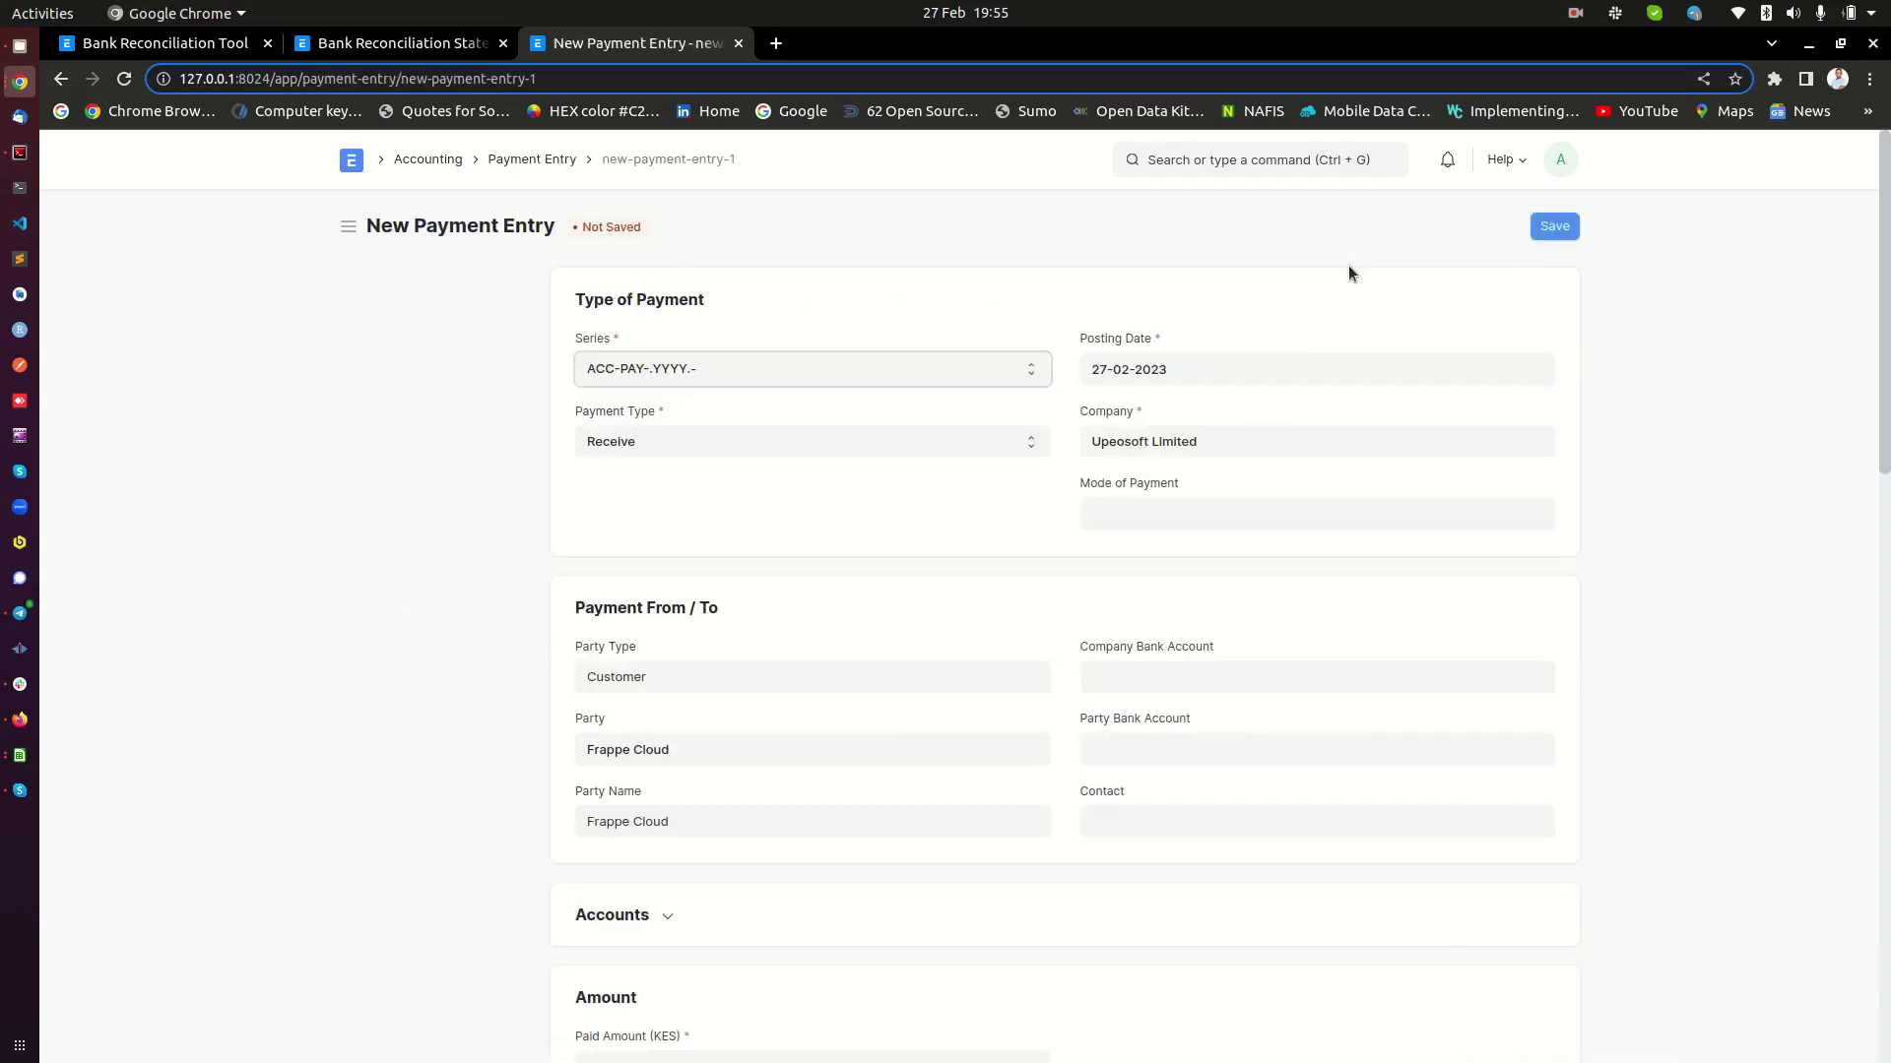
{"action": "left_click", "coordinate": [1137, 509]}
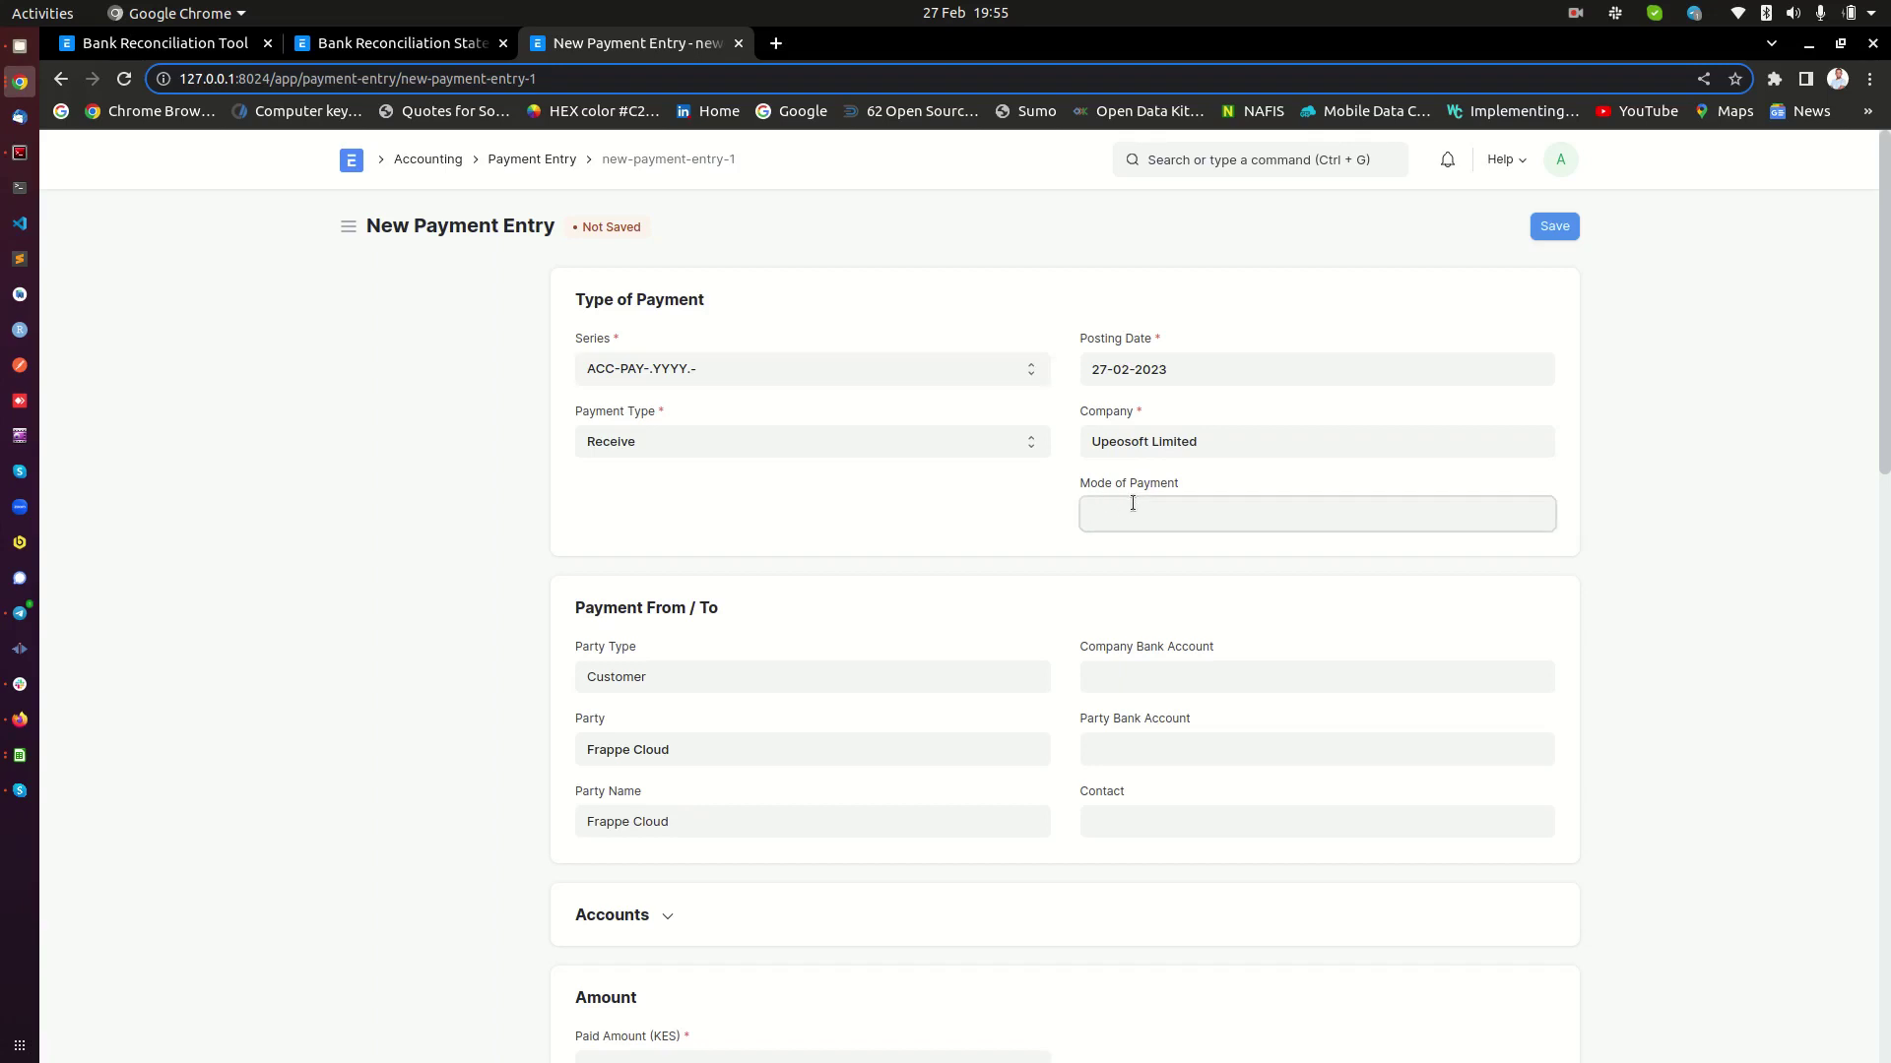
{"action": "left_click", "coordinate": [1131, 642]}
{"action": "left_click", "coordinate": [1562, 220]}
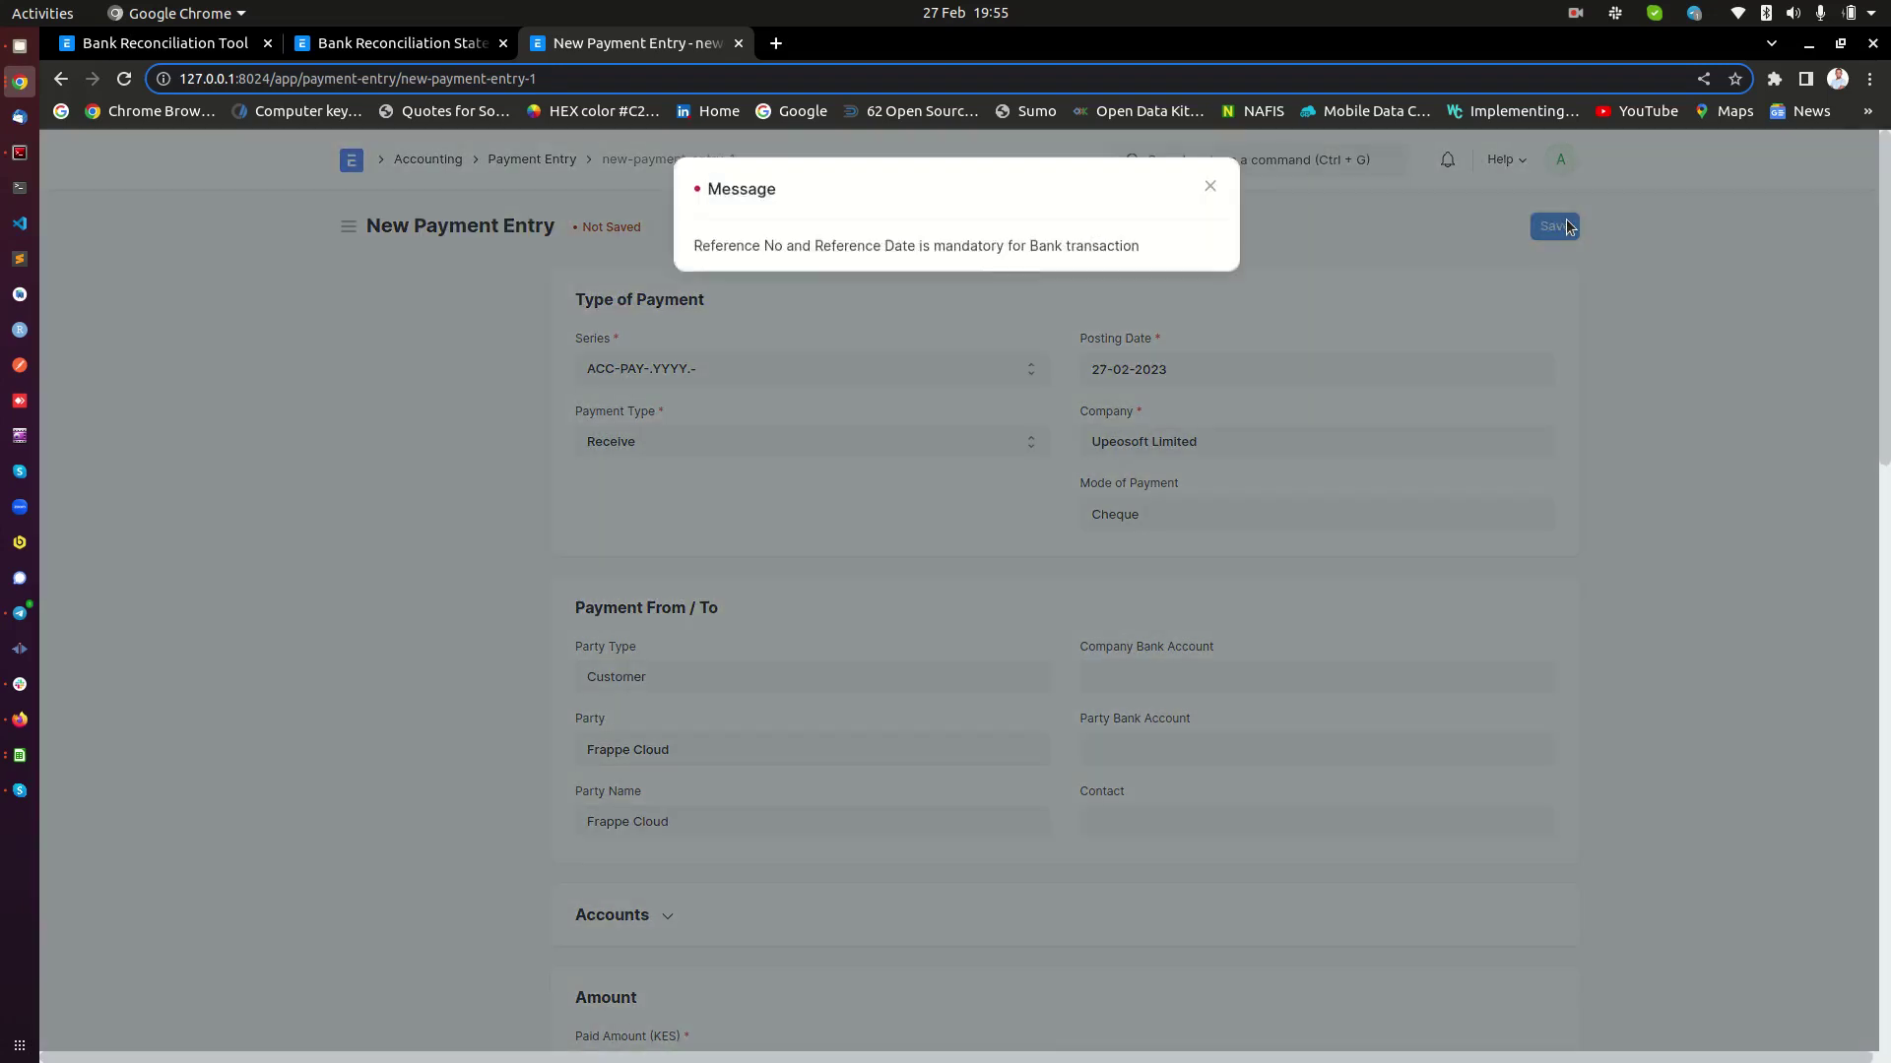
{"action": "left_click", "coordinate": [1216, 186]}
Add a cheque reference number dated 27-02-2023 and save the payment entry
{"action": "scroll", "coordinate": [770, 555], "scroll_direction": "down", "scroll_amount": 15}
{"action": "scroll", "coordinate": [765, 621], "scroll_direction": "down", "scroll_amount": 3}
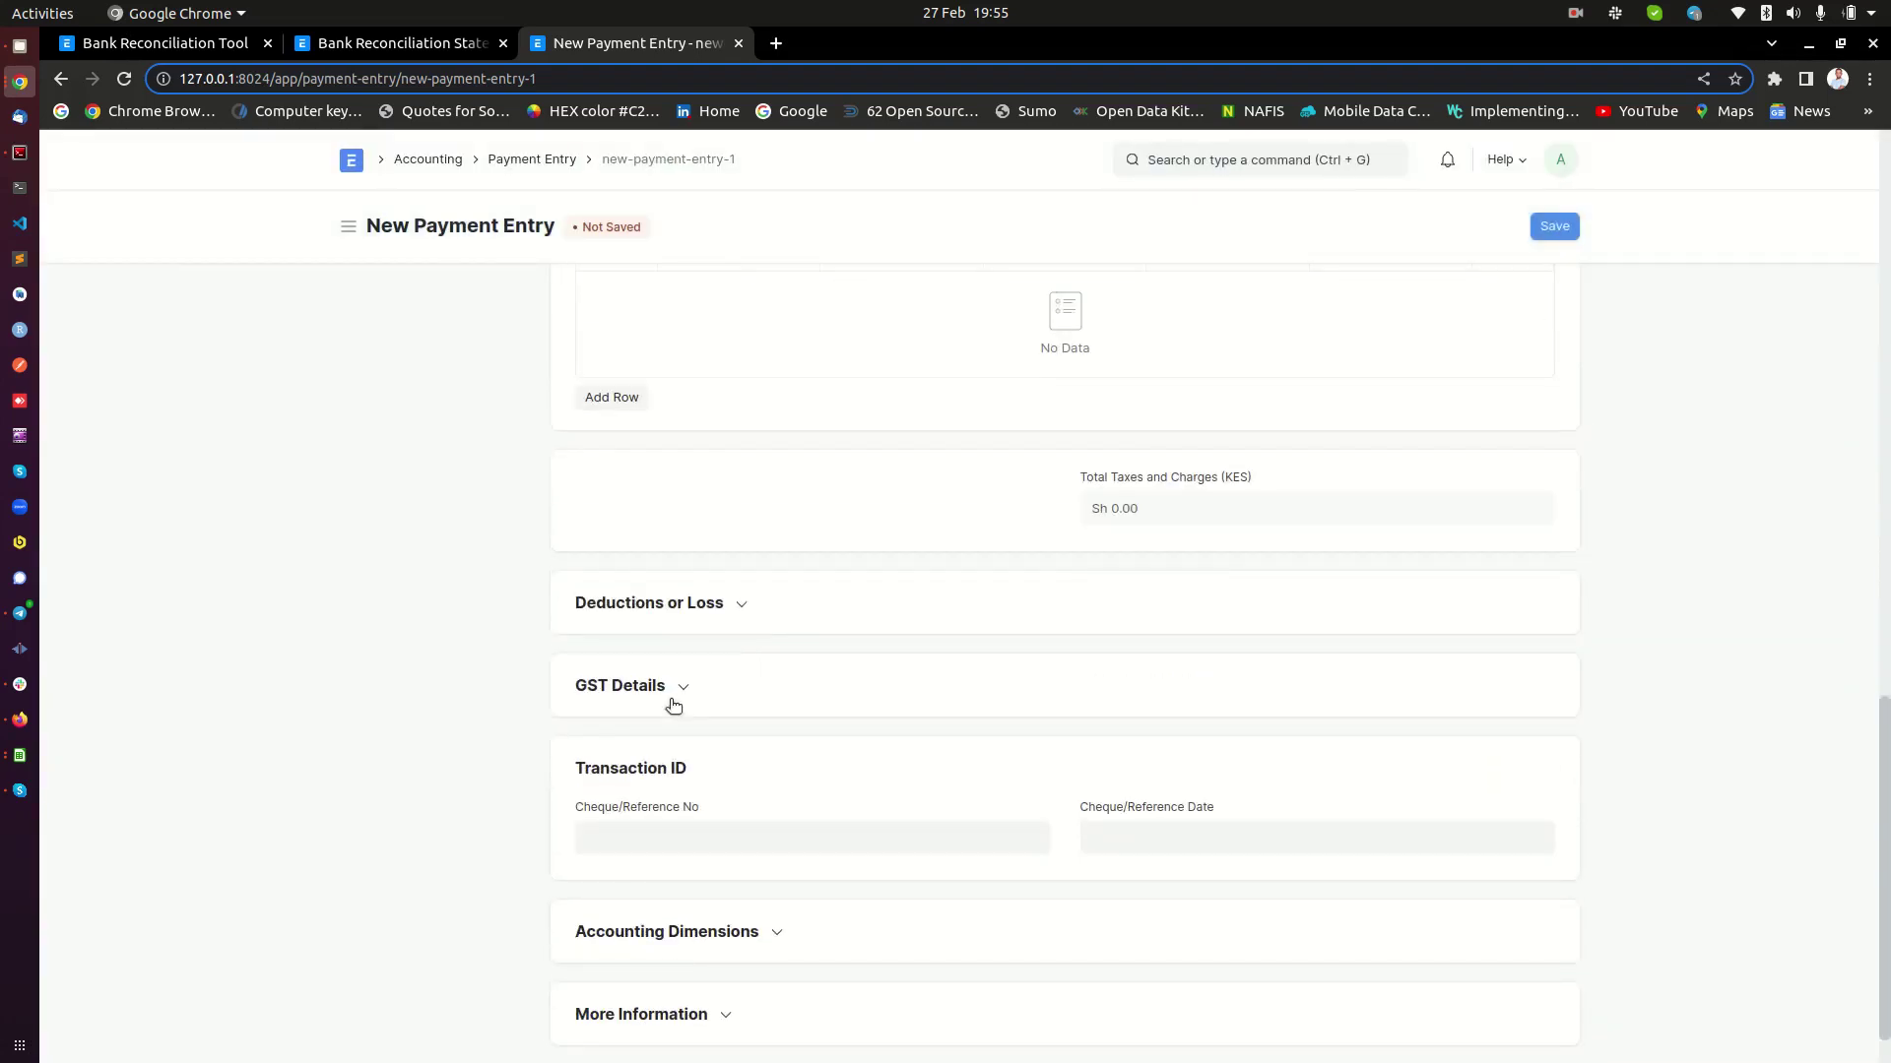
{"action": "left_click", "coordinate": [648, 773]}
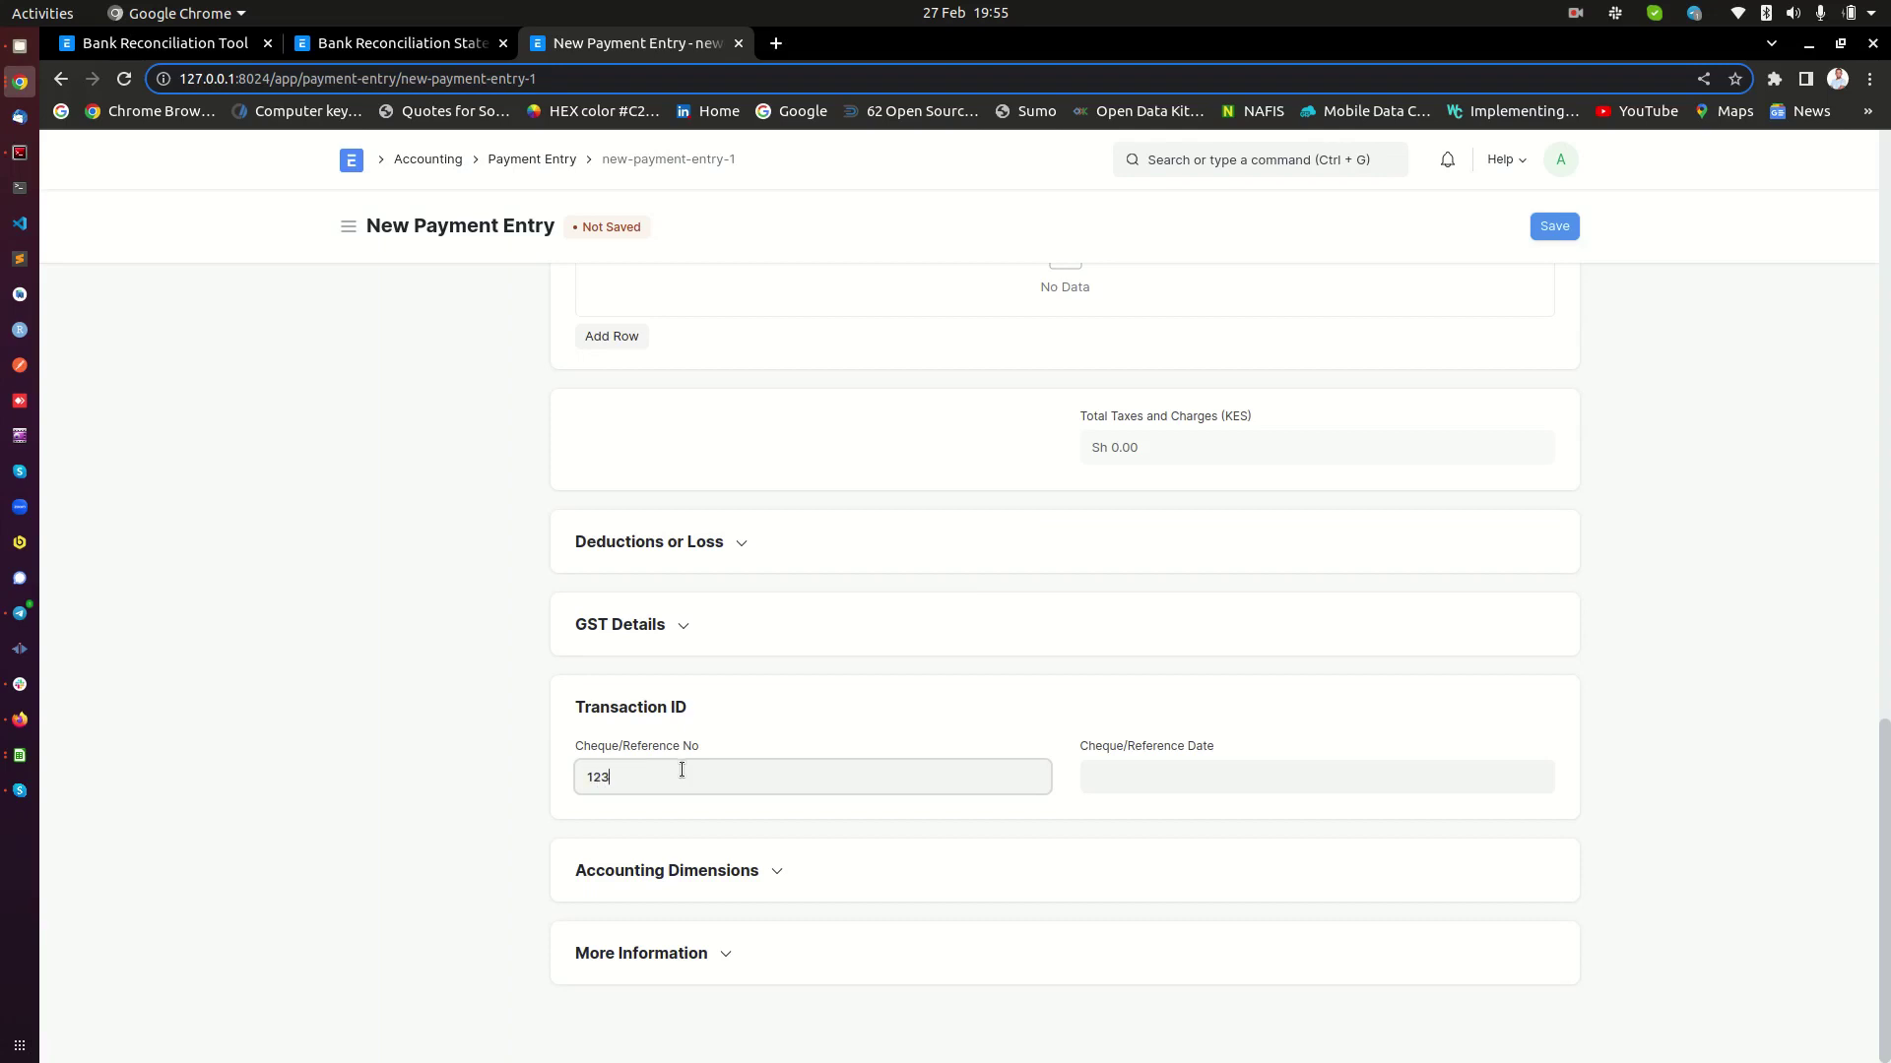
{"action": "left_click", "coordinate": [1143, 771]}
{"action": "left_click", "coordinate": [1137, 1019]}
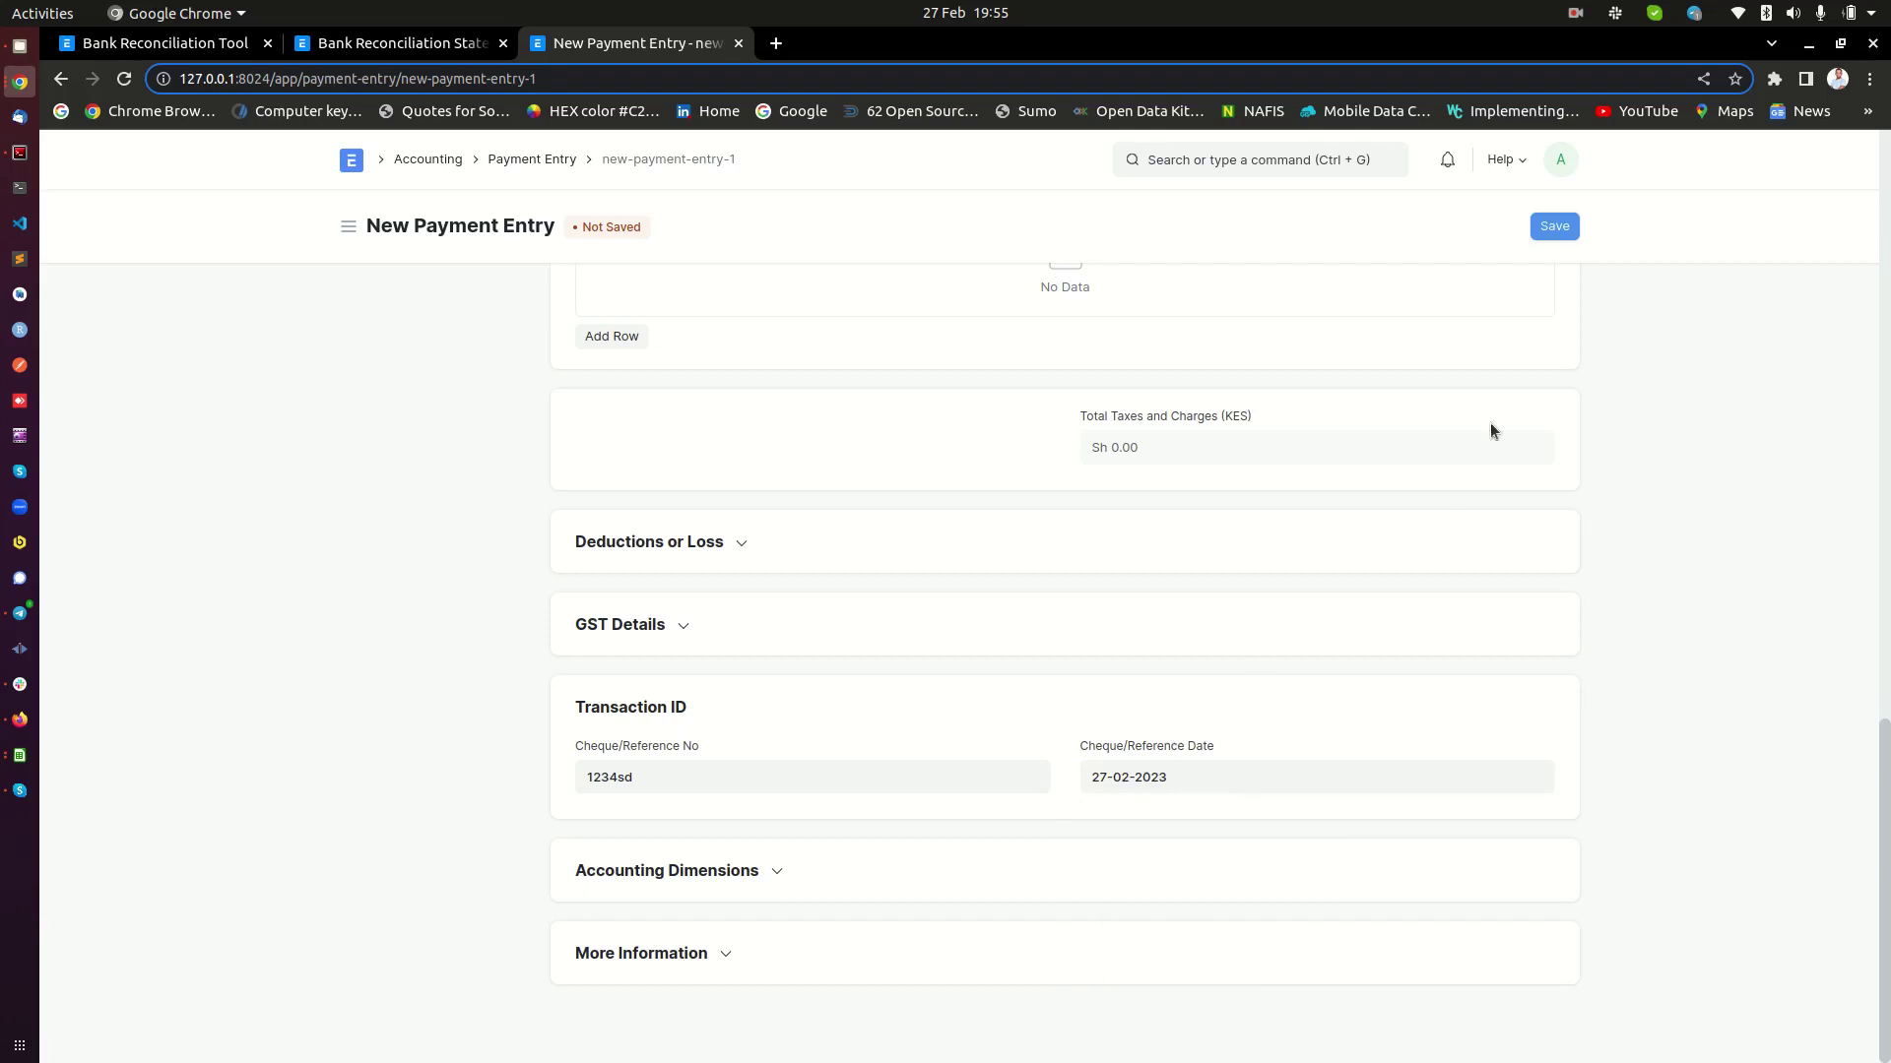
{"action": "left_click", "coordinate": [1555, 227]}
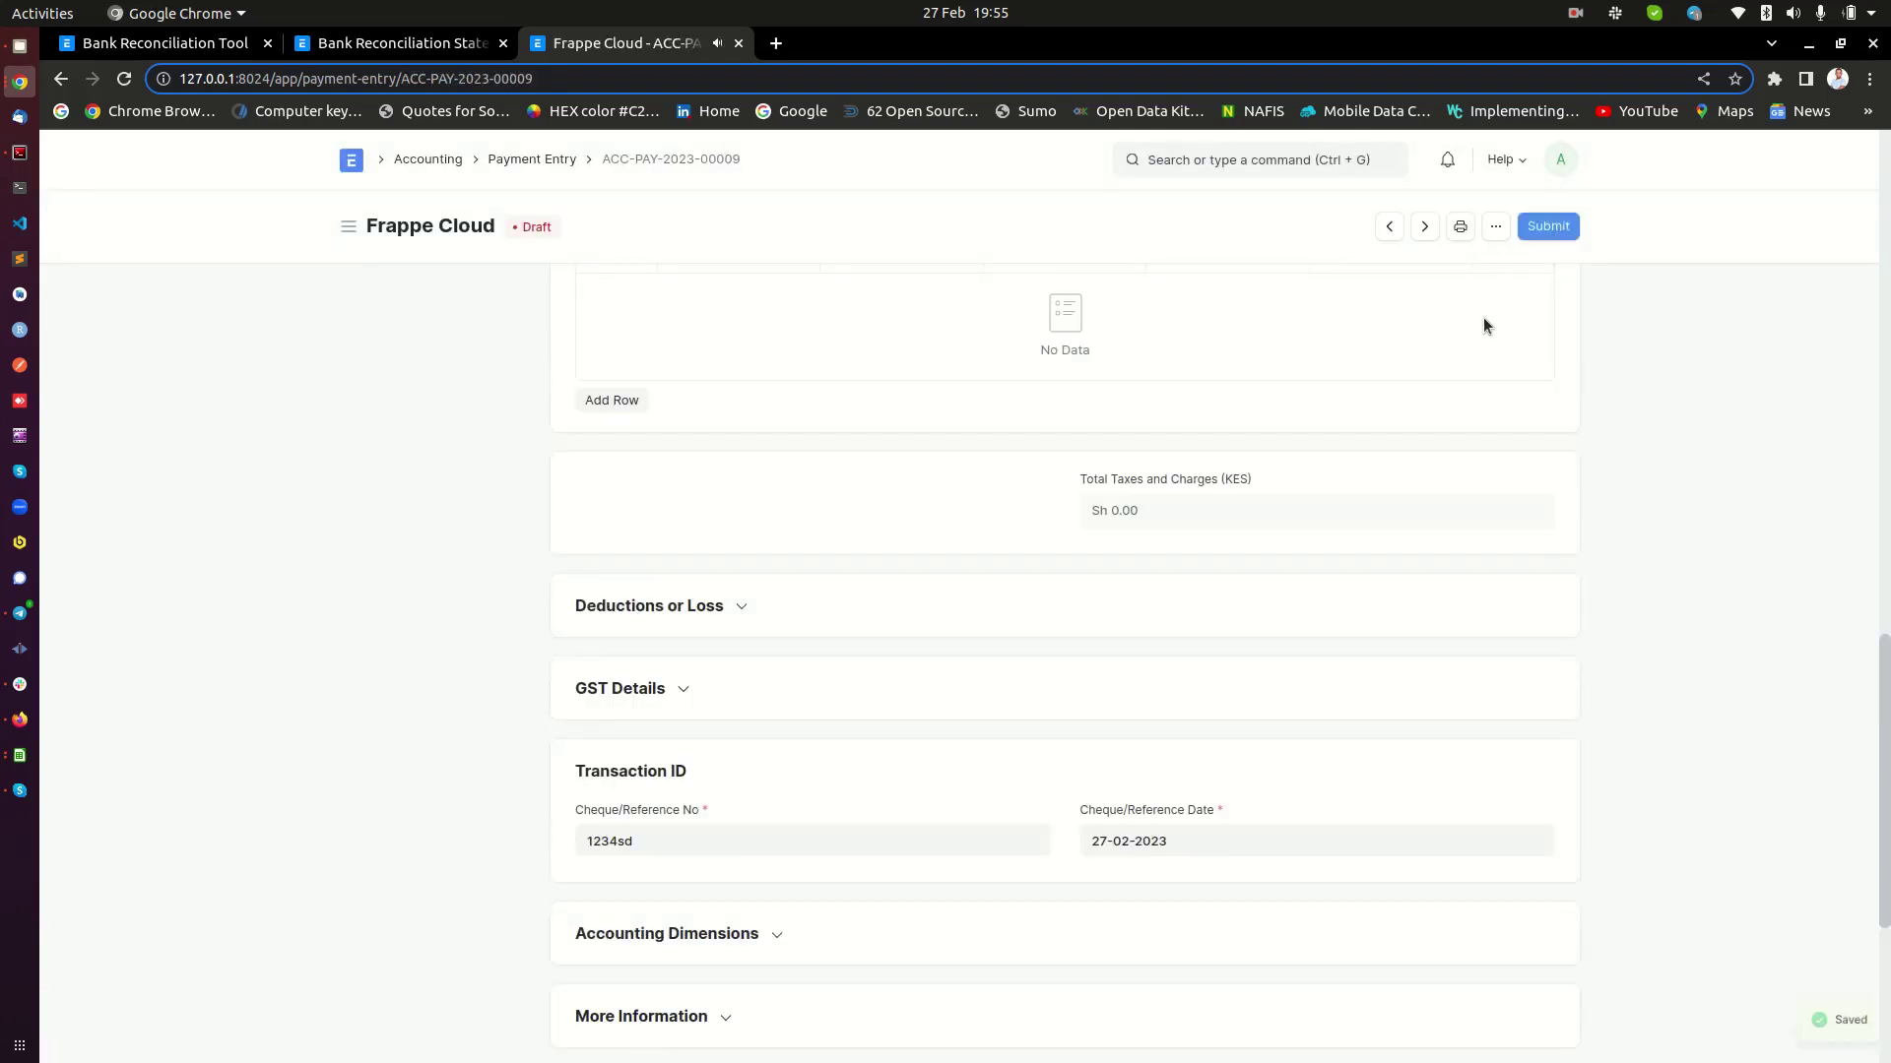
{"action": "left_click", "coordinate": [1105, 579]}
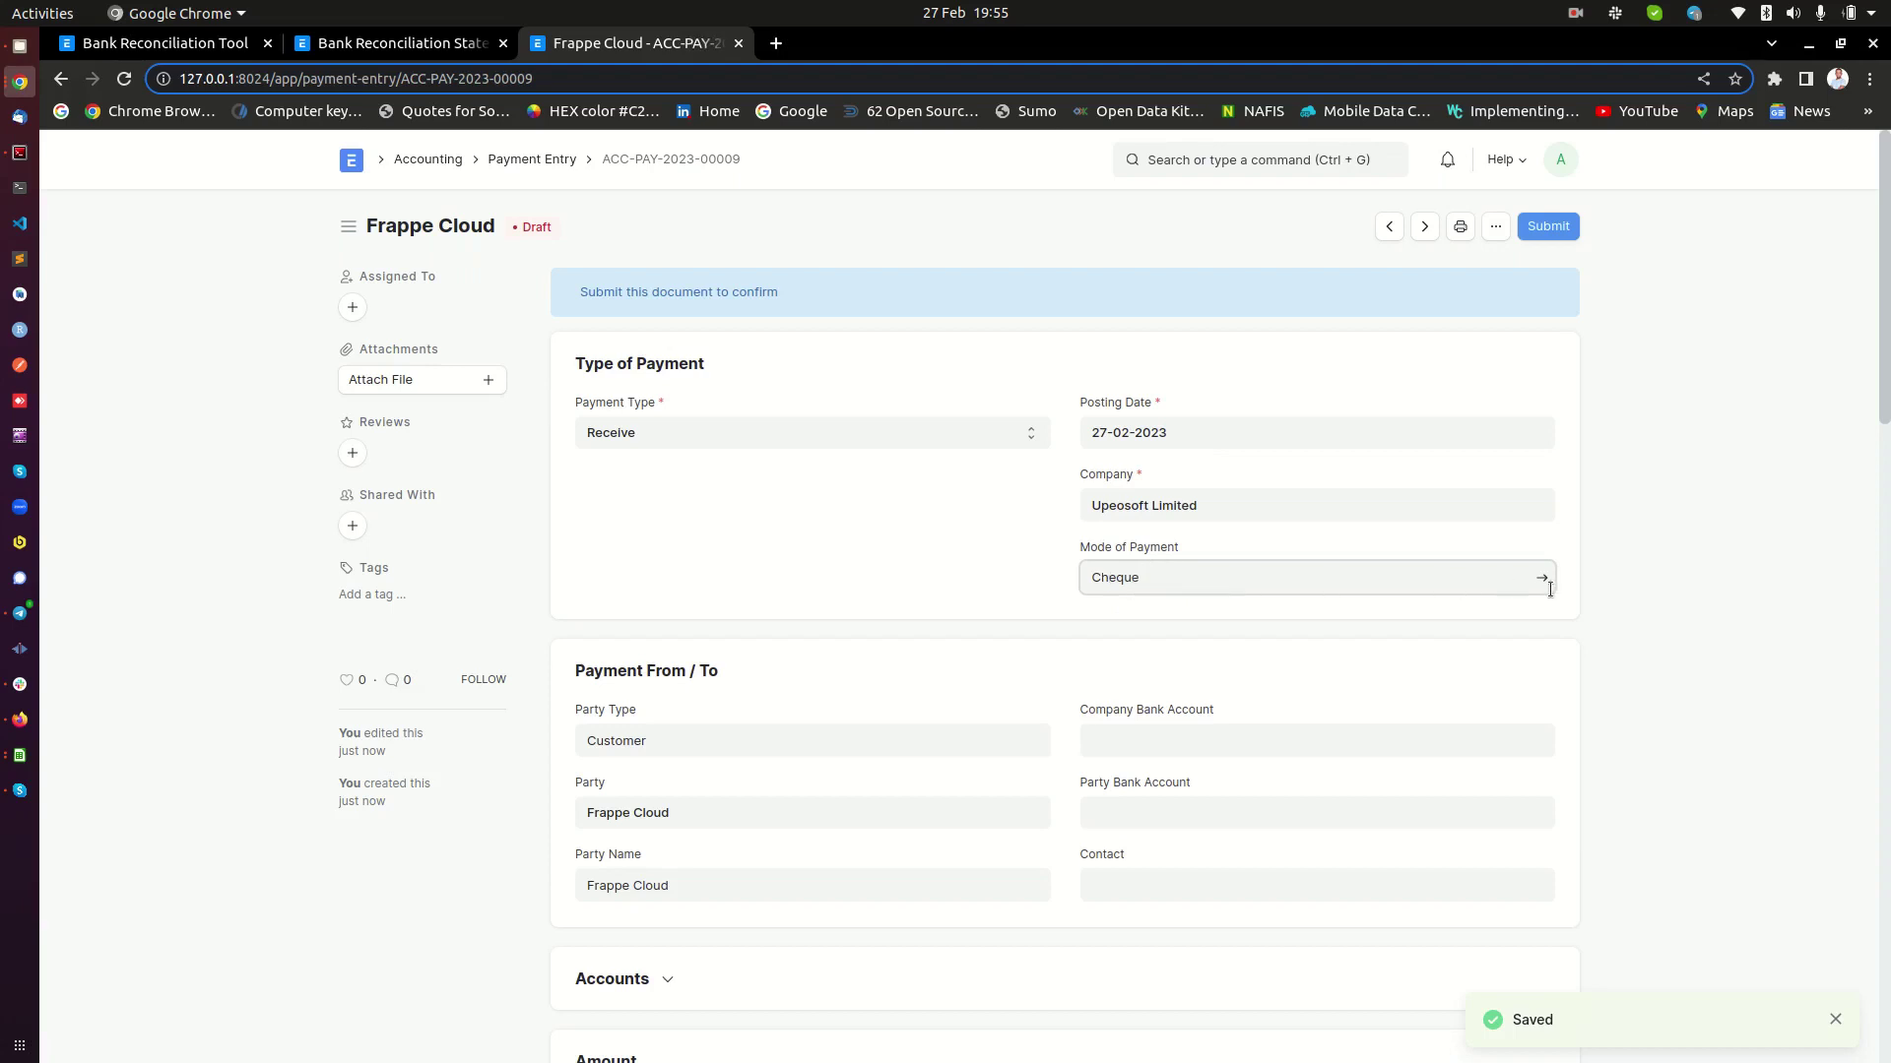
Check the Cheque mode's default account, submit ACC-PAY-2023-00009, and return to the reconciliation report
{"action": "left_click", "coordinate": [1542, 577]}
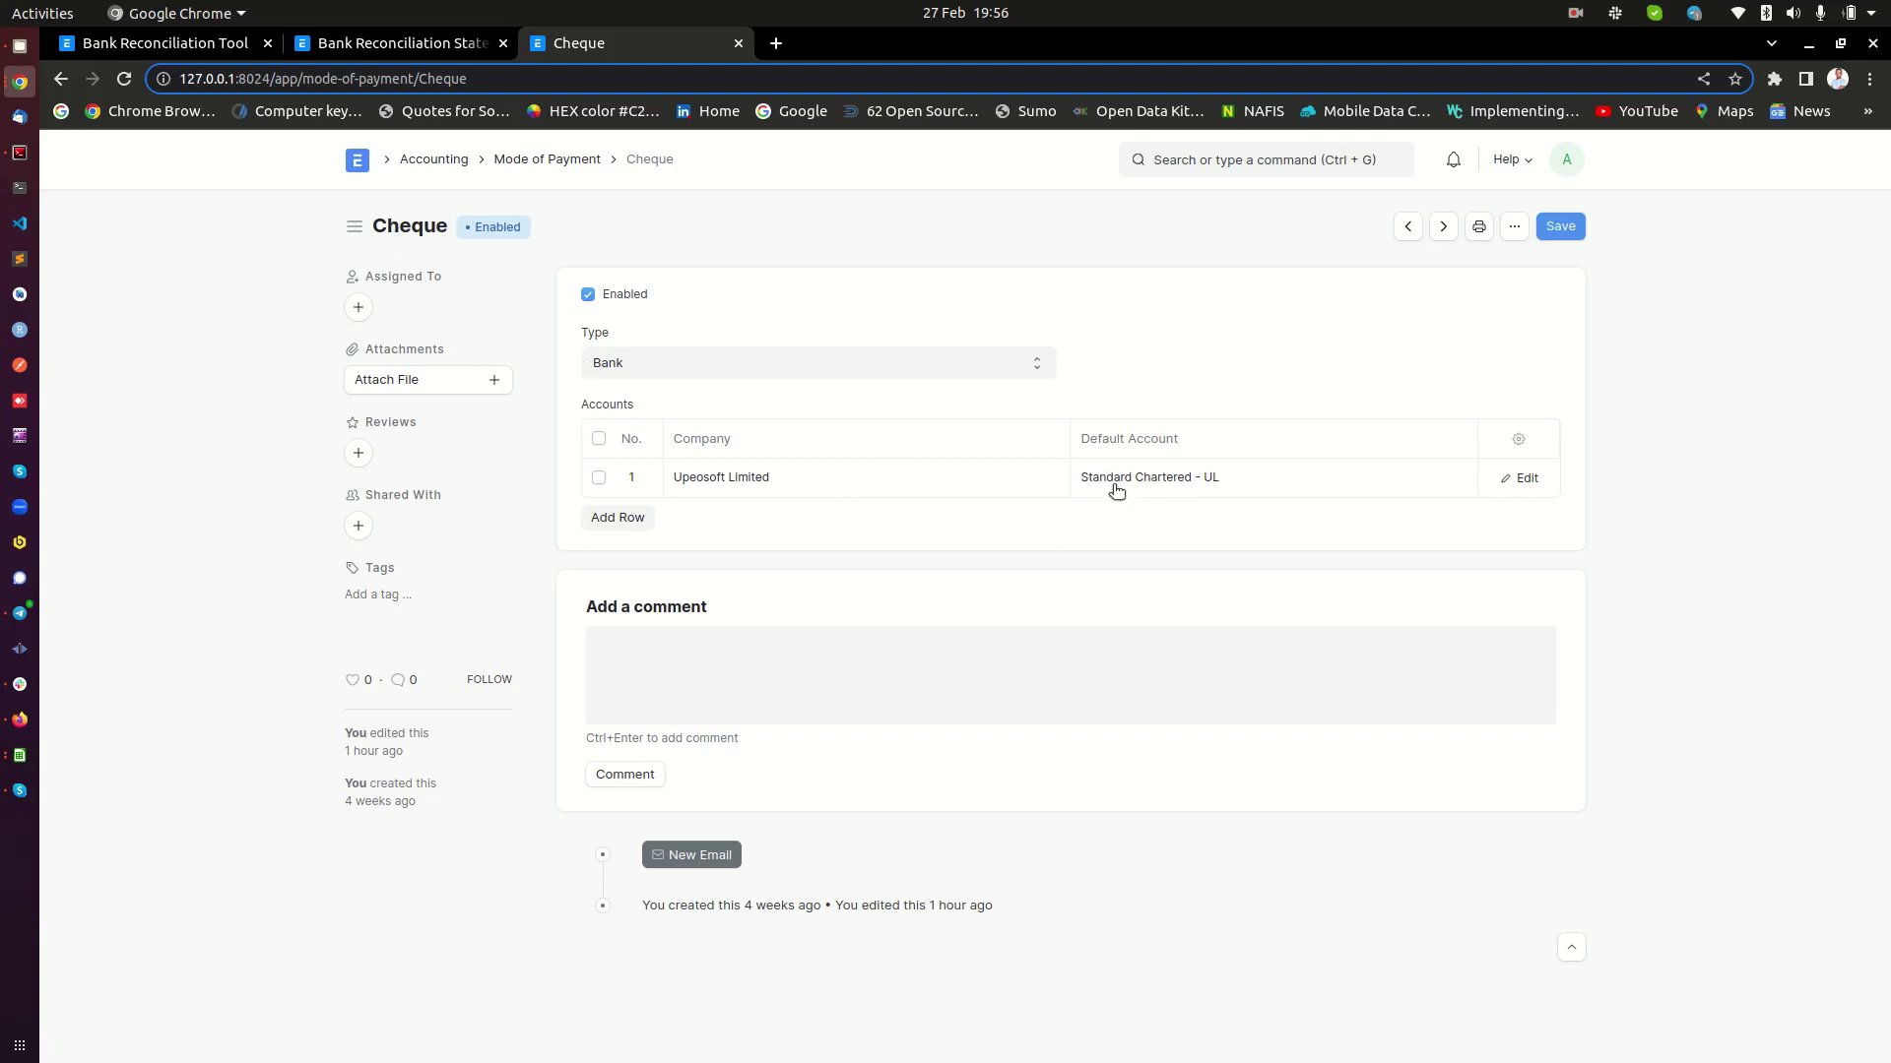
{"action": "key", "text": "alt+Left"}
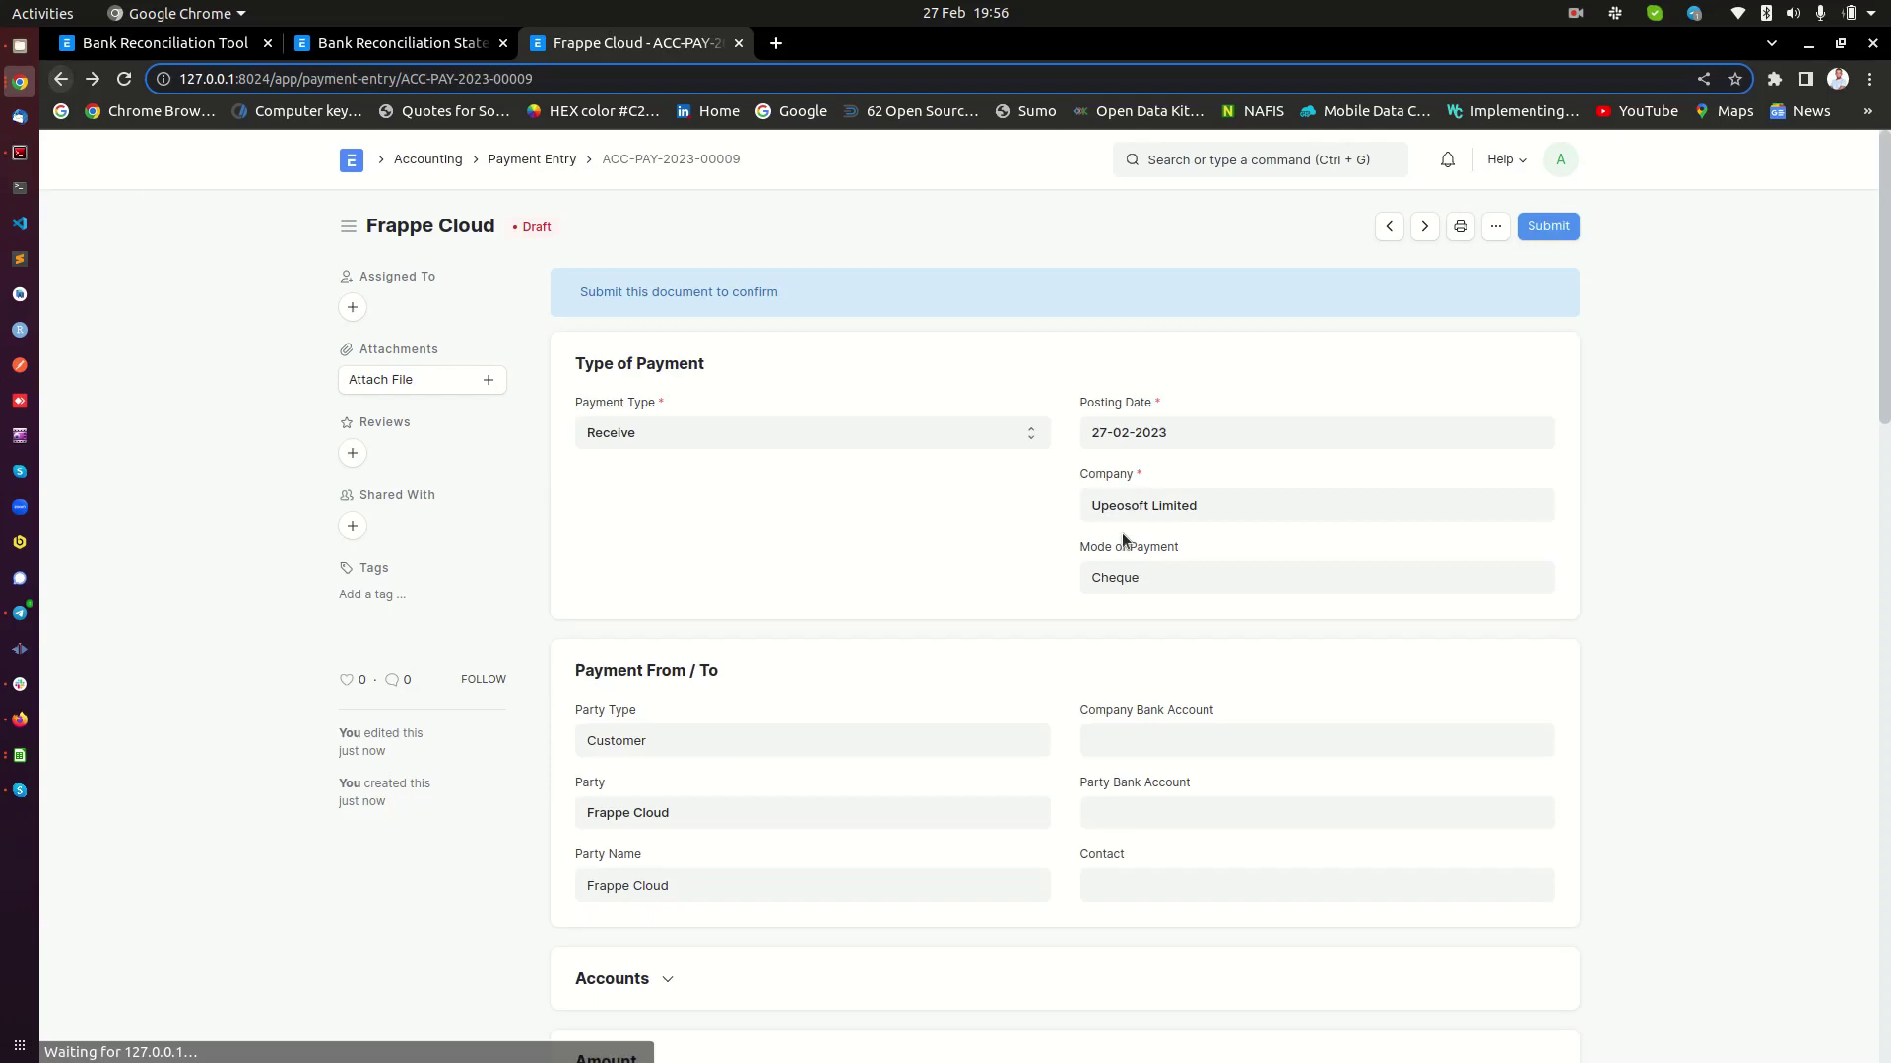
{"action": "left_click", "coordinate": [1567, 225]}
{"action": "left_click", "coordinate": [1197, 309]}
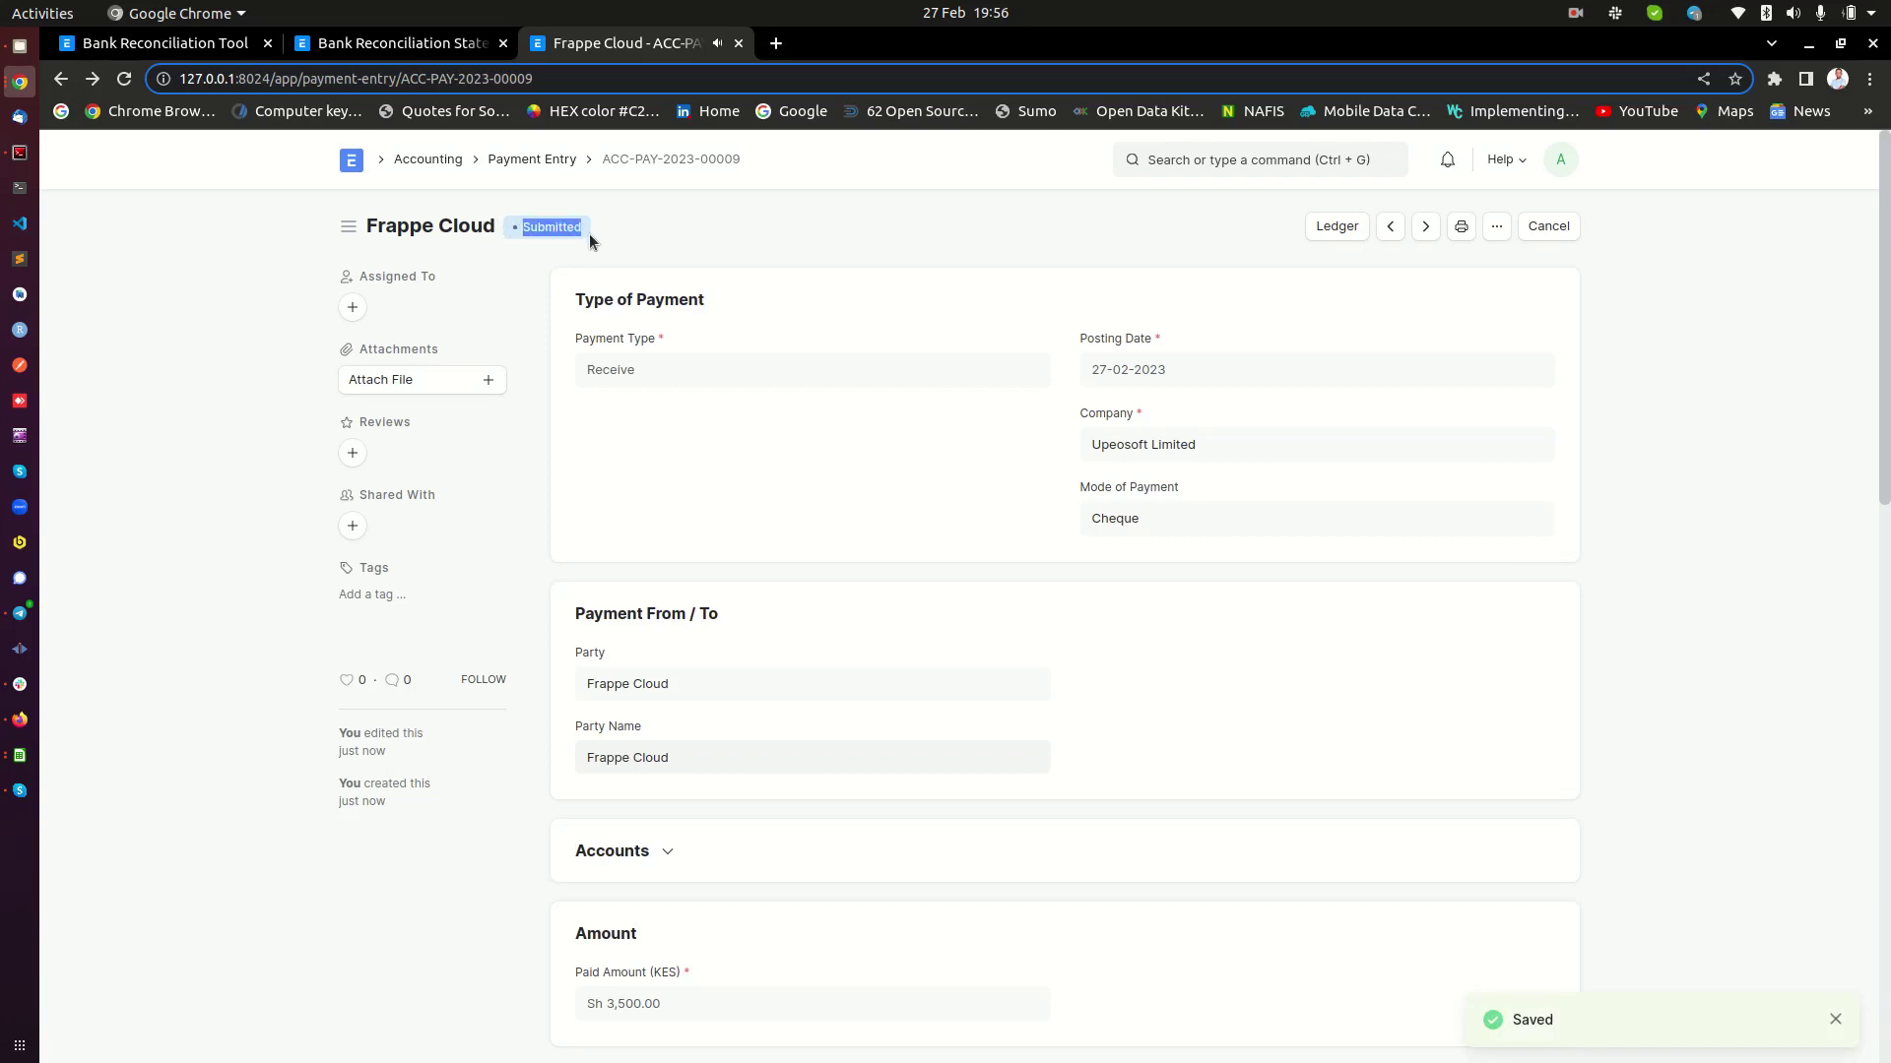
{"action": "left_click", "coordinate": [433, 43]}
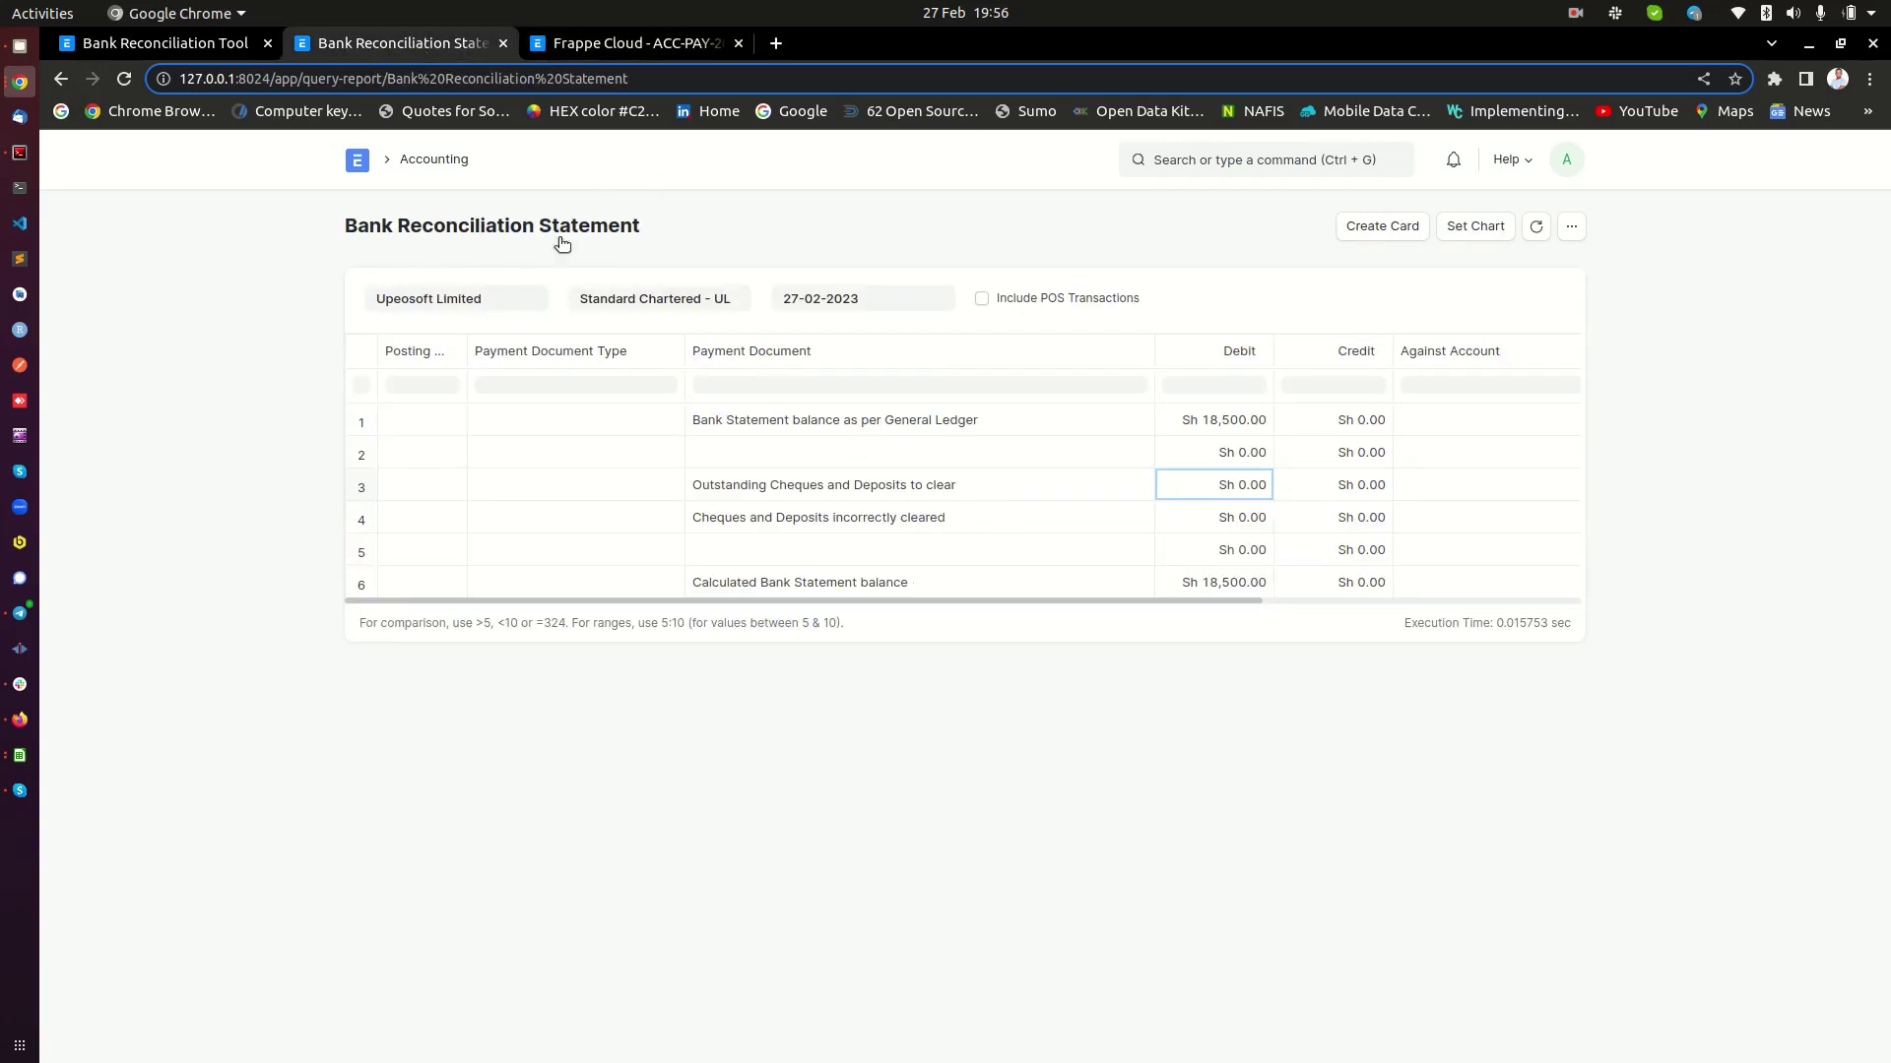
Refresh the Bank Reconciliation Statement and rearrange and widen its Payment Document column
{"action": "left_click", "coordinate": [1536, 228]}
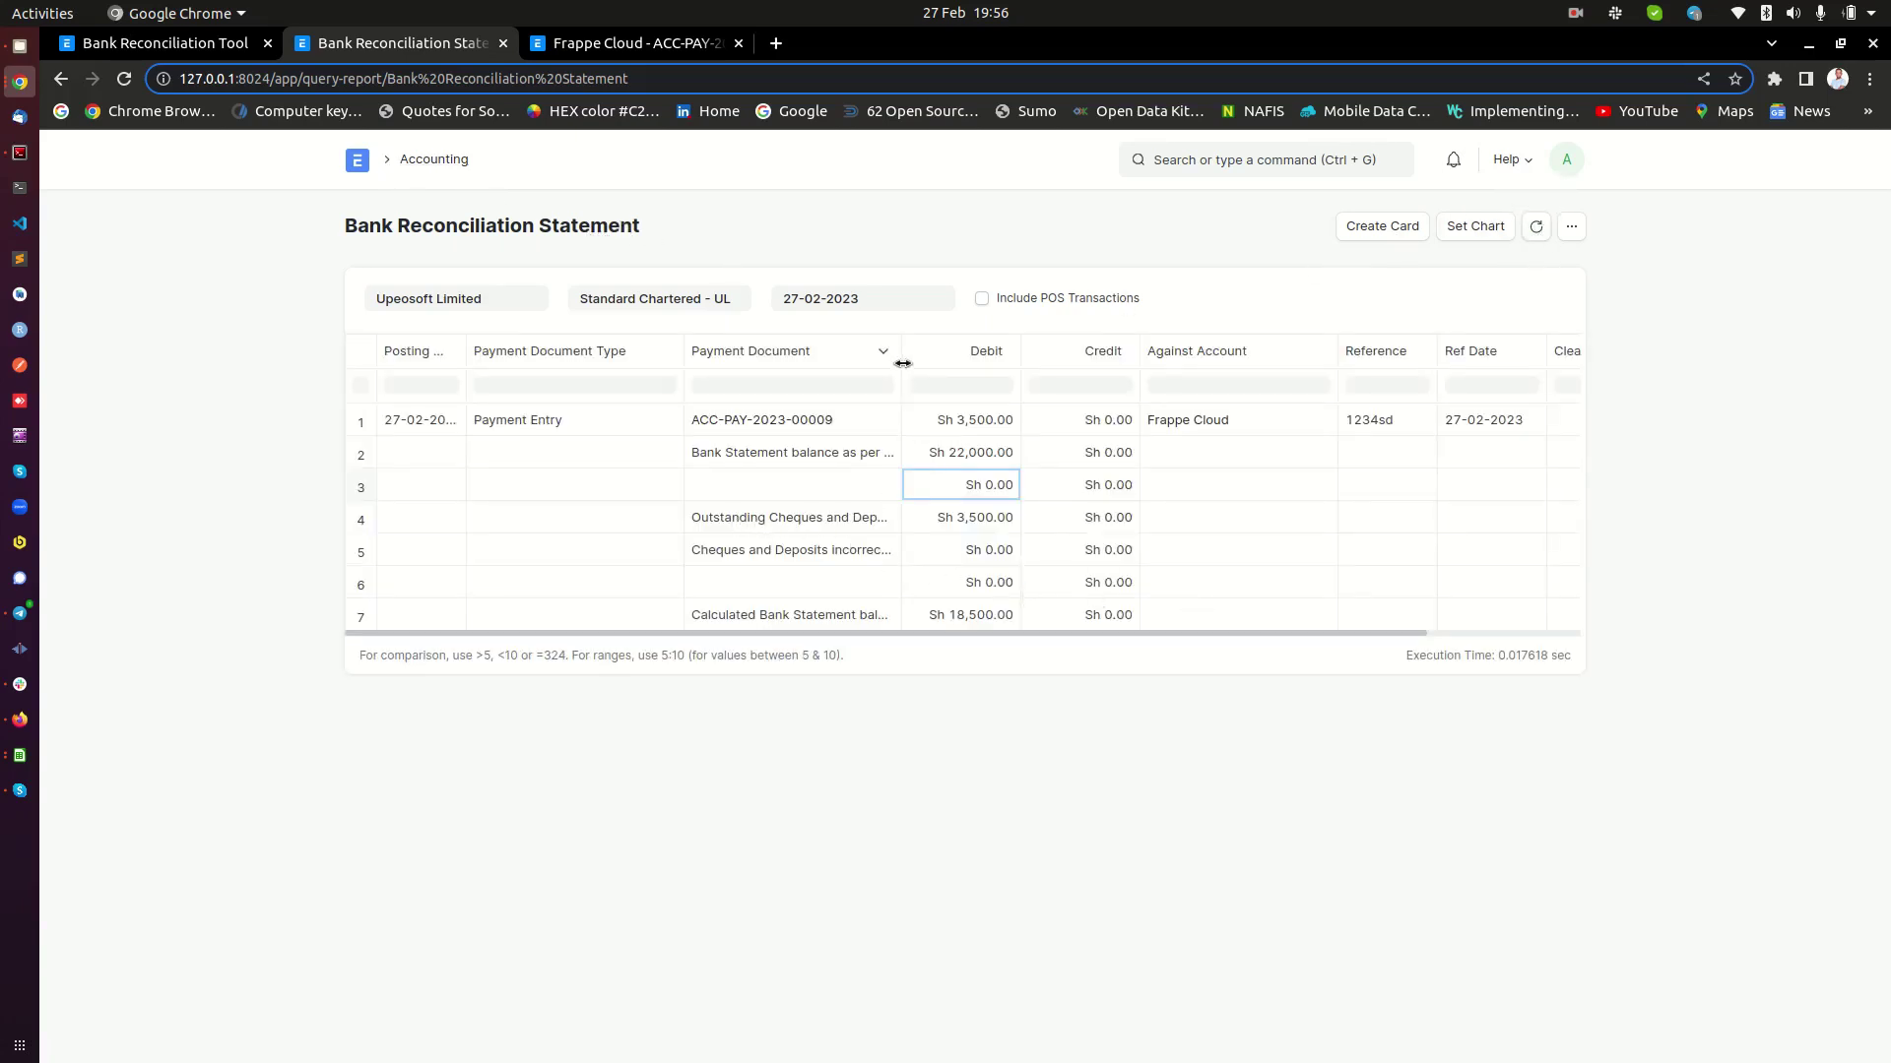
{"action": "mouse_move", "coordinate": [898, 358]}
{"action": "left_mouse_down"}
{"action": "mouse_move", "coordinate": [920, 354]}
{"action": "mouse_move", "coordinate": [900, 353]}
{"action": "left_mouse_up"}
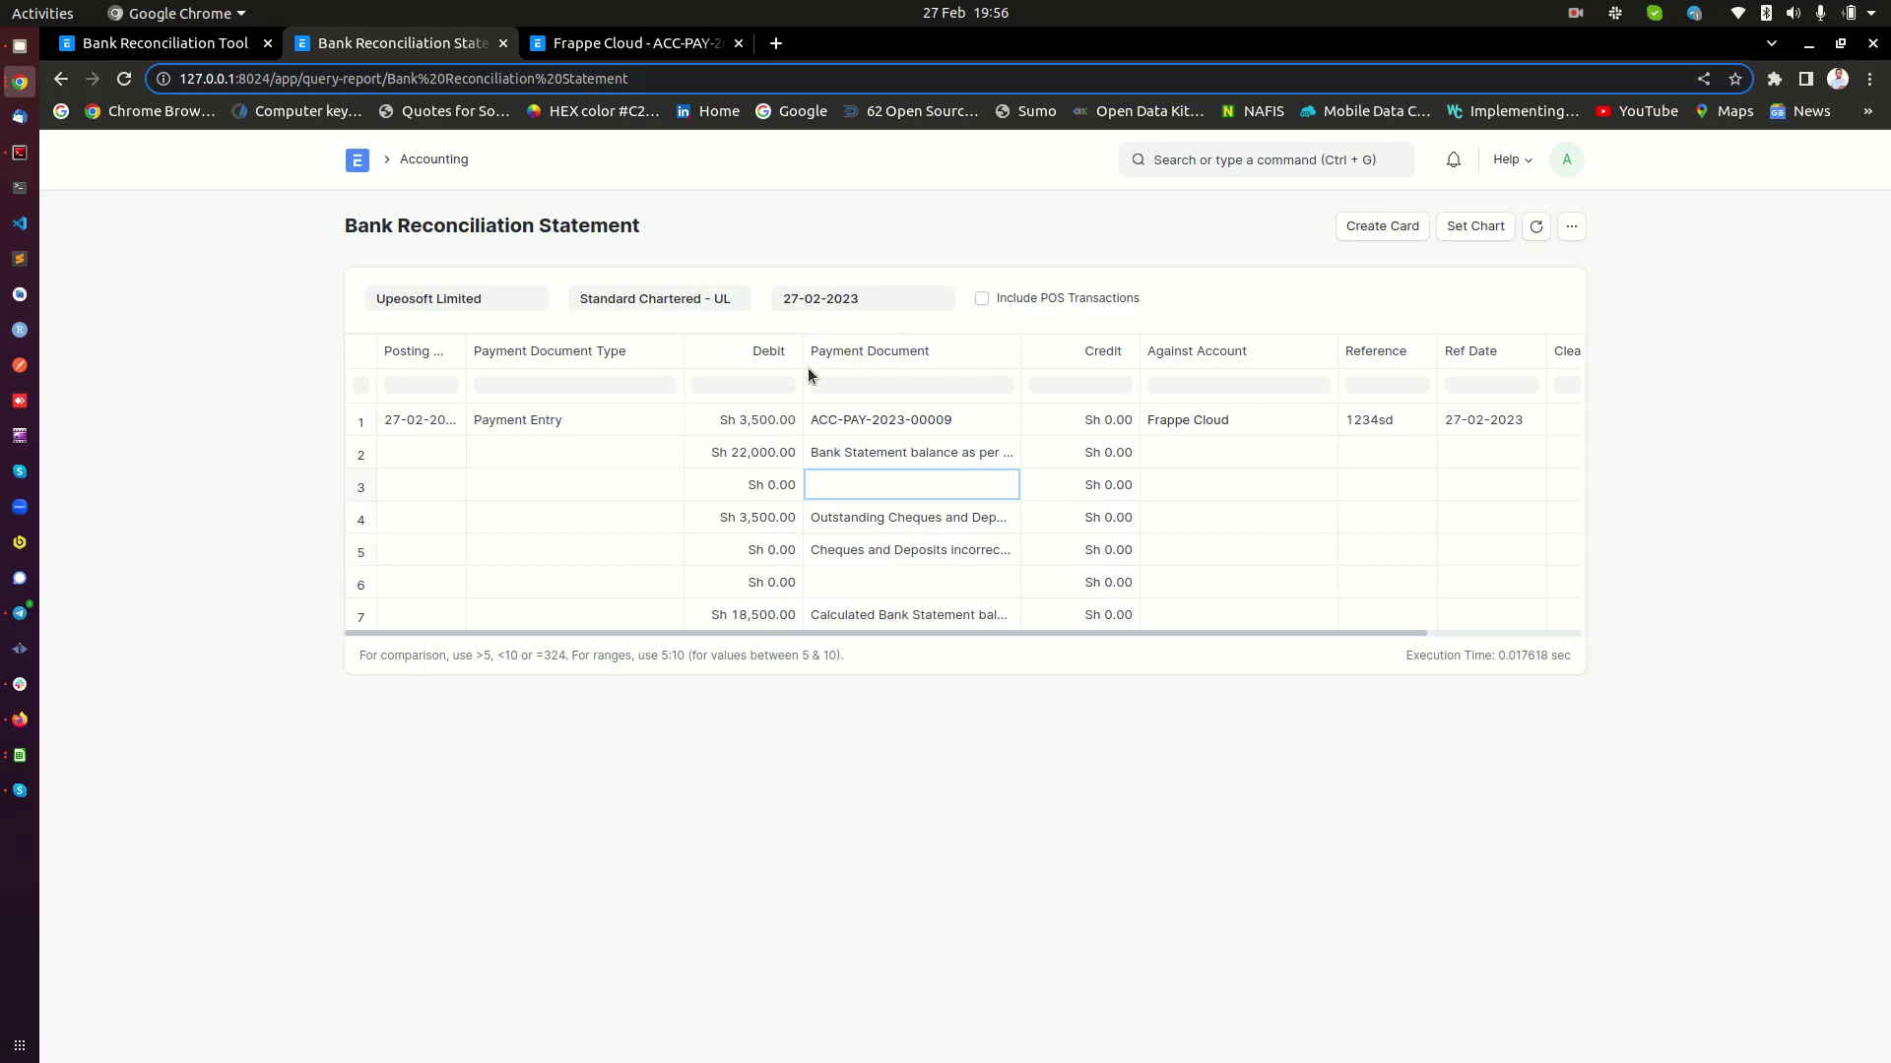
{"action": "key", "text": "ctrl+g"}
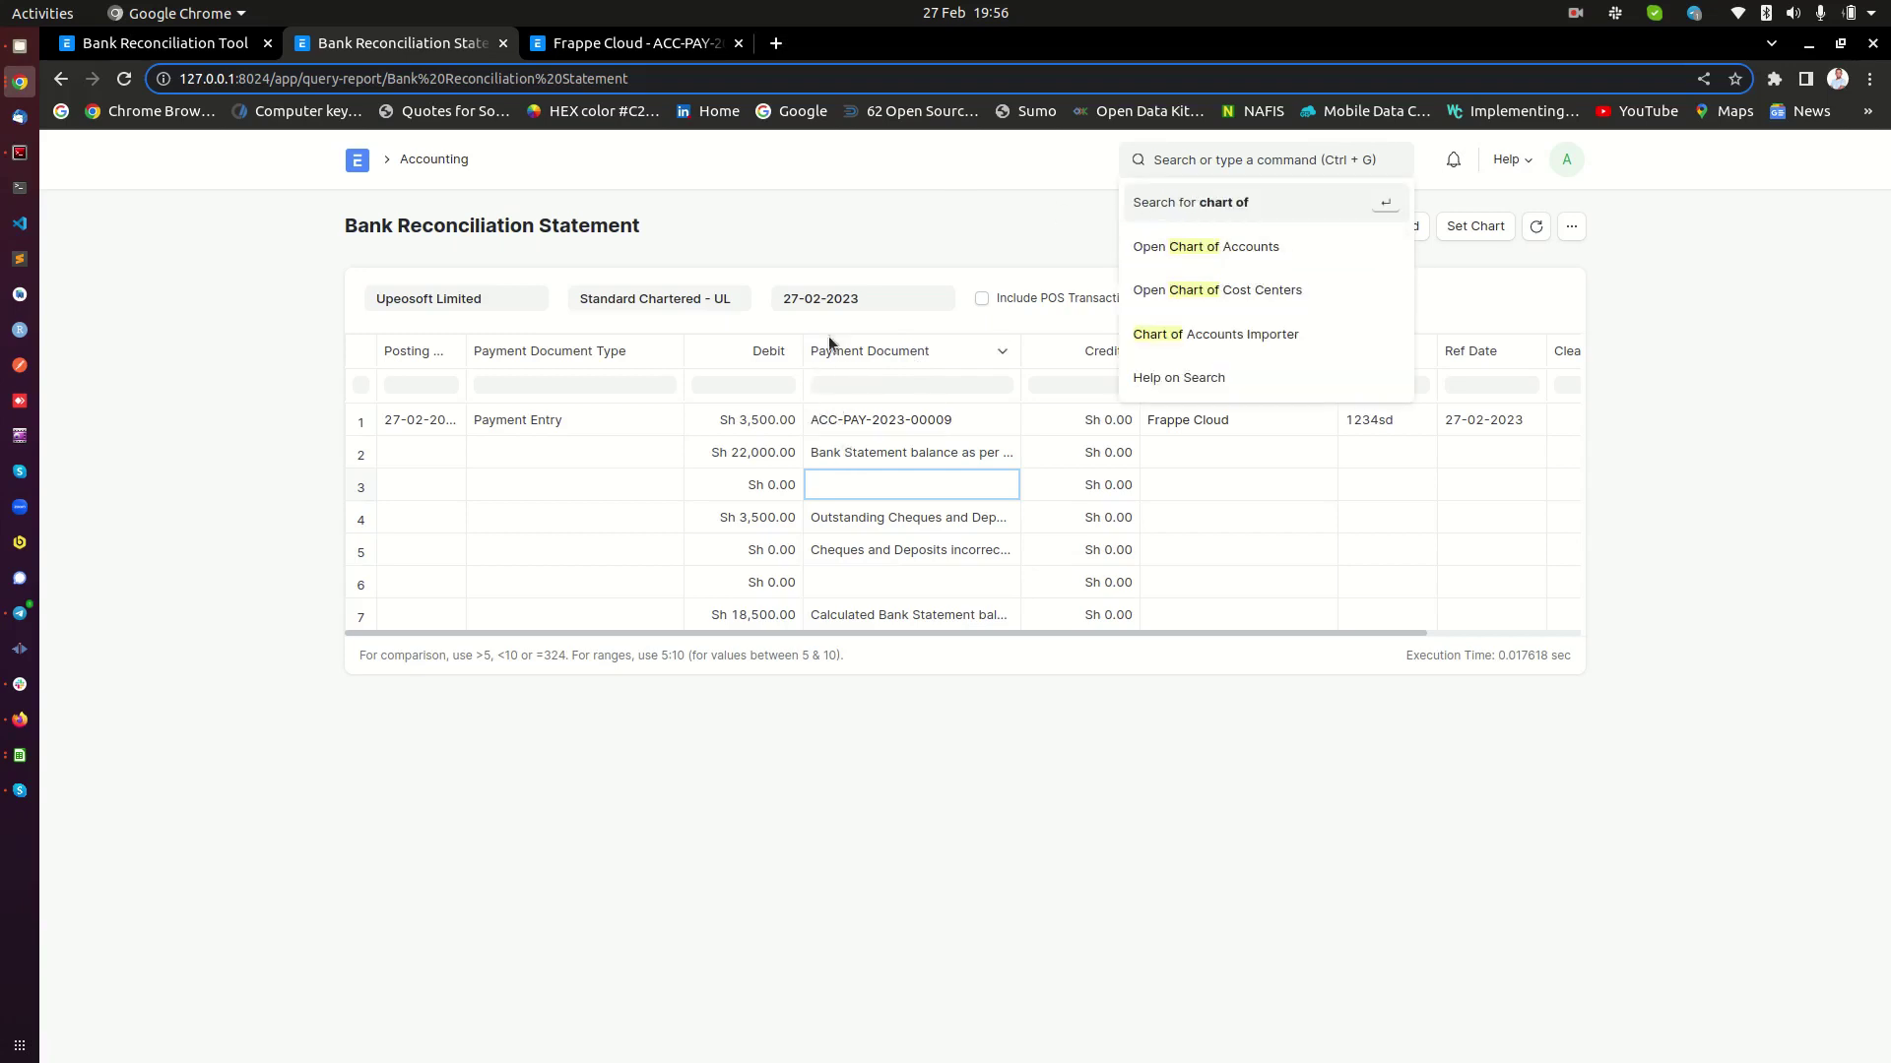
{"action": "left_click_drag", "start_coordinate": [923, 351], "coordinate": [766, 366]}
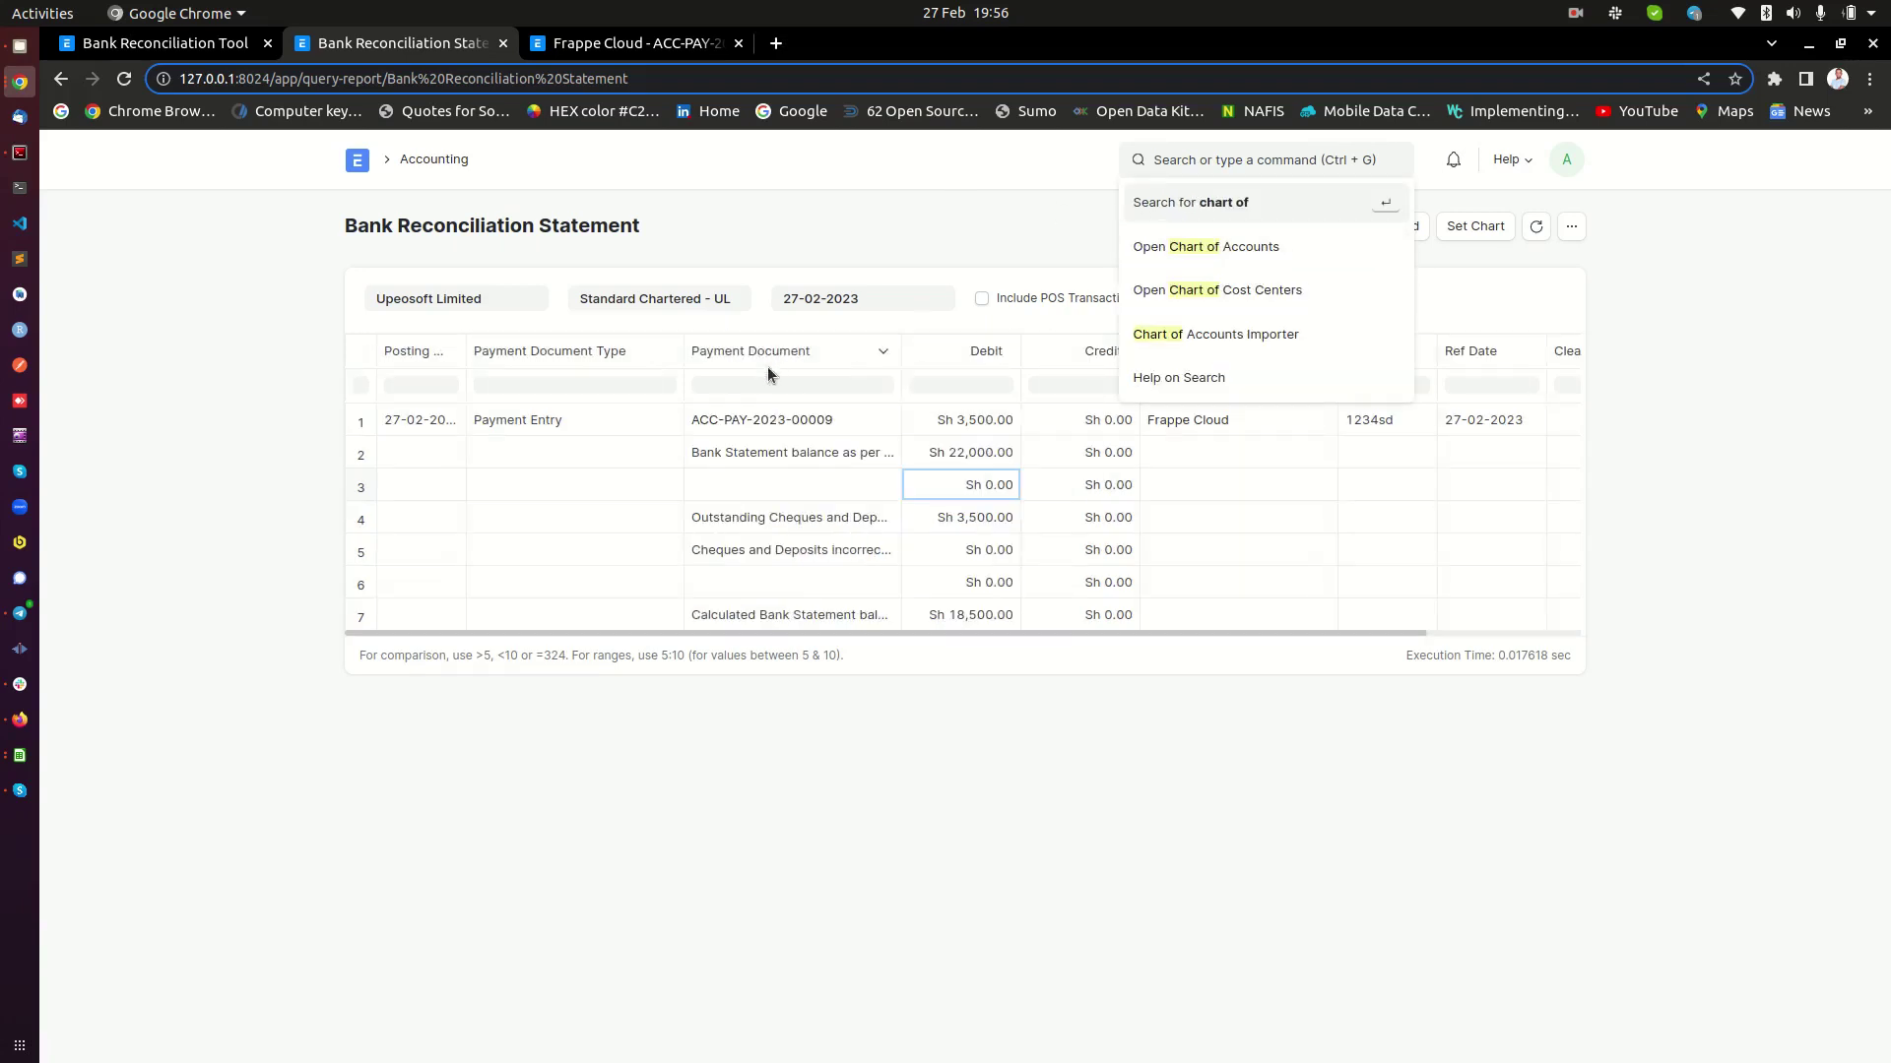
{"action": "left_click_drag", "start_coordinate": [901, 350], "coordinate": [1186, 351]}
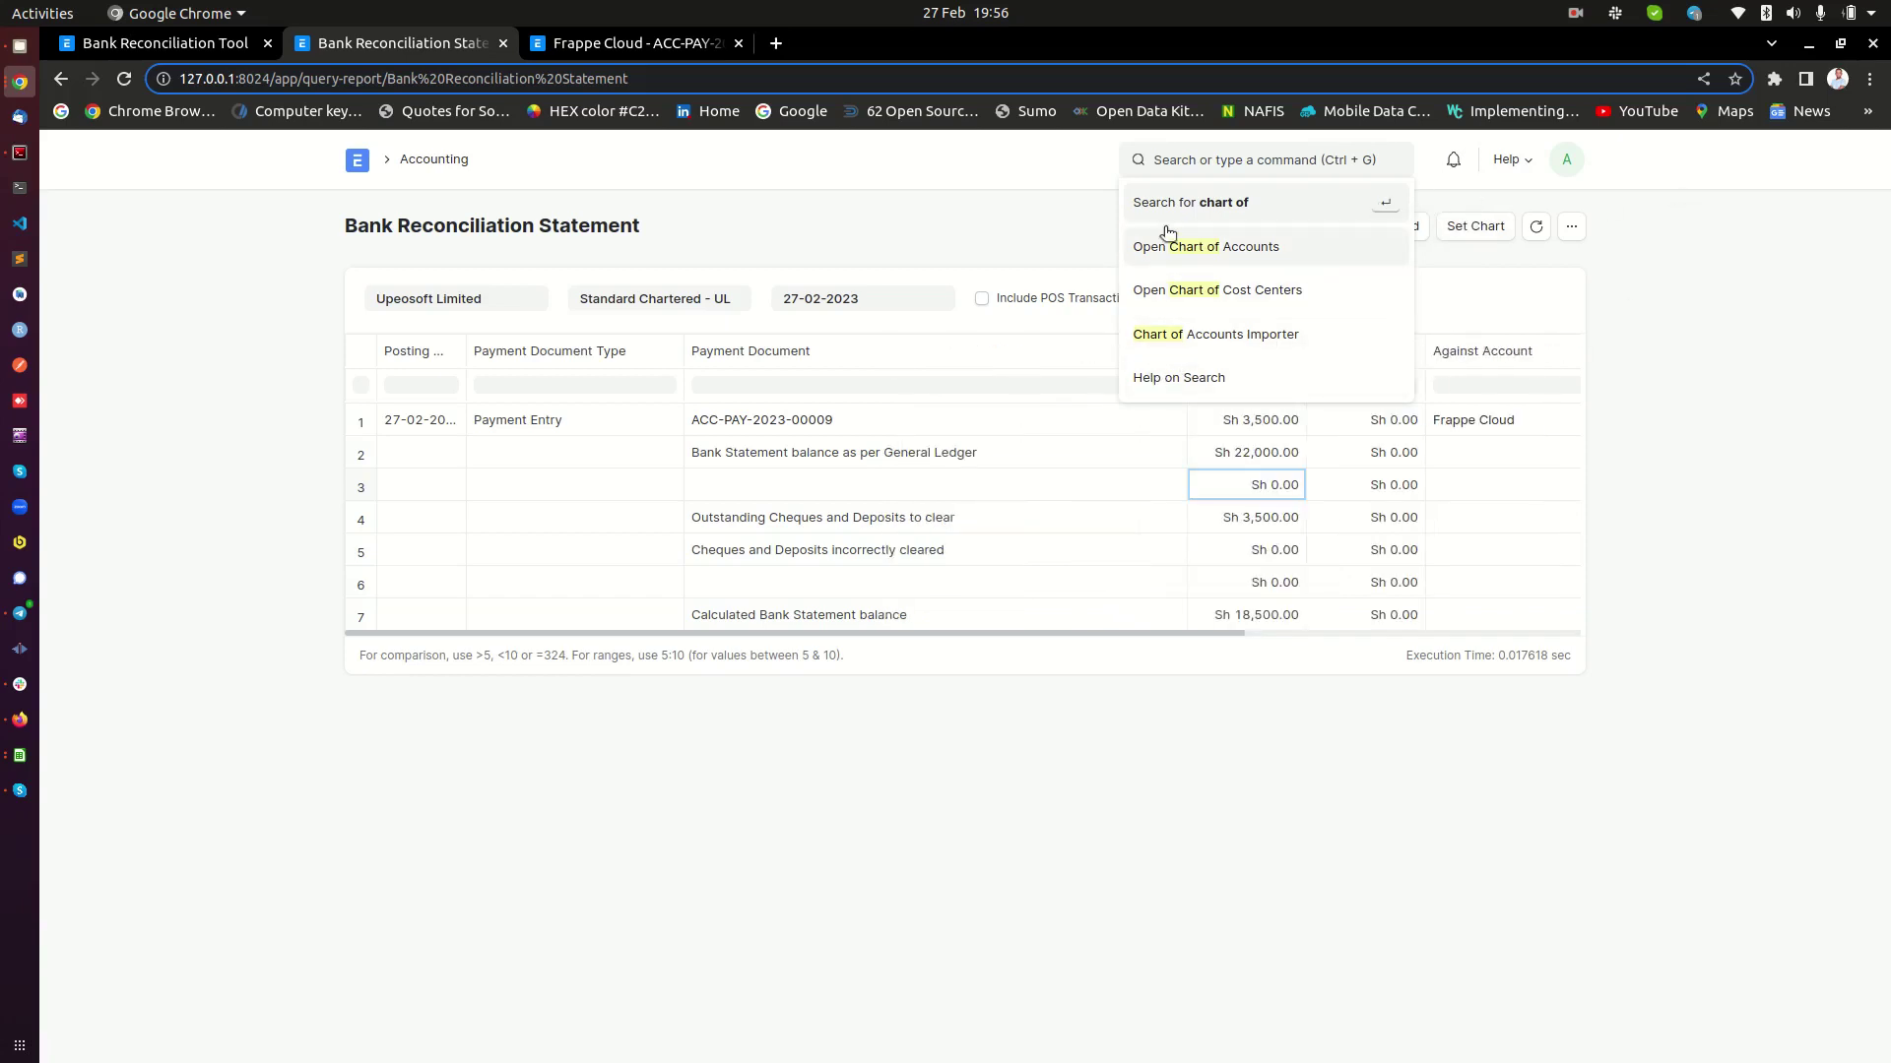
Inspect the Outstanding Cheques and Deposits line showing Sh 3,500.00
{"action": "left_click", "coordinate": [1134, 225]}
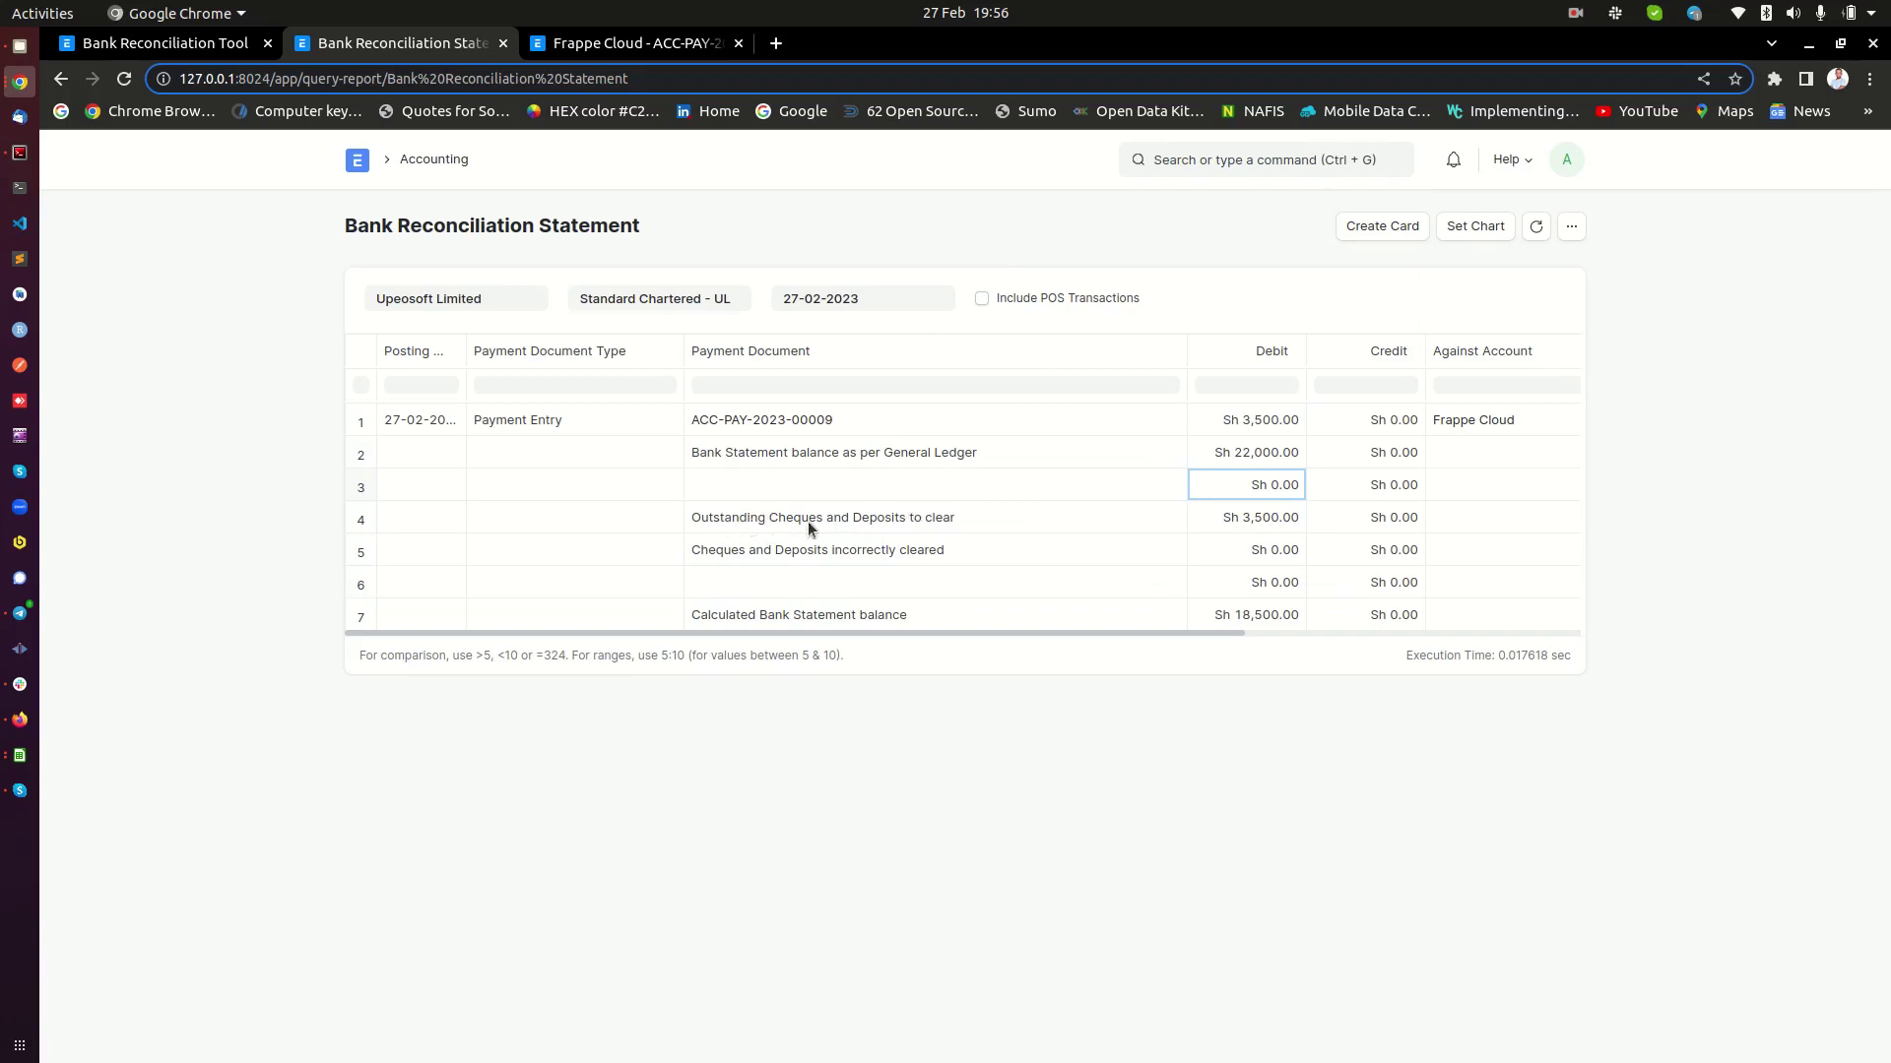
{"action": "left_click", "coordinate": [925, 529]}
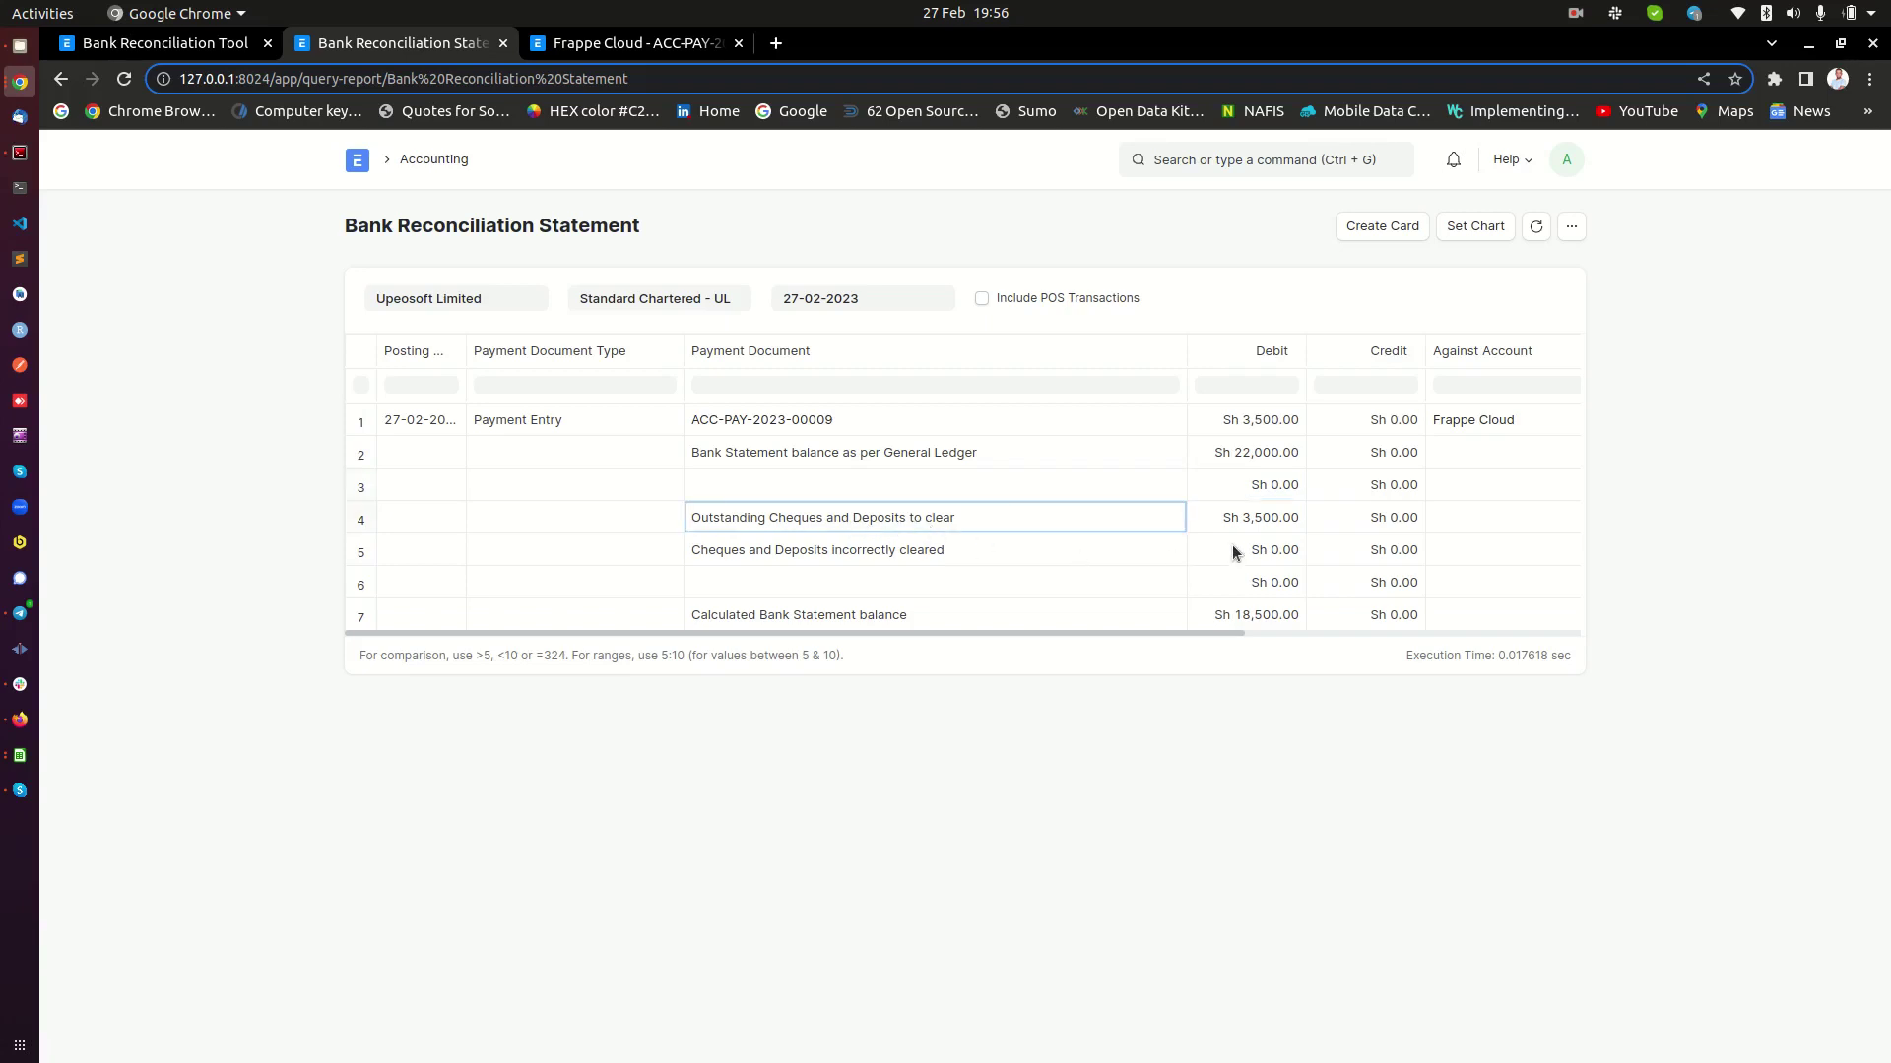
{"action": "left_click", "coordinate": [1253, 516]}
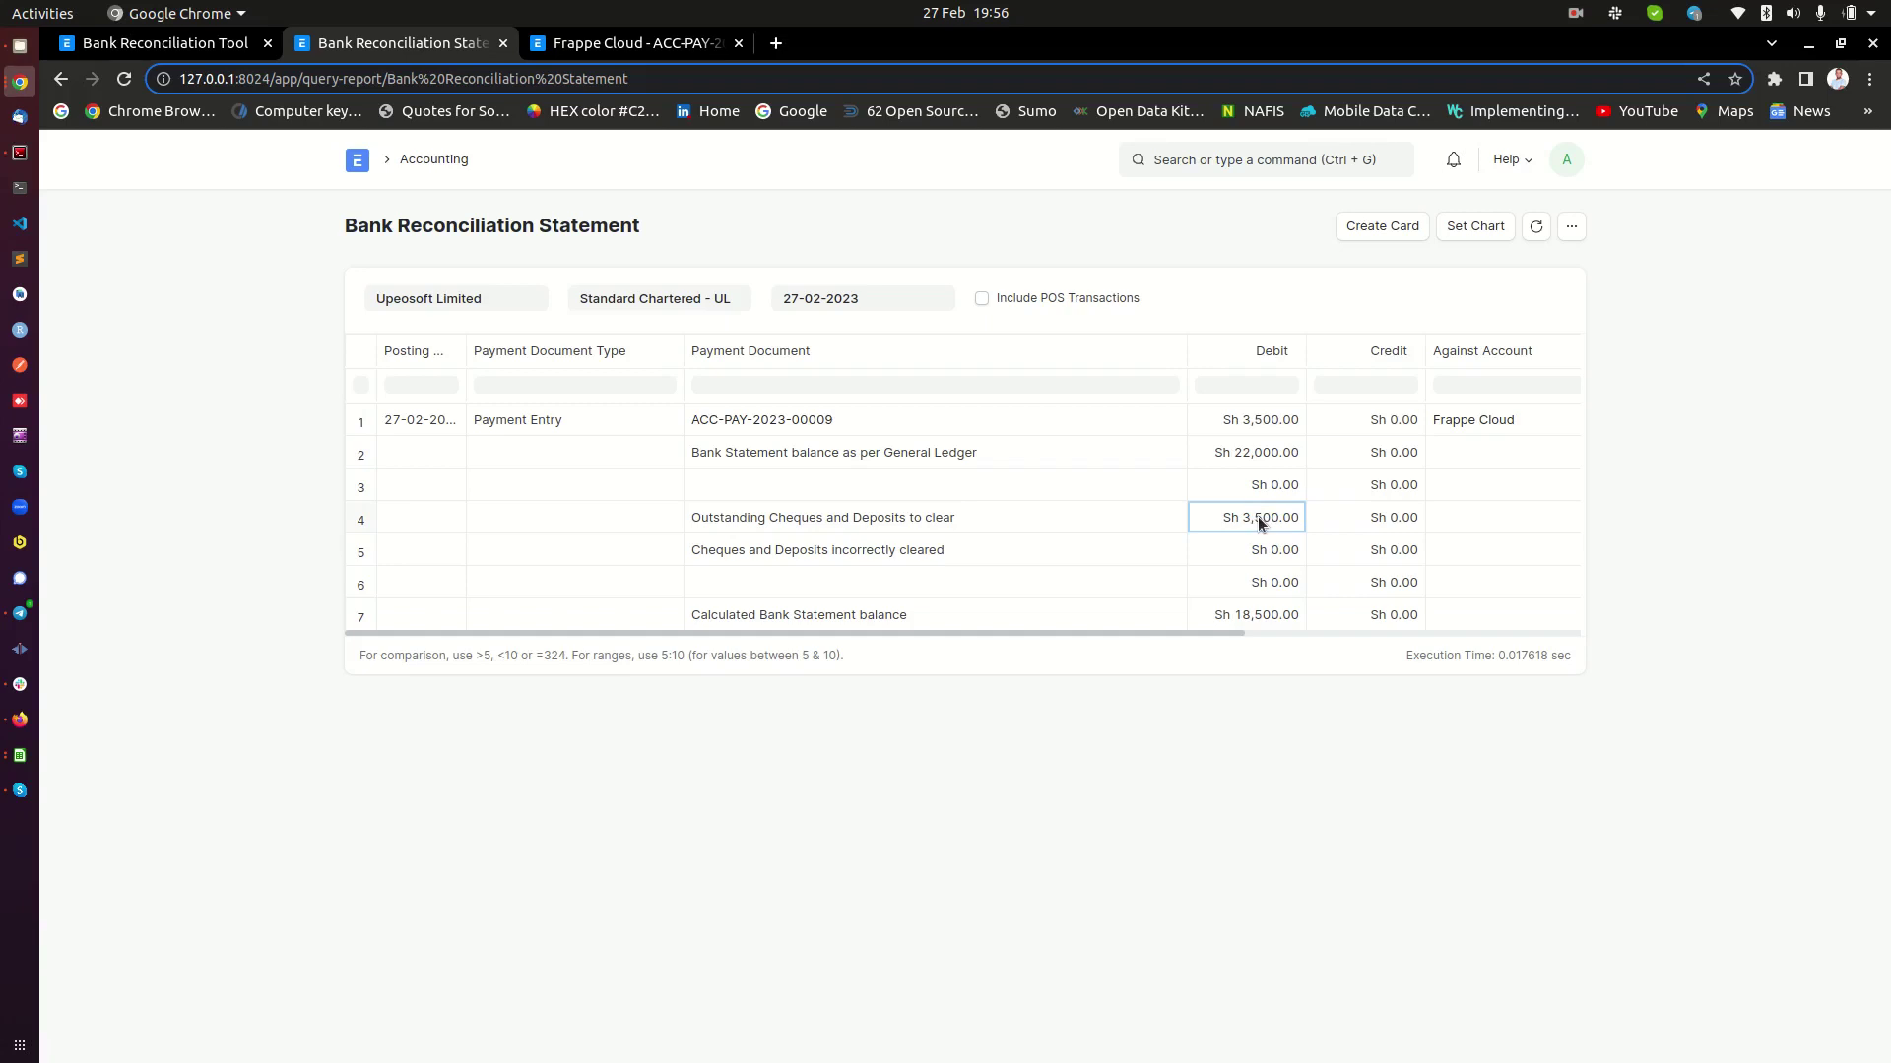
Reload the Bank Reconciliation Tool and check its Sh 18,500.00 ERP closing balance
{"action": "left_click", "coordinate": [165, 42]}
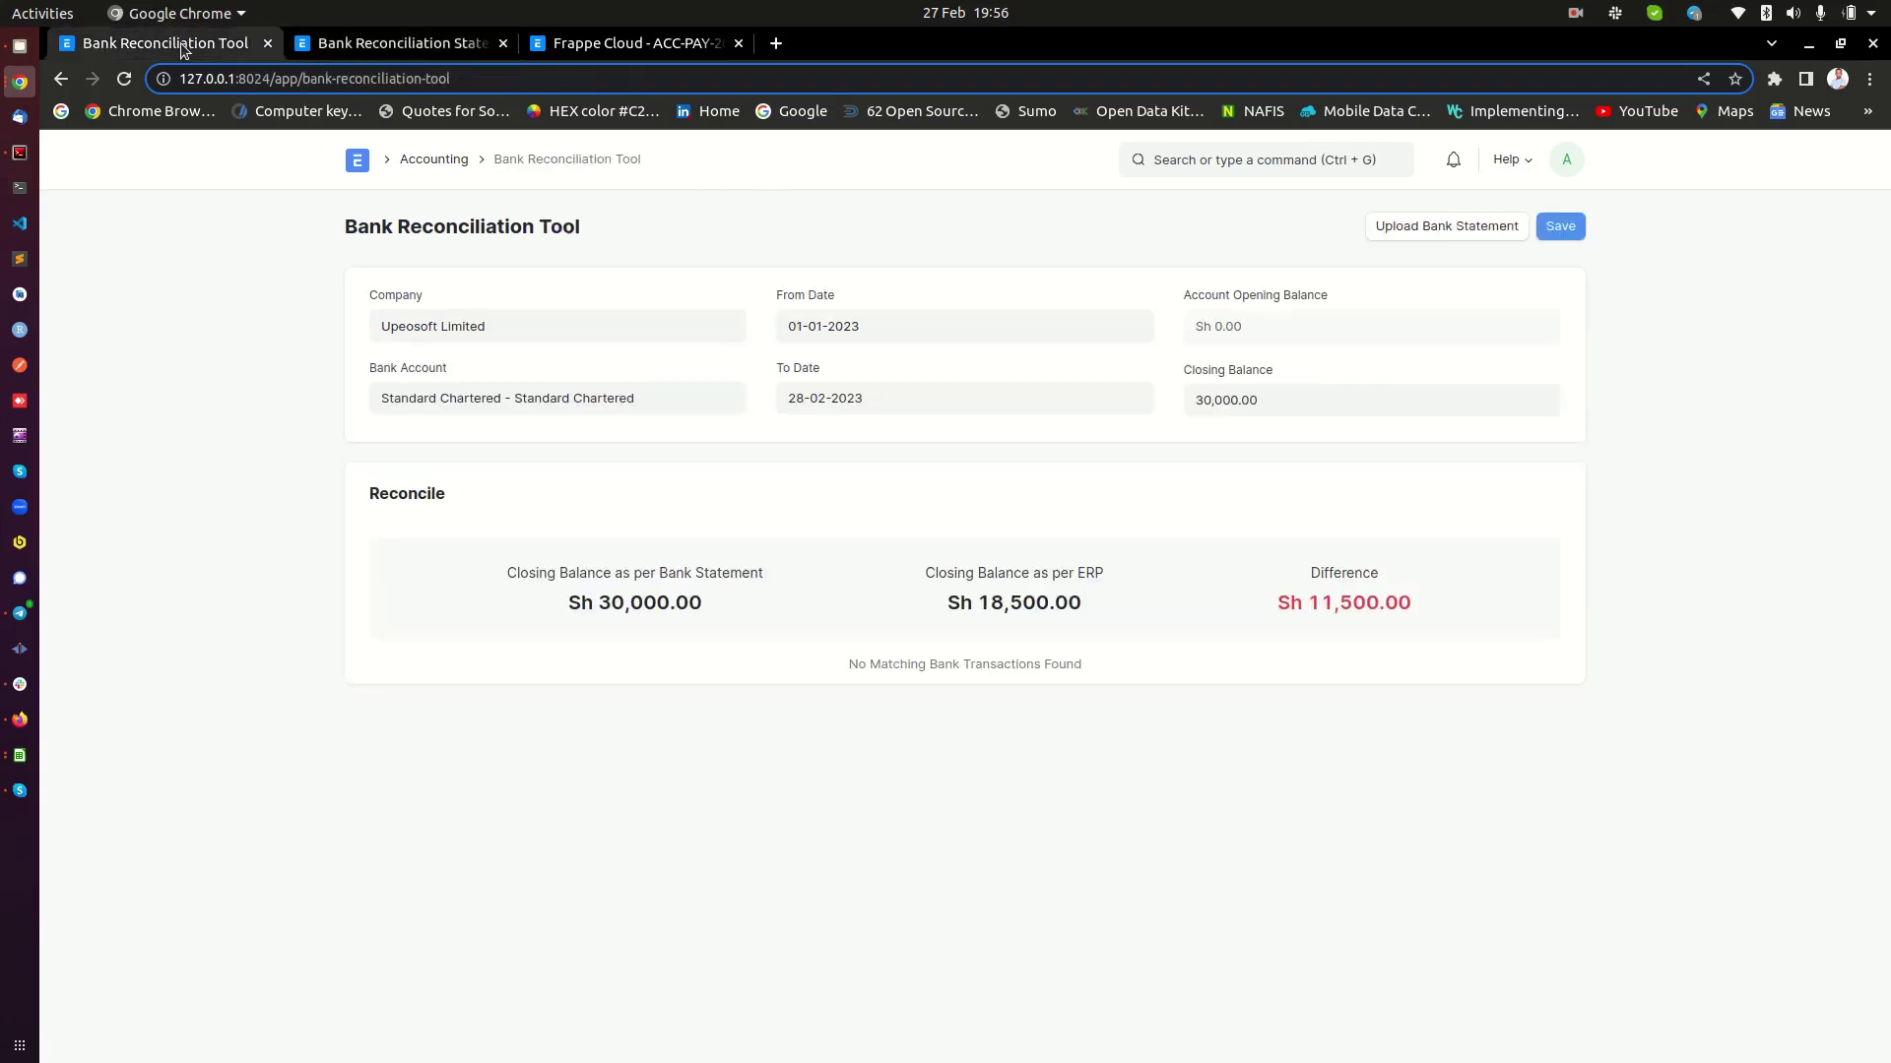
{"action": "right_click", "coordinate": [221, 493]}
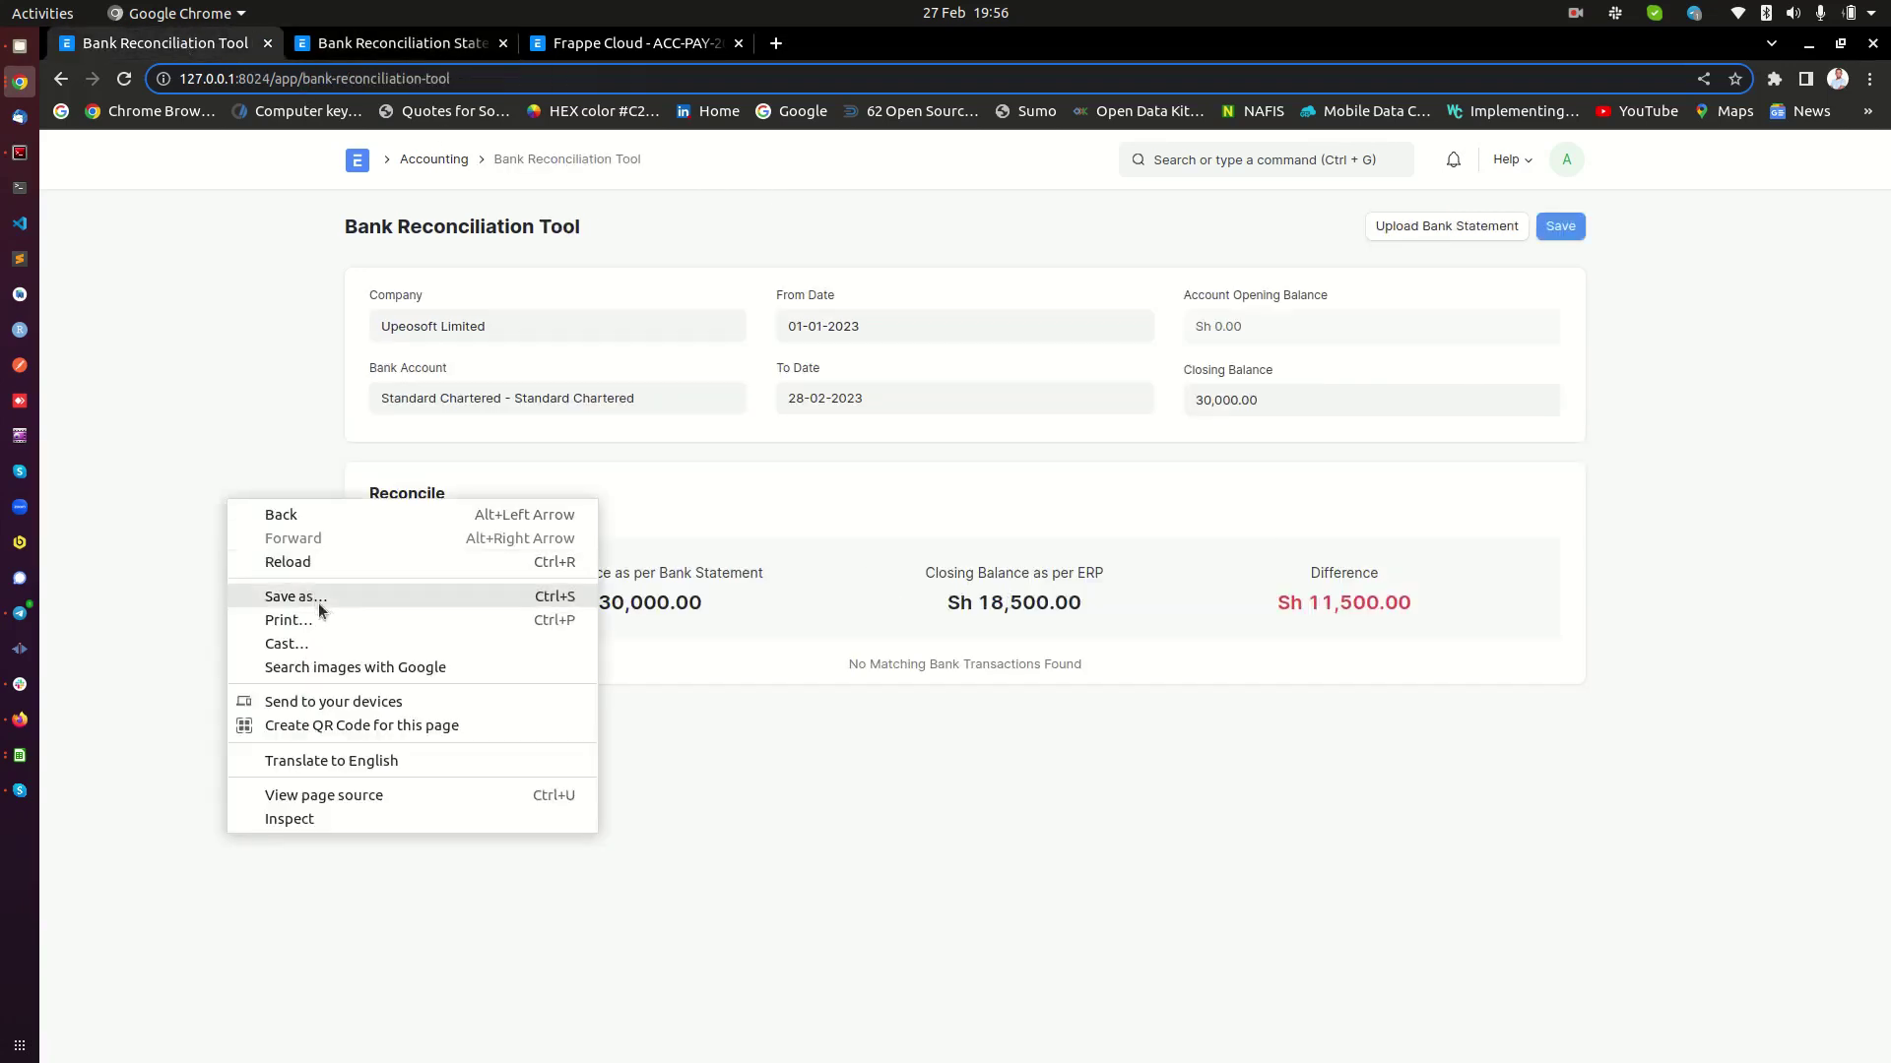
{"action": "left_click", "coordinate": [310, 569]}
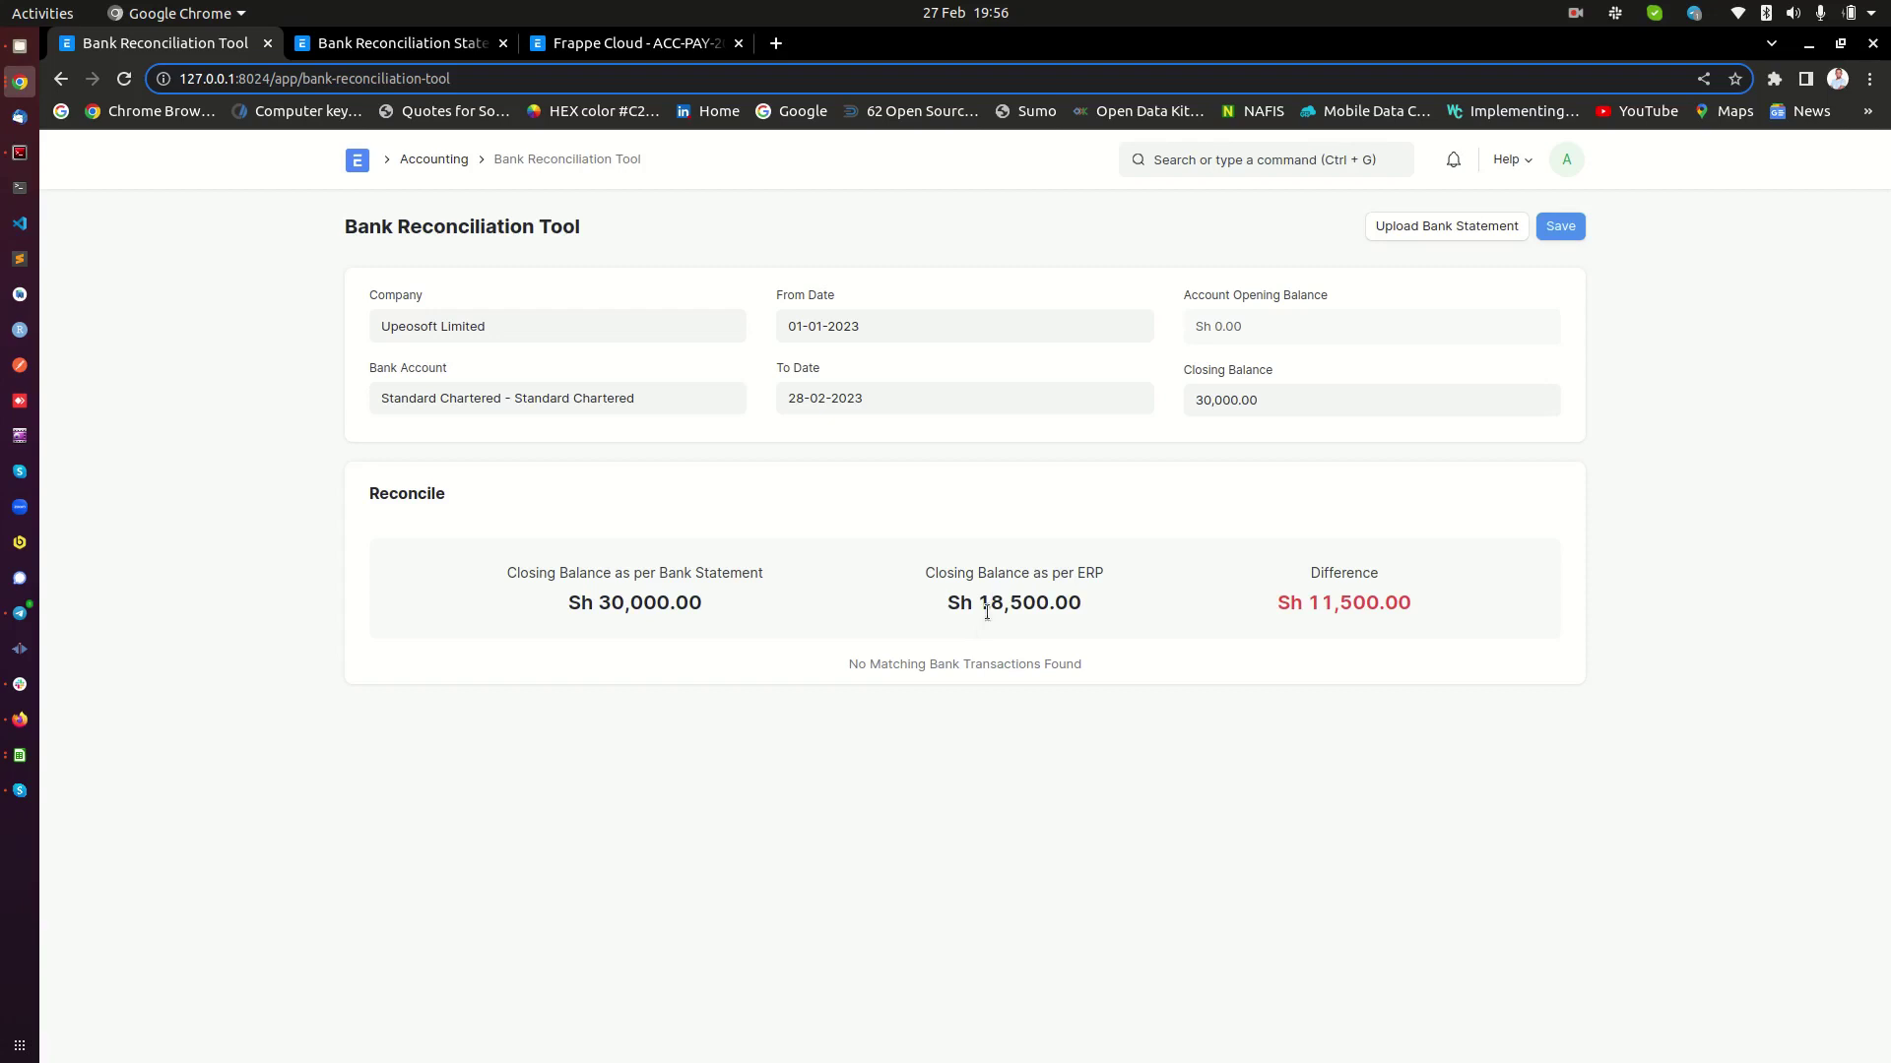
{"action": "left_click_drag", "start_coordinate": [946, 604], "coordinate": [1075, 606]}
{"action": "triple_click", "coordinate": [1022, 609]}
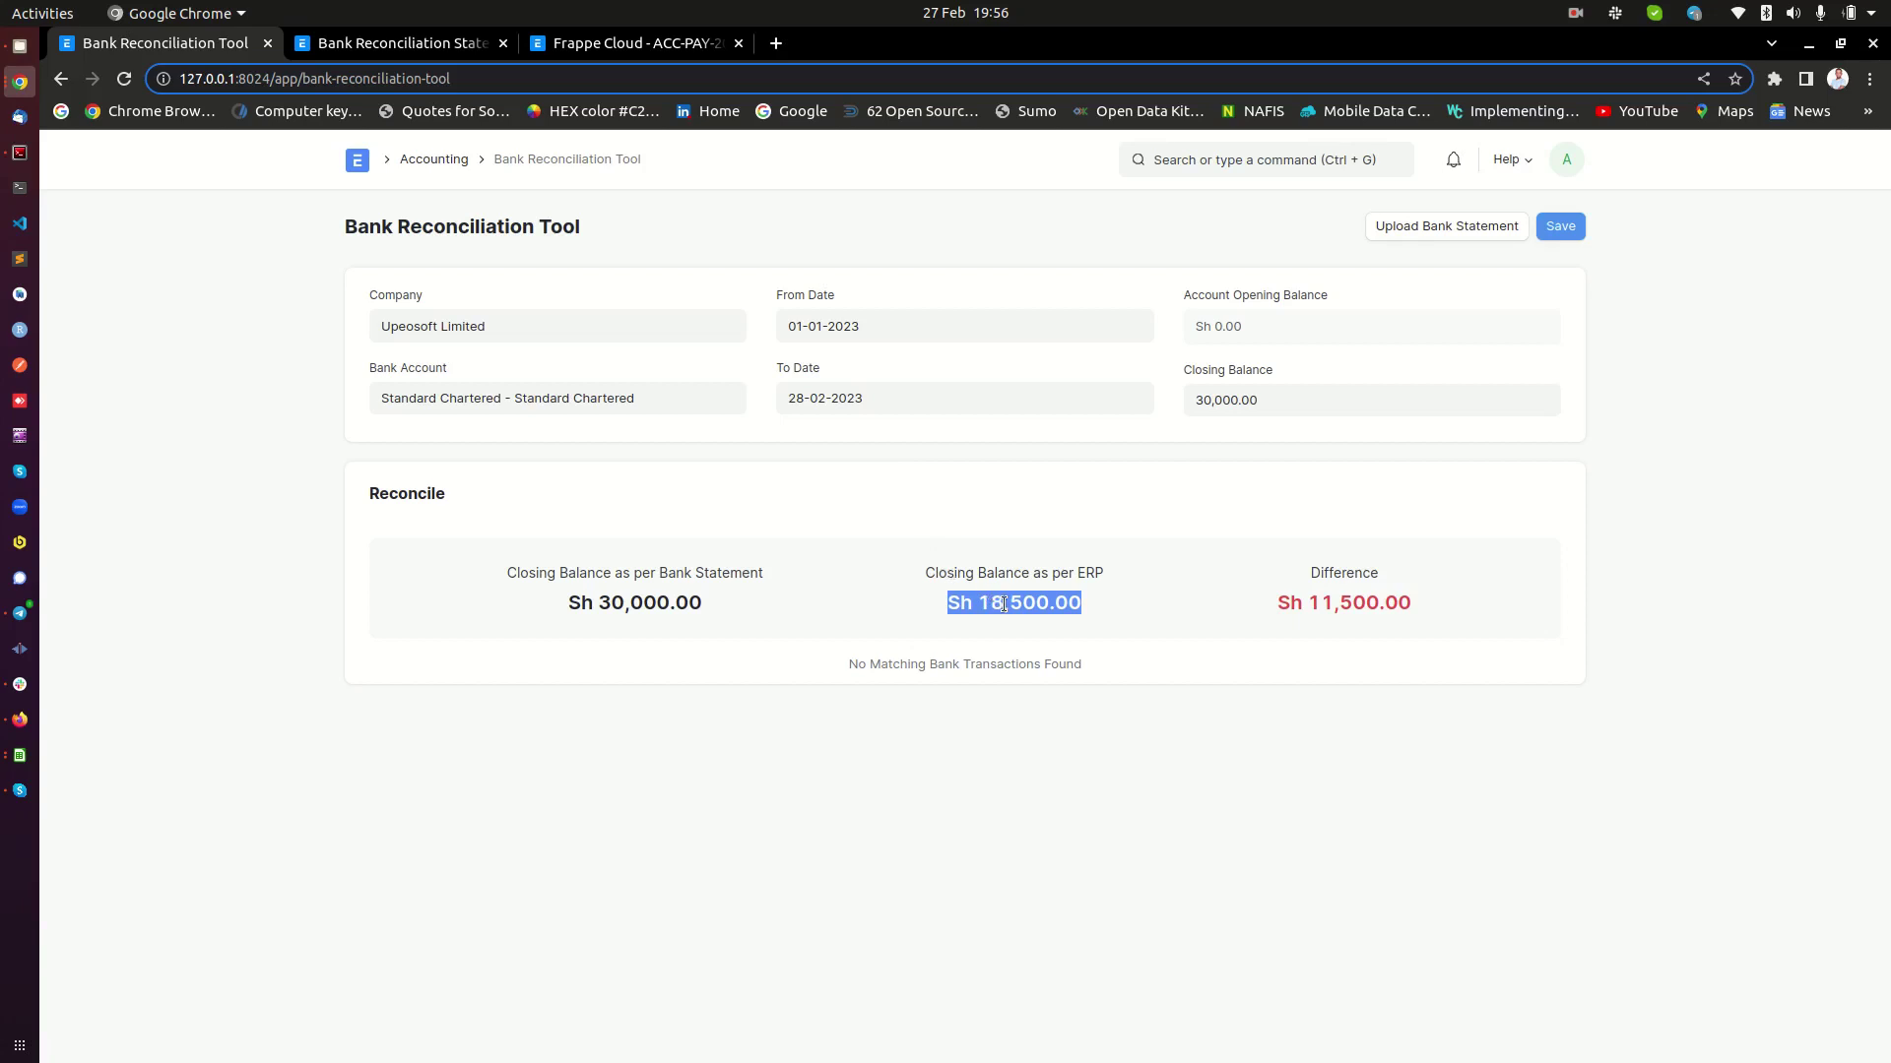
{"action": "left_click", "coordinate": [415, 45]}
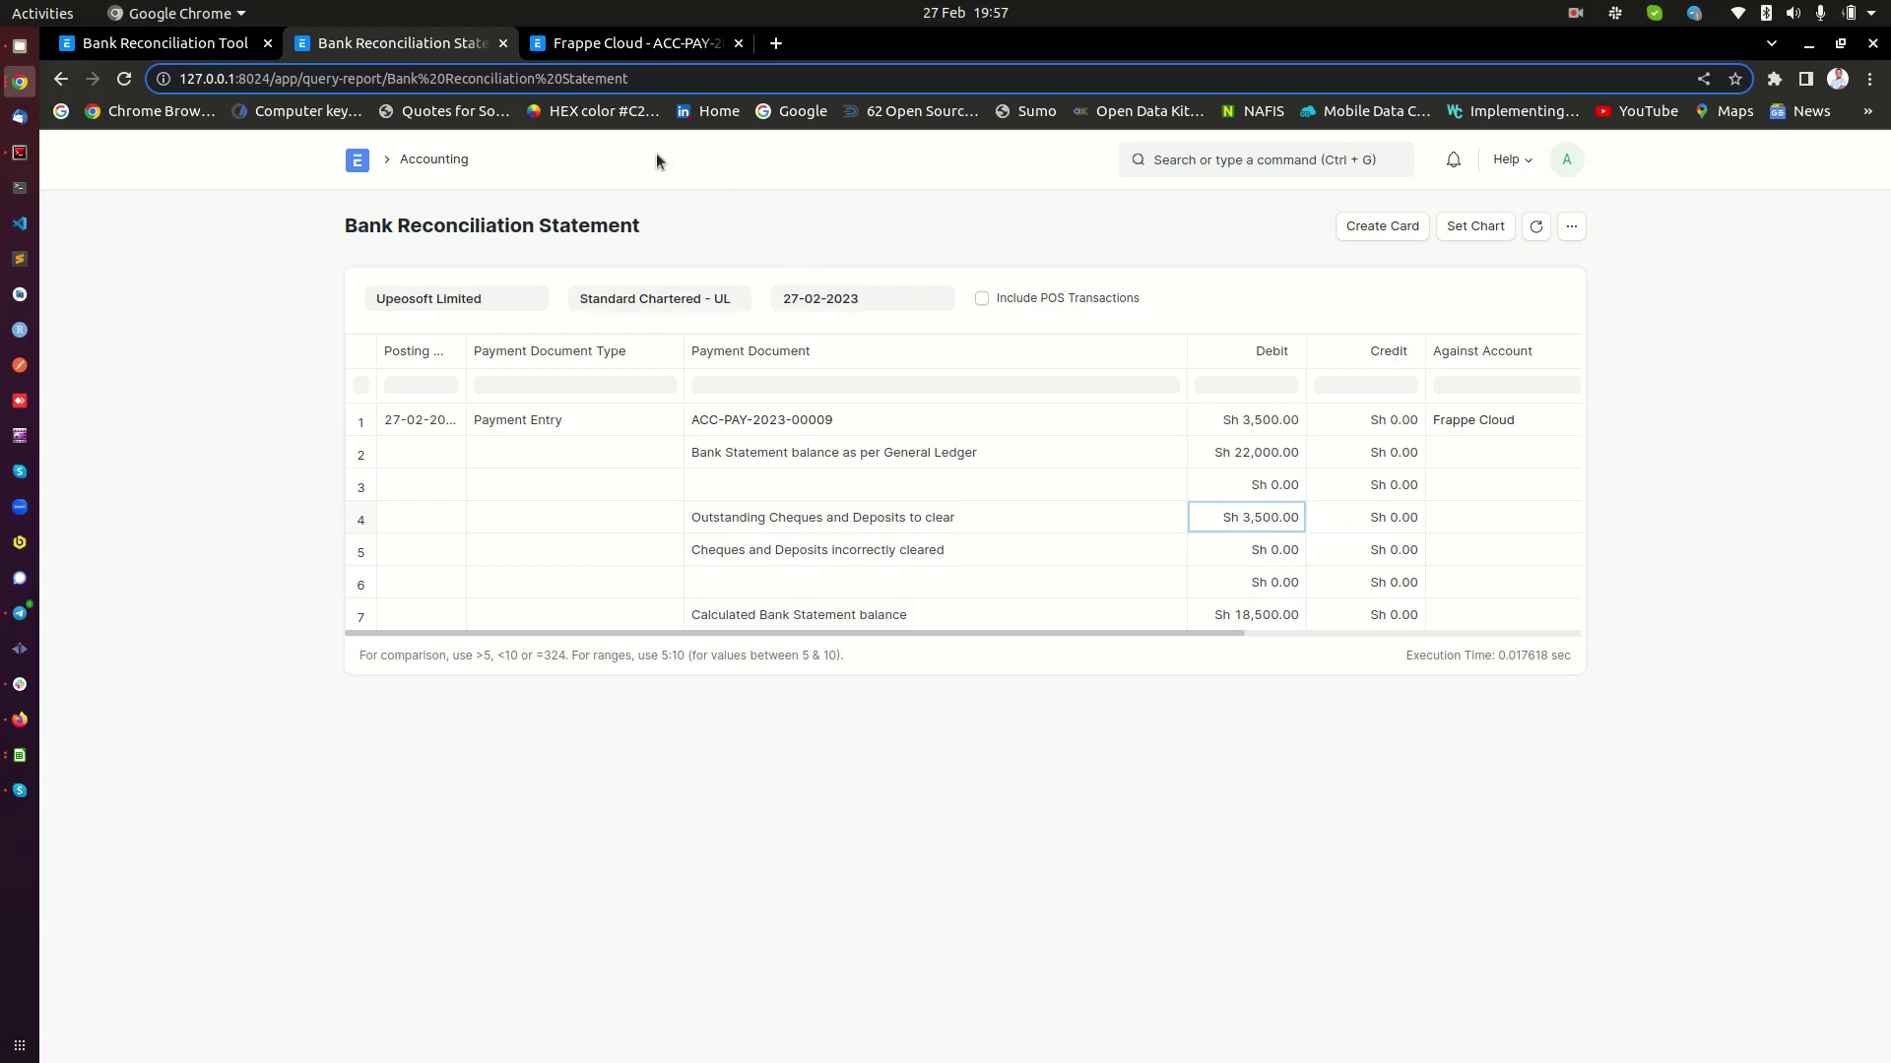
Open the Bank Clearance form from the Accounting workspace
{"action": "left_click", "coordinate": [635, 44]}
{"action": "left_click", "coordinate": [410, 159]}
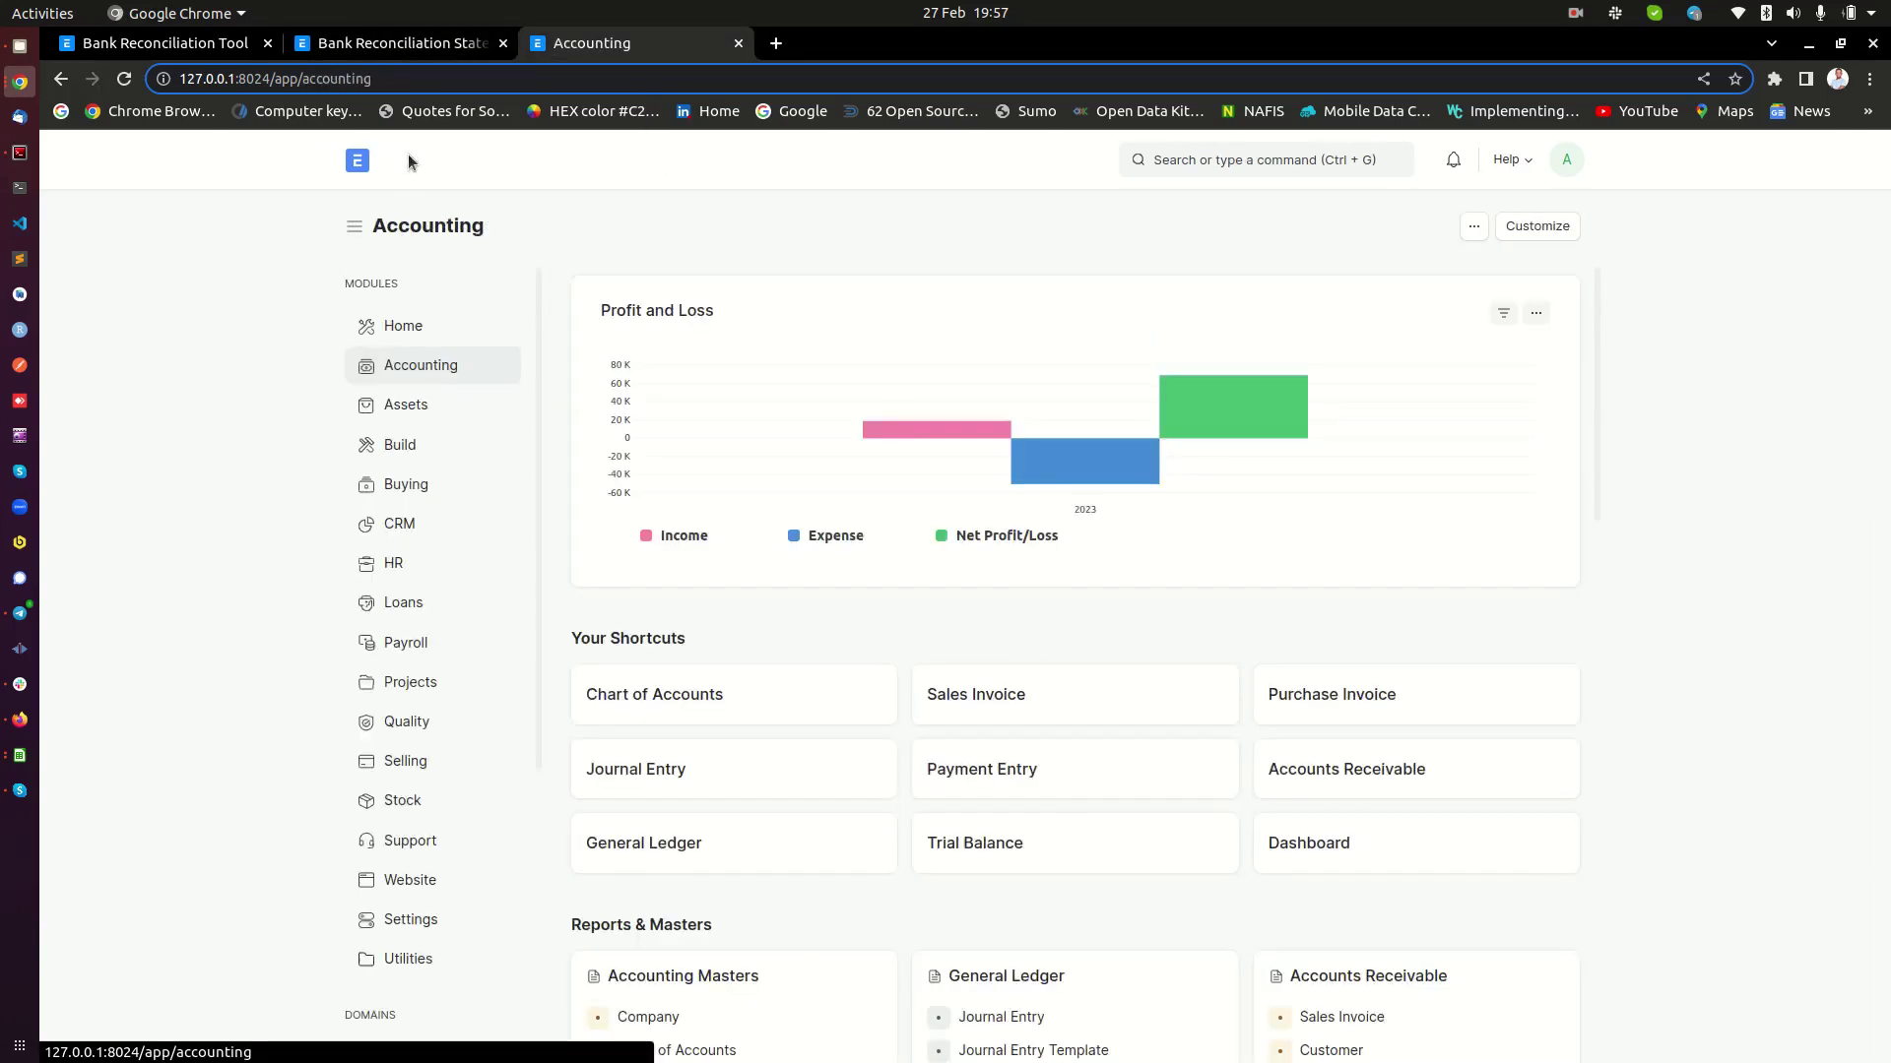
{"action": "scroll", "coordinate": [1280, 628], "scroll_direction": "down", "scroll_amount": 10}
{"action": "scroll", "coordinate": [1332, 633], "scroll_direction": "down", "scroll_amount": 4}
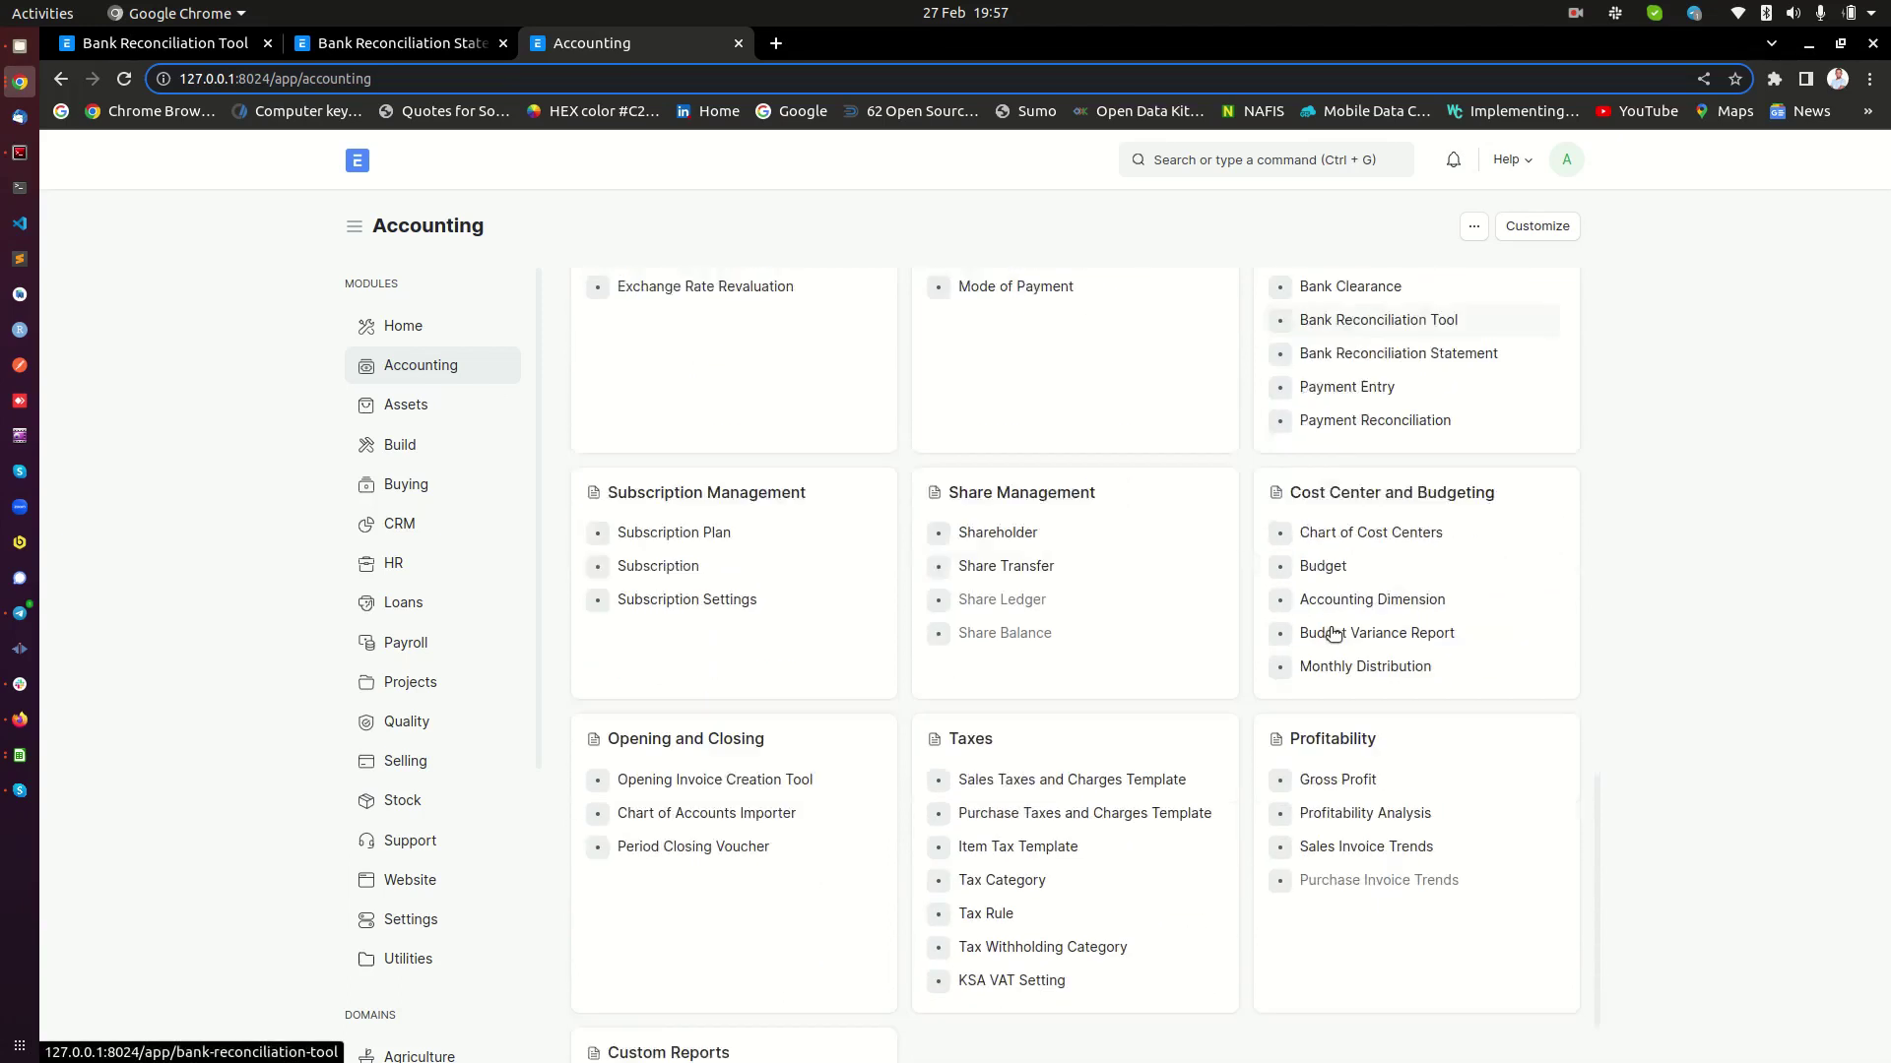
{"action": "scroll", "coordinate": [1324, 665], "scroll_direction": "up", "scroll_amount": 5}
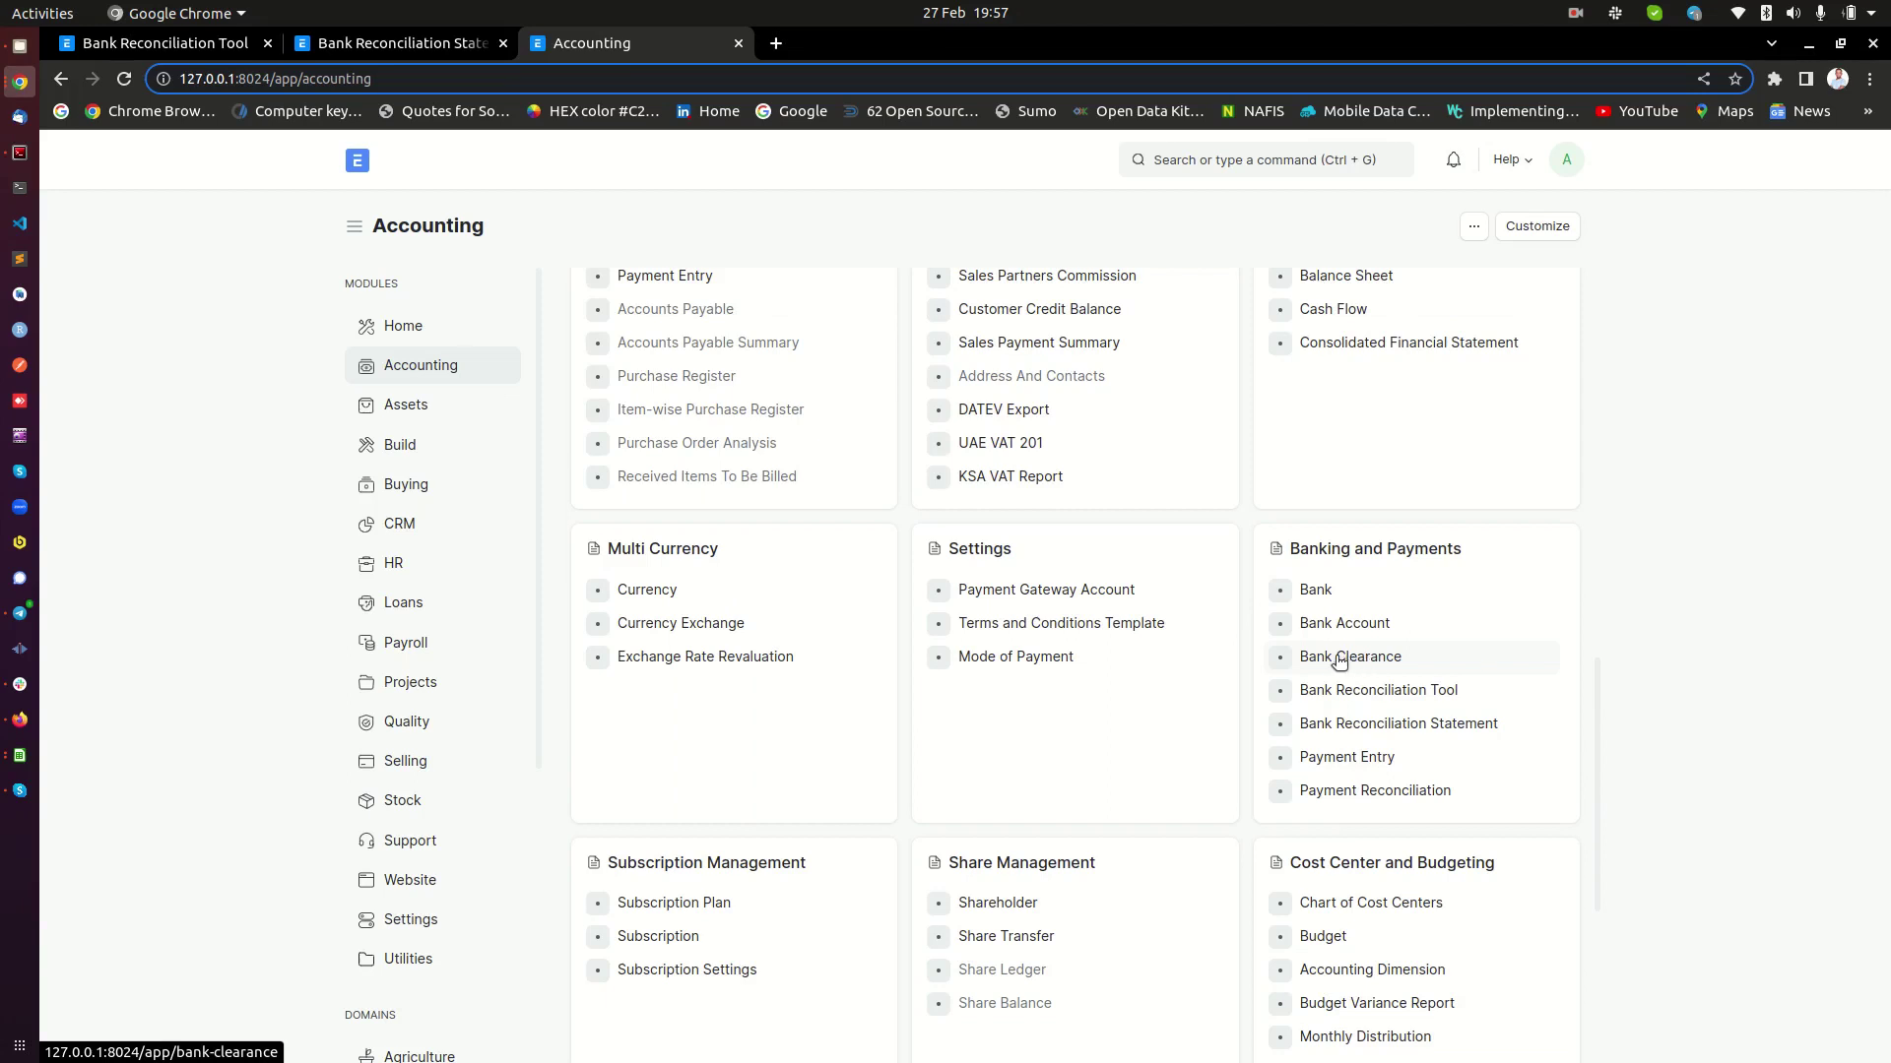
{"action": "left_click", "coordinate": [1353, 657]}
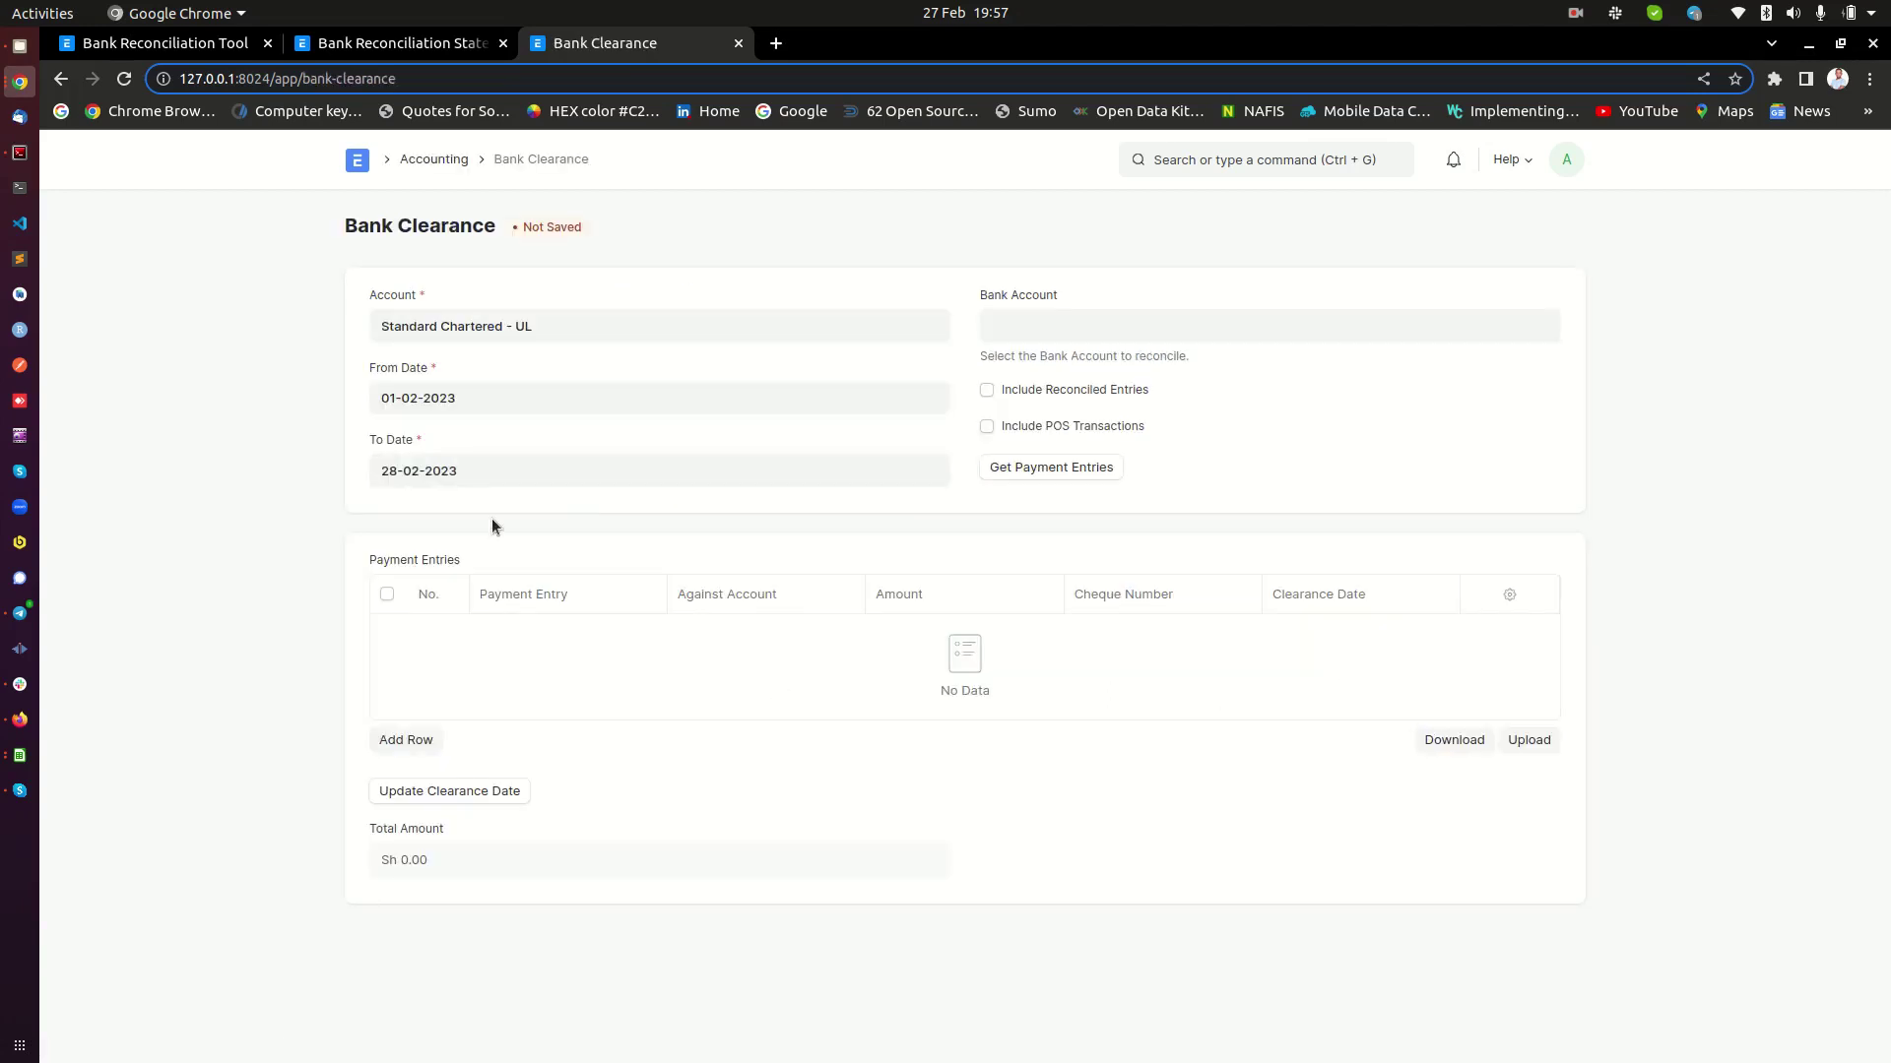
Add a Payment Entries row with Payment Document set to Payment Entry
{"action": "left_click", "coordinate": [414, 739]}
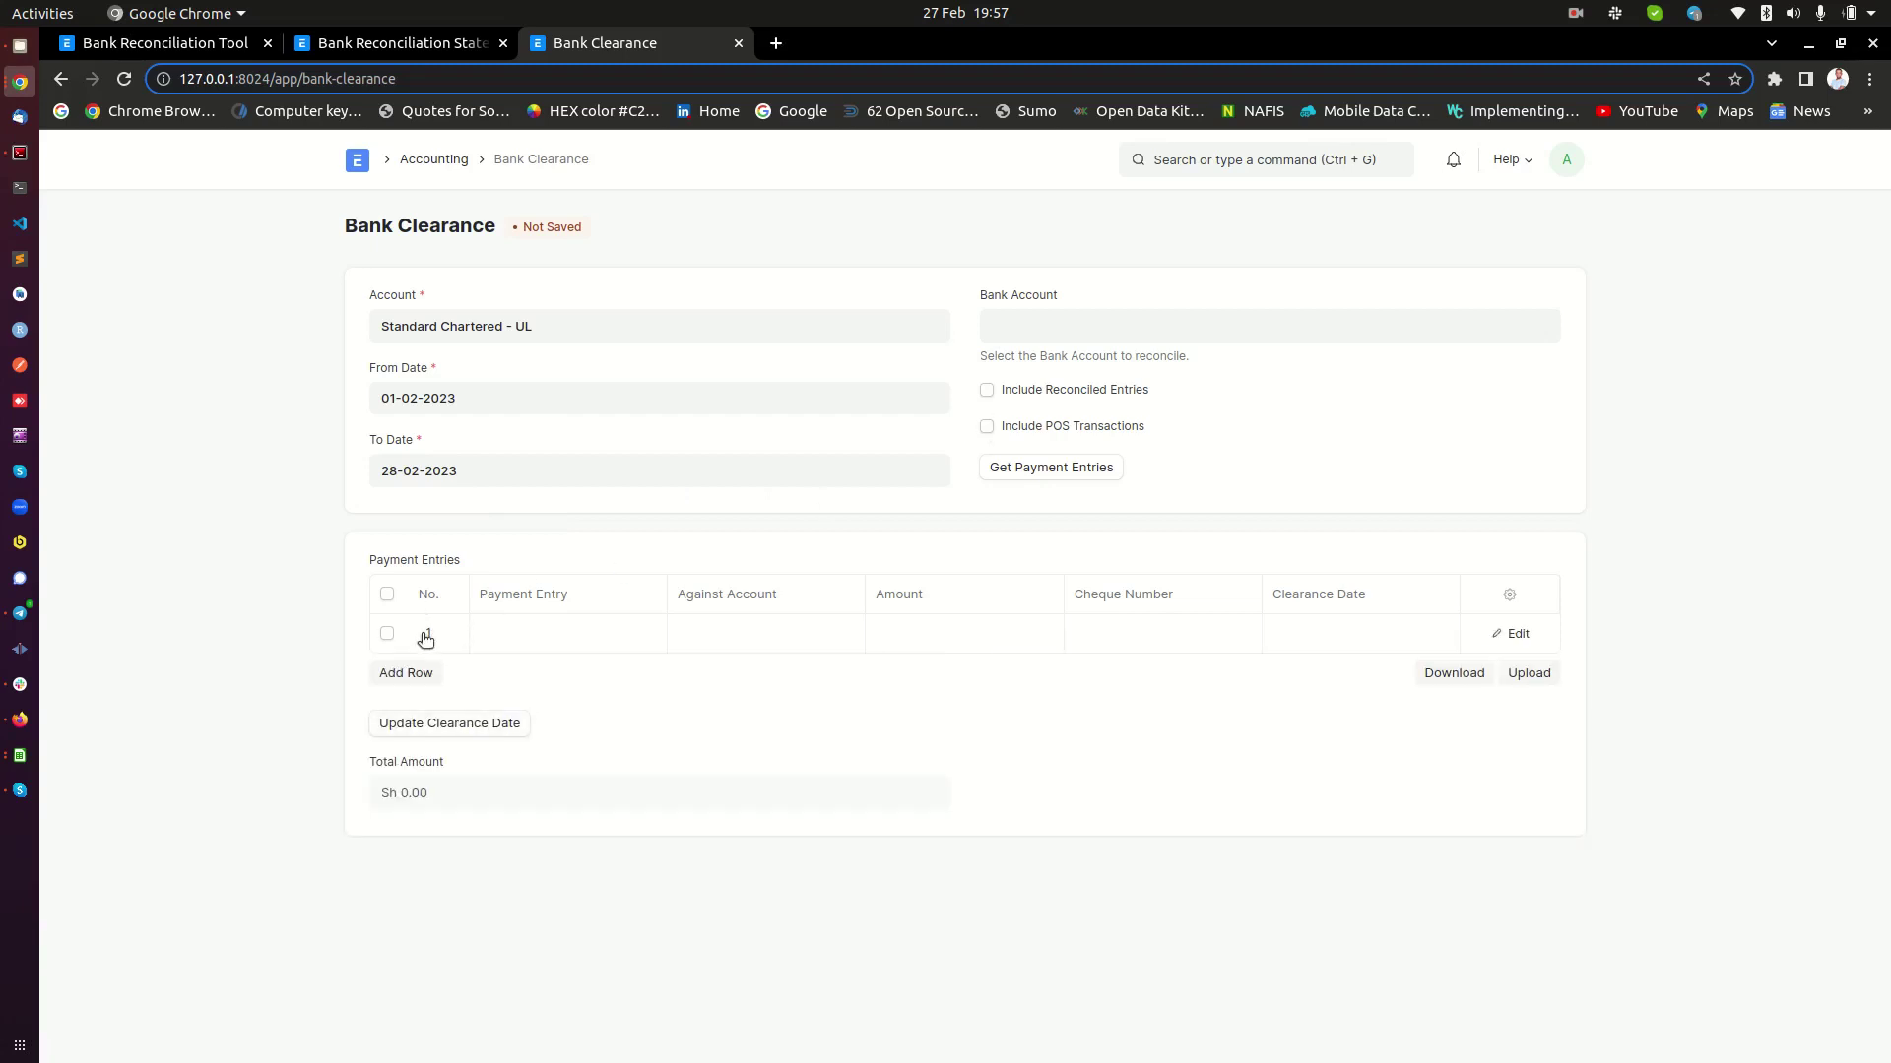
{"action": "left_click", "coordinate": [1513, 634]}
{"action": "left_click", "coordinate": [510, 739]}
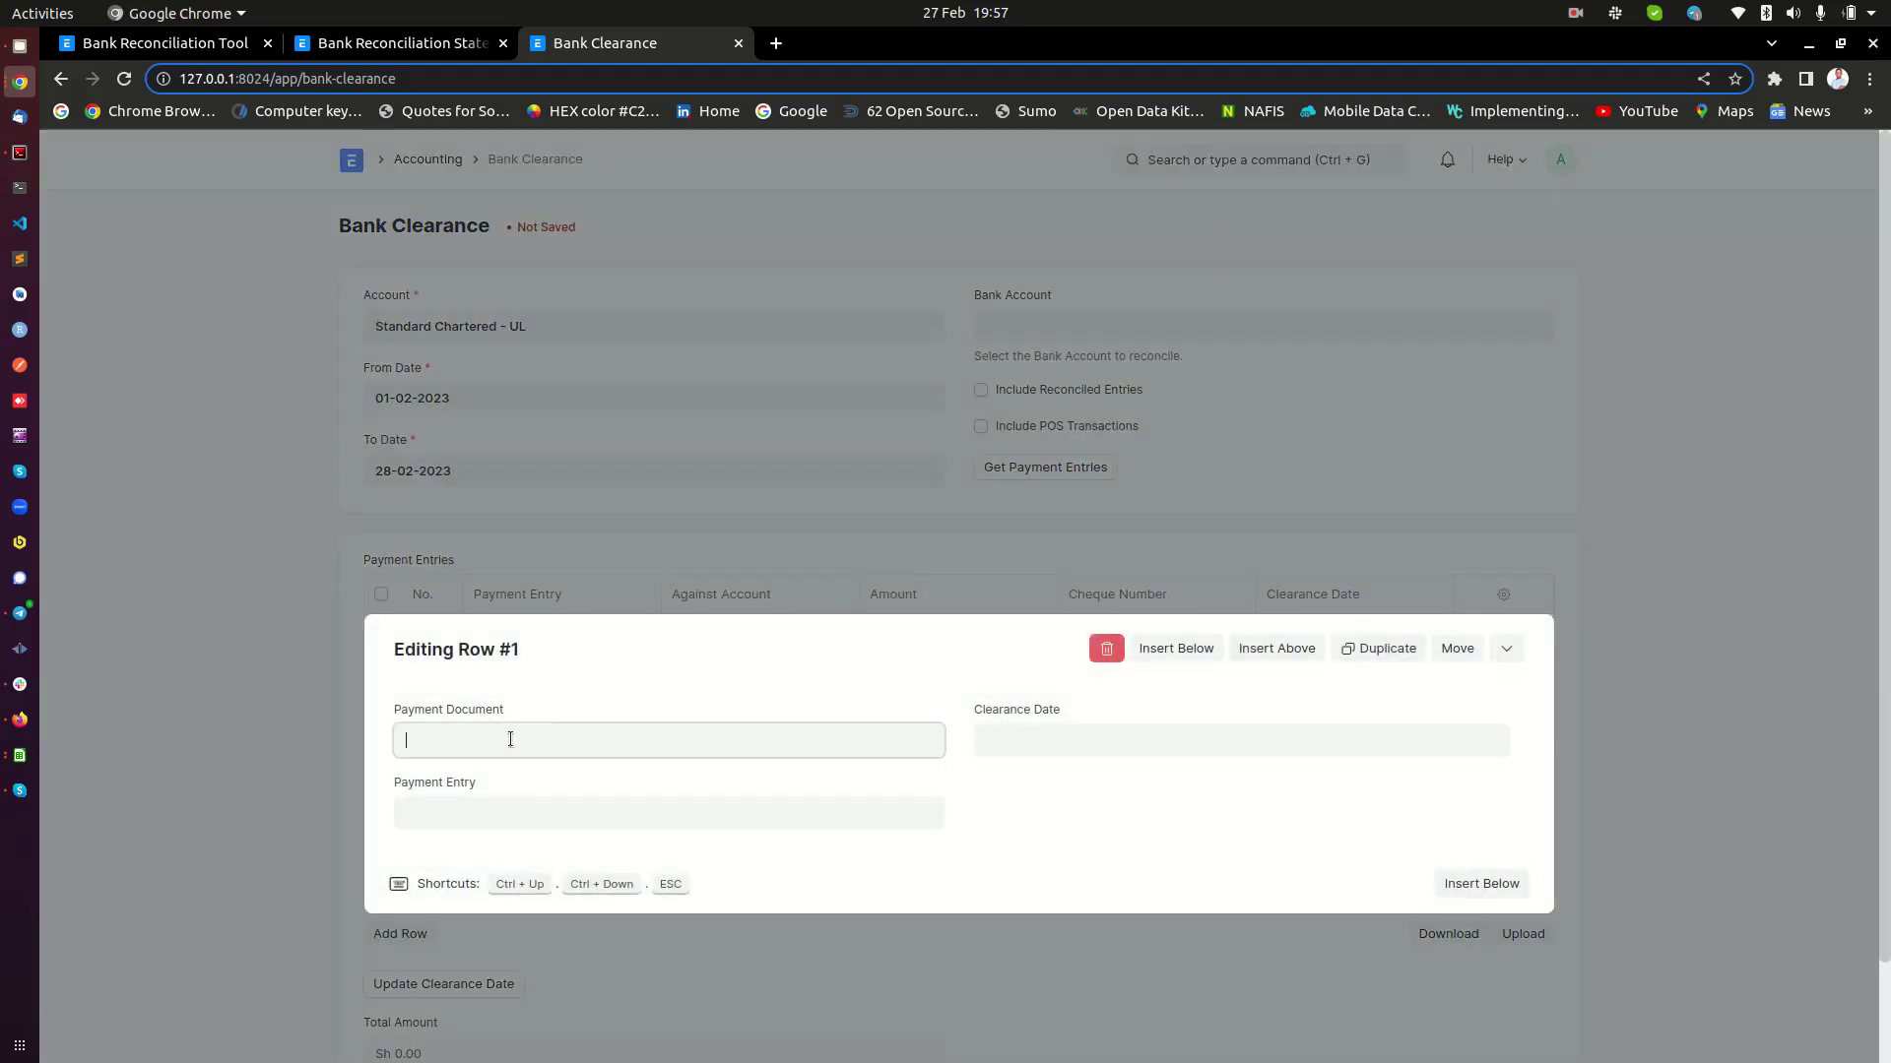
{"action": "type", "text": "p"}
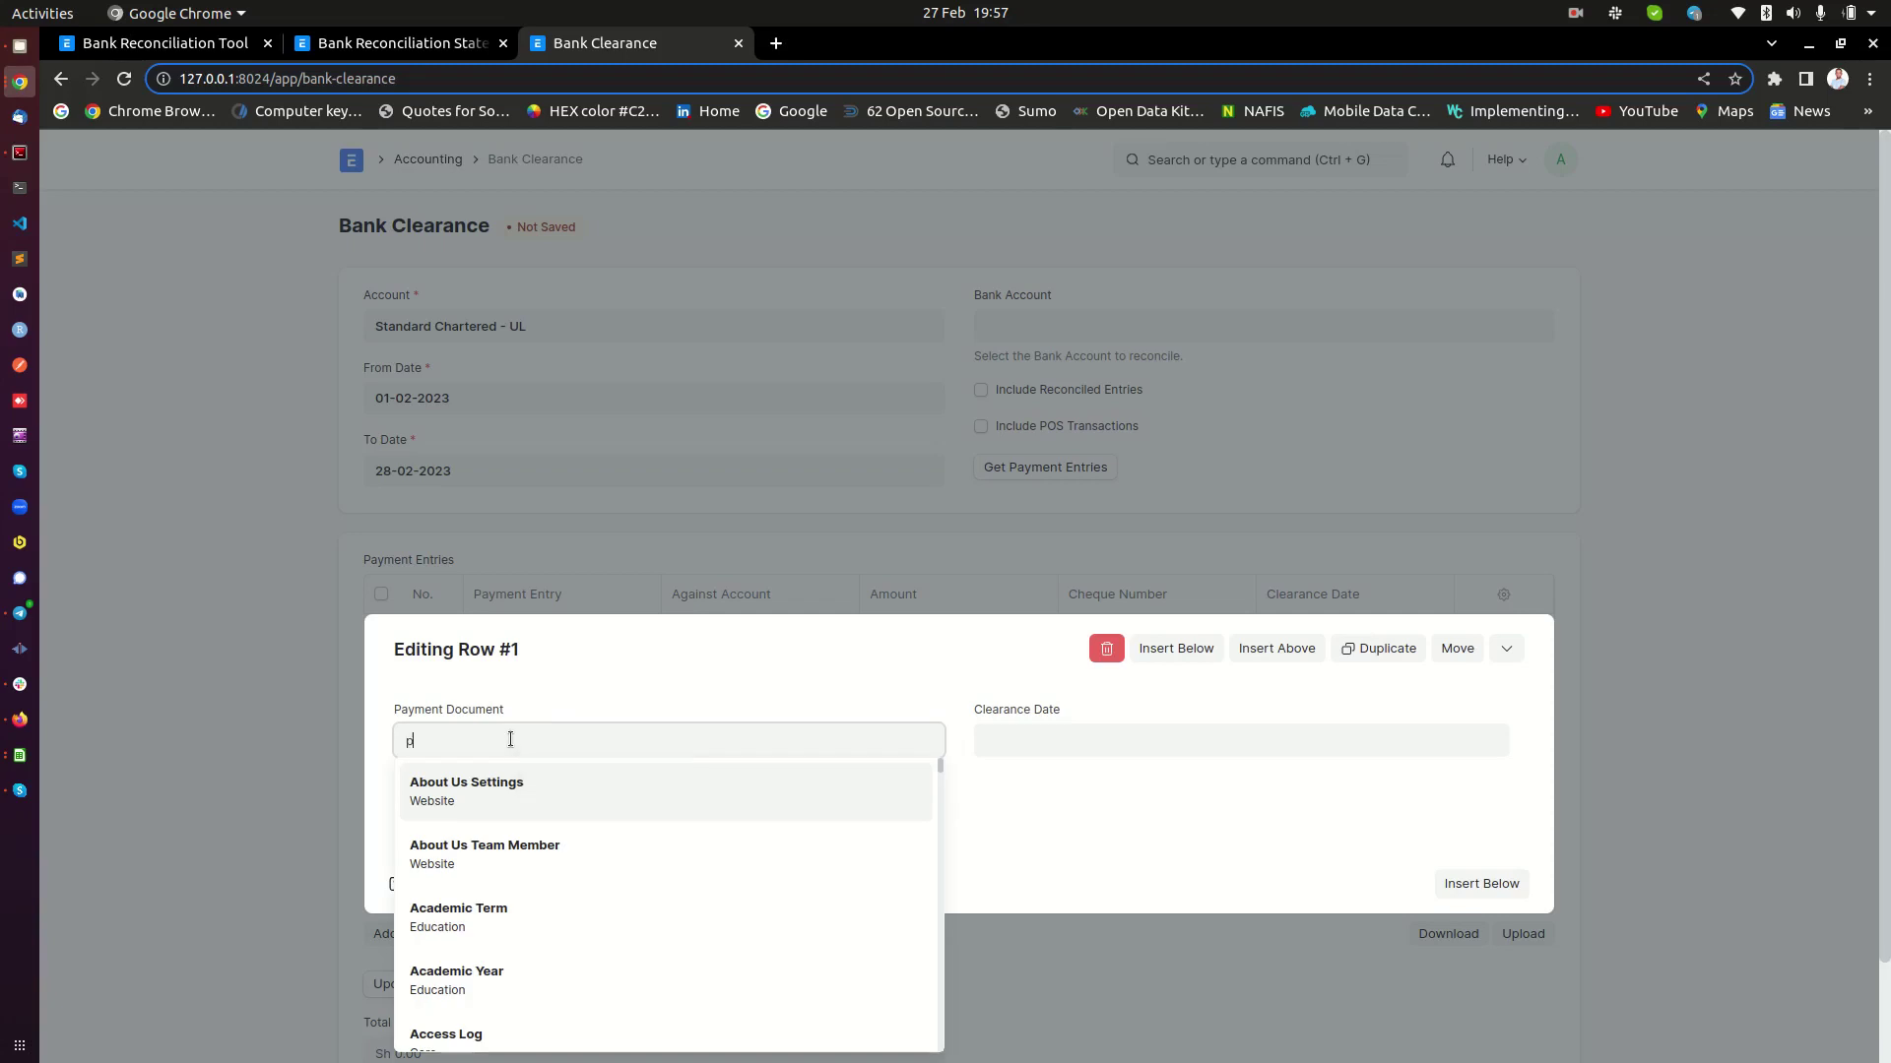
{"action": "type", "text": "ayment e"}
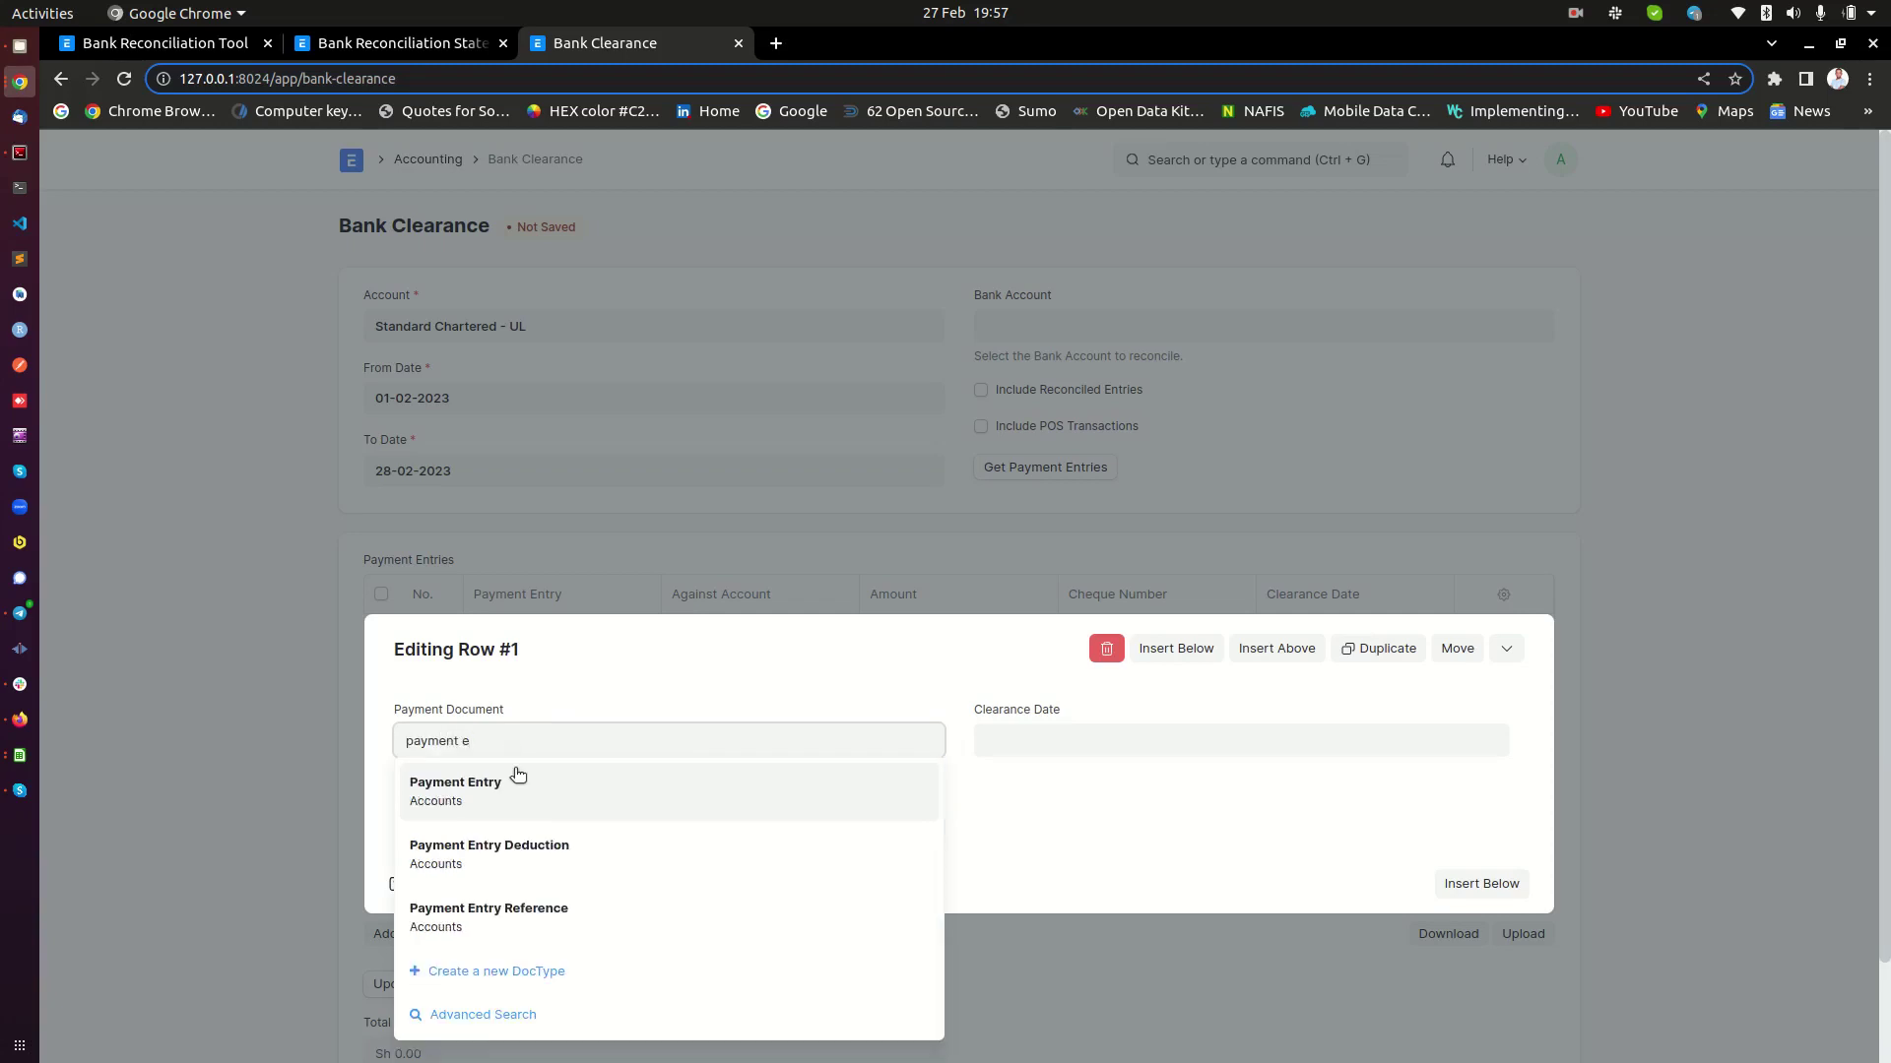
{"action": "left_click", "coordinate": [503, 793]}
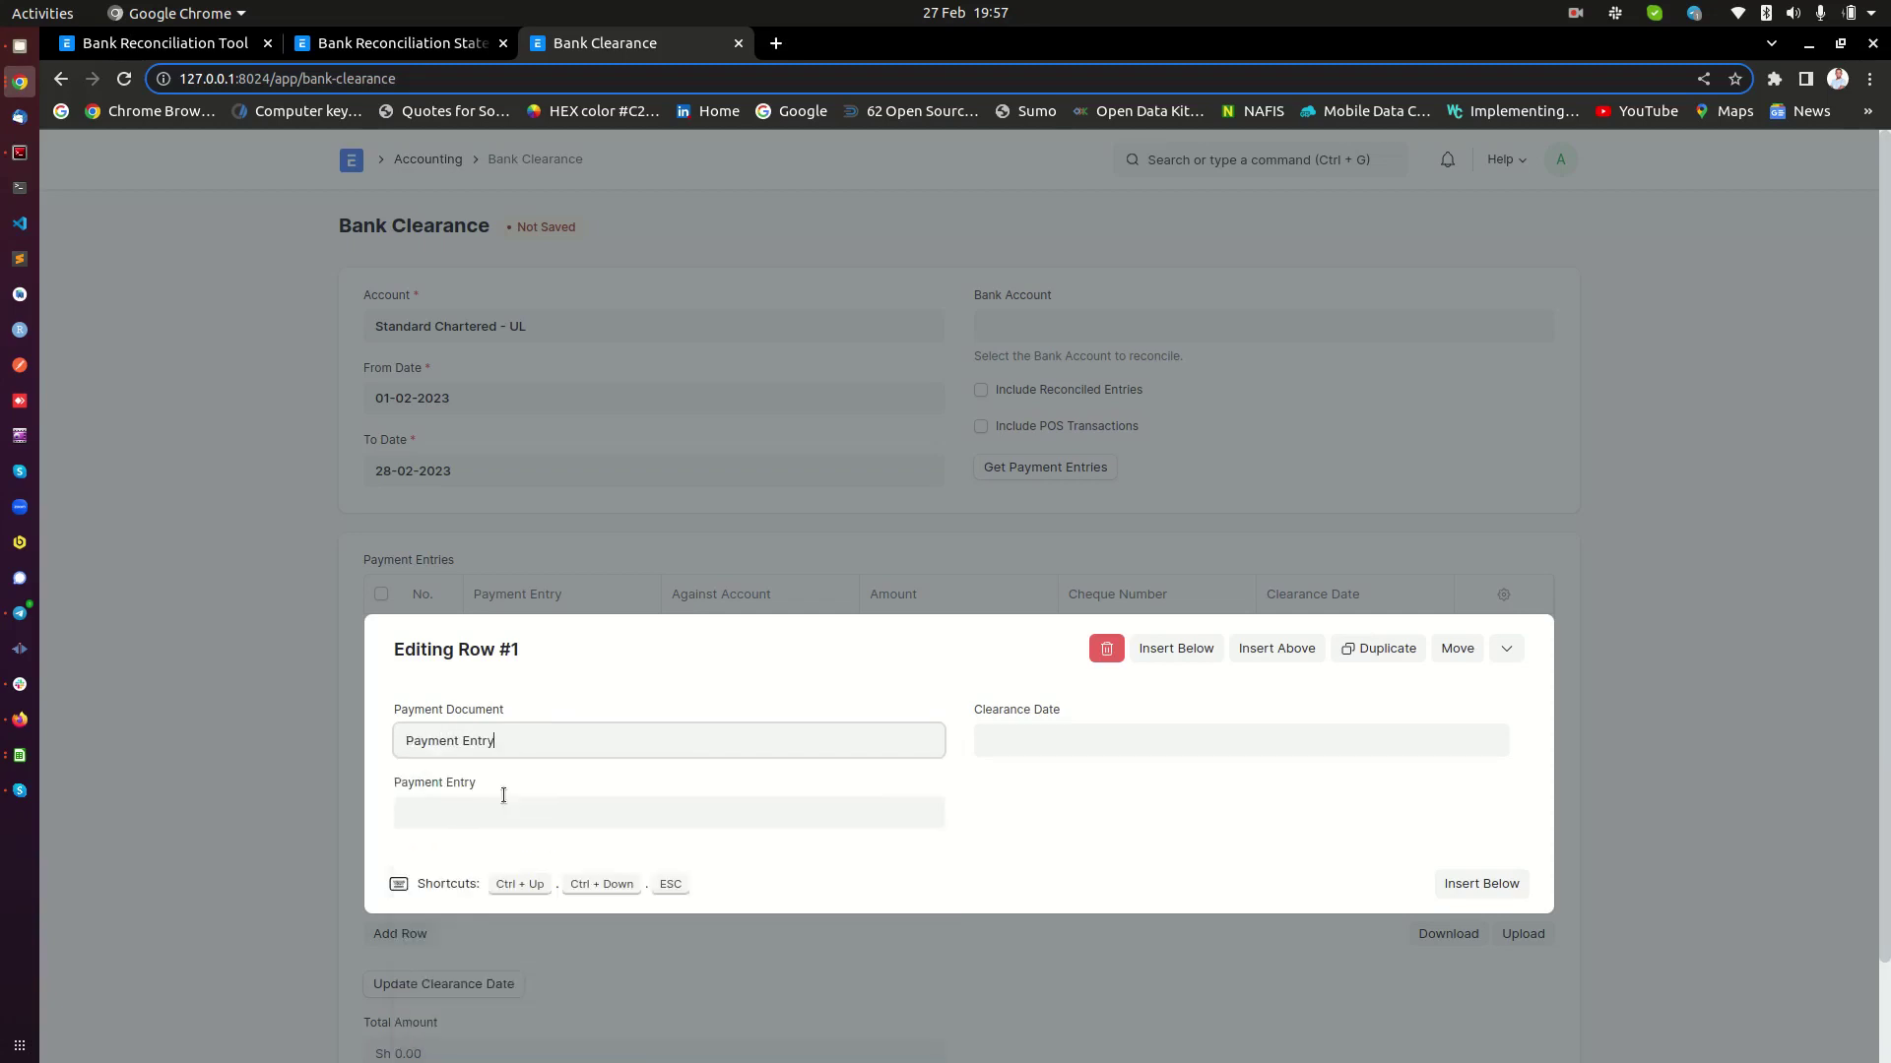
{"action": "left_click", "coordinate": [429, 49]}
Open payment entry ACC-PAY-2023-00009 in a new tab and copy its ID
{"action": "right_click", "coordinate": [359, 161]}
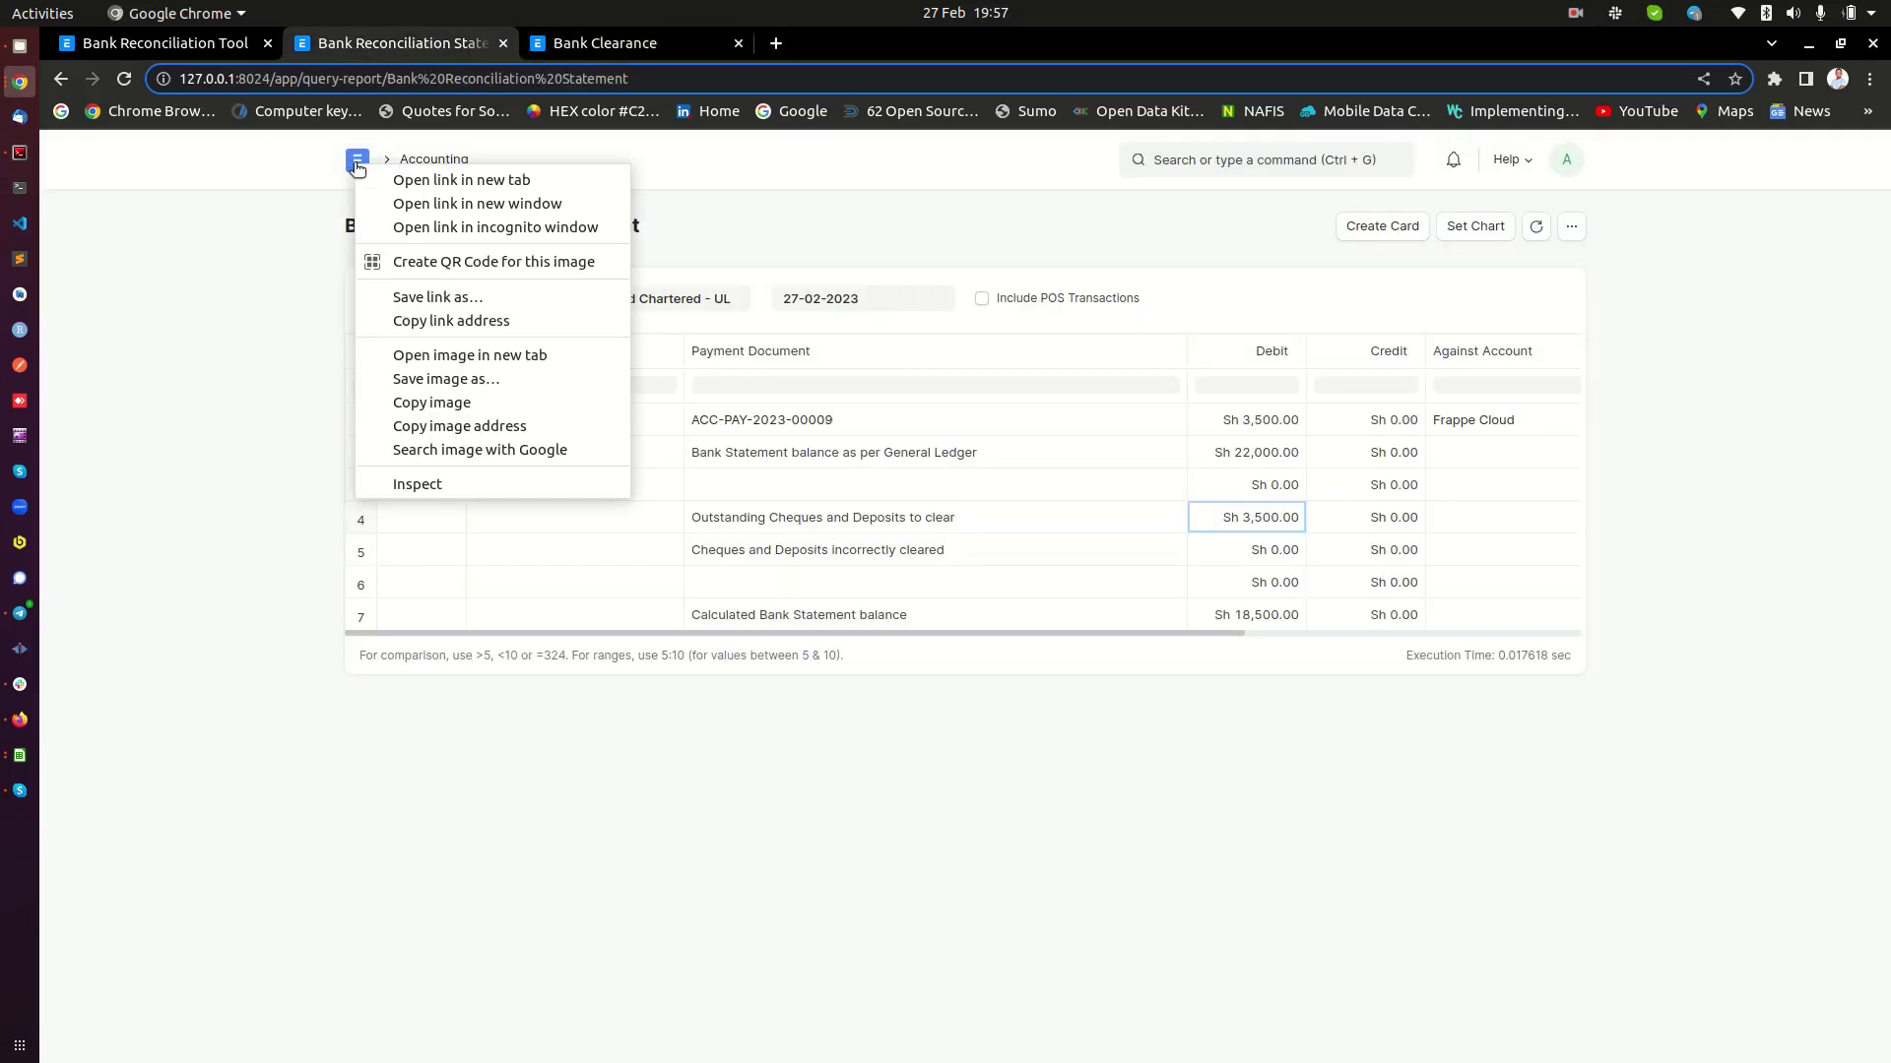
{"action": "left_click", "coordinate": [443, 177]}
{"action": "left_click", "coordinate": [898, 51]}
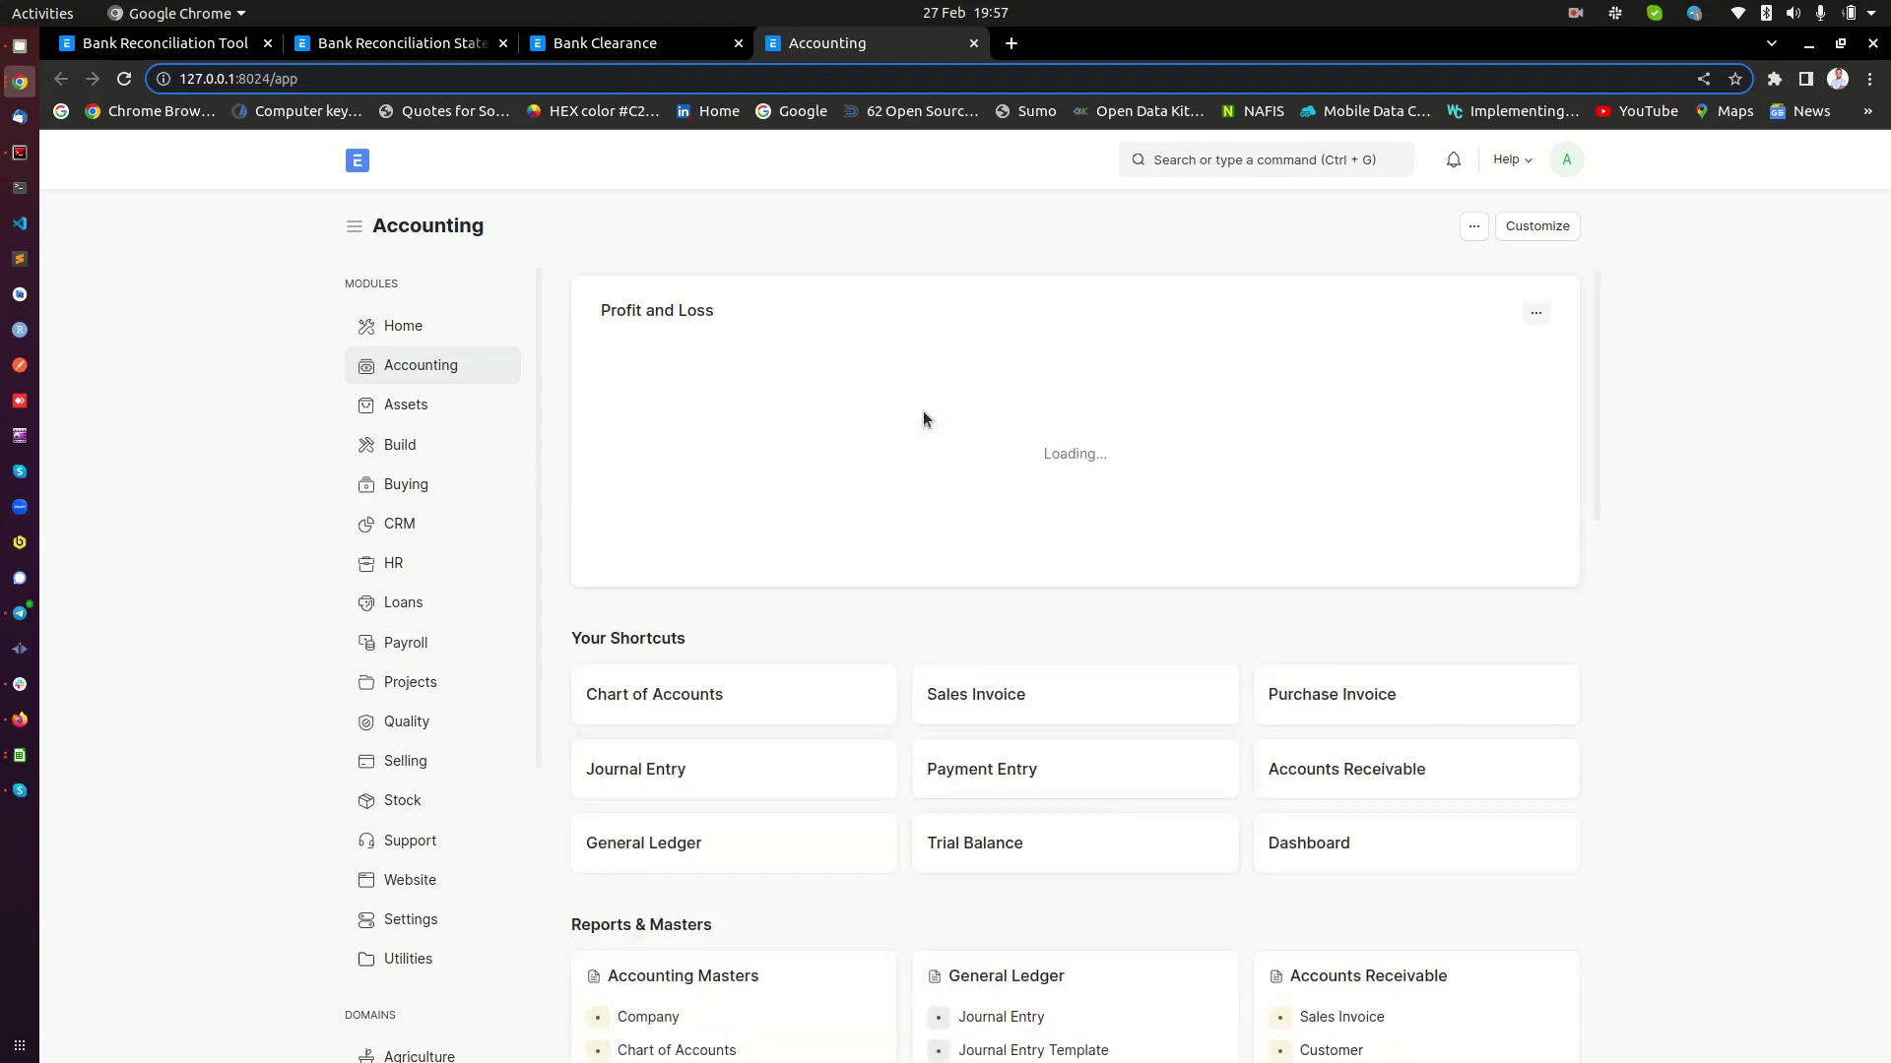
{"action": "left_click", "coordinate": [989, 770]}
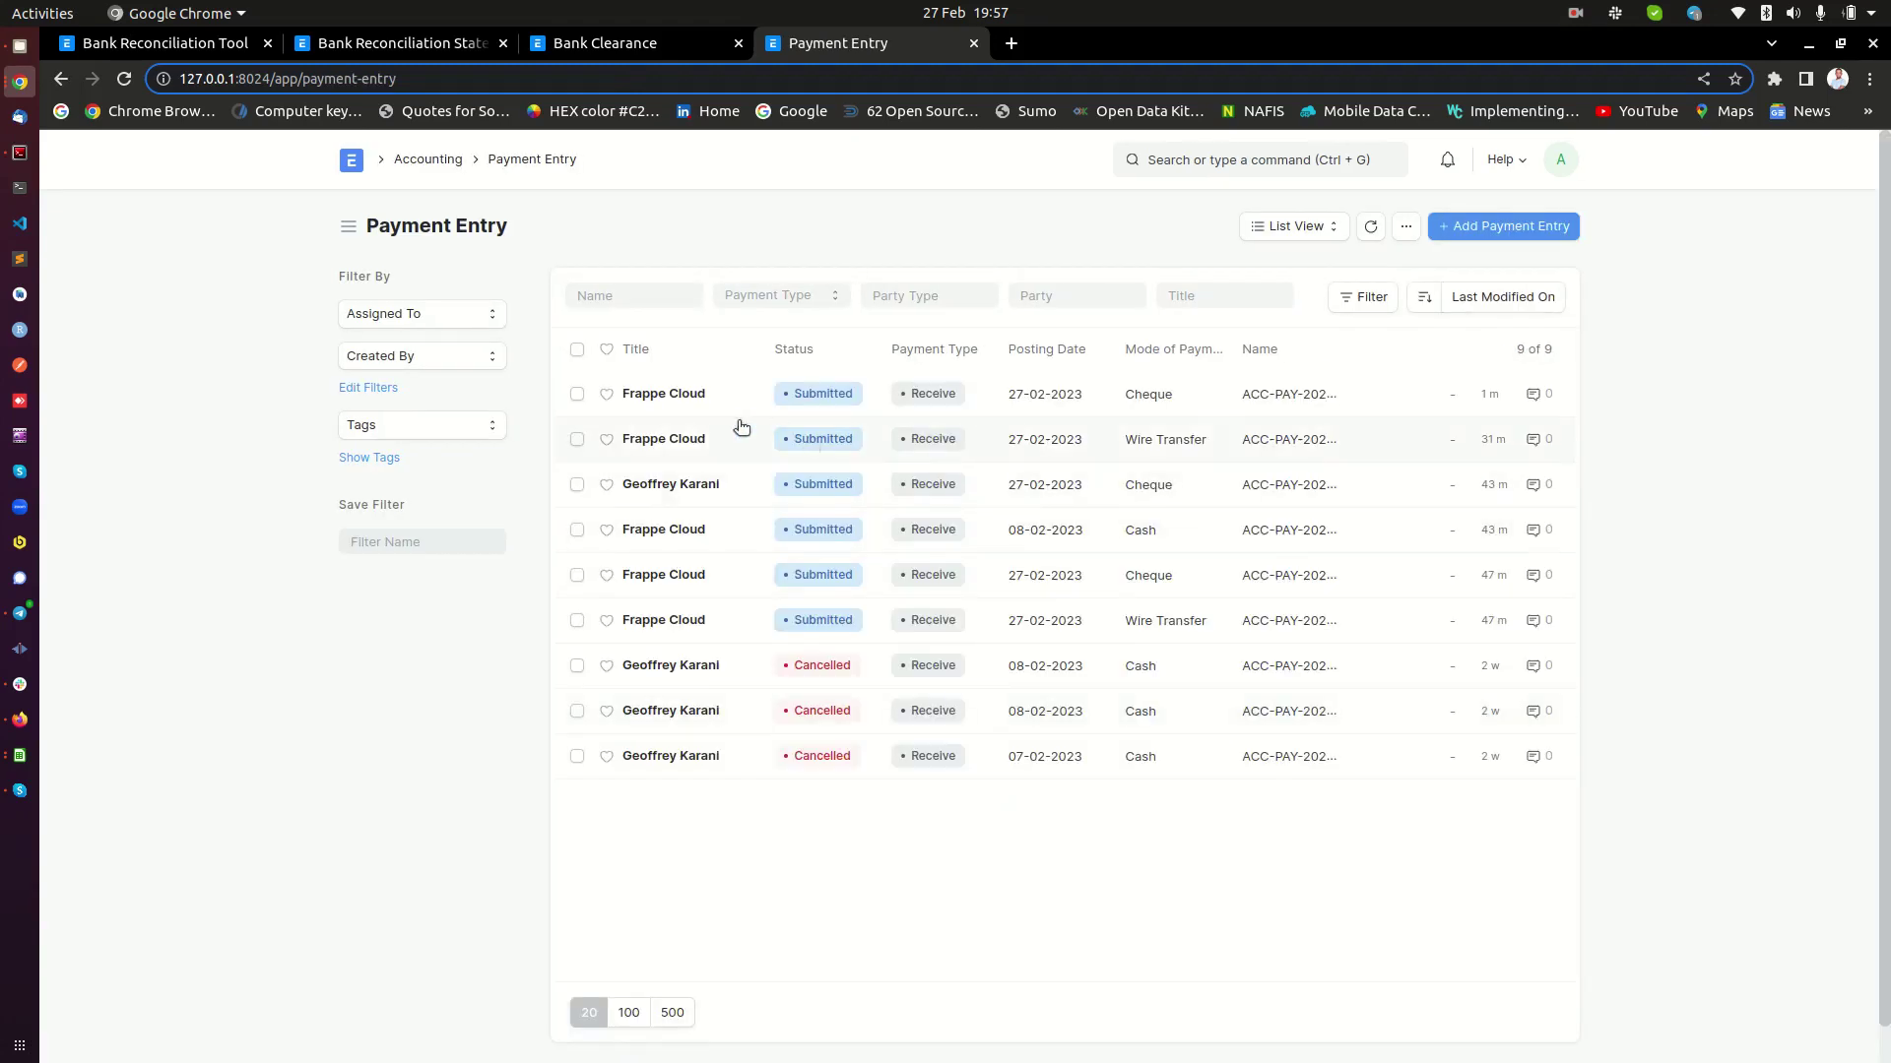
{"action": "left_click", "coordinate": [645, 395]}
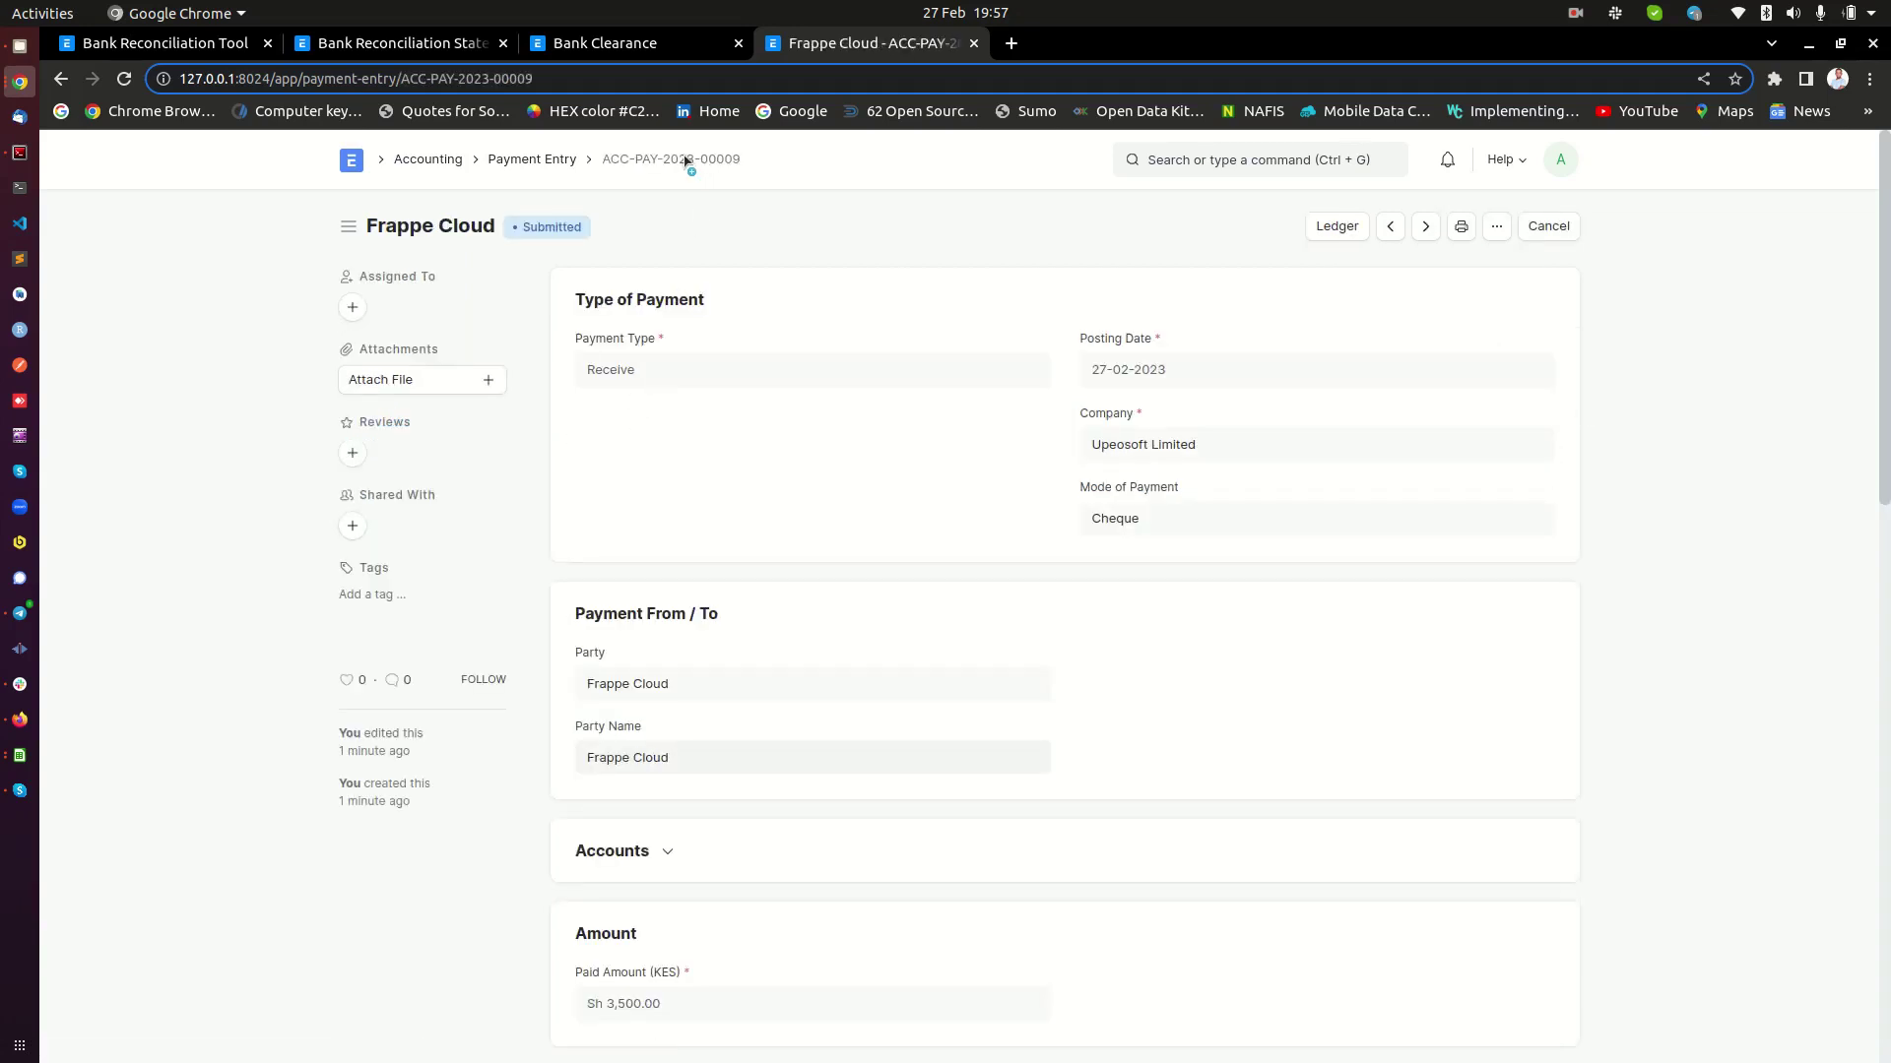
{"action": "left_click", "coordinate": [695, 162]}
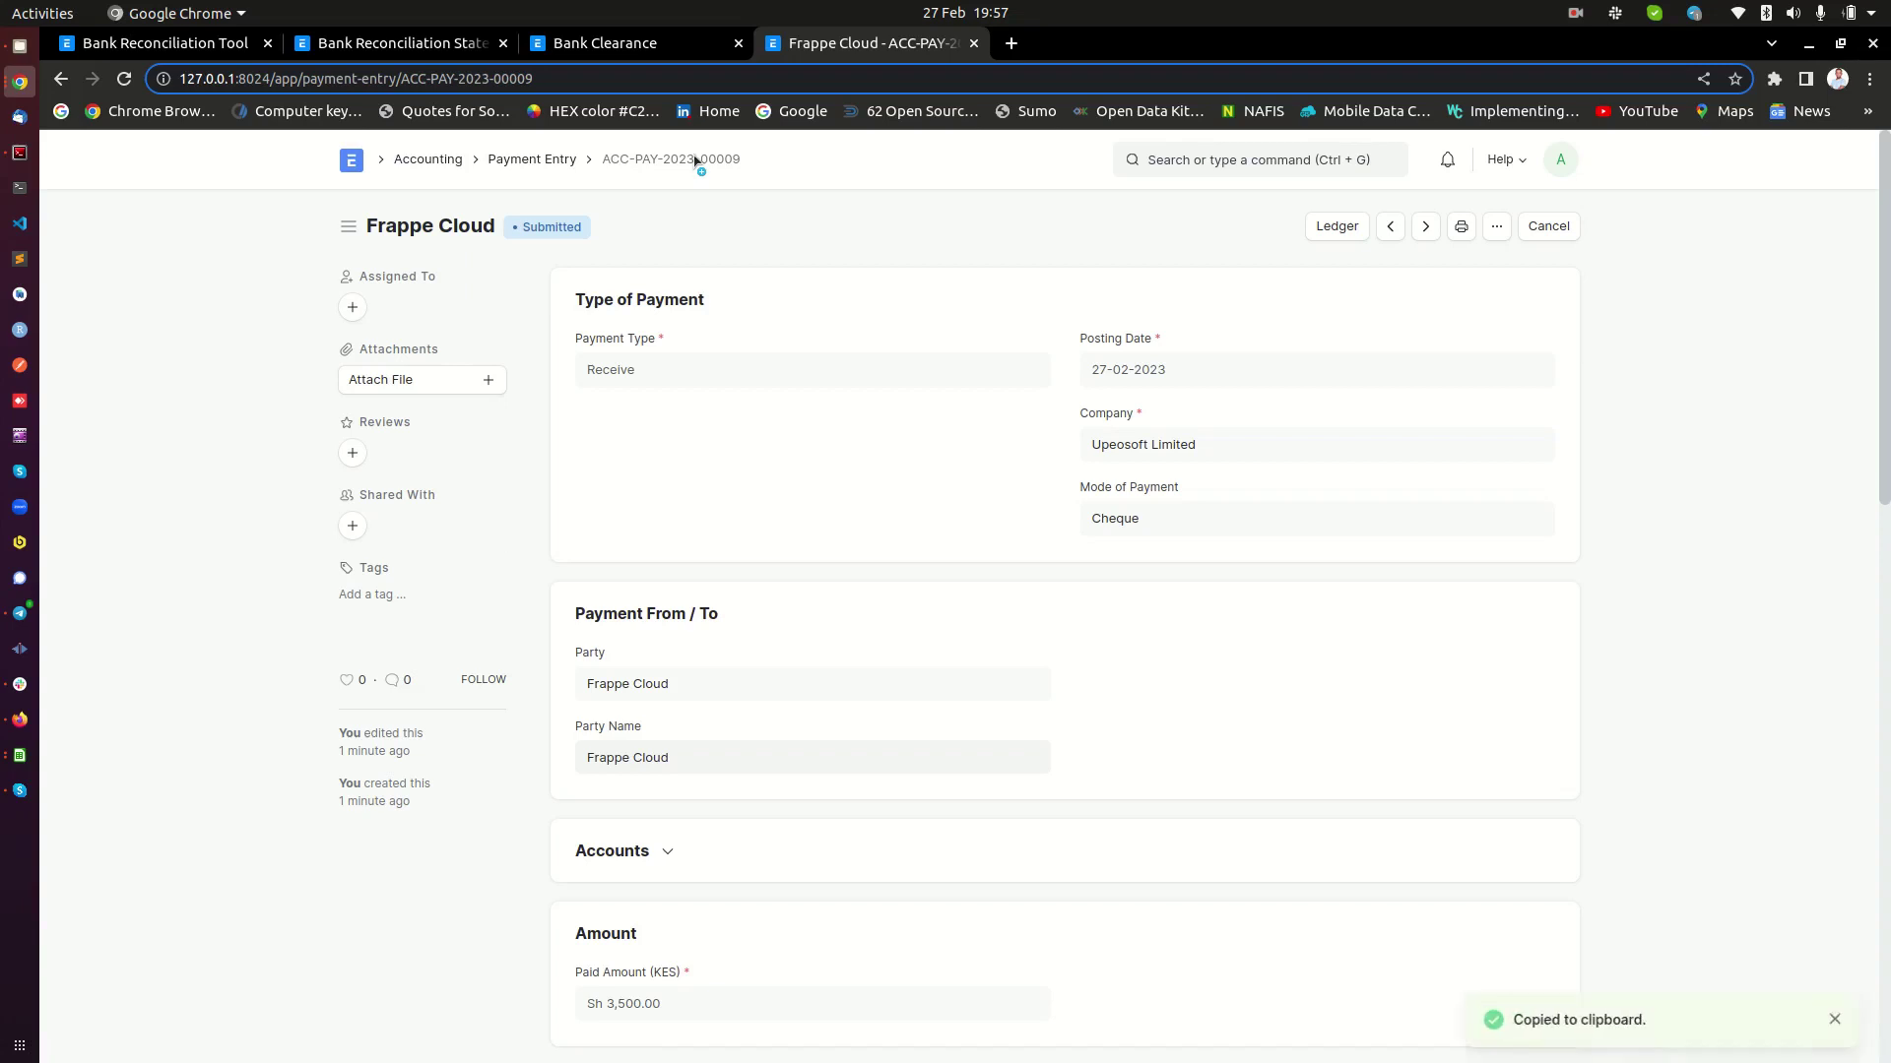
{"action": "left_click", "coordinate": [605, 42]}
Enter ACC-PAY-2023-00009 with clearance date 27-02-2023 in row 1 and update the clearance date
{"action": "left_click", "coordinate": [516, 810]}
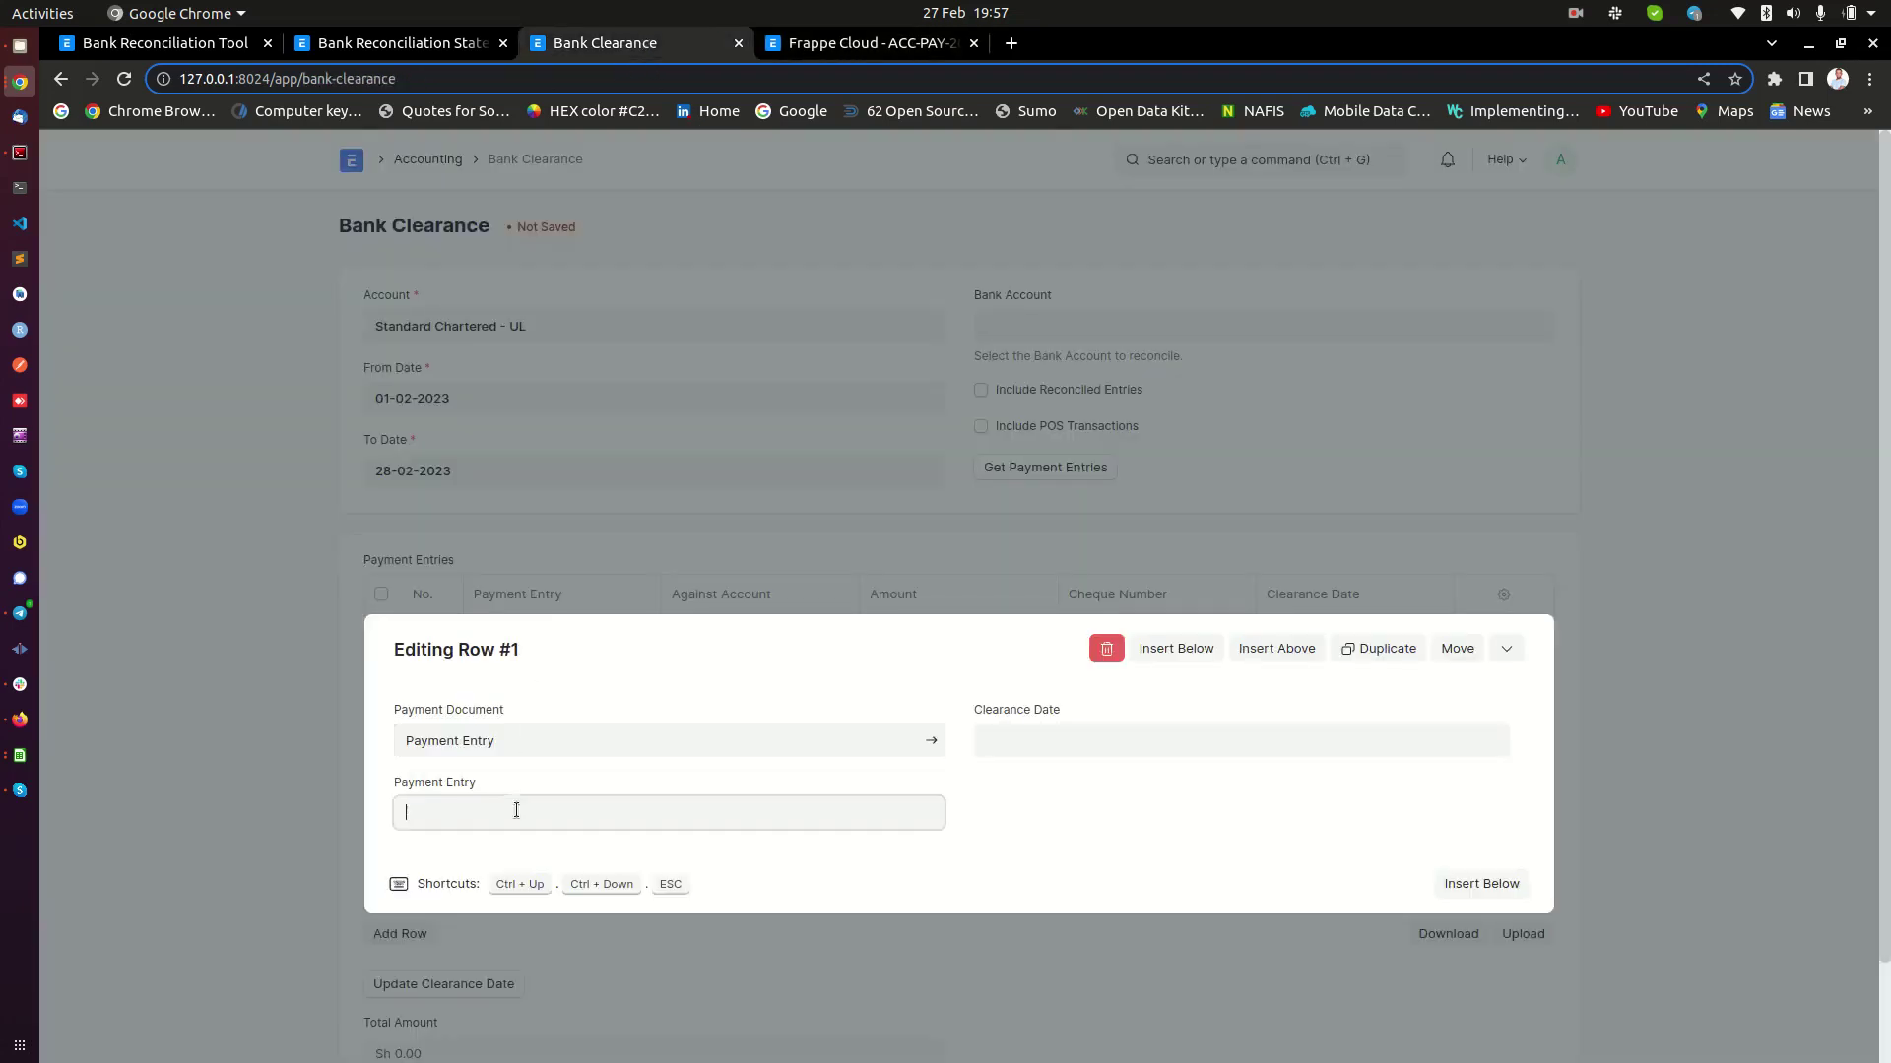
{"action": "key", "text": "ctrl+v"}
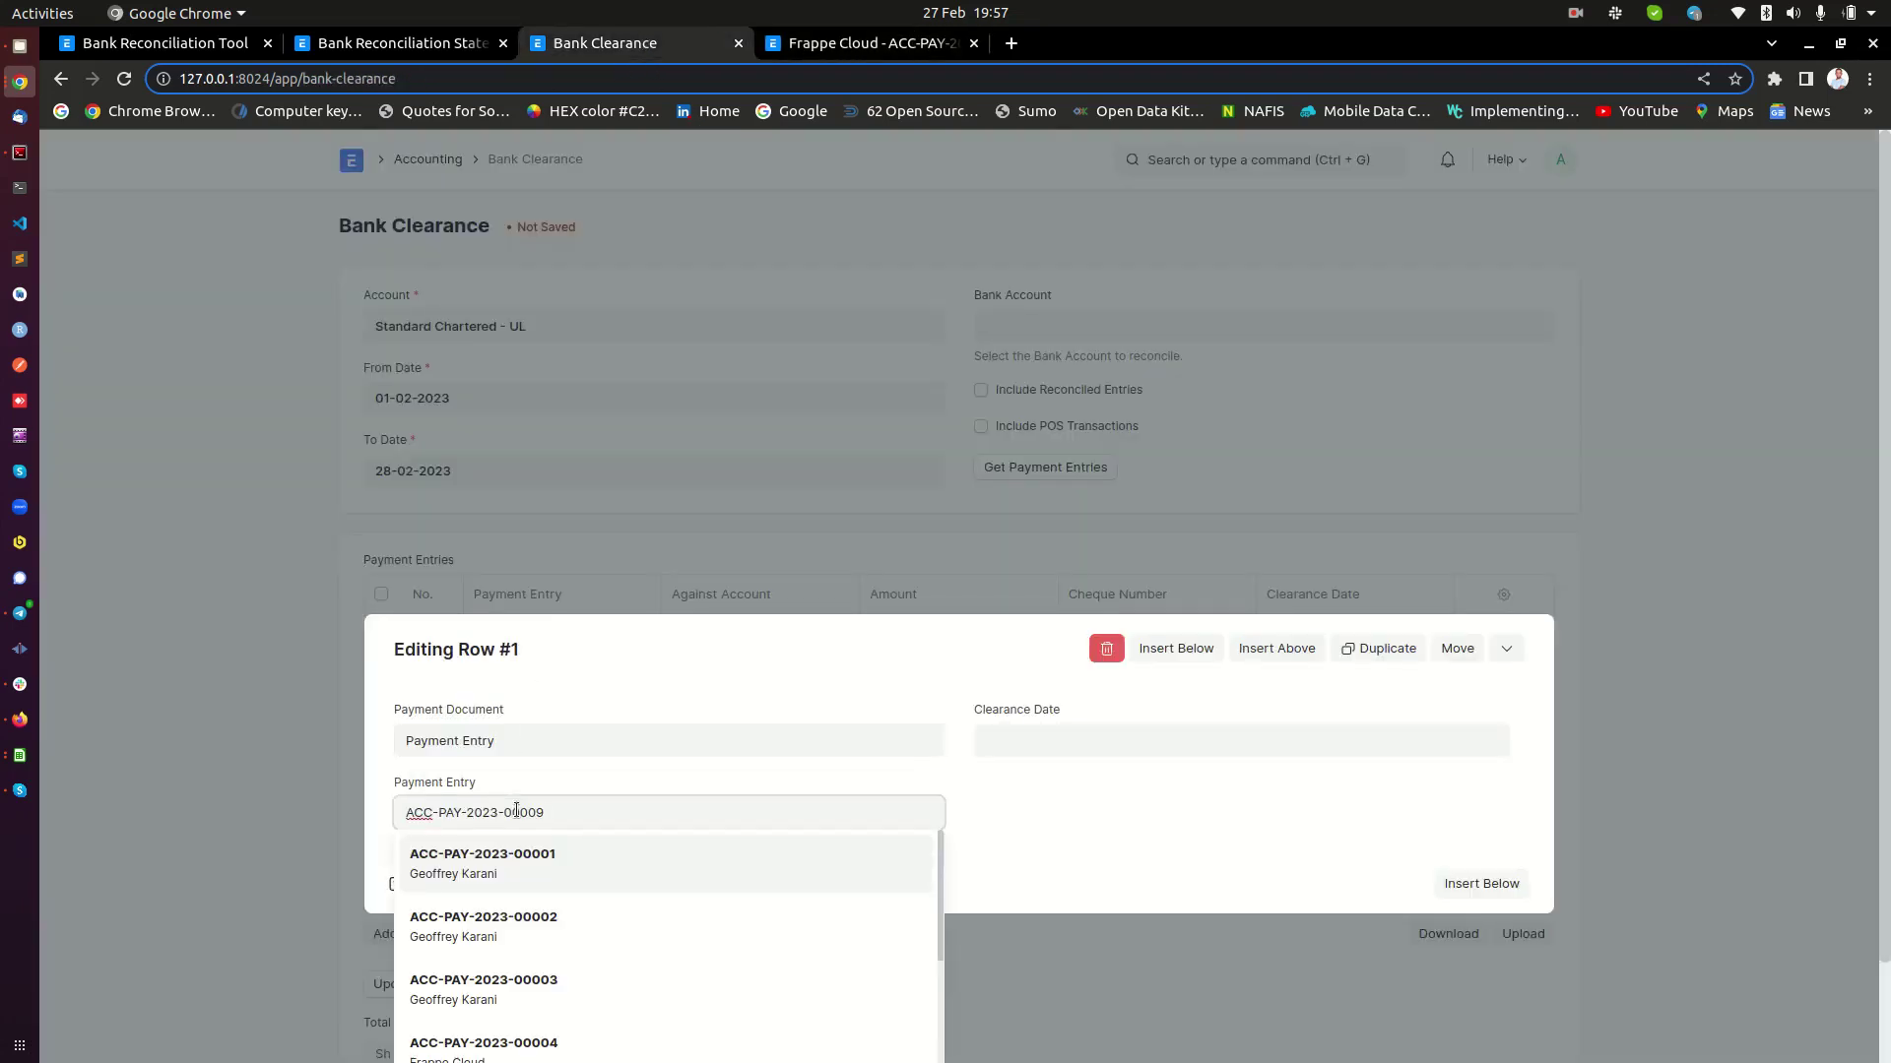
{"action": "left_click", "coordinate": [527, 873]}
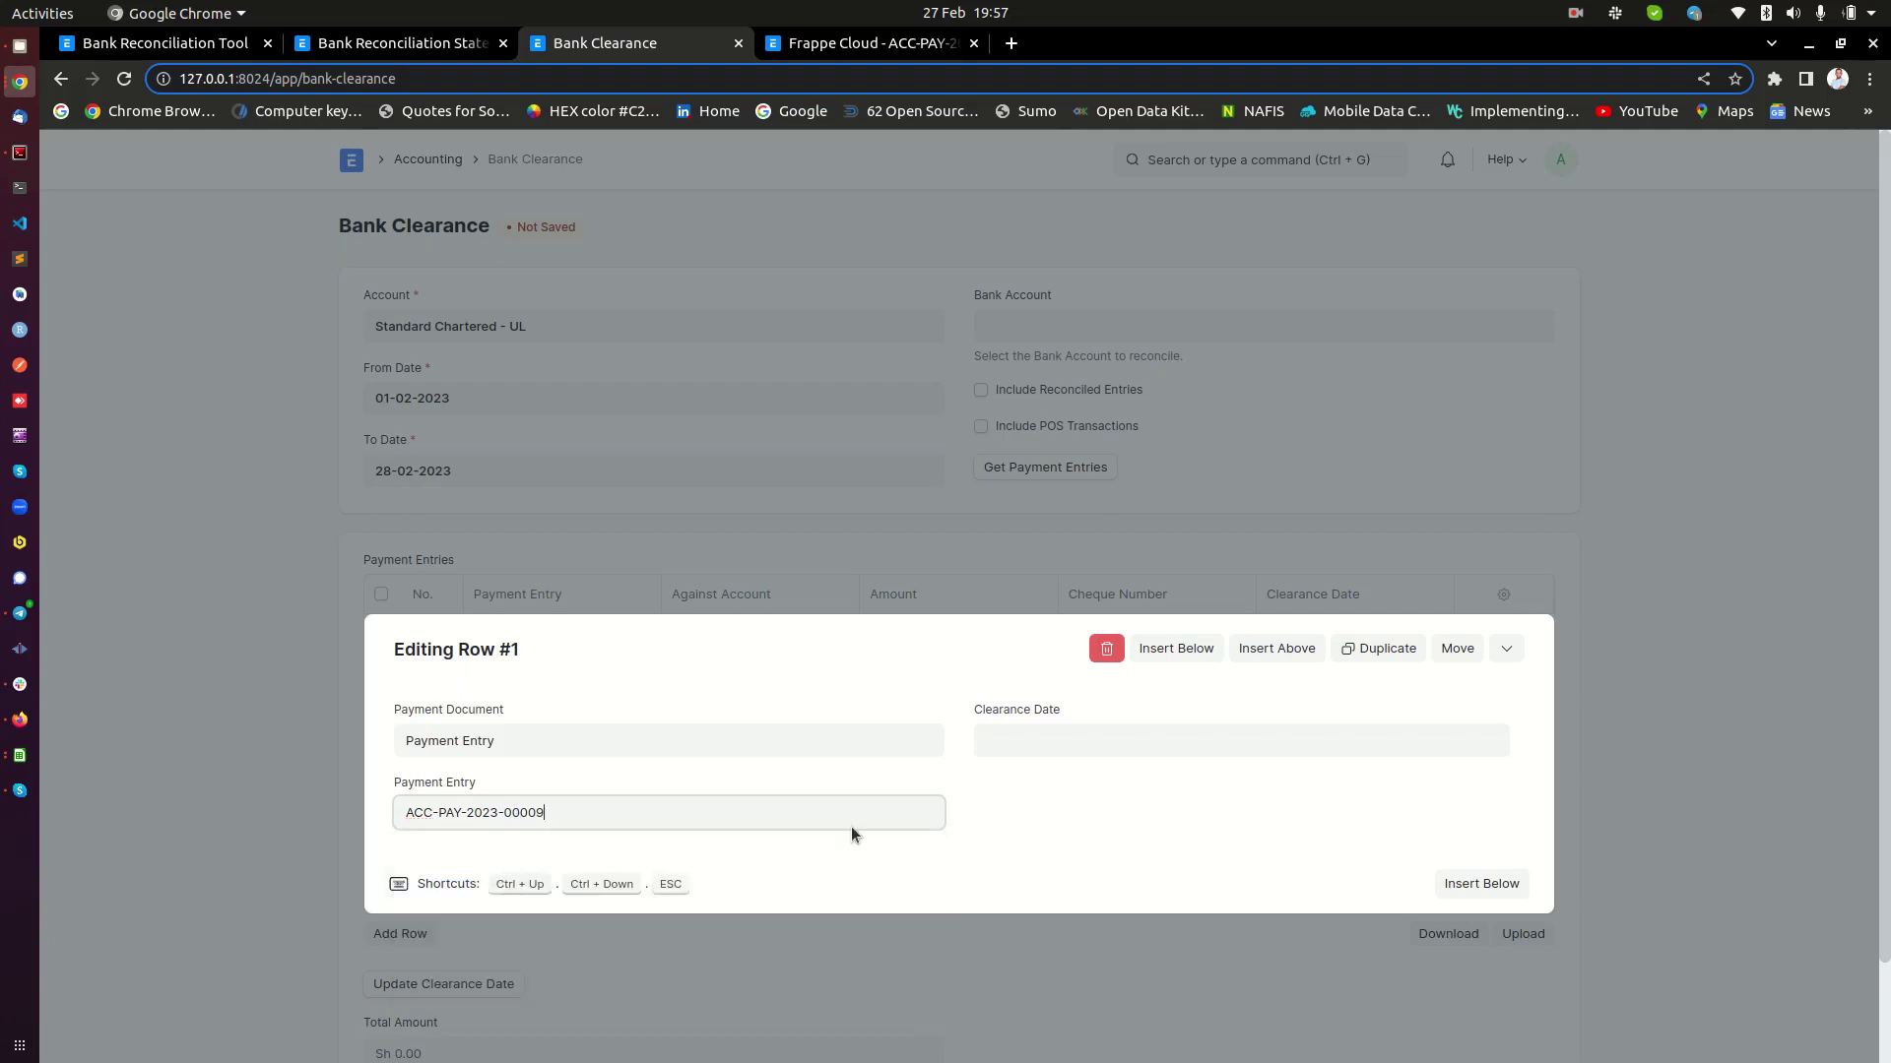
{"action": "left_click", "coordinate": [1055, 747]}
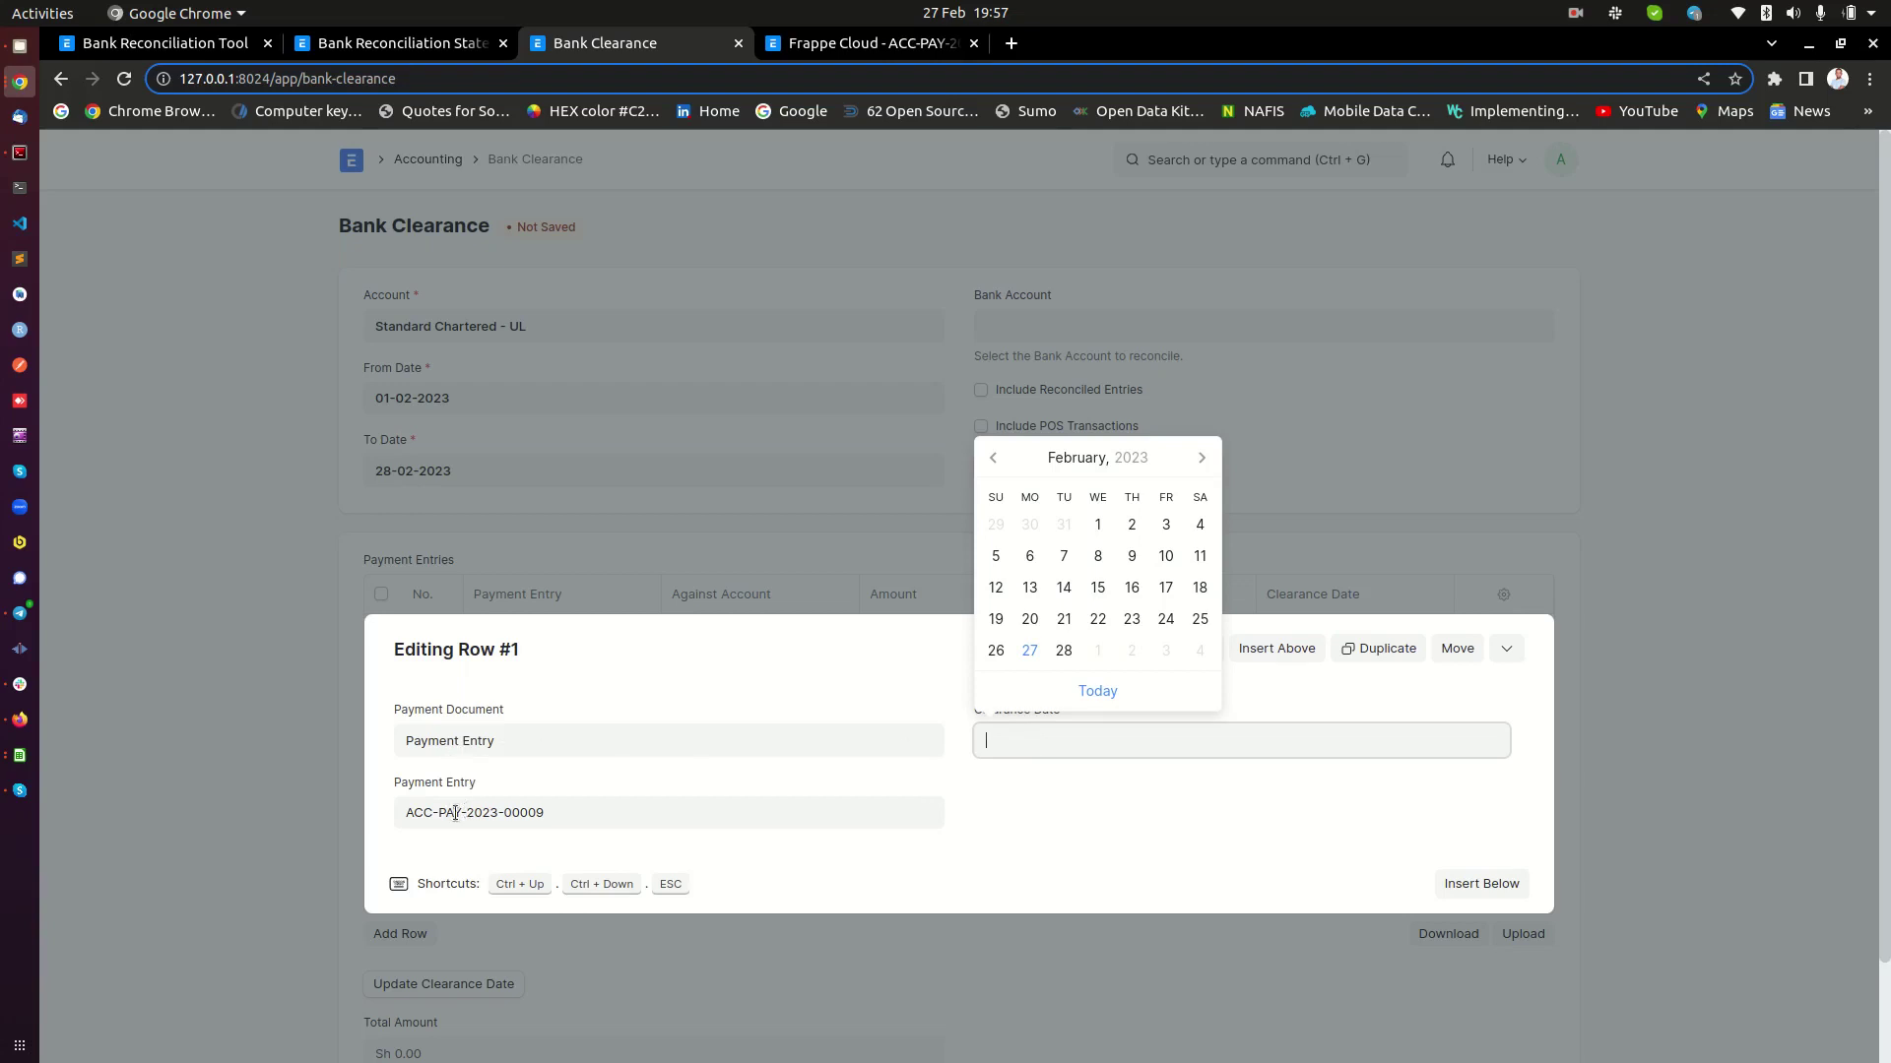
{"action": "left_click", "coordinate": [1029, 651]}
{"action": "left_click", "coordinate": [1706, 499]}
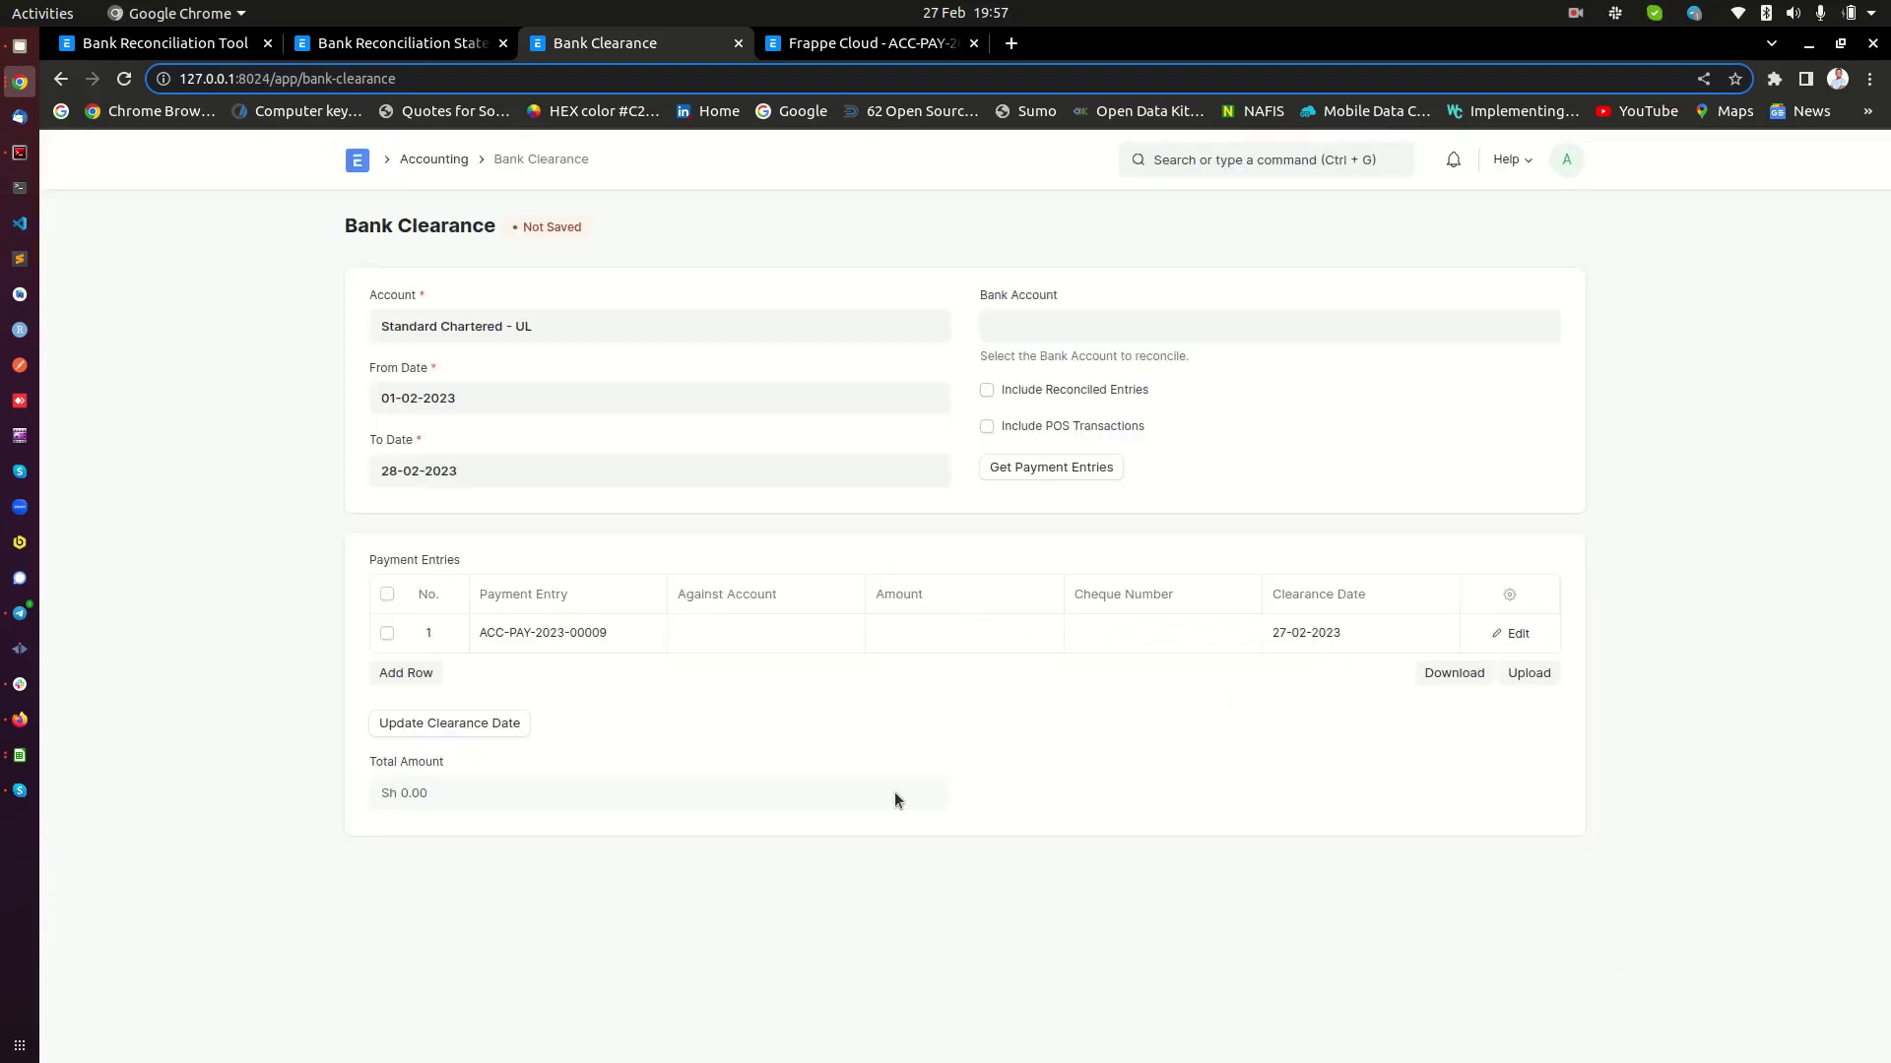
{"action": "left_click", "coordinate": [446, 724]}
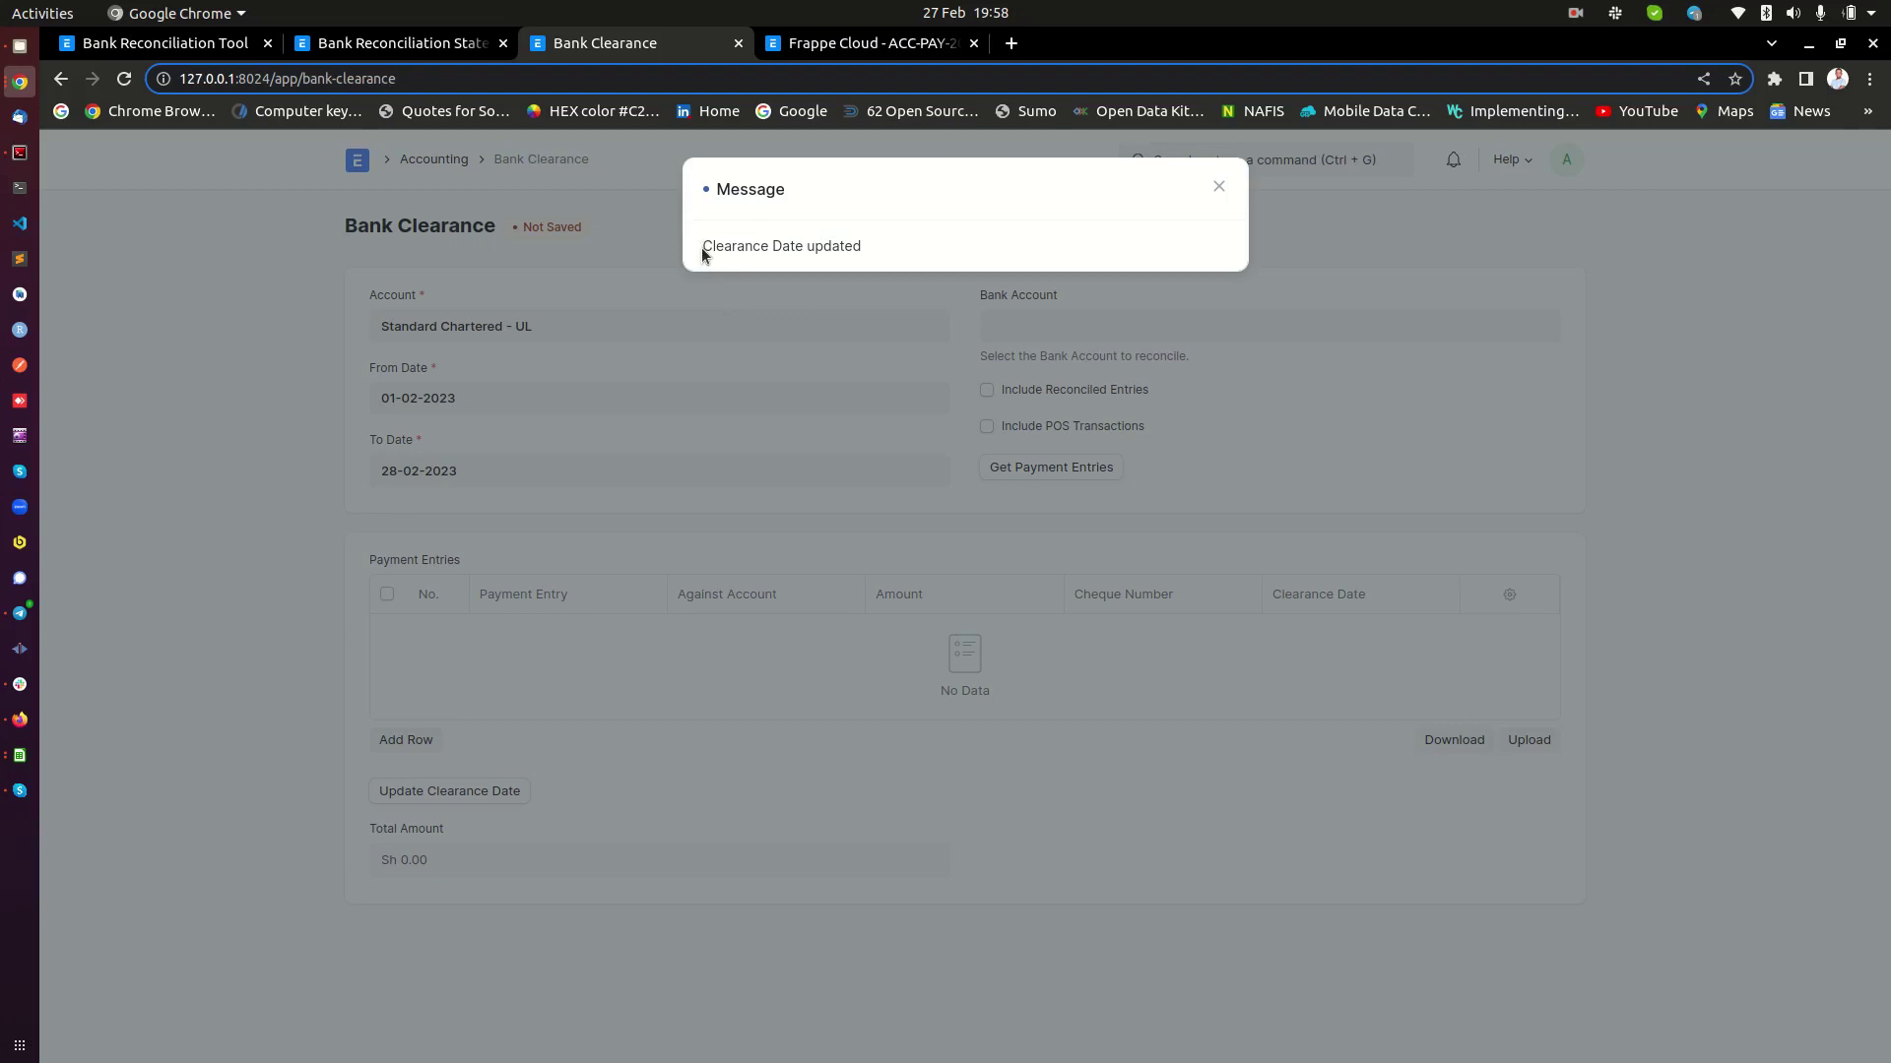
{"action": "left_click_drag", "start_coordinate": [703, 254], "coordinate": [788, 264]}
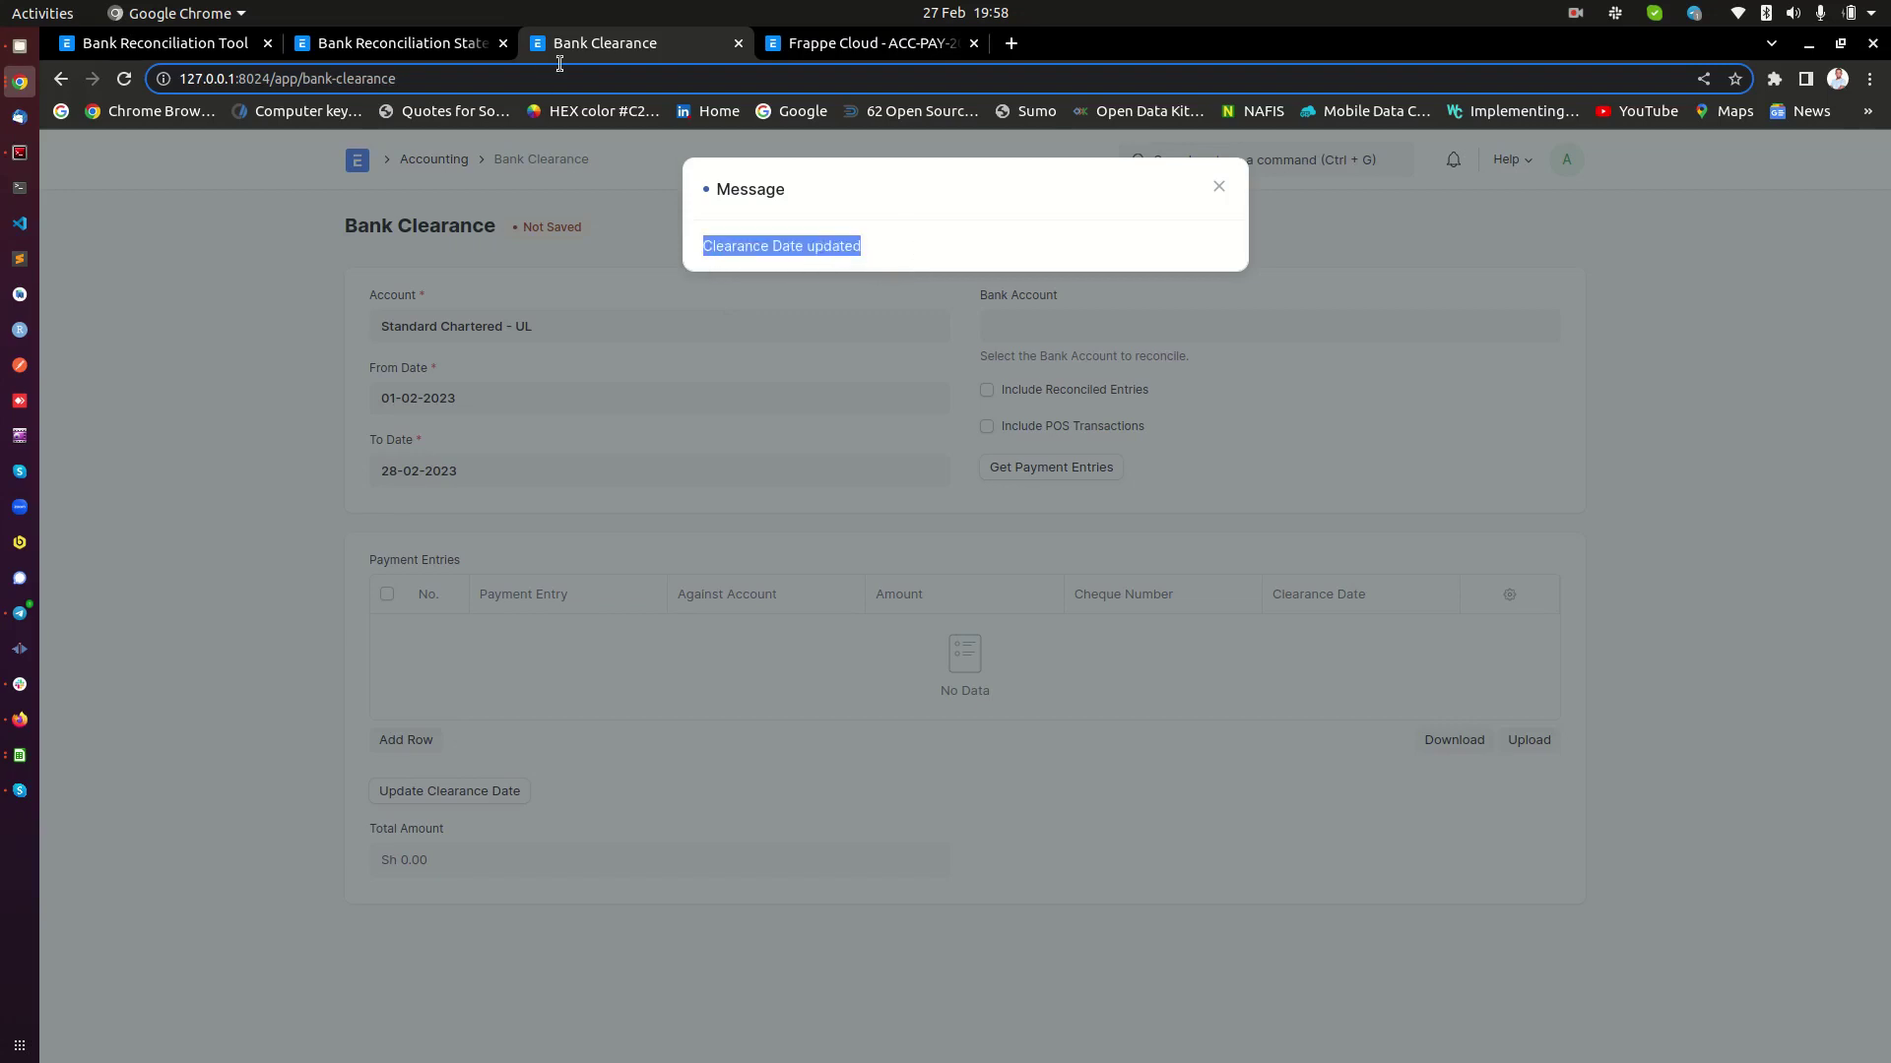
Reload the Bank Reconciliation Statement and confirm no outstanding cheques or deposits remain
{"action": "left_click", "coordinate": [420, 45]}
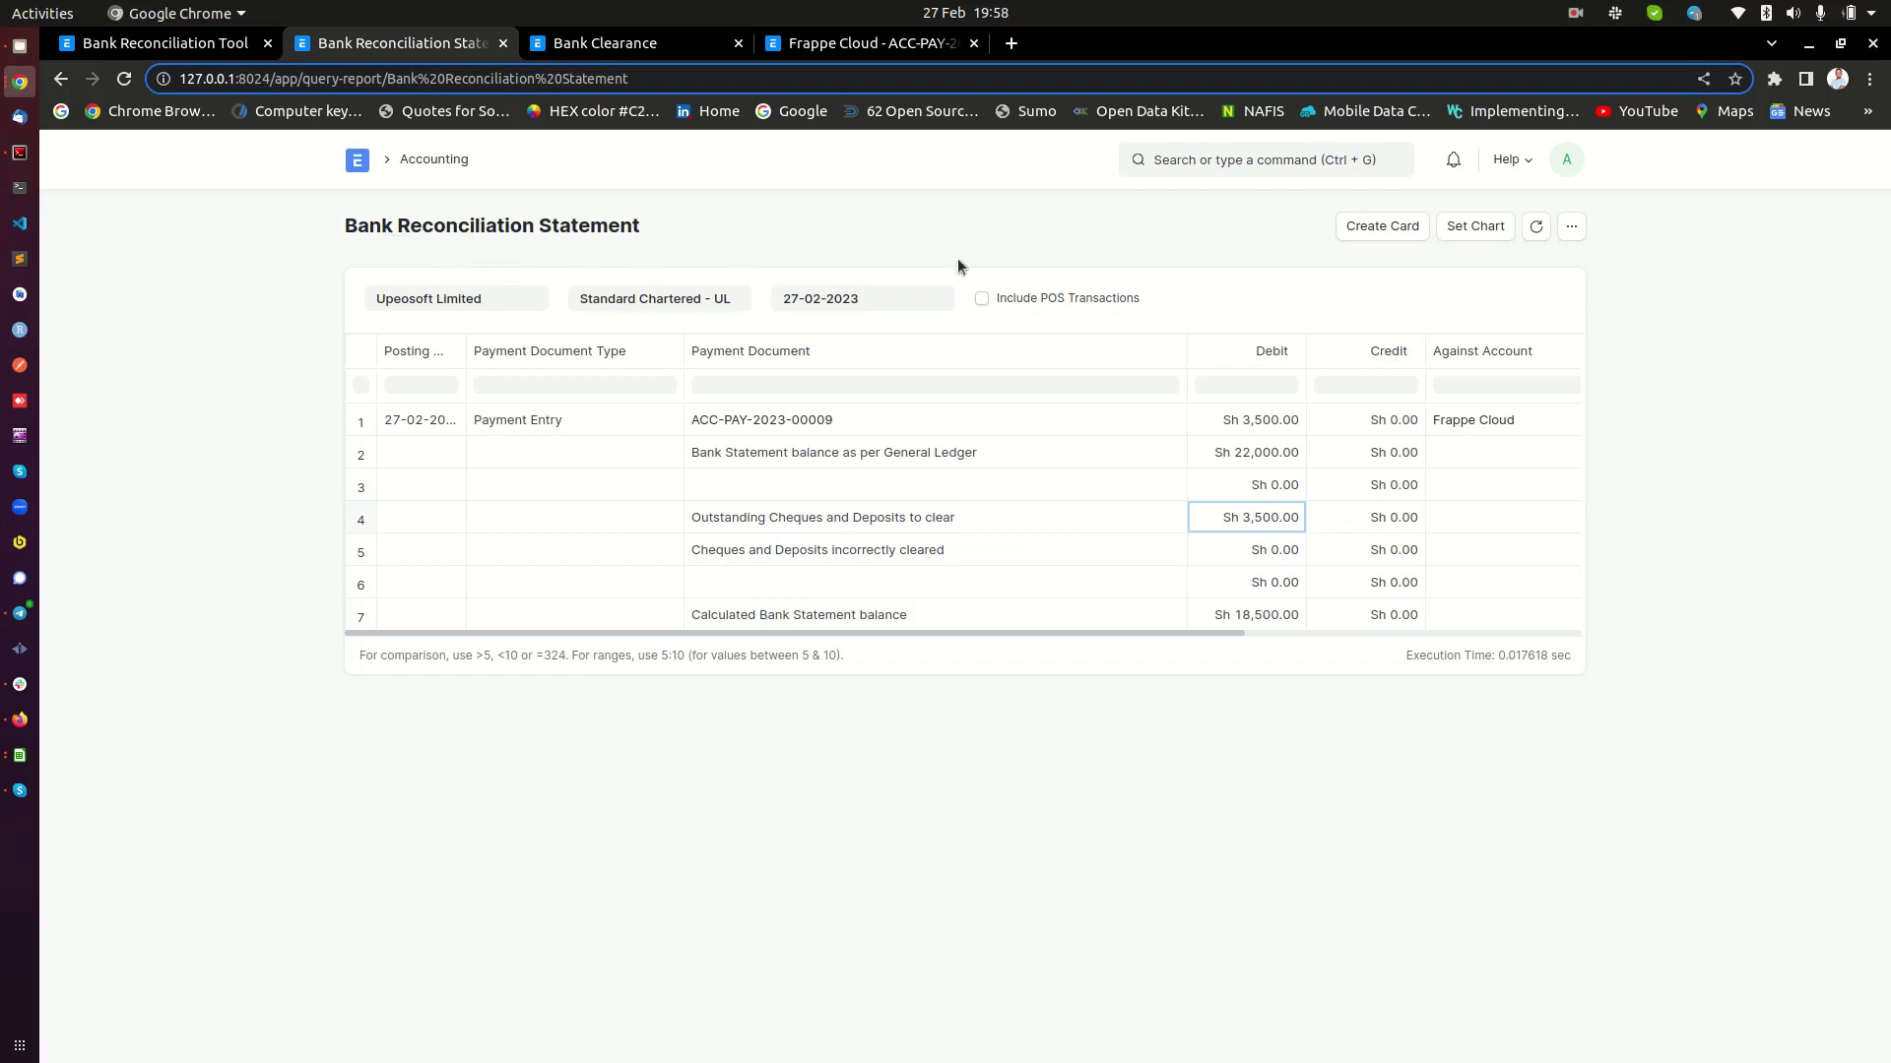
{"action": "left_click", "coordinate": [1537, 227]}
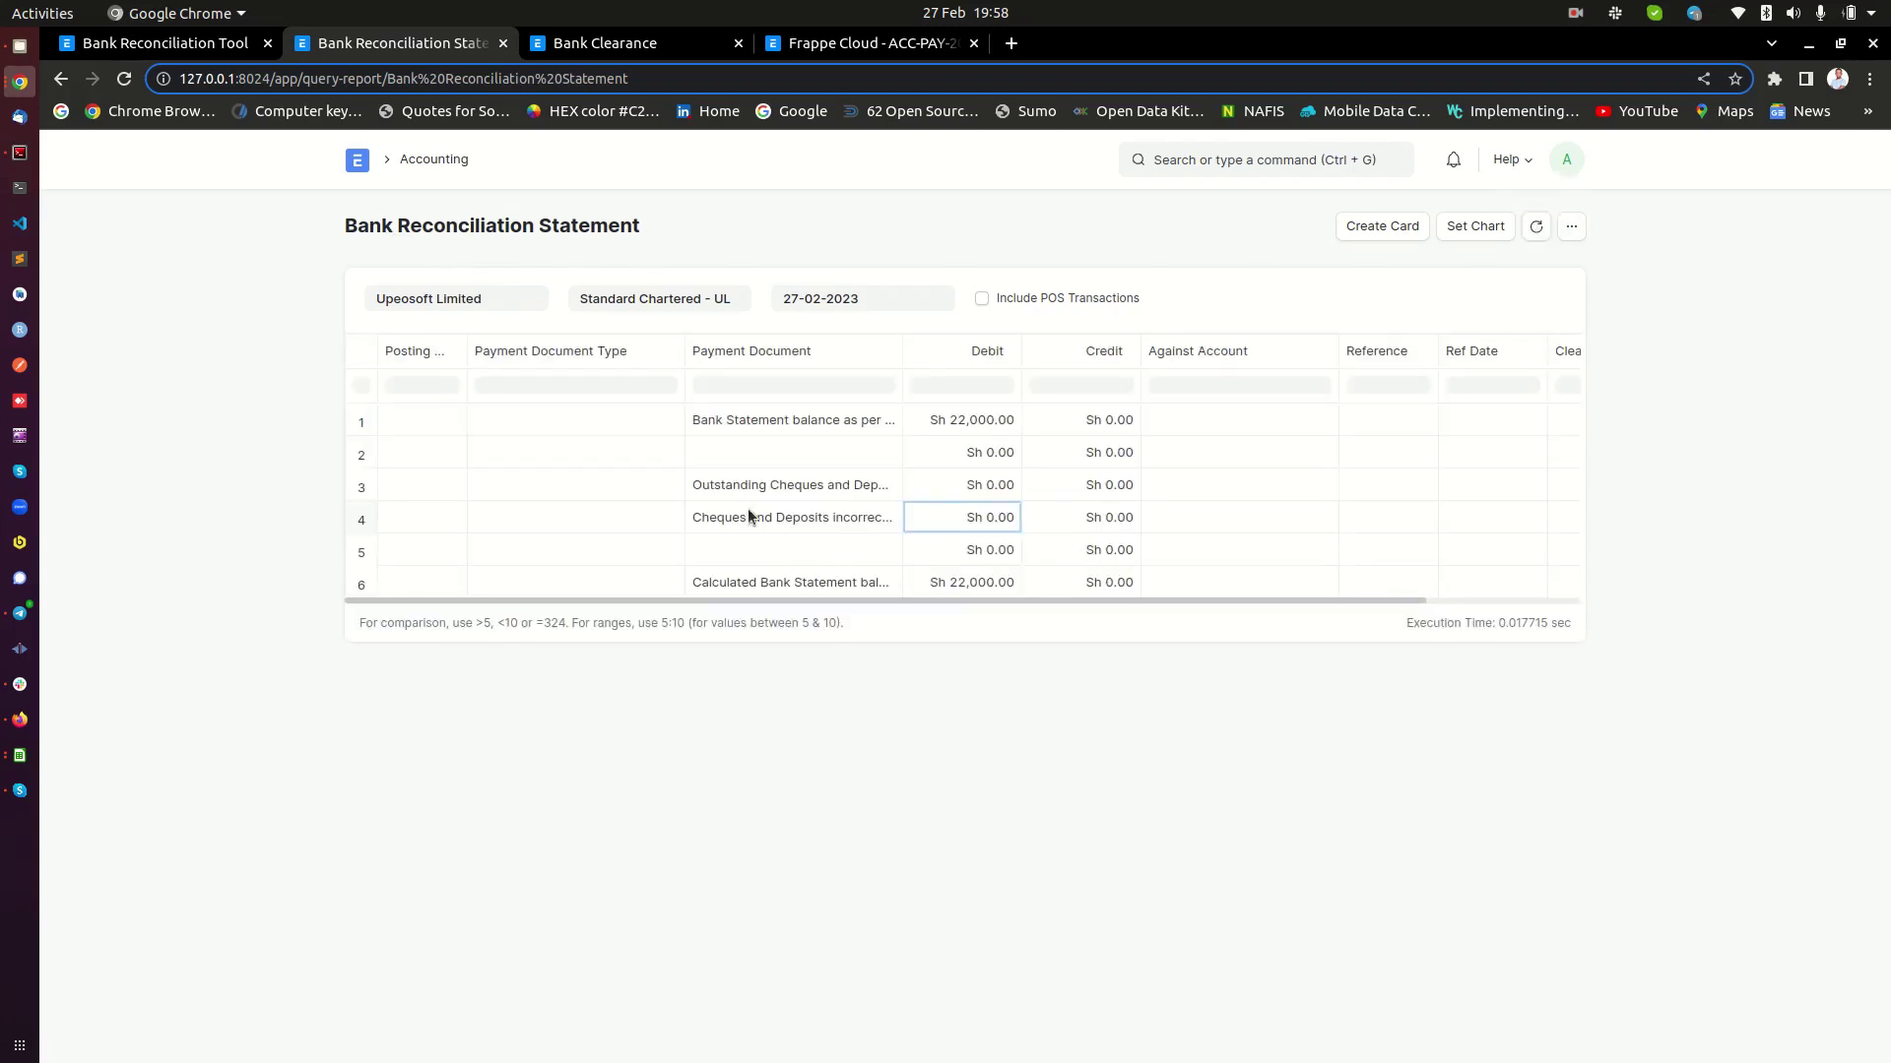
{"action": "double_click", "coordinate": [902, 351]}
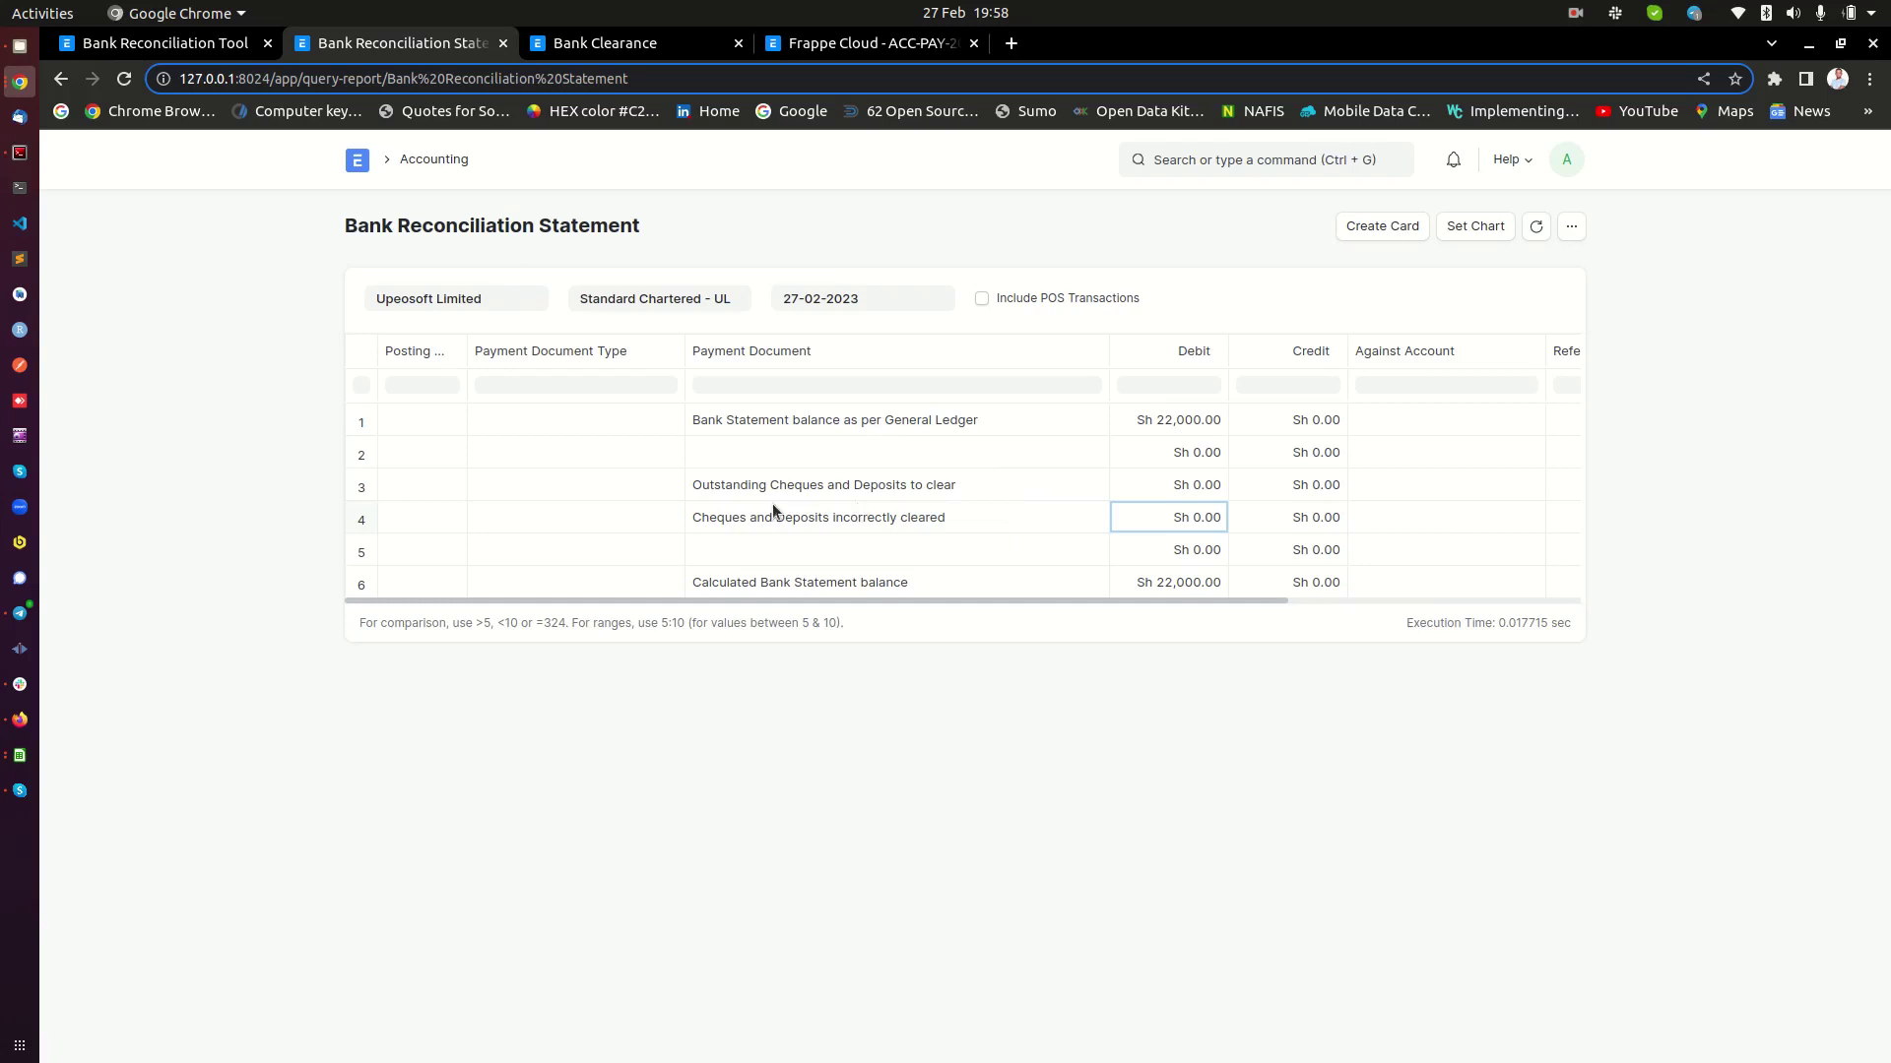
{"action": "left_click", "coordinate": [726, 486]}
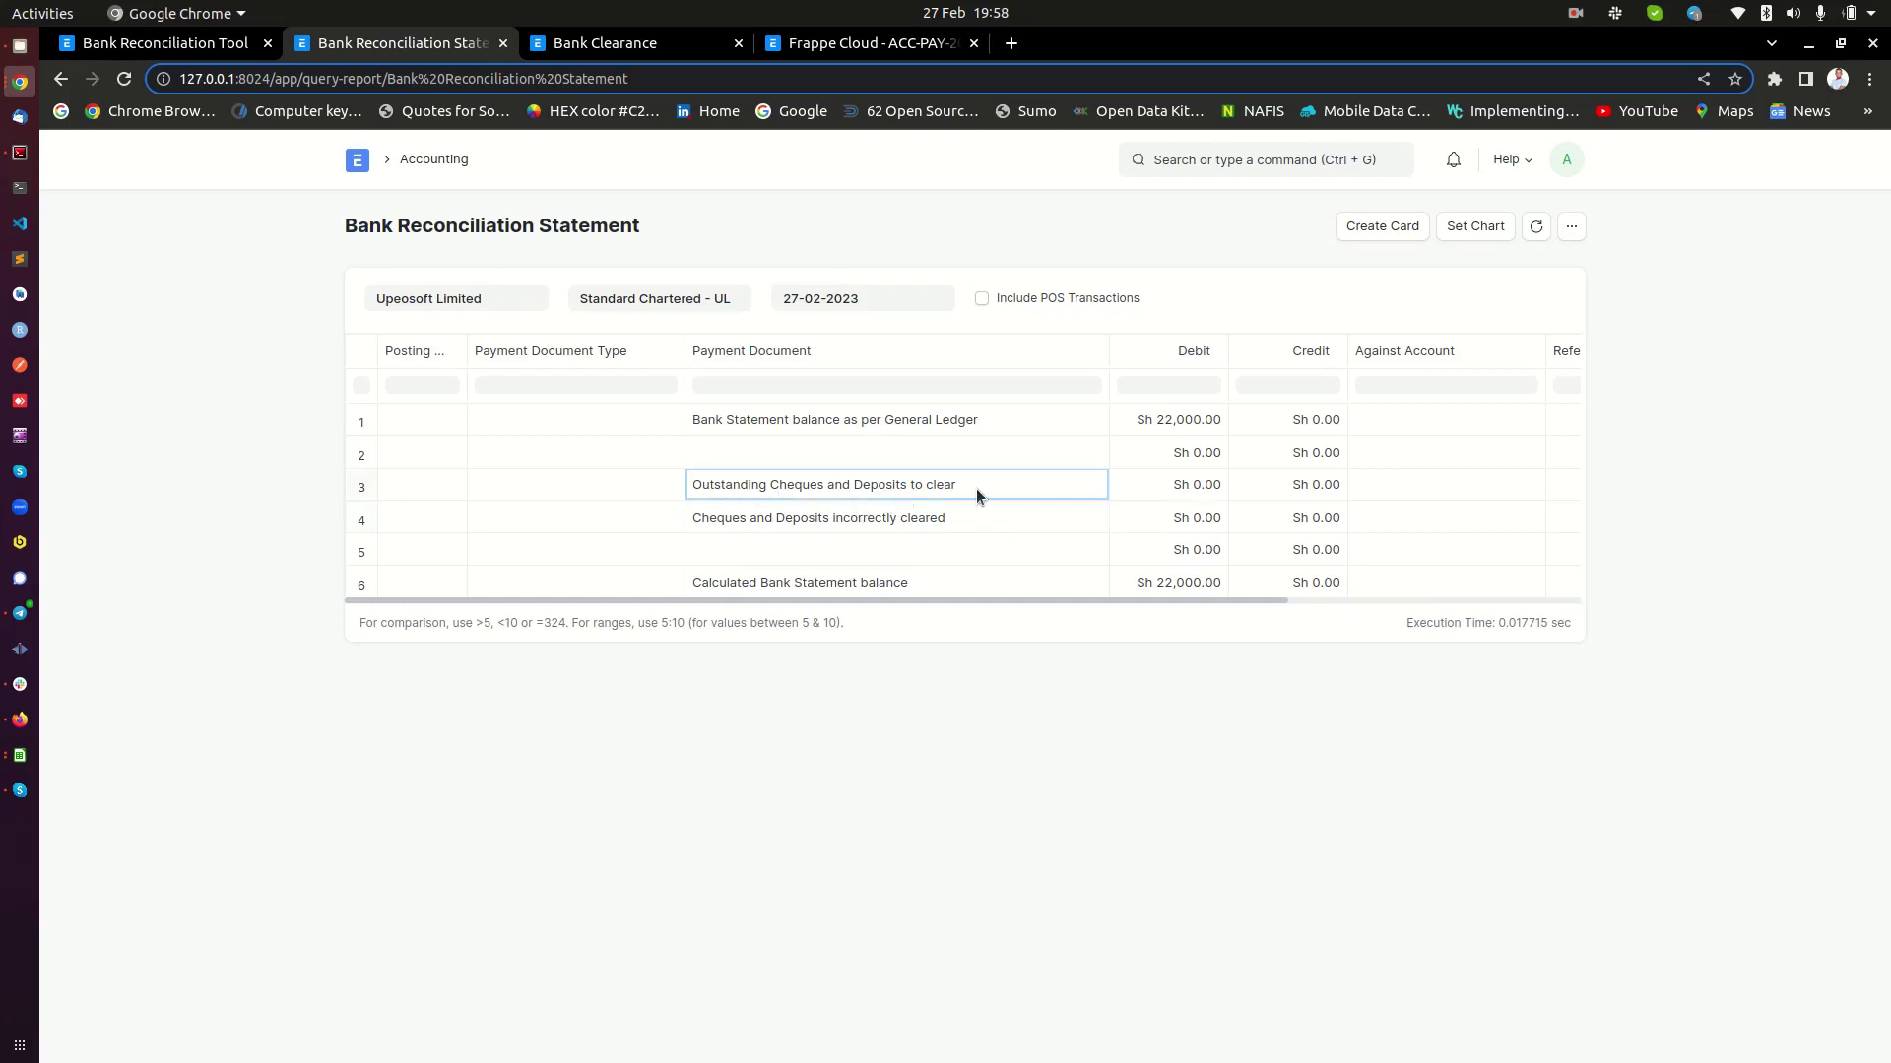
{"action": "left_click", "coordinate": [1170, 482]}
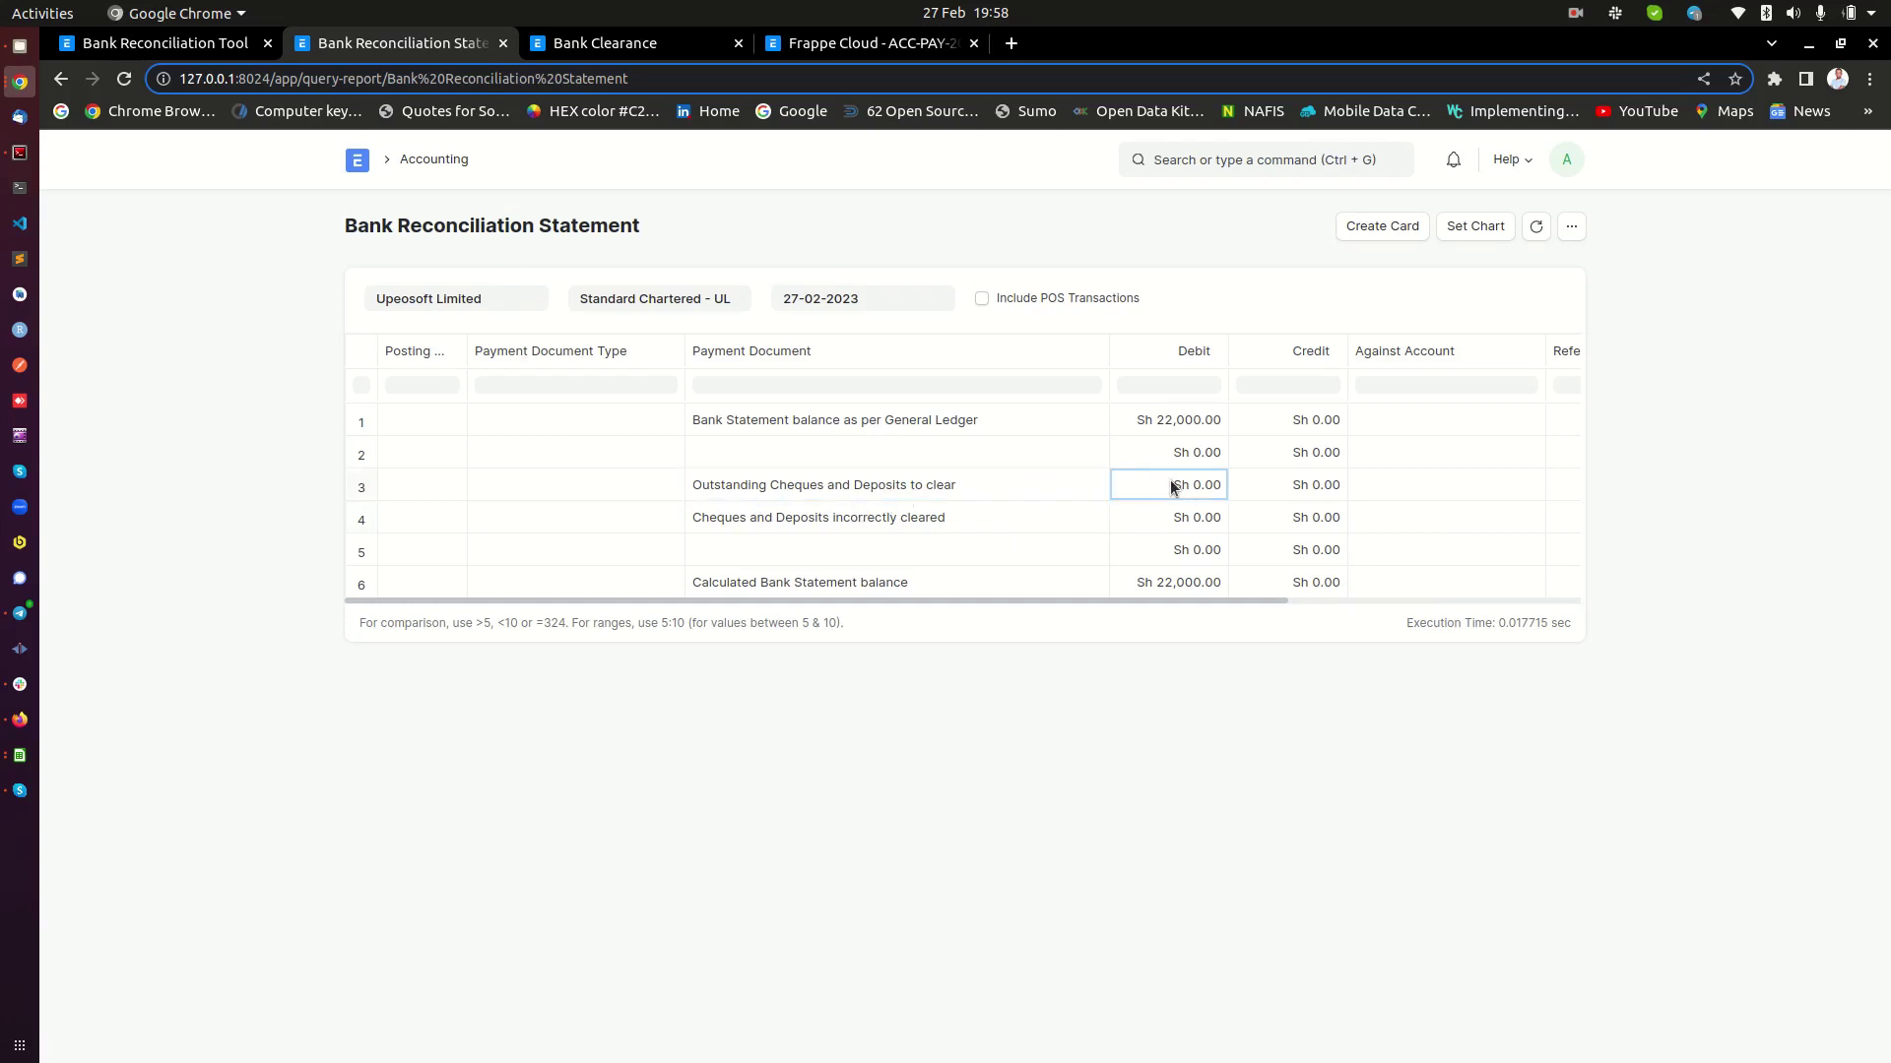
{"action": "left_click", "coordinate": [197, 49]}
{"action": "left_click", "coordinate": [1005, 604]}
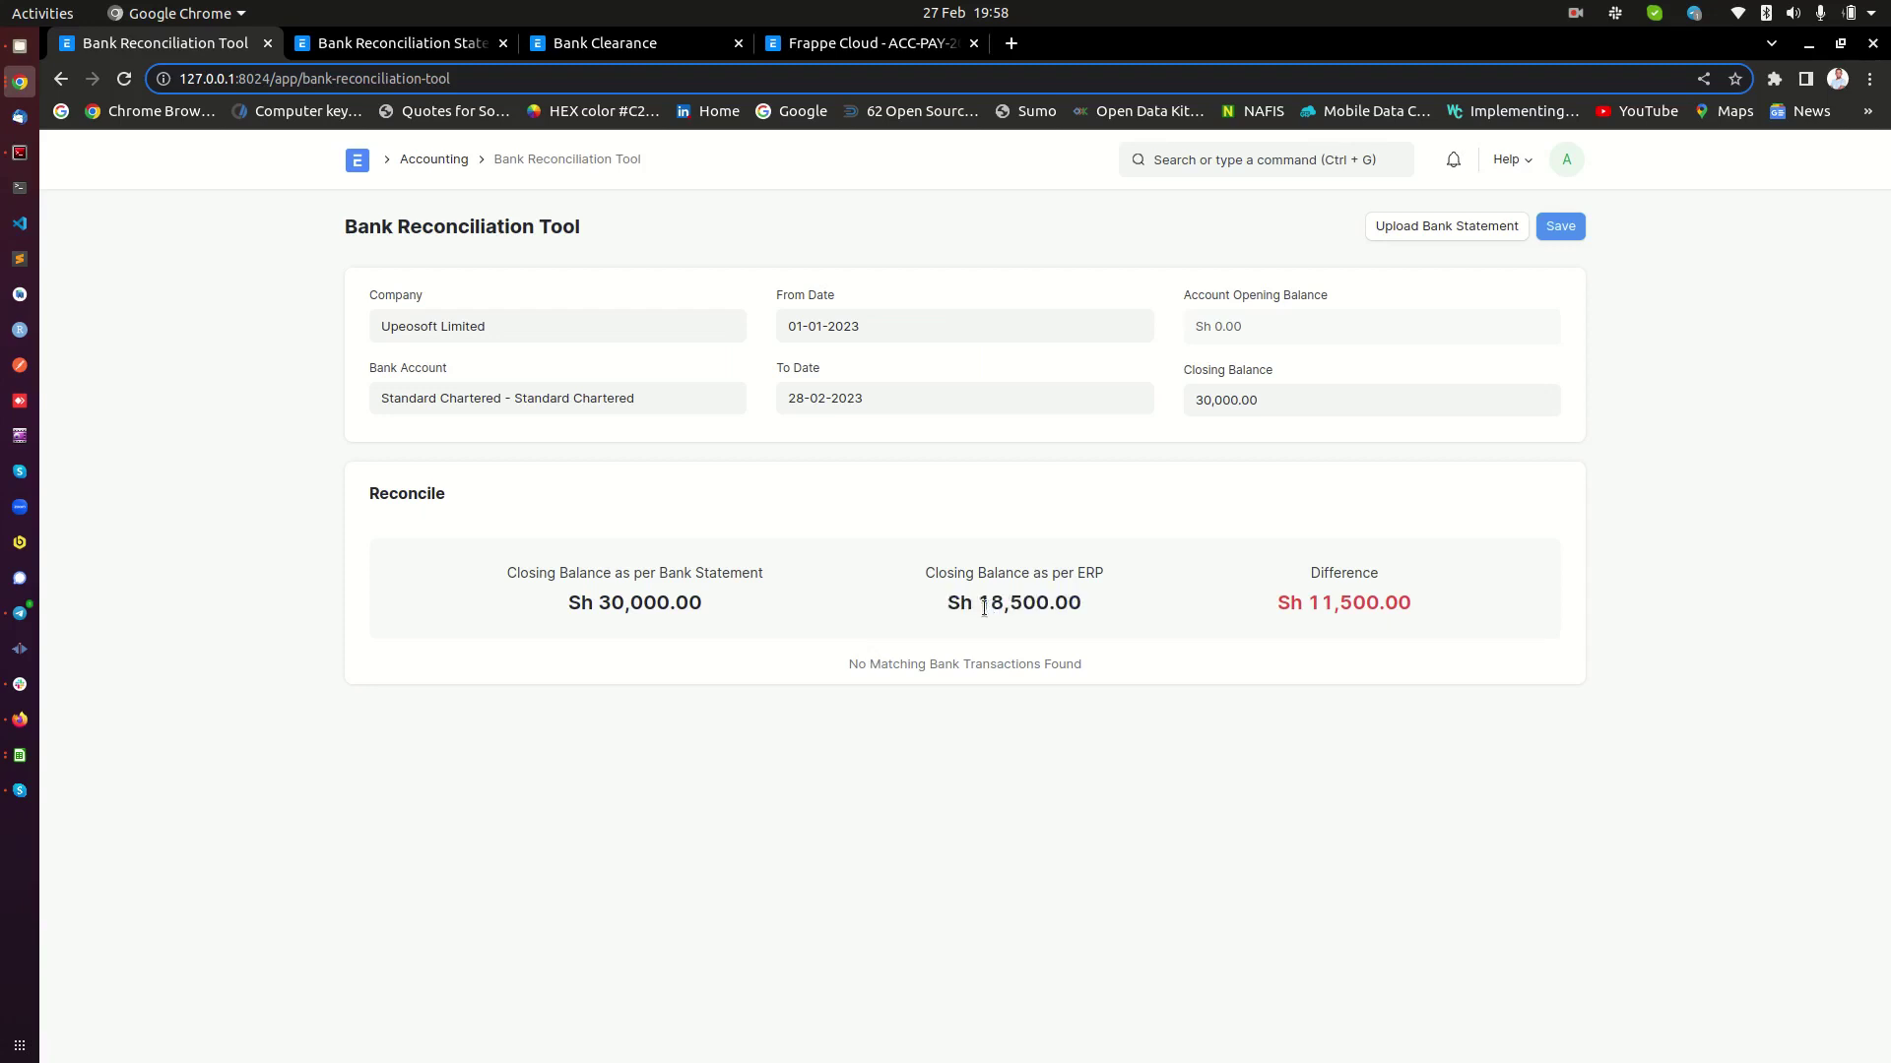
Reload the Bank Reconciliation Tool and verify the ERP closing balance is now Sh 22,000.00
{"action": "left_click_drag", "start_coordinate": [979, 605], "coordinate": [1081, 604]}
{"action": "left_click", "coordinate": [124, 79]}
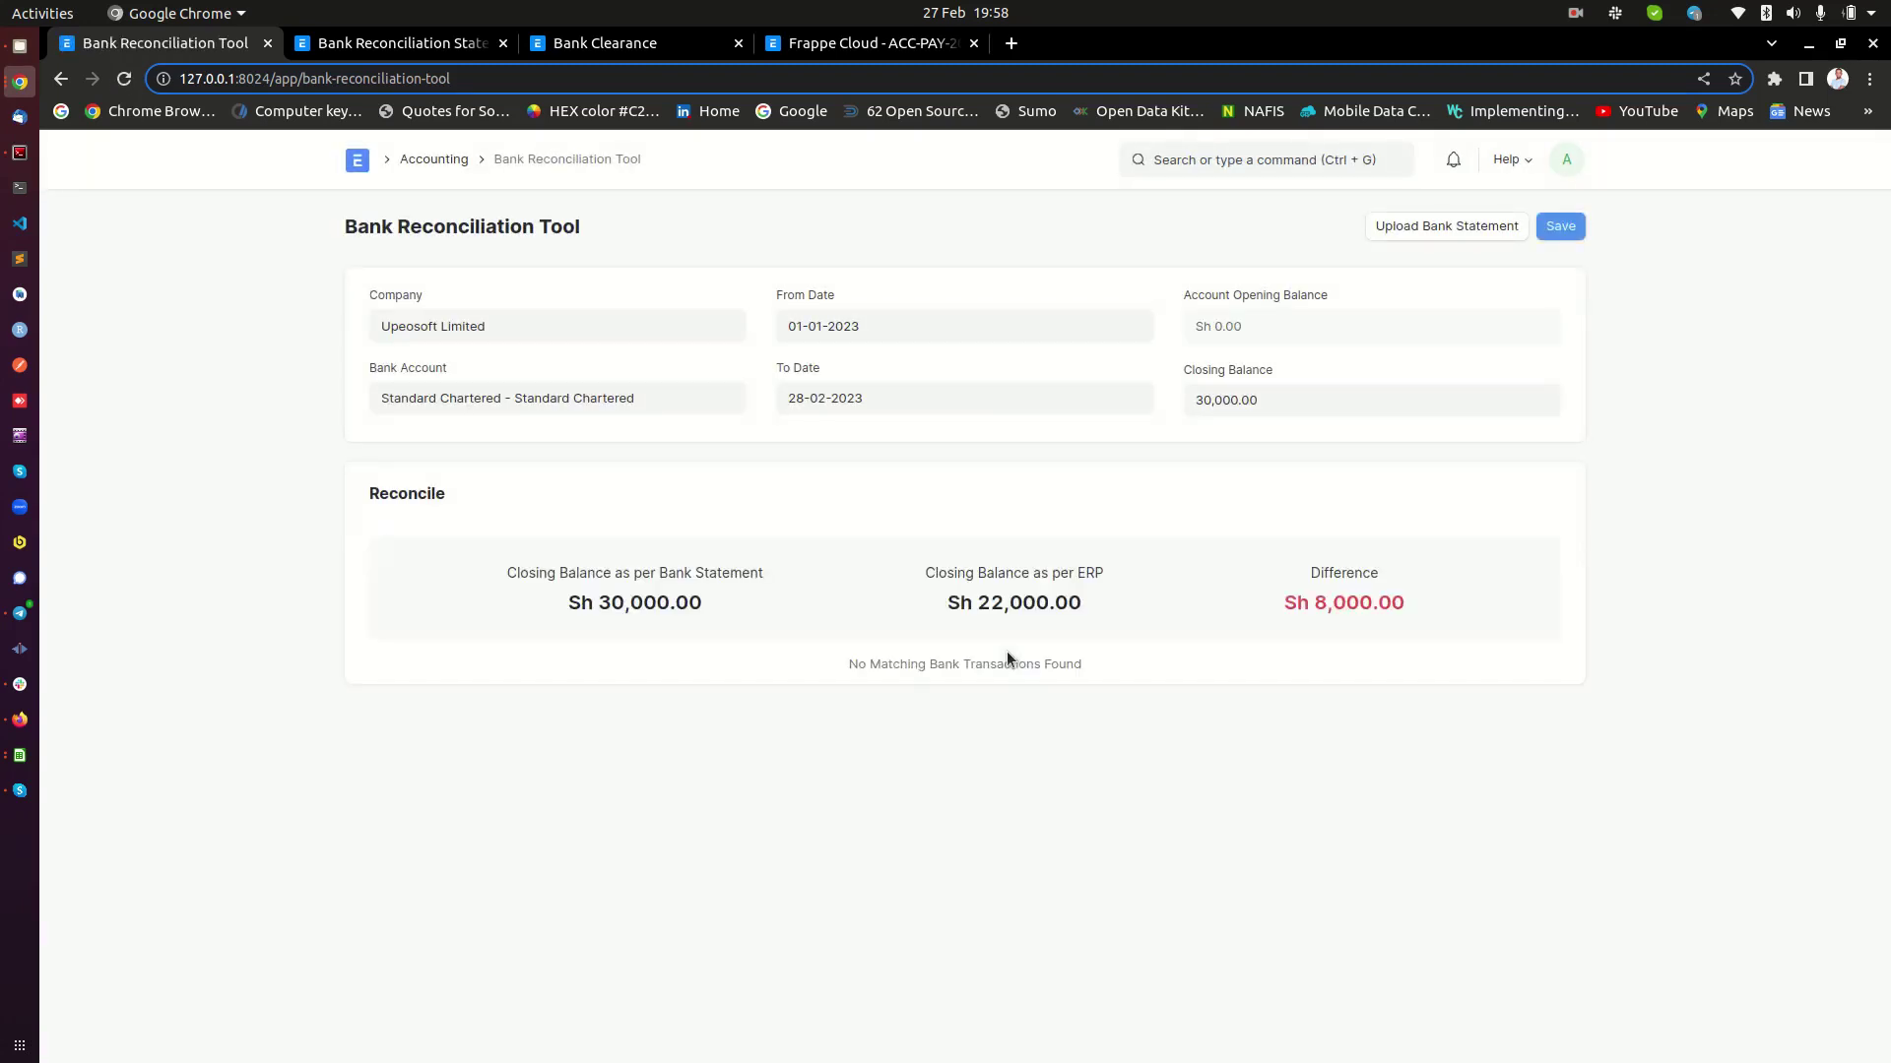
{"action": "left_click_drag", "start_coordinate": [981, 603], "coordinate": [1067, 598]}
{"action": "left_click", "coordinate": [936, 613]}
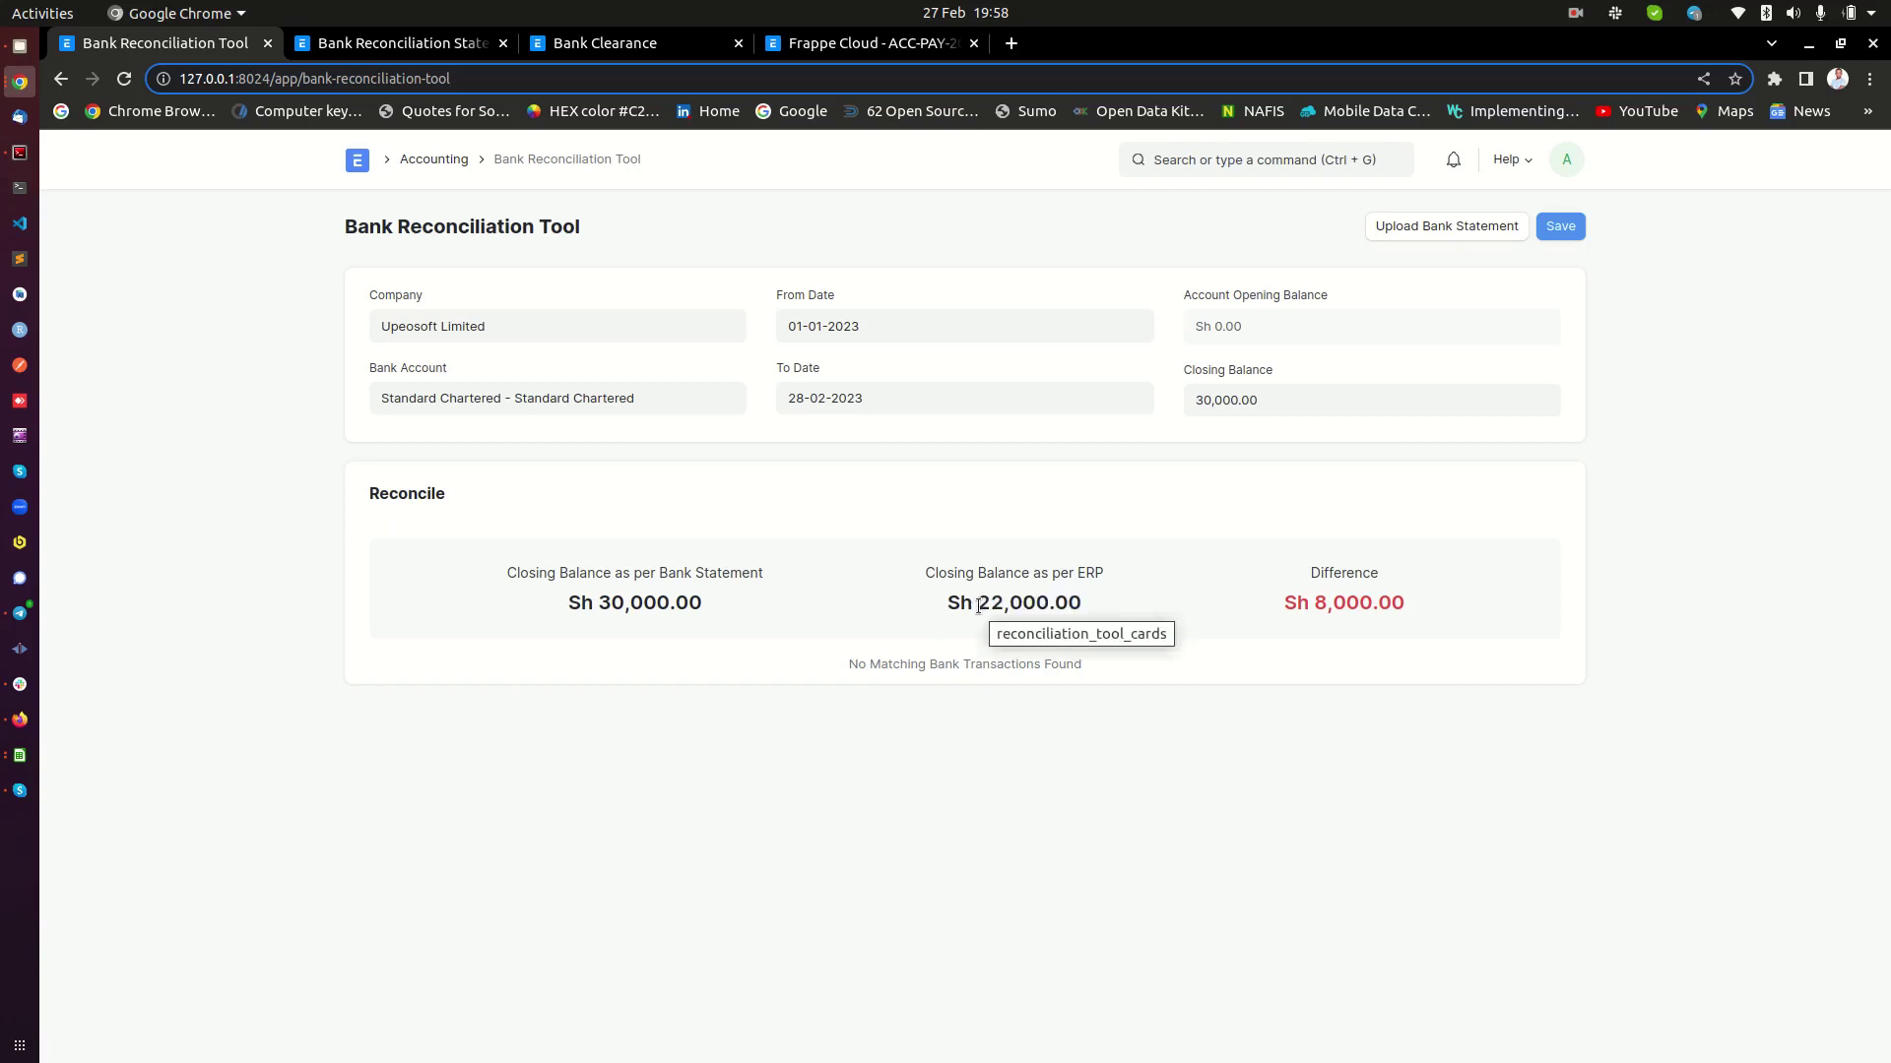
{"action": "left_click_drag", "start_coordinate": [978, 606], "coordinate": [1119, 606]}
{"action": "left_click", "coordinate": [961, 606]}
{"action": "left_click", "coordinate": [1010, 596]}
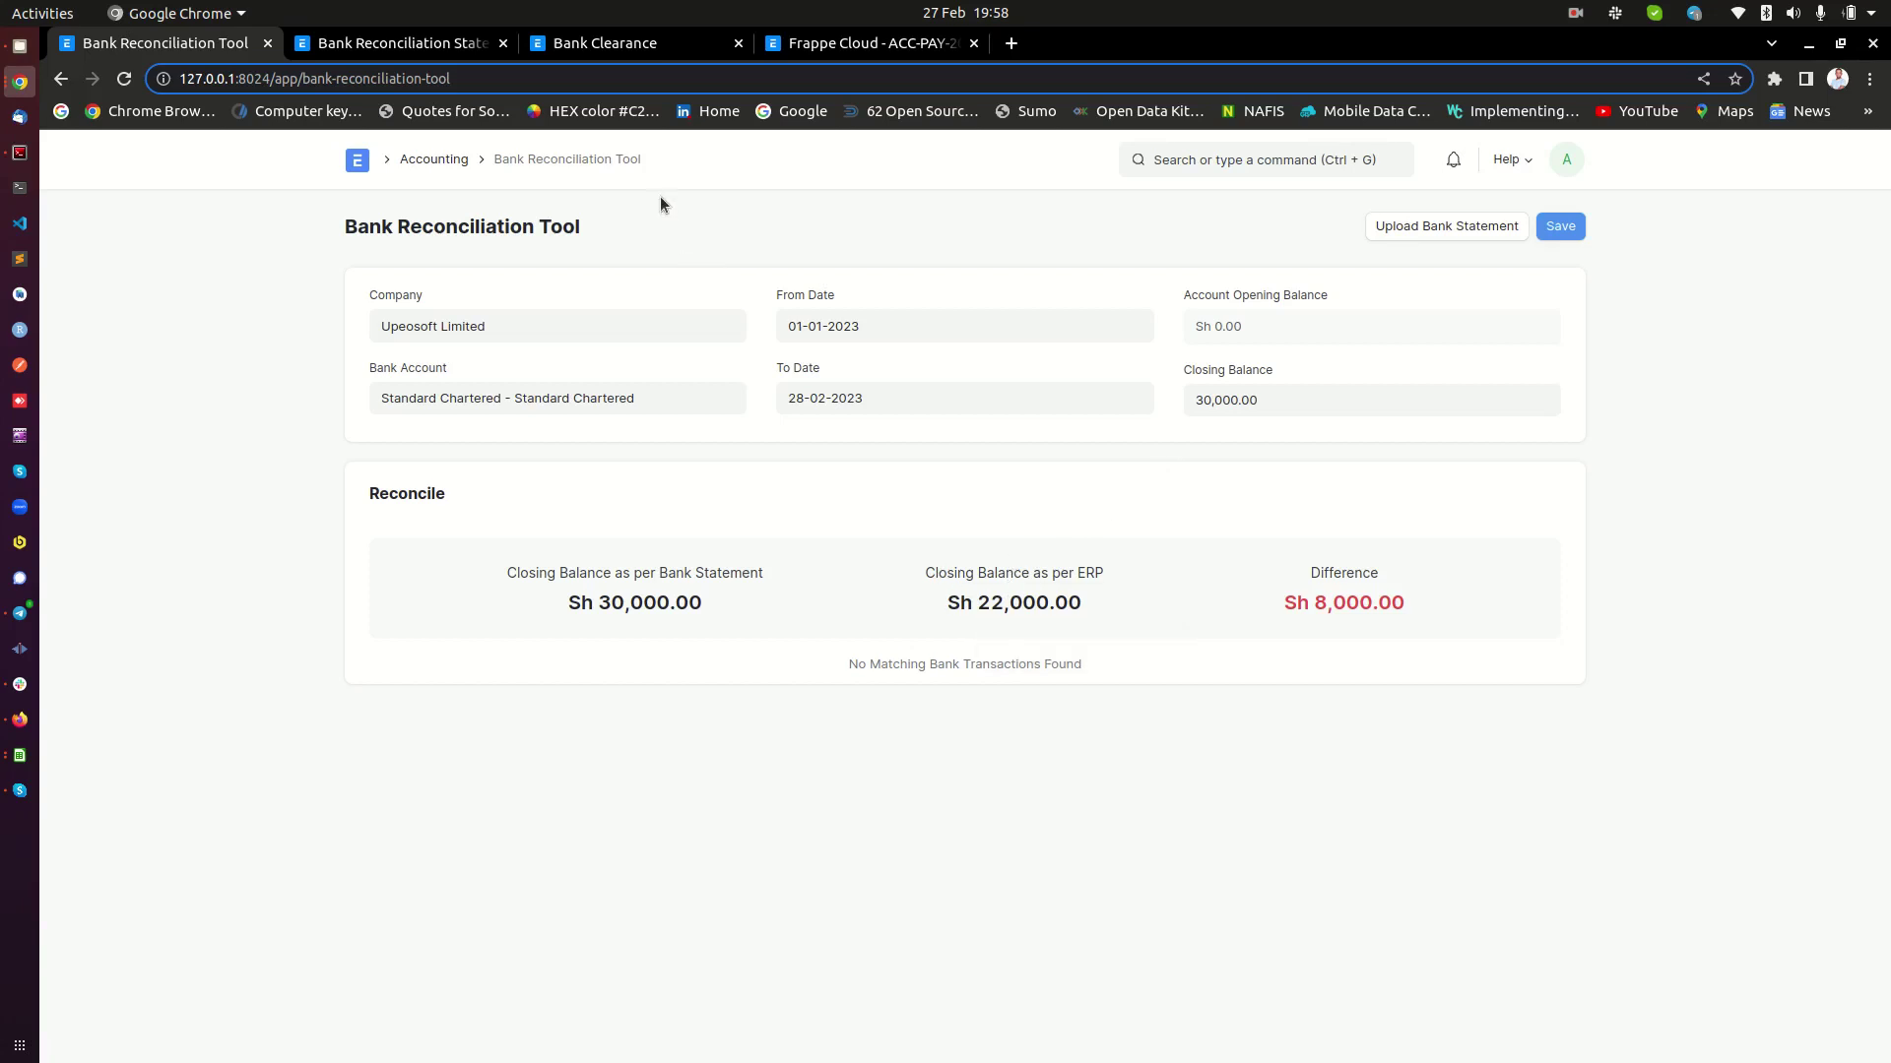
Open the Invoice Discounting list via an 'invoice' search and check the Sh 8,000.00 difference
{"action": "left_click", "coordinate": [902, 43]}
{"action": "left_click", "coordinate": [1310, 160]}
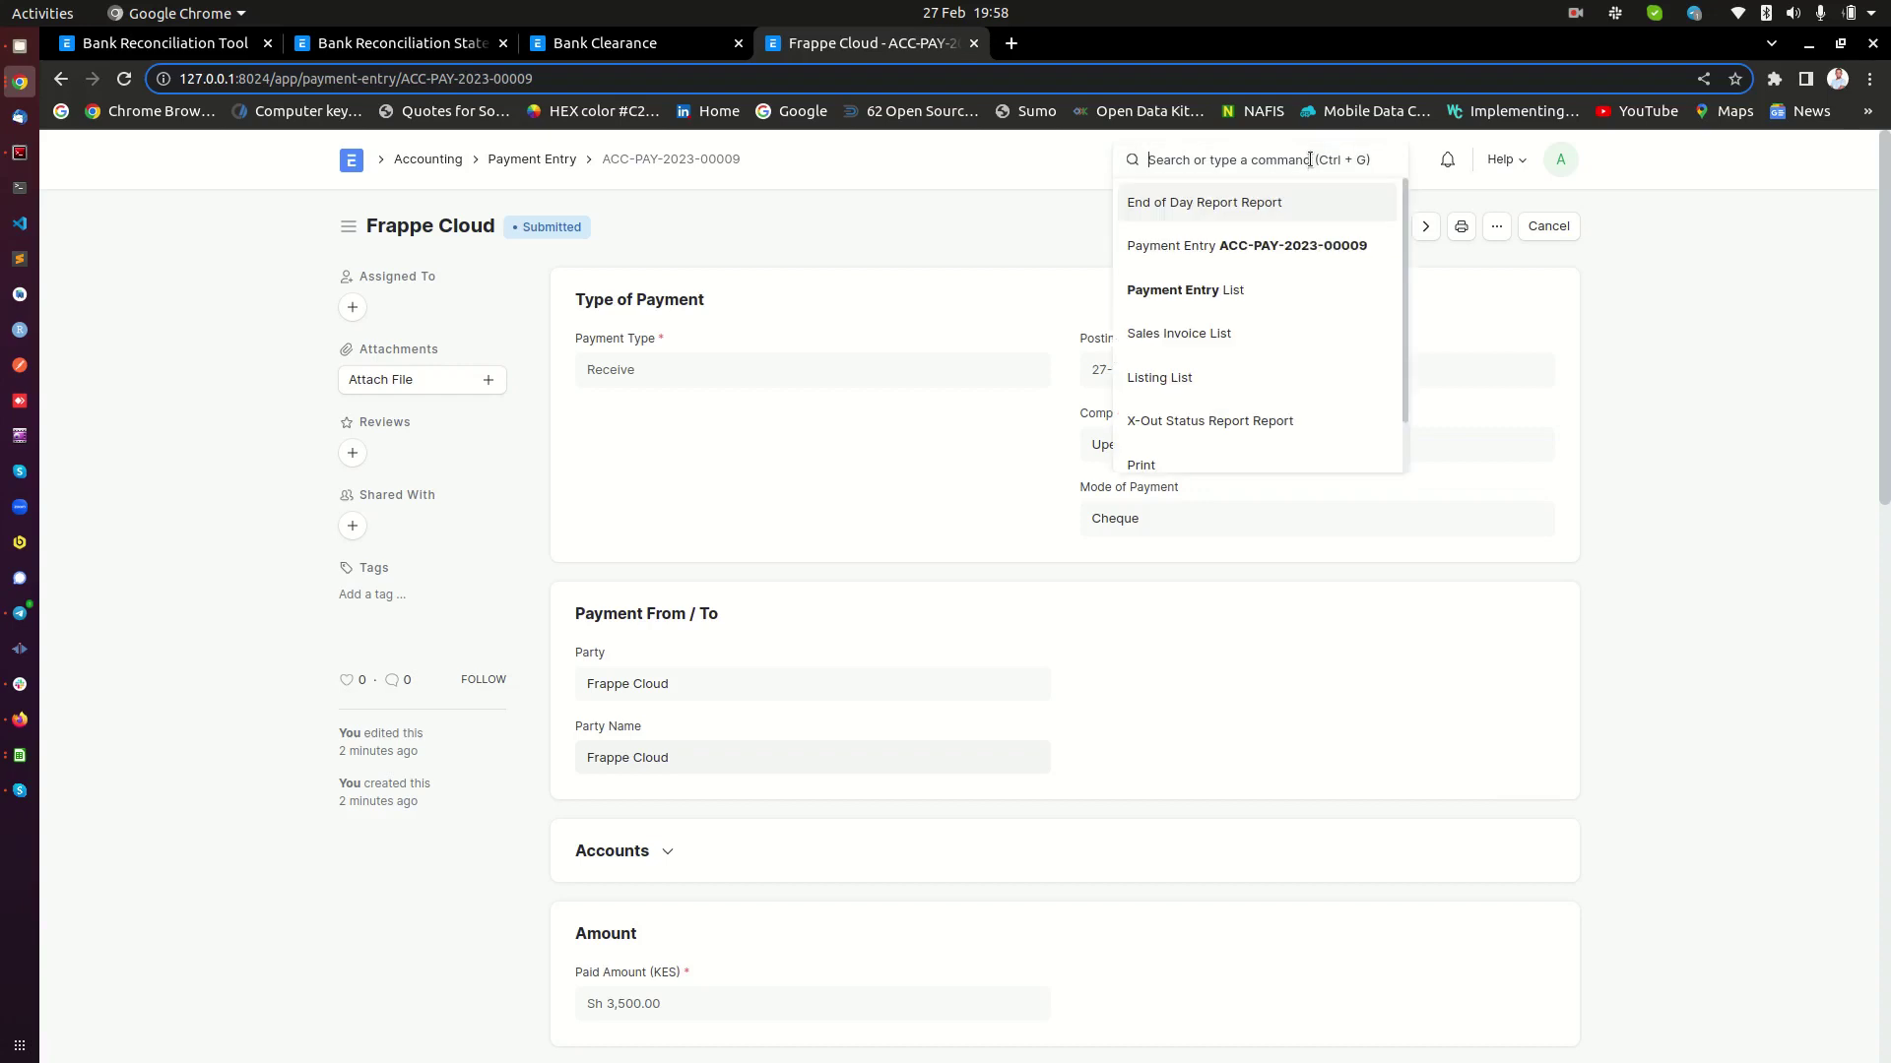
{"action": "type", "text": "invoice"}
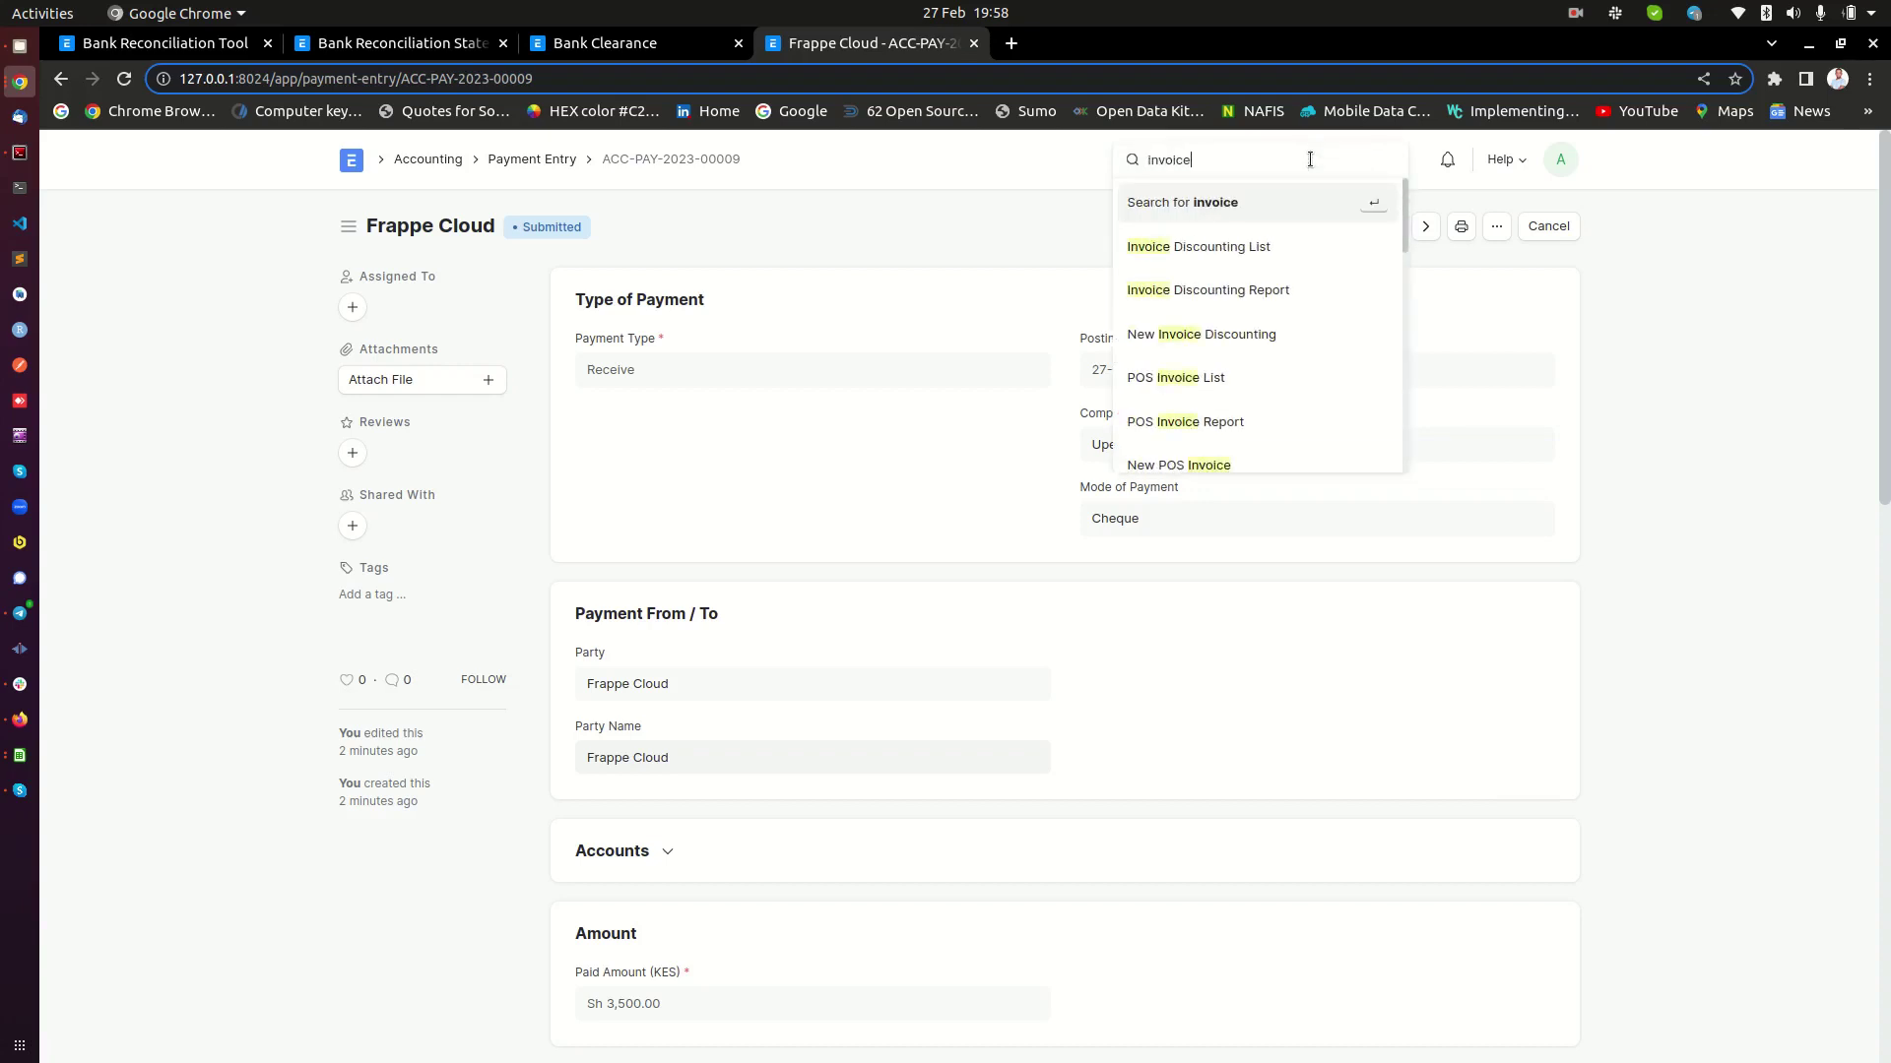
{"action": "left_click", "coordinate": [1249, 255]}
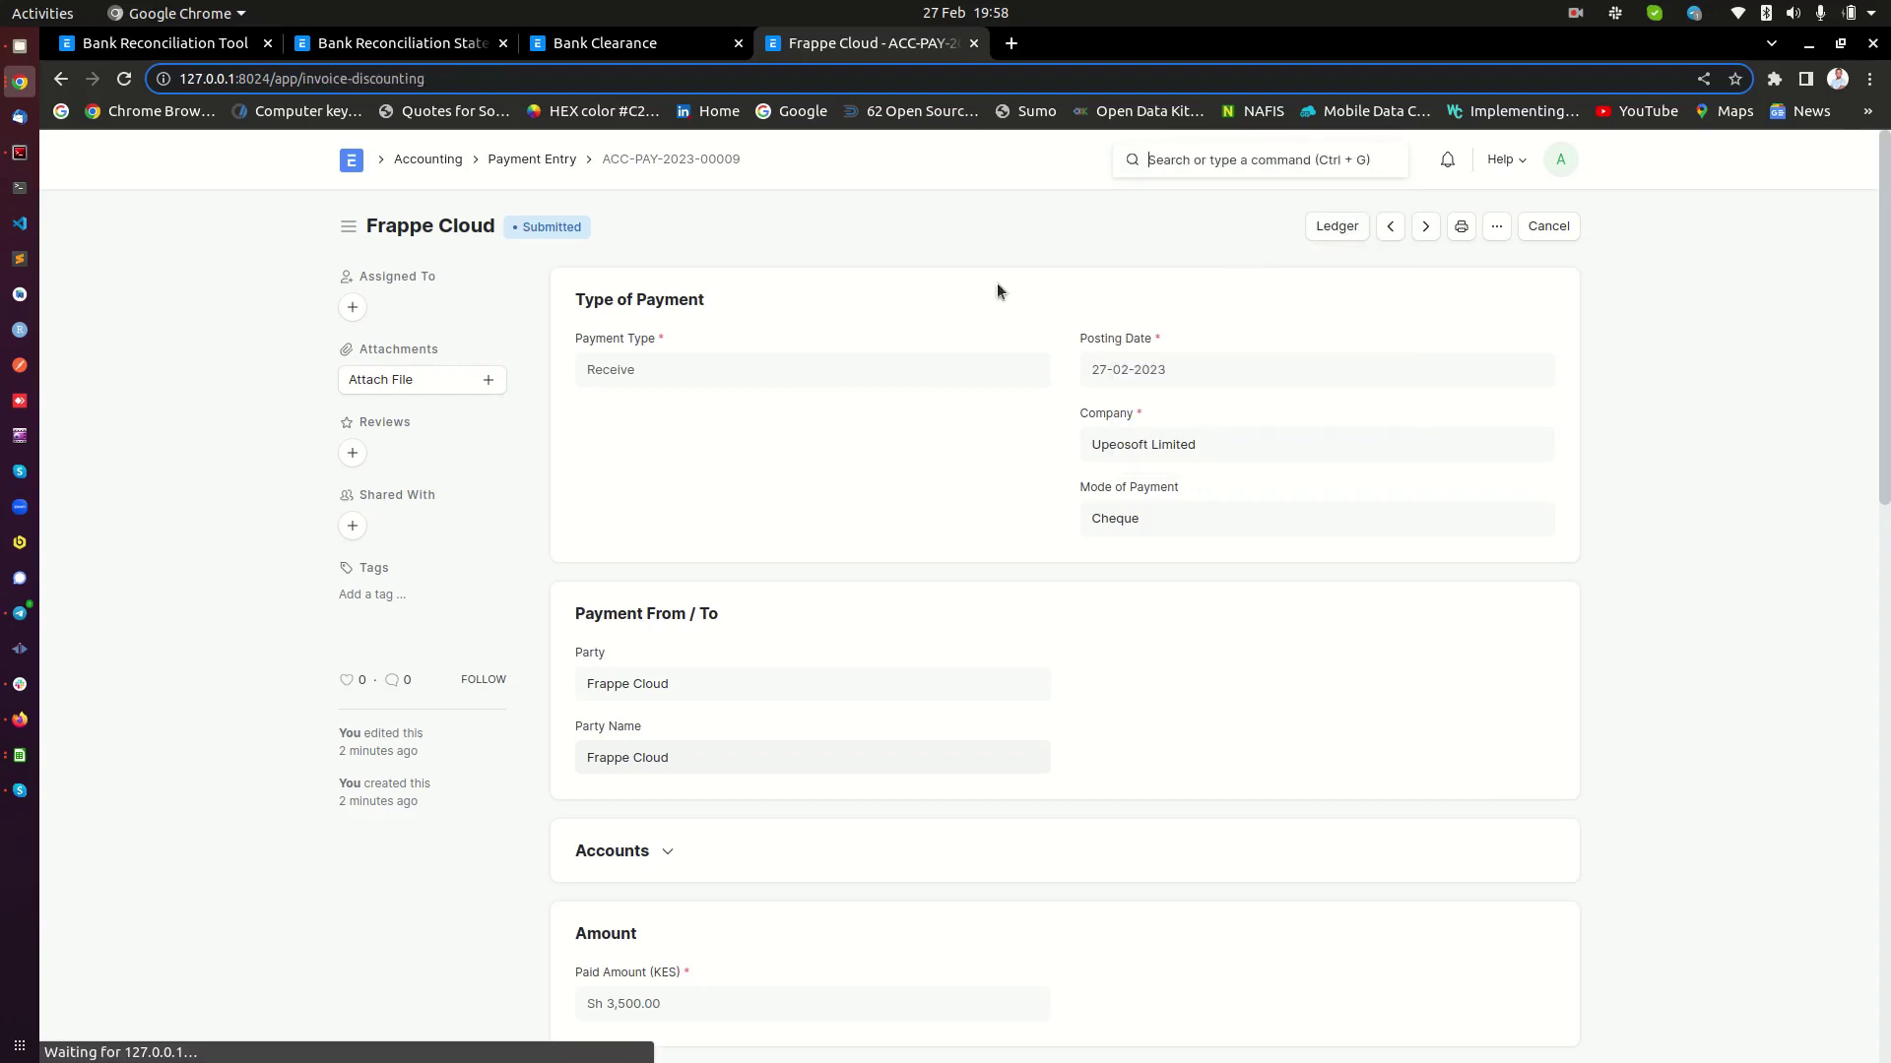
{"action": "left_click", "coordinate": [202, 46]}
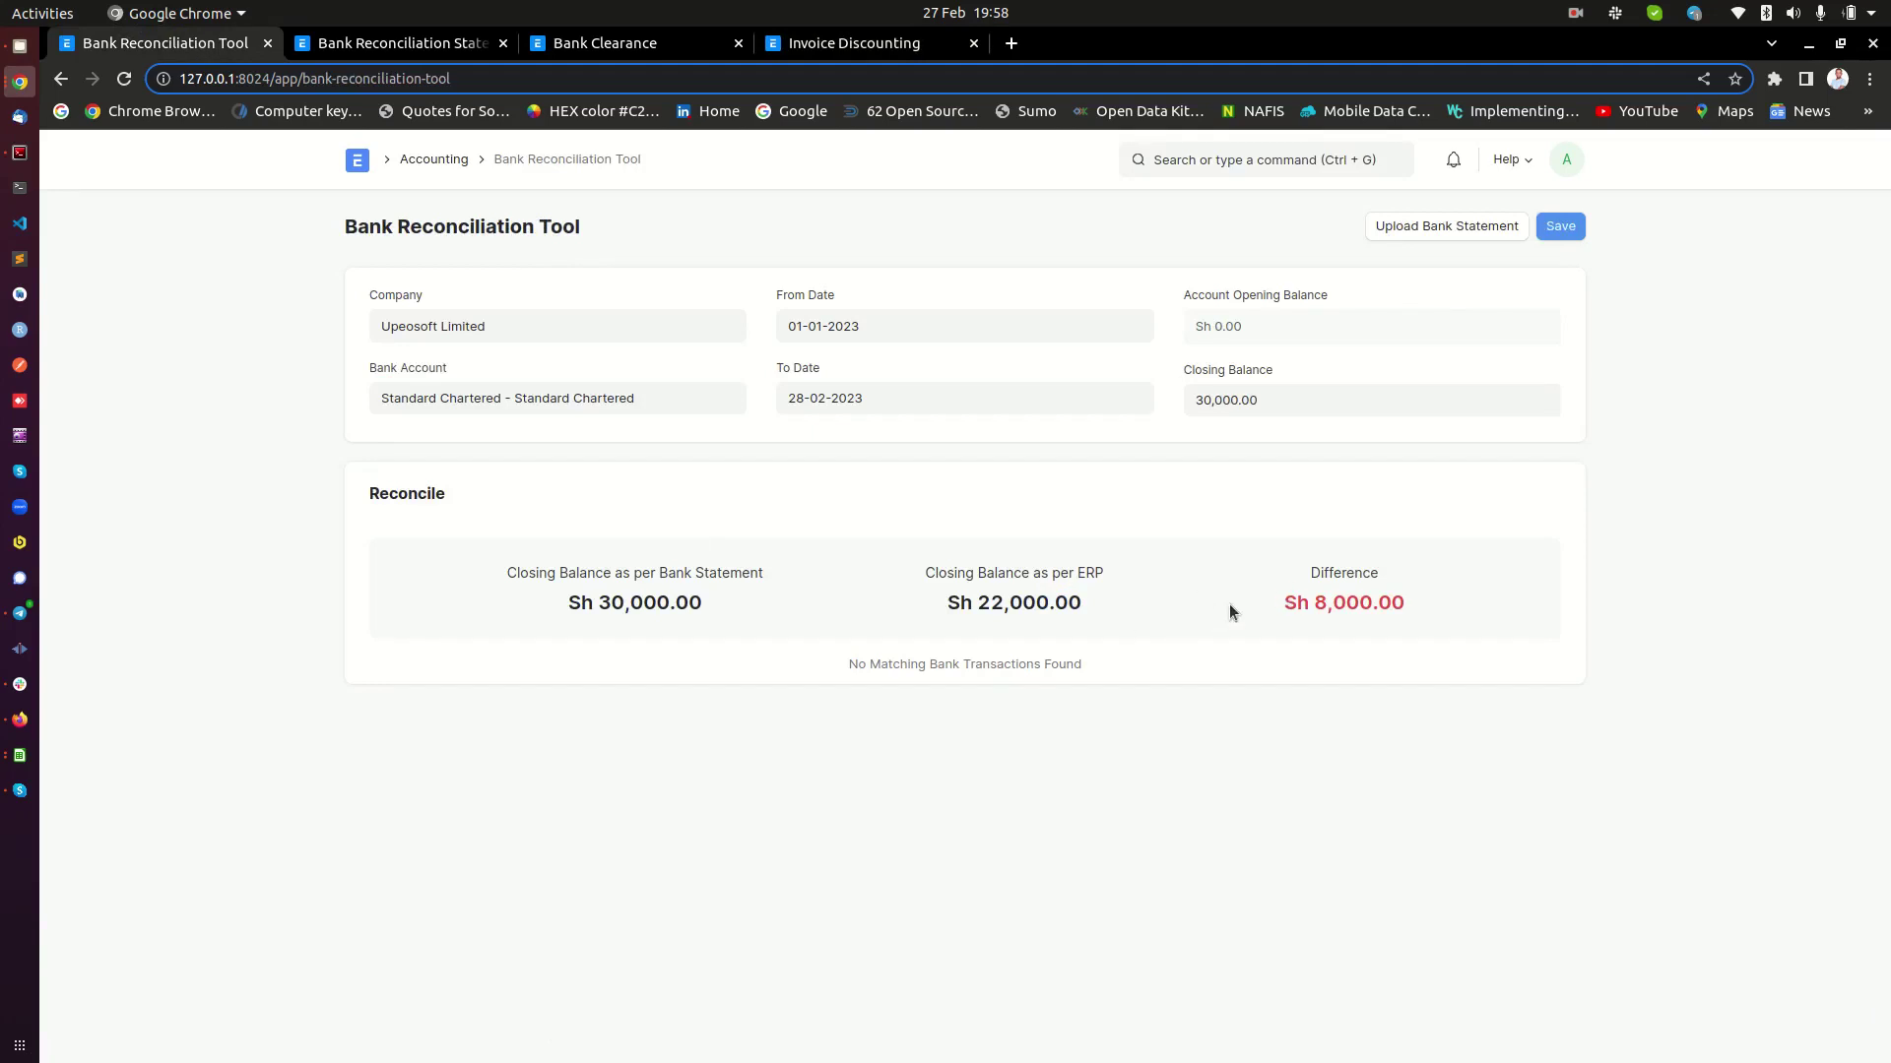
{"action": "left_click_drag", "start_coordinate": [1310, 602], "coordinate": [1439, 605]}
Start a new awesome-bar search for 'sales in'
{"action": "left_click", "coordinate": [895, 50]}
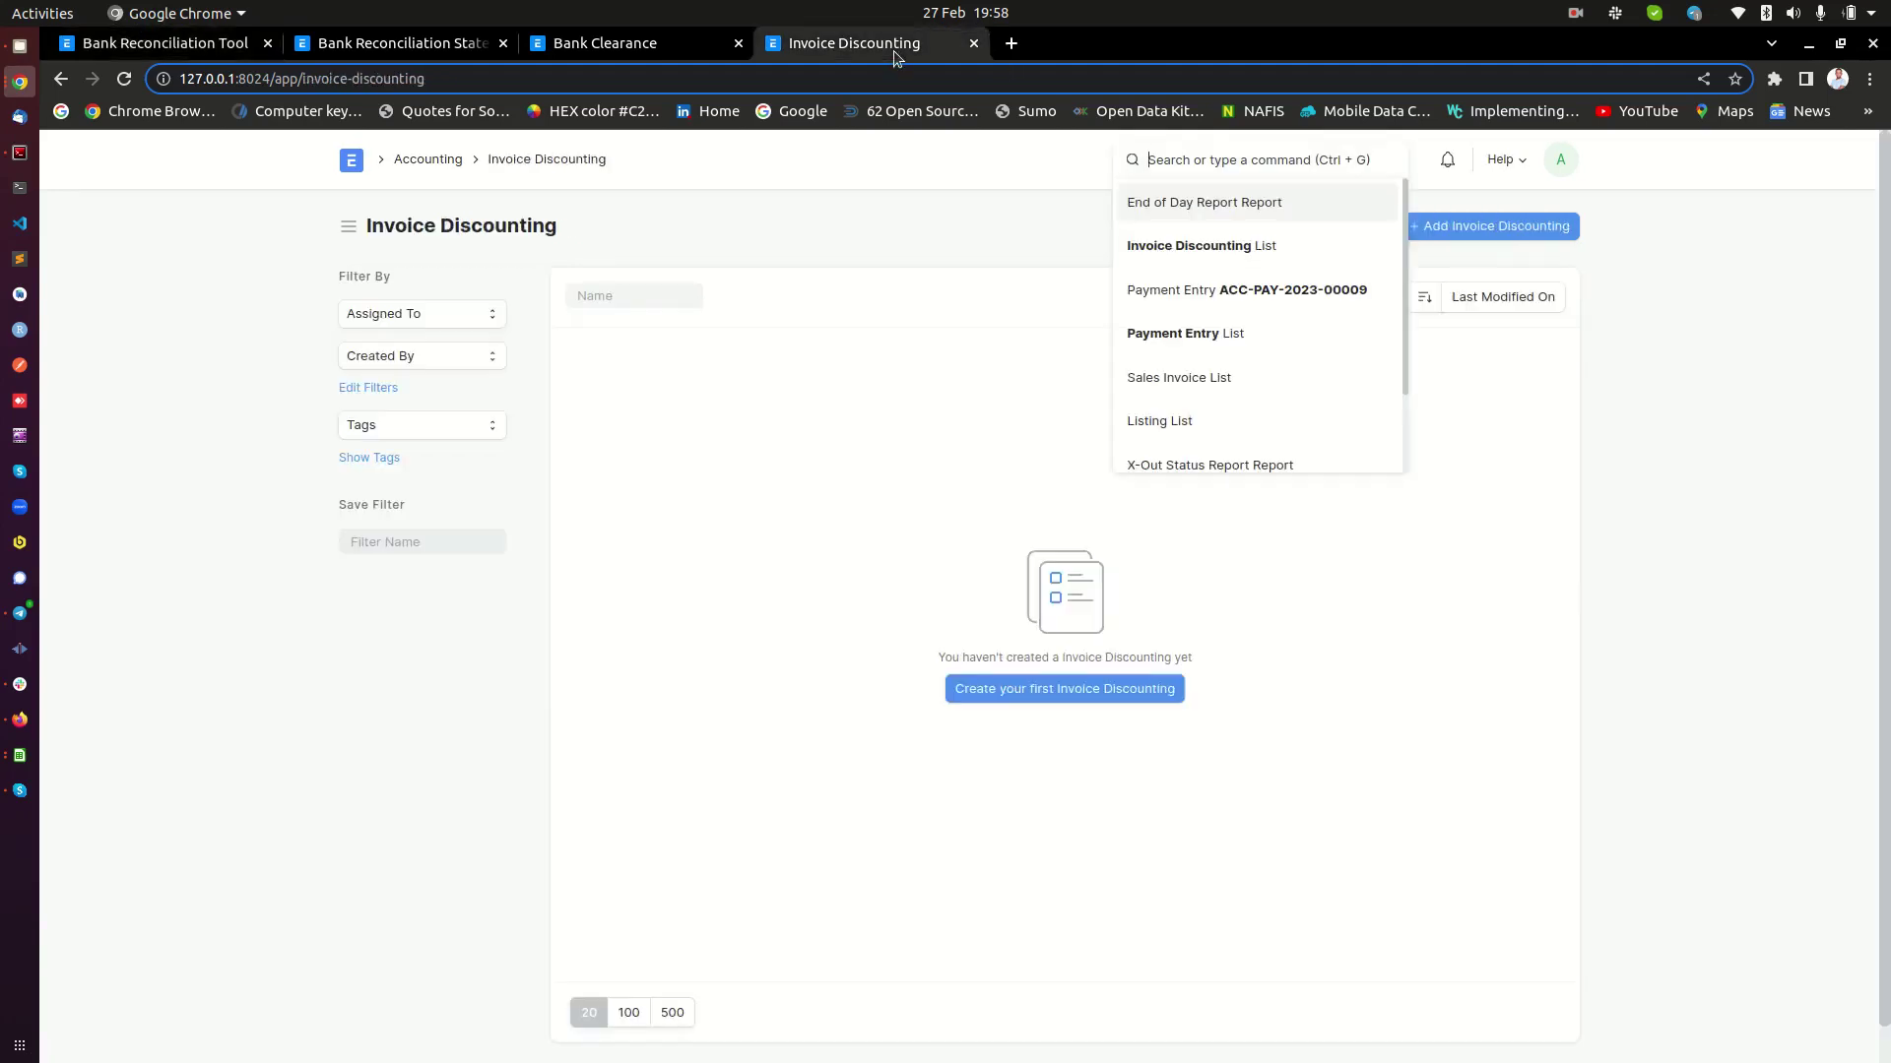
{"action": "left_click", "coordinate": [907, 507]}
{"action": "left_click", "coordinate": [1292, 160]}
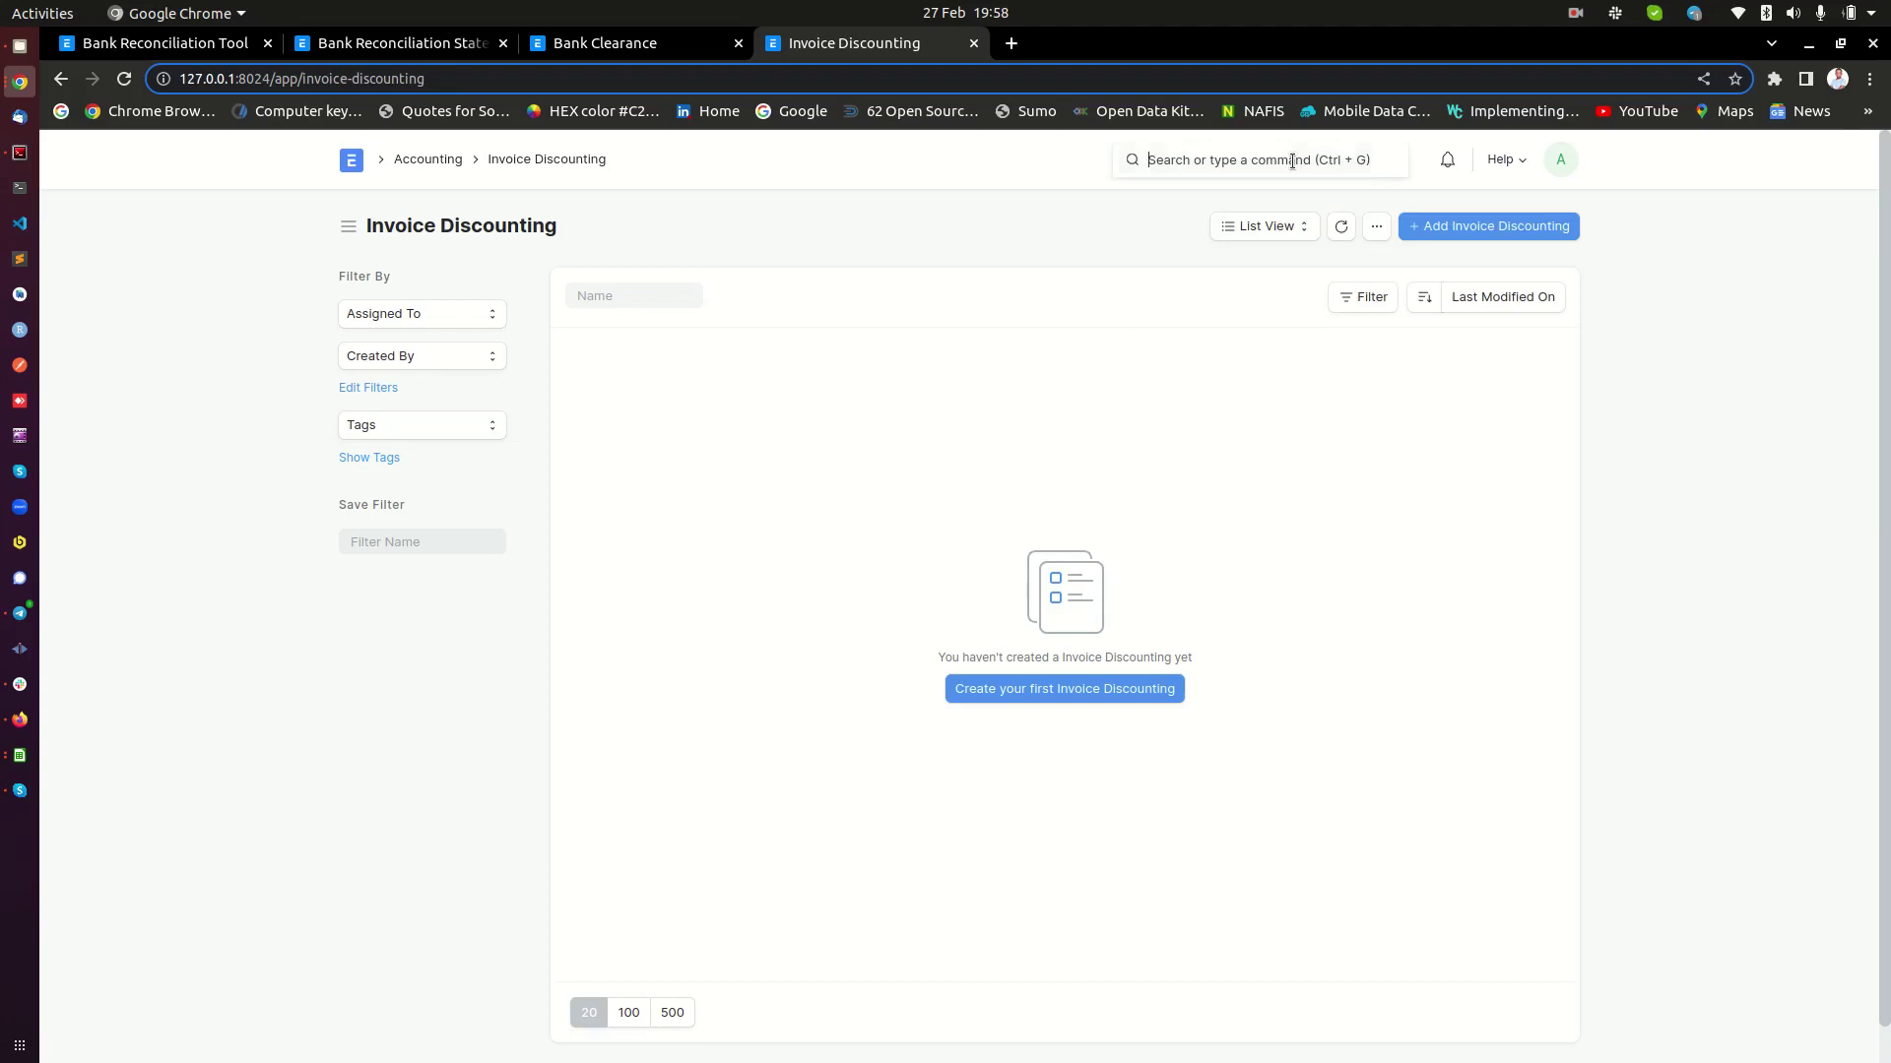
{"action": "type", "text": "sales in"}
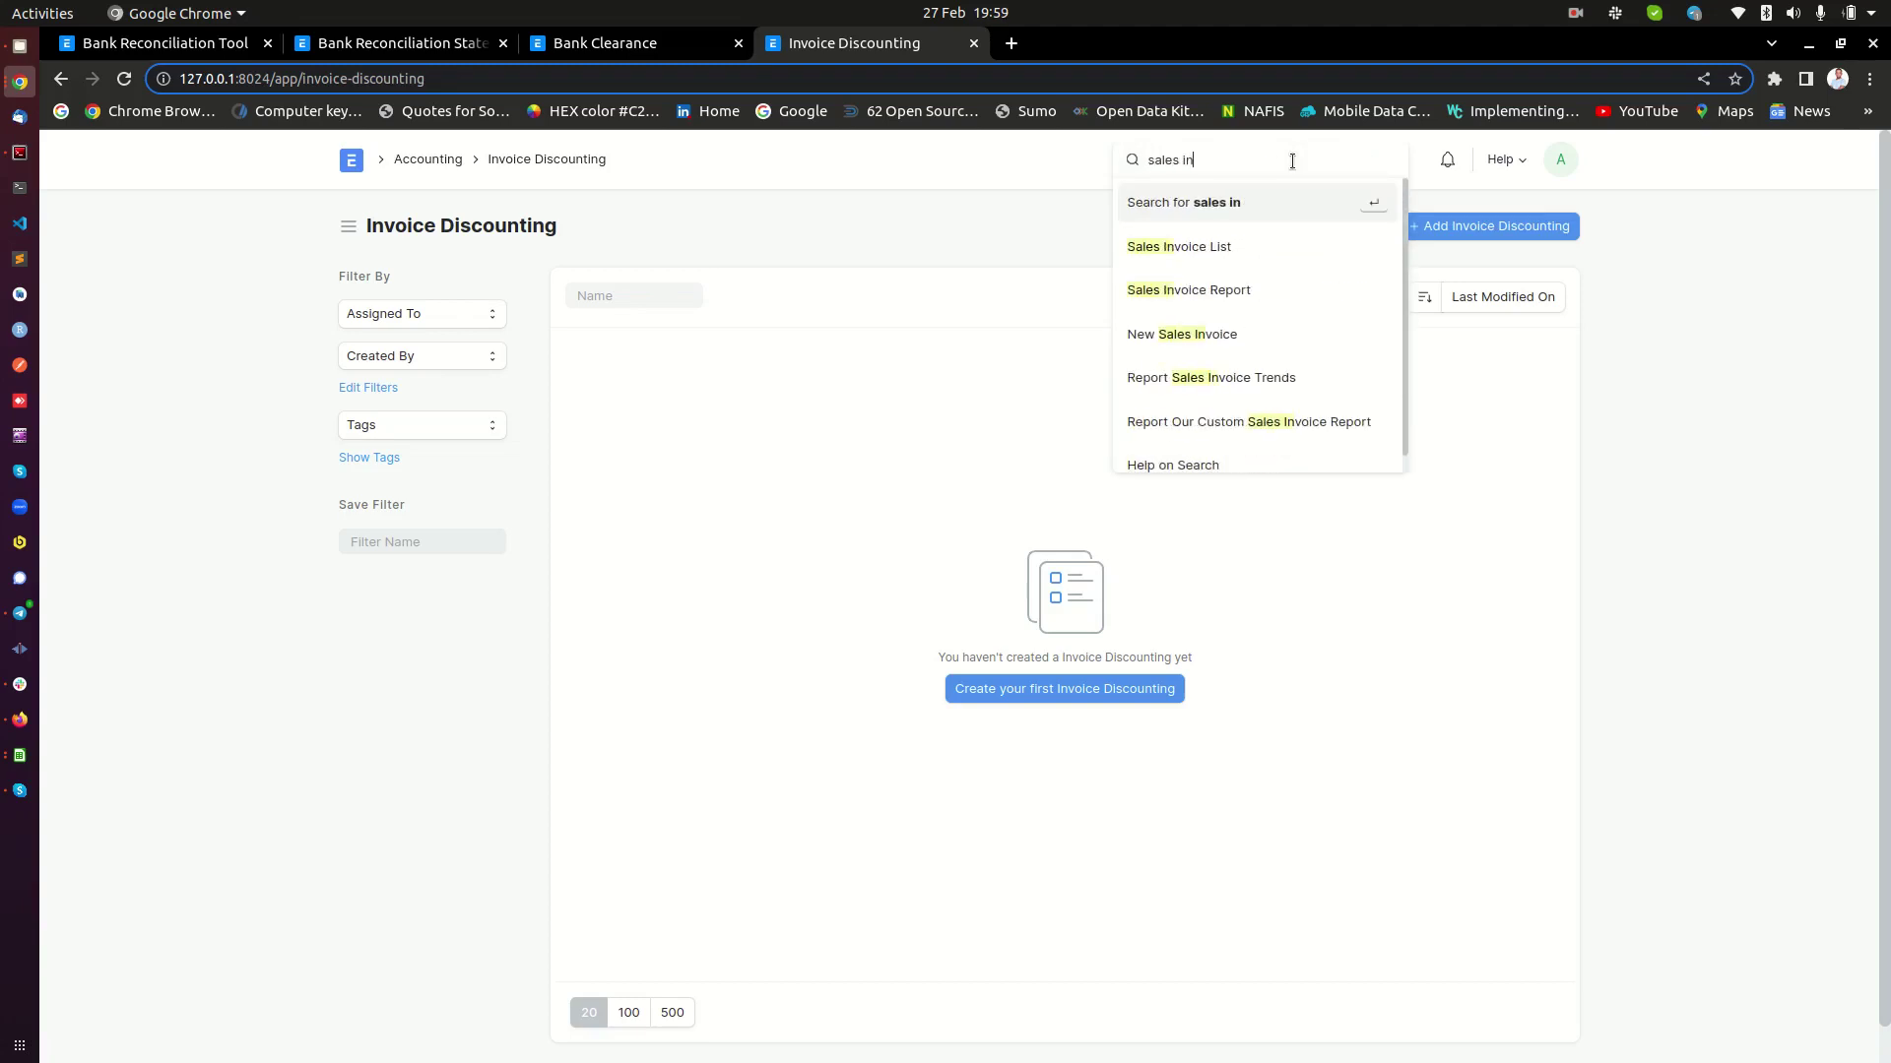
Duplicate Frappe Cloud sales invoice SINV-23-00011
{"action": "left_click", "coordinate": [1139, 248]}
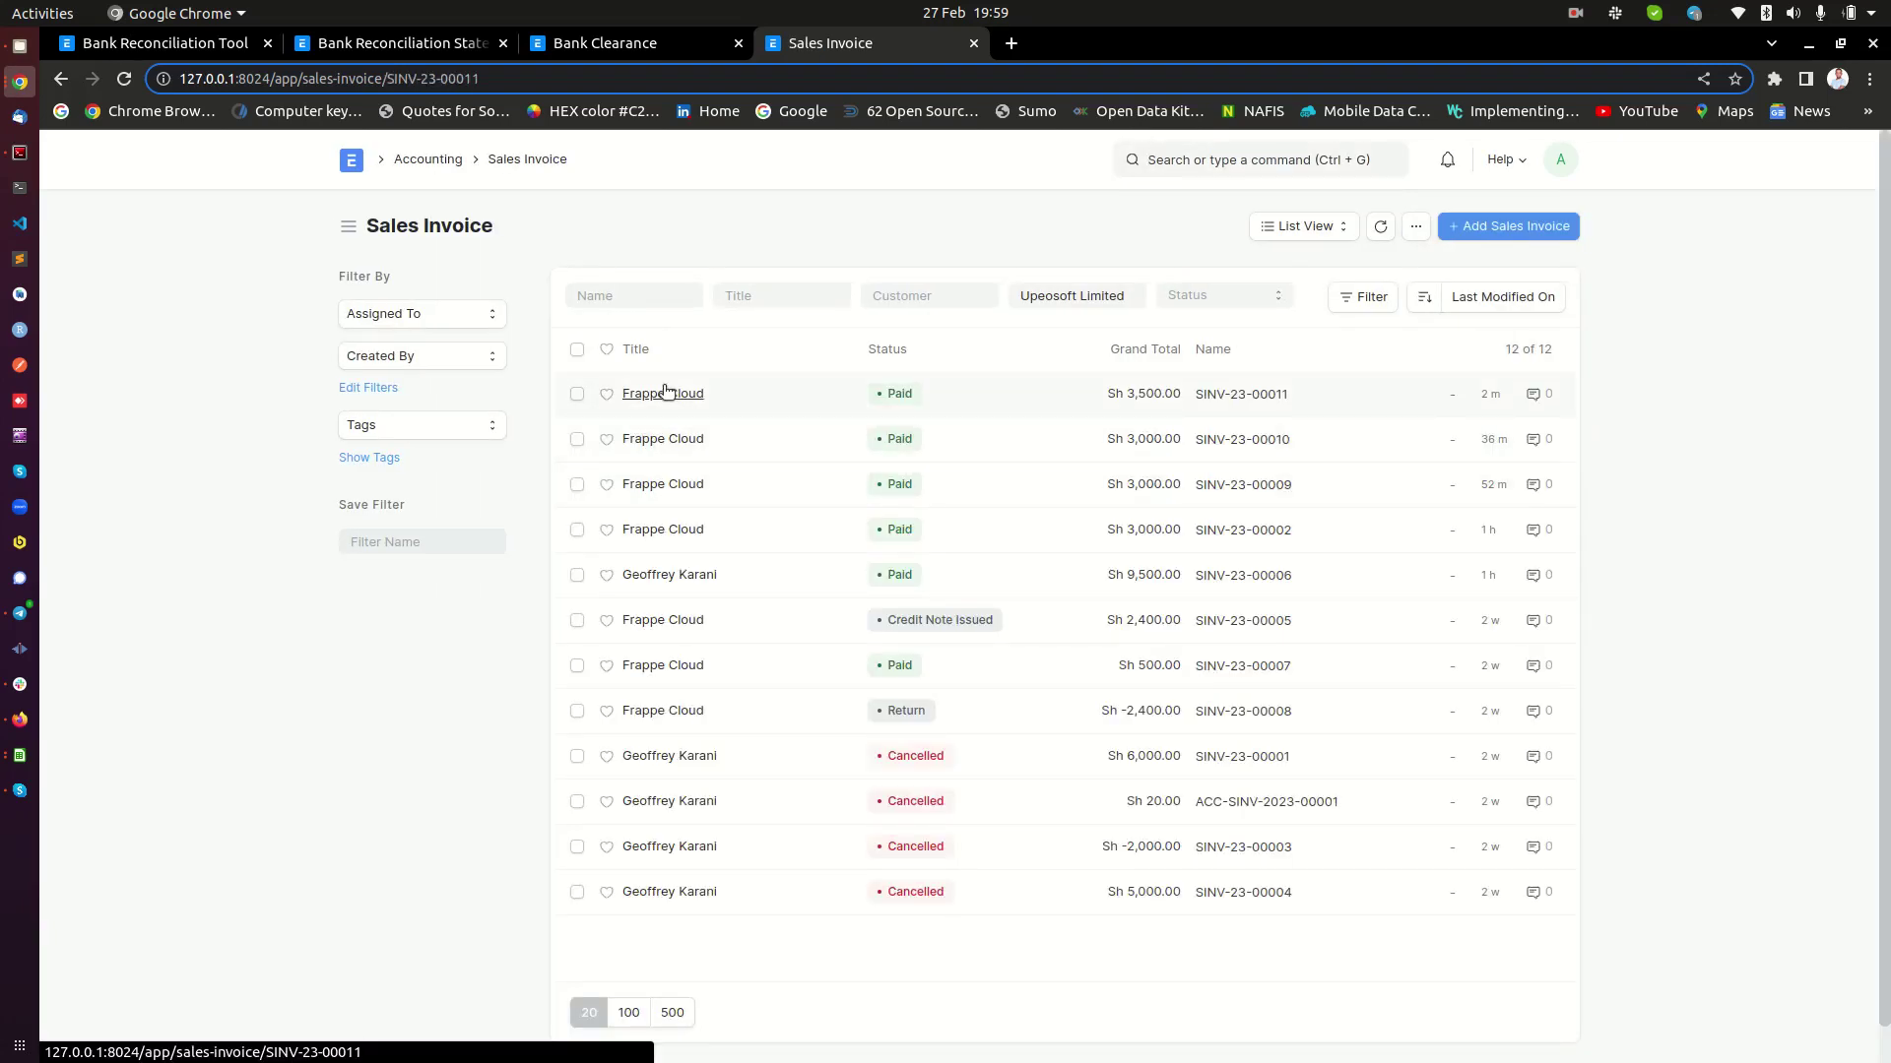
{"action": "left_click", "coordinate": [665, 392]}
{"action": "left_click", "coordinate": [1497, 228]}
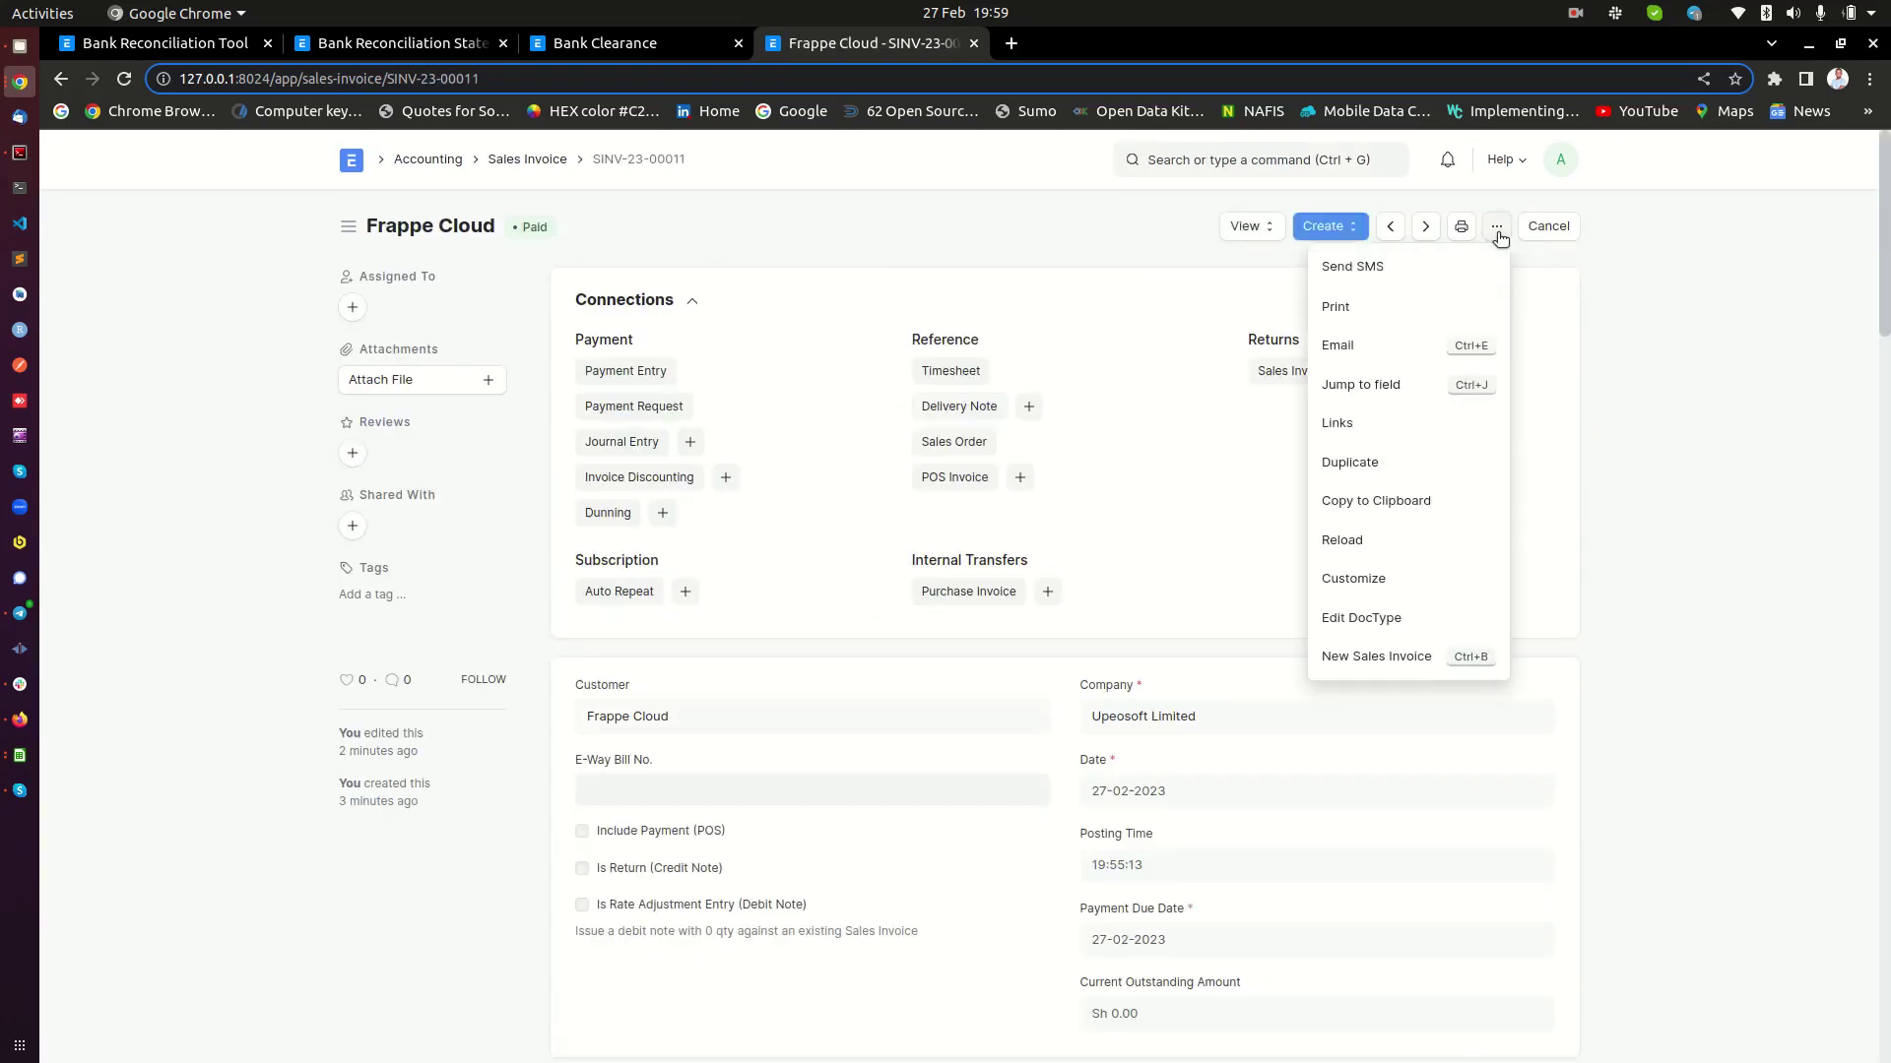
{"action": "left_click", "coordinate": [1344, 462]}
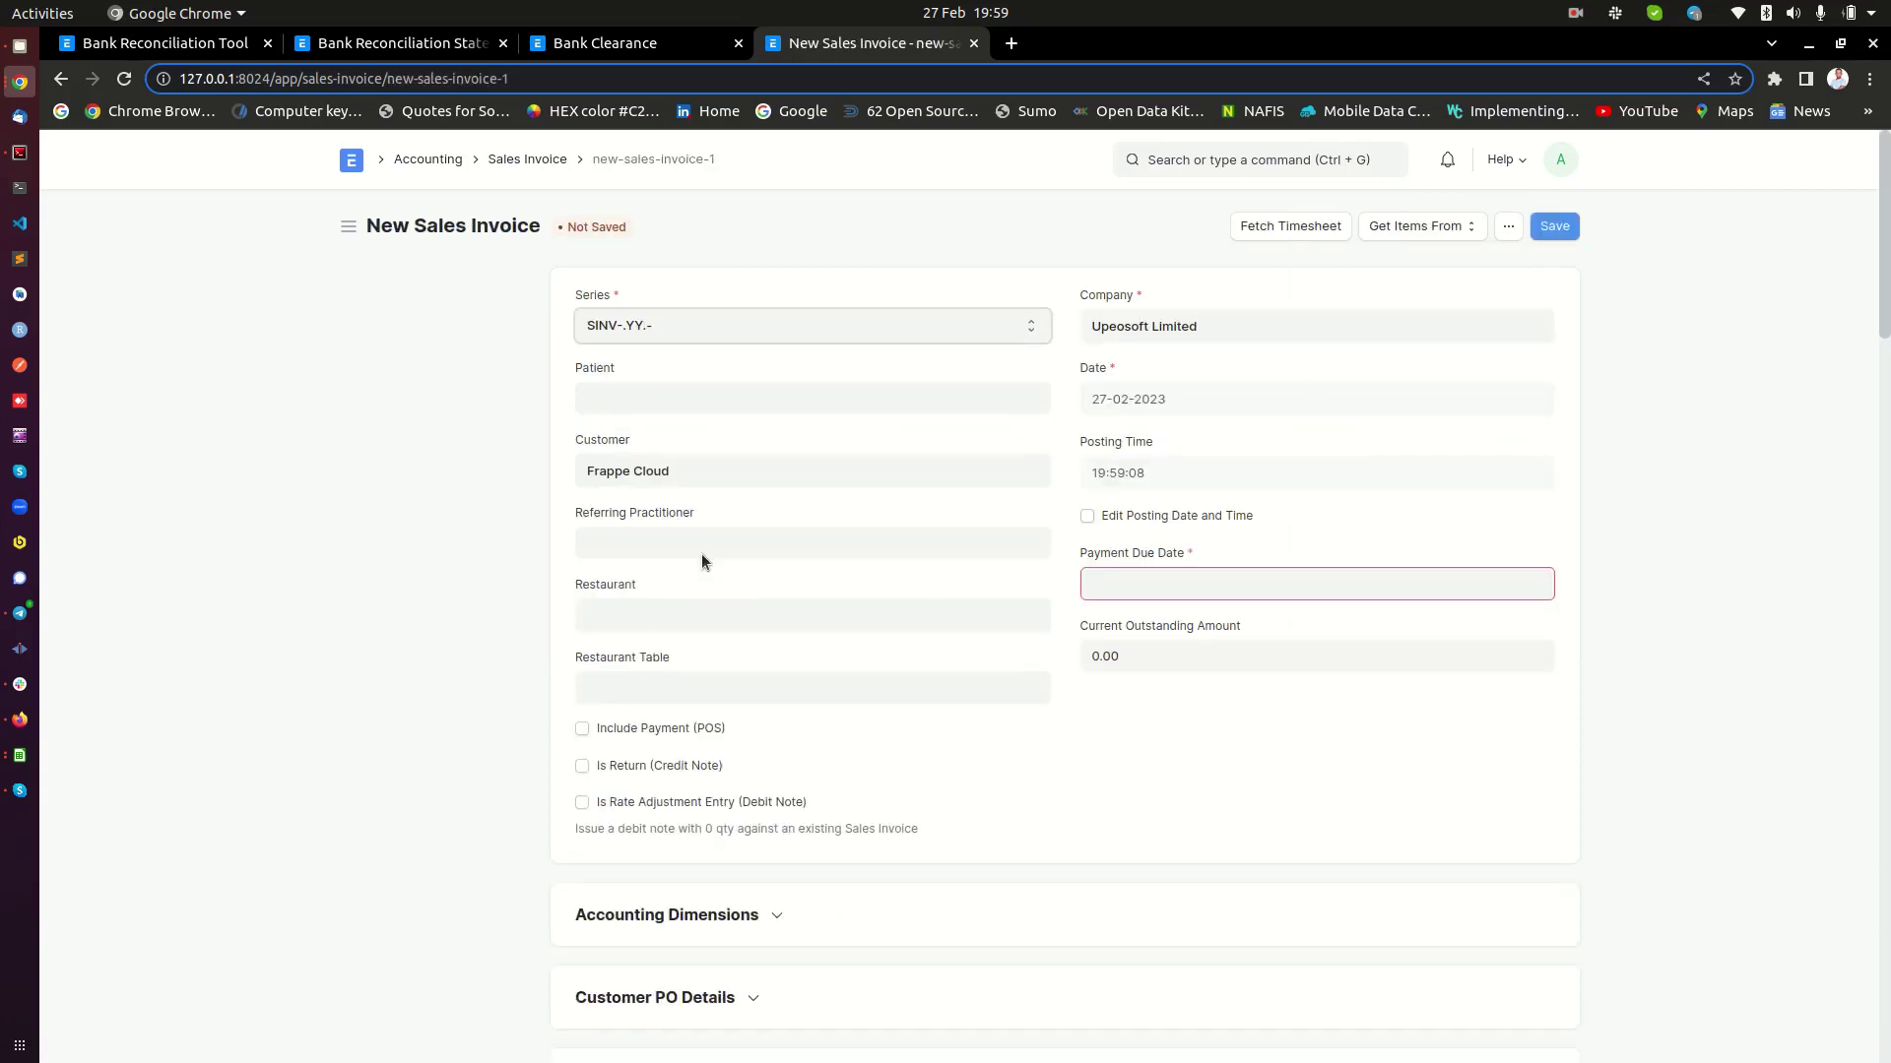
Set the copy's payment due date to 27-02-2023 and the Item One rate to 7,000.00
{"action": "left_click", "coordinate": [1192, 584]}
{"action": "left_click", "coordinate": [1147, 509]}
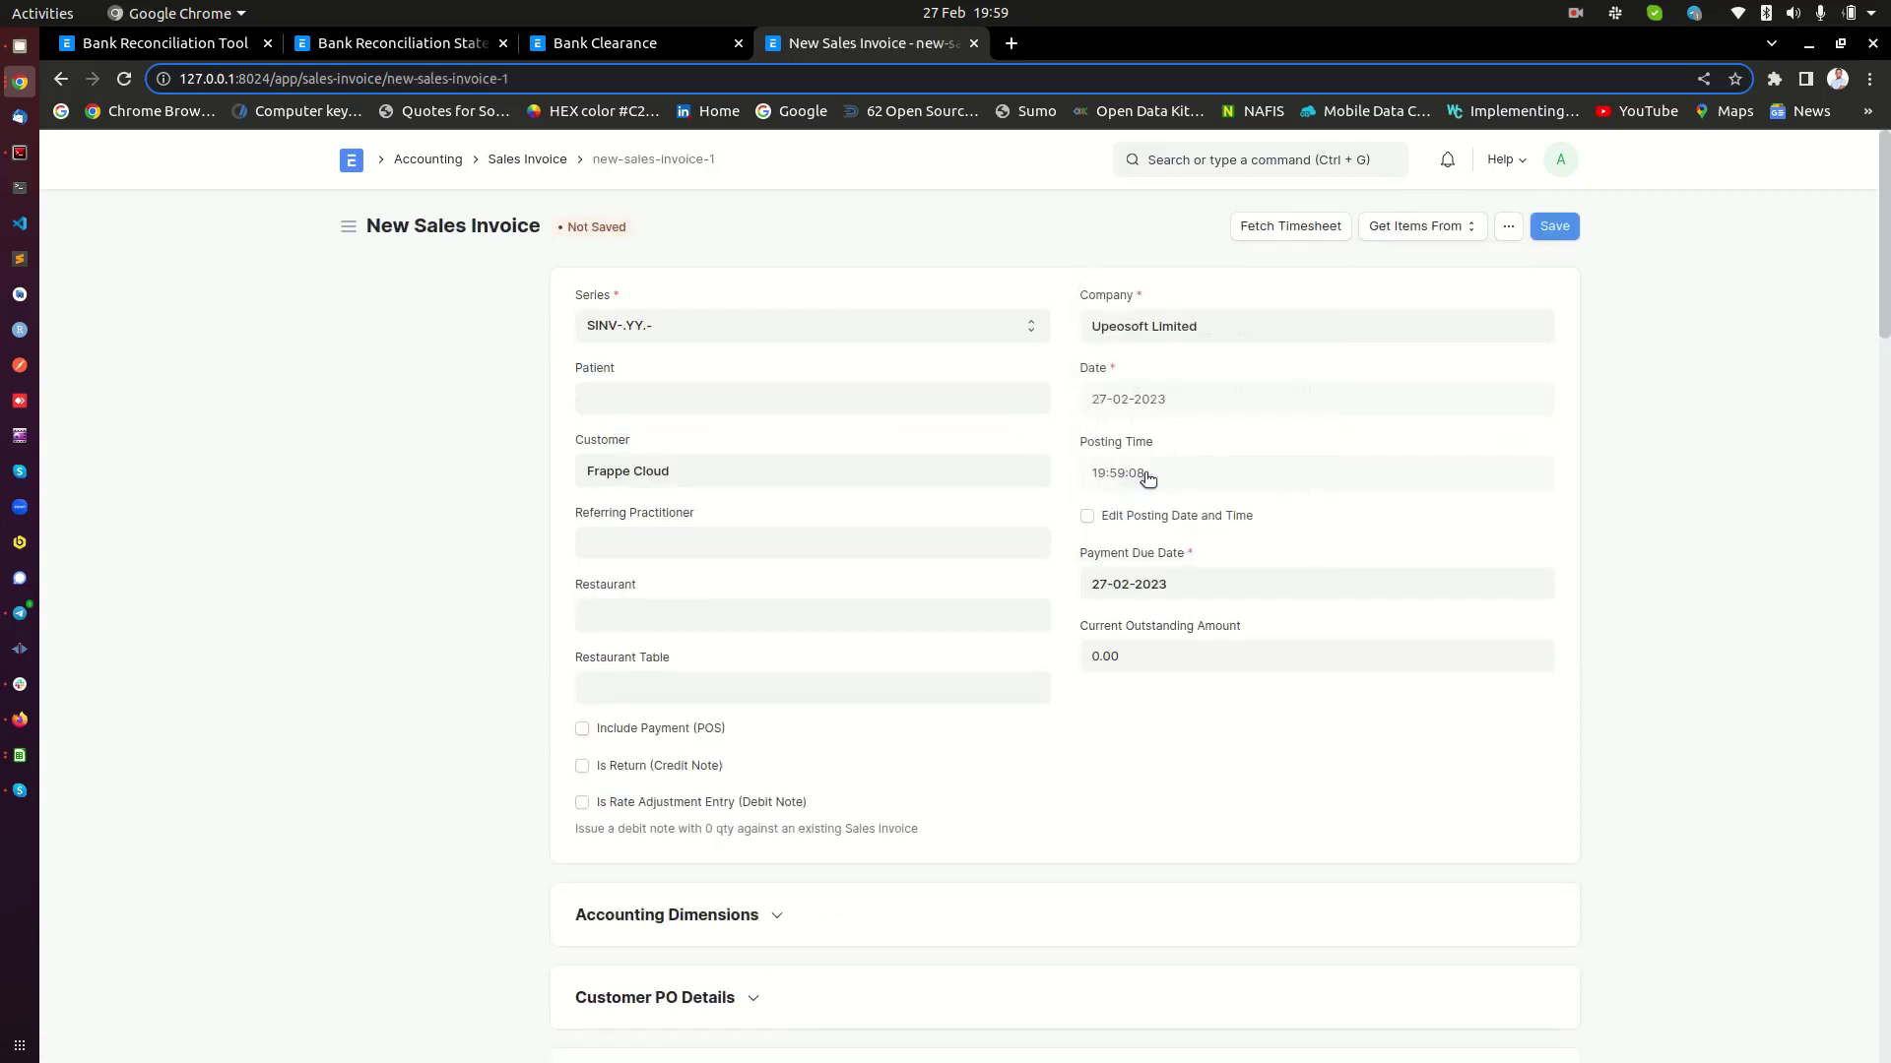
{"action": "scroll", "coordinate": [1055, 623], "scroll_direction": "down", "scroll_amount": 8}
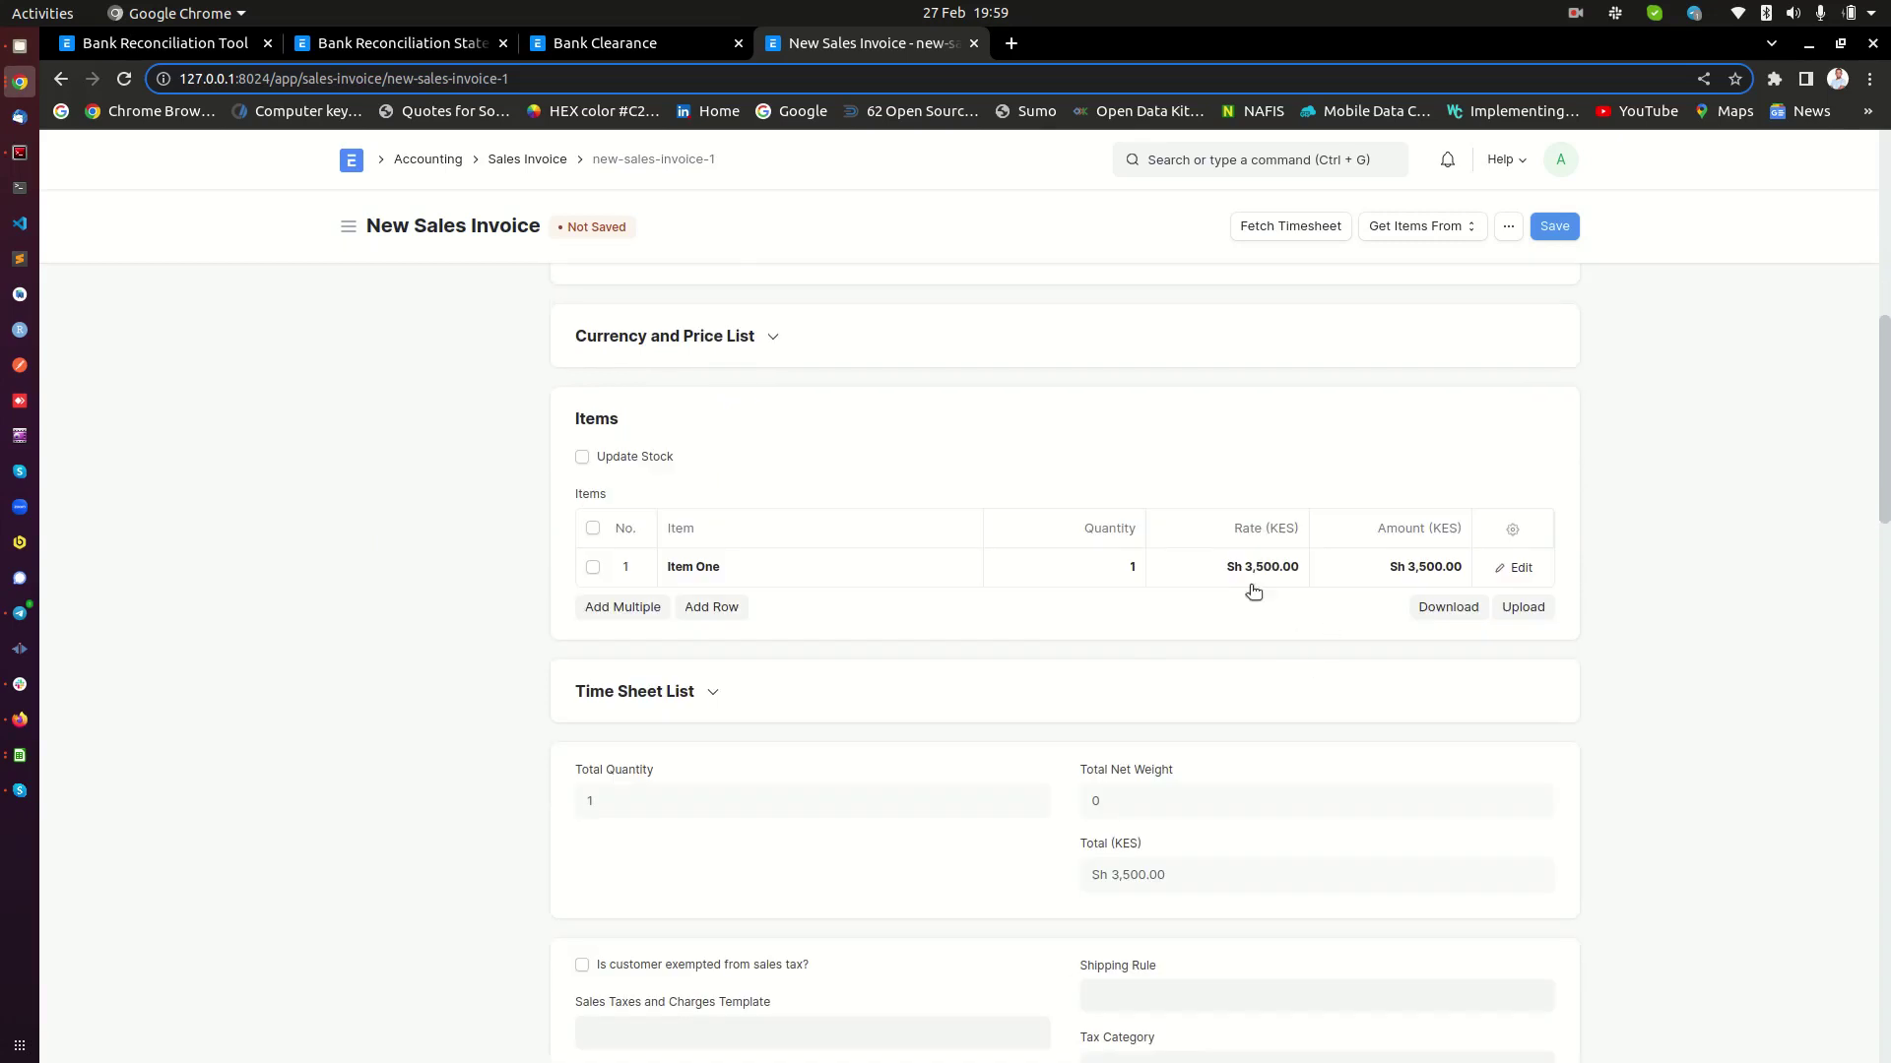
{"action": "left_click", "coordinate": [1247, 572]}
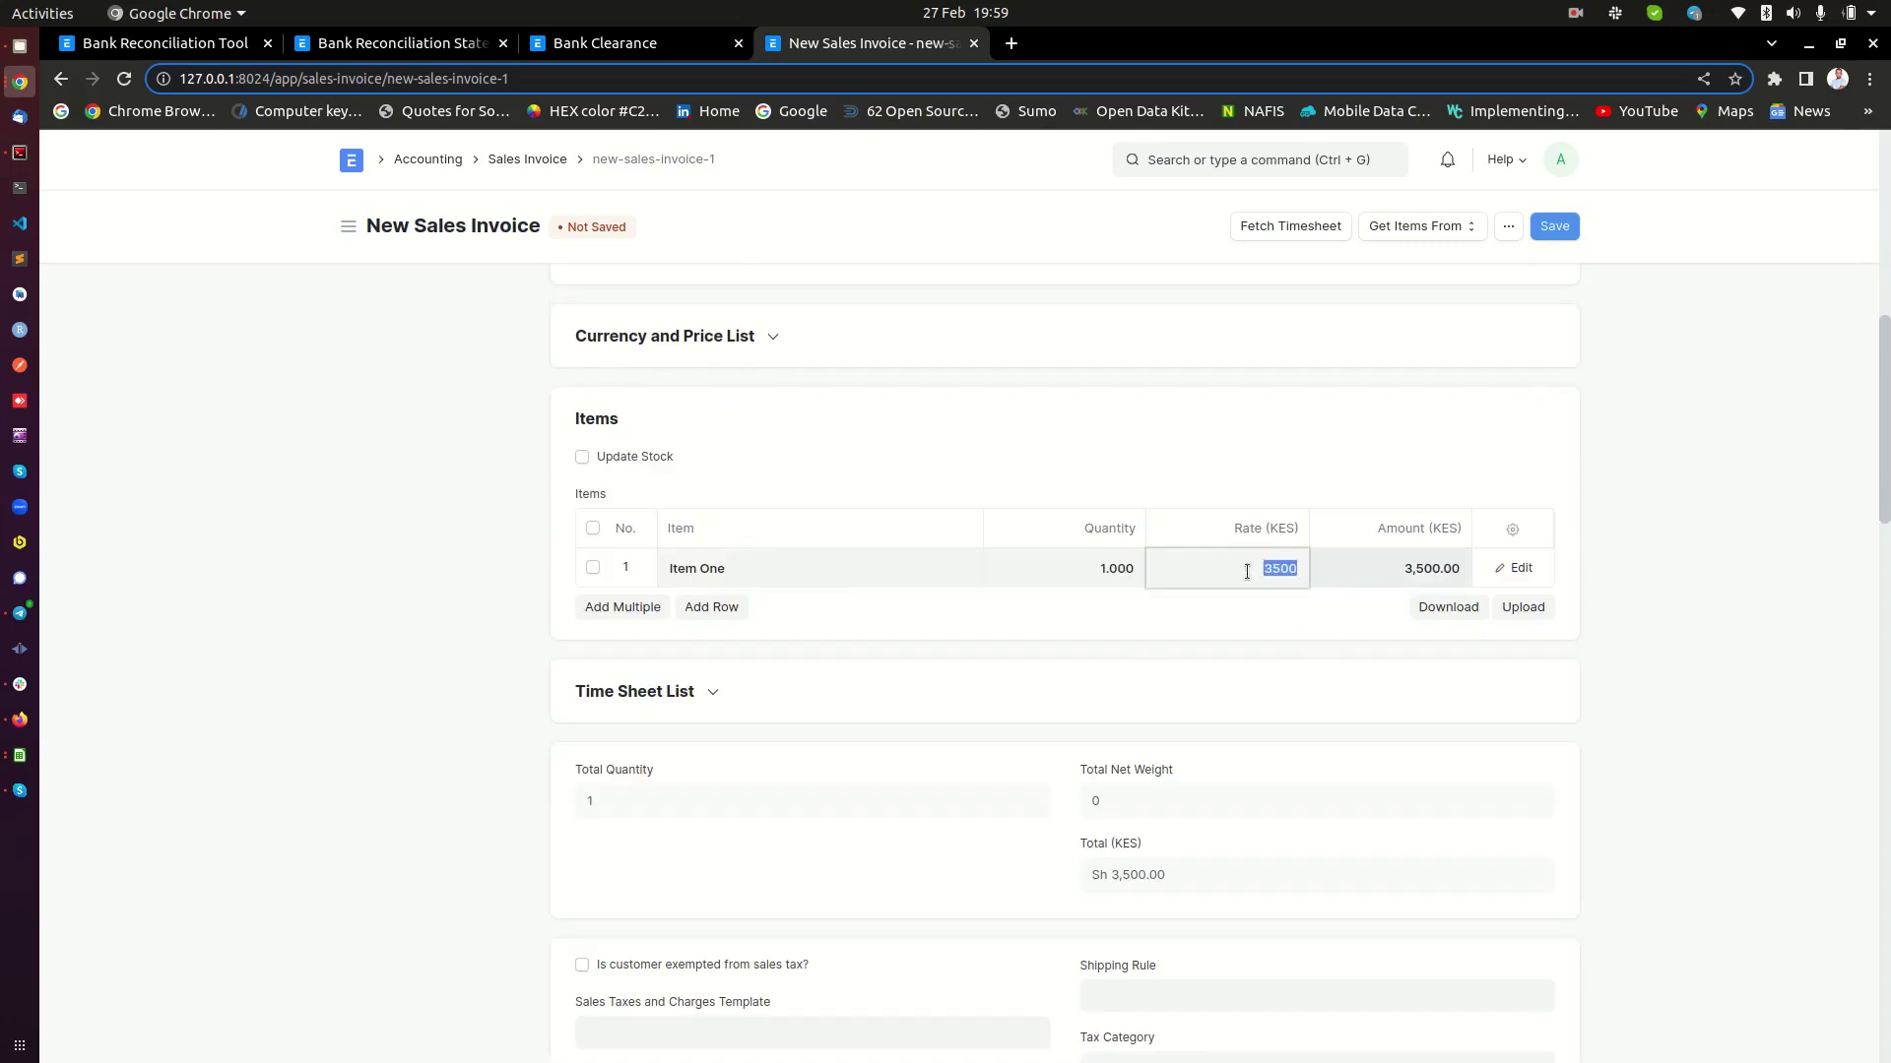
{"action": "type", "text": "8000"}
{"action": "left_click", "coordinate": [1699, 432]}
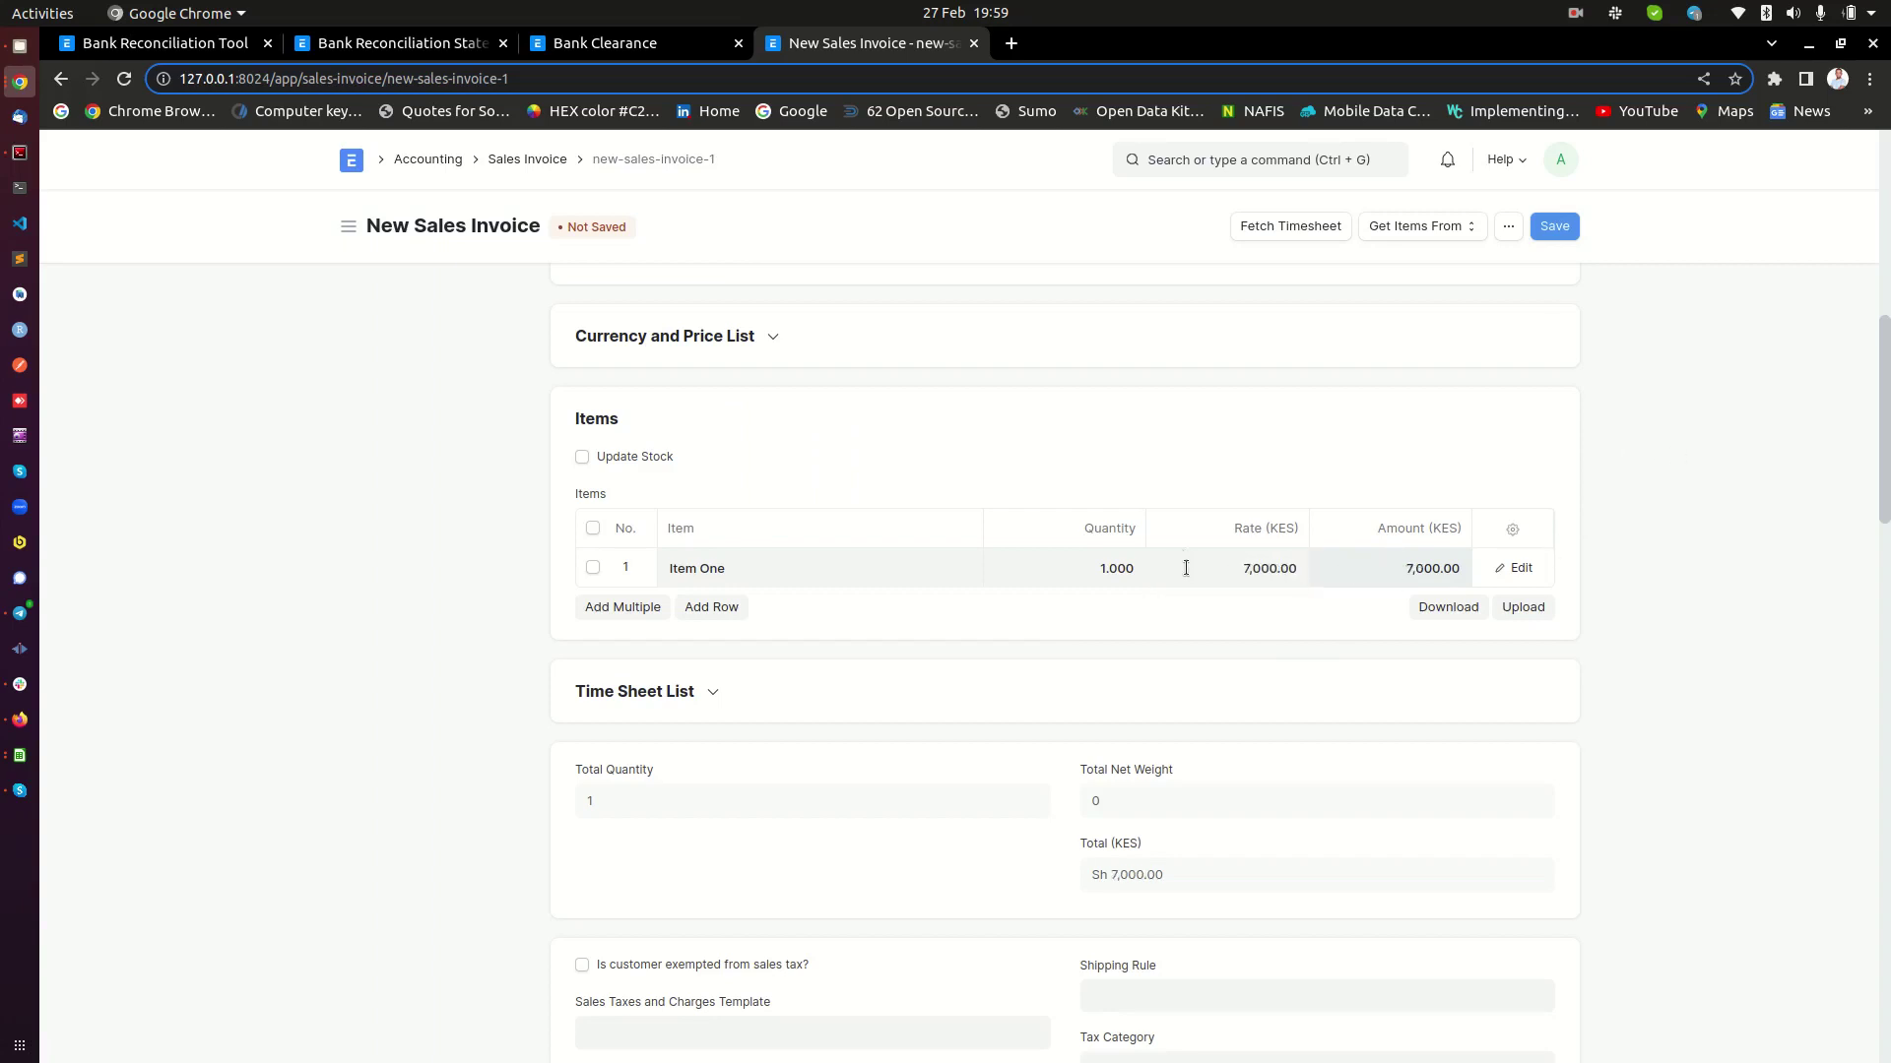
{"action": "left_click", "coordinate": [157, 43]}
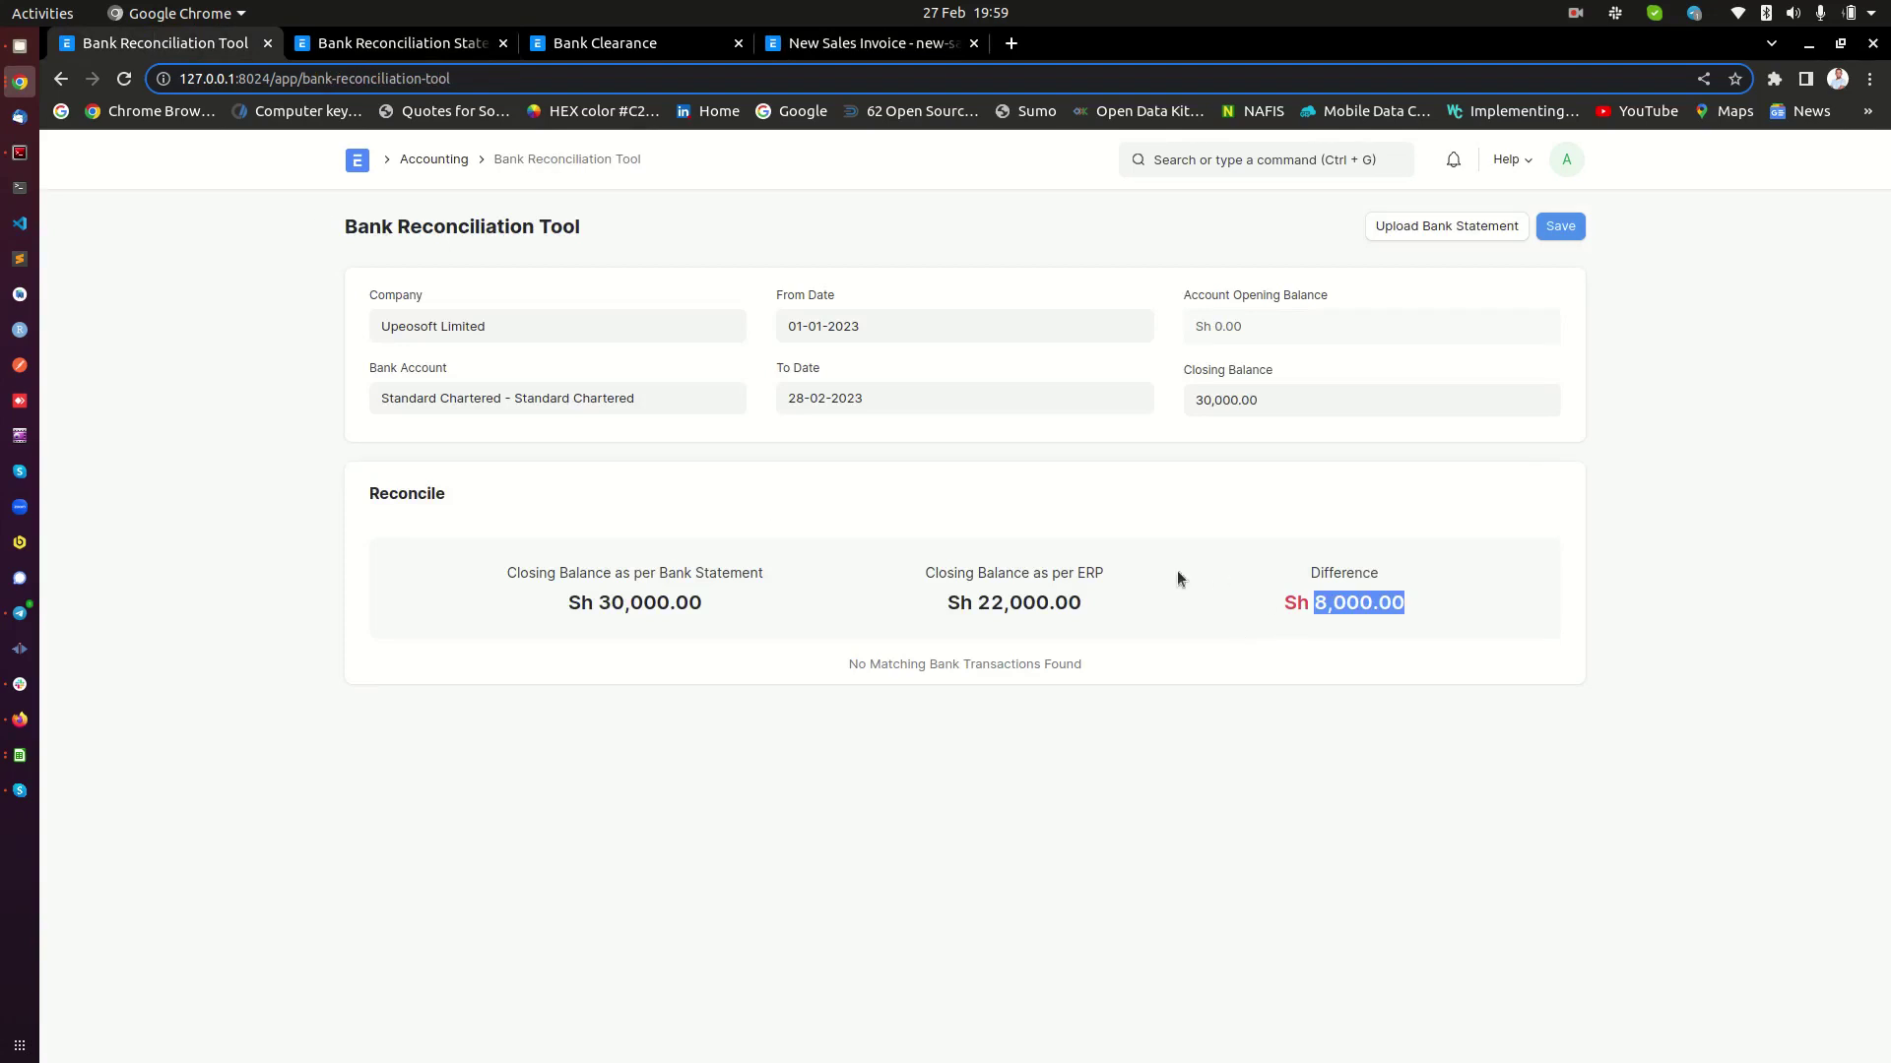
Save and submit the duplicated invoice as SINV-23-00012 for Sh 7,000.00
{"action": "left_click", "coordinate": [1304, 607]}
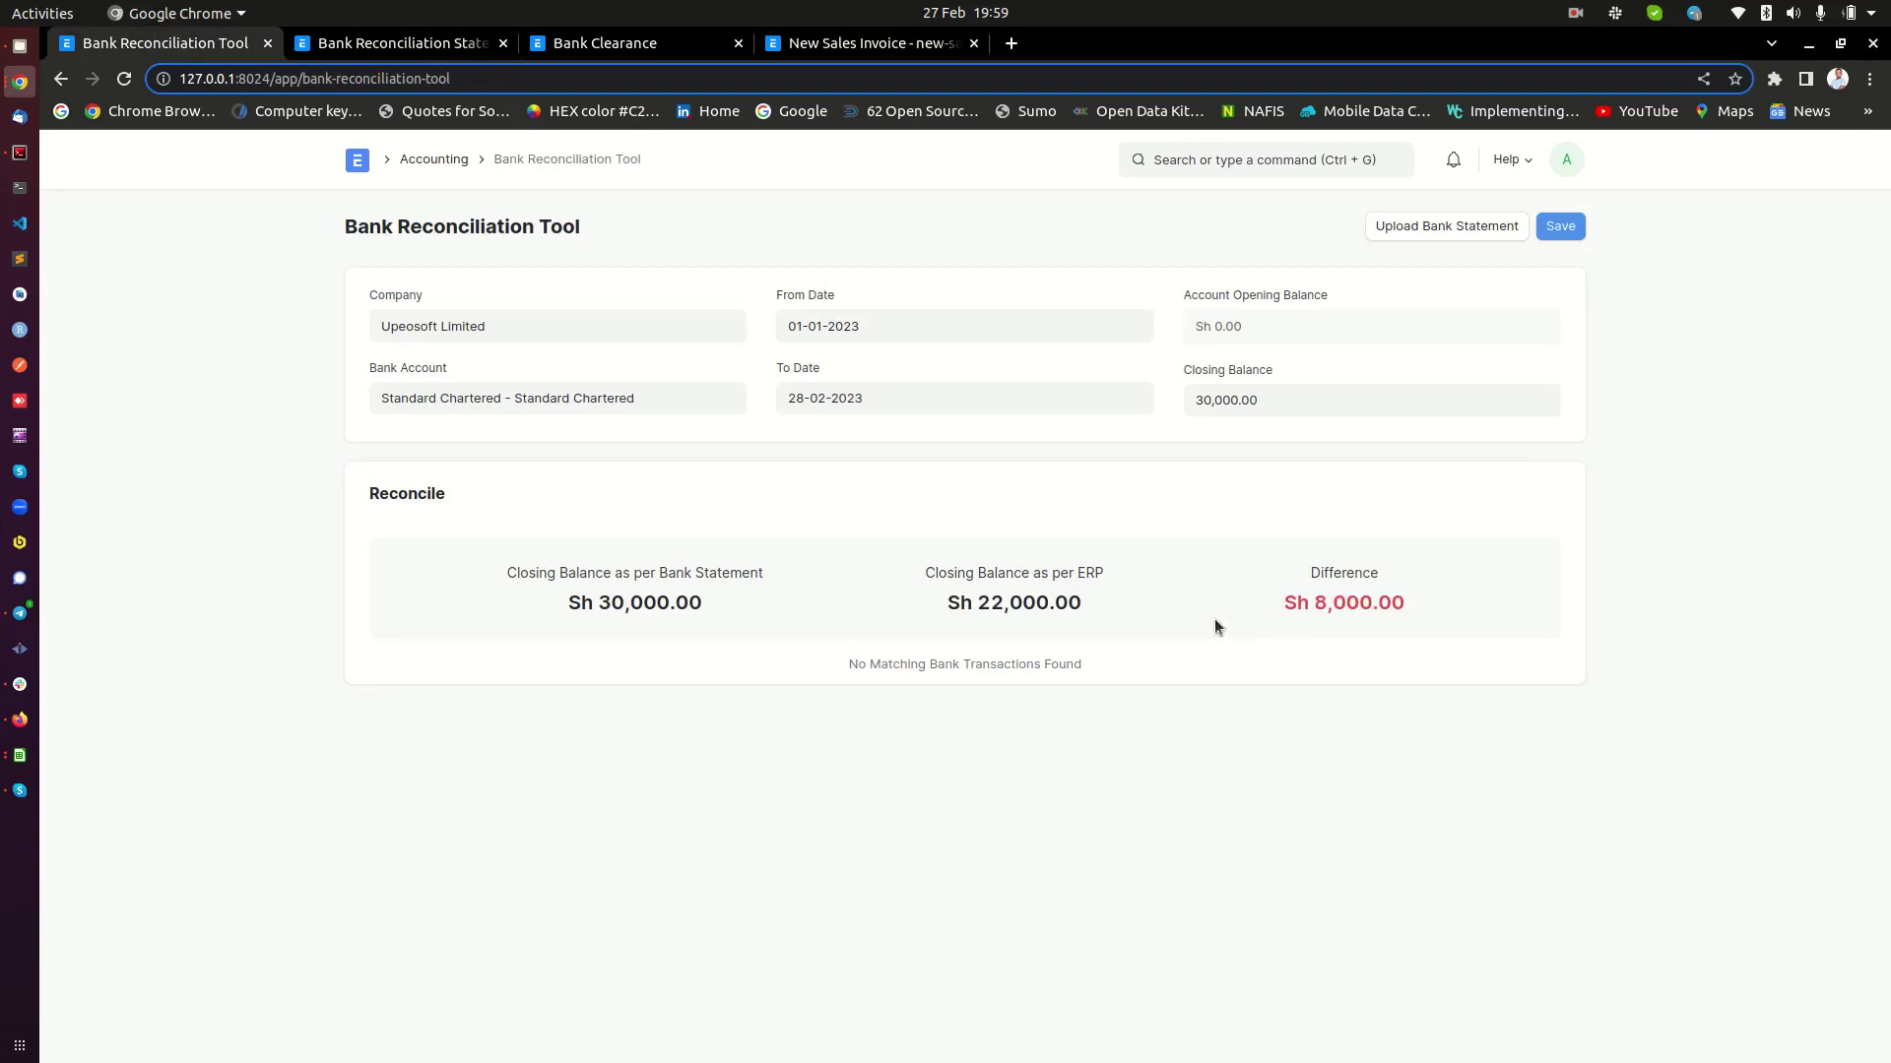
{"action": "left_click", "coordinate": [854, 44]}
{"action": "left_click", "coordinate": [1553, 225]}
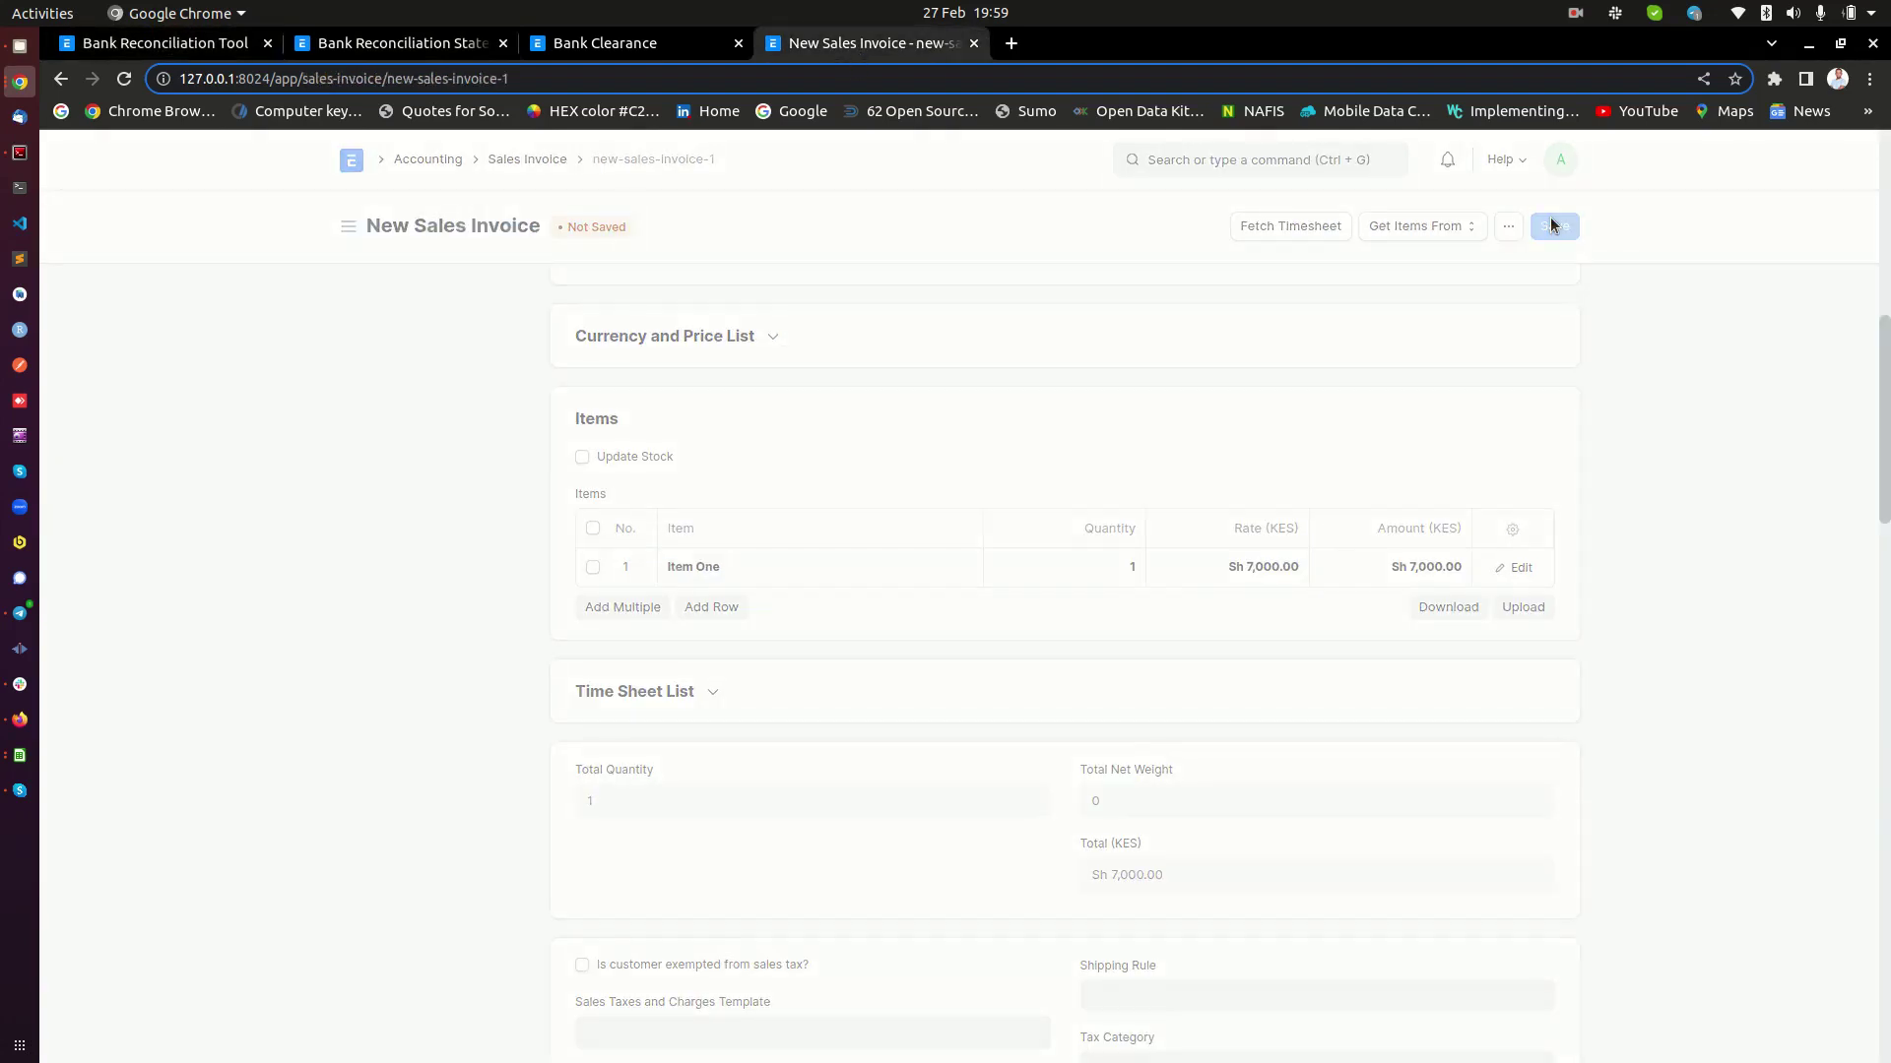
{"action": "left_click", "coordinate": [1547, 226]}
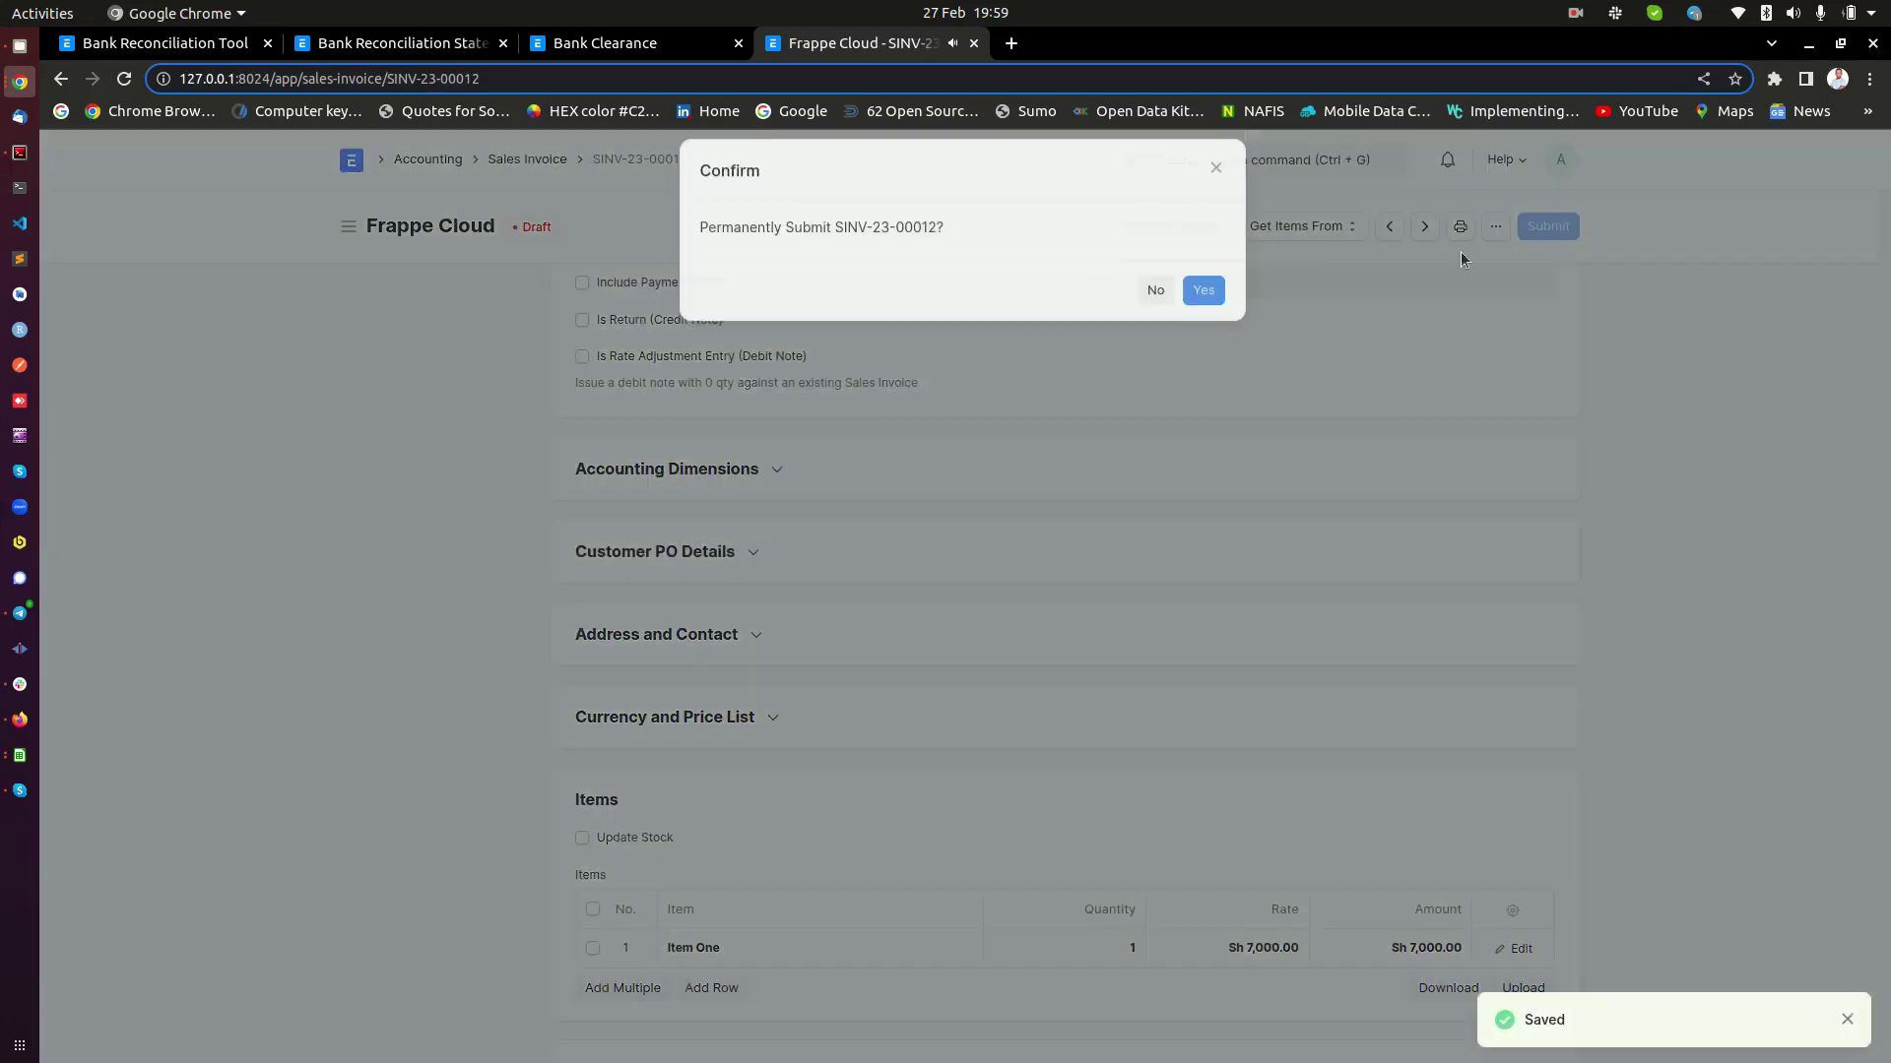
{"action": "left_click", "coordinate": [1203, 309]}
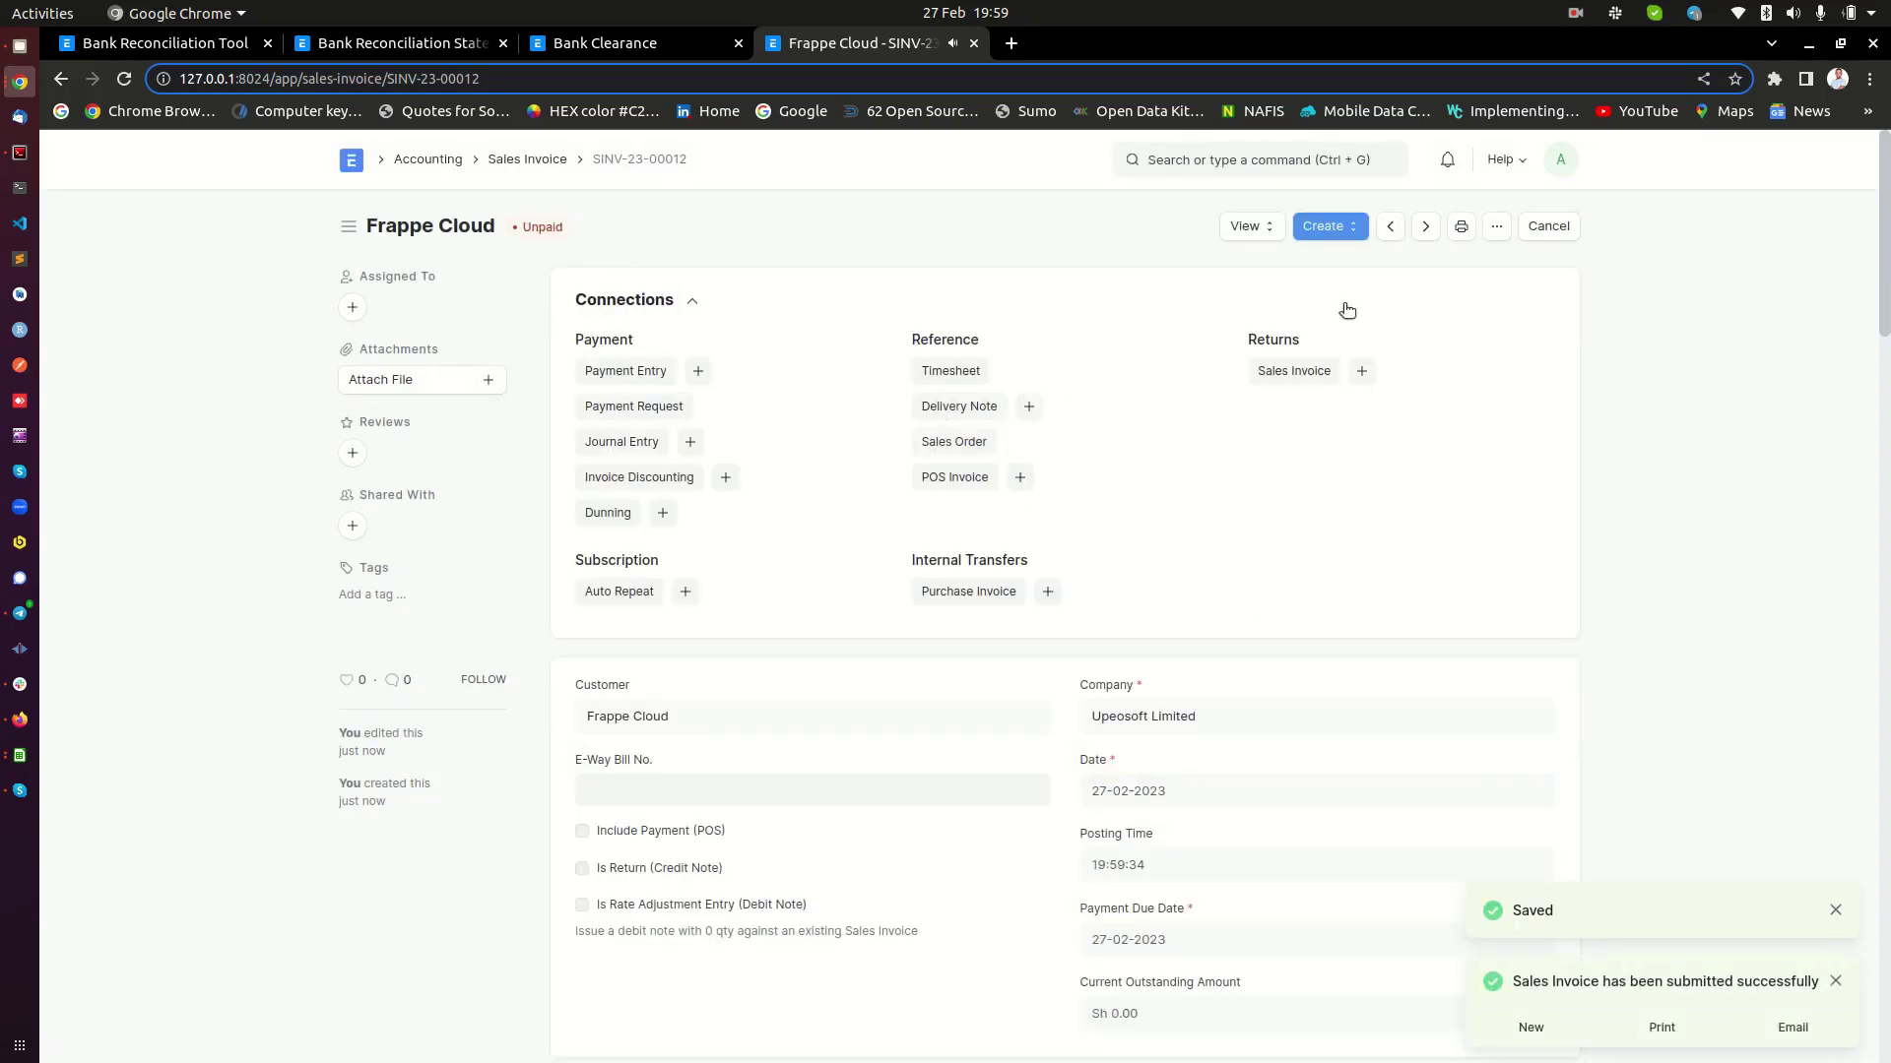
{"action": "left_click", "coordinate": [1325, 226]}
{"action": "left_click", "coordinate": [1337, 274]}
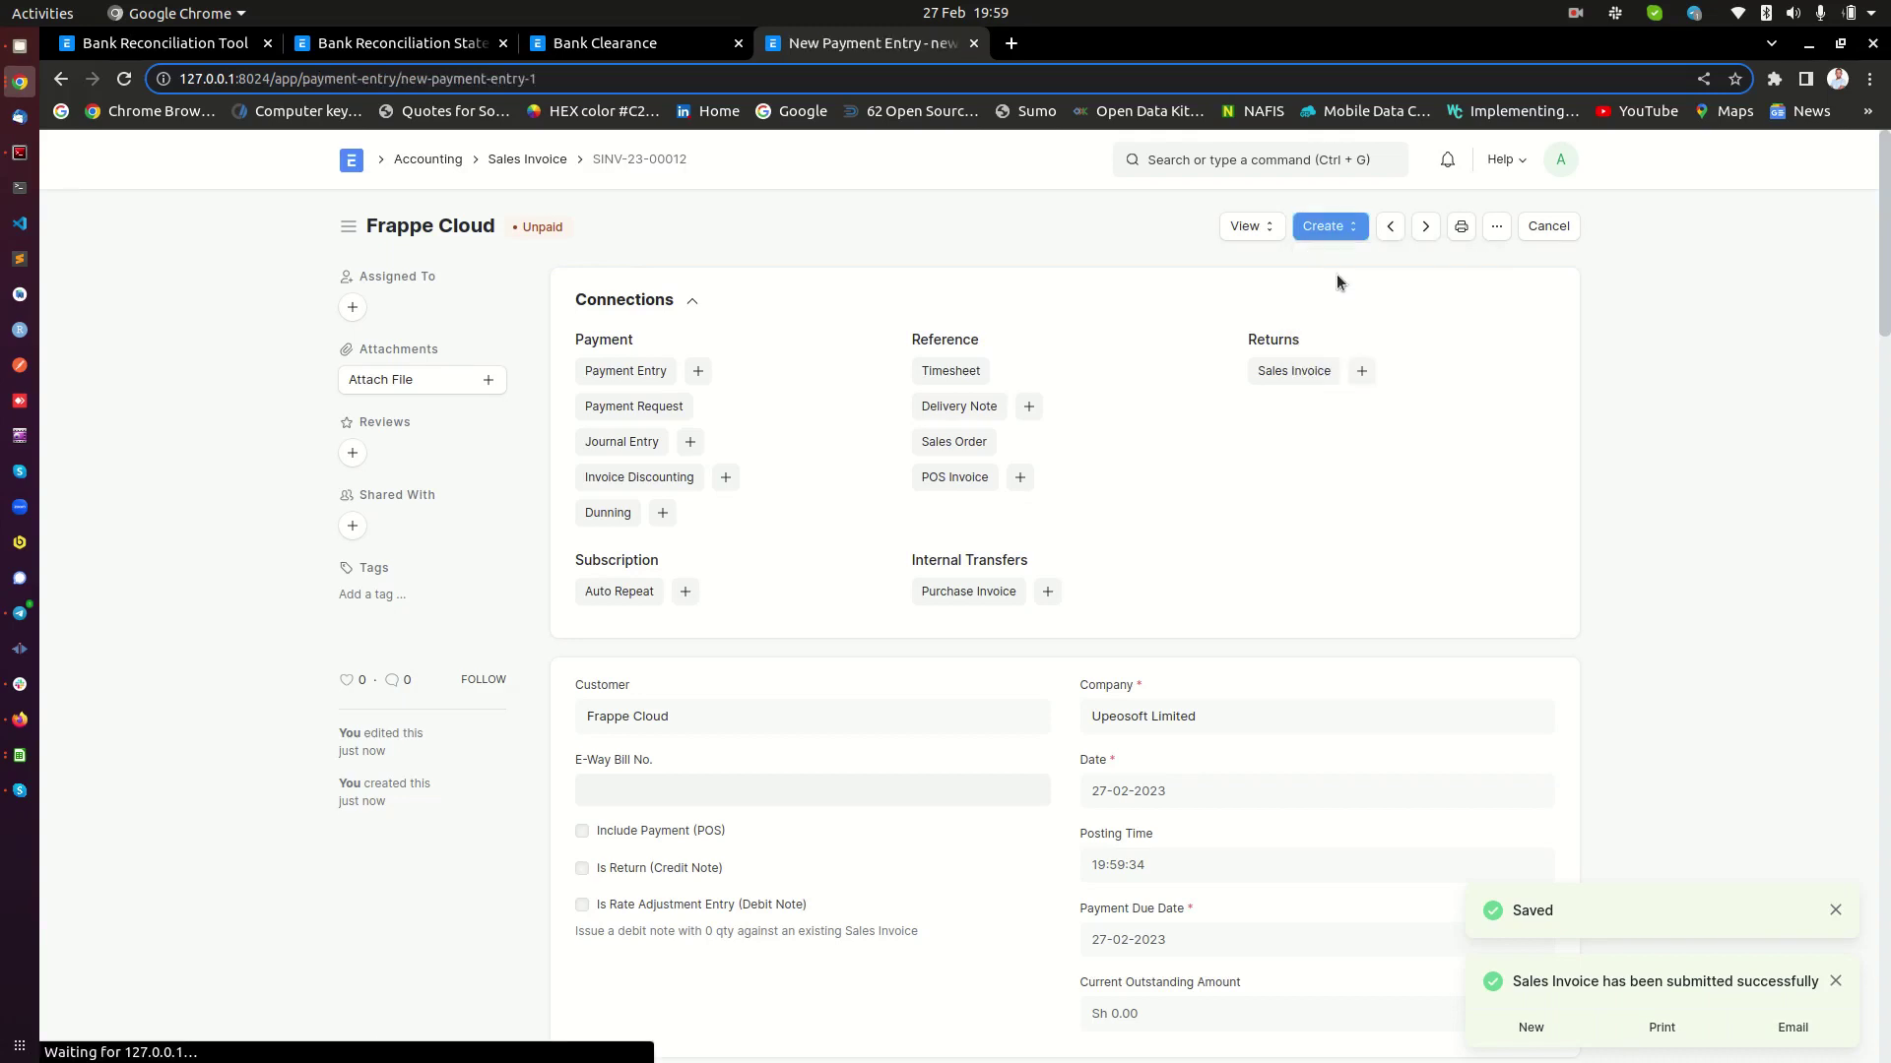
Set Mode of Payment to Wire Transfer, reference number 12 and reference date 27-02-2023, then save
{"action": "left_click", "coordinate": [1167, 514]}
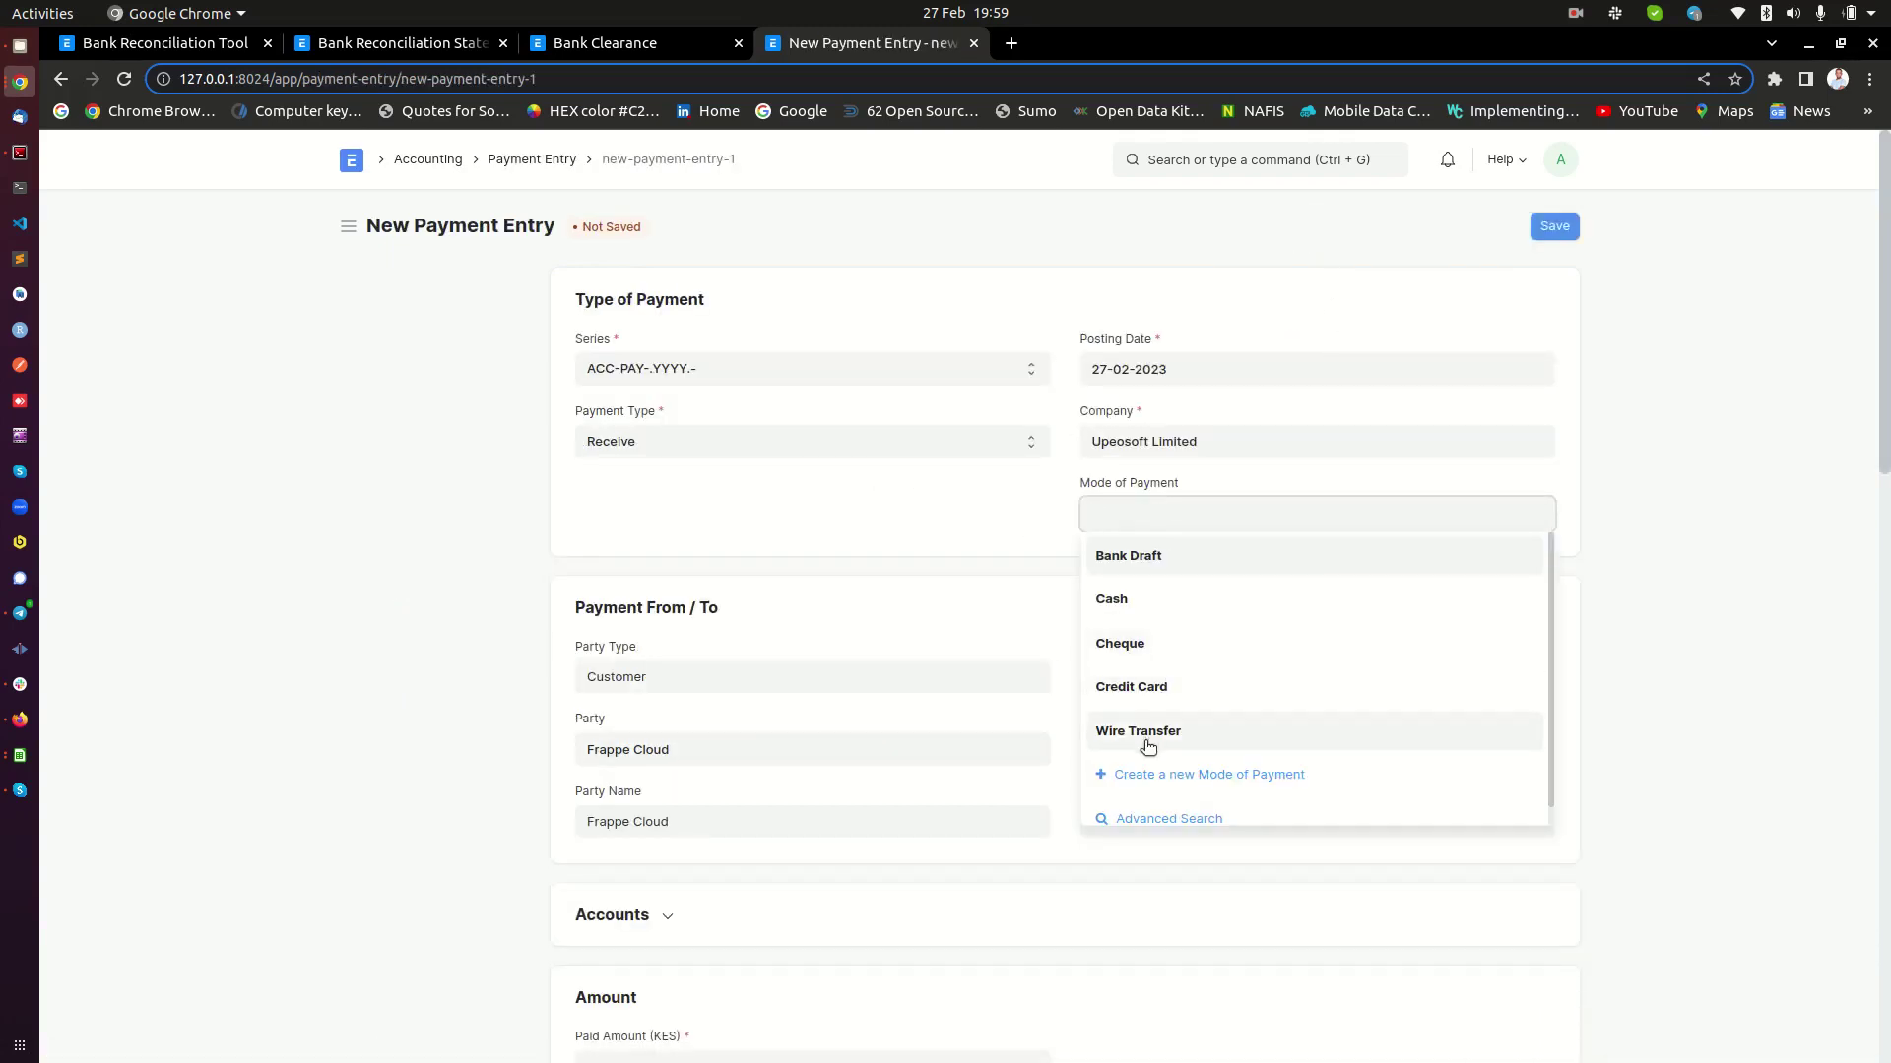
{"action": "left_click", "coordinate": [1148, 738]}
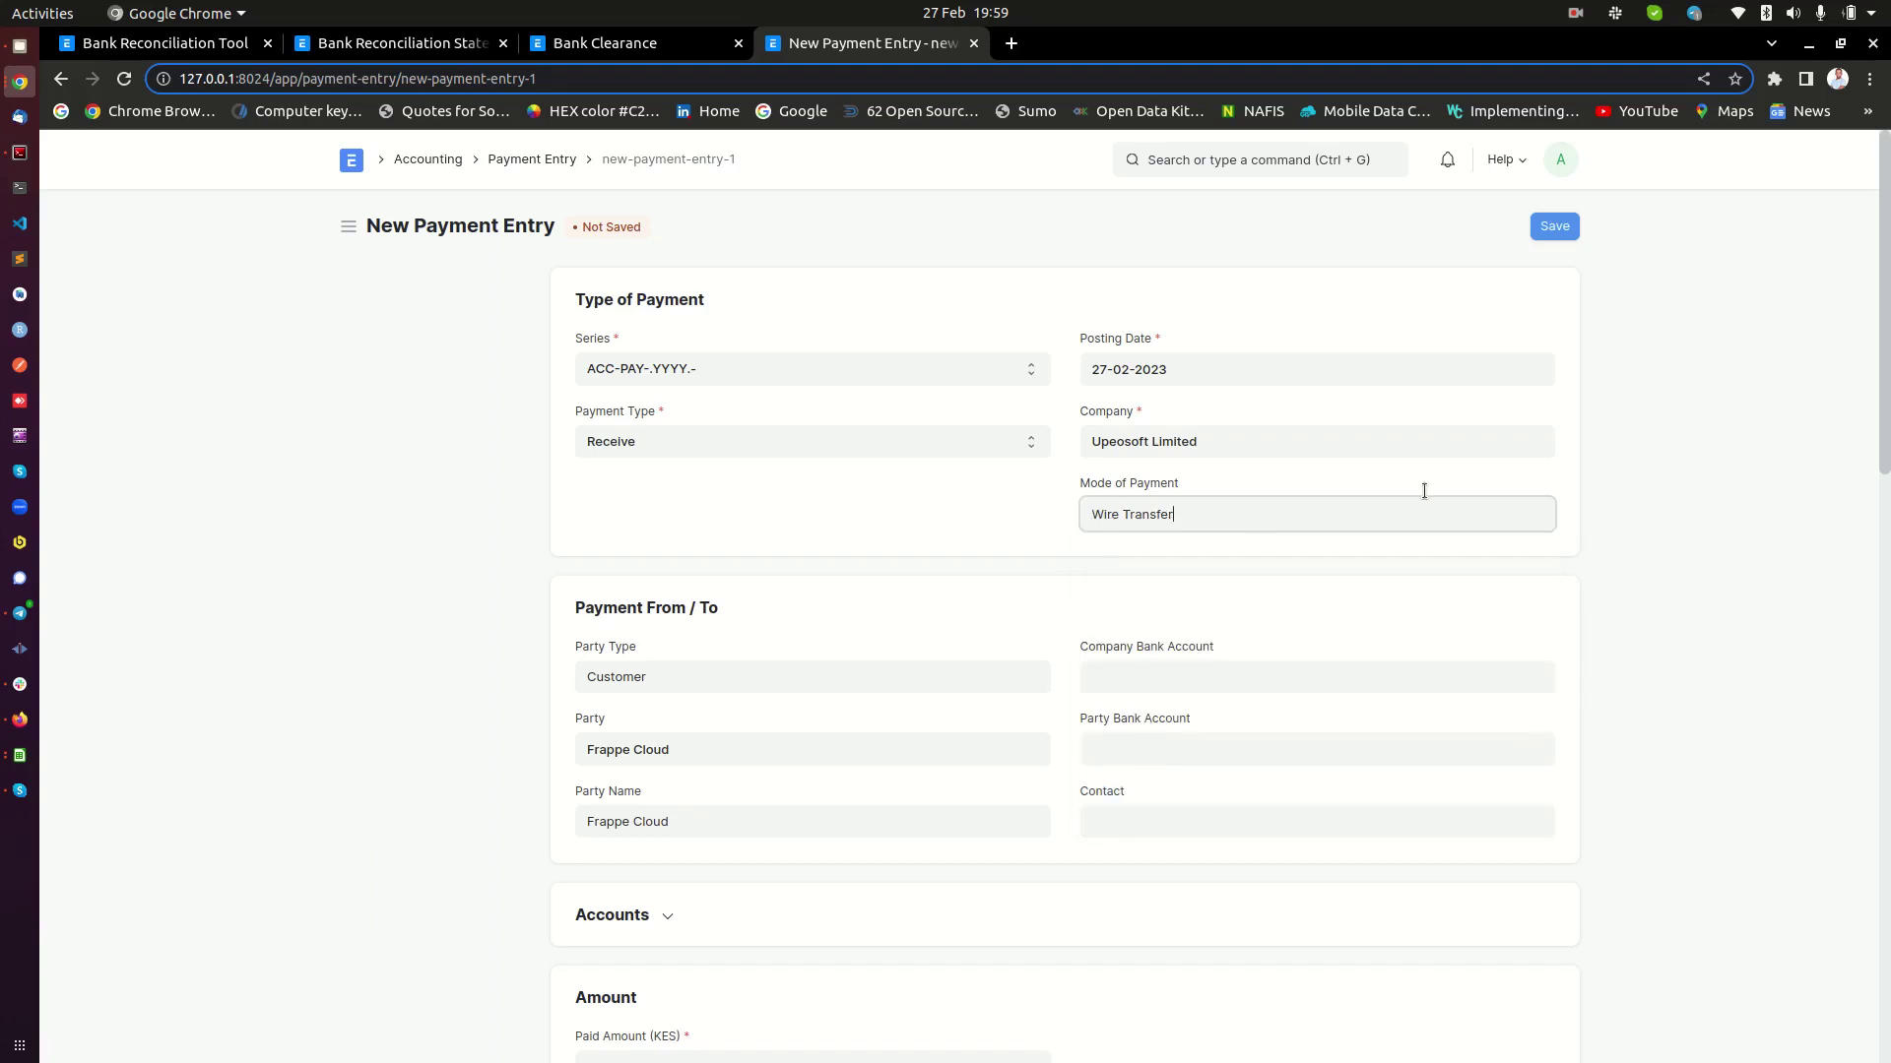
{"action": "left_click", "coordinate": [1560, 229]}
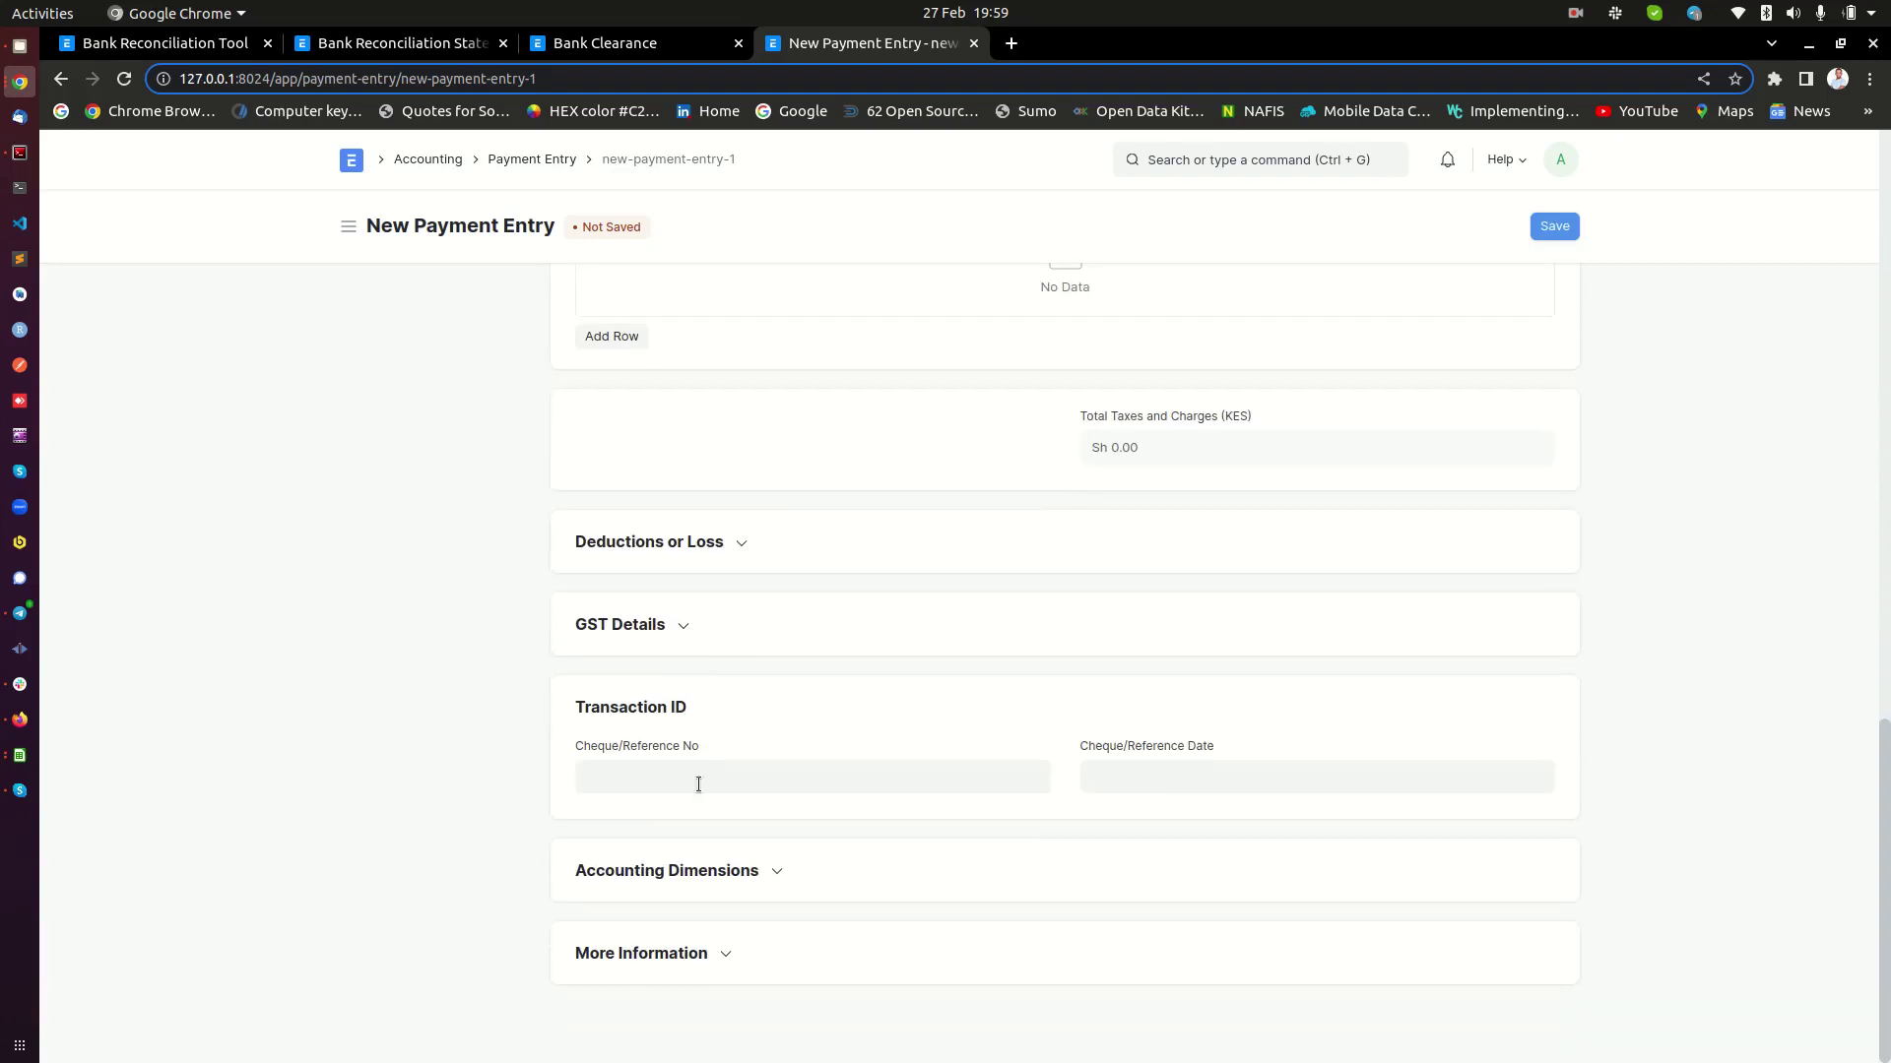
{"action": "left_click", "coordinate": [698, 783]}
{"action": "type", "text": "1234567"}
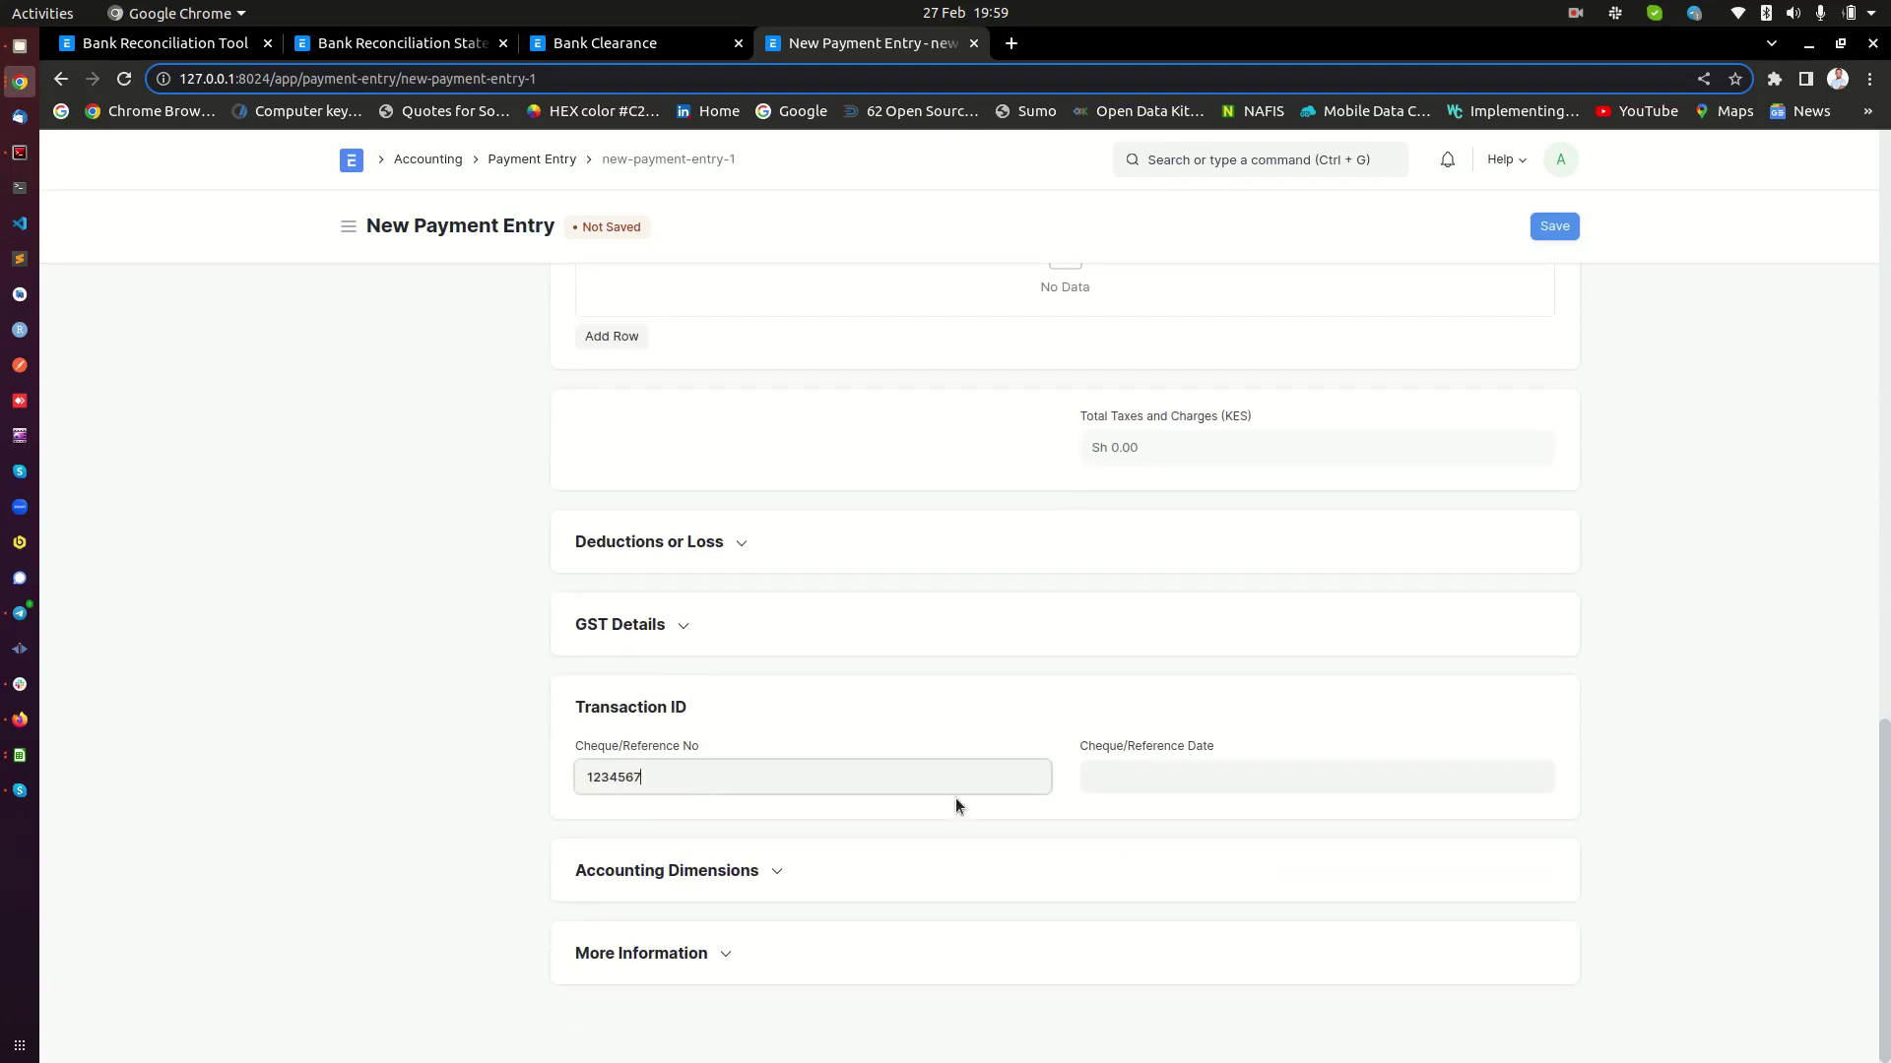
{"action": "left_click", "coordinate": [1224, 778]}
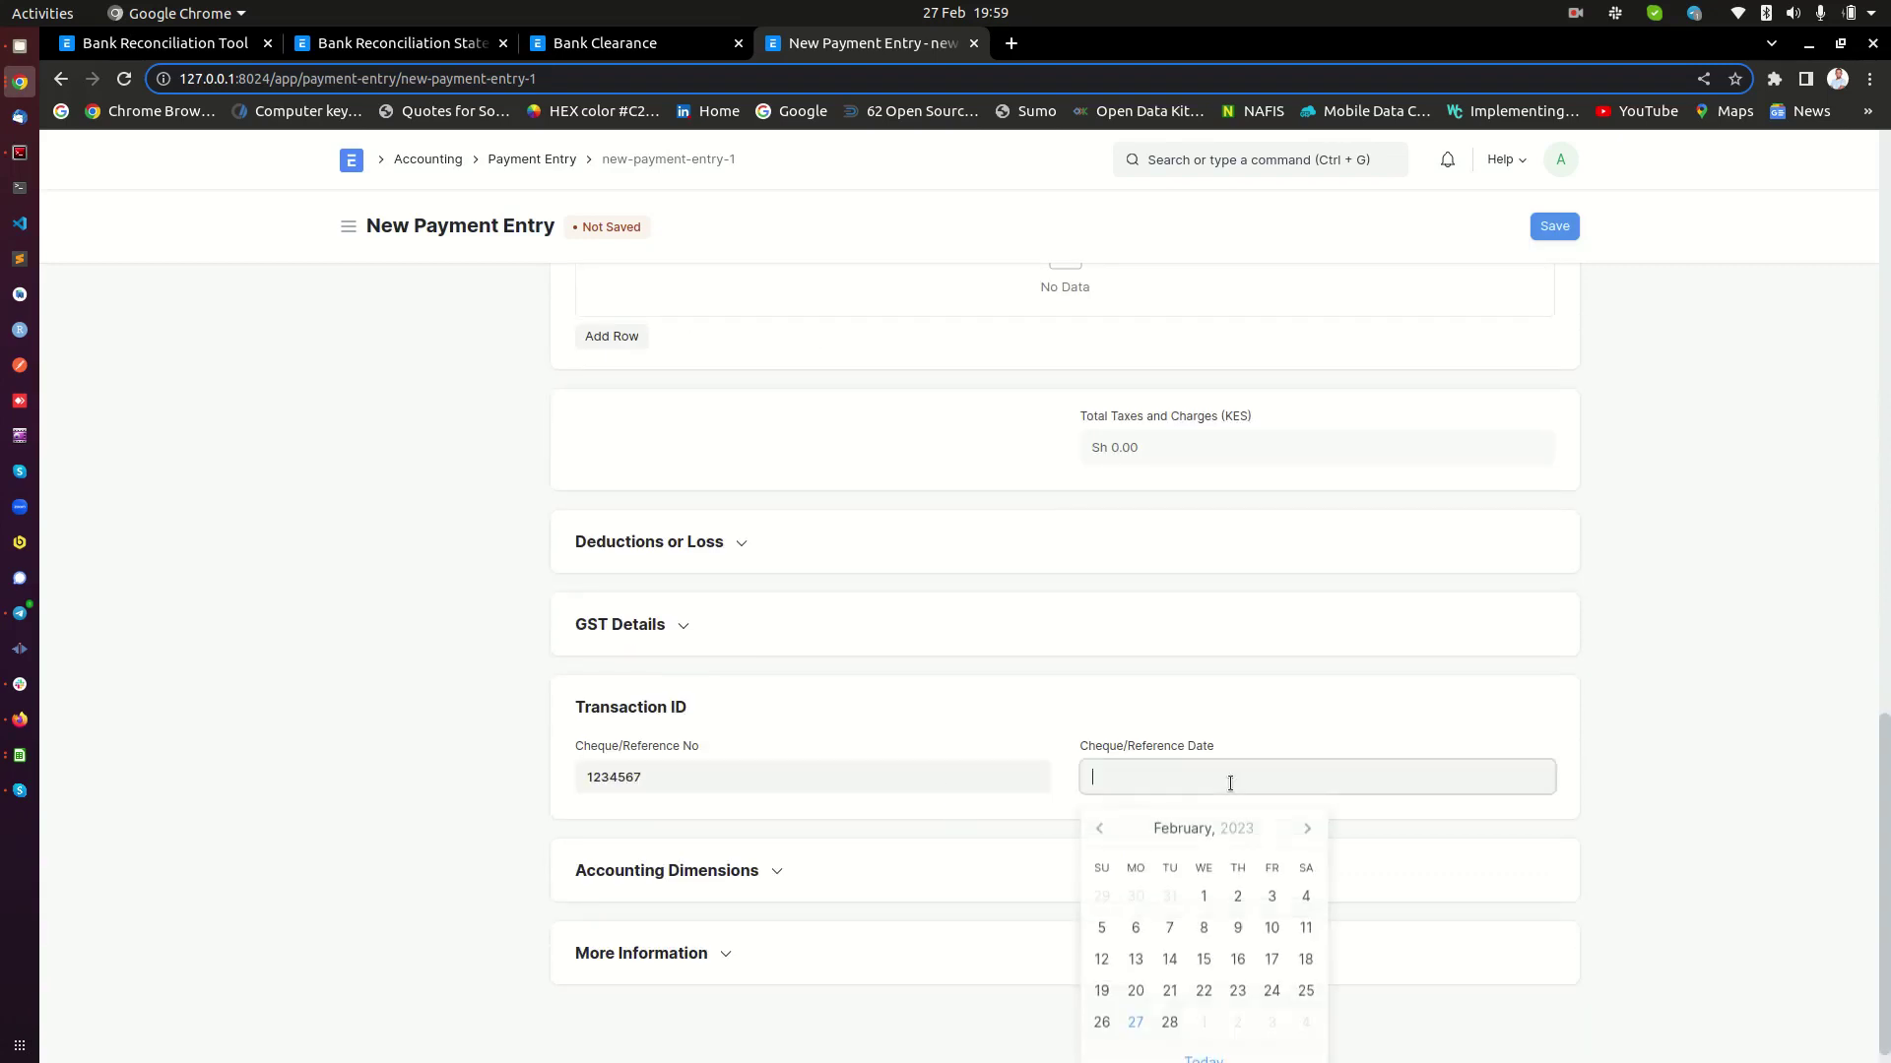
{"action": "left_click", "coordinate": [1137, 1023]}
{"action": "left_click", "coordinate": [1552, 230]}
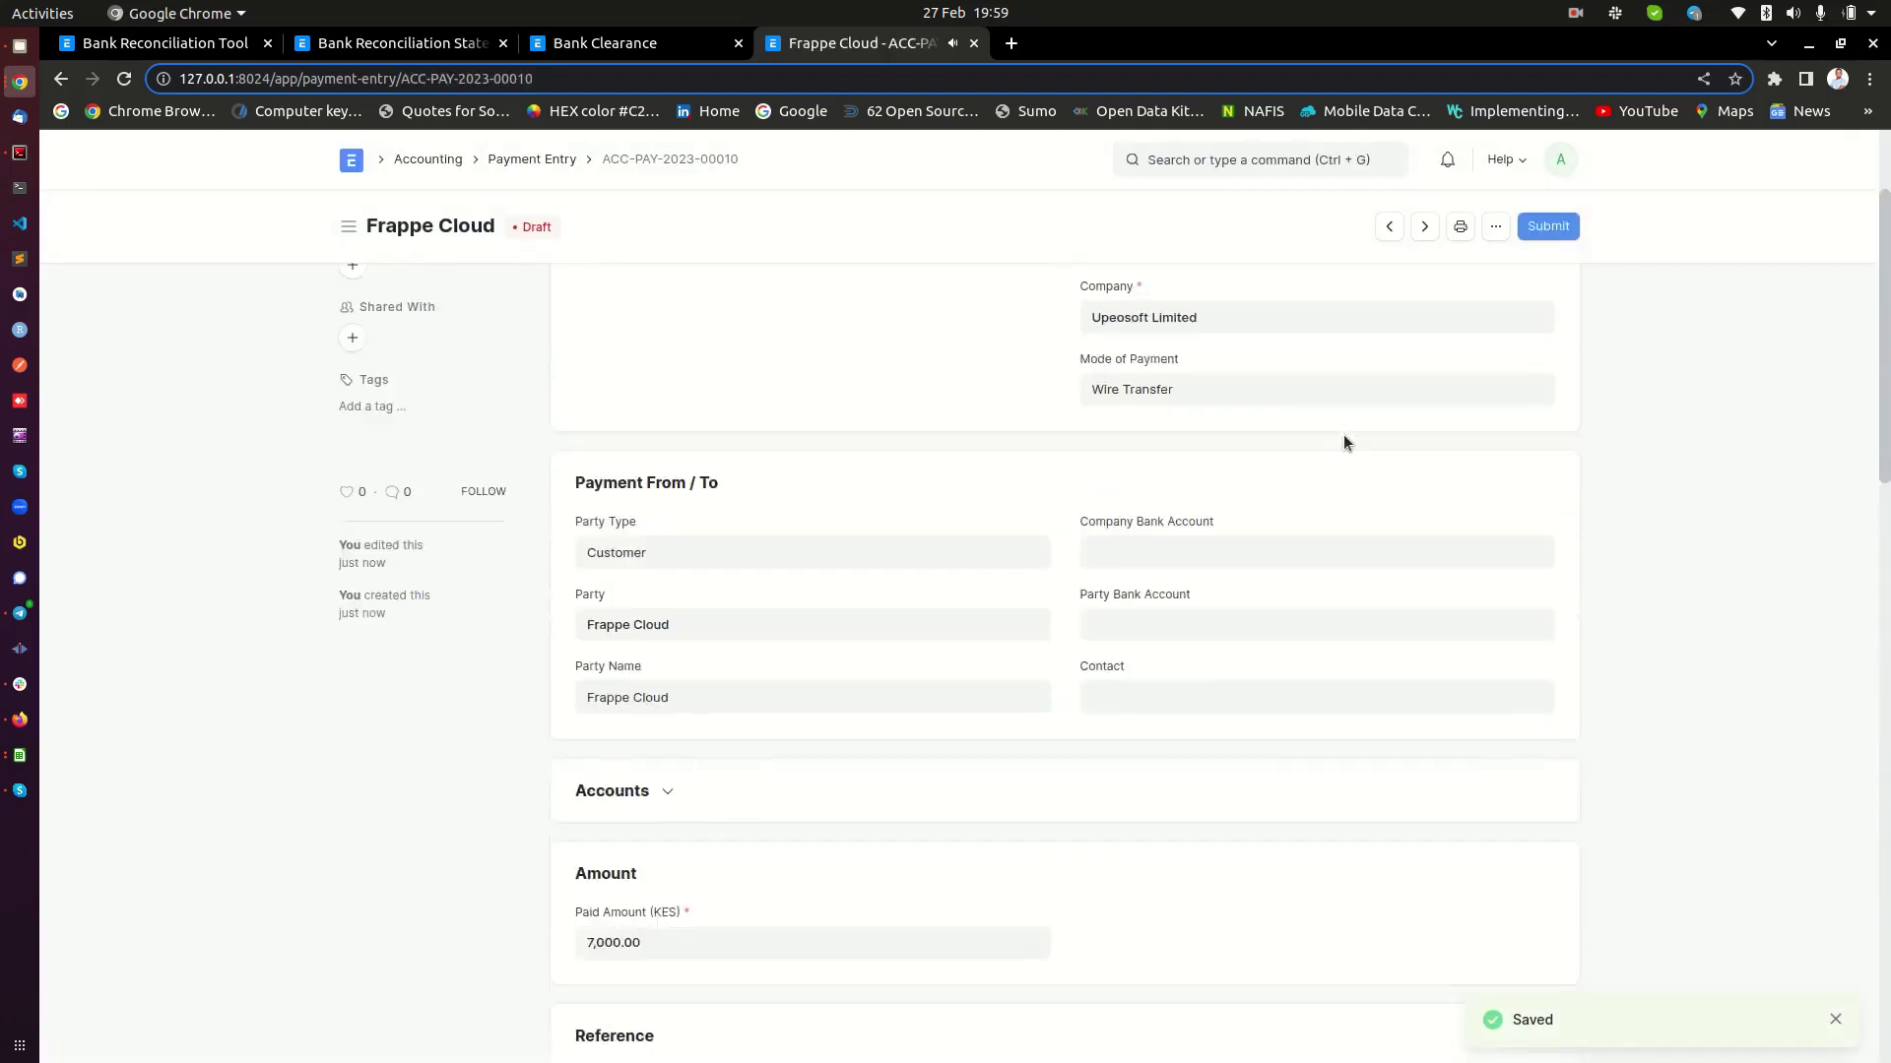
Check the Wire Transfer mode record, submit the payment entry, and go back to the Bank Reconciliation Tool
{"action": "left_click", "coordinate": [1221, 581]}
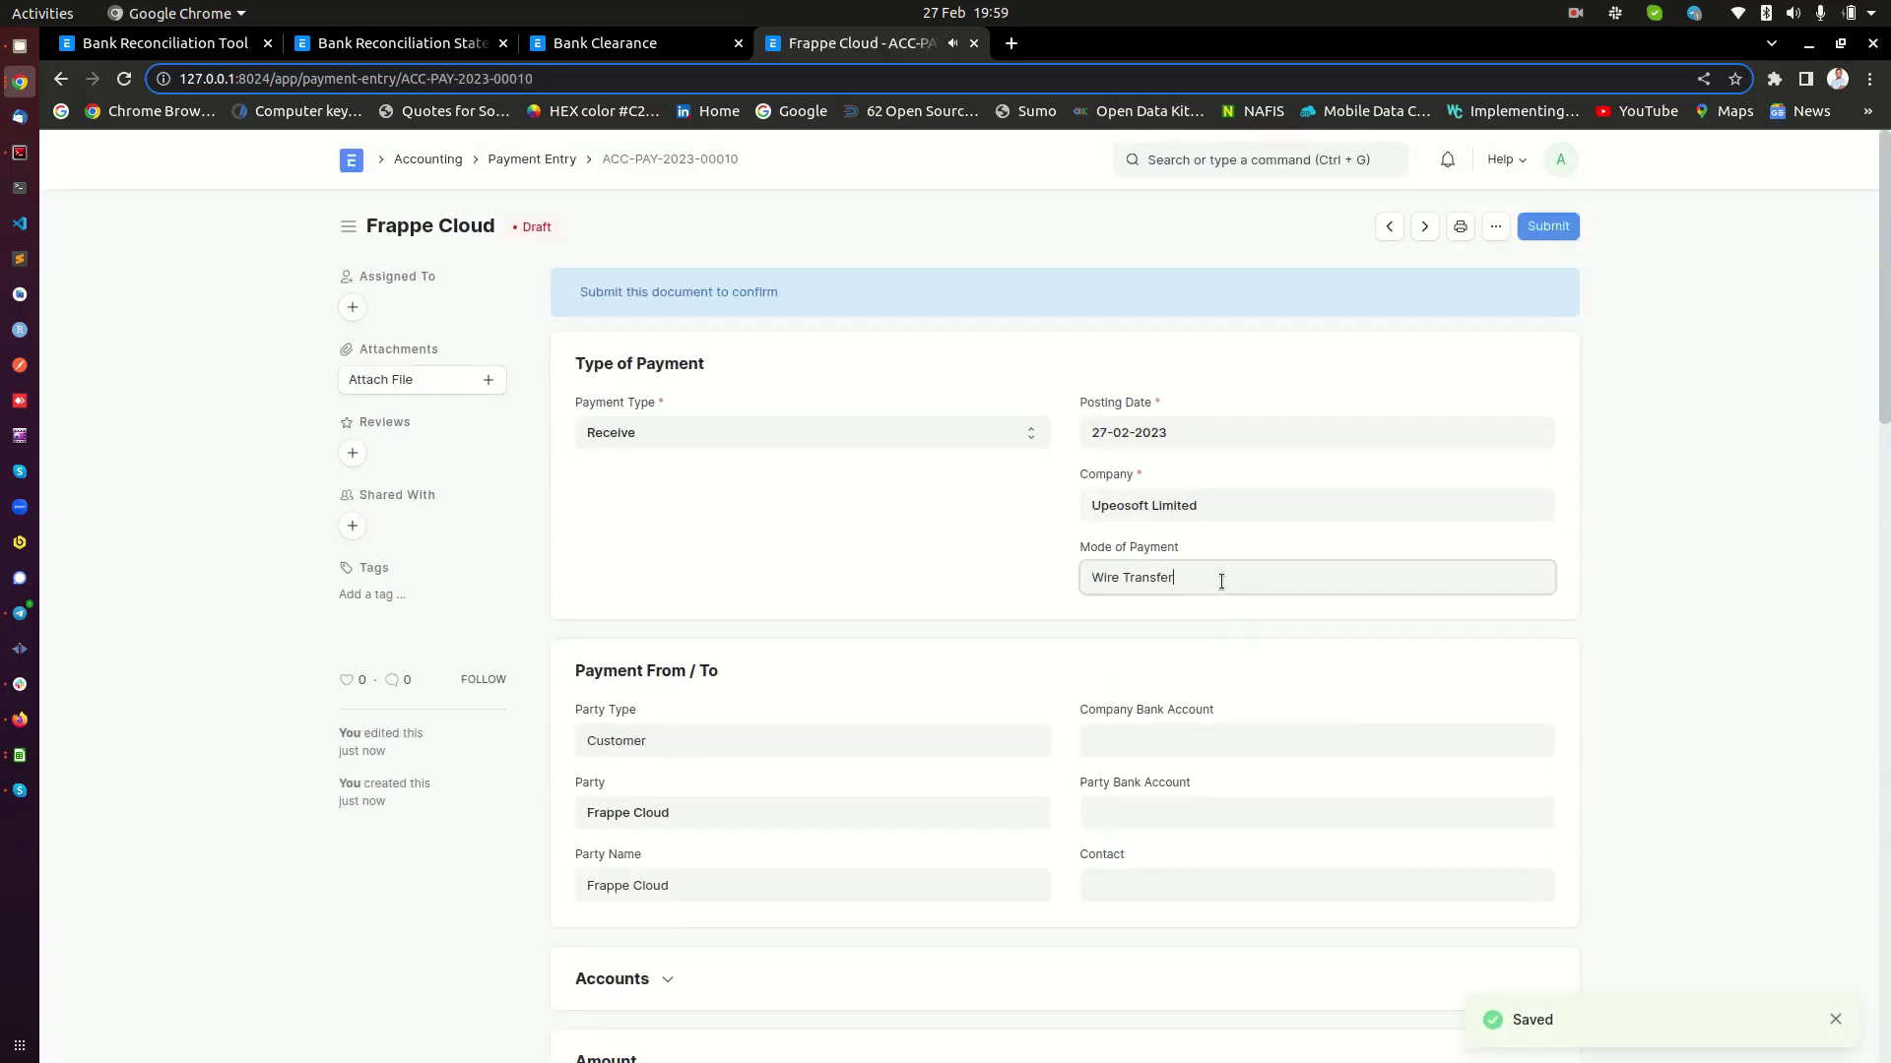
{"action": "left_click", "coordinate": [1543, 578]}
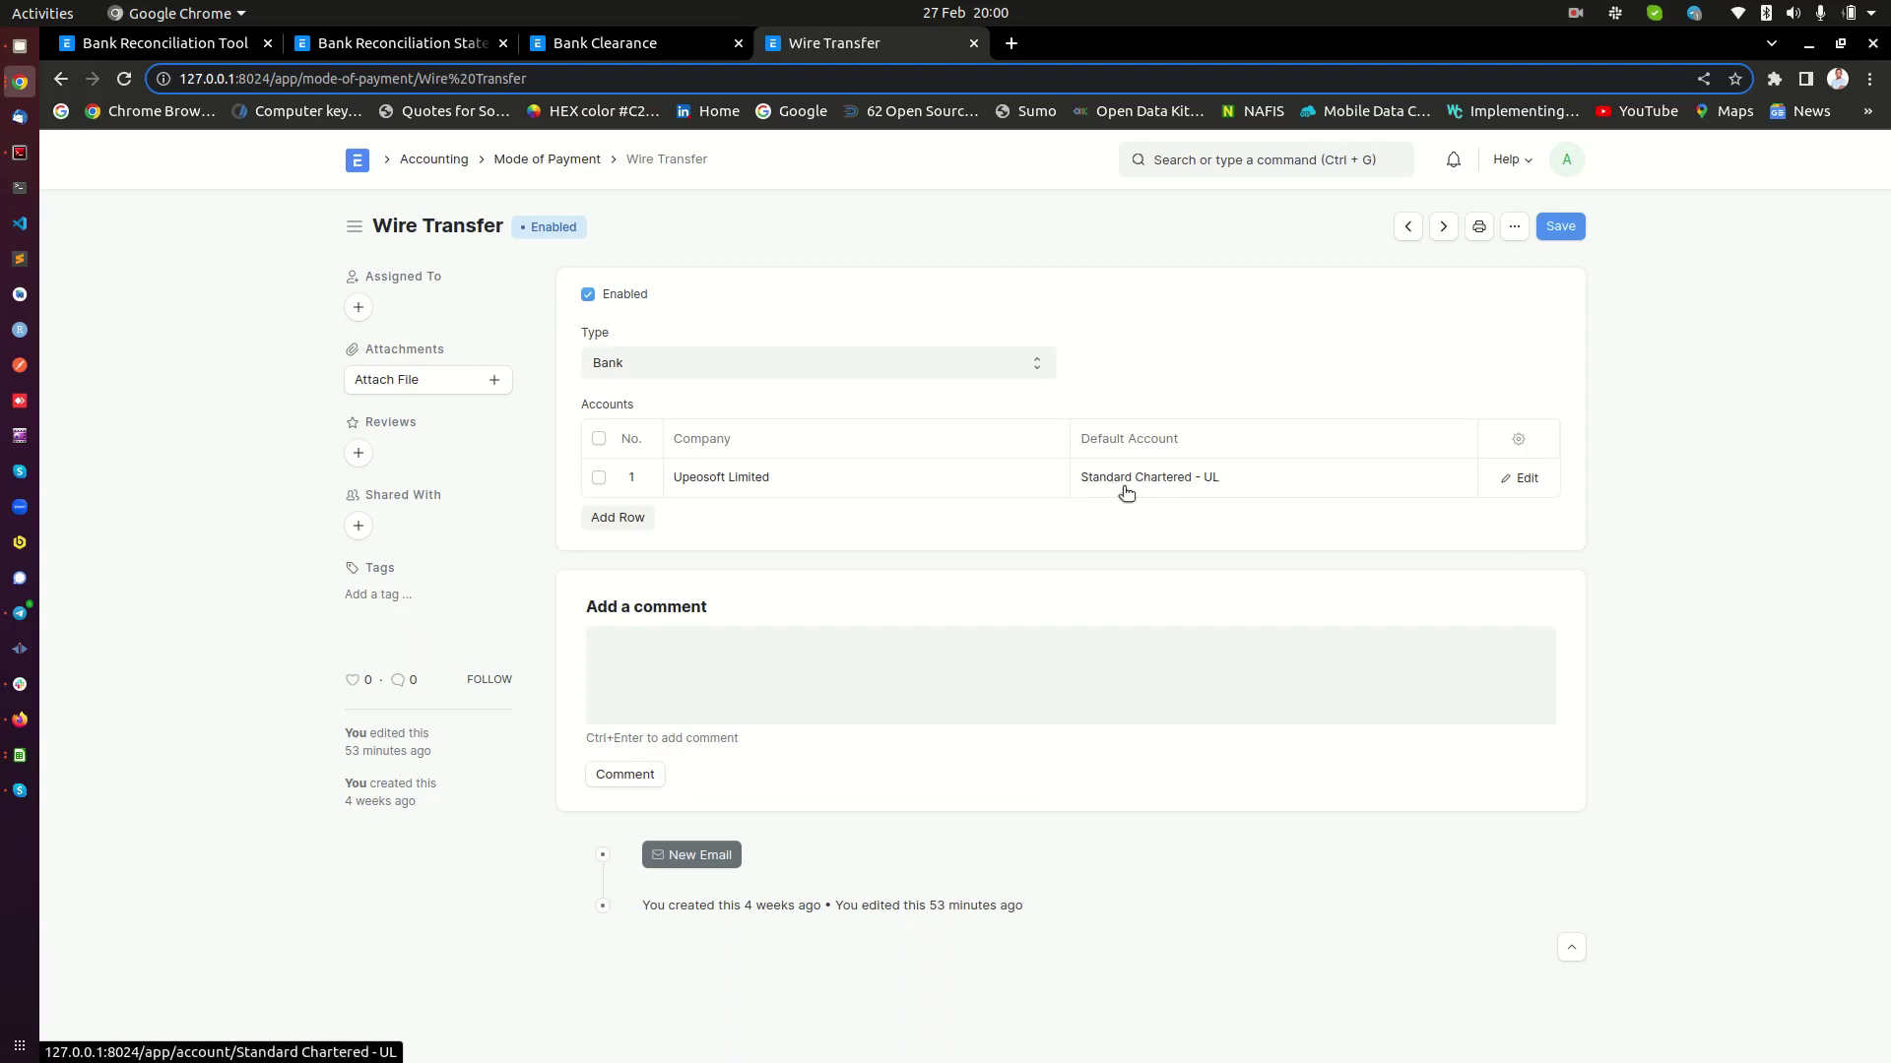
{"action": "left_click", "coordinate": [61, 79]}
{"action": "left_click", "coordinate": [1550, 228]}
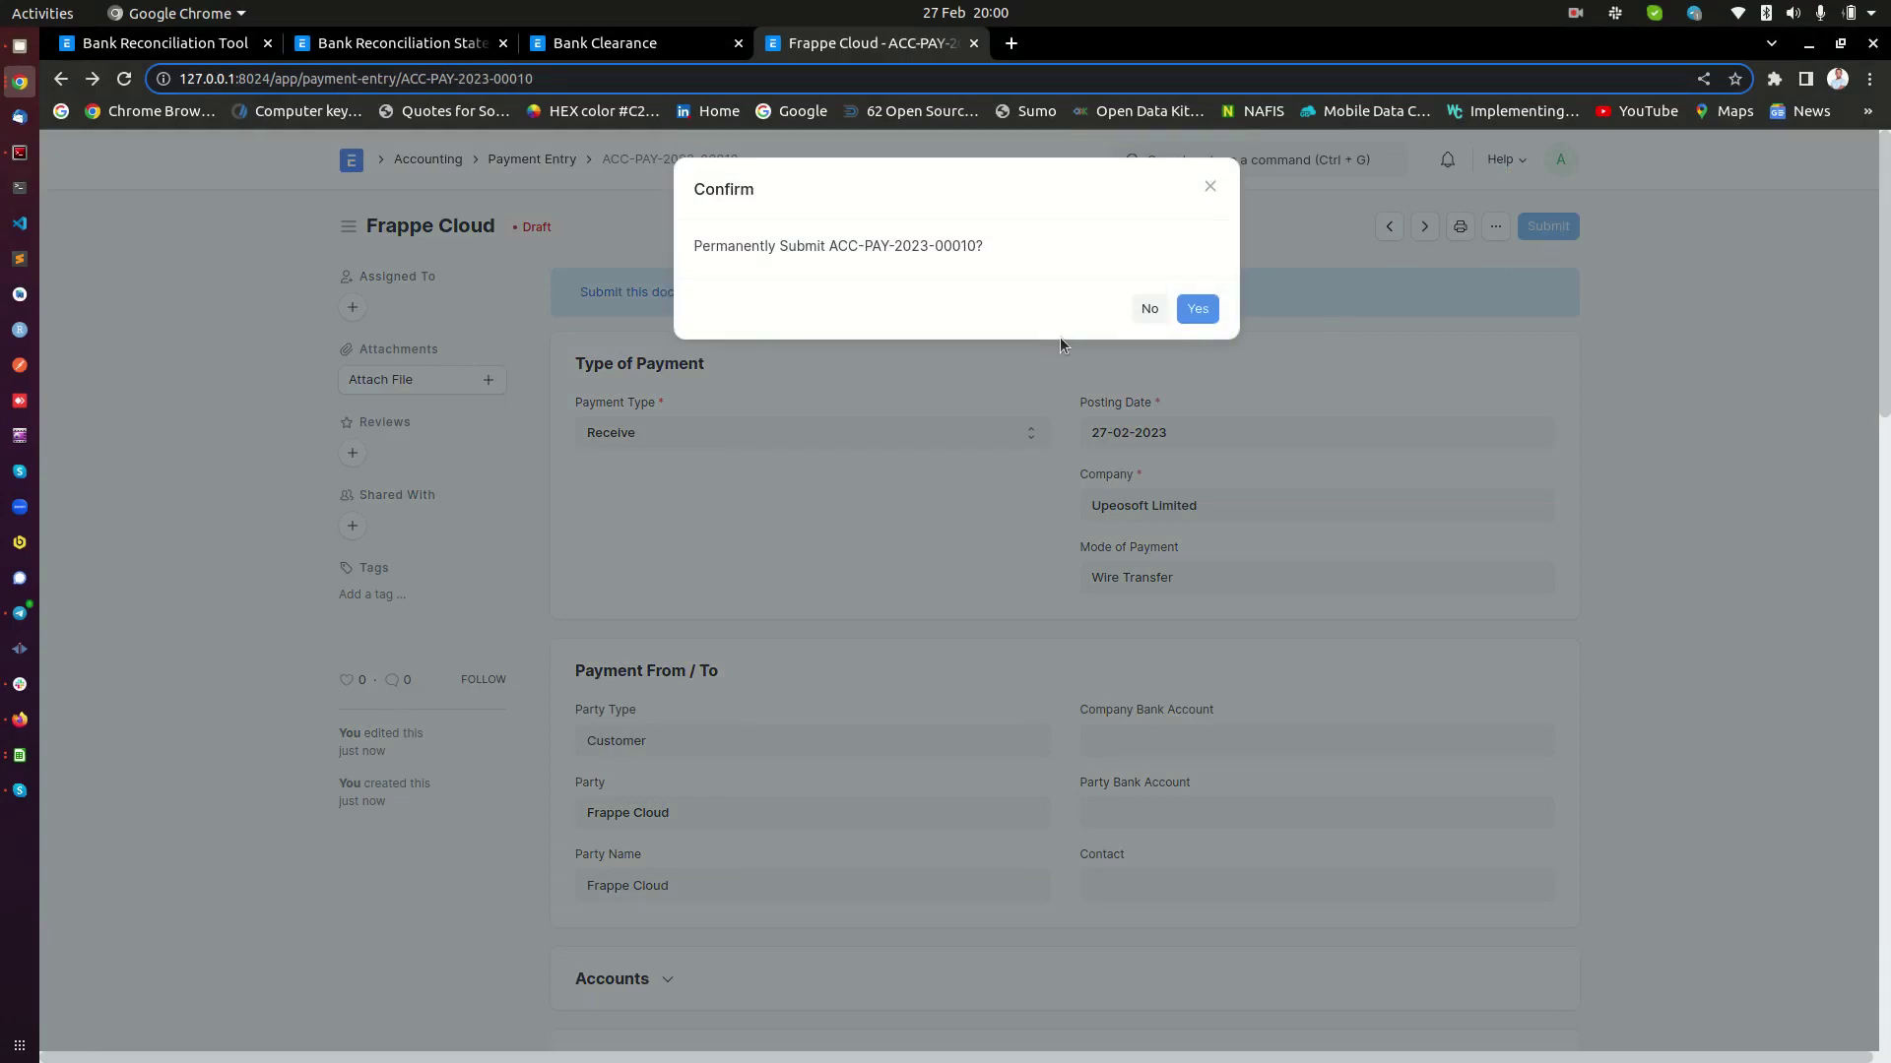
{"action": "left_click", "coordinate": [1197, 309]}
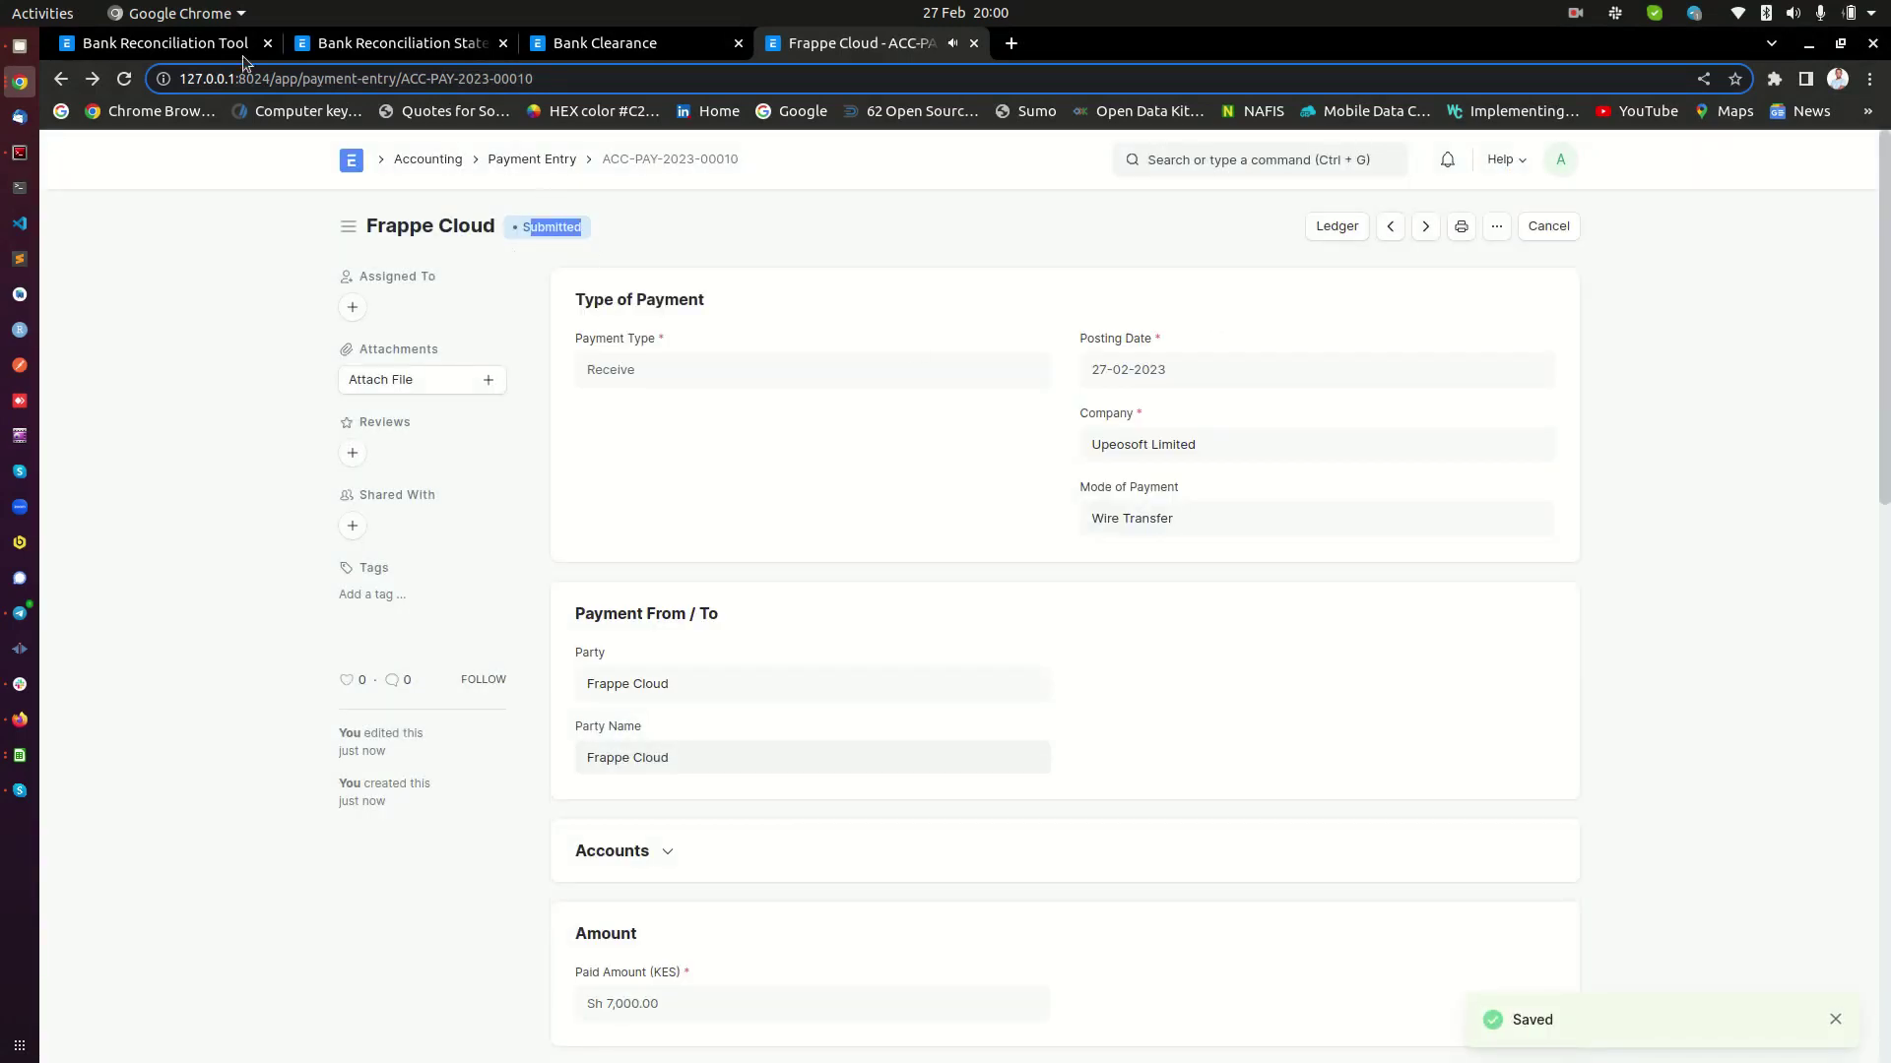
{"action": "left_click", "coordinate": [197, 46]}
{"action": "right_click", "coordinate": [123, 531]}
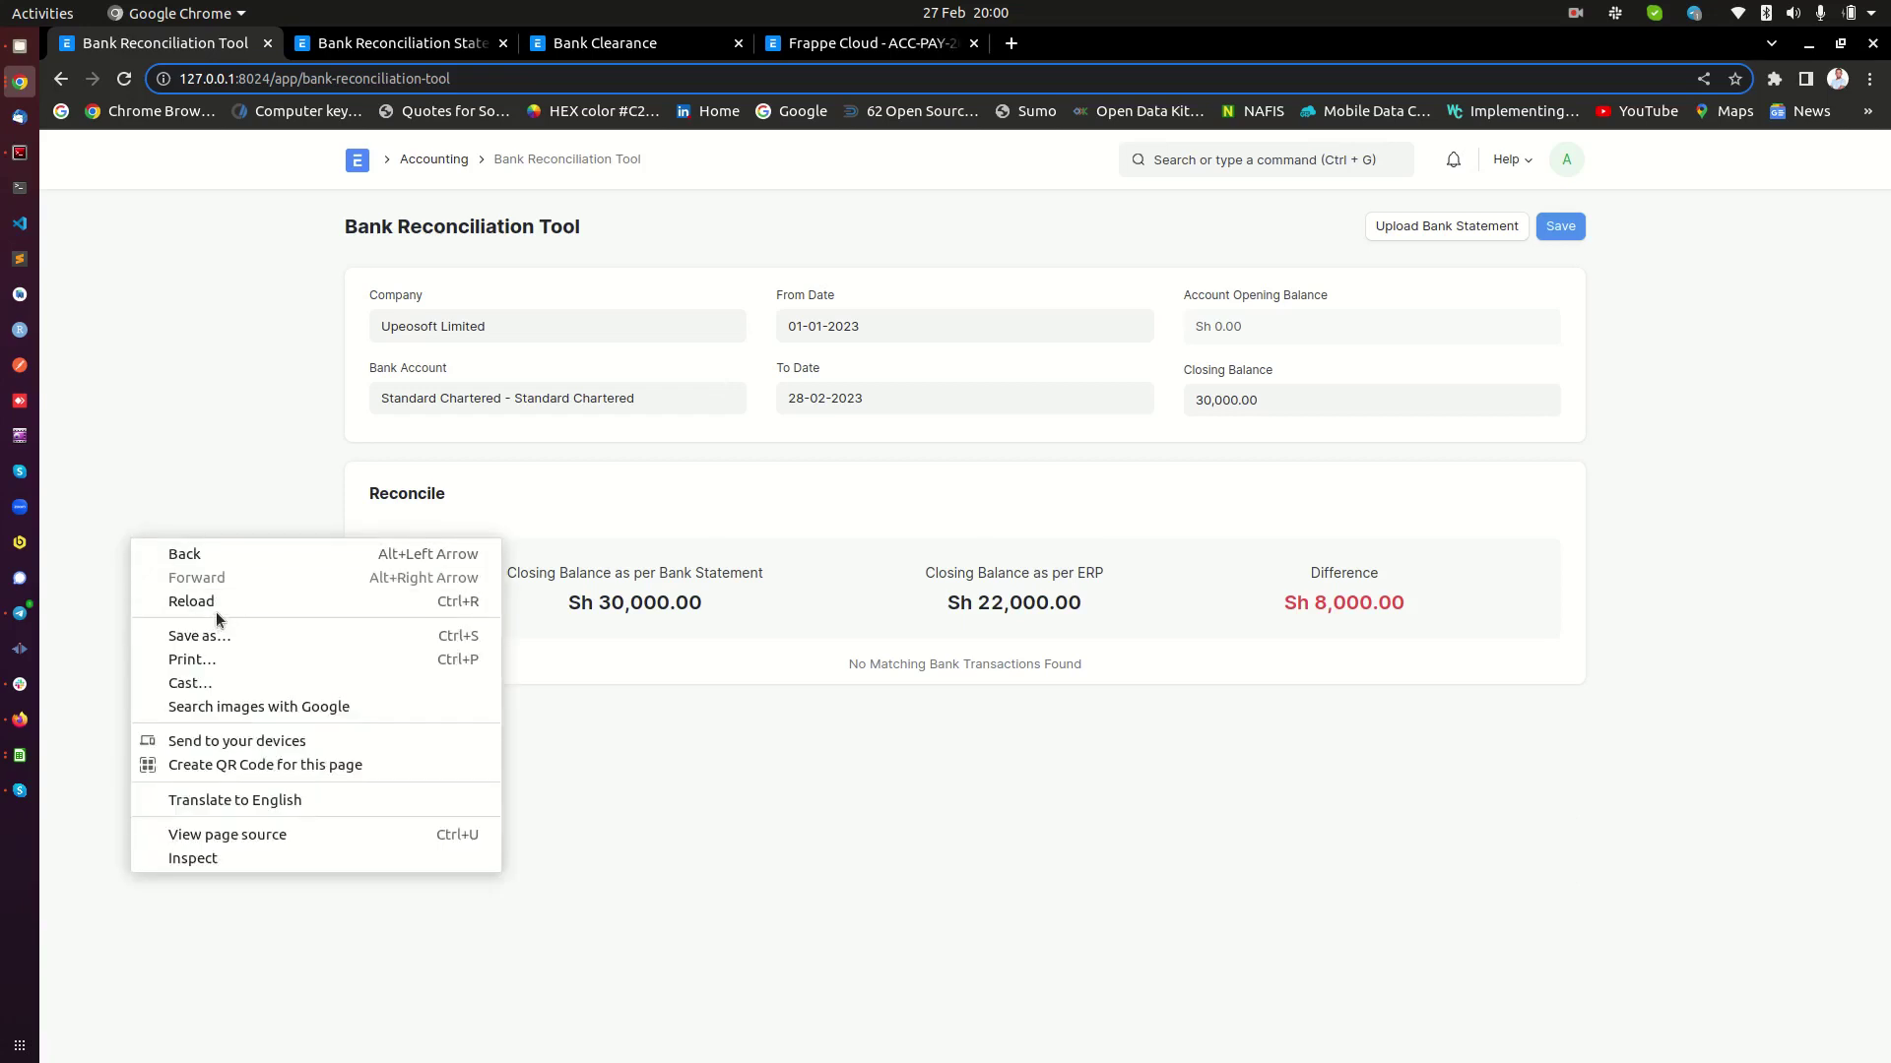
Reload the Bank Reconciliation Tool and review the ERP closing balance and Sh 8,000.00 difference
{"action": "left_click", "coordinate": [215, 602]}
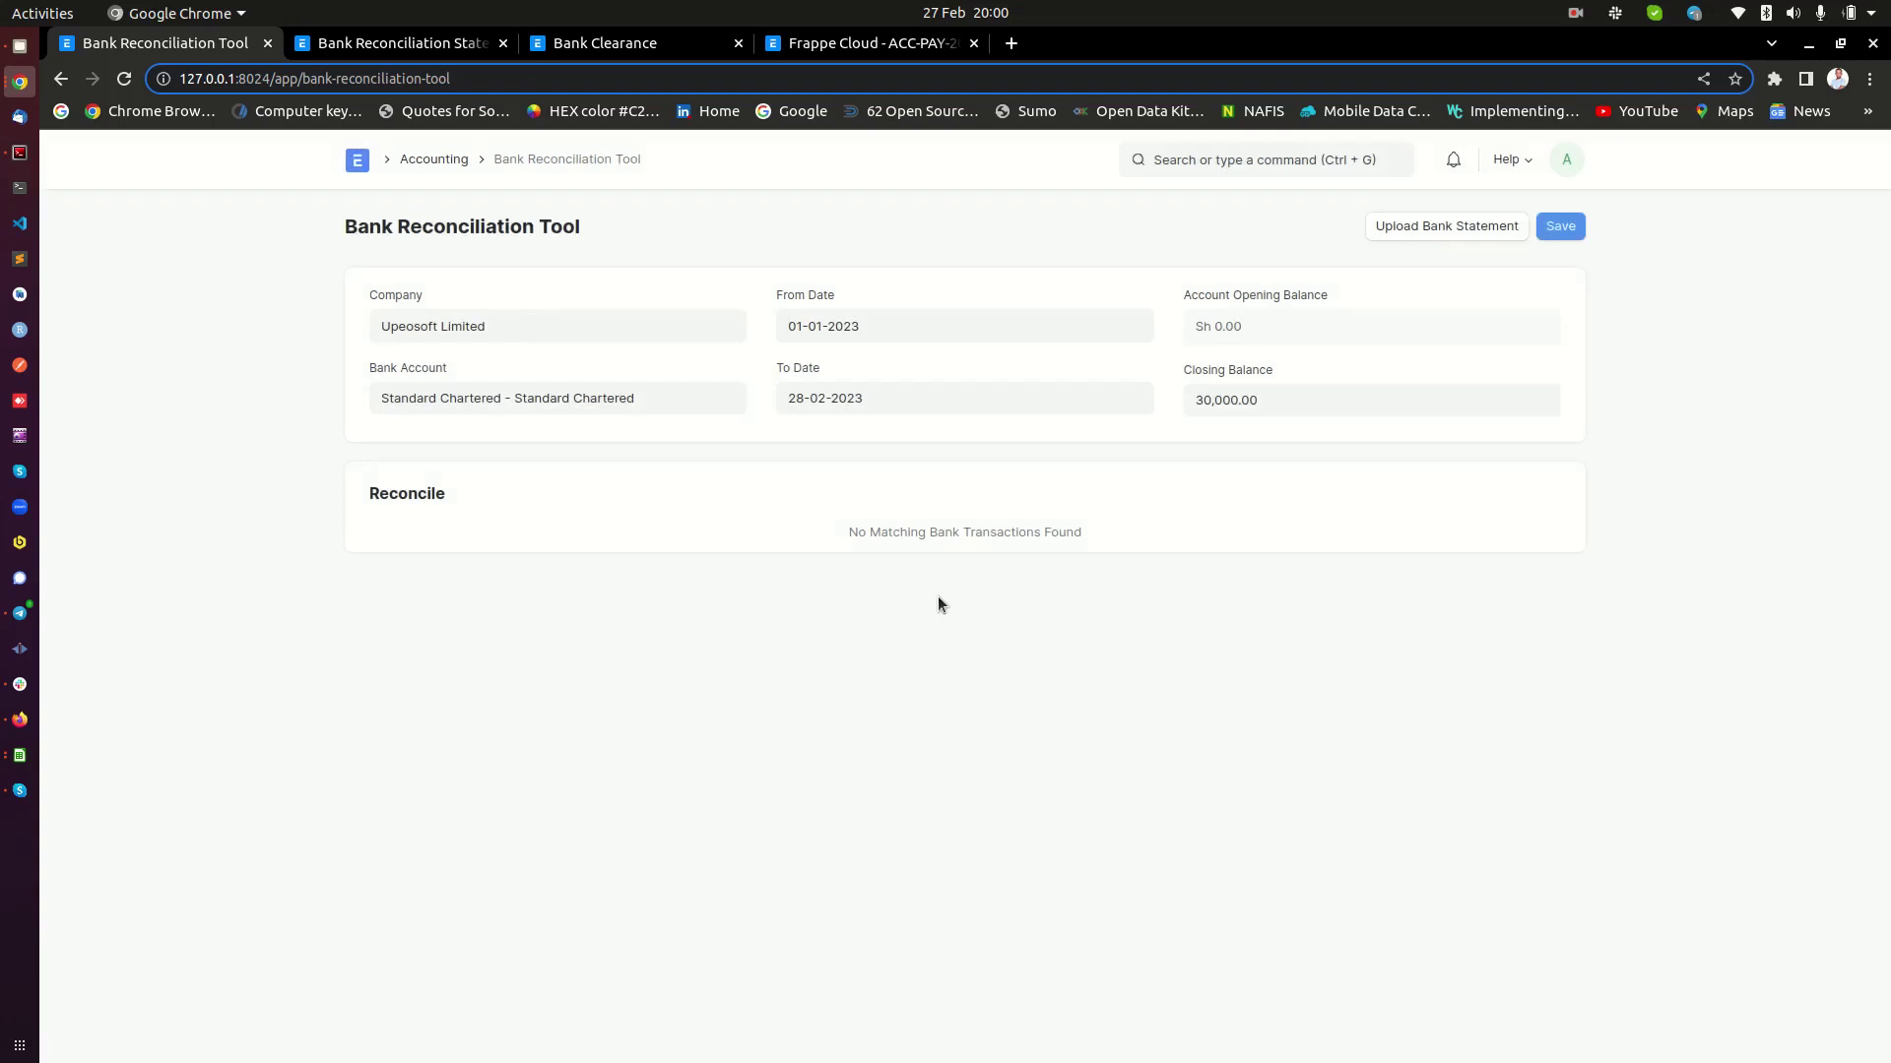
{"action": "left_click_drag", "start_coordinate": [945, 602], "coordinate": [1035, 605]}
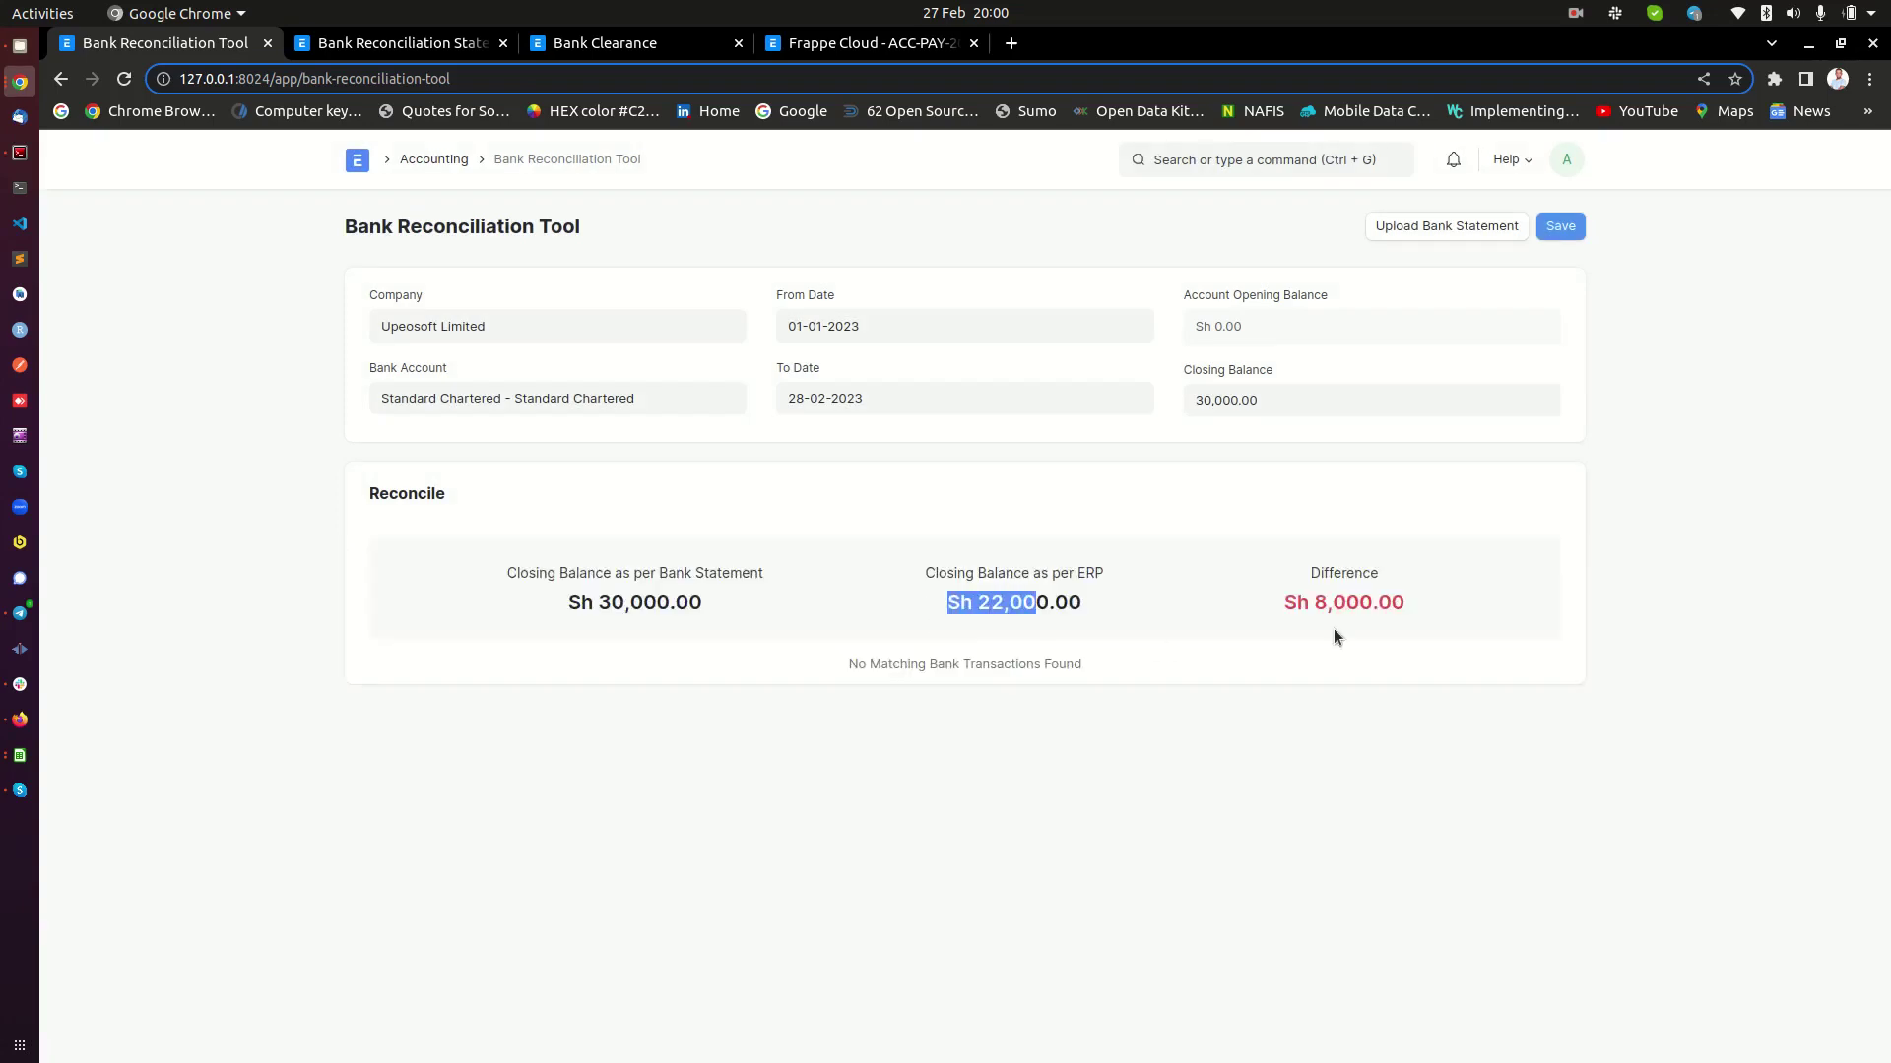
{"action": "left_click_drag", "start_coordinate": [1294, 599], "coordinate": [1418, 602]}
{"action": "left_click", "coordinate": [1419, 603]}
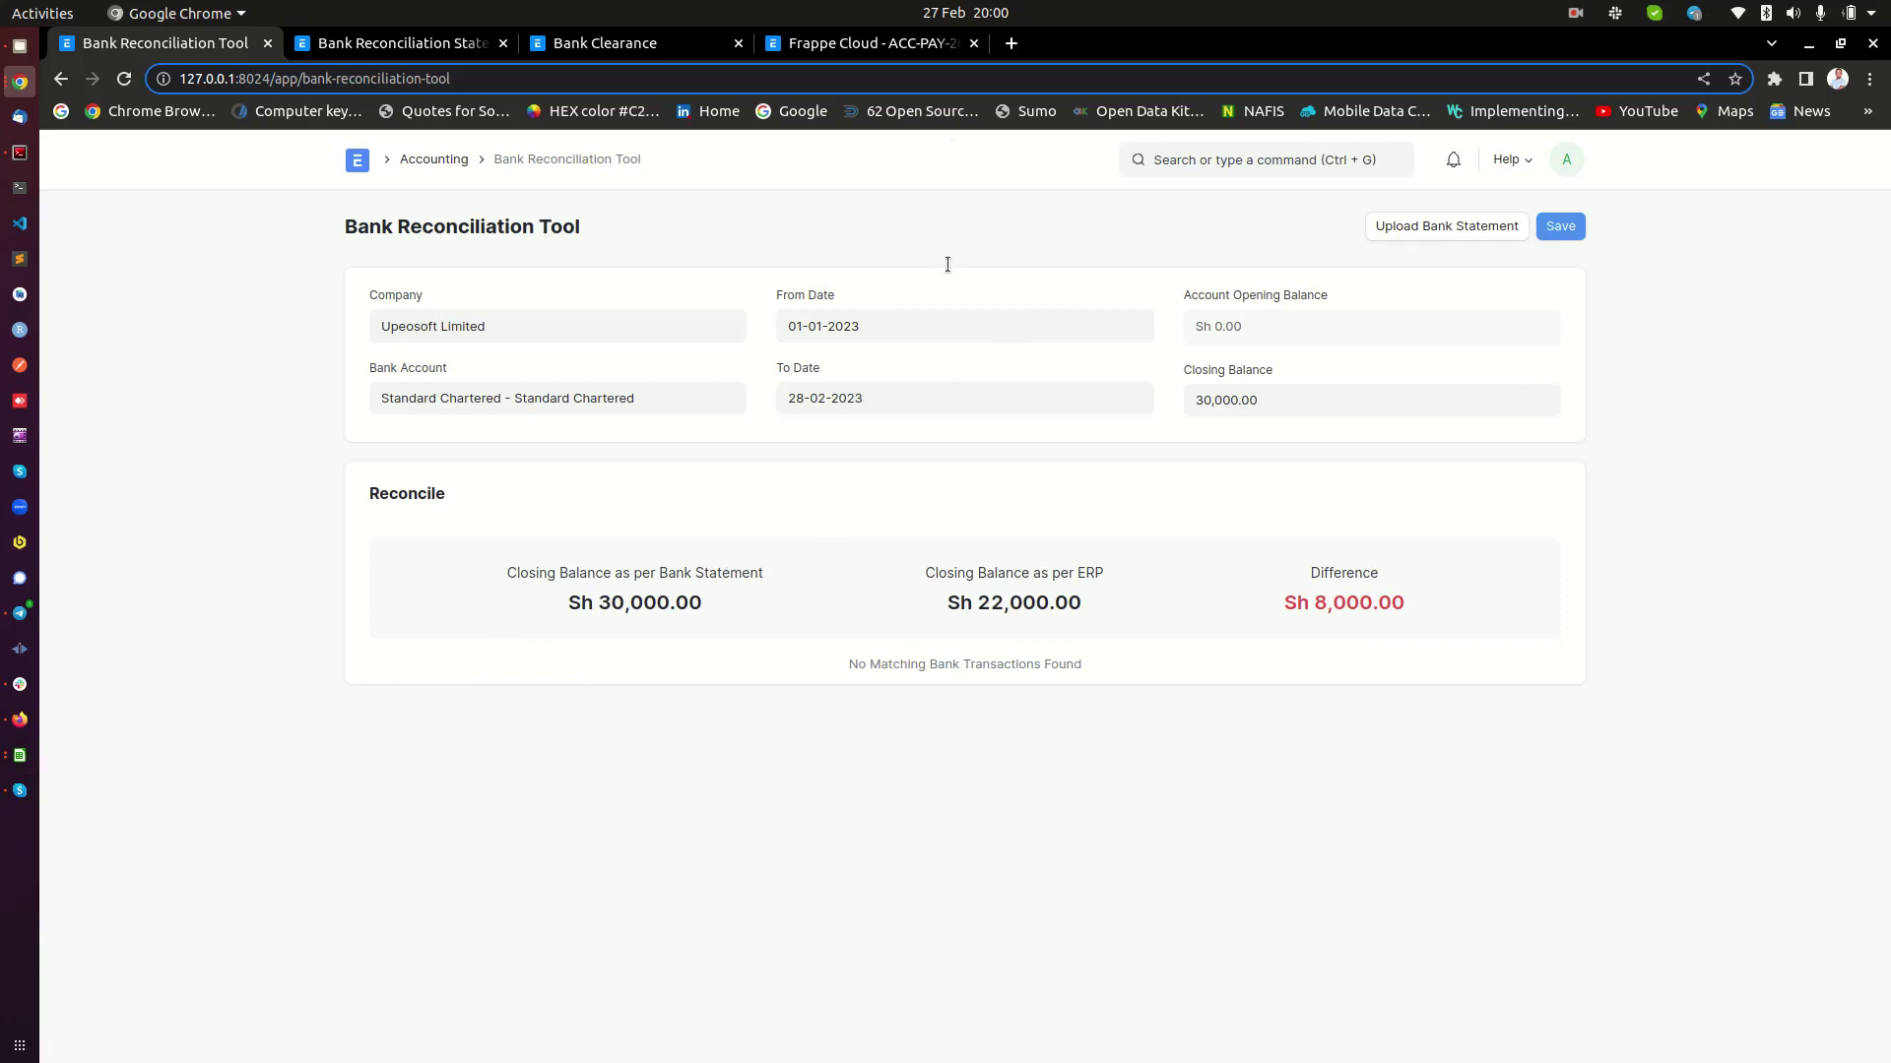
Return to the submitted payment entry and scroll through its details
{"action": "left_click", "coordinate": [839, 50]}
{"action": "left_click", "coordinate": [696, 207]}
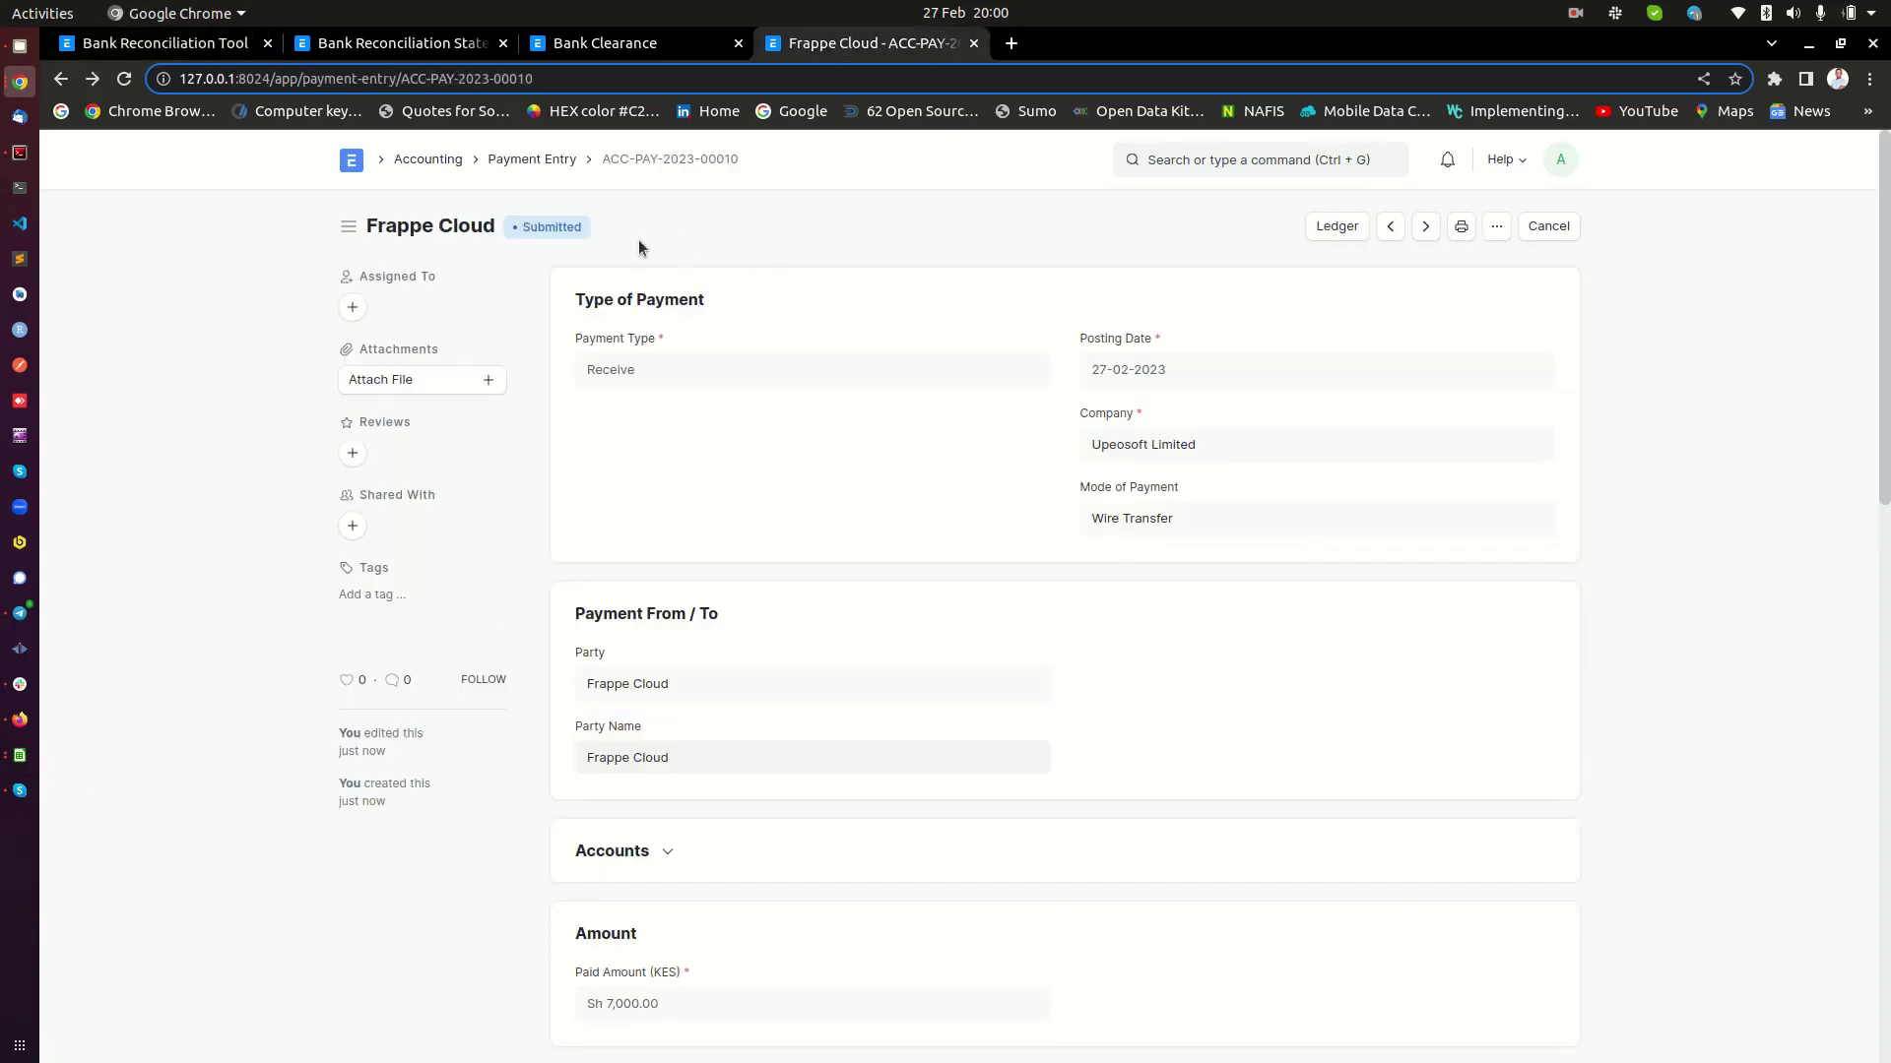
{"action": "scroll", "coordinate": [680, 695], "scroll_direction": "down", "scroll_amount": 2}
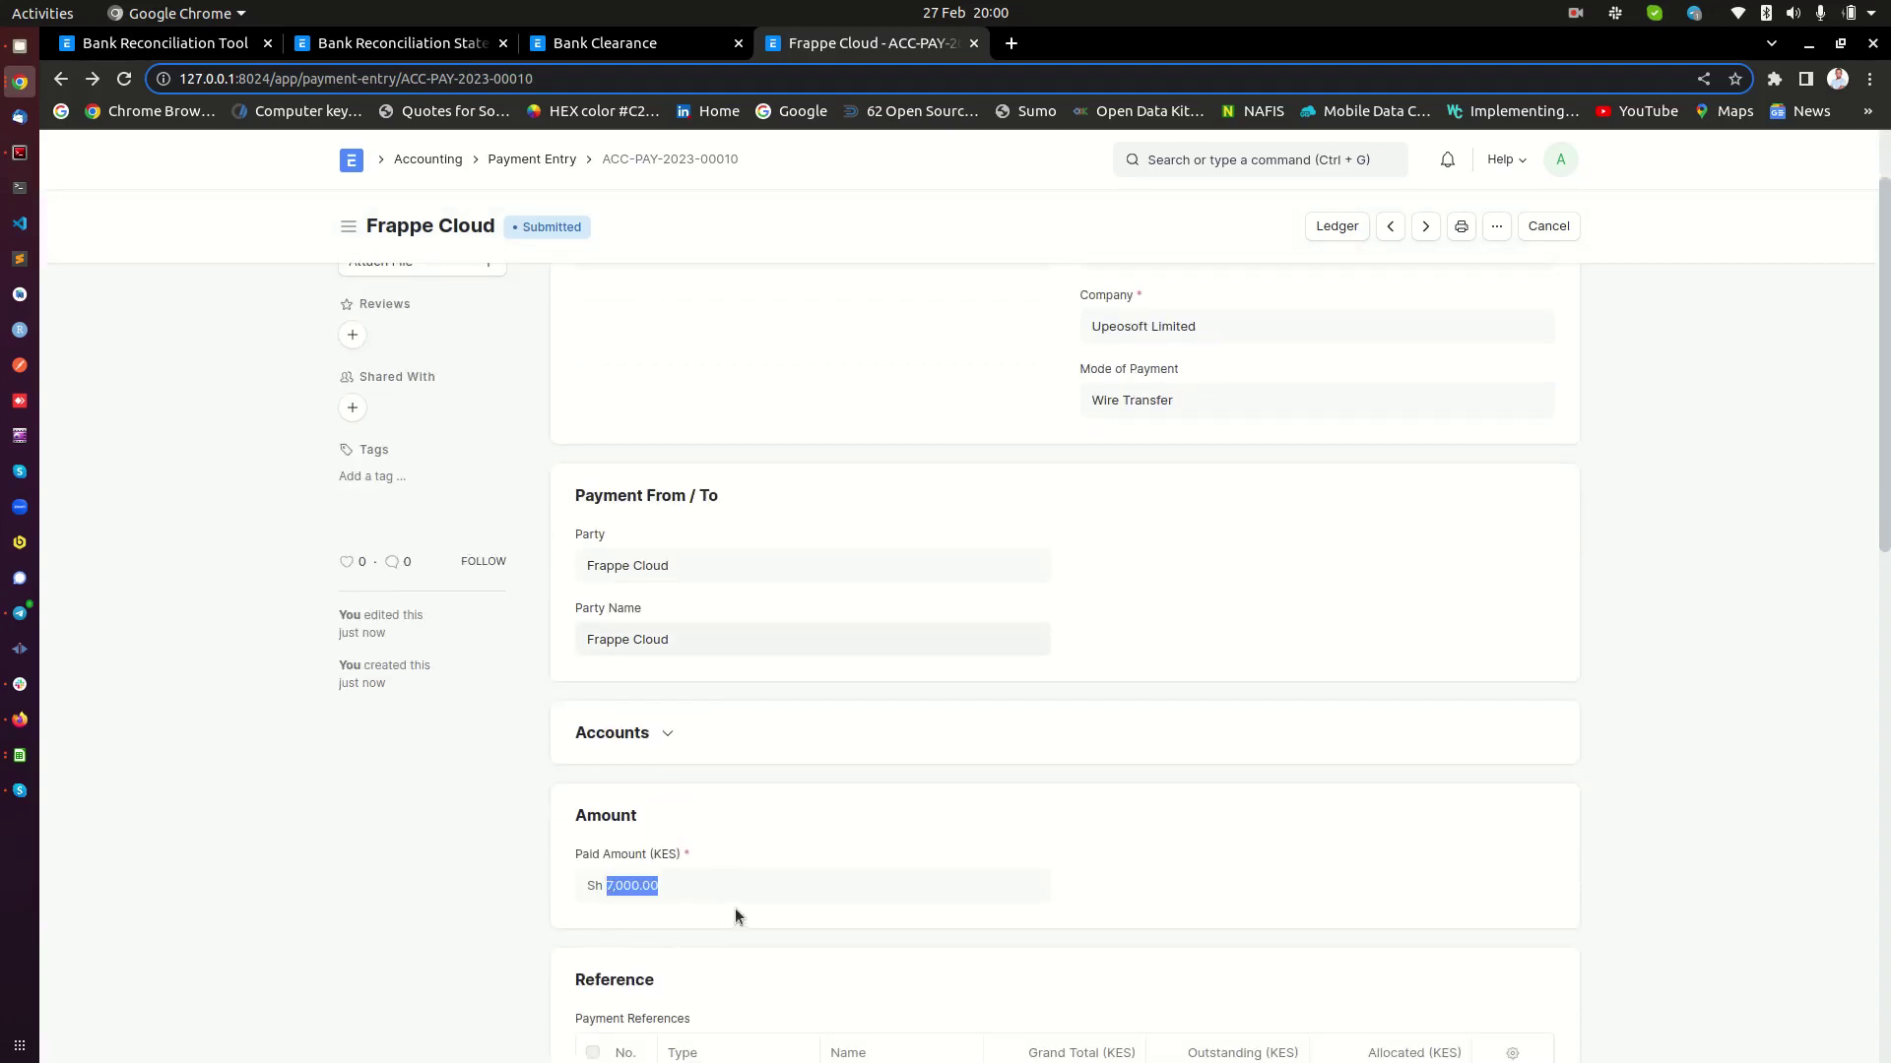
{"action": "left_click", "coordinate": [27, 759]}
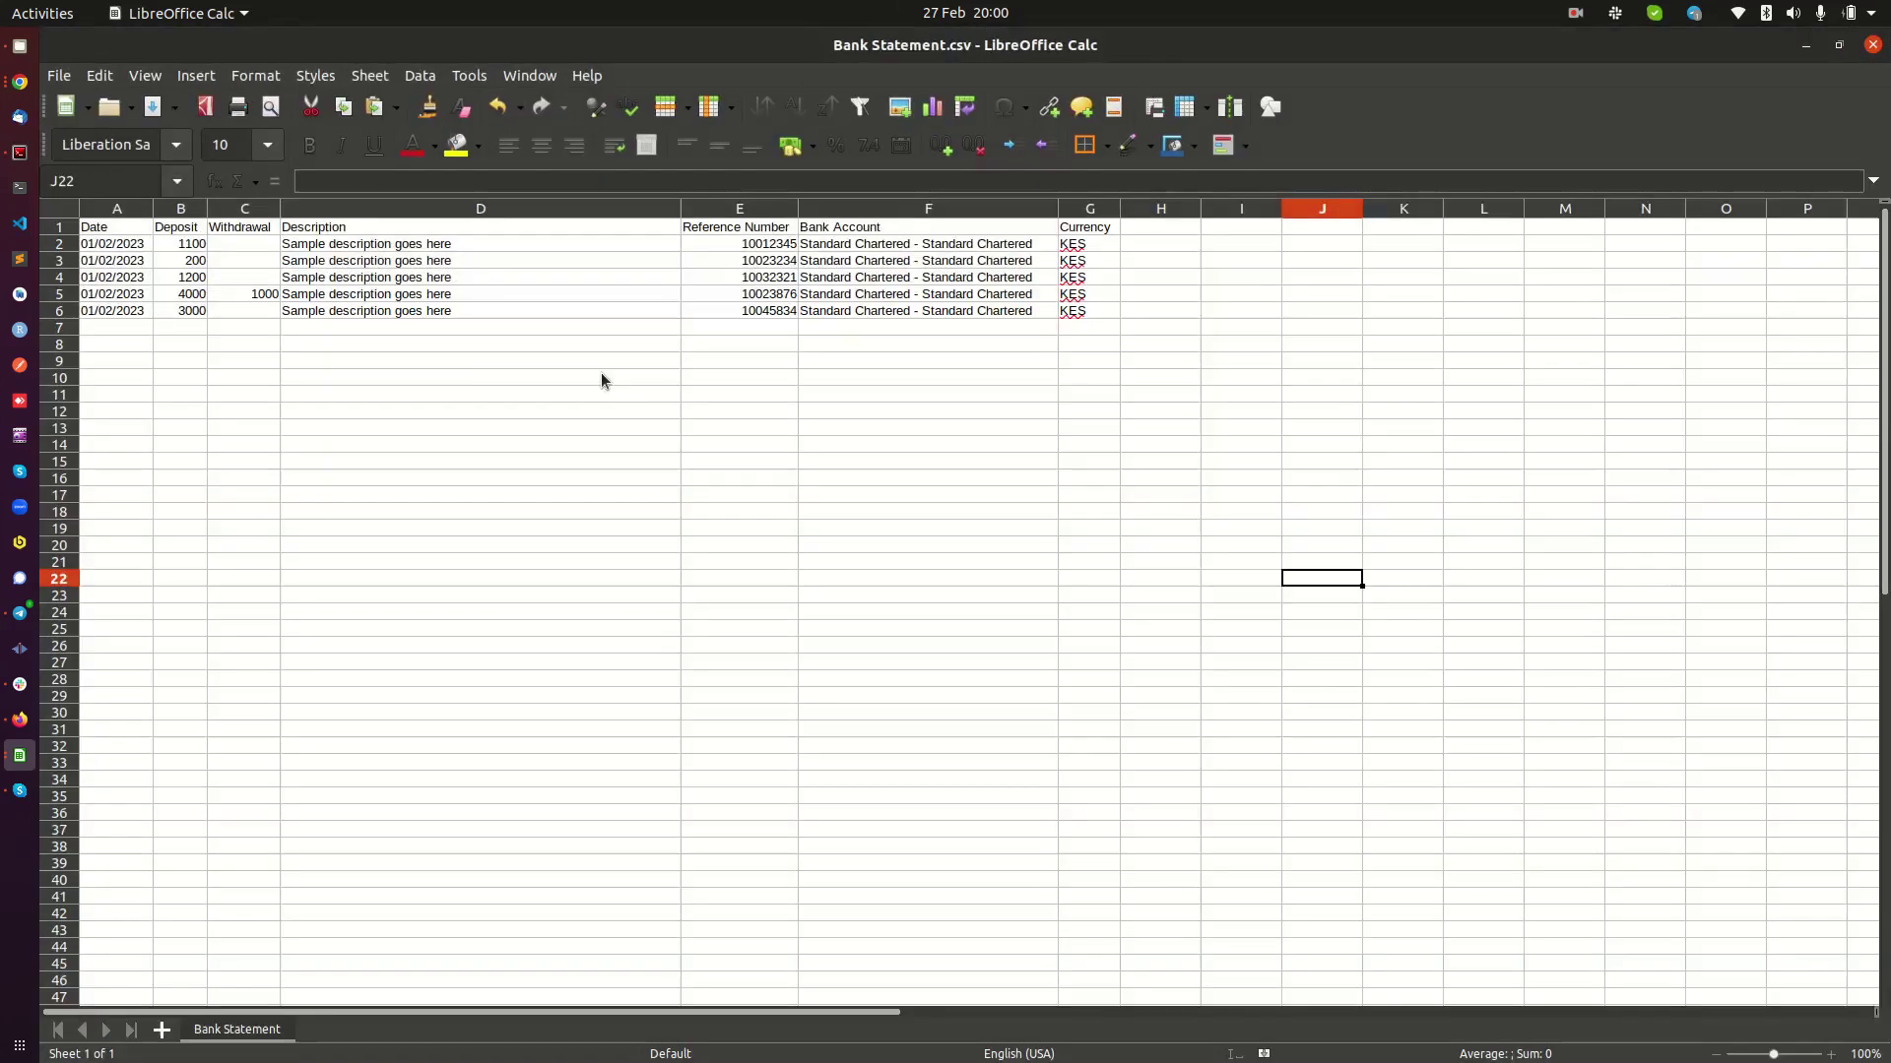
Change the last bank statement deposit in cell B6 from 3000 to 7000
{"action": "left_click", "coordinate": [401, 394]}
{"action": "scroll", "coordinate": [896, 567], "scroll_direction": "up", "scroll_amount": 1, "text": "ctrl"}
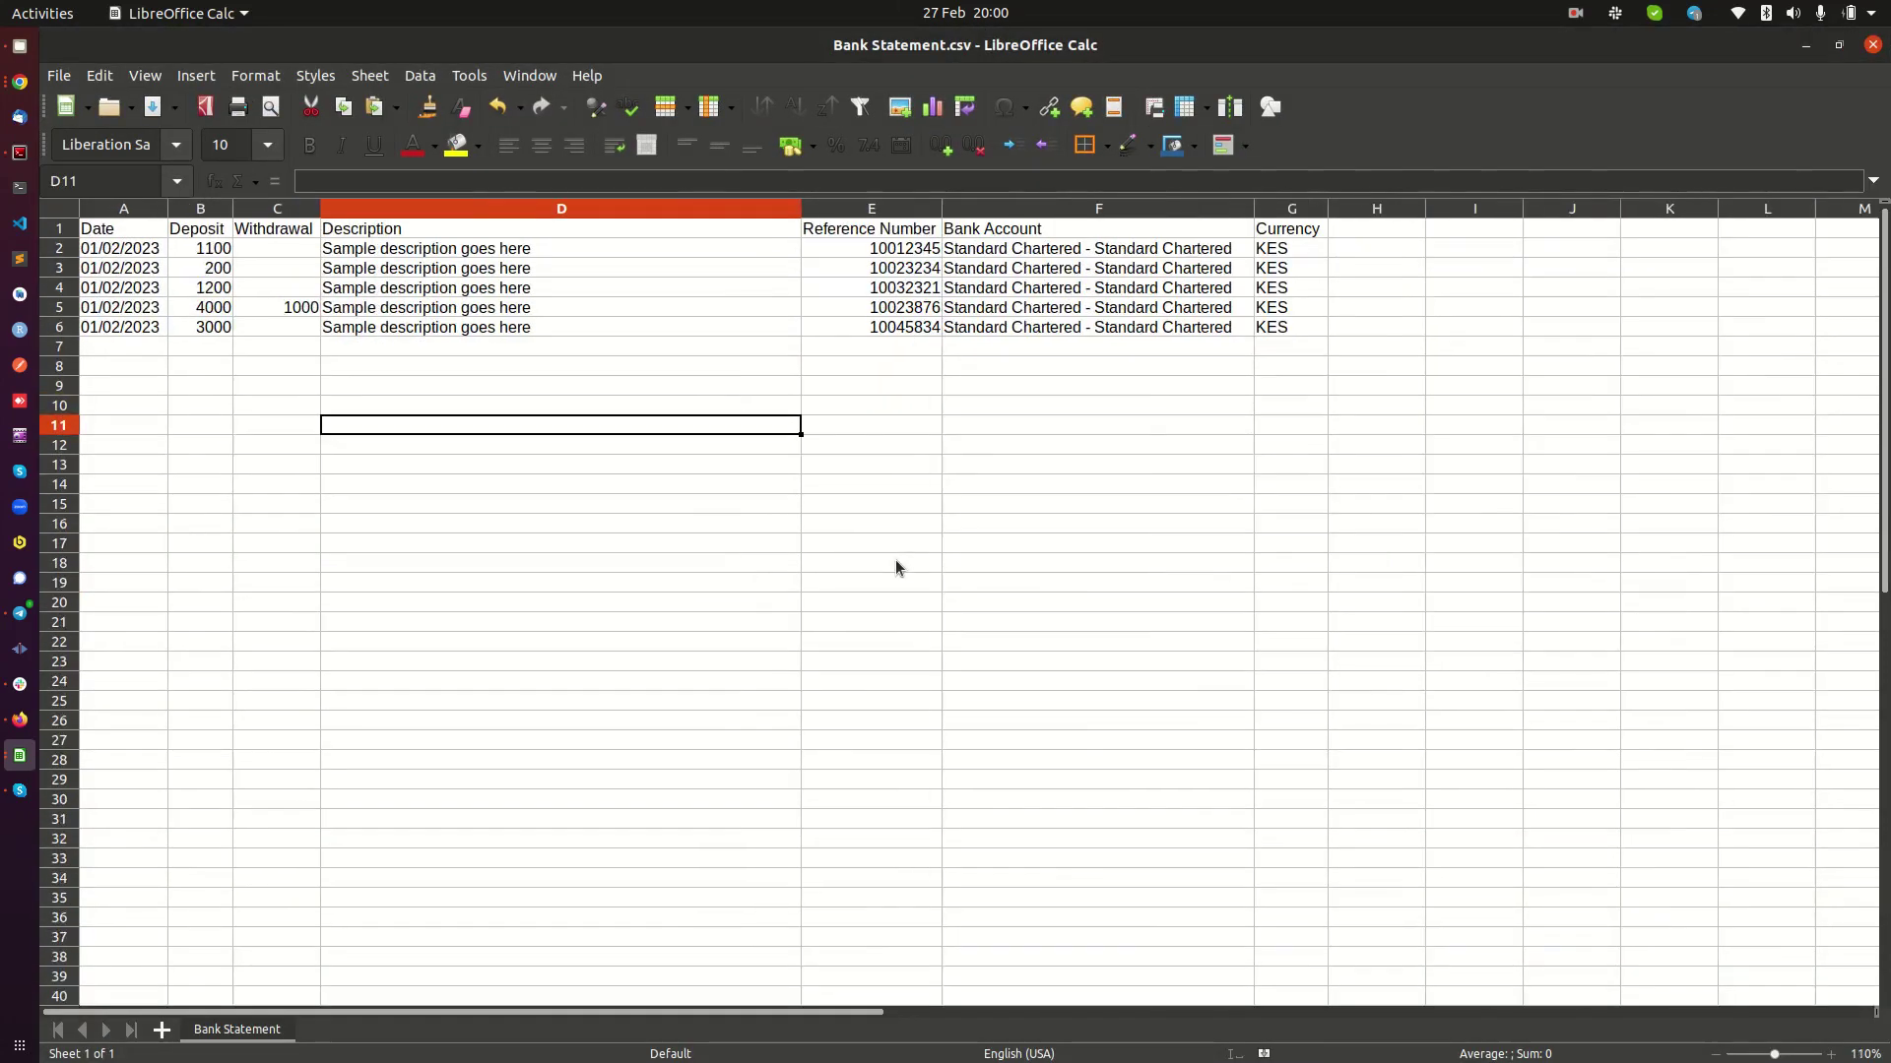
{"action": "scroll", "coordinate": [896, 567], "scroll_direction": "up", "scroll_amount": 4, "text": "ctrl"}
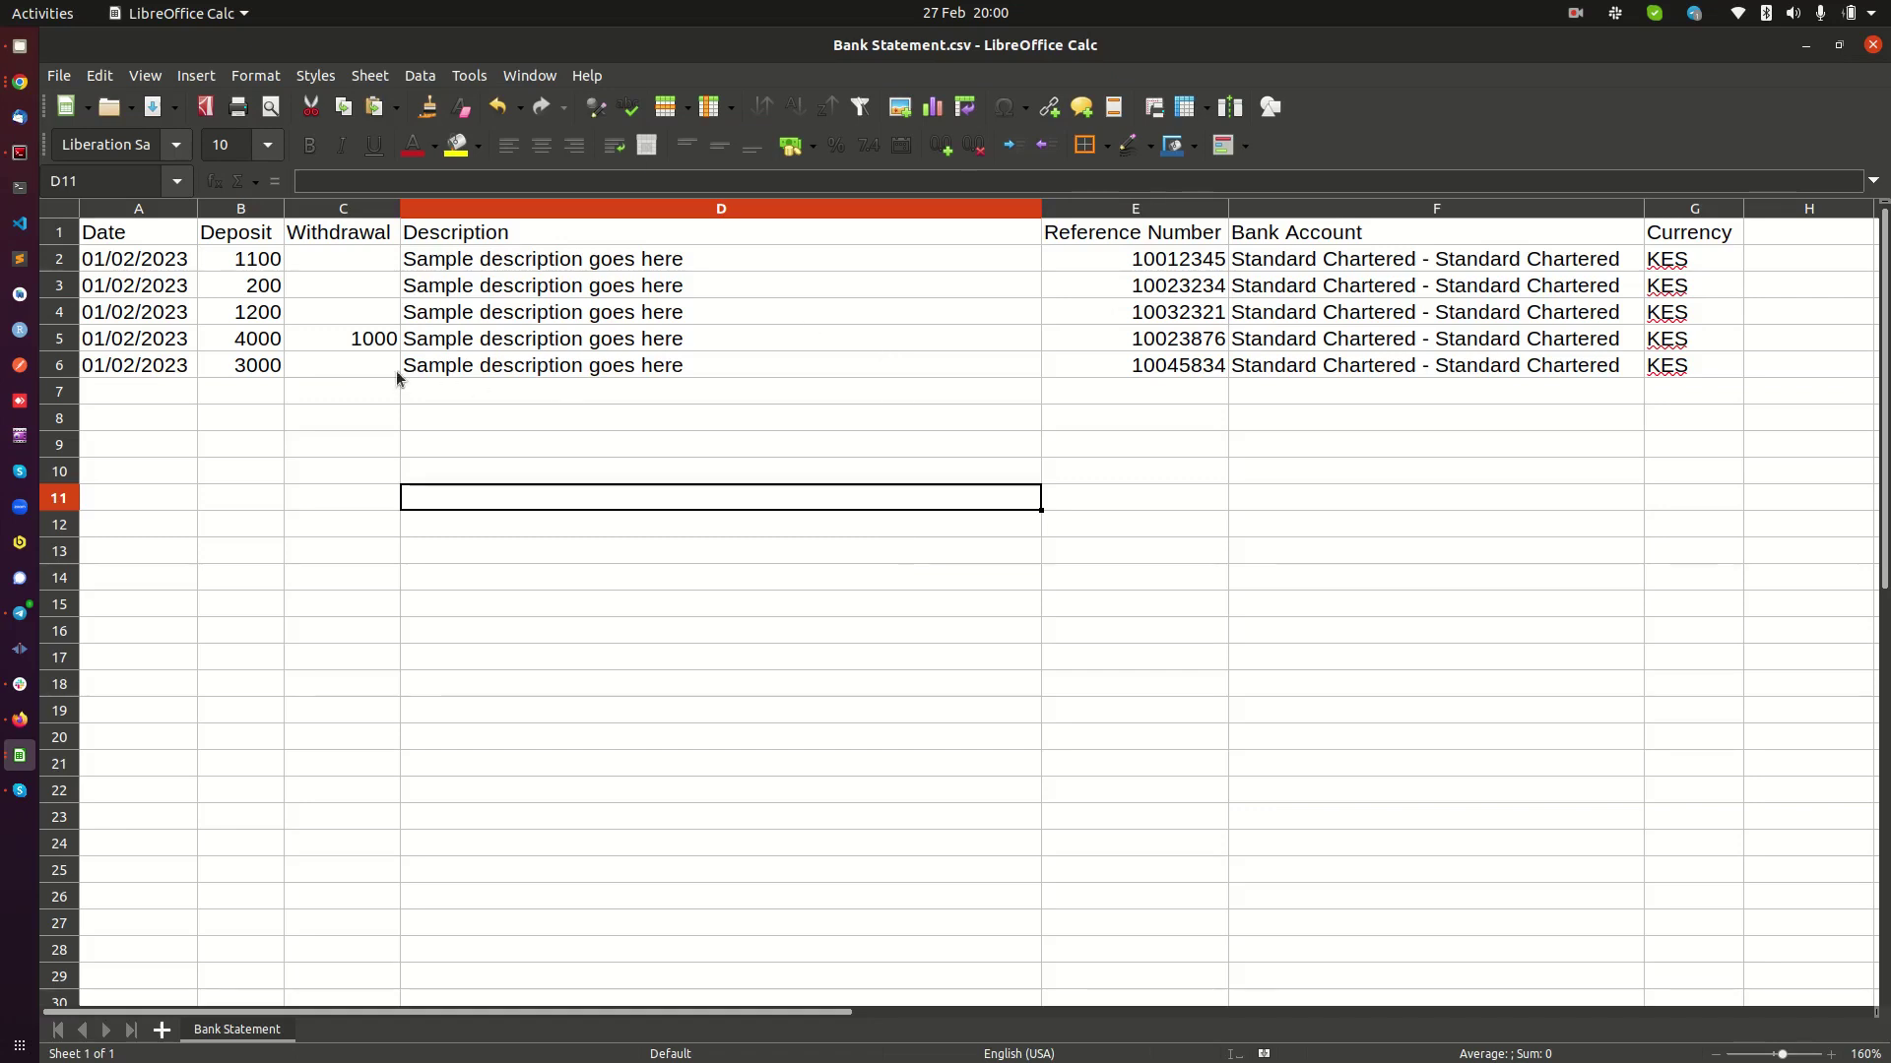
{"action": "left_click", "coordinate": [262, 364]}
{"action": "key", "text": "ctrl+v"}
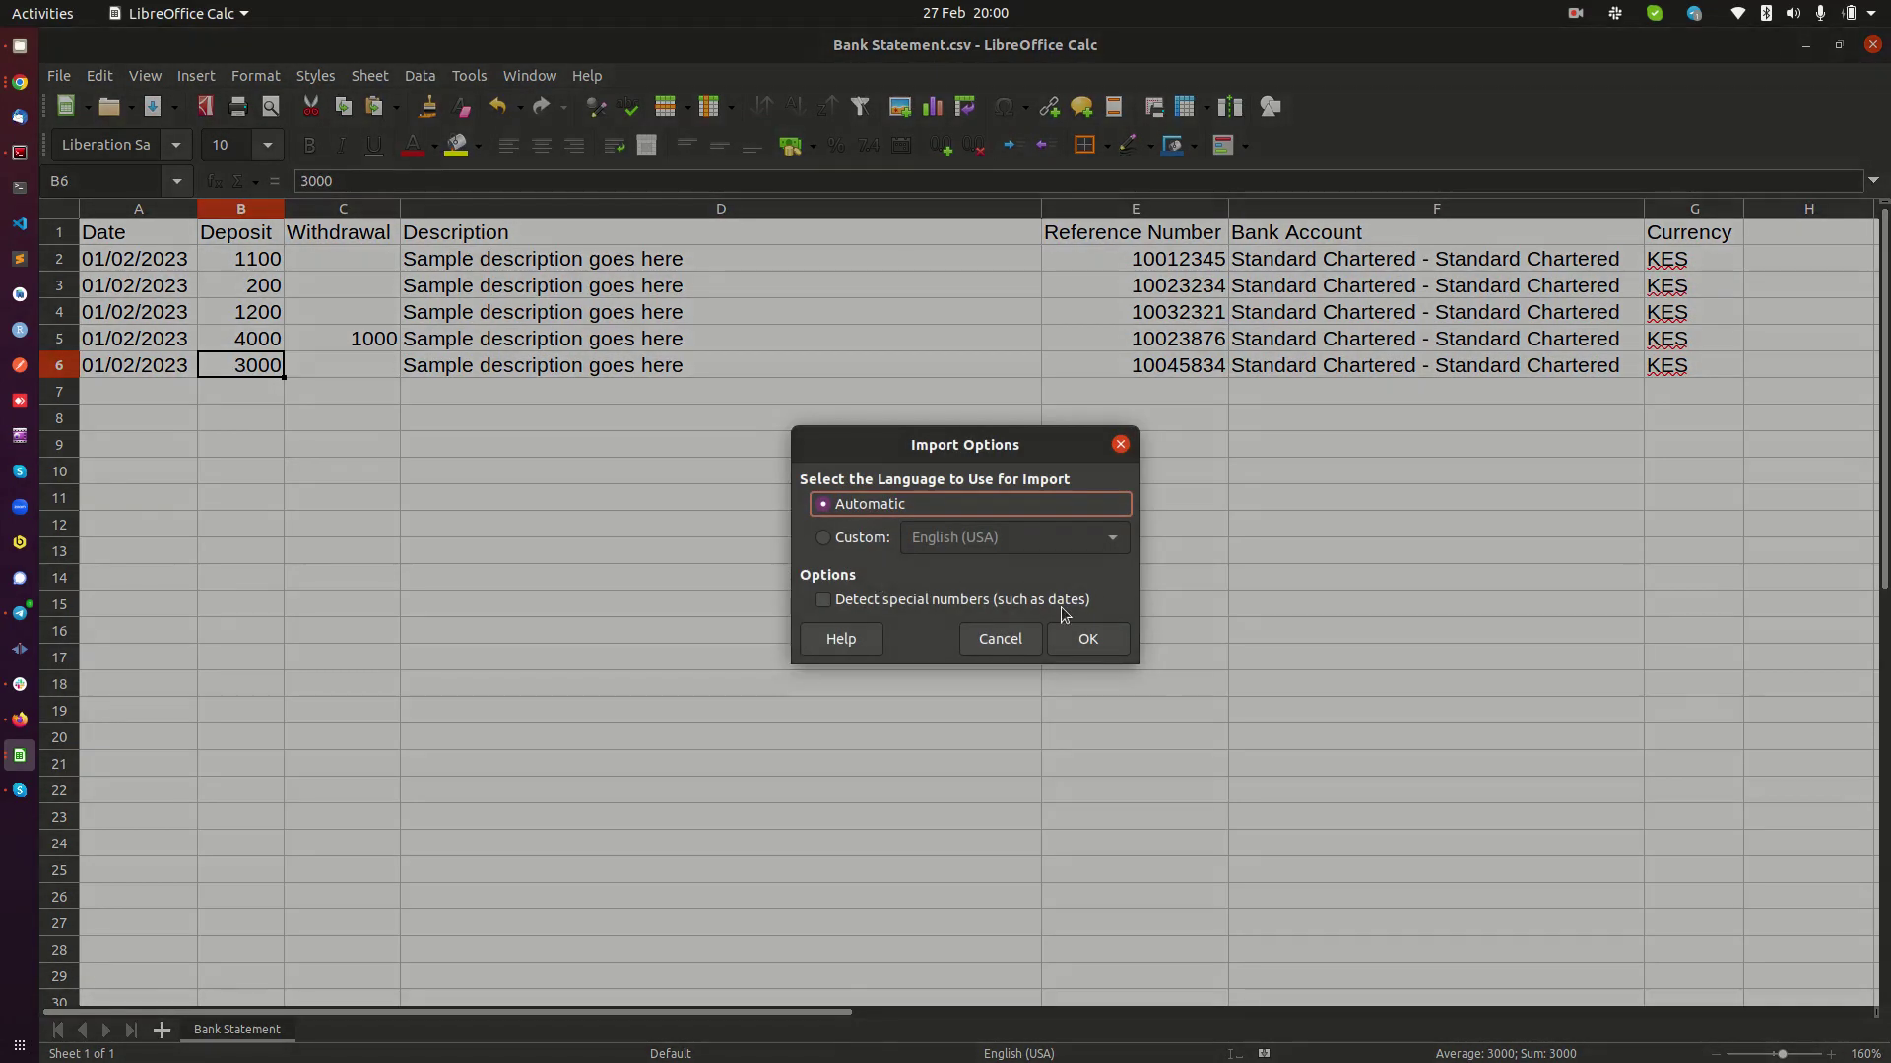
{"action": "left_click", "coordinate": [1119, 444]}
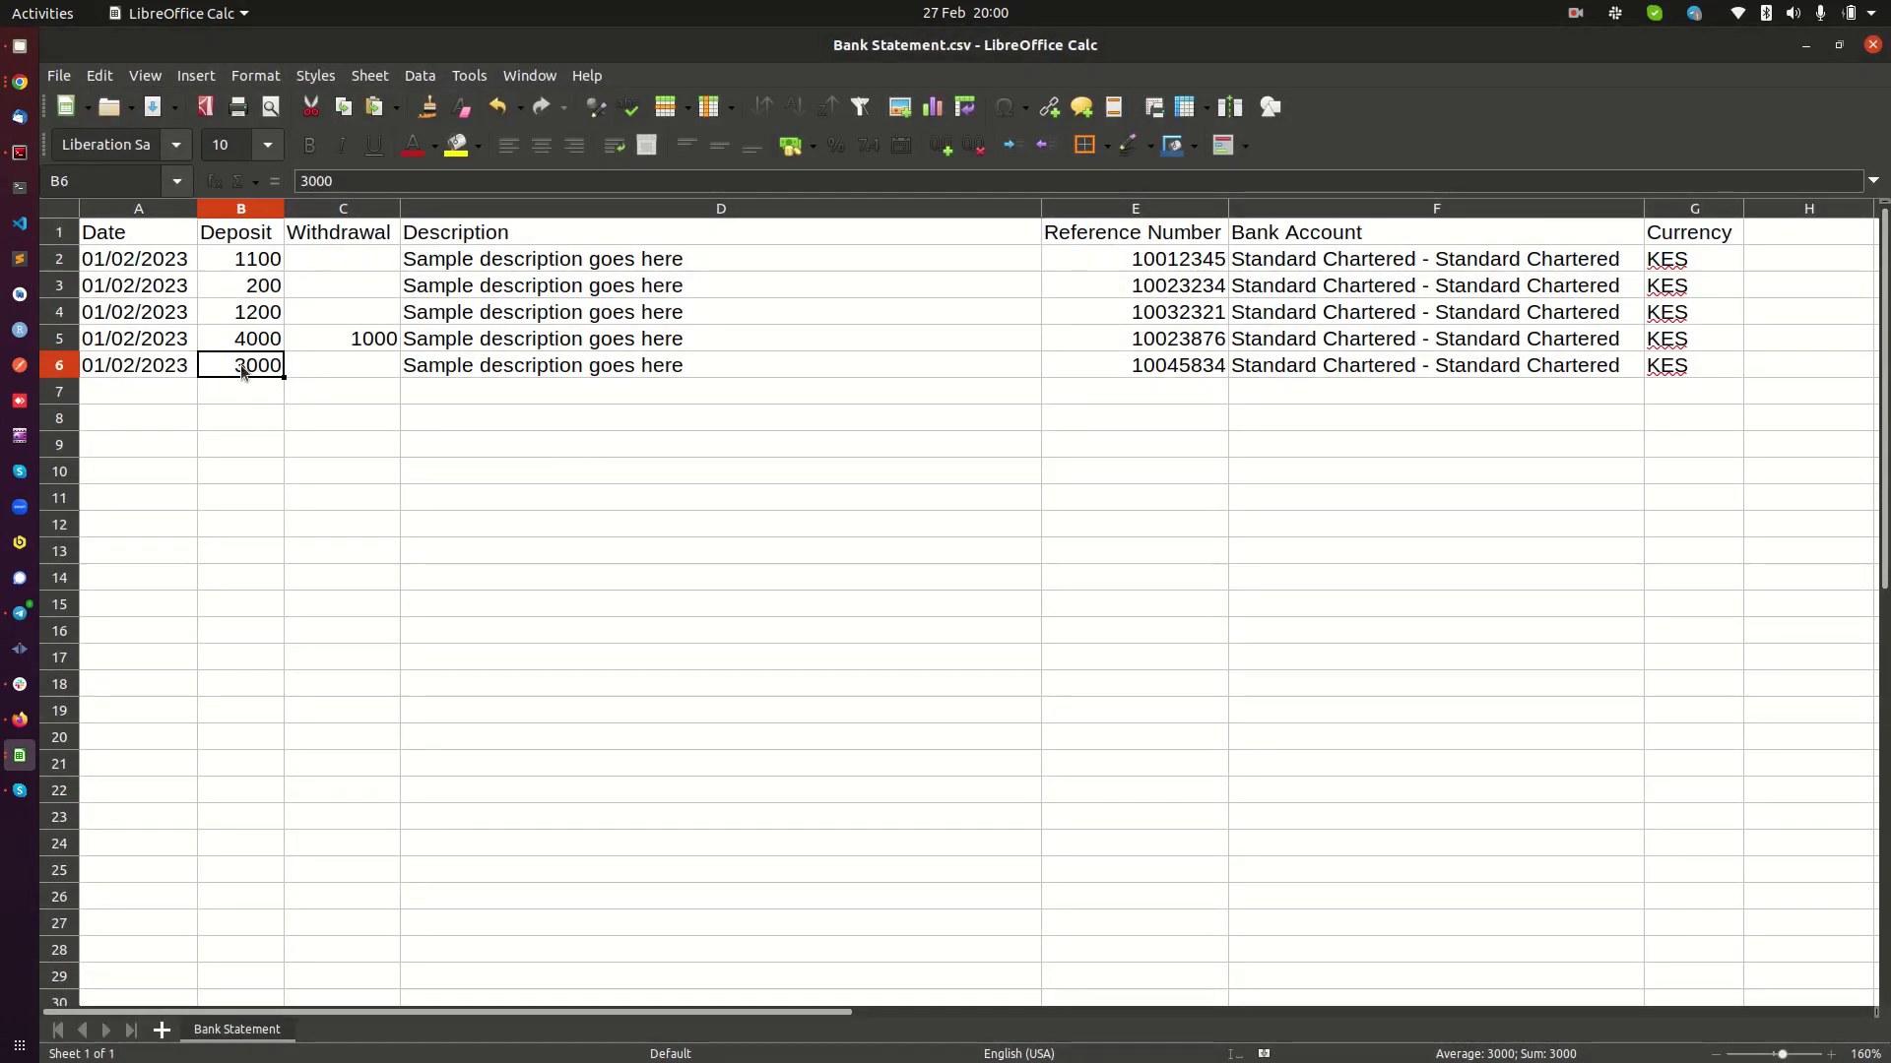
{"action": "type", "text": "700"}
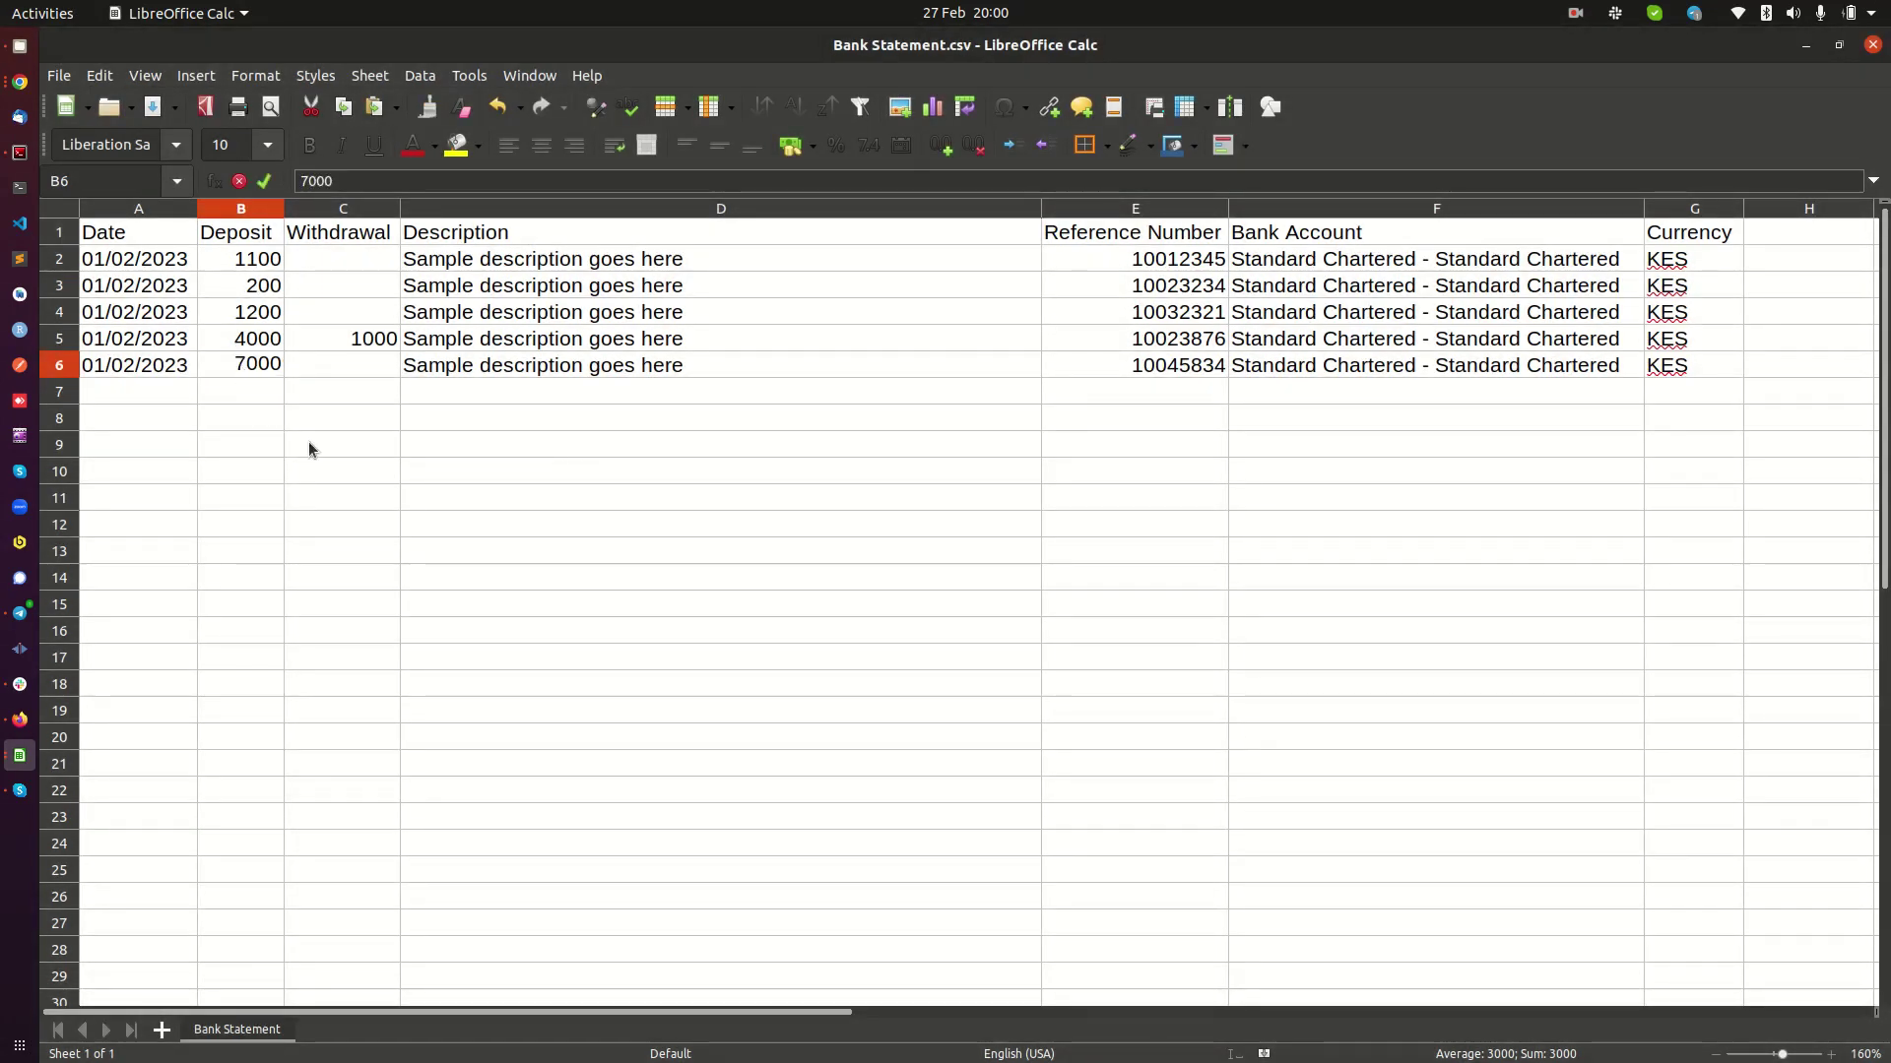
{"action": "left_click", "coordinate": [309, 450]}
{"action": "left_click", "coordinate": [258, 366]}
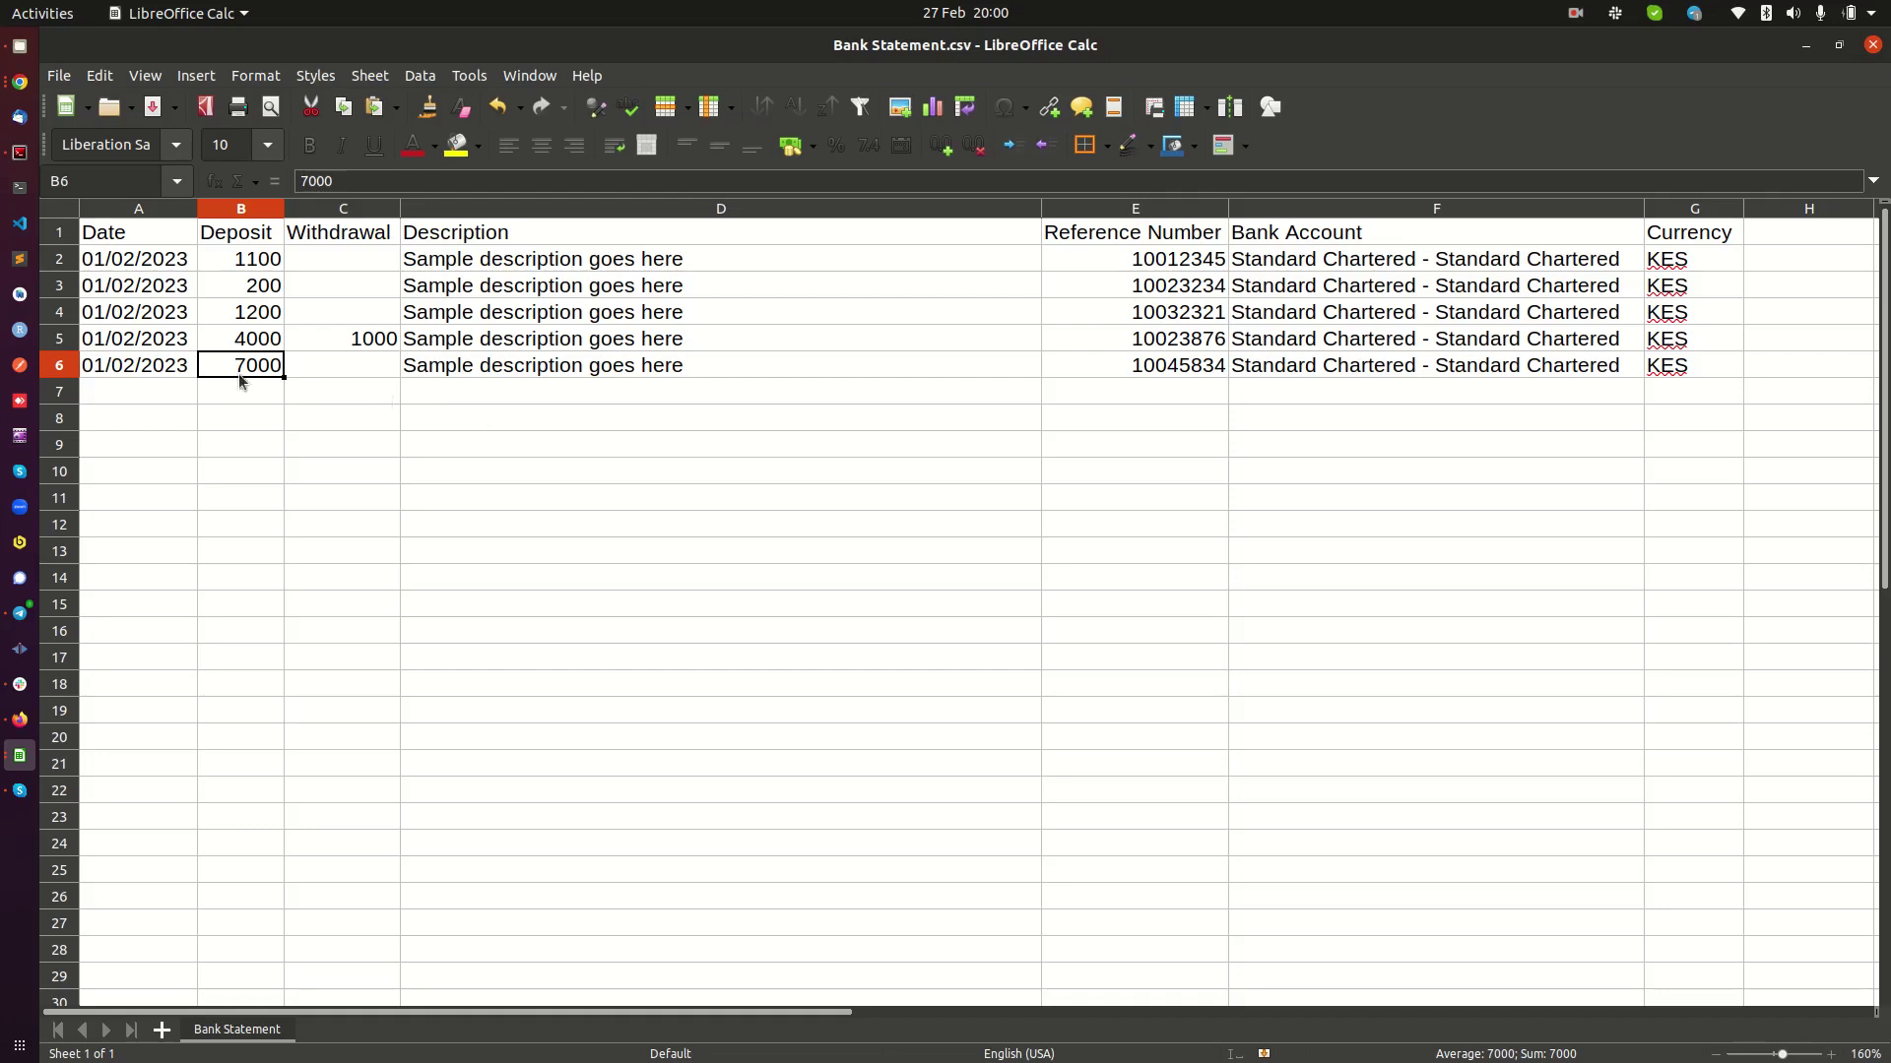
Review the statement's transaction rows, then minimize LibreOffice Calc
{"action": "left_click_drag", "start_coordinate": [155, 374], "coordinate": [1427, 389]}
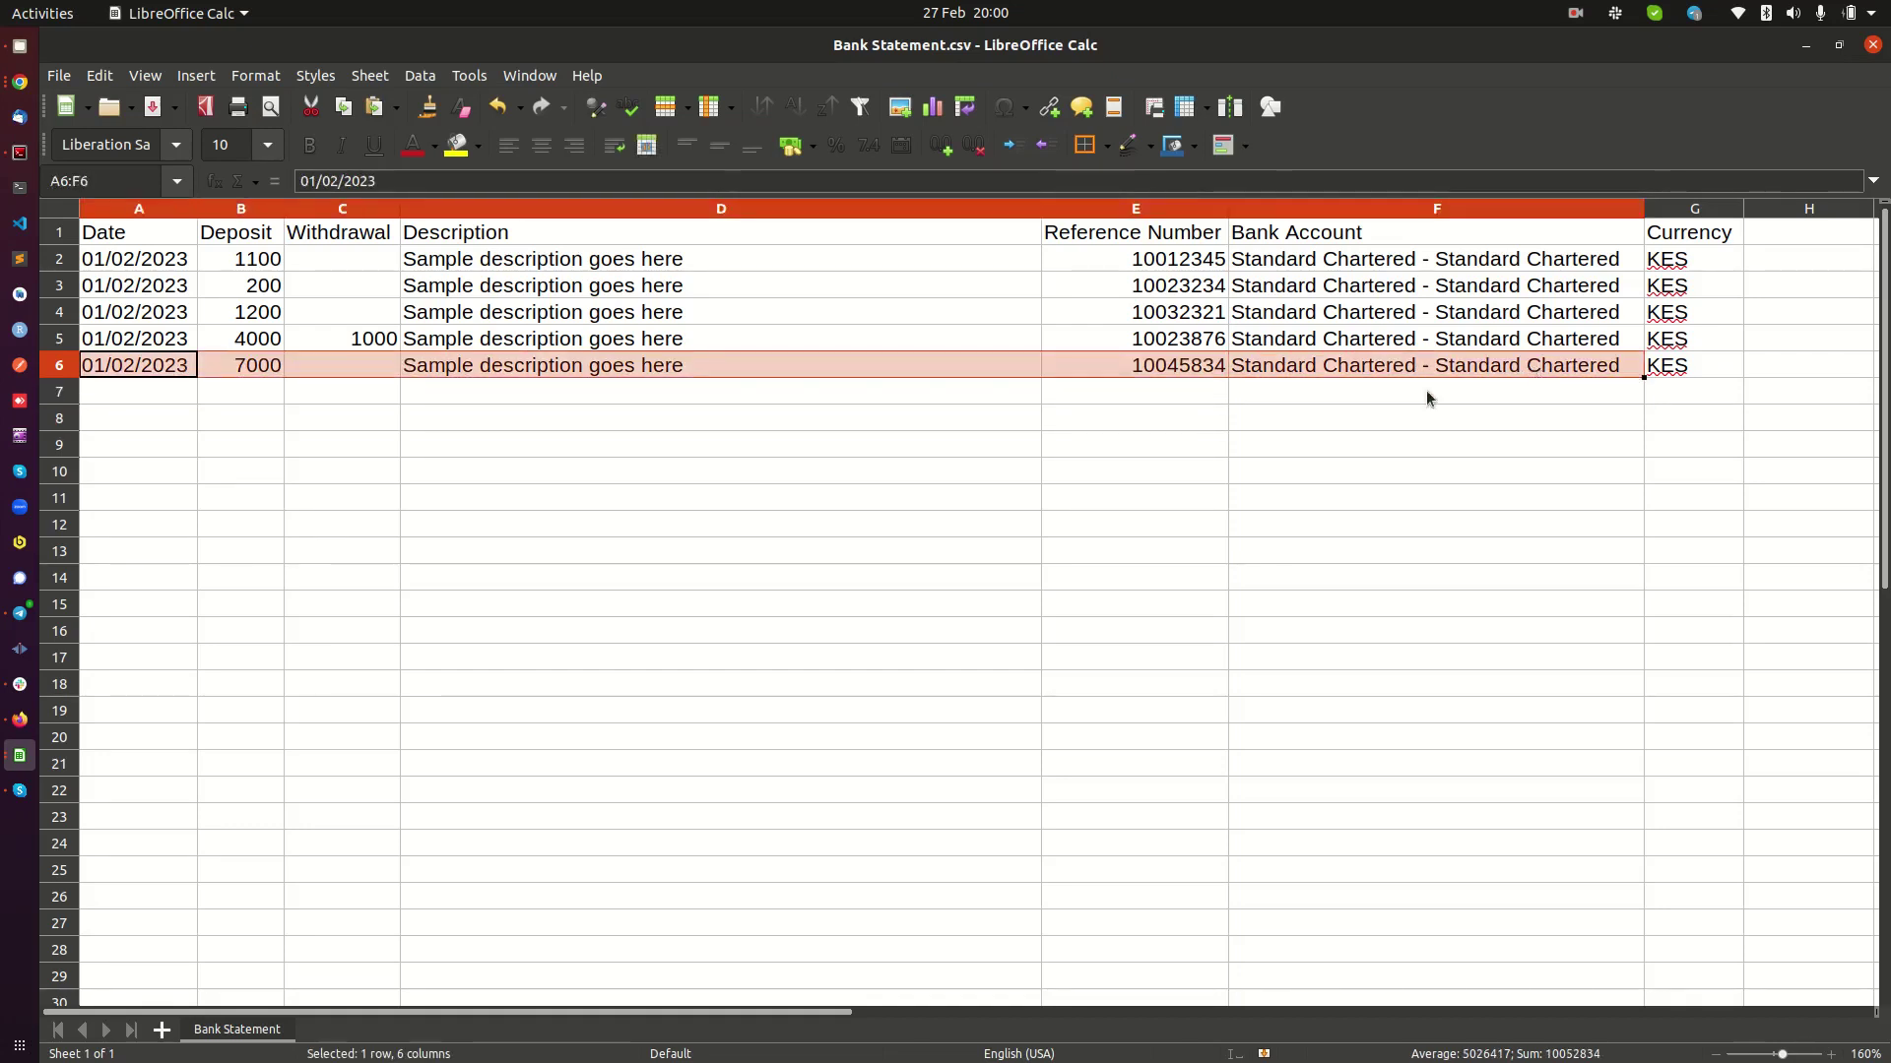
{"action": "left_click", "coordinate": [387, 336]}
{"action": "left_click_drag", "start_coordinate": [118, 258], "coordinate": [1614, 340]}
{"action": "left_click", "coordinate": [604, 549]}
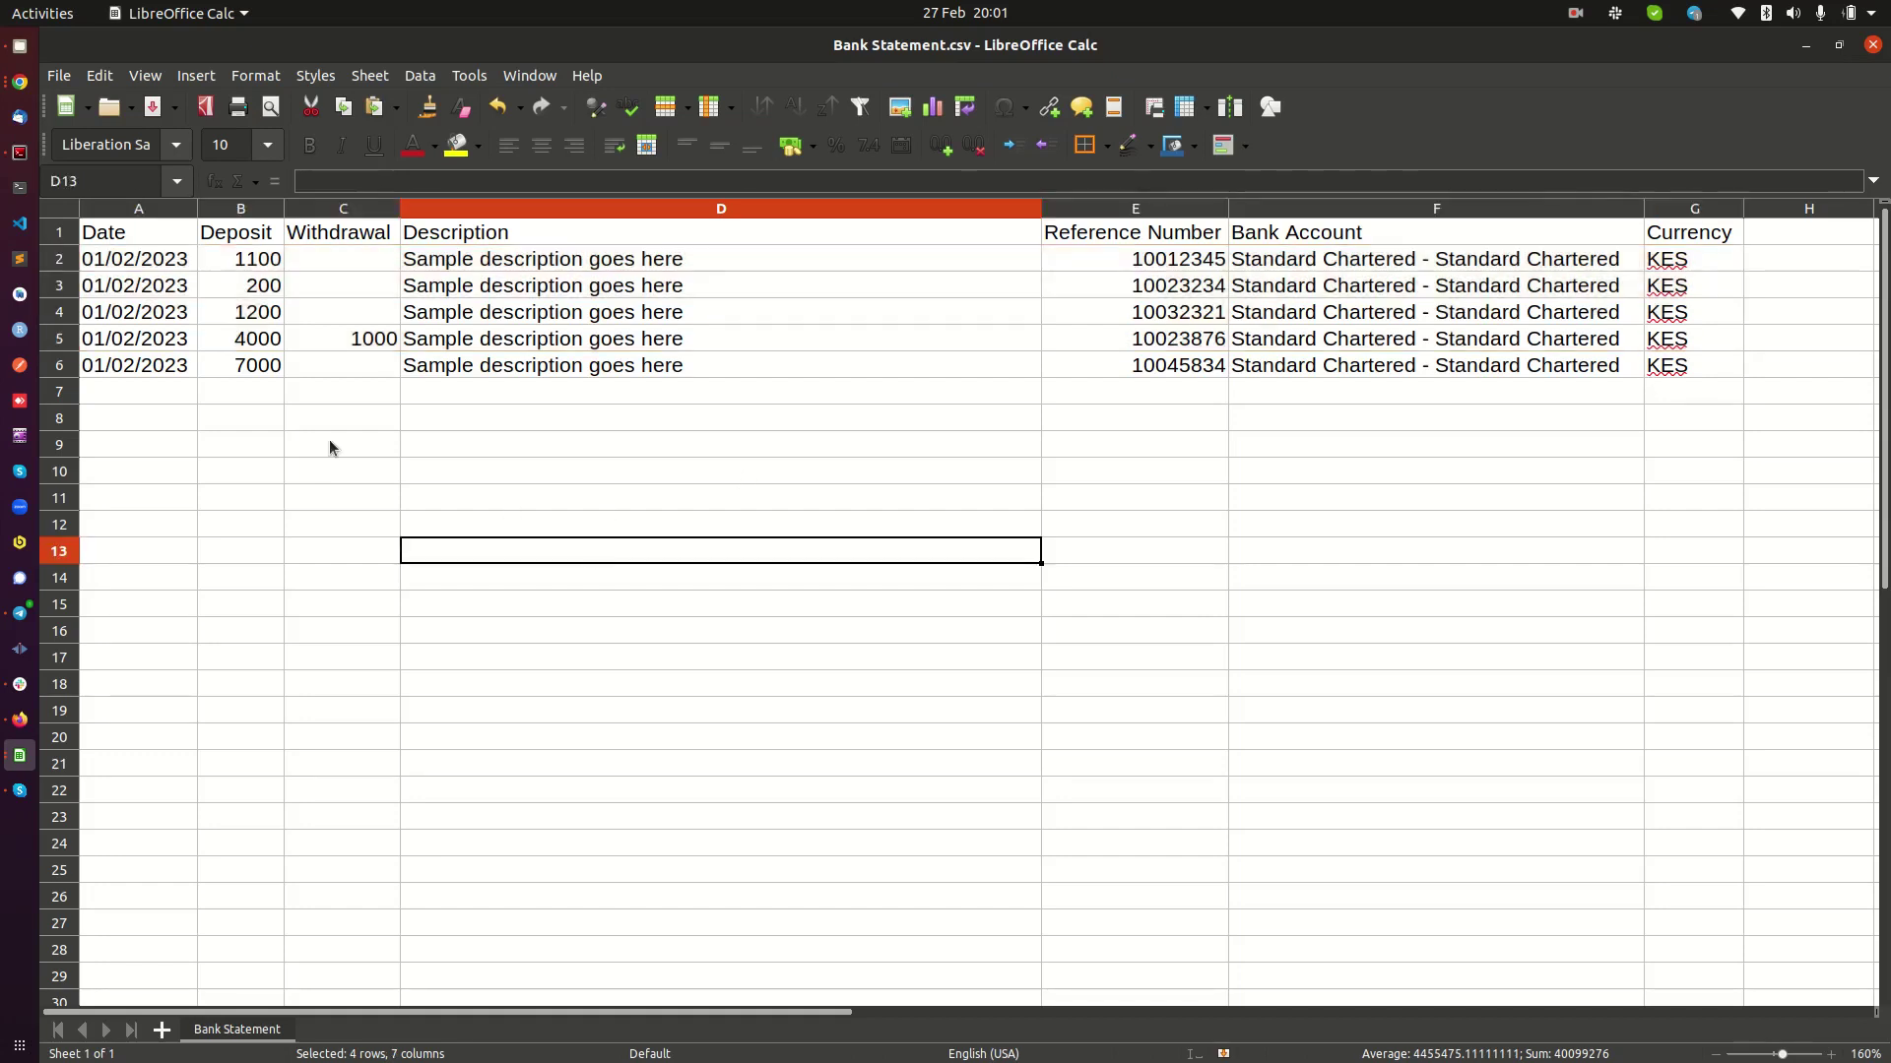
{"action": "left_click_drag", "start_coordinate": [166, 264], "coordinate": [532, 962]}
{"action": "left_click", "coordinate": [1258, 654]}
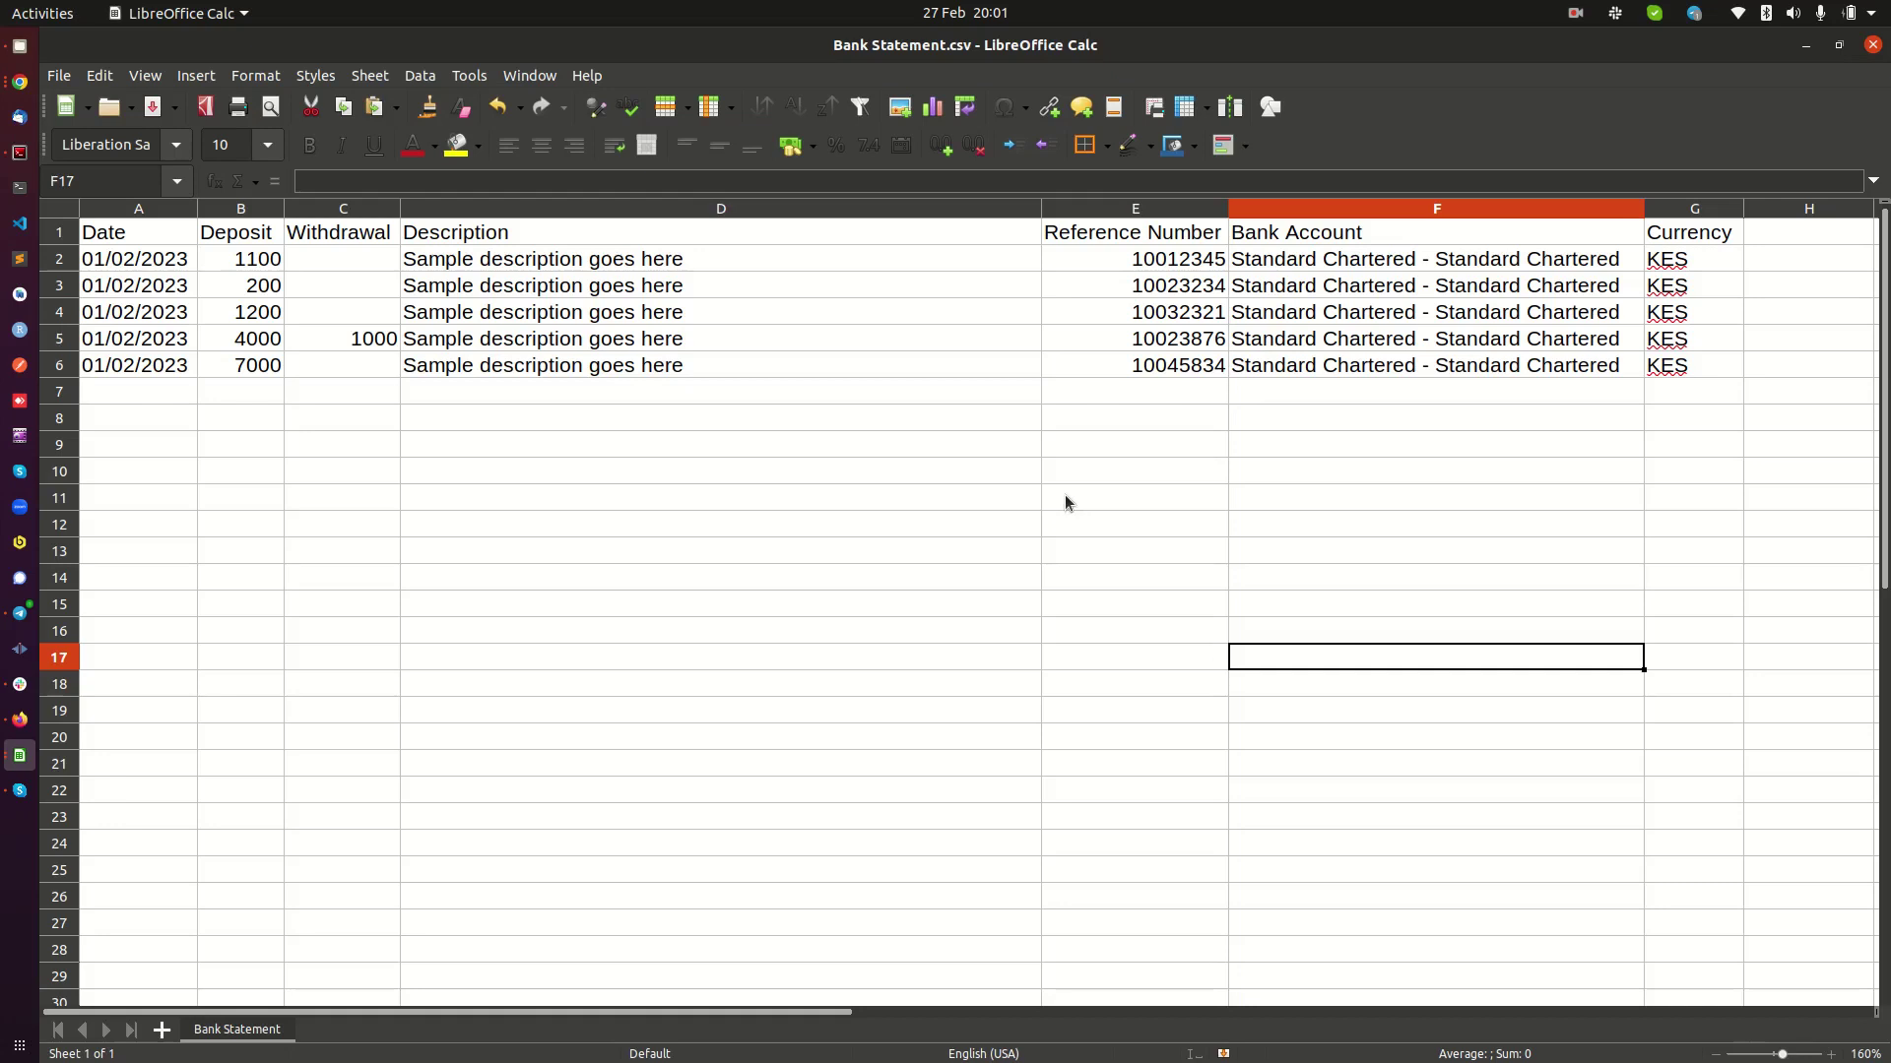
{"action": "left_click", "coordinate": [1223, 498]}
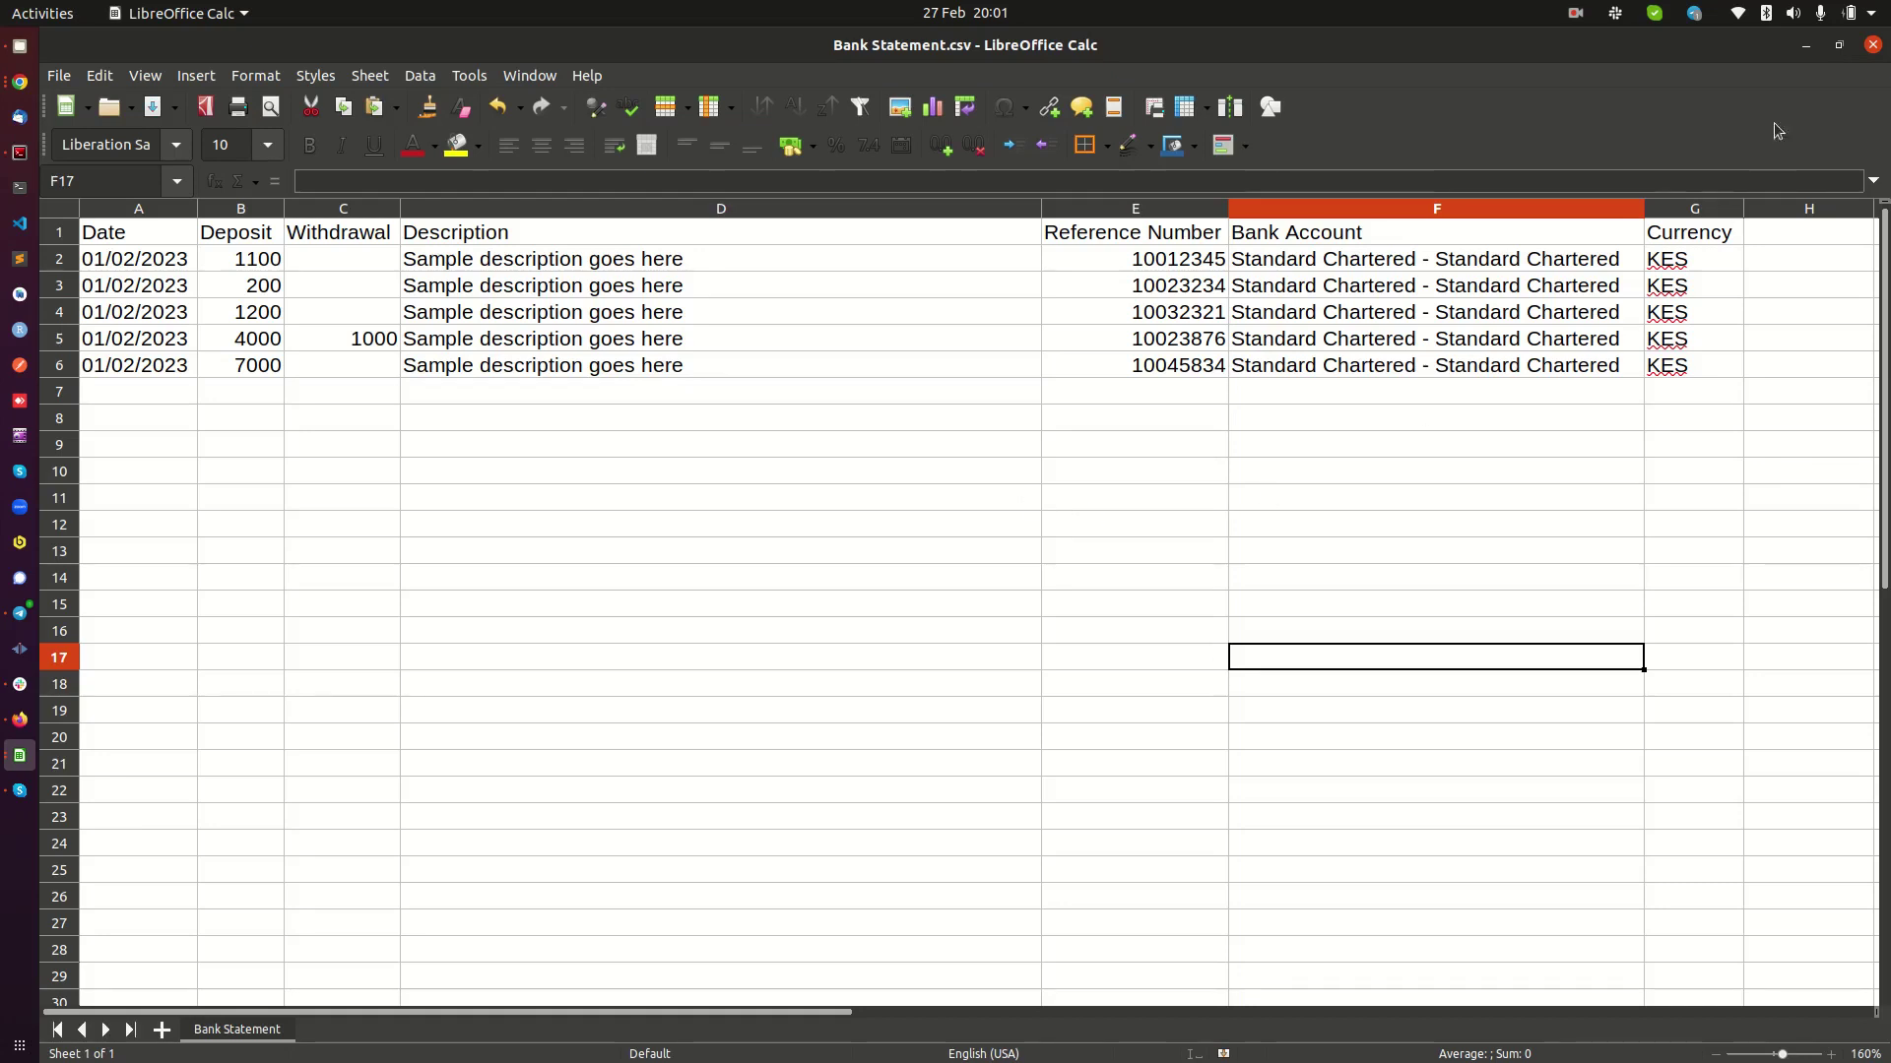
{"action": "left_click", "coordinate": [1807, 46]}
From the Bank Reconciliation Tool, start a new Bank Statement Import via Upload Bank Statement
{"action": "scroll", "coordinate": [801, 354], "scroll_direction": "up", "scroll_amount": 2}
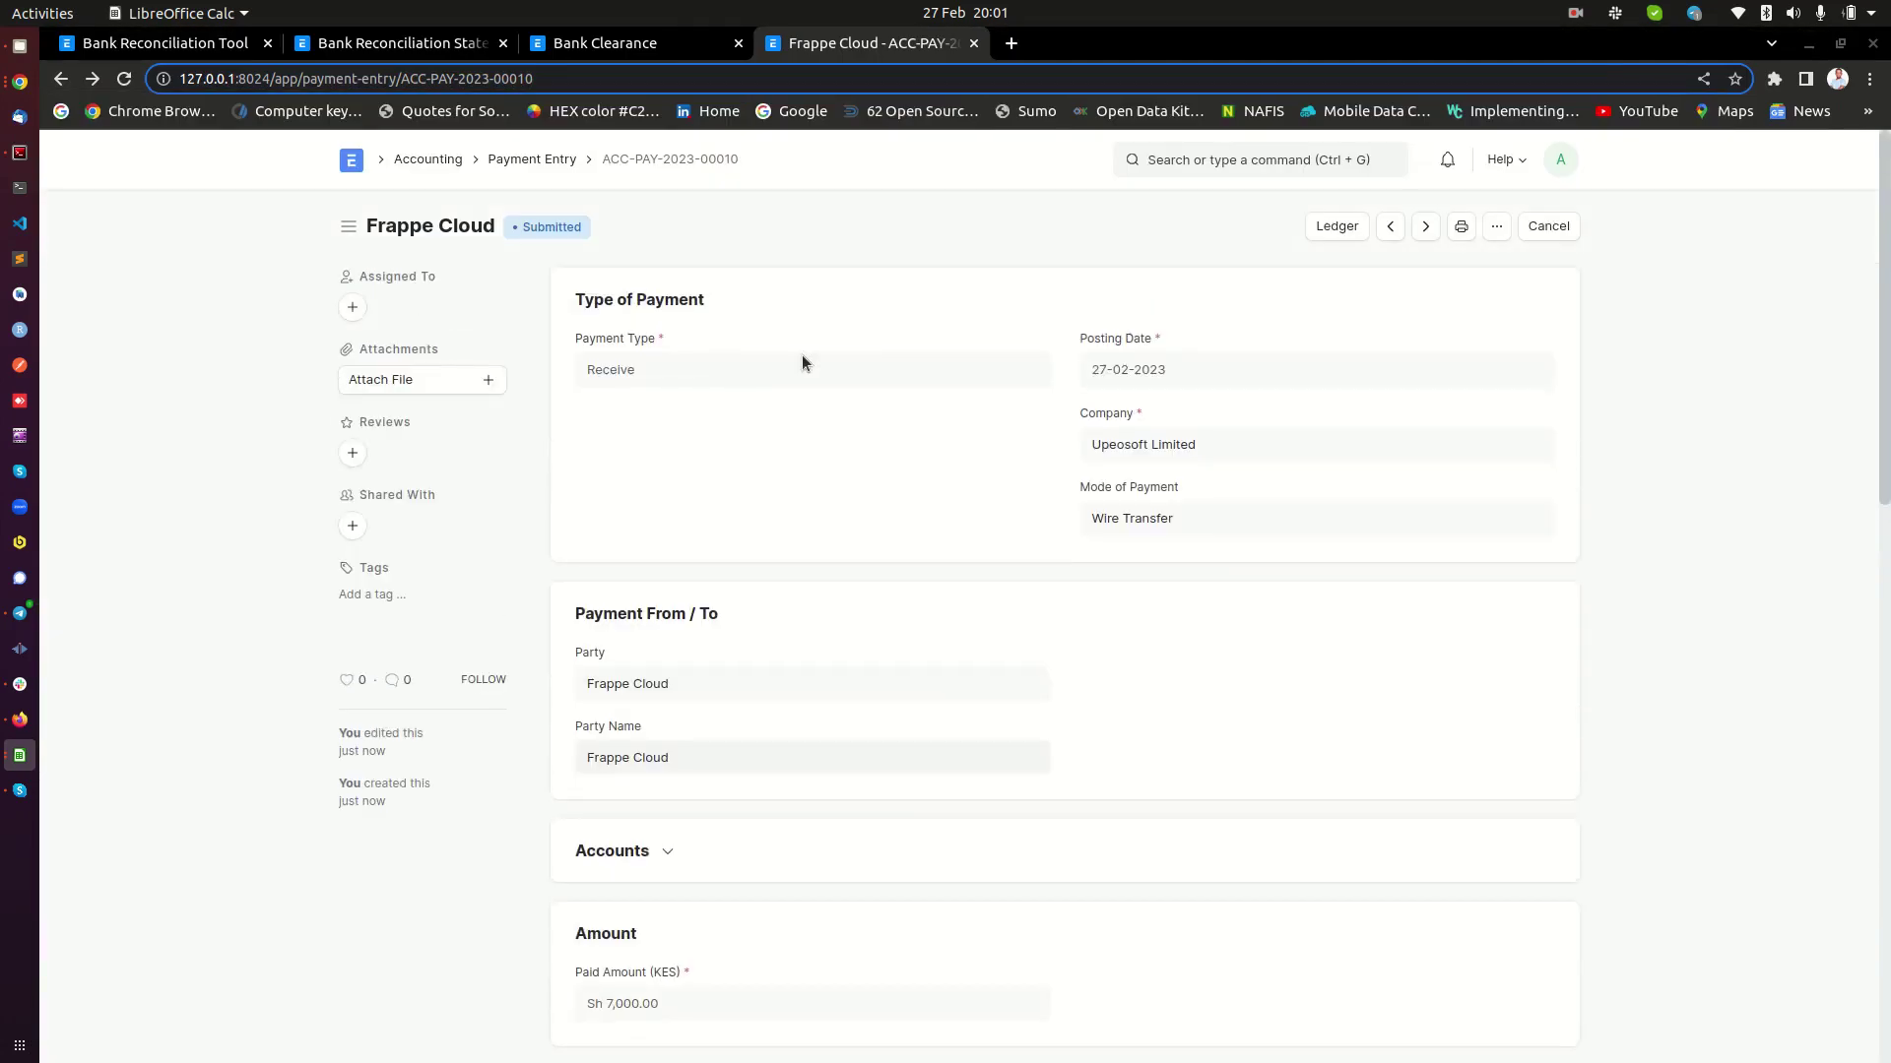
{"action": "left_click", "coordinate": [630, 48]}
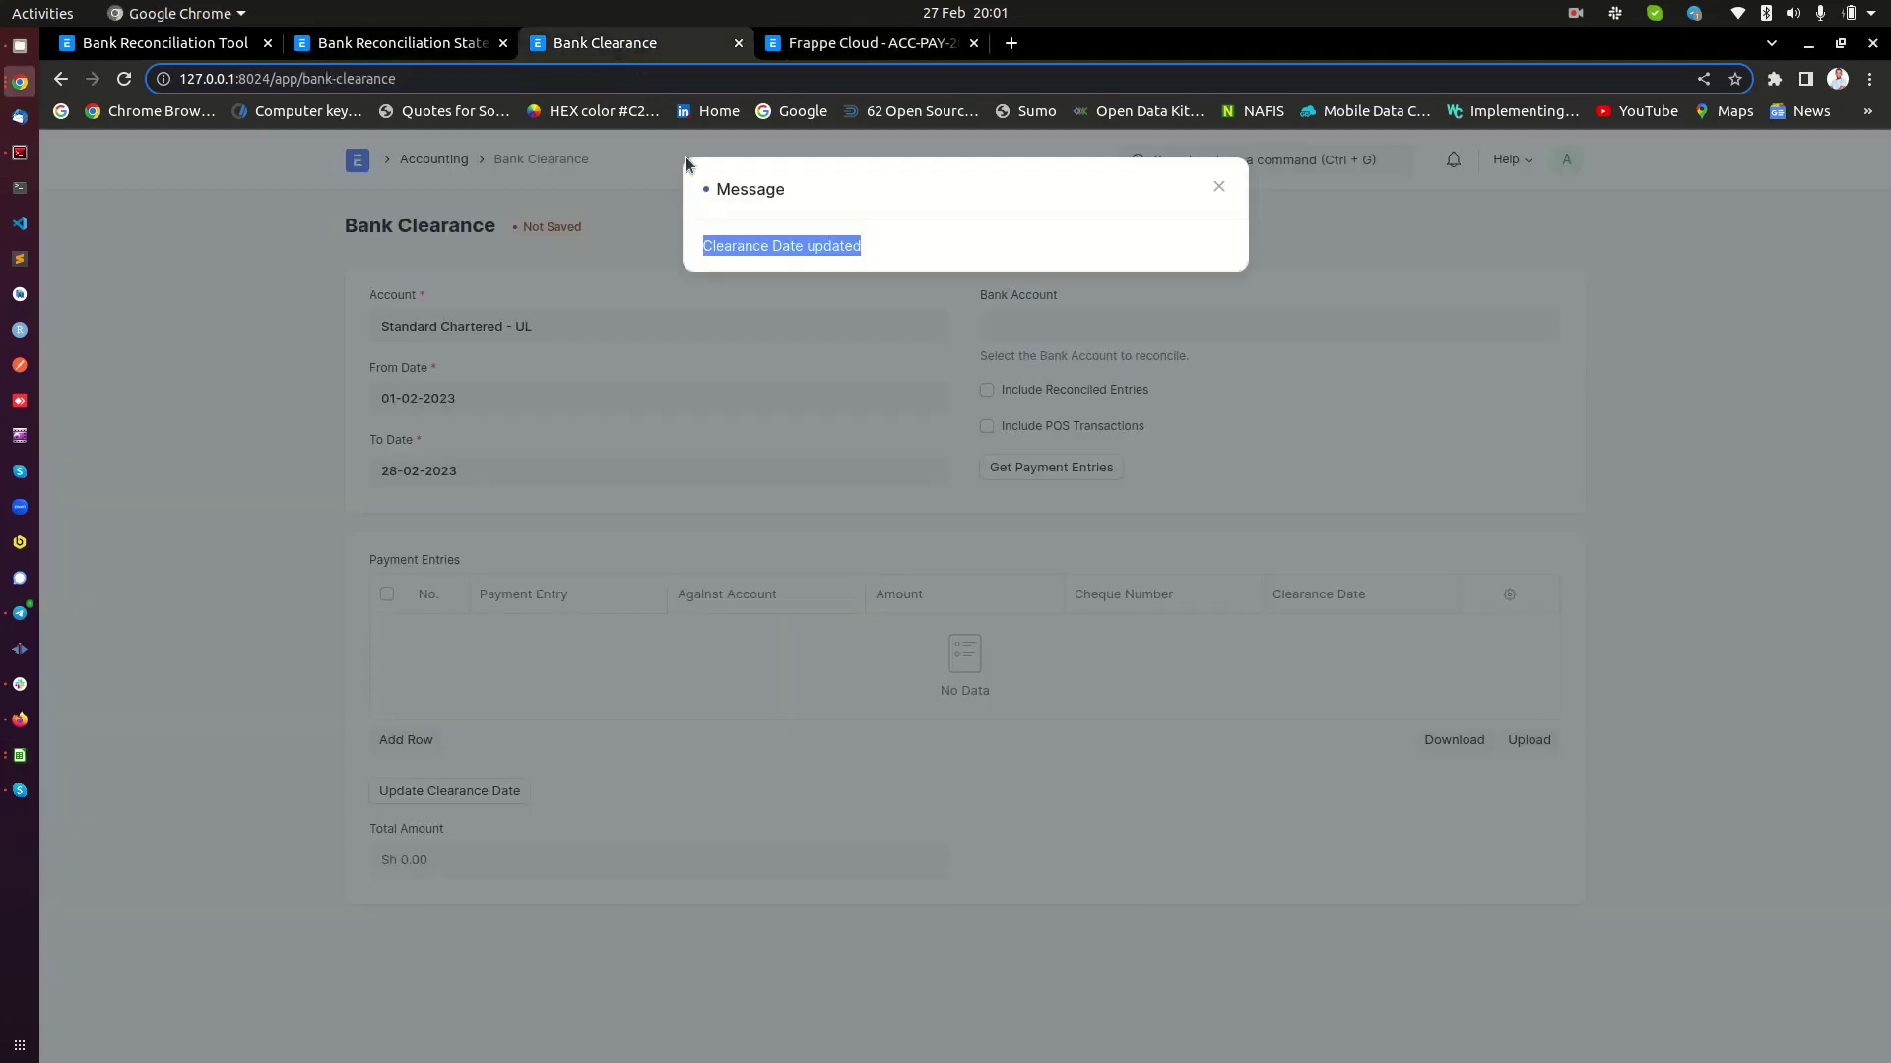
{"action": "left_click", "coordinate": [183, 44]}
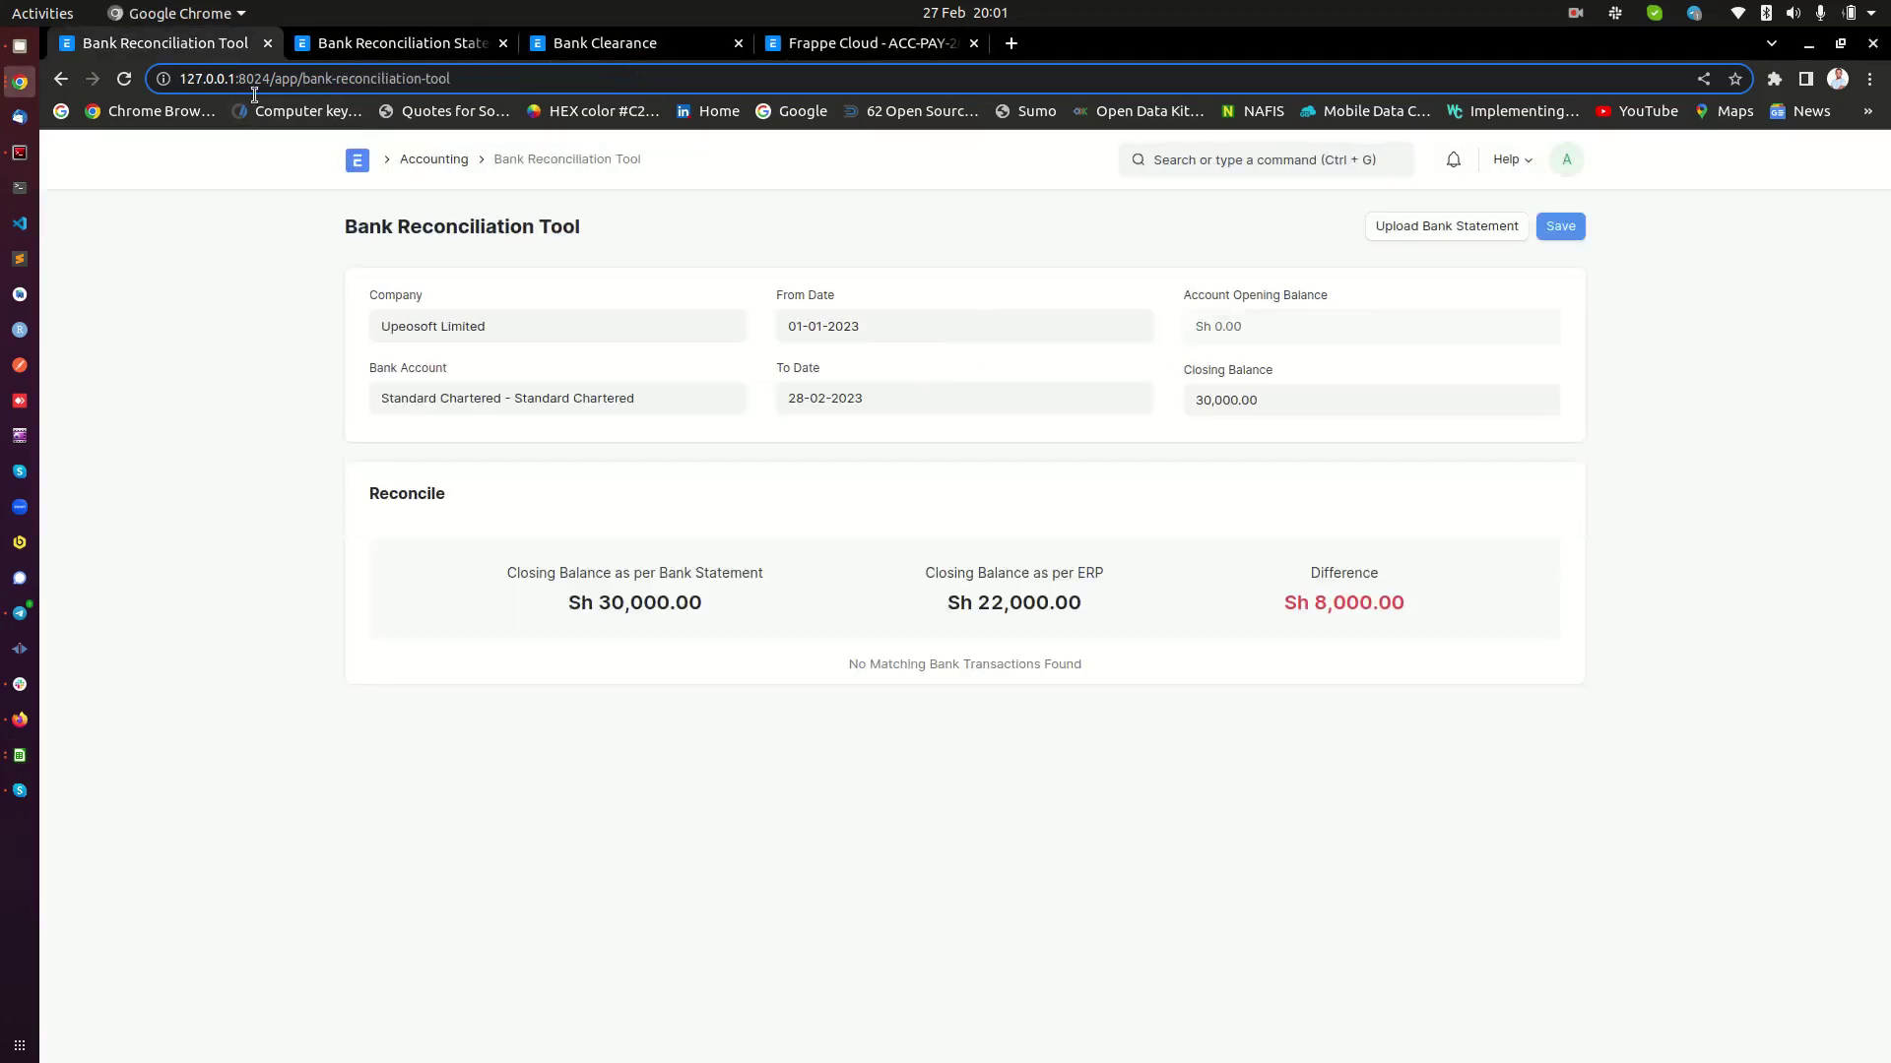
{"action": "left_click", "coordinate": [1428, 226]}
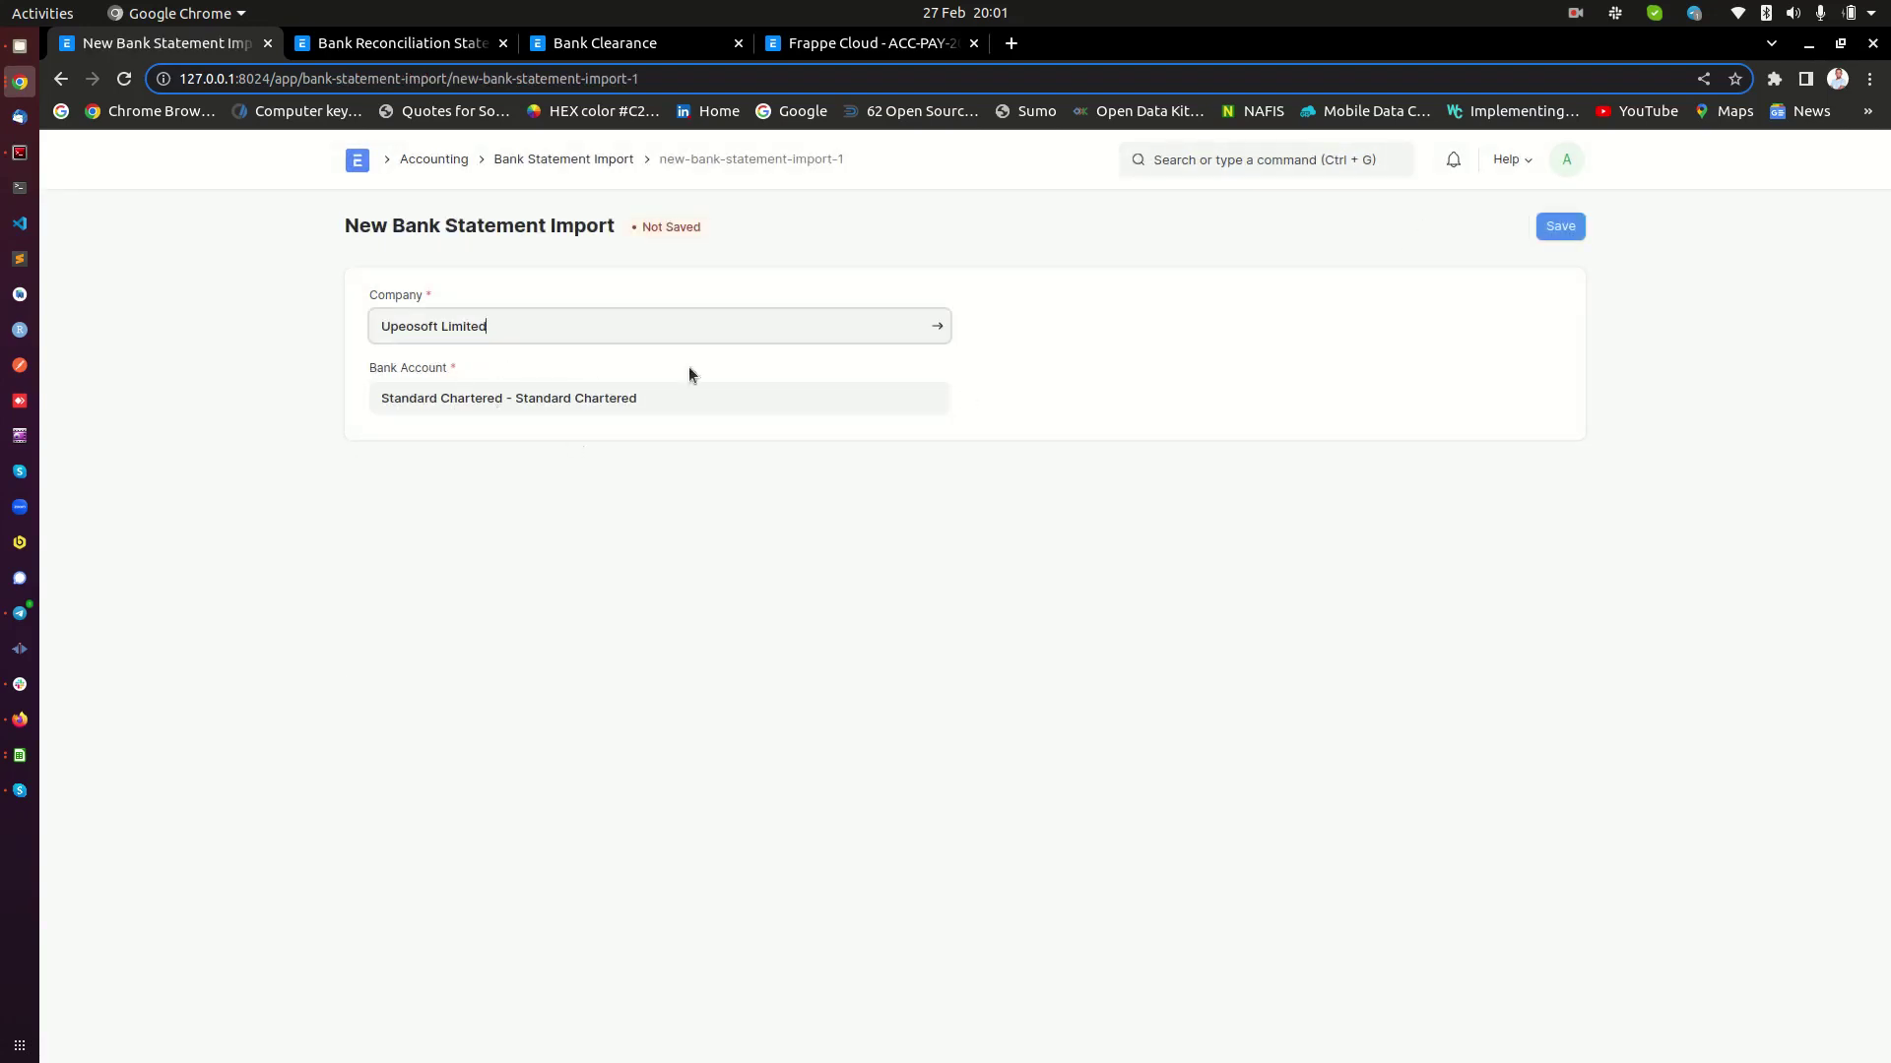
Save the import, download its bank transaction template, and open Bank_Transaction (2).csv
{"action": "left_click", "coordinate": [1539, 226]}
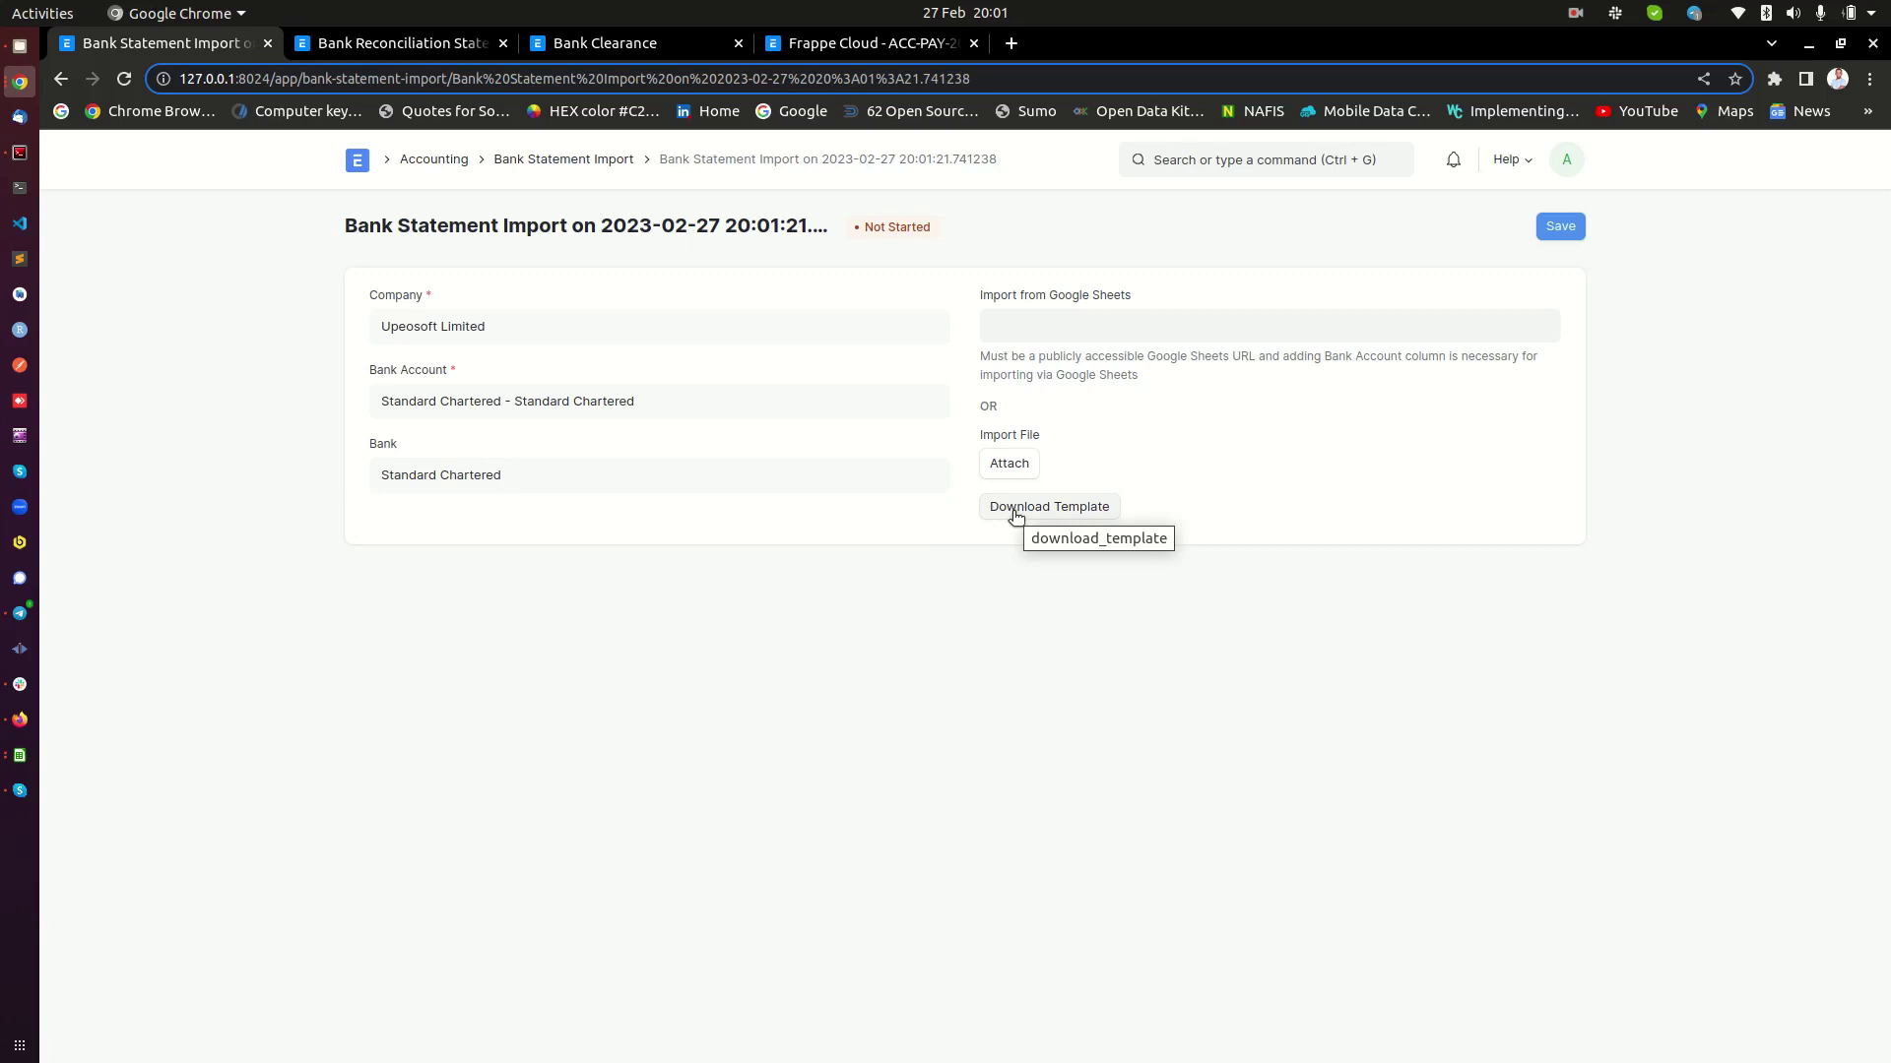
{"action": "left_click", "coordinate": [1015, 514]}
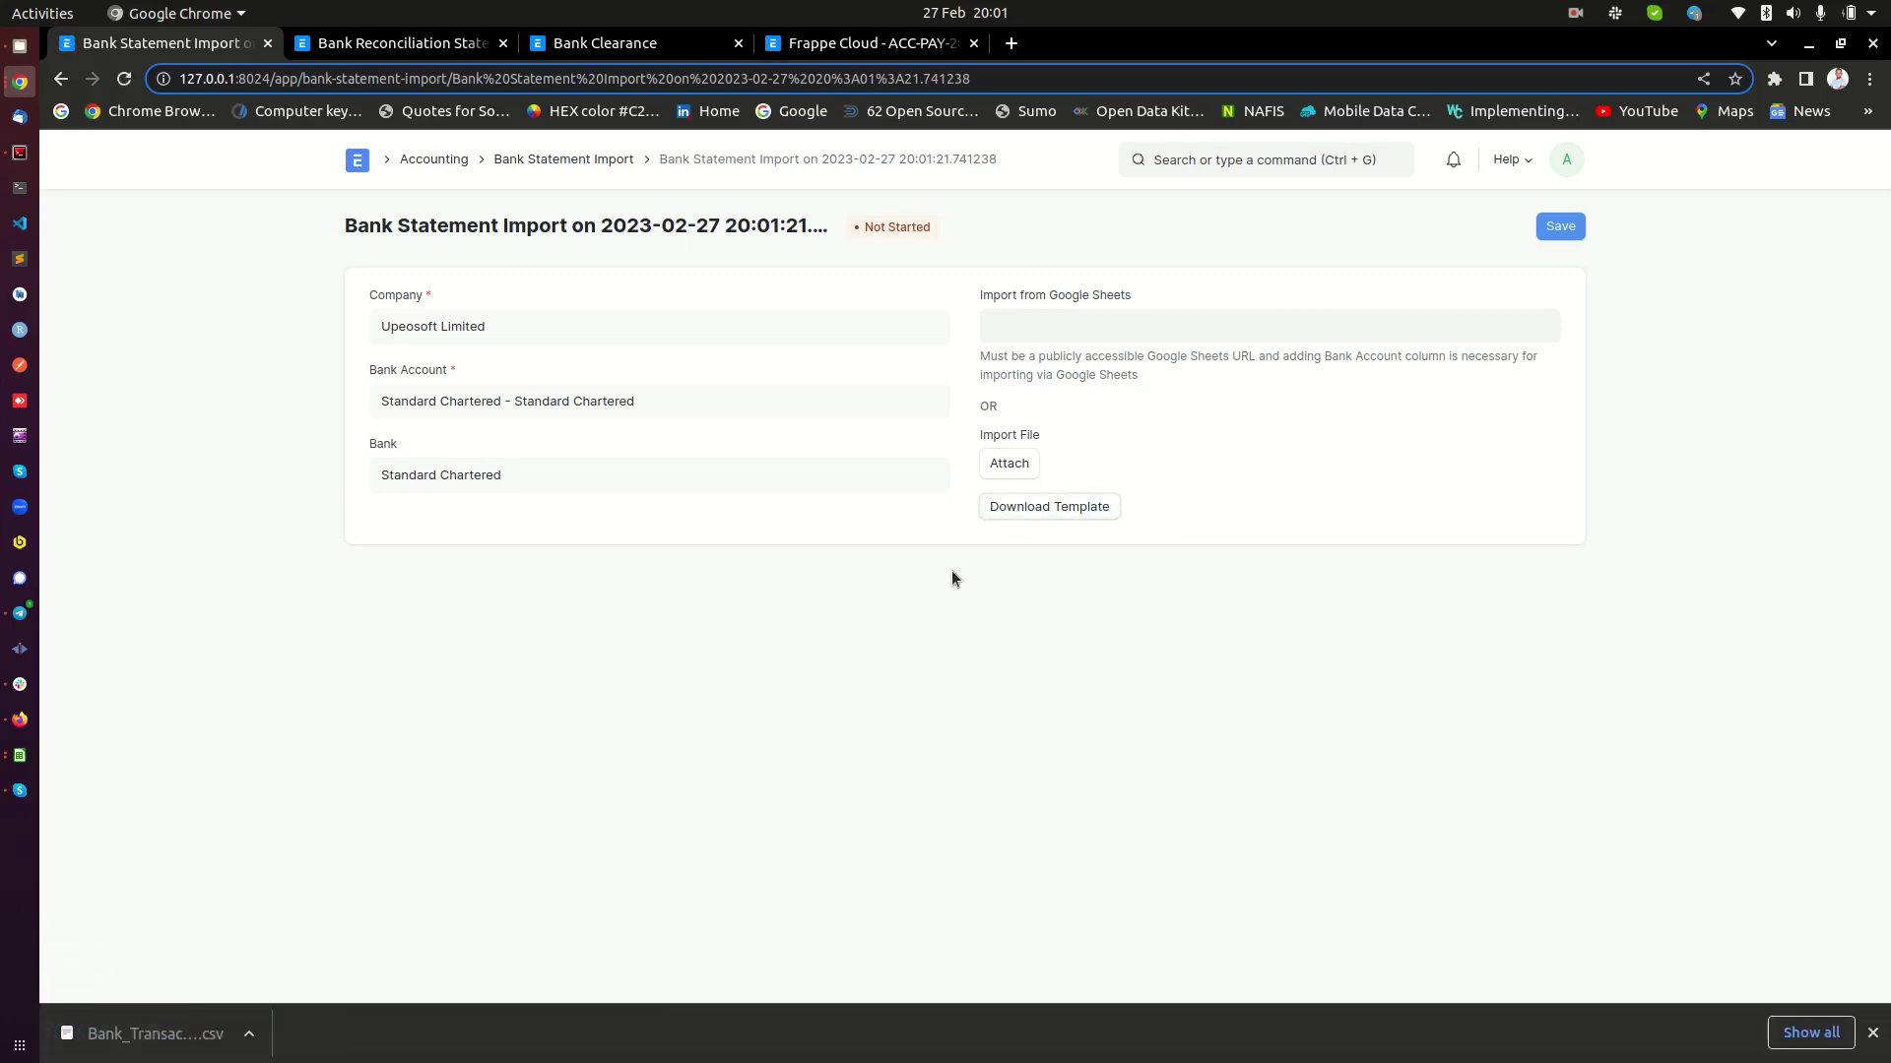
{"action": "left_click", "coordinate": [187, 1034]}
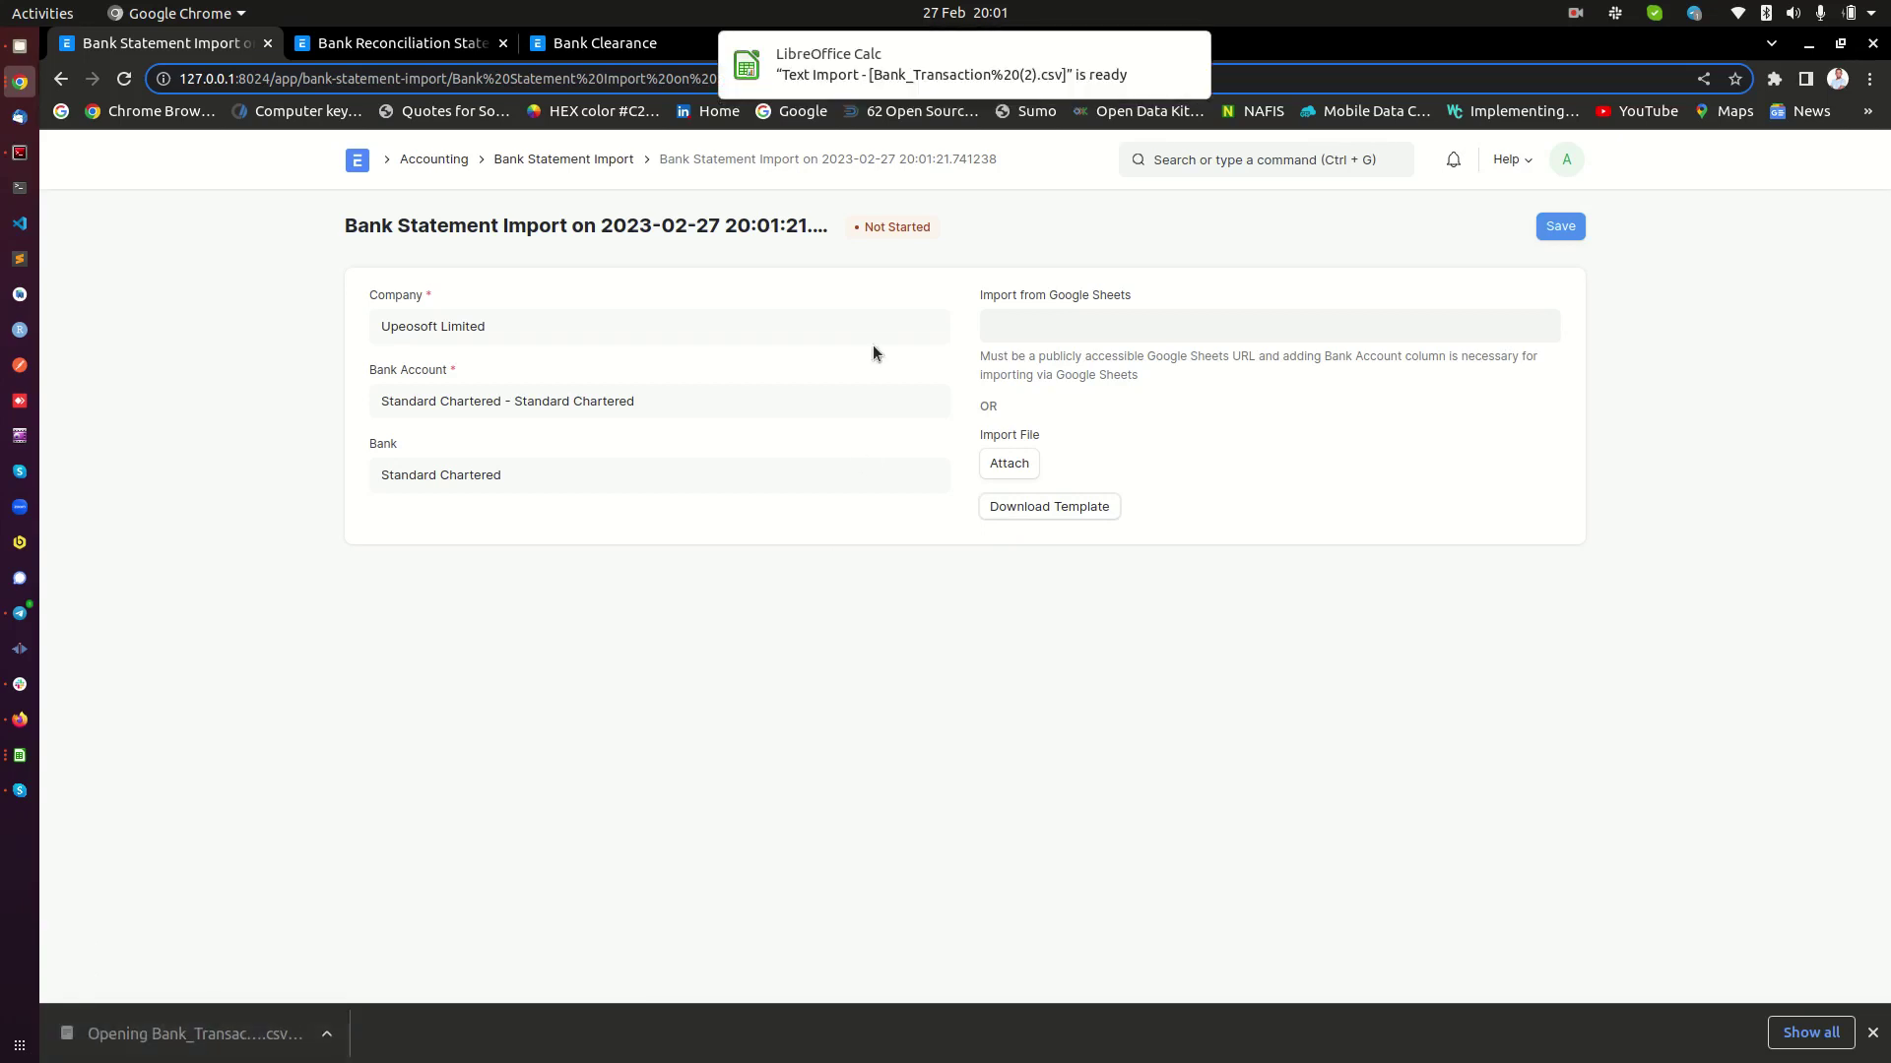
{"action": "left_click", "coordinate": [979, 40]}
{"action": "left_click", "coordinate": [543, 662]}
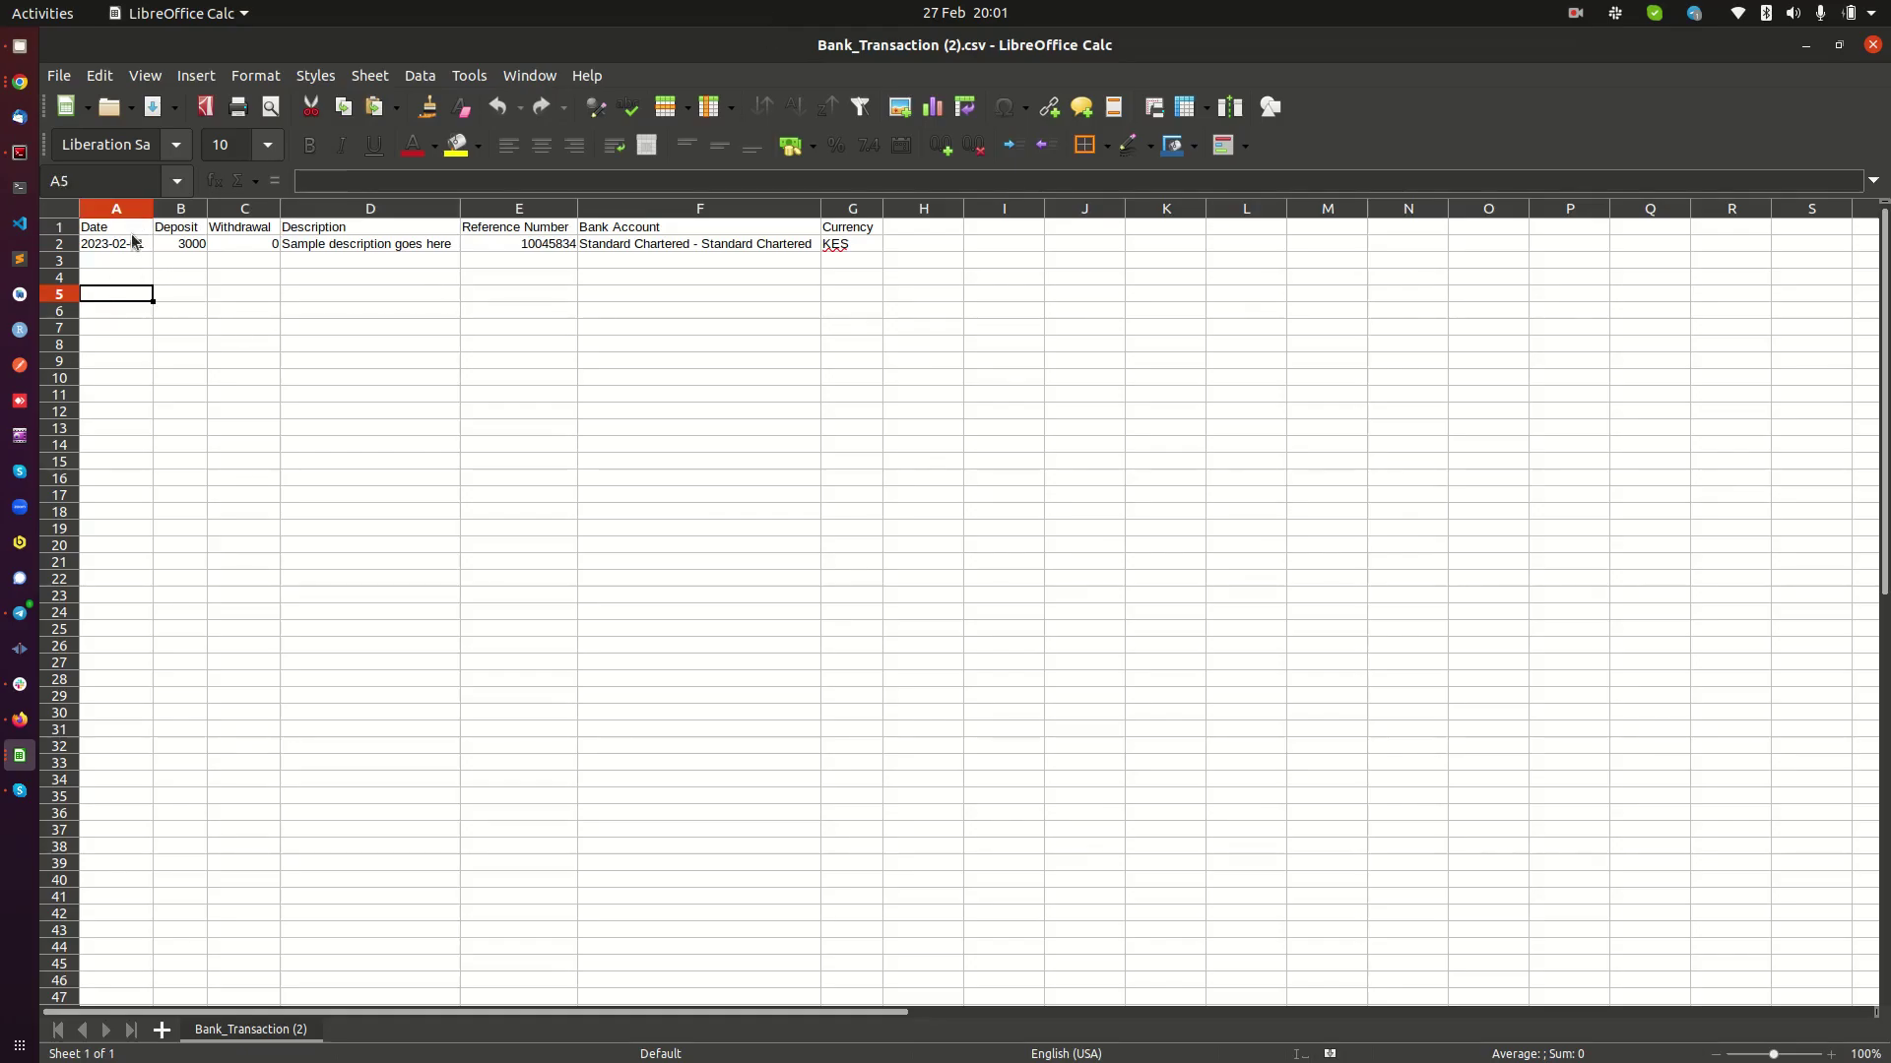
{"action": "left_click_drag", "start_coordinate": [137, 230], "coordinate": [135, 515]}
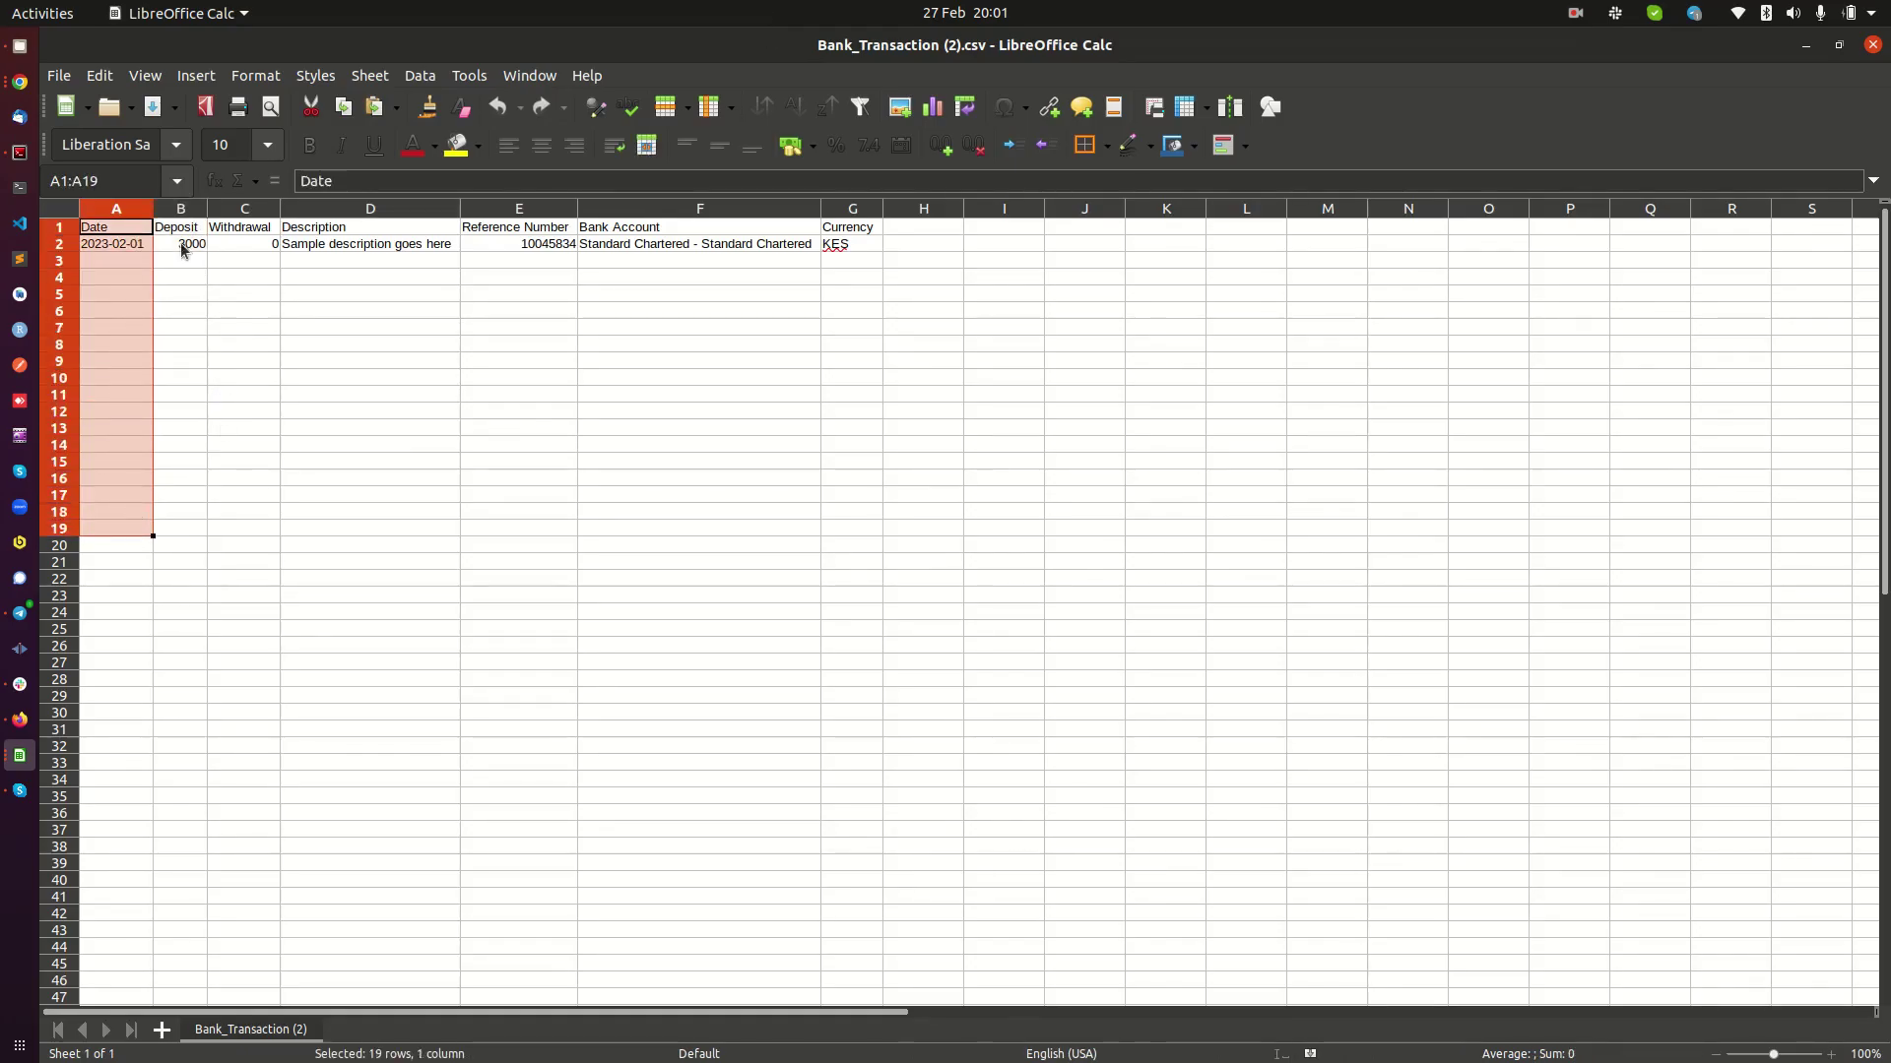
{"action": "left_click_drag", "start_coordinate": [180, 230], "coordinate": [183, 515]}
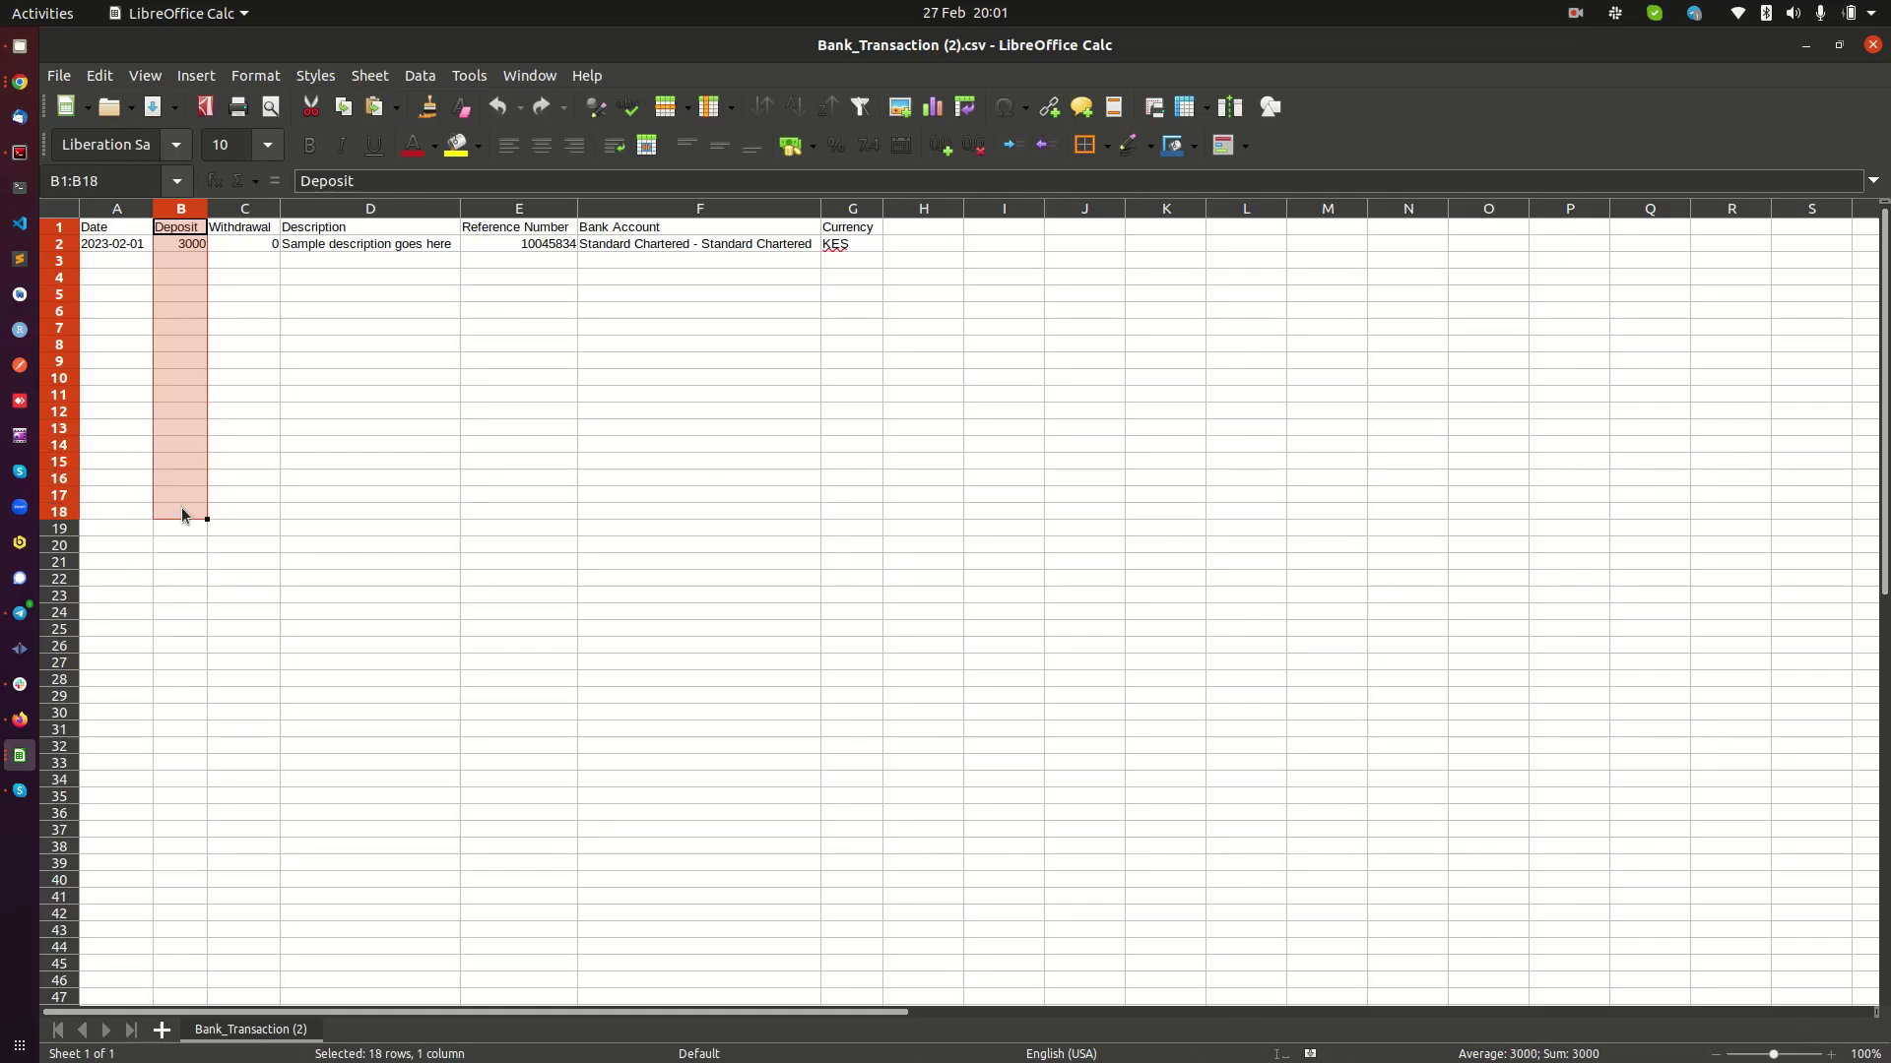
{"action": "left_click_drag", "start_coordinate": [250, 233], "coordinate": [254, 514]}
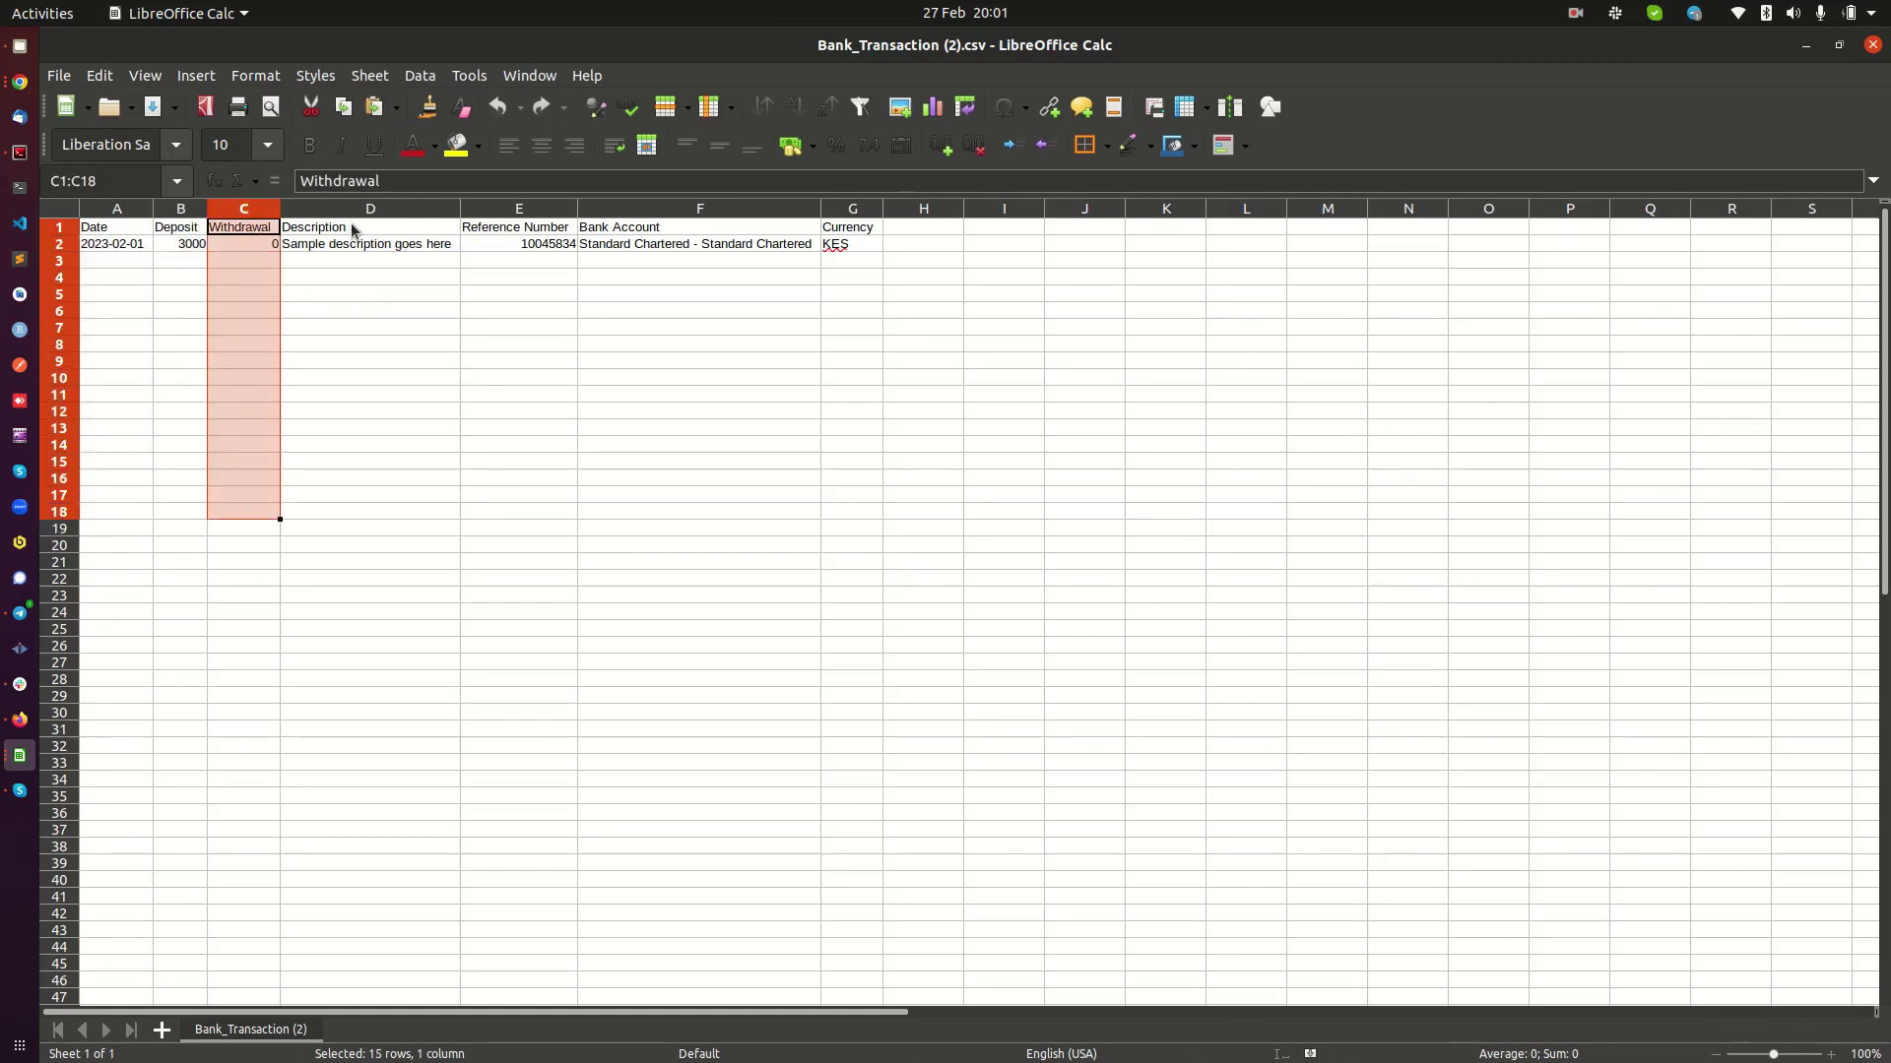
{"action": "left_click_drag", "start_coordinate": [354, 235], "coordinate": [346, 546]}
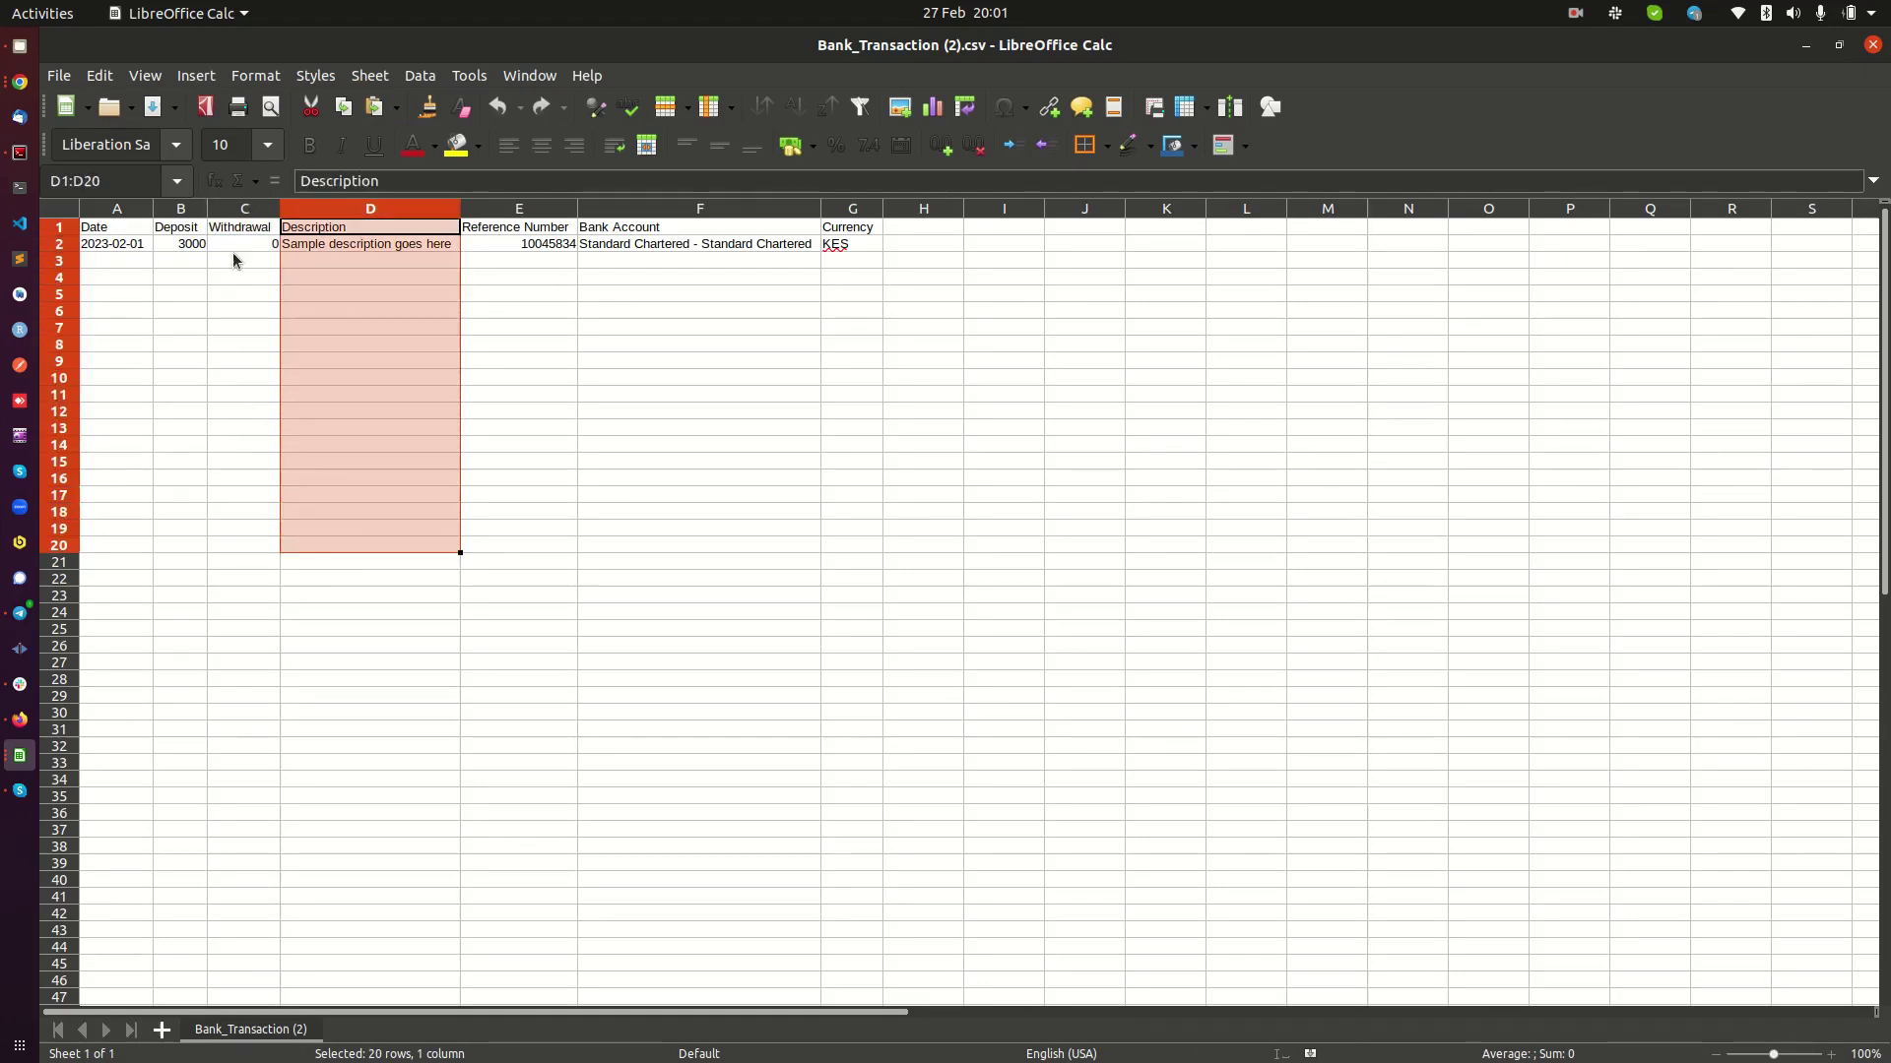
{"action": "left_click", "coordinate": [167, 248]}
{"action": "left_click_drag", "start_coordinate": [540, 230], "coordinate": [538, 533]}
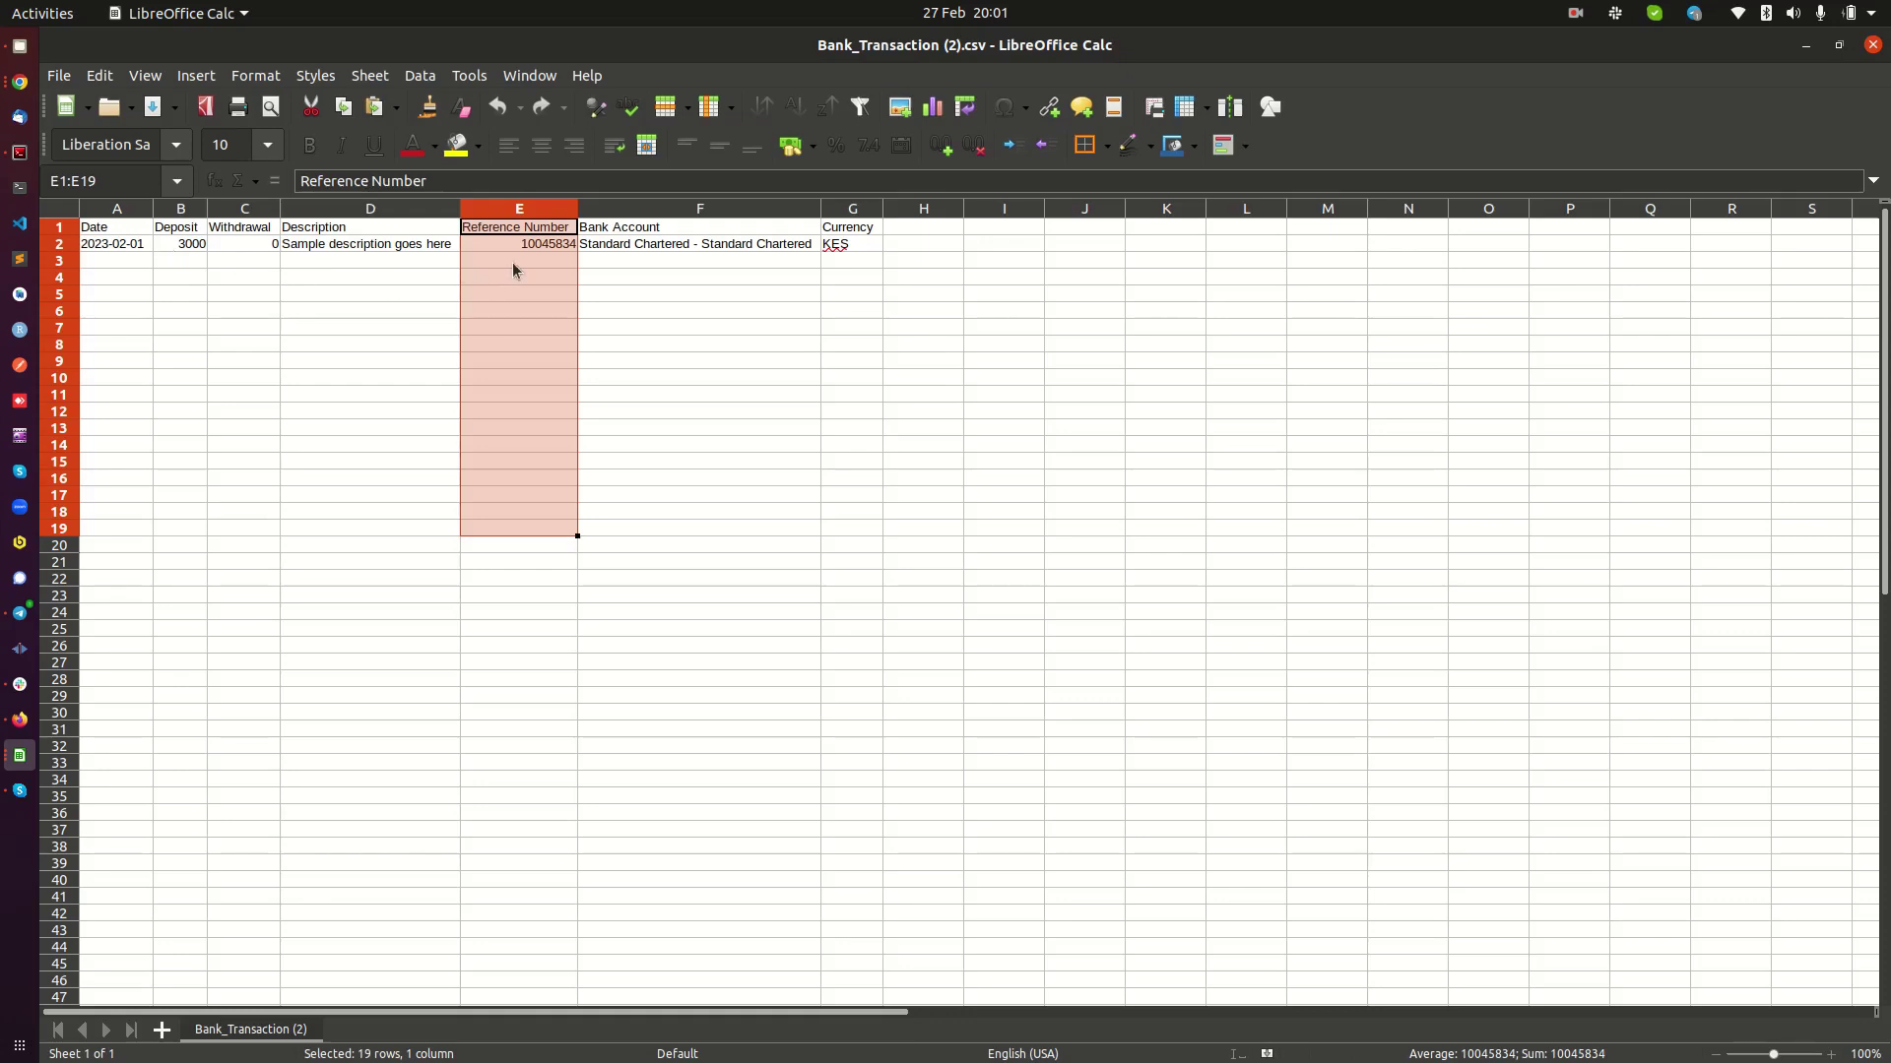
{"action": "left_click", "coordinate": [720, 248]}
{"action": "left_click", "coordinate": [658, 313]}
{"action": "left_click_drag", "start_coordinate": [676, 231], "coordinate": [731, 794]}
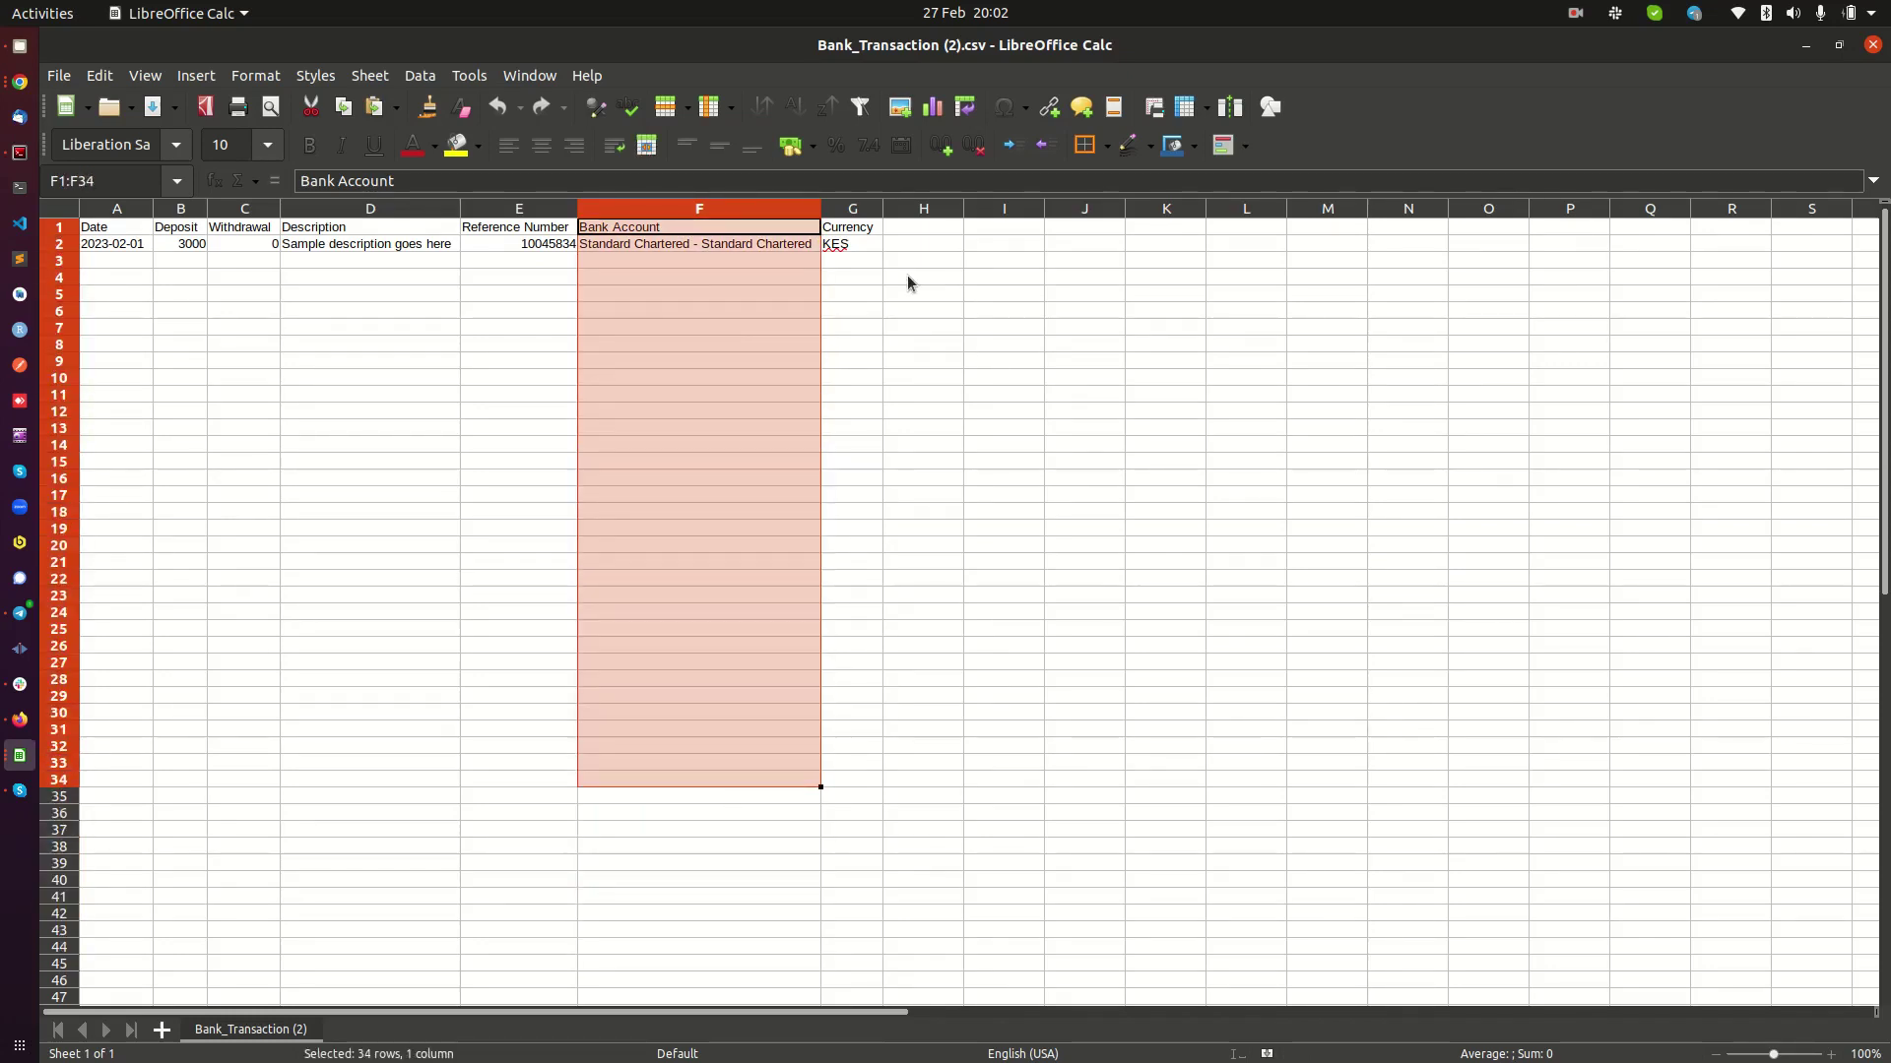
{"action": "left_click_drag", "start_coordinate": [858, 230], "coordinate": [876, 556]}
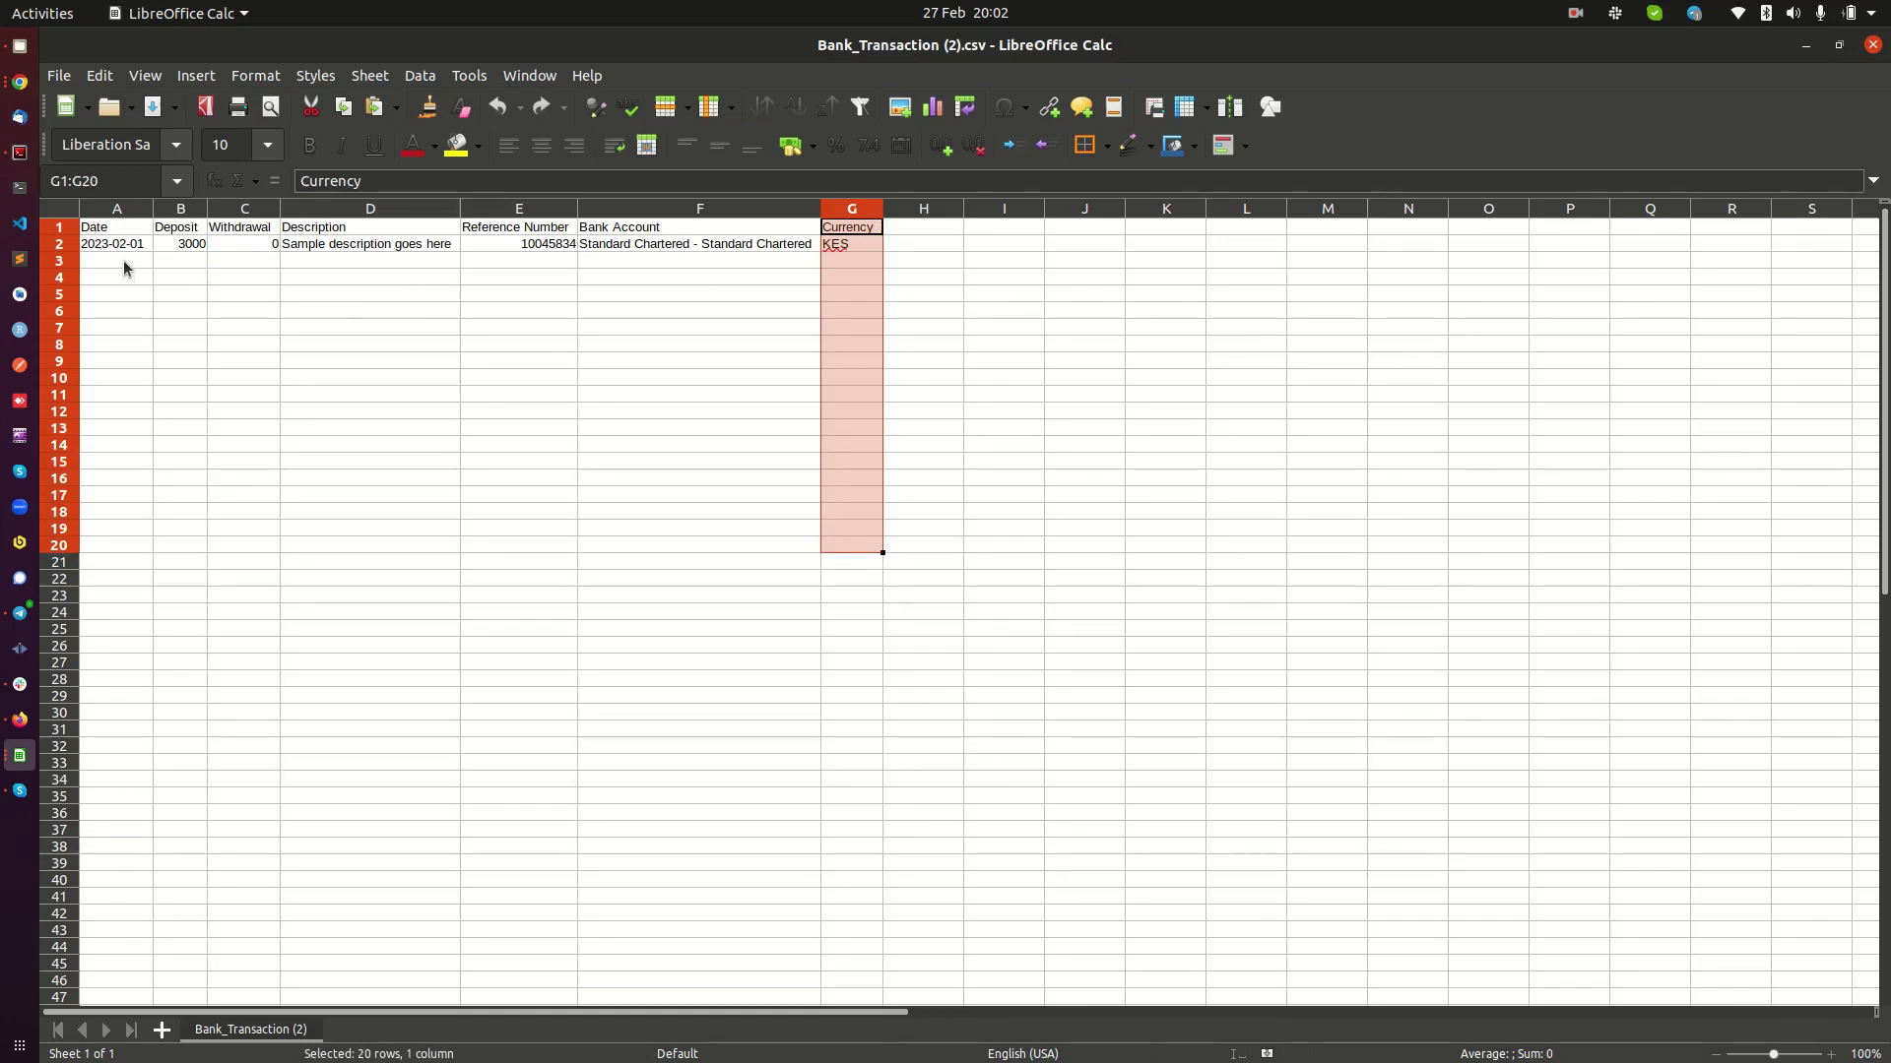
{"action": "left_click_drag", "start_coordinate": [118, 229], "coordinate": [854, 563]}
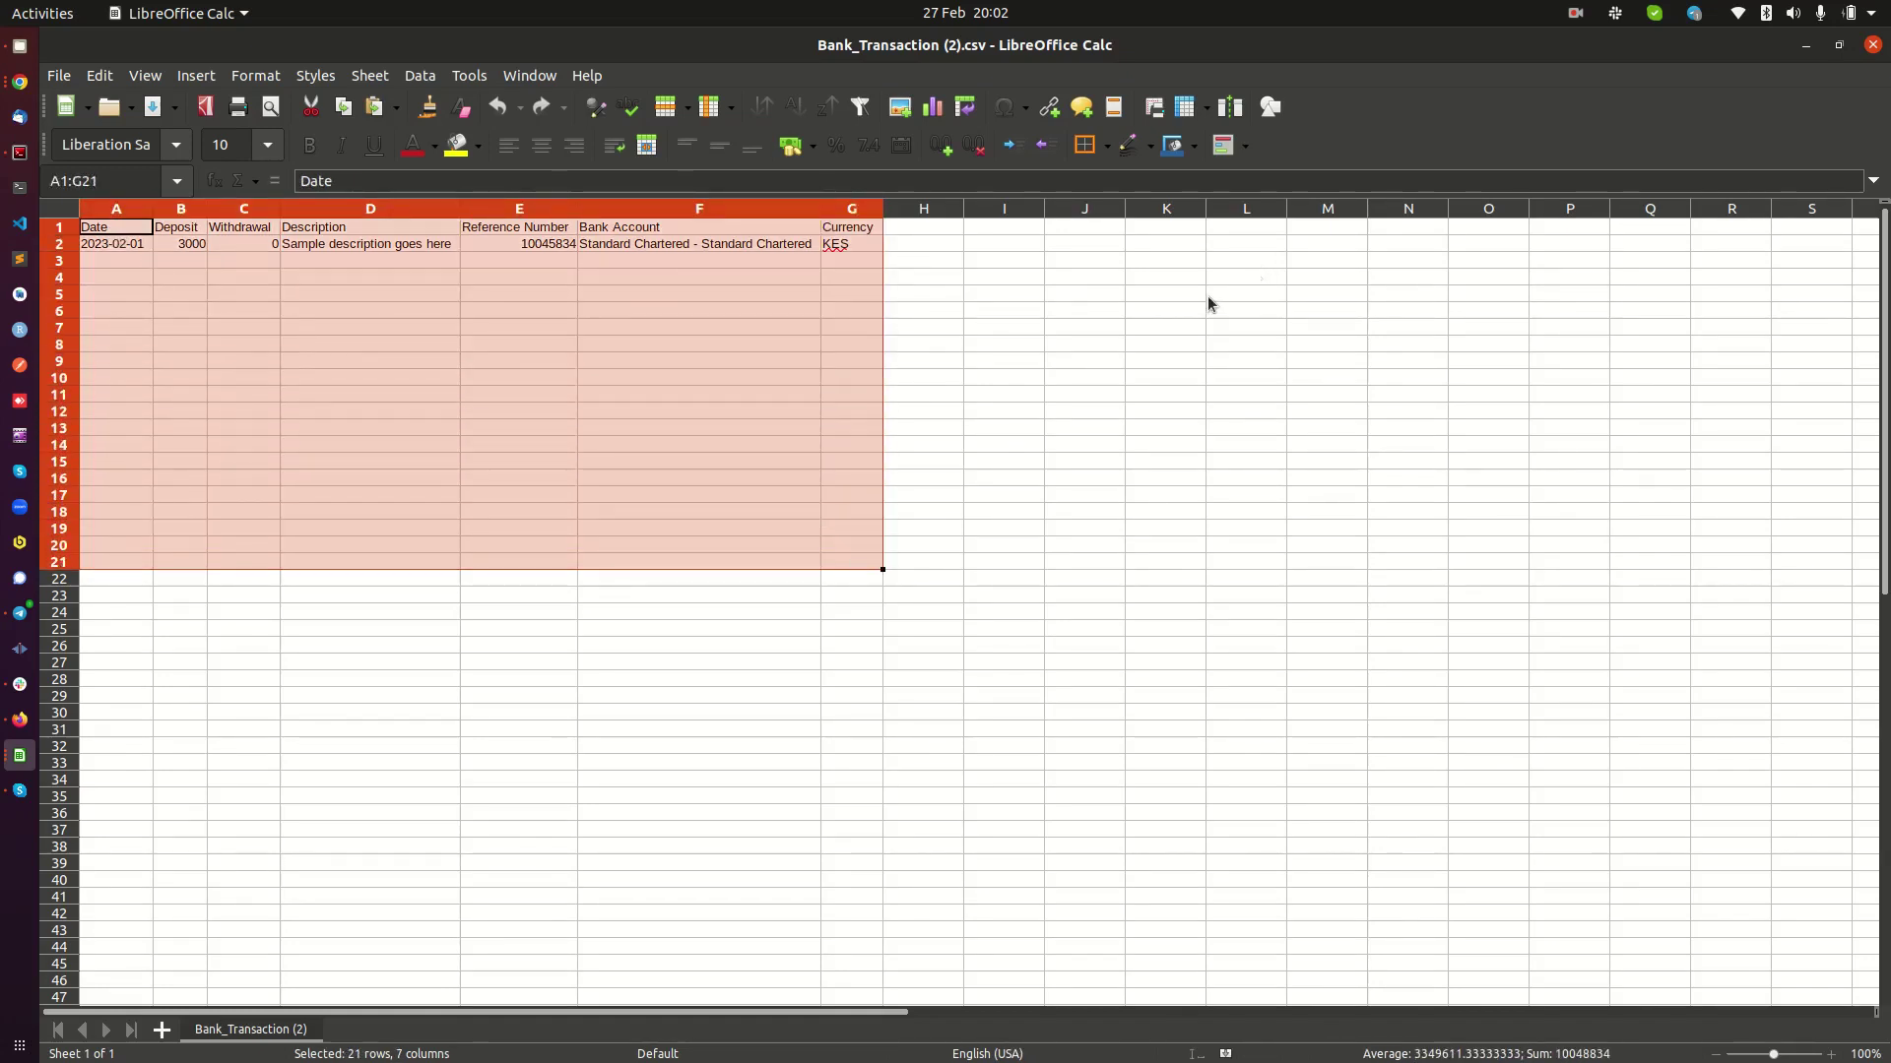
{"action": "left_click", "coordinate": [295, 328]}
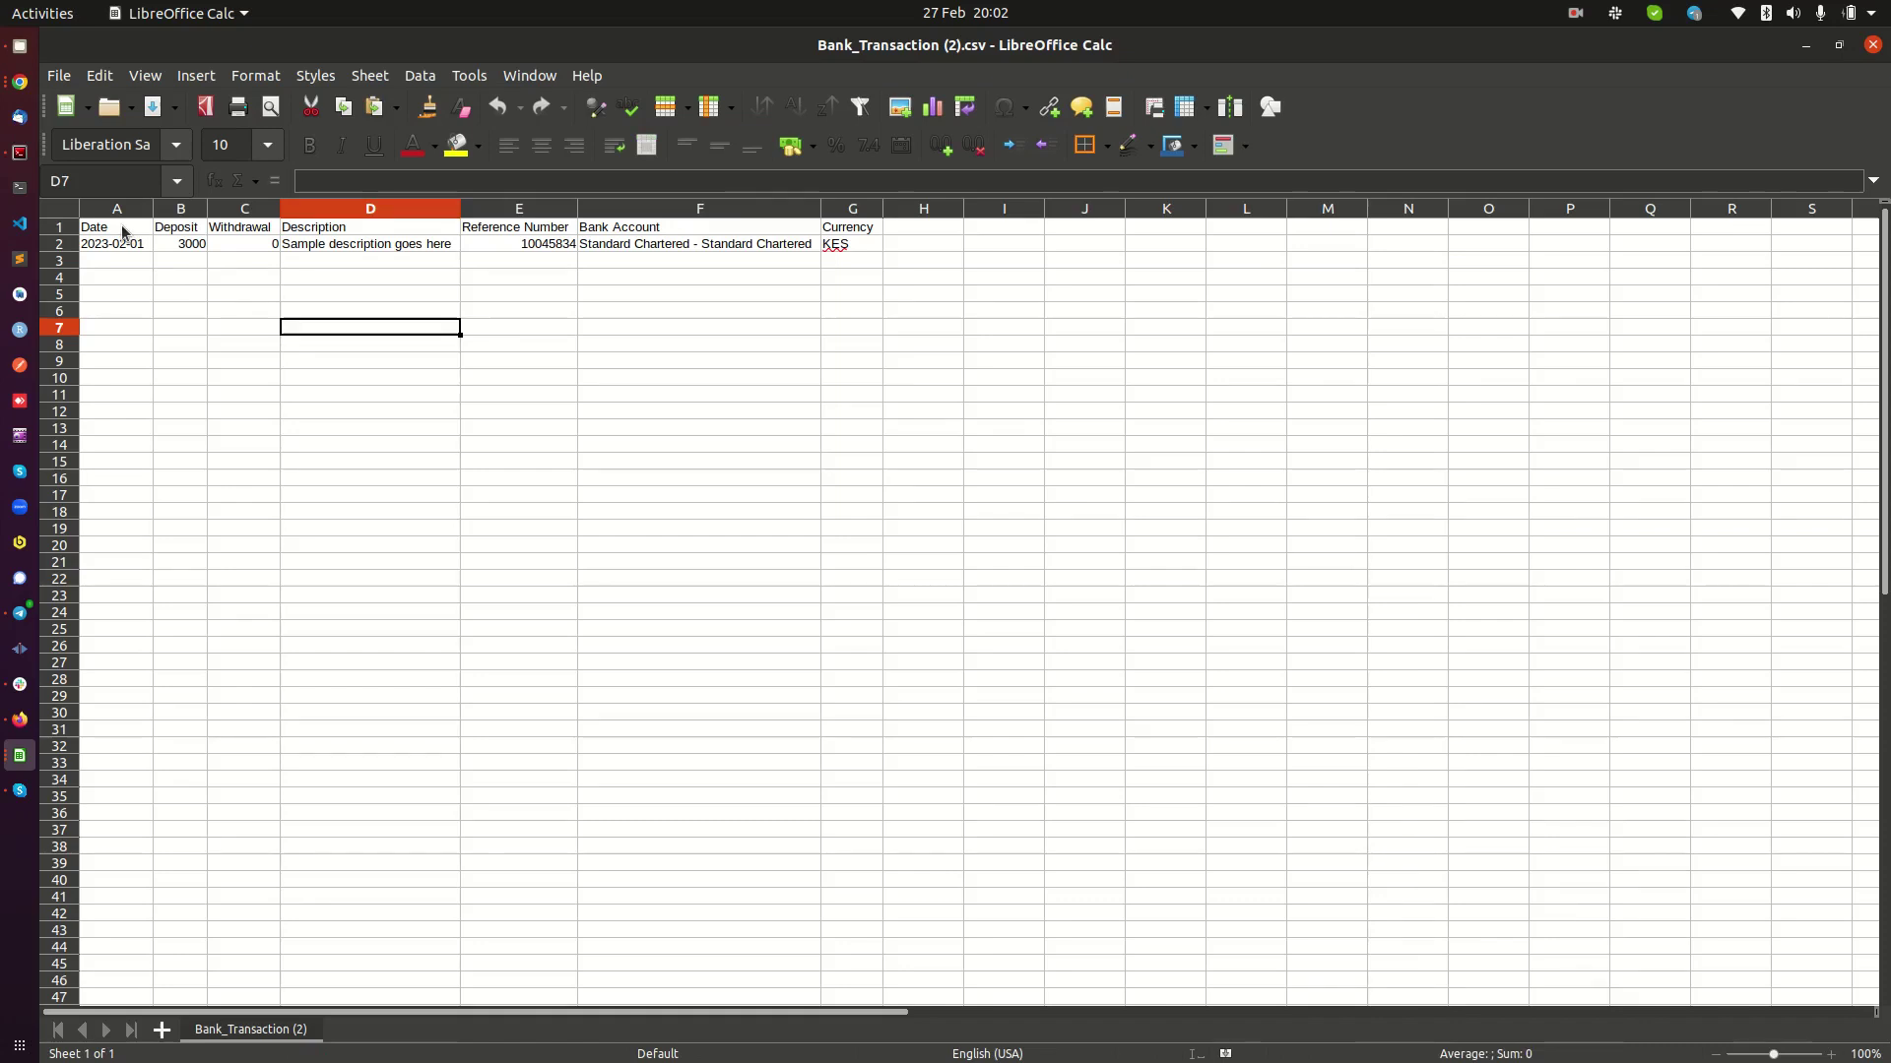
{"action": "left_click_drag", "start_coordinate": [119, 228], "coordinate": [870, 235]}
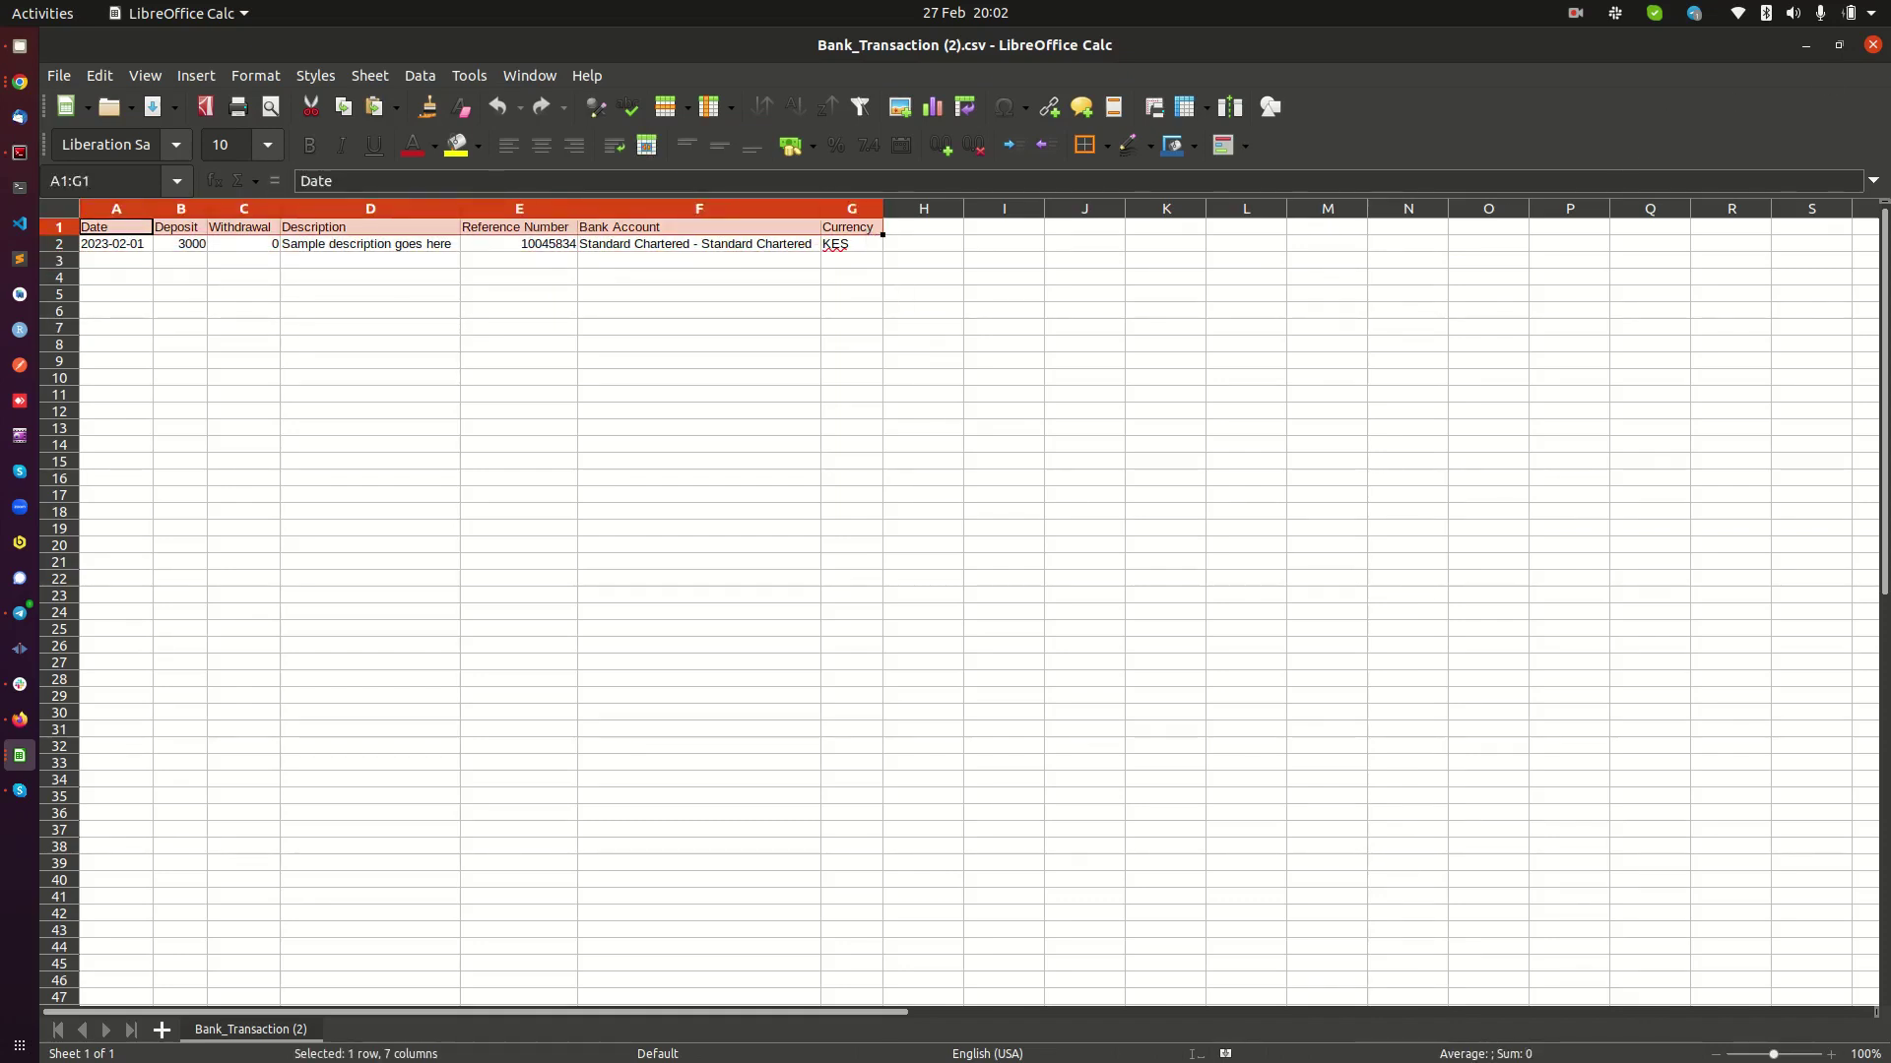
{"action": "left_click", "coordinate": [1874, 54]}
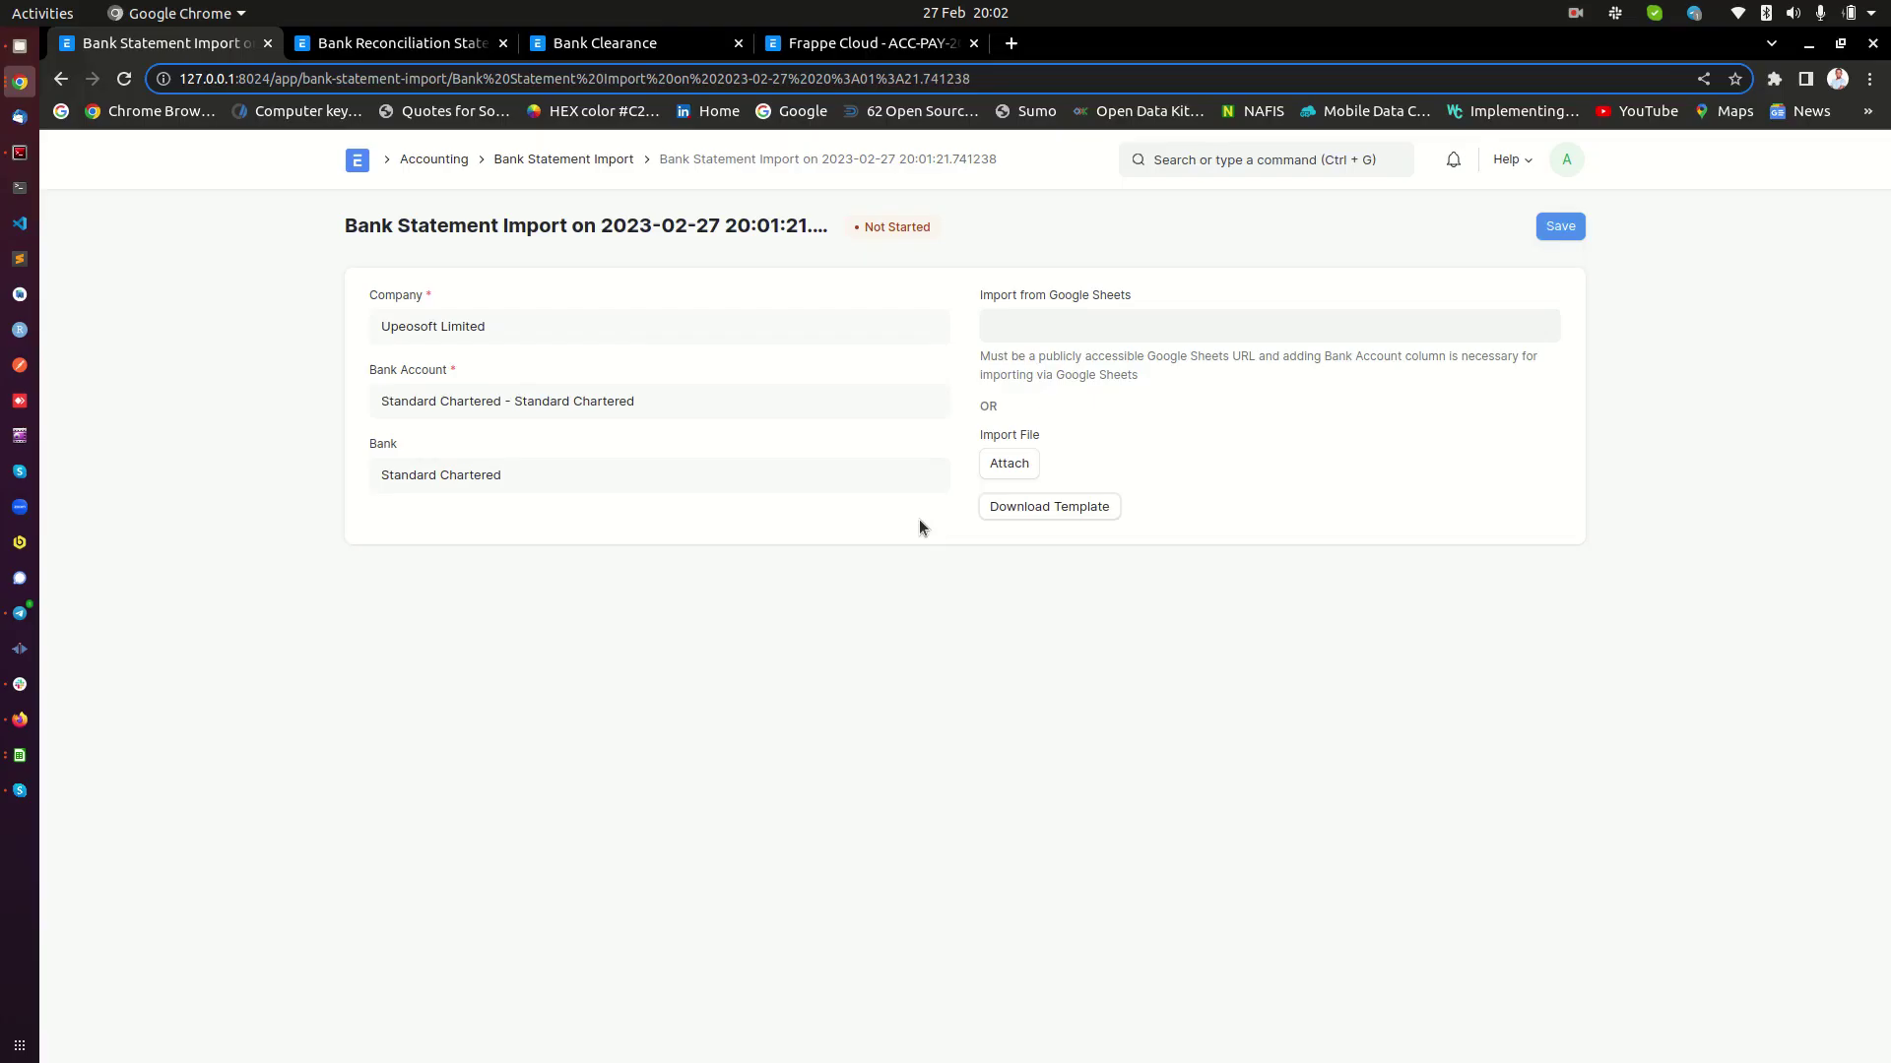
Attach and upload Bank Statement.csv from the Desktop to the import
{"action": "left_click", "coordinate": [1005, 465]}
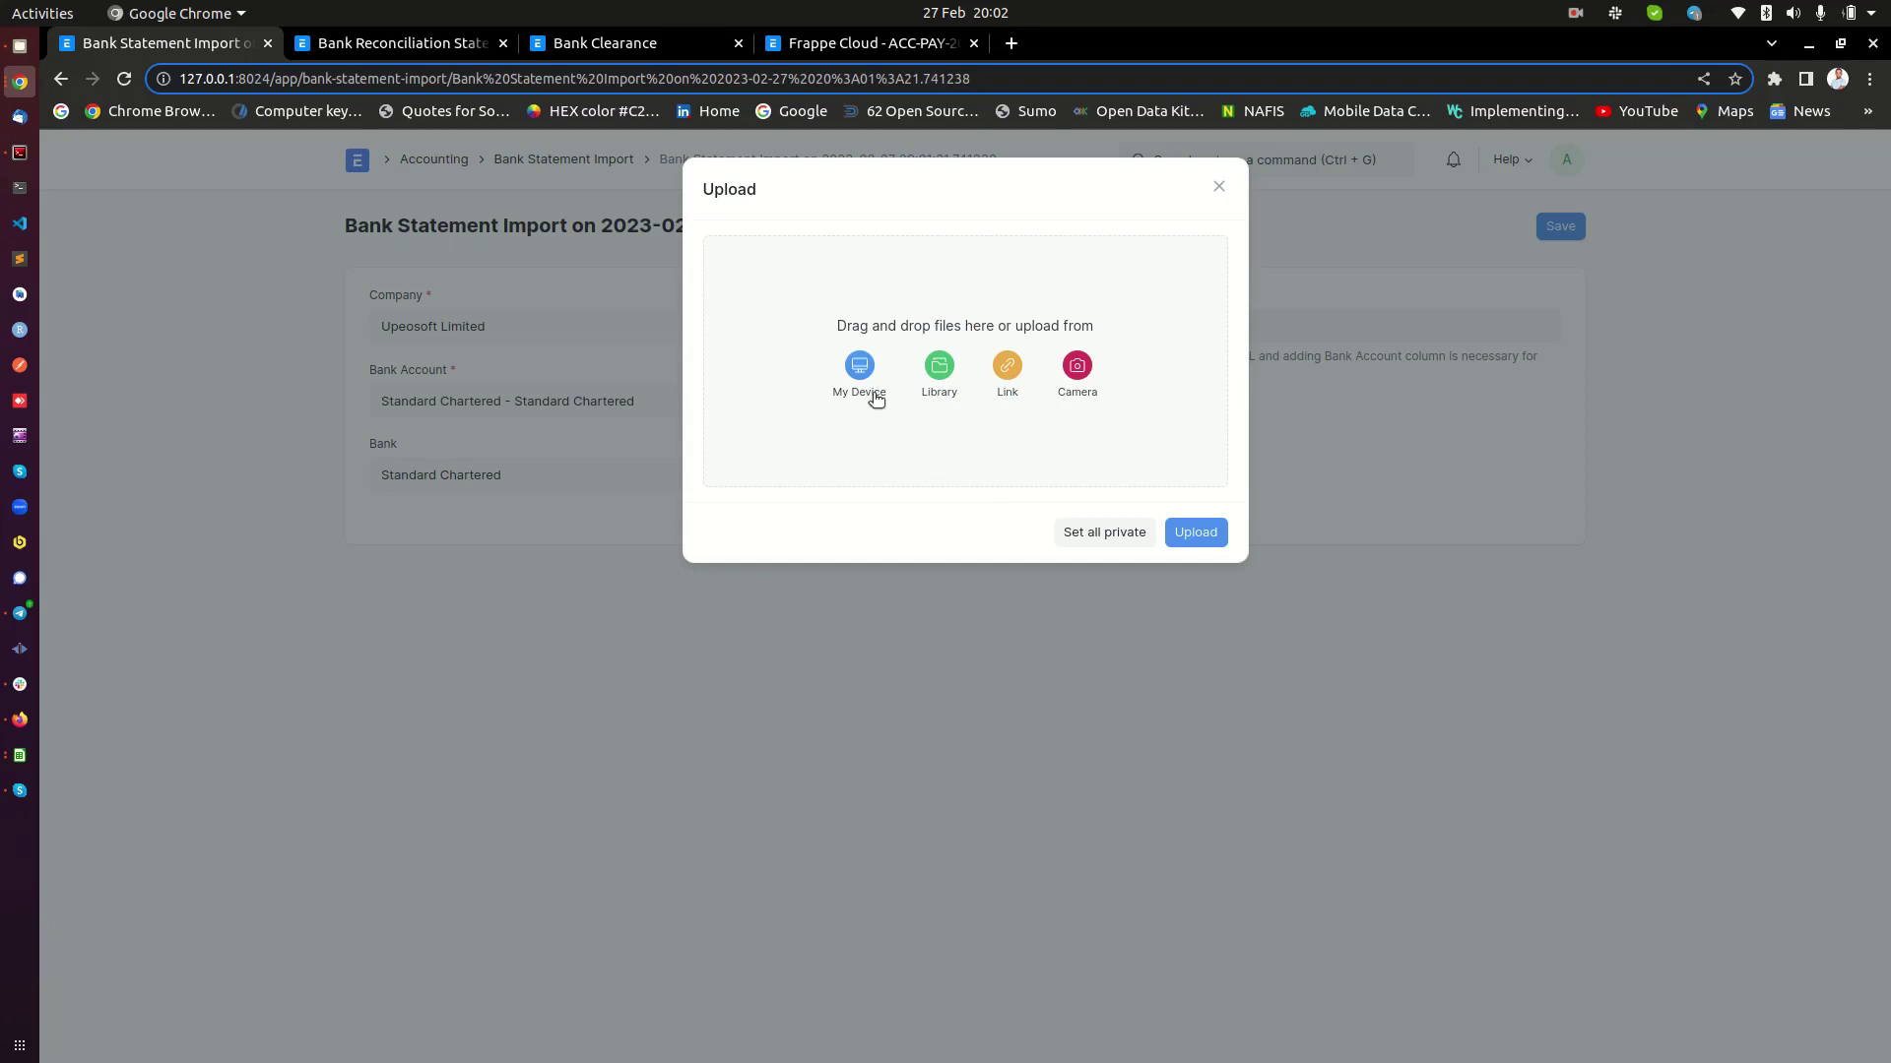
{"action": "left_click", "coordinate": [874, 397]}
{"action": "left_click", "coordinate": [635, 459]}
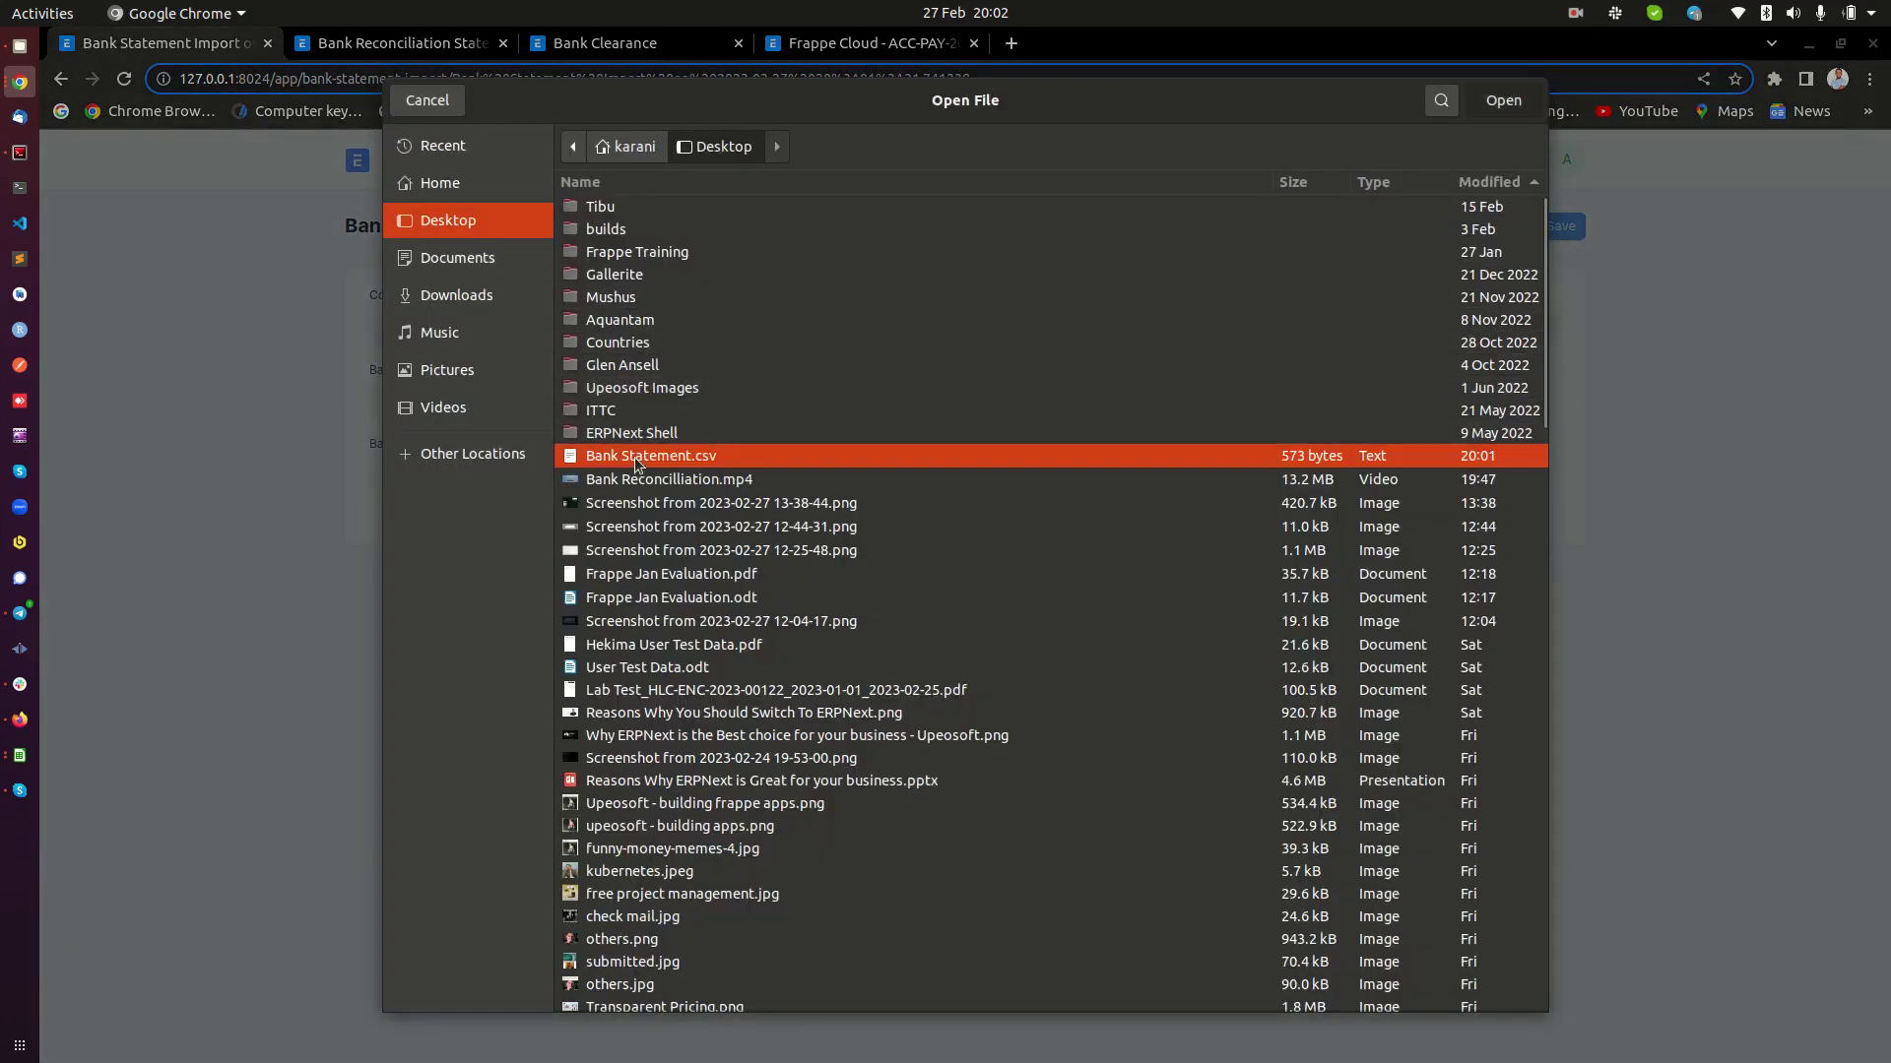
{"action": "double_click", "coordinate": [635, 459]}
{"action": "left_click", "coordinate": [1212, 356]}
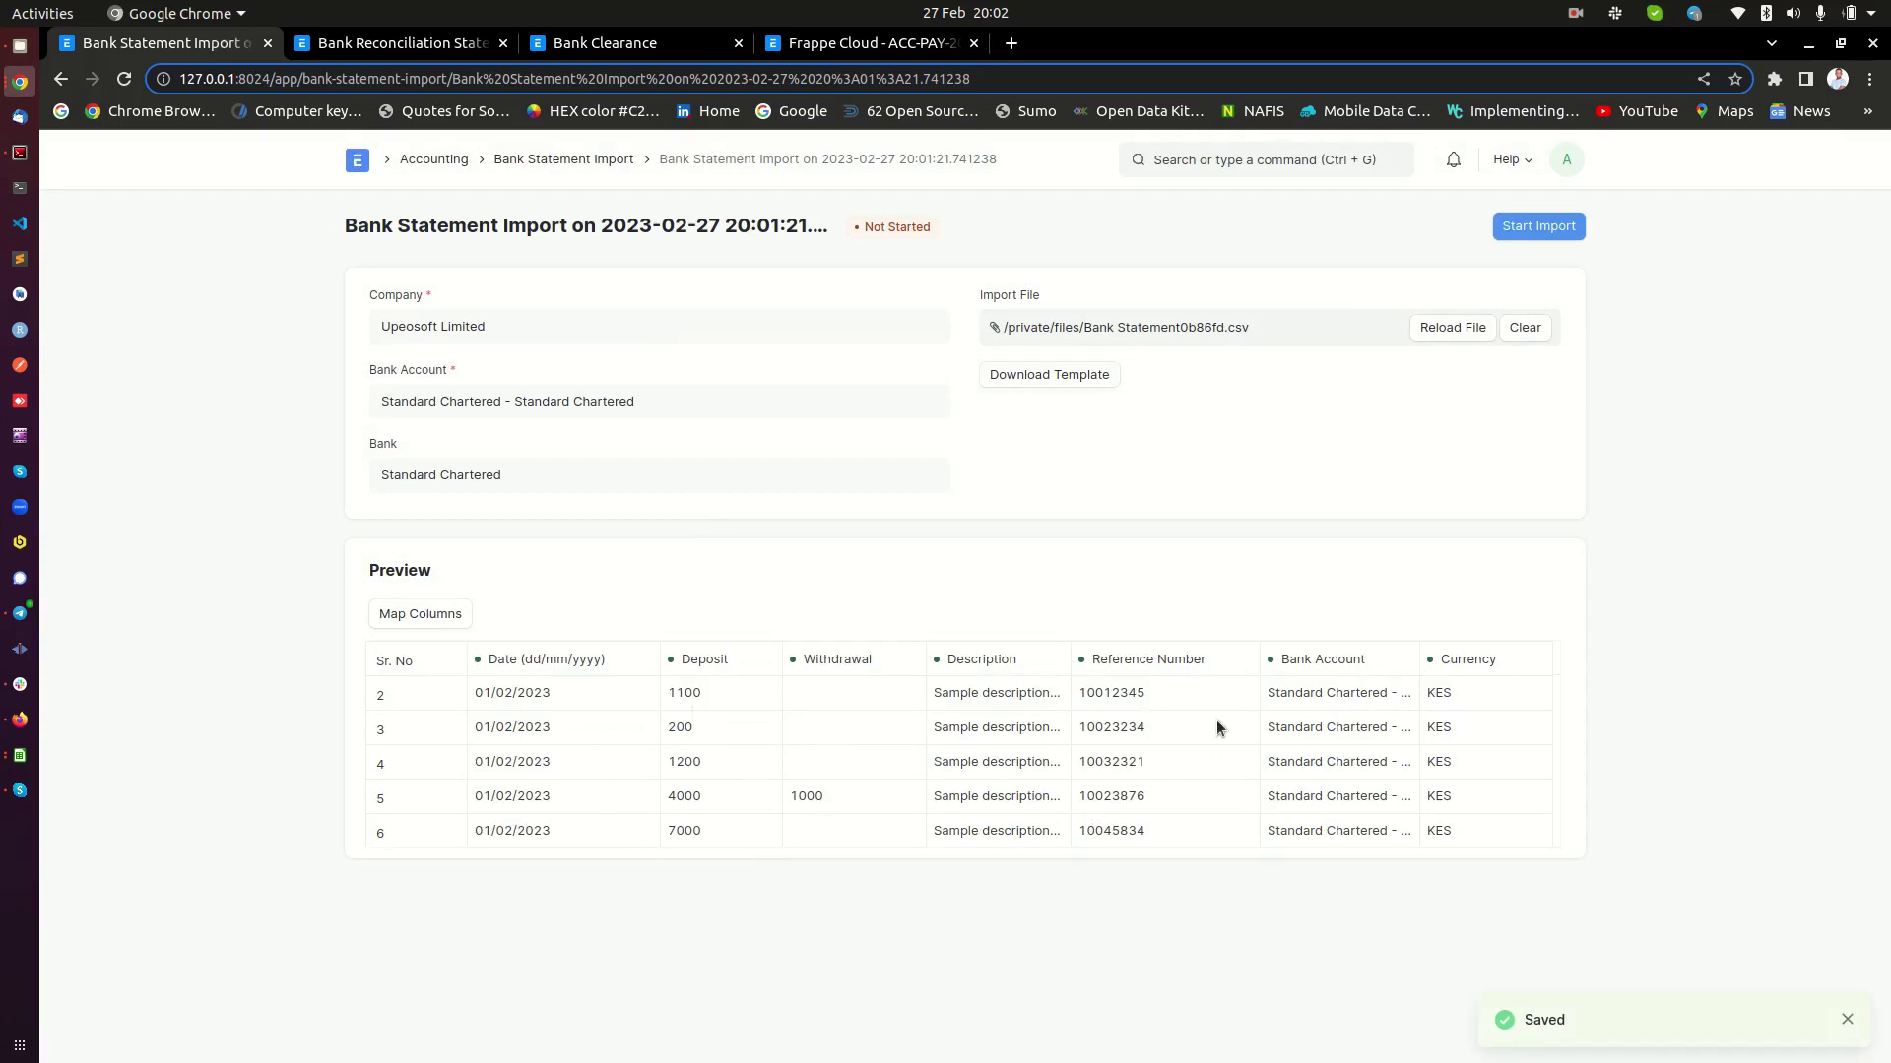
Compare the import preview against the header and transaction rows in the Calc spreadsheet
{"action": "left_click", "coordinate": [35, 753]}
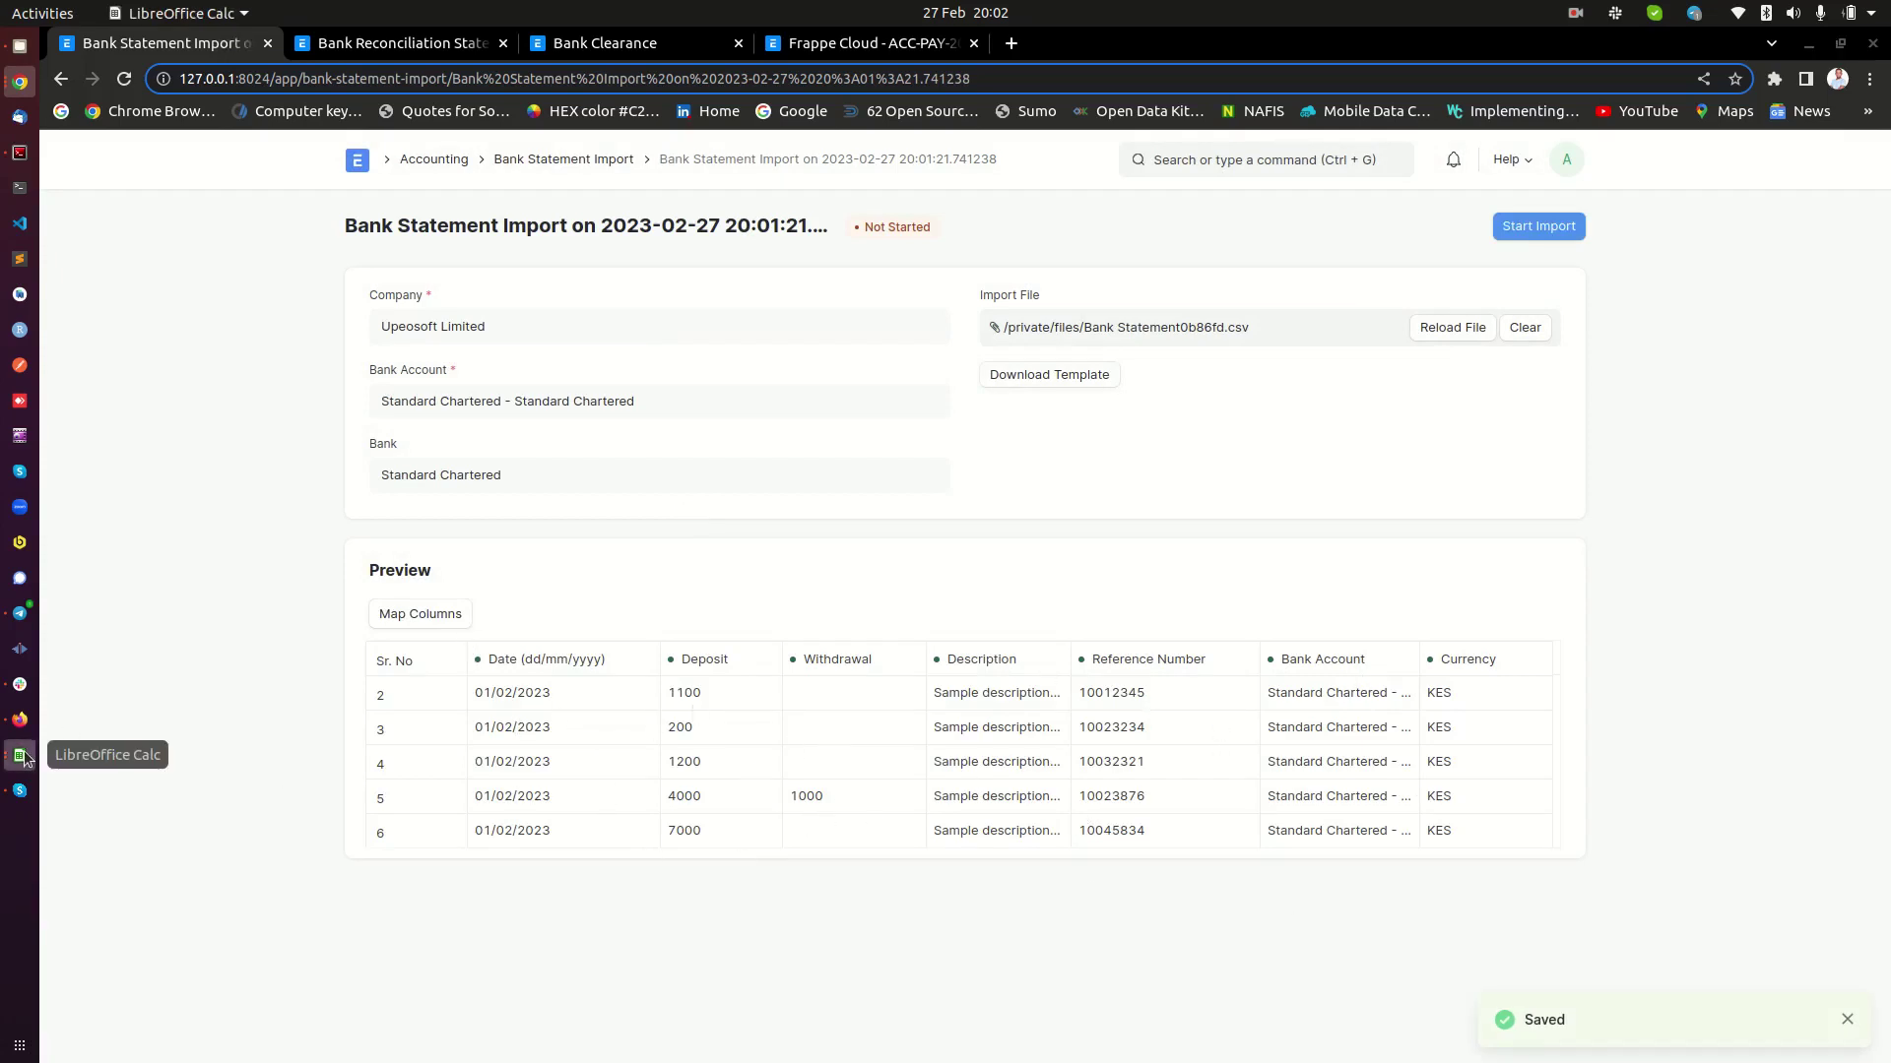
{"action": "left_click", "coordinate": [142, 837]}
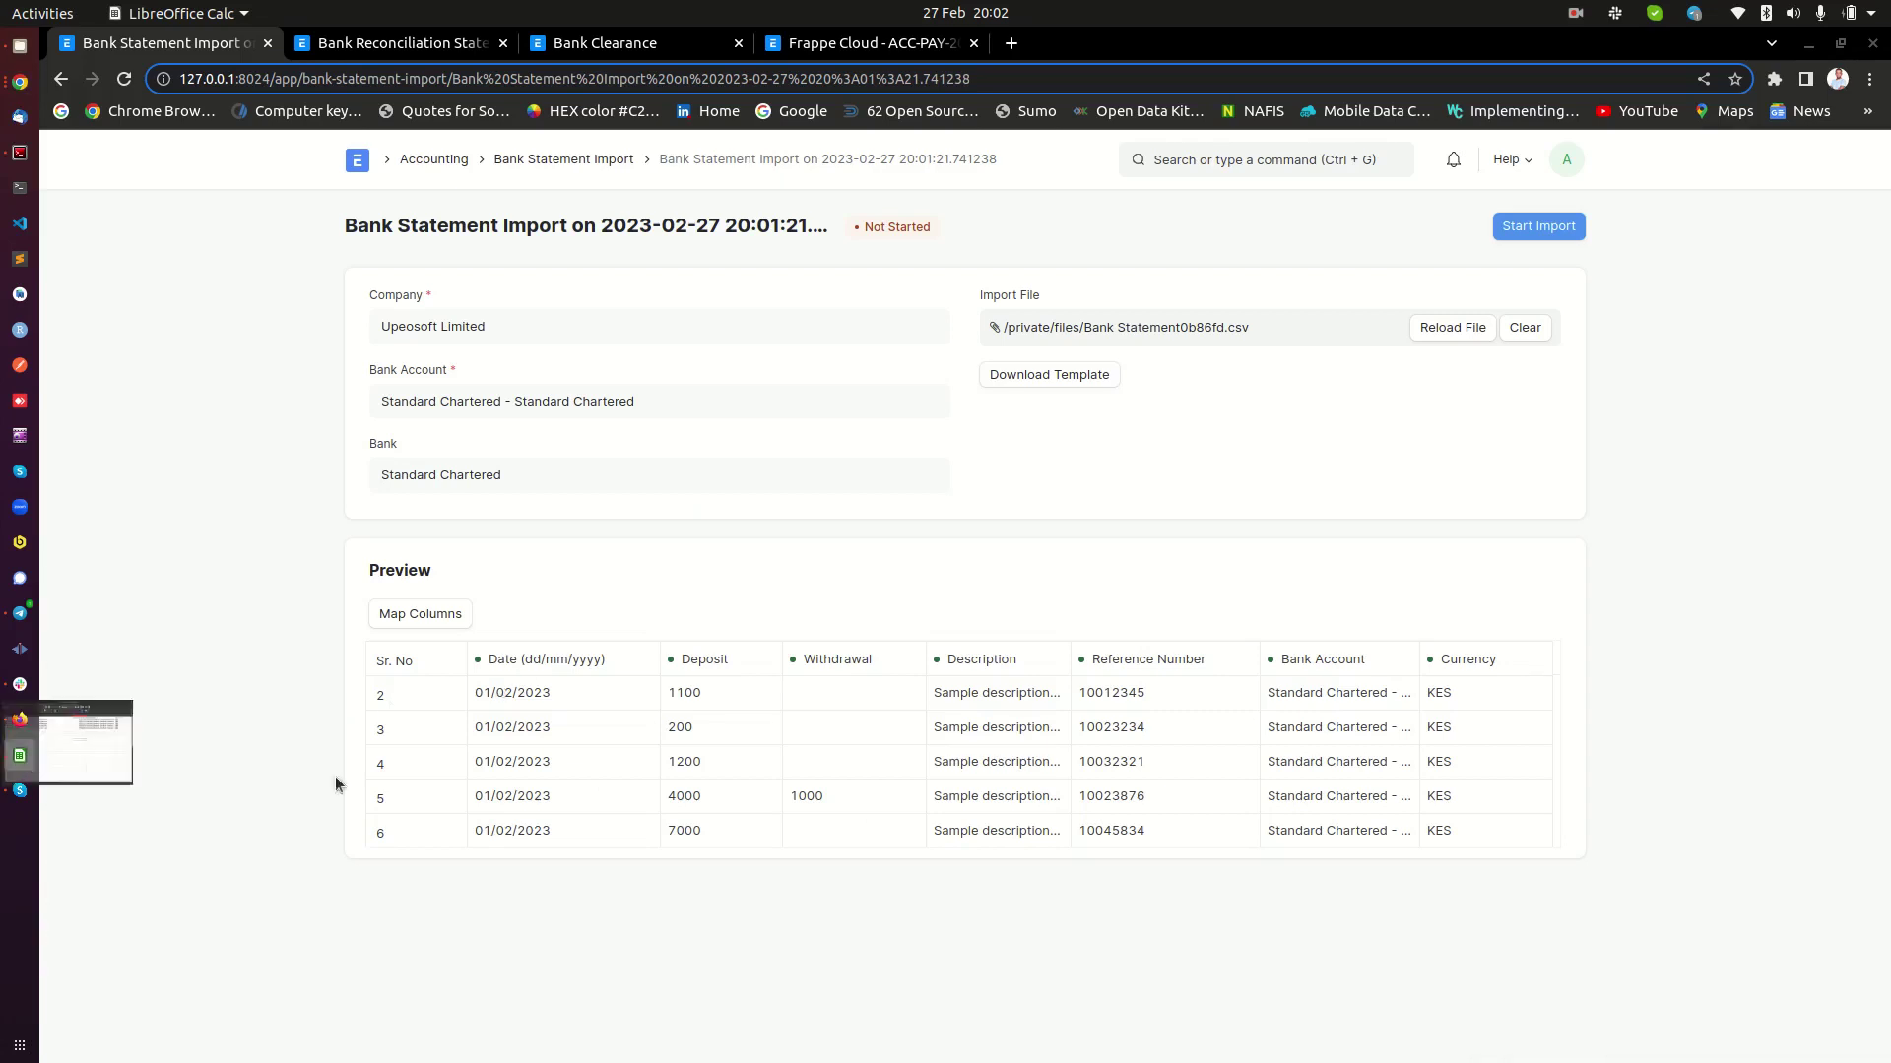
{"action": "left_click", "coordinate": [595, 465]}
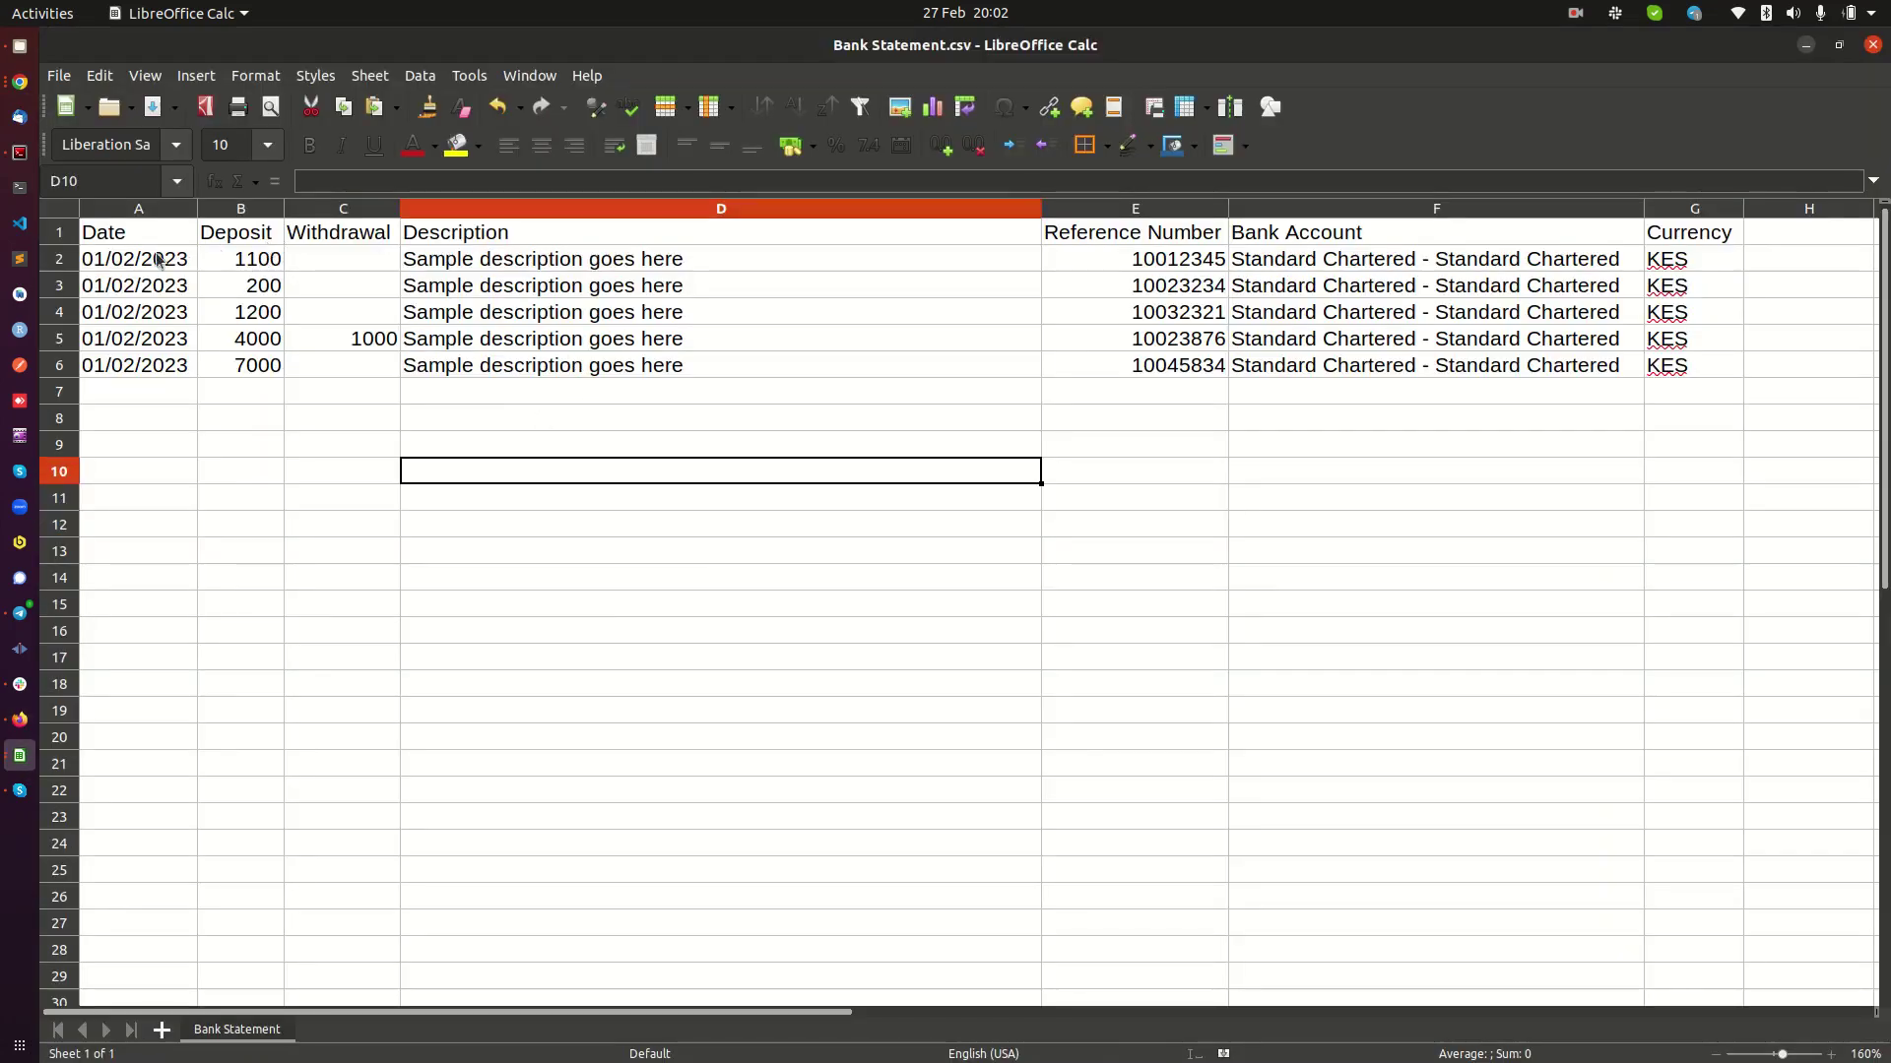
{"action": "left_click_drag", "start_coordinate": [157, 259], "coordinate": [1467, 820]}
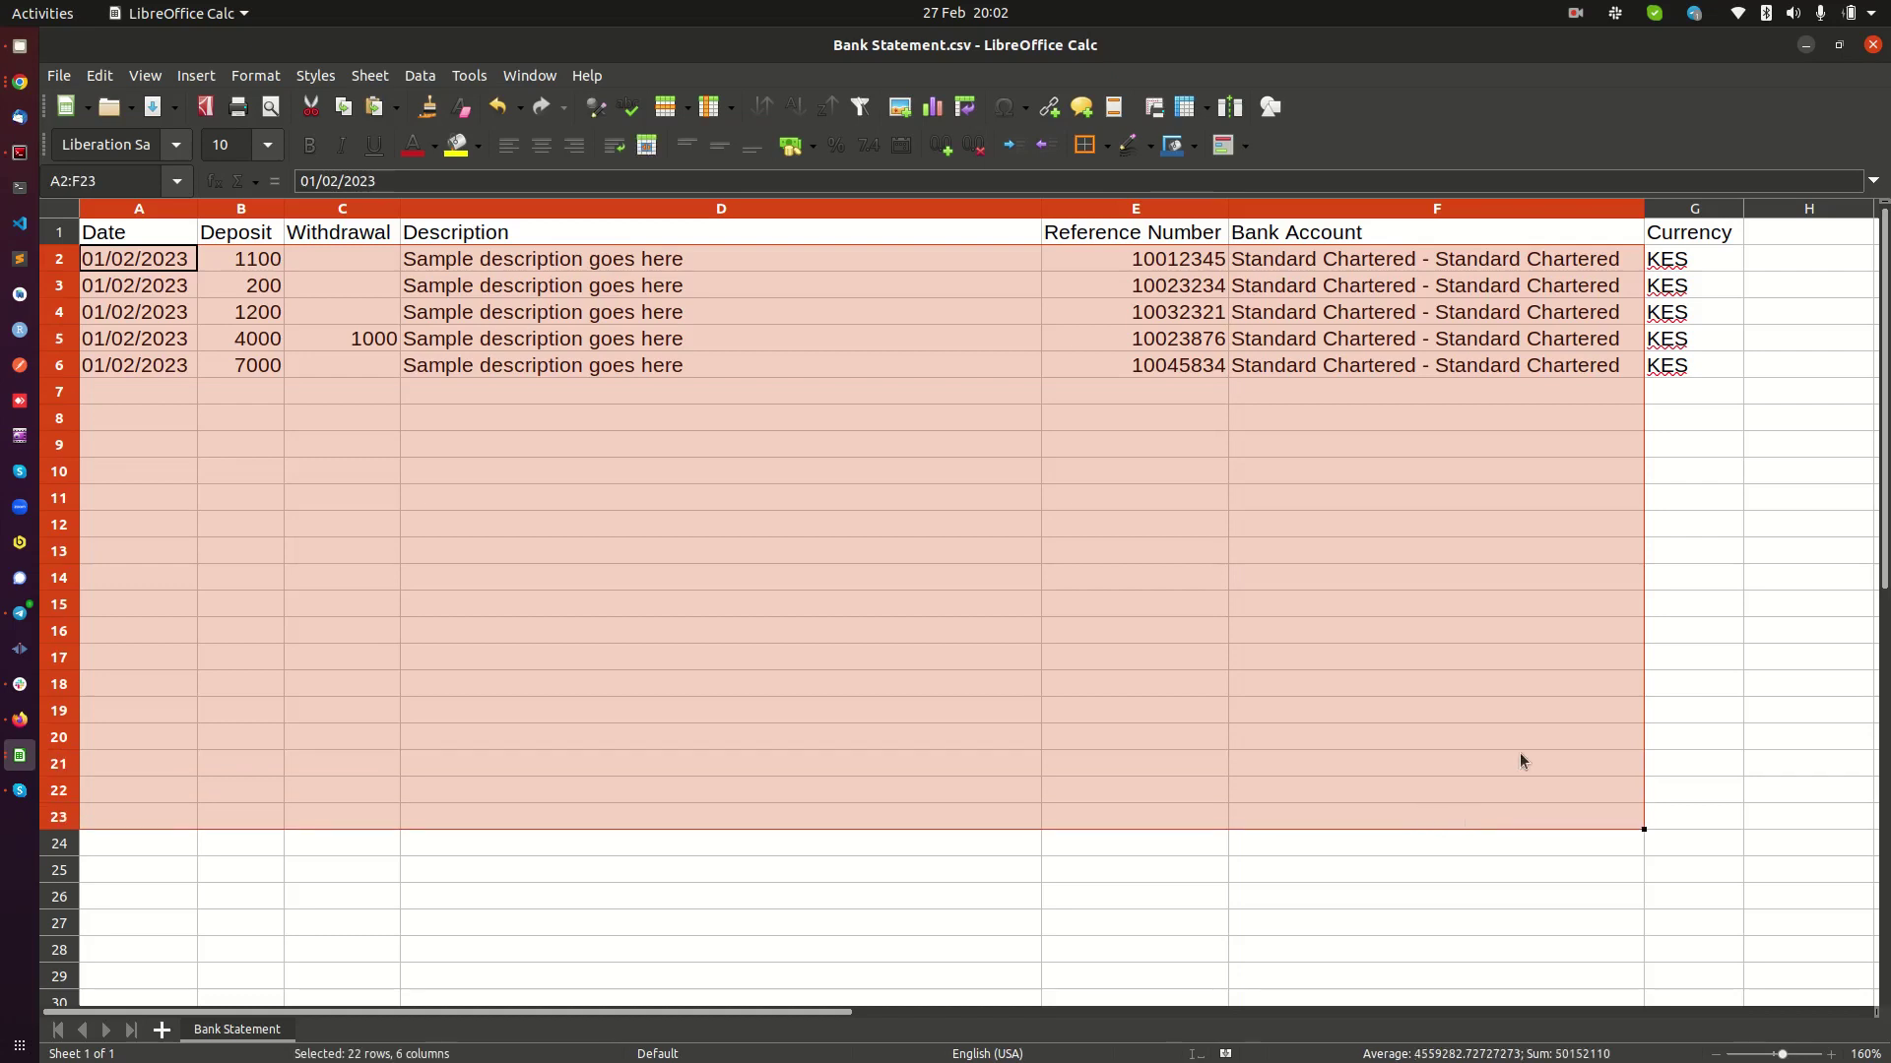
{"action": "key", "text": "alt+Tab"}
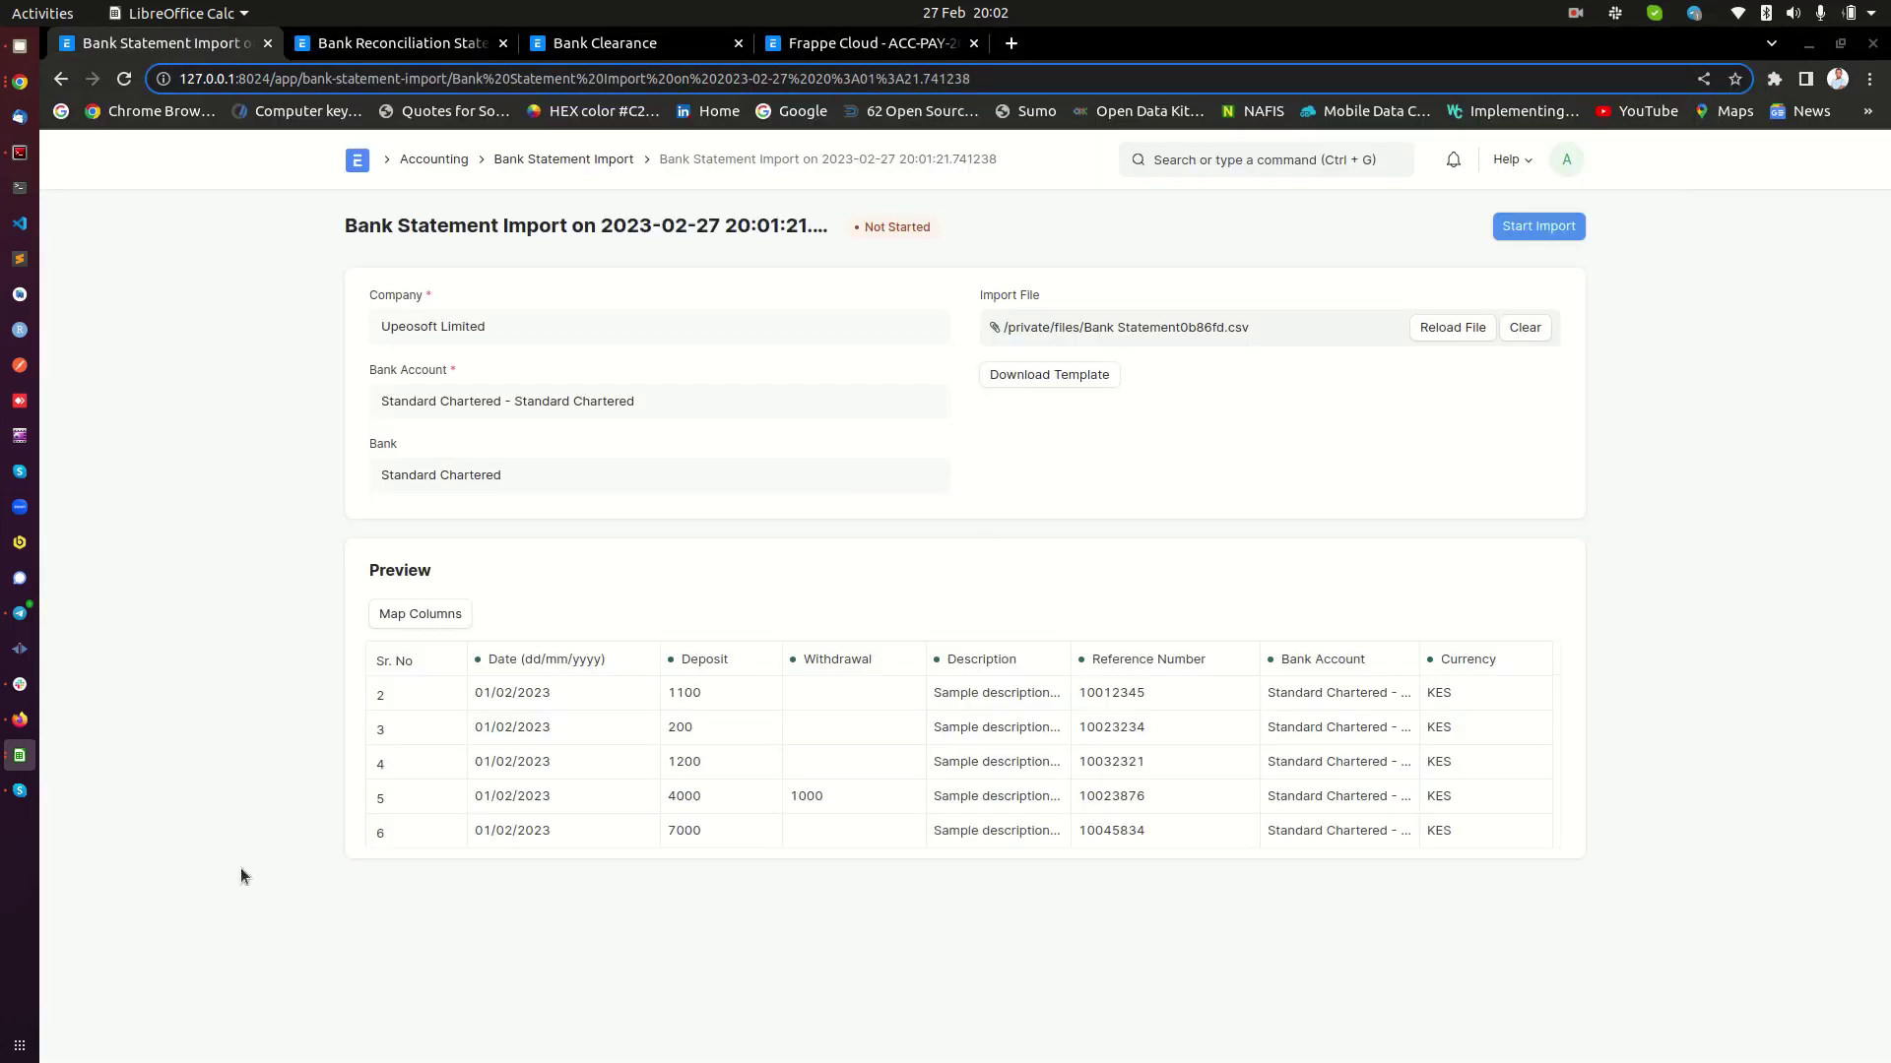
{"action": "left_click", "coordinate": [20, 759]}
{"action": "left_click", "coordinate": [142, 783]}
{"action": "left_click", "coordinate": [677, 500]}
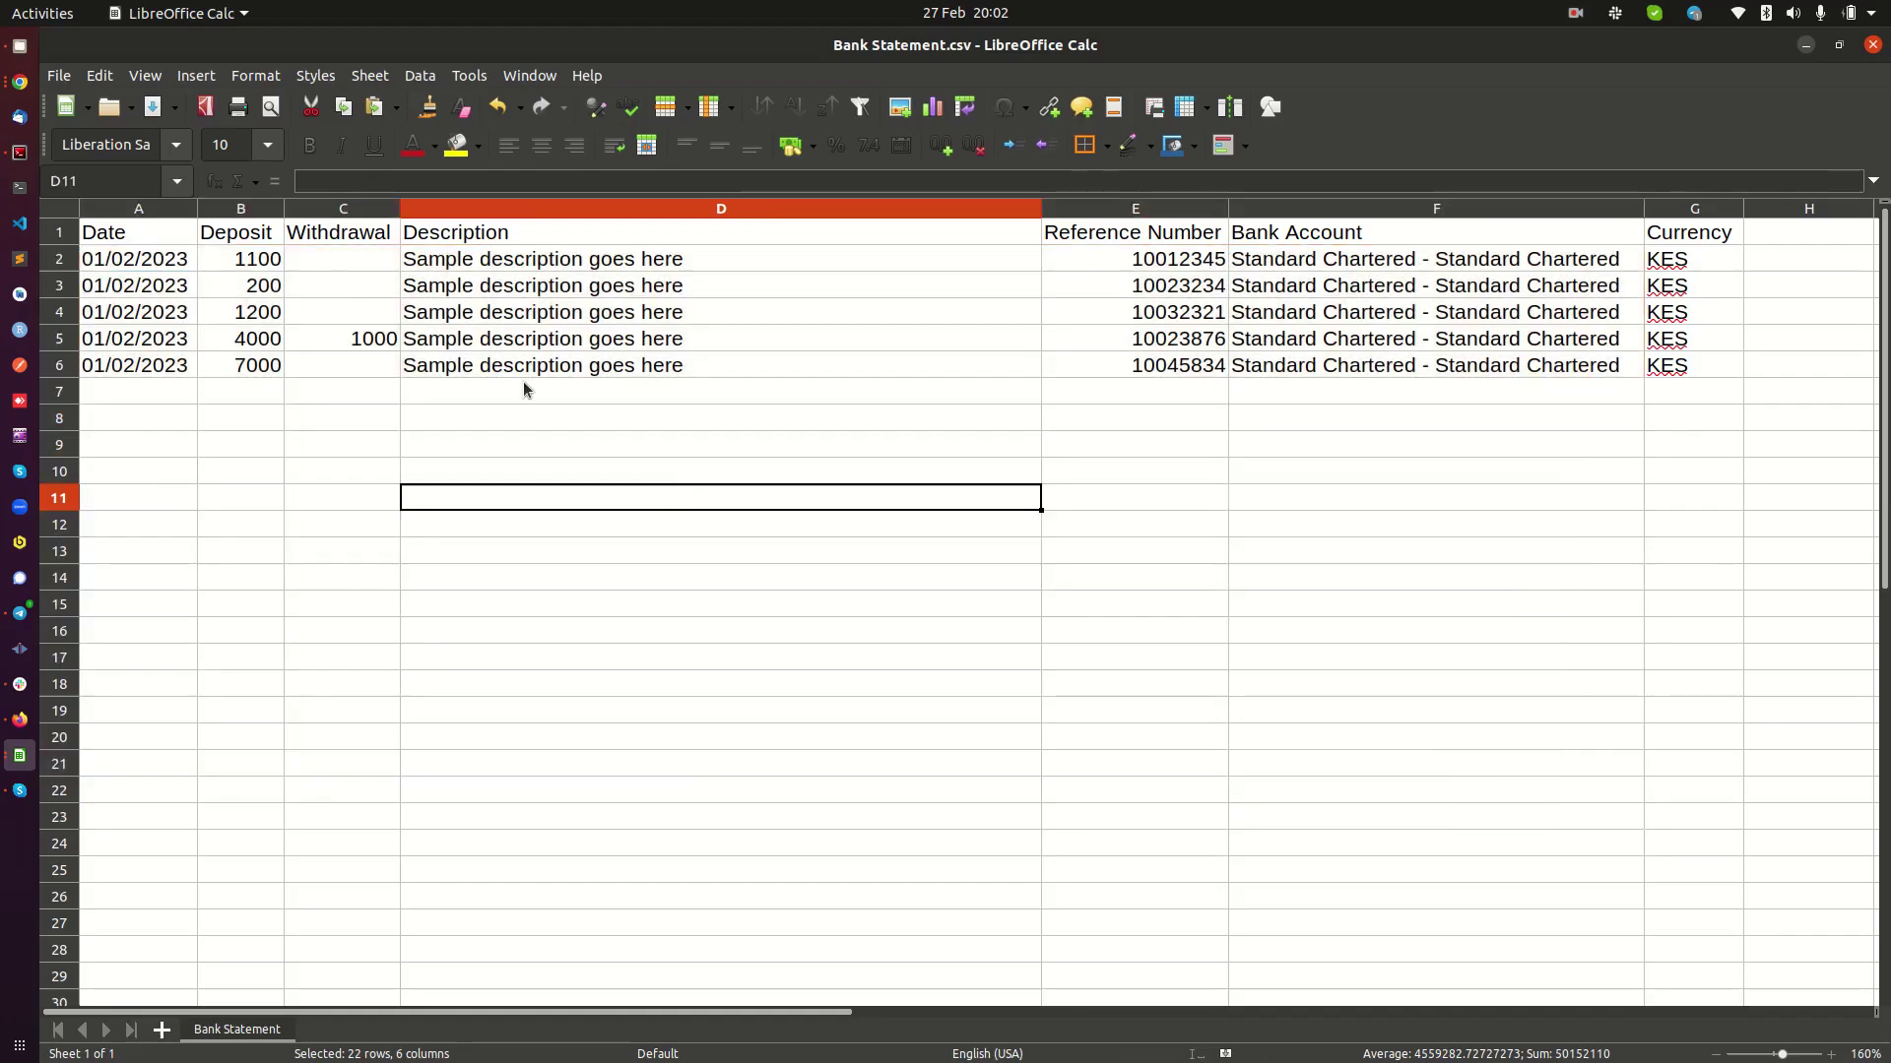
{"action": "left_click_drag", "start_coordinate": [131, 242], "coordinate": [1713, 258]}
{"action": "left_click", "coordinate": [1805, 44]}
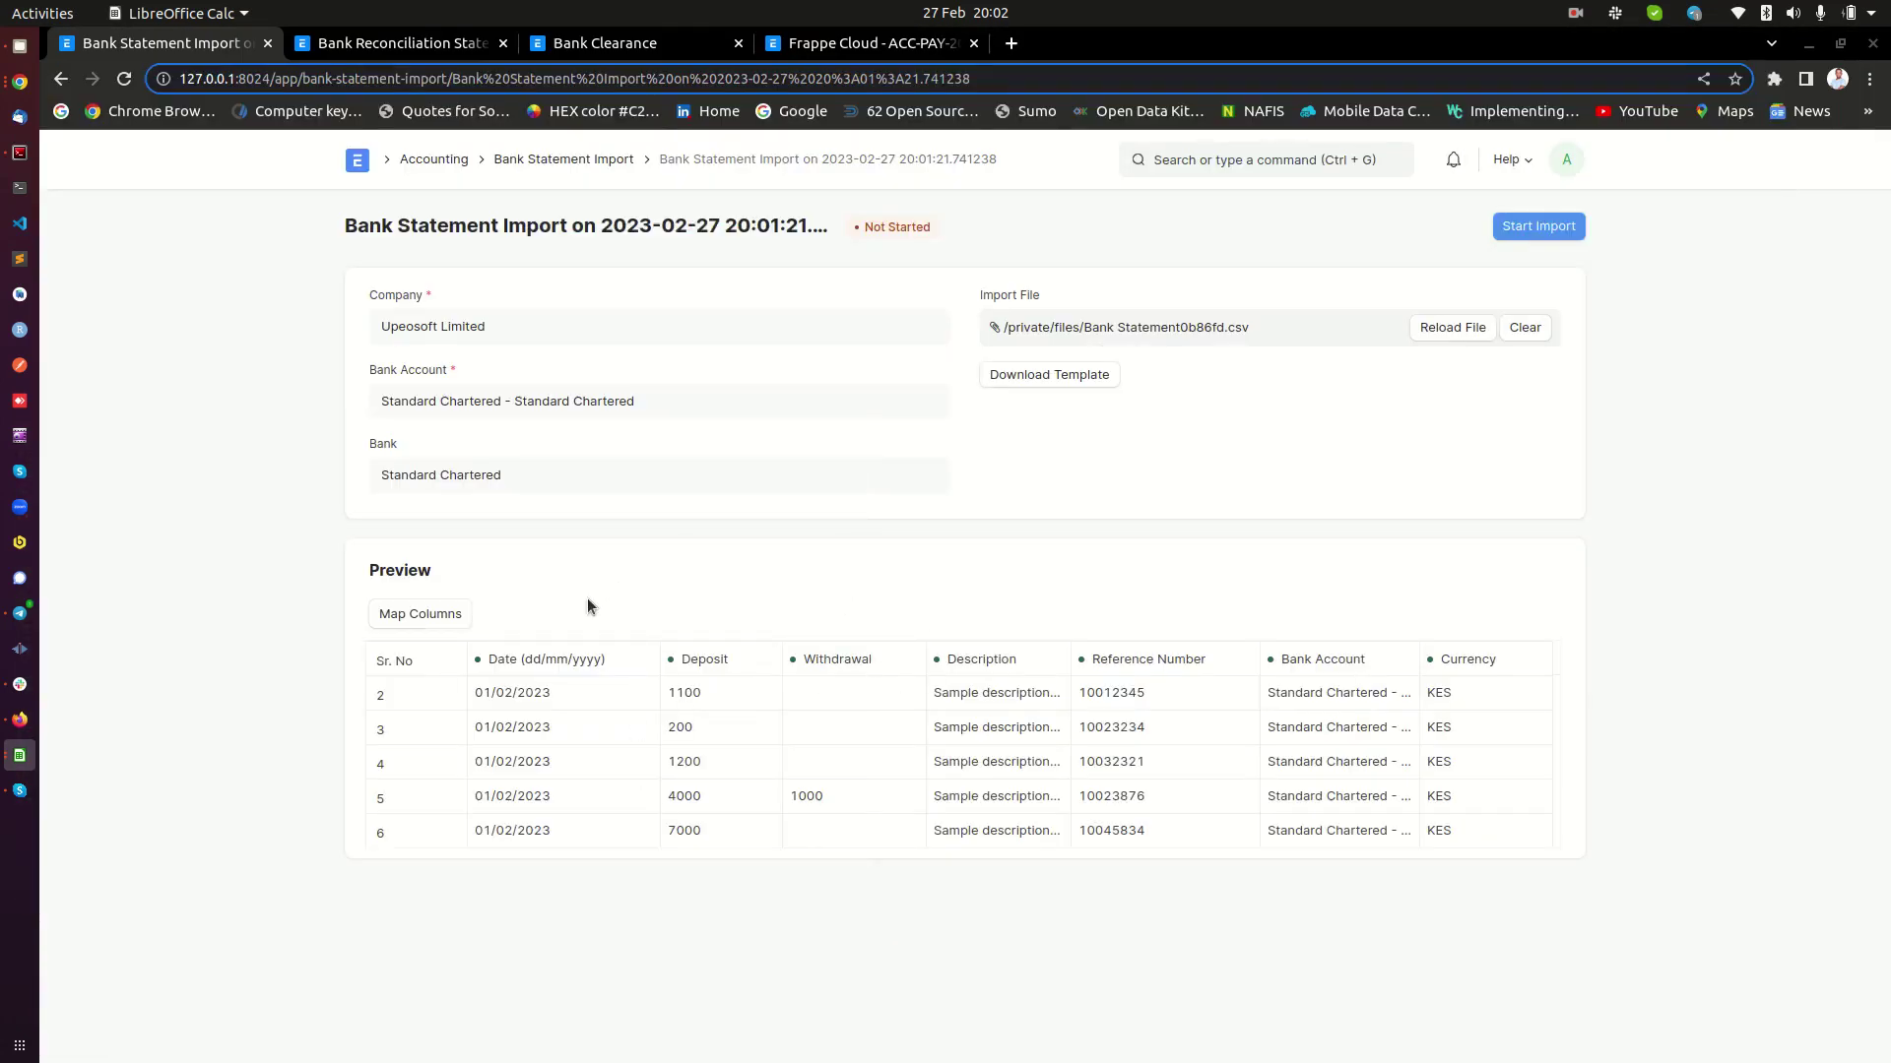
Confirm the column mapping and start the bank statement import
{"action": "left_click", "coordinate": [443, 618]}
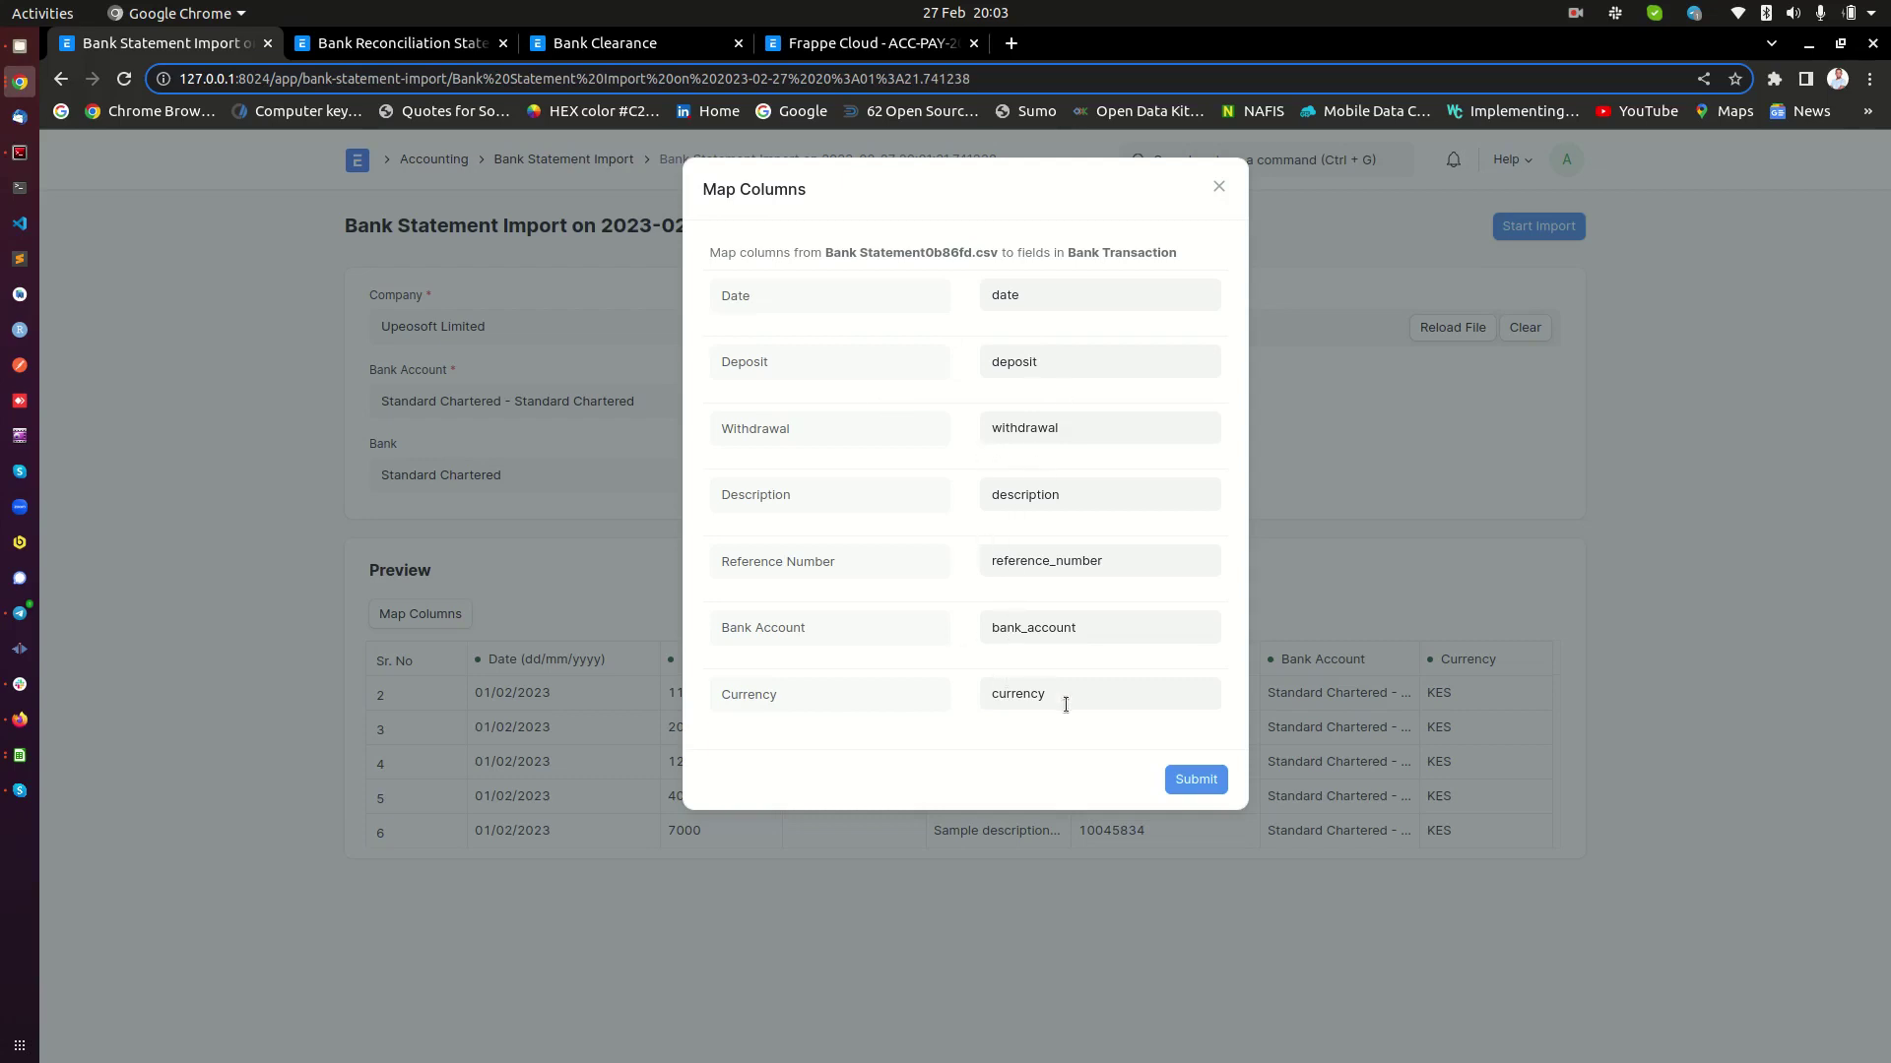
{"action": "left_click", "coordinate": [1193, 780]}
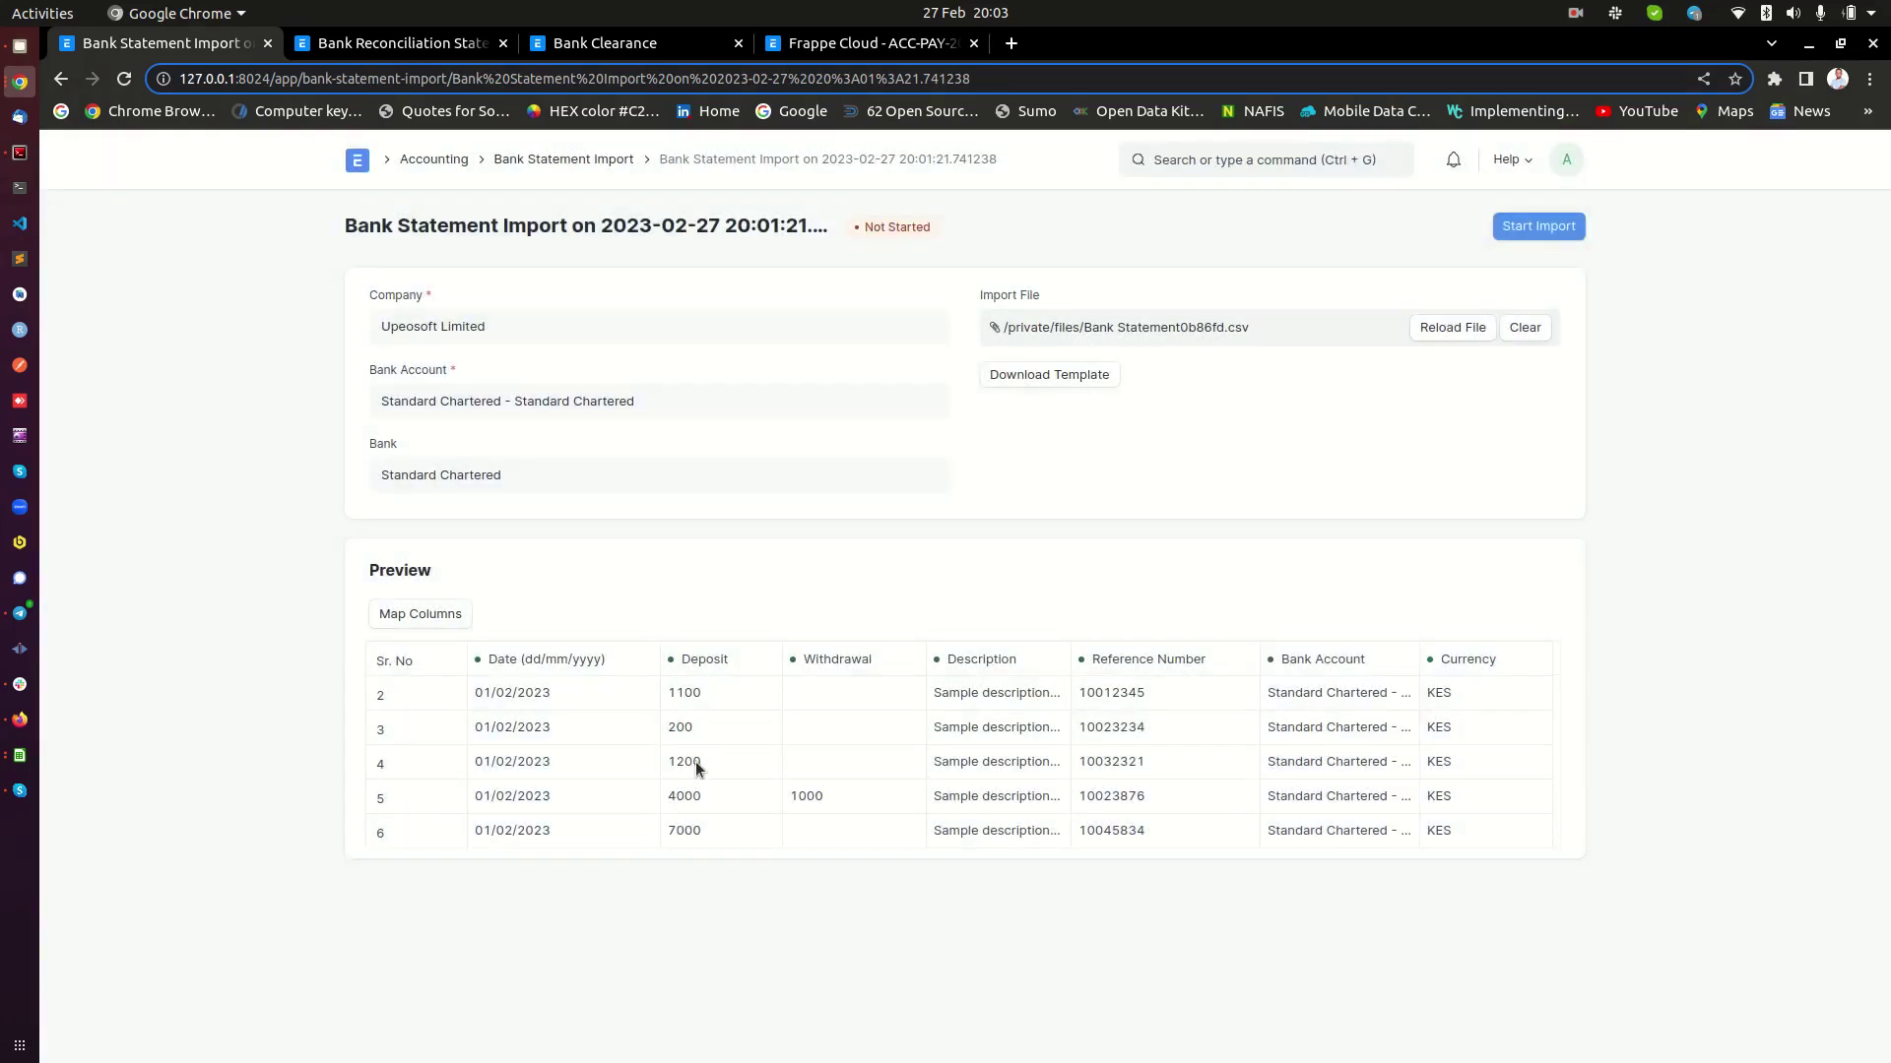
{"action": "left_click", "coordinate": [1554, 227]}
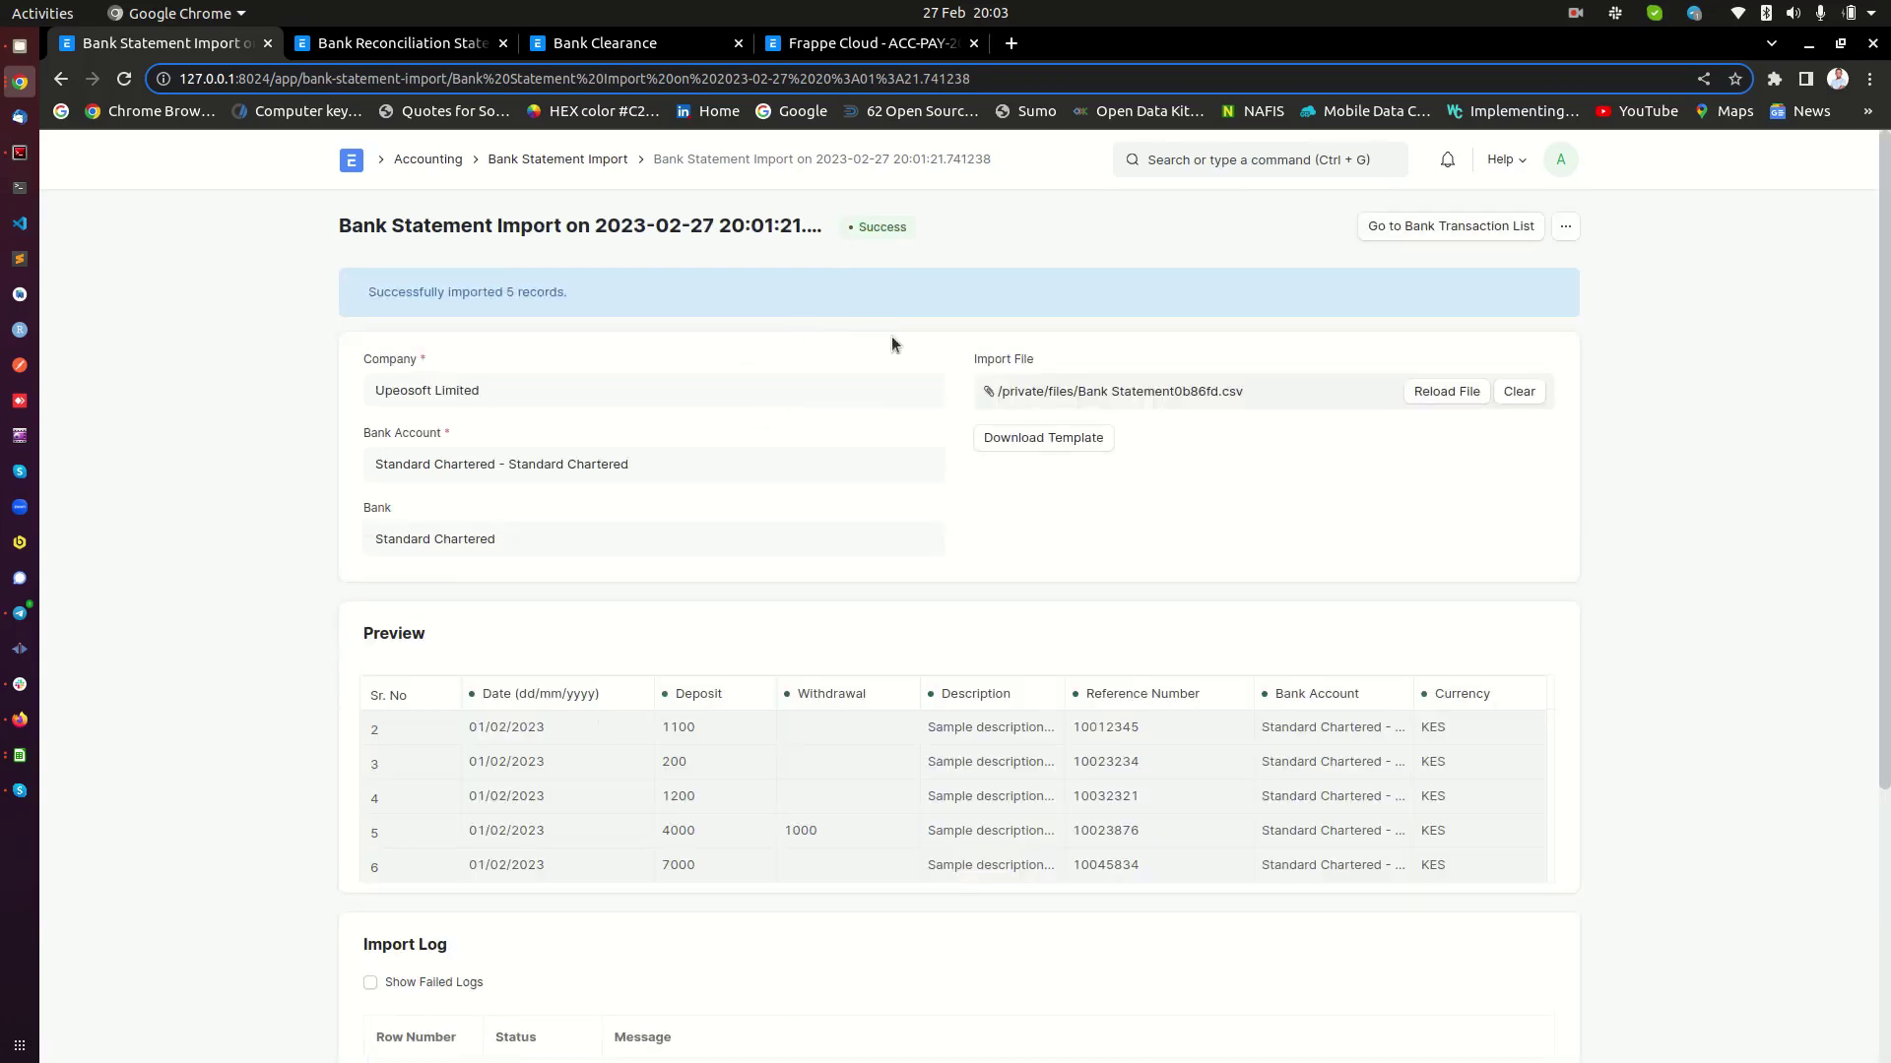
Check the Import Log shows all five rows succeeded, then open the home page in a new tab
{"action": "scroll", "coordinate": [666, 772], "scroll_direction": "down", "scroll_amount": 4}
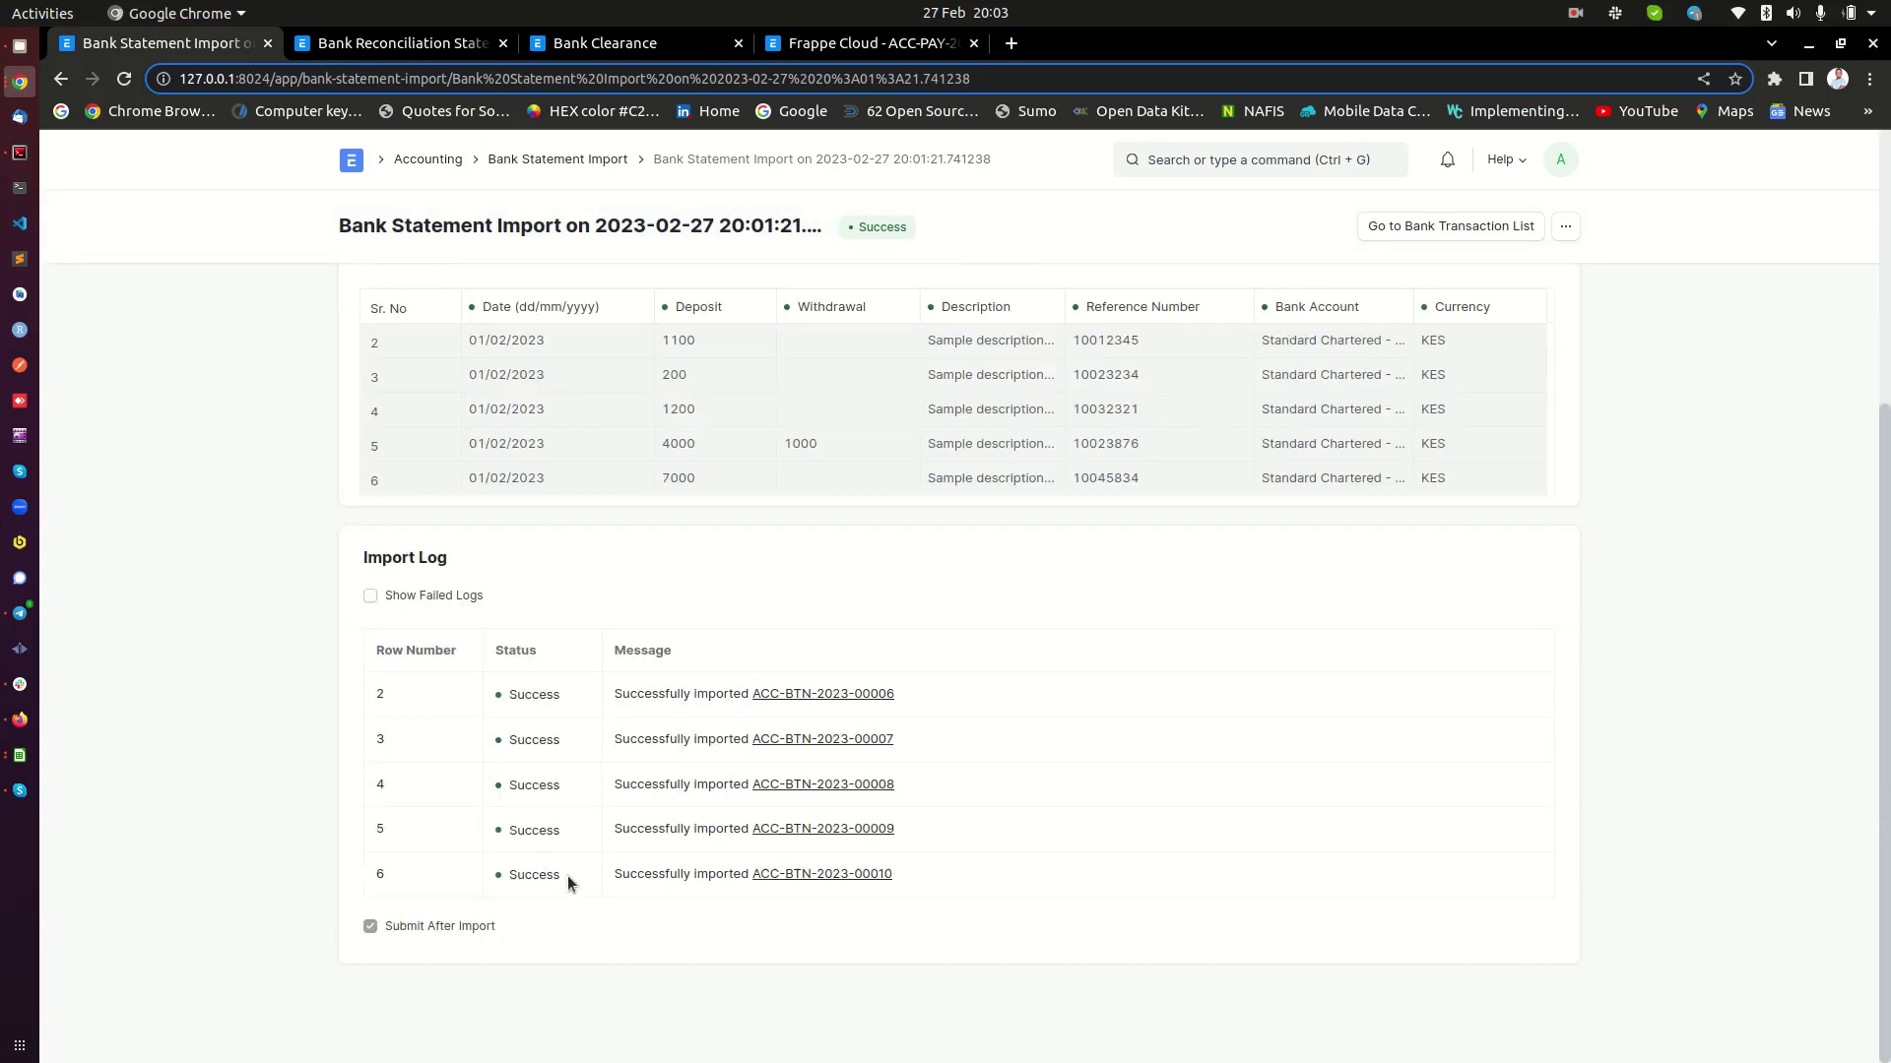
{"action": "scroll", "coordinate": [566, 874], "scroll_direction": "up", "scroll_amount": 2}
{"action": "scroll", "coordinate": [552, 886], "scroll_direction": "down", "scroll_amount": 2}
{"action": "scroll", "coordinate": [408, 341], "scroll_direction": "up", "scroll_amount": 3}
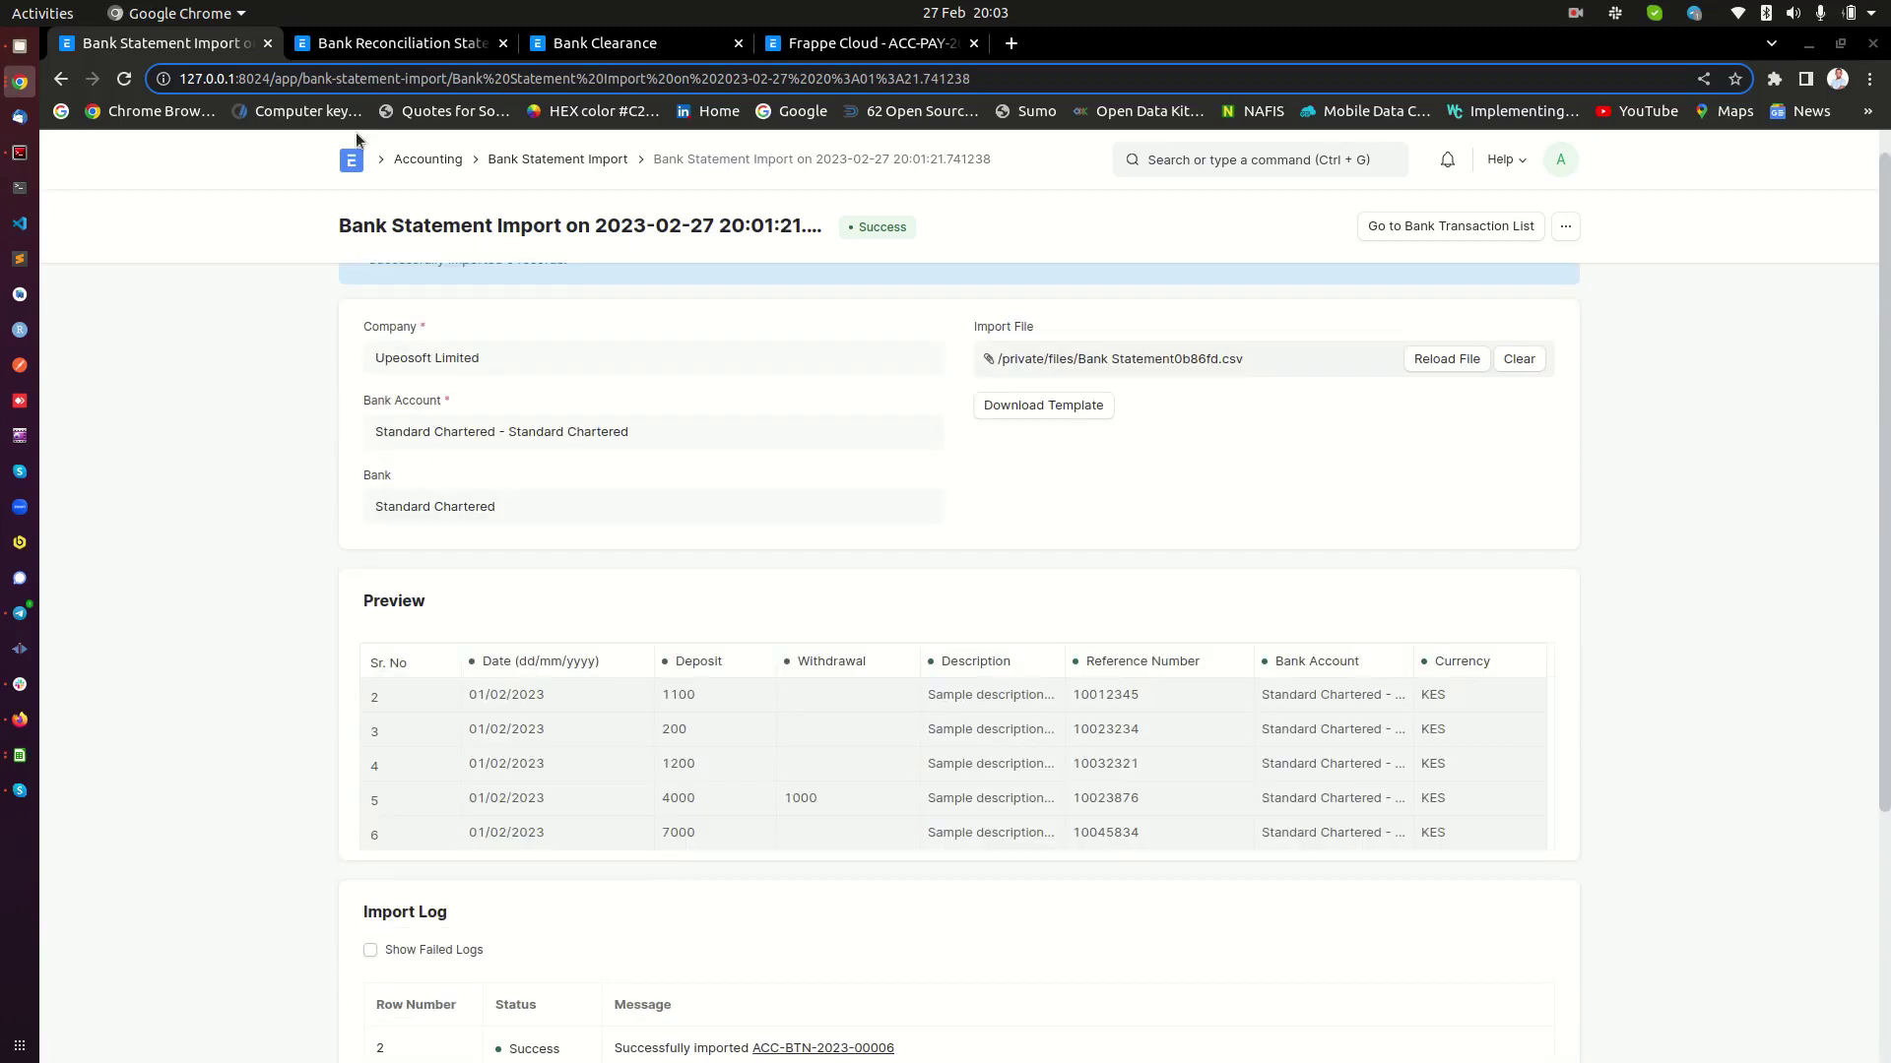
{"action": "right_click", "coordinate": [351, 159]}
{"action": "left_click", "coordinate": [427, 179]}
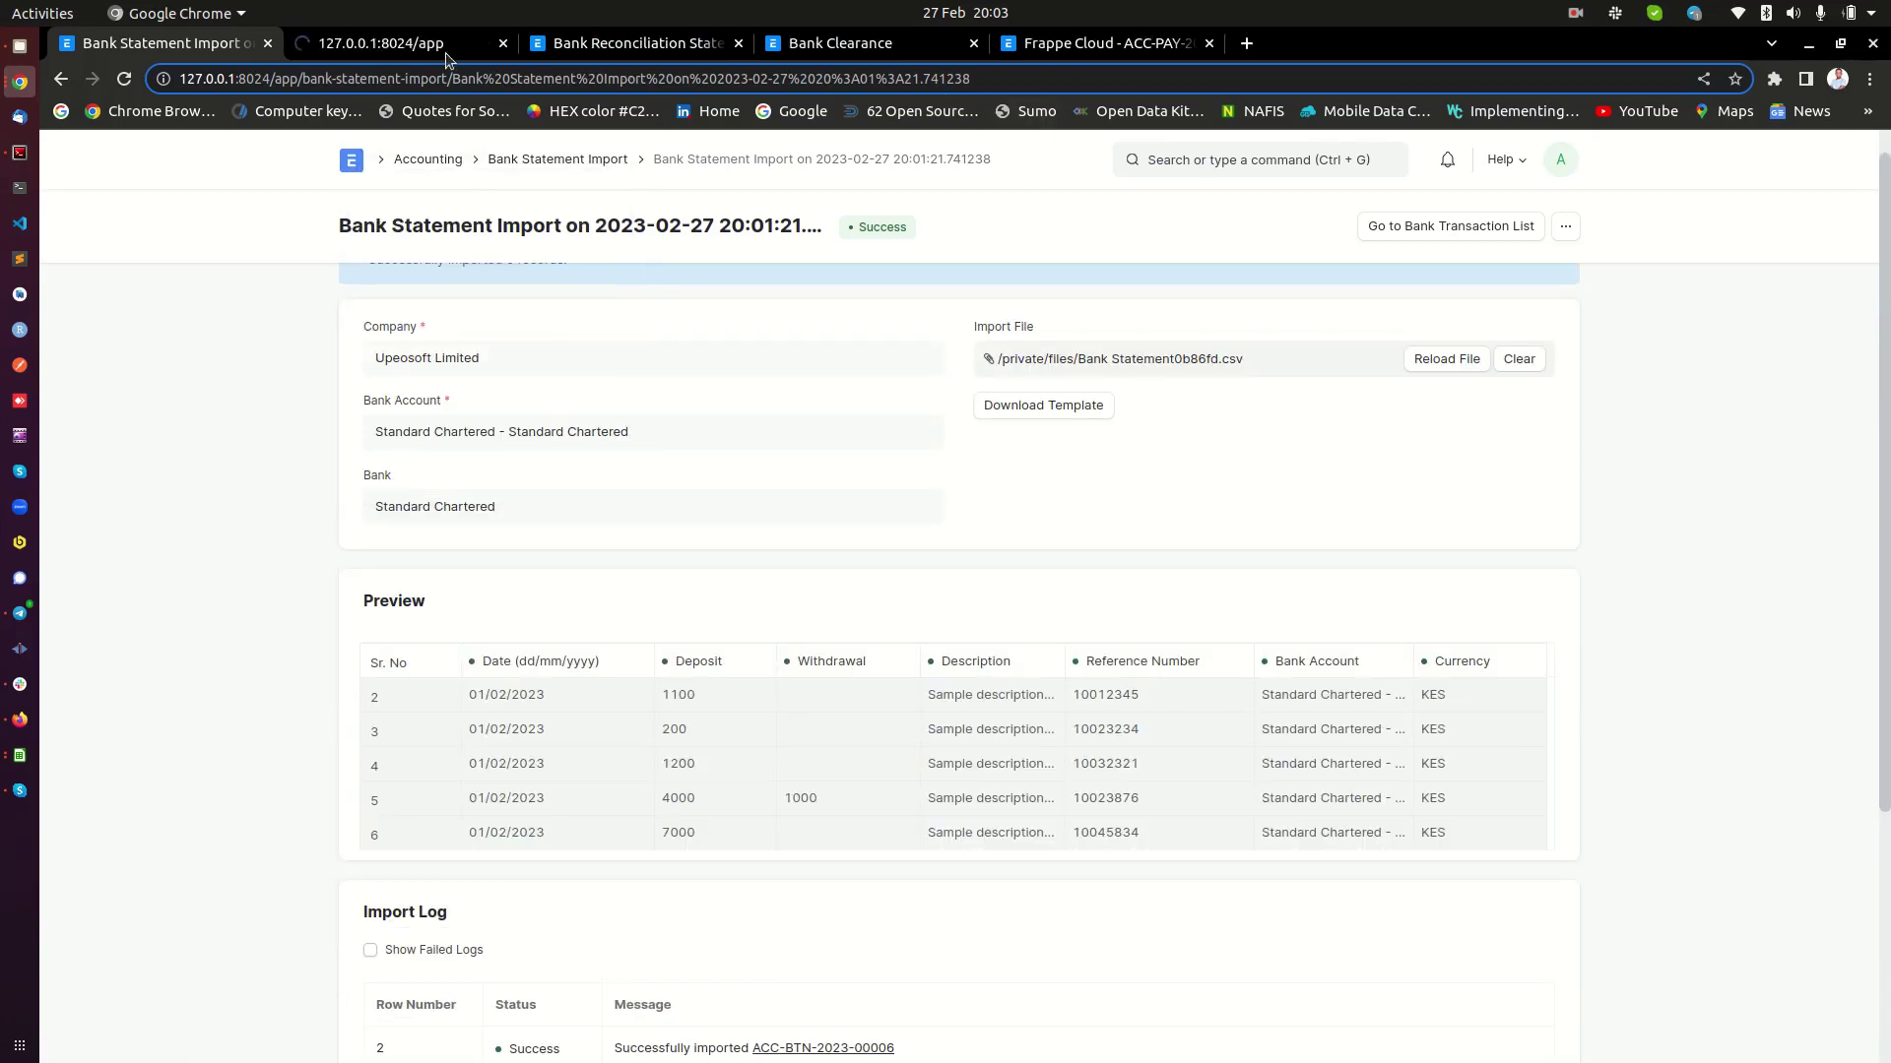
{"action": "left_click", "coordinate": [415, 42]}
{"action": "left_click", "coordinate": [1227, 159]}
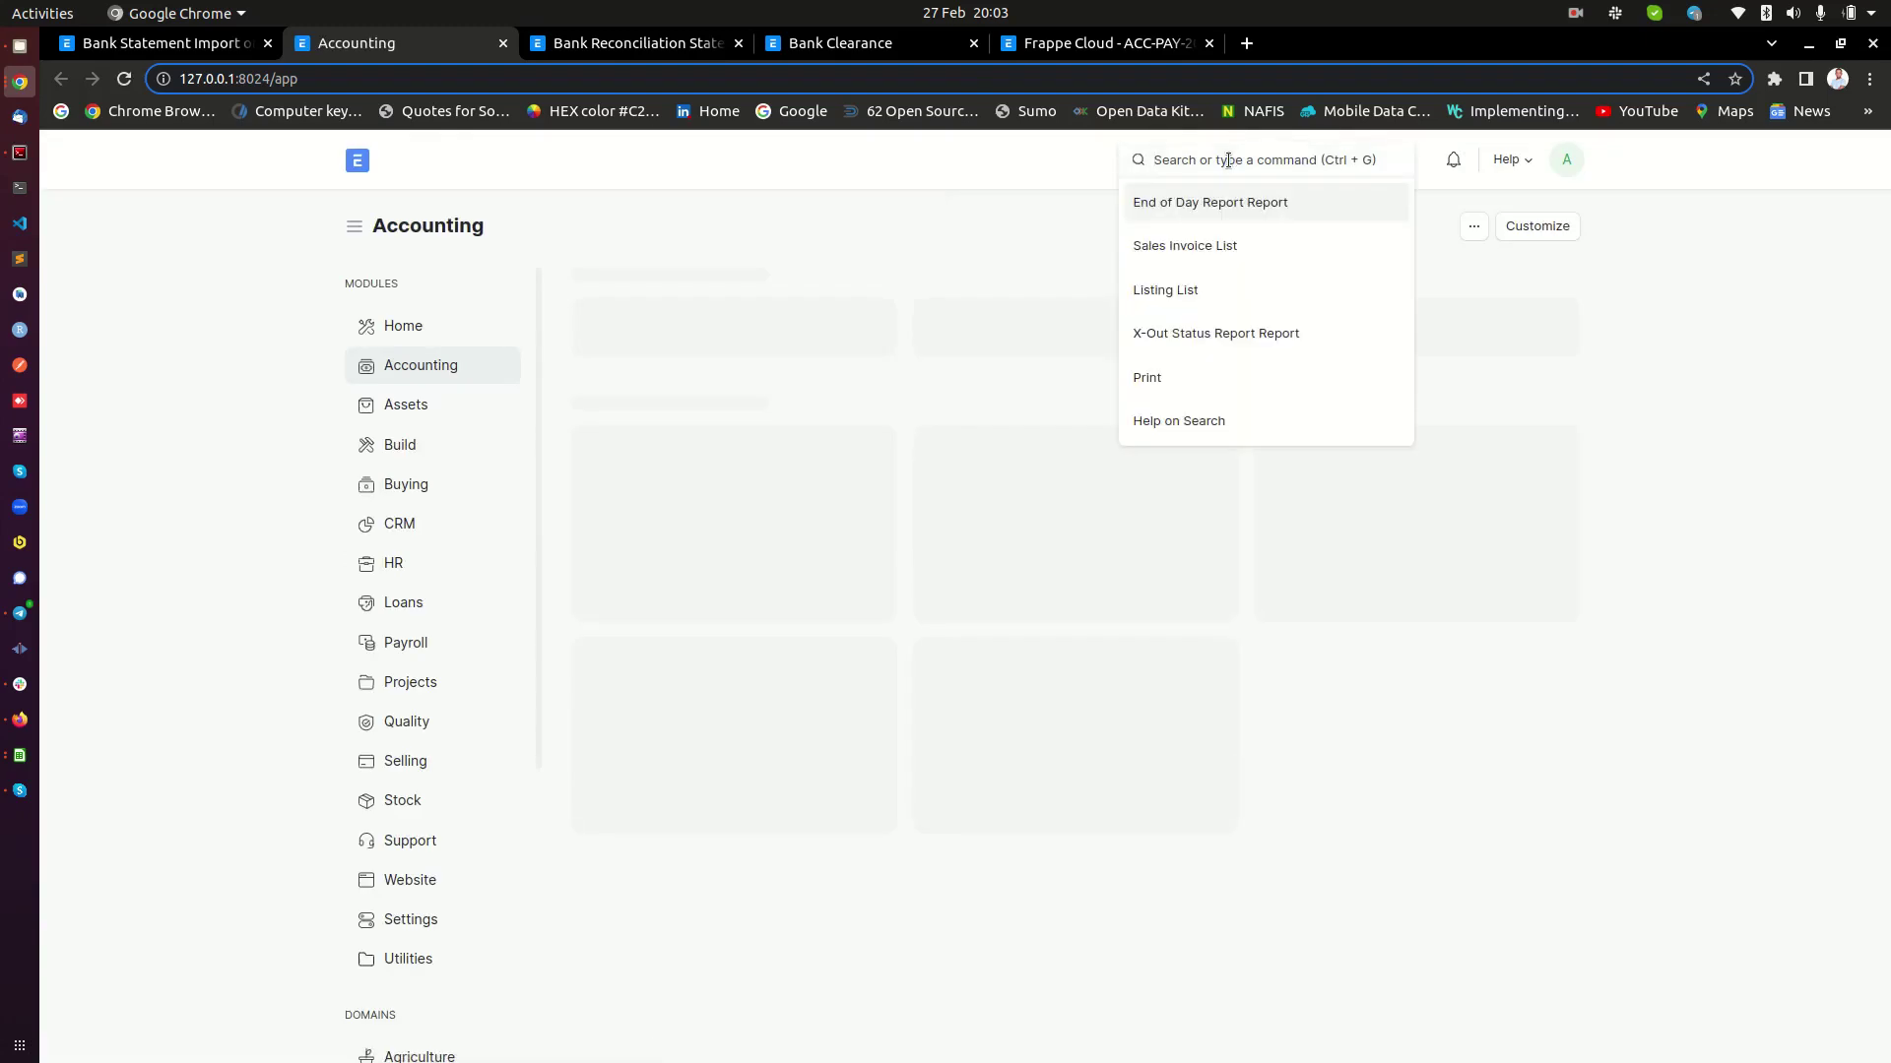
{"action": "type", "text": "bank"}
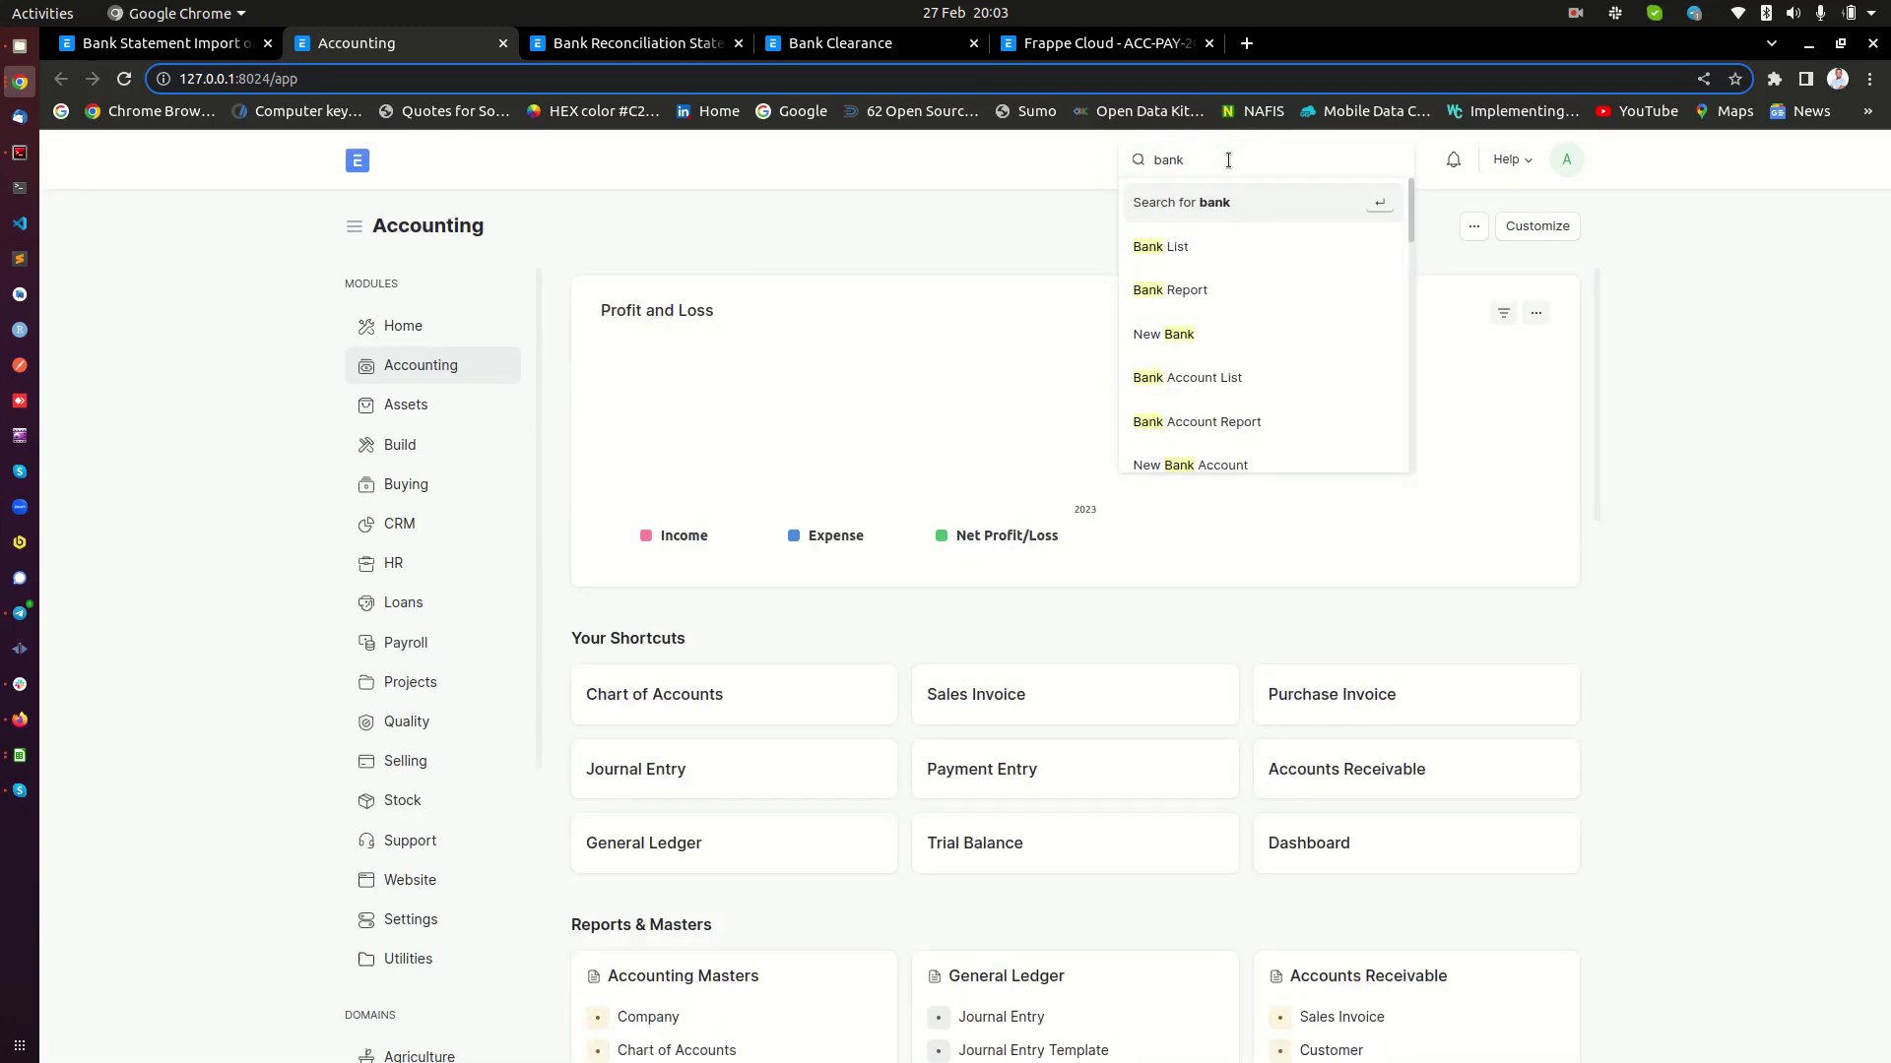
{"action": "type", "text": " tra"}
{"action": "left_click", "coordinate": [1227, 245]}
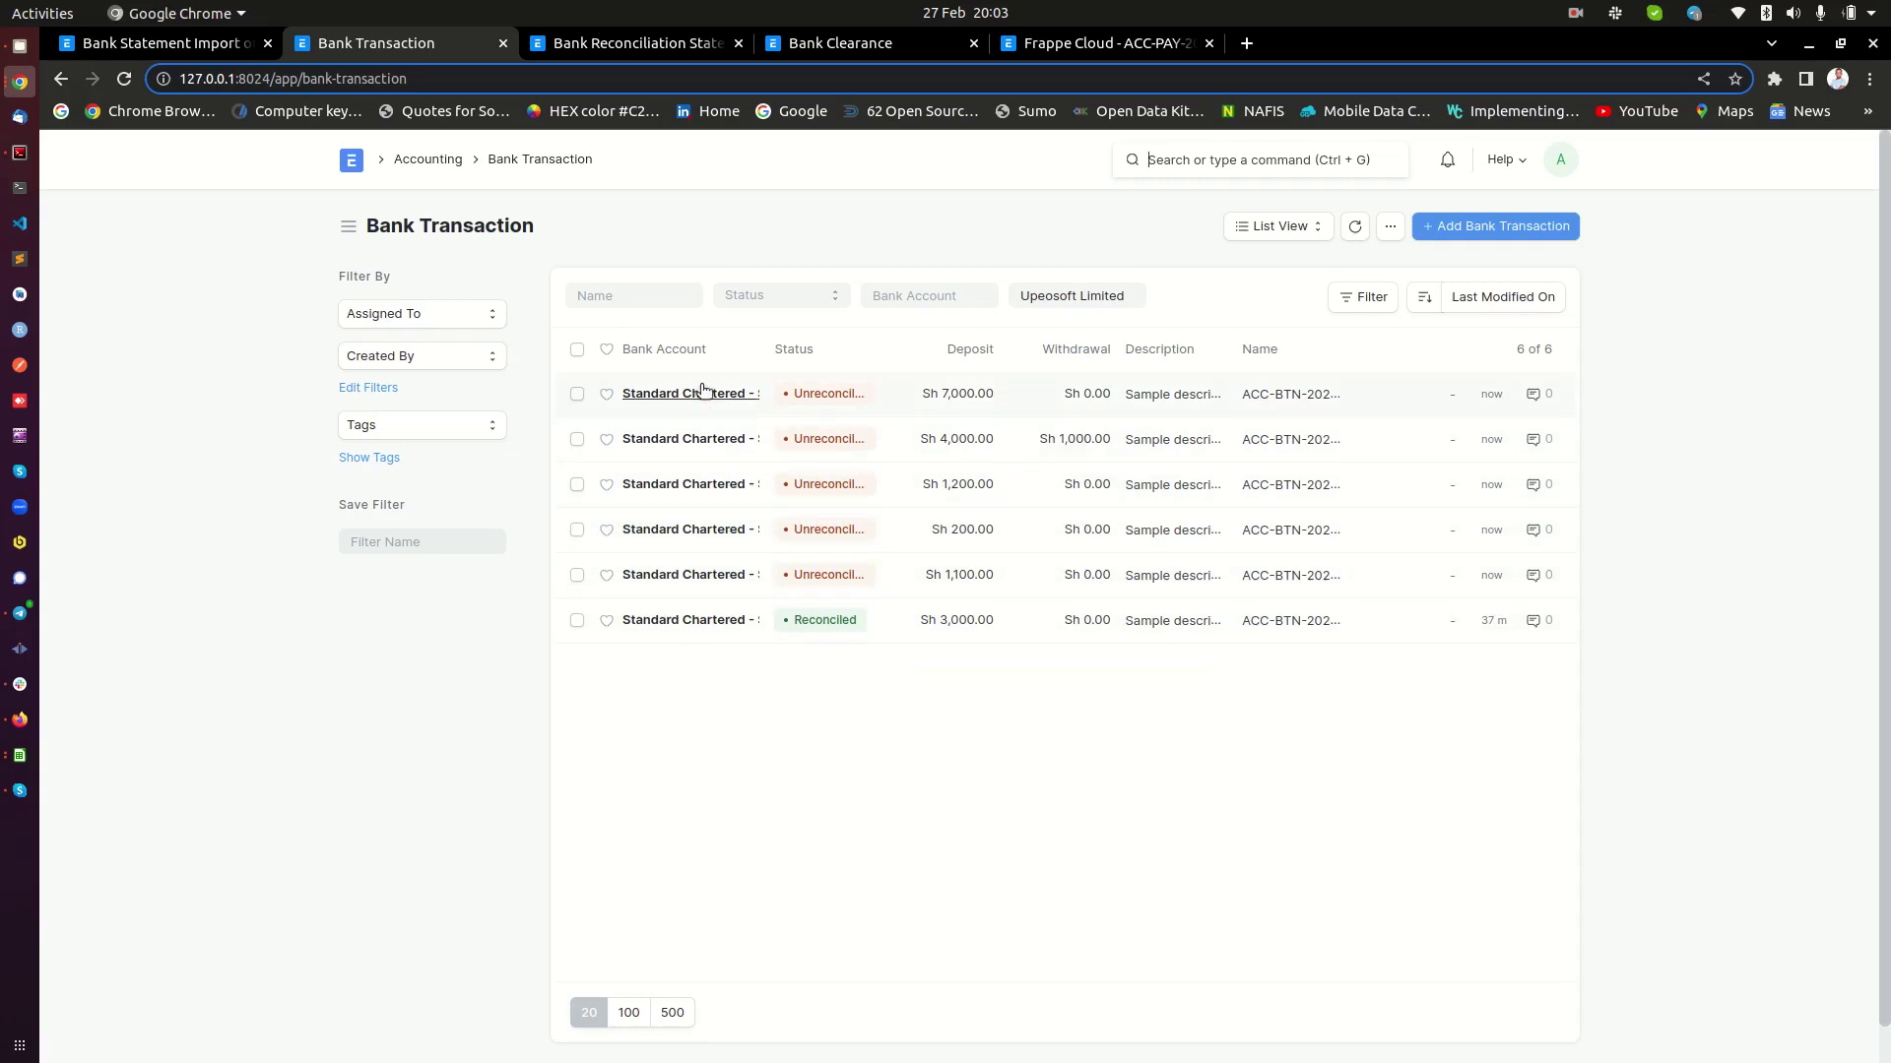
{"action": "left_click", "coordinate": [503, 42]}
{"action": "scroll", "coordinate": [531, 537], "scroll_direction": "up", "scroll_amount": 1}
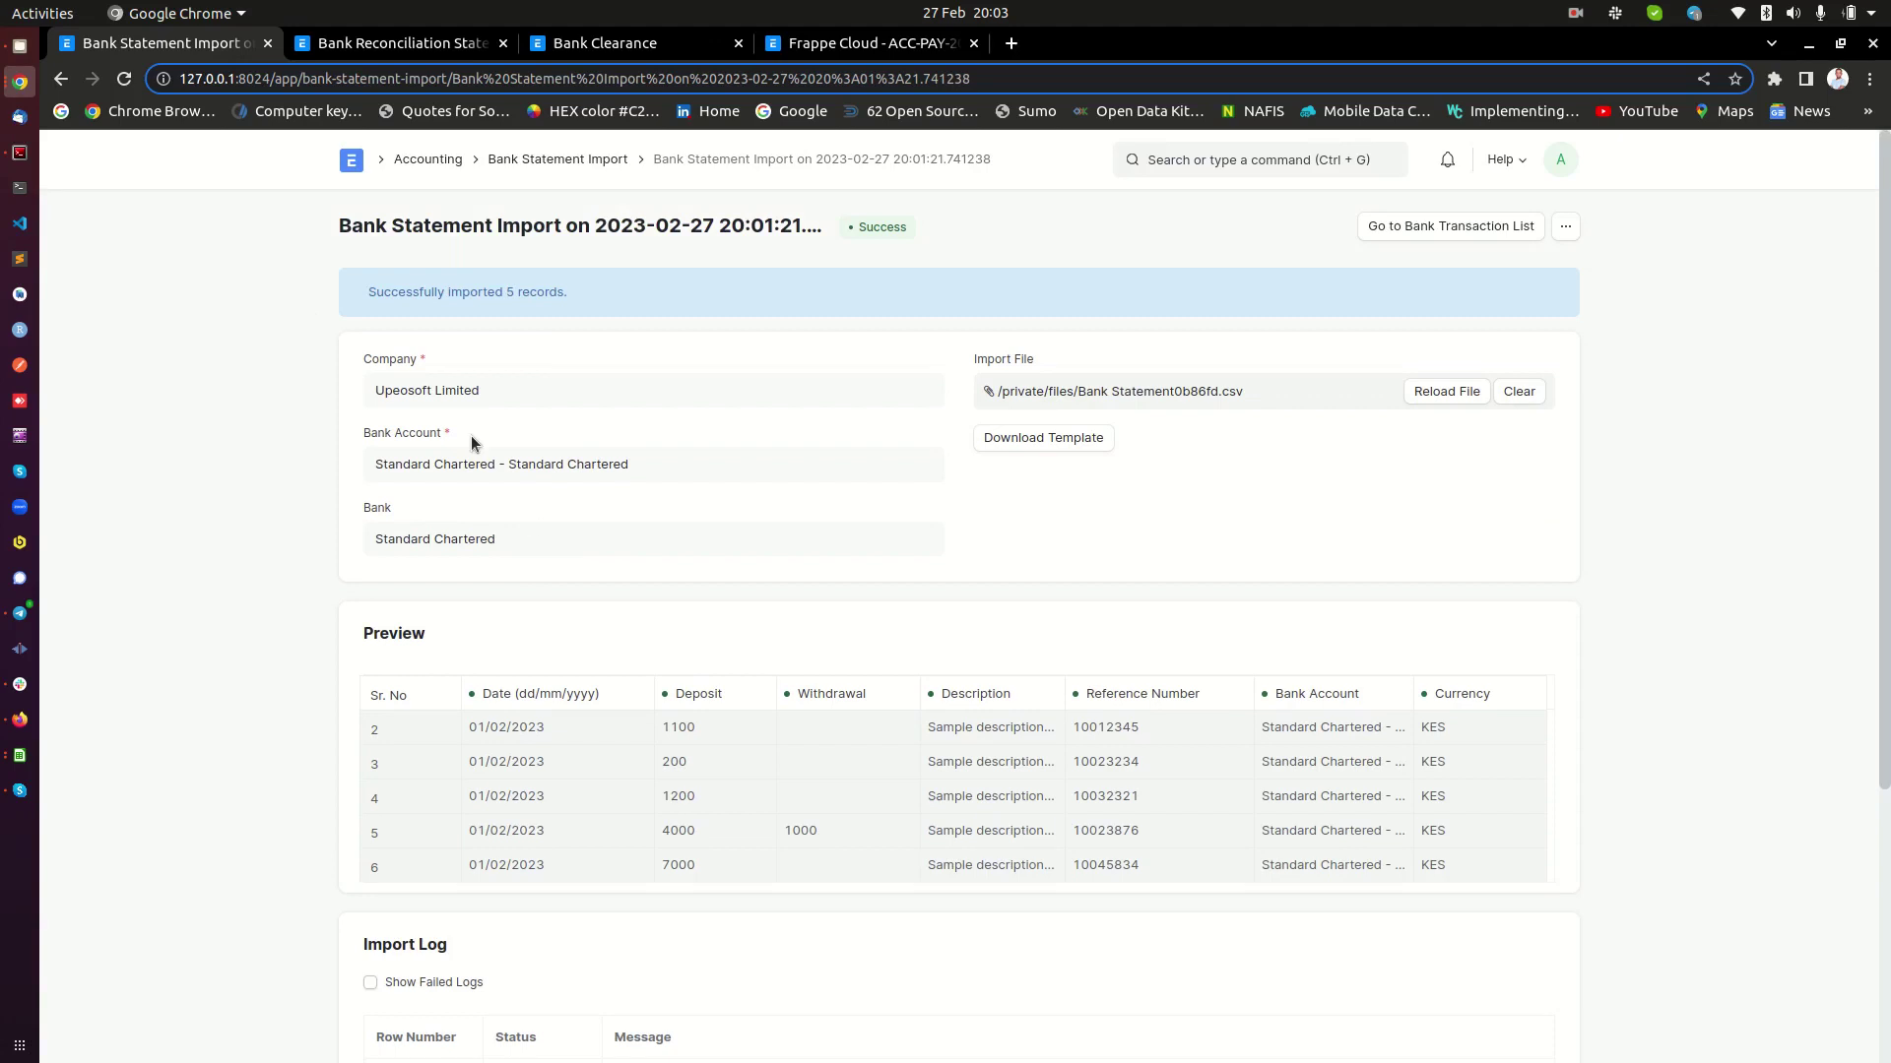
{"action": "left_click", "coordinate": [62, 80]}
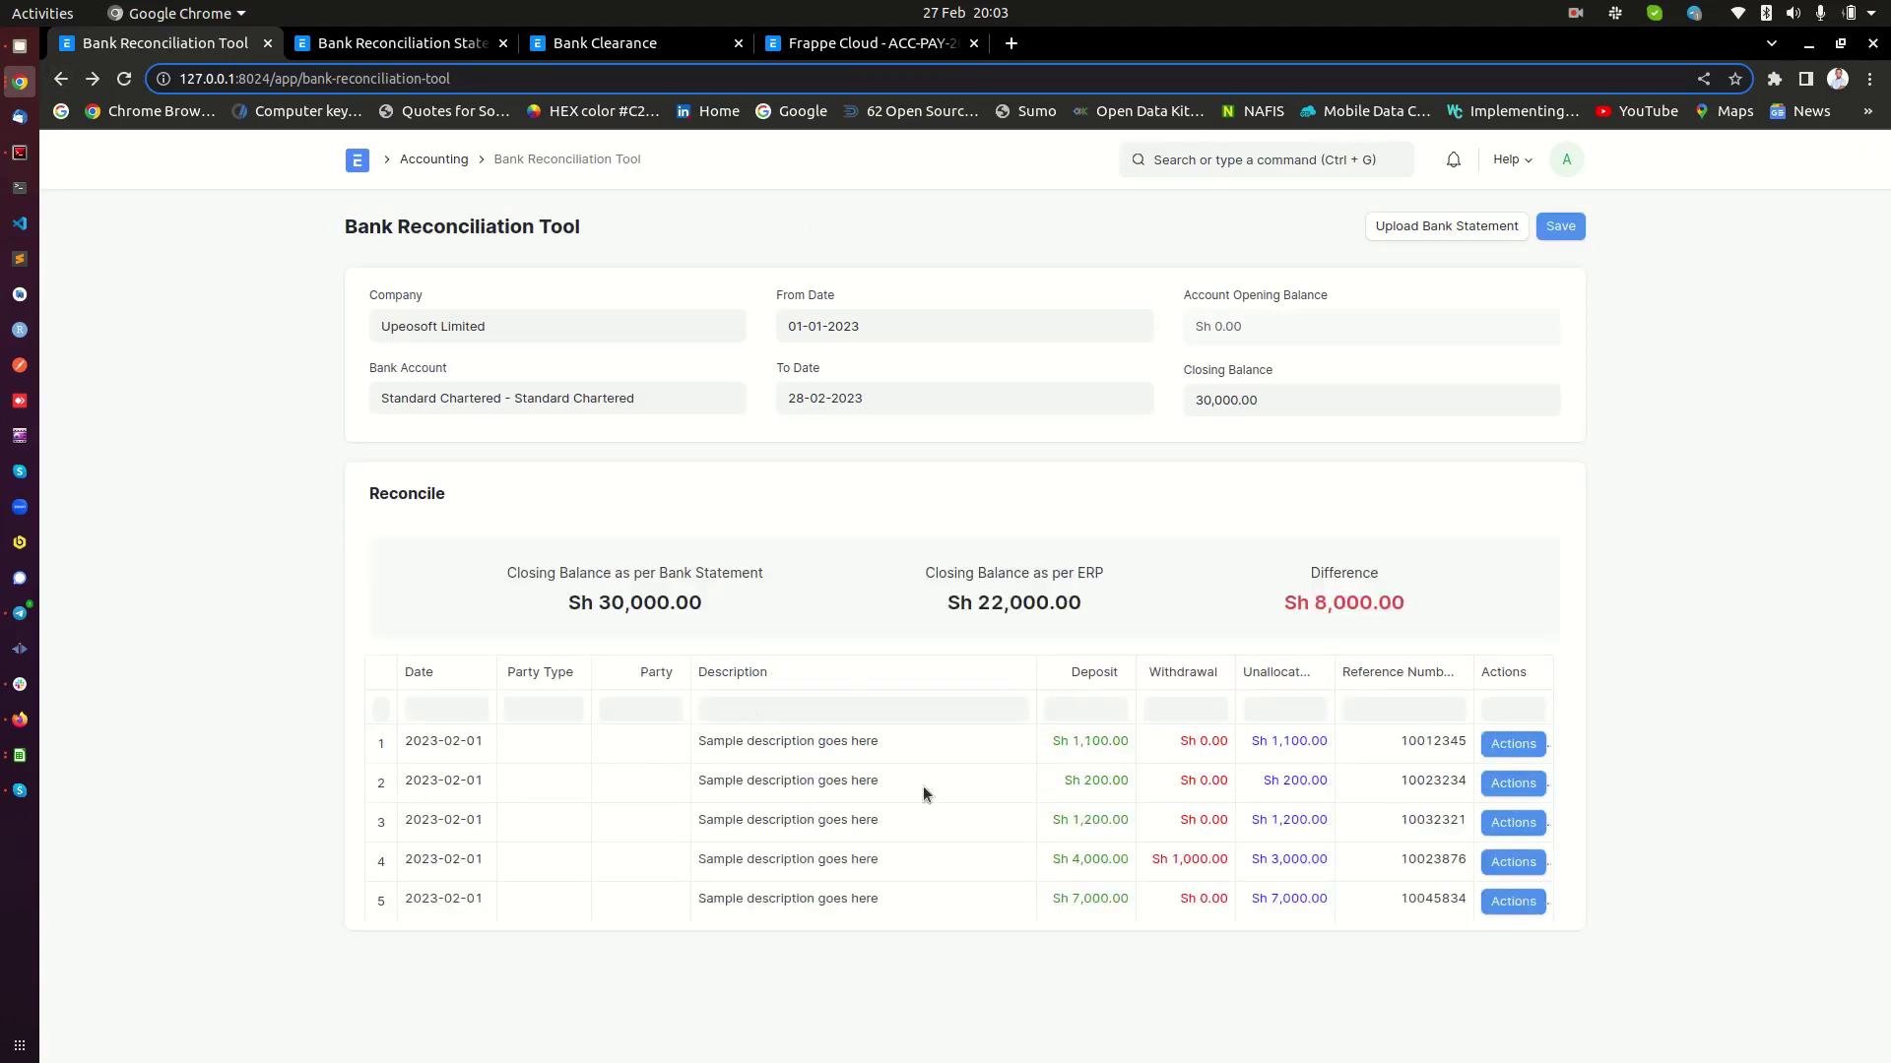
Point out the Sh 8,000.00 difference, the ERP closing balance, and the fifth transaction row
{"action": "left_click_drag", "start_coordinate": [1297, 603], "coordinate": [1461, 607]}
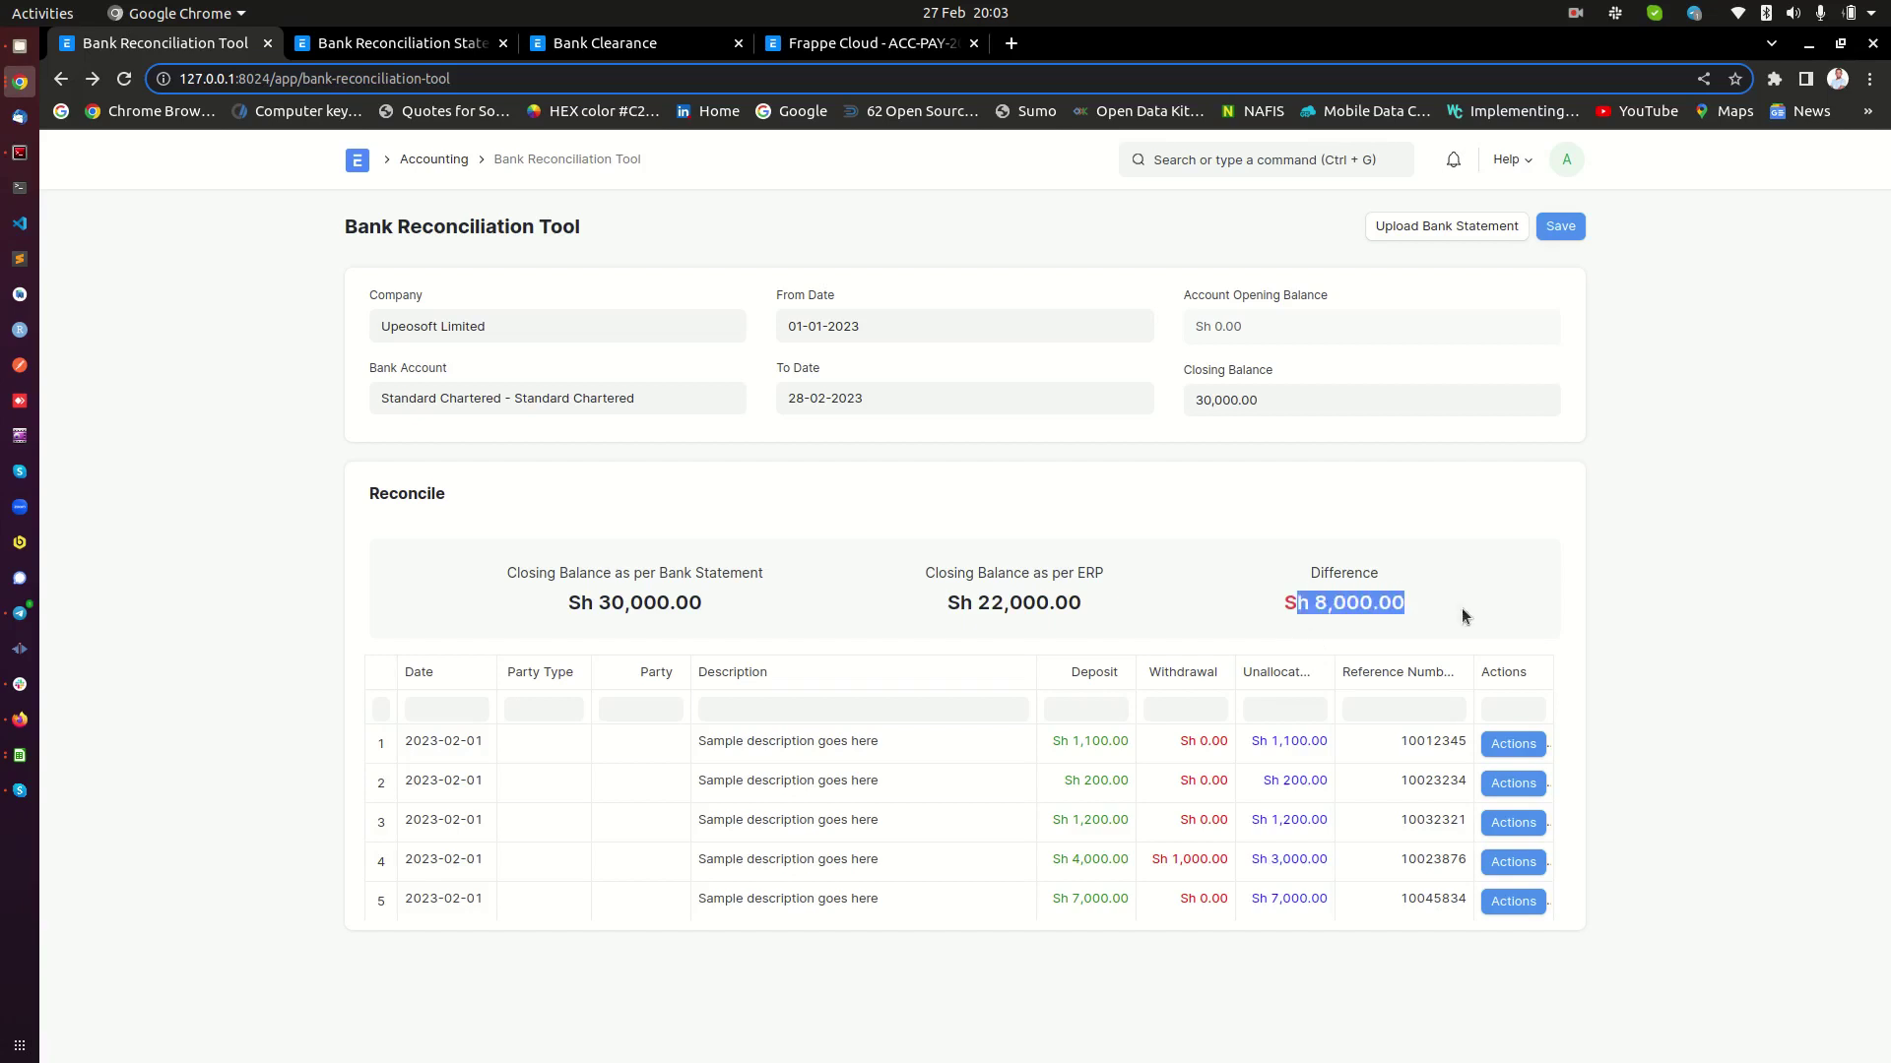
{"action": "left_click", "coordinate": [1379, 594]}
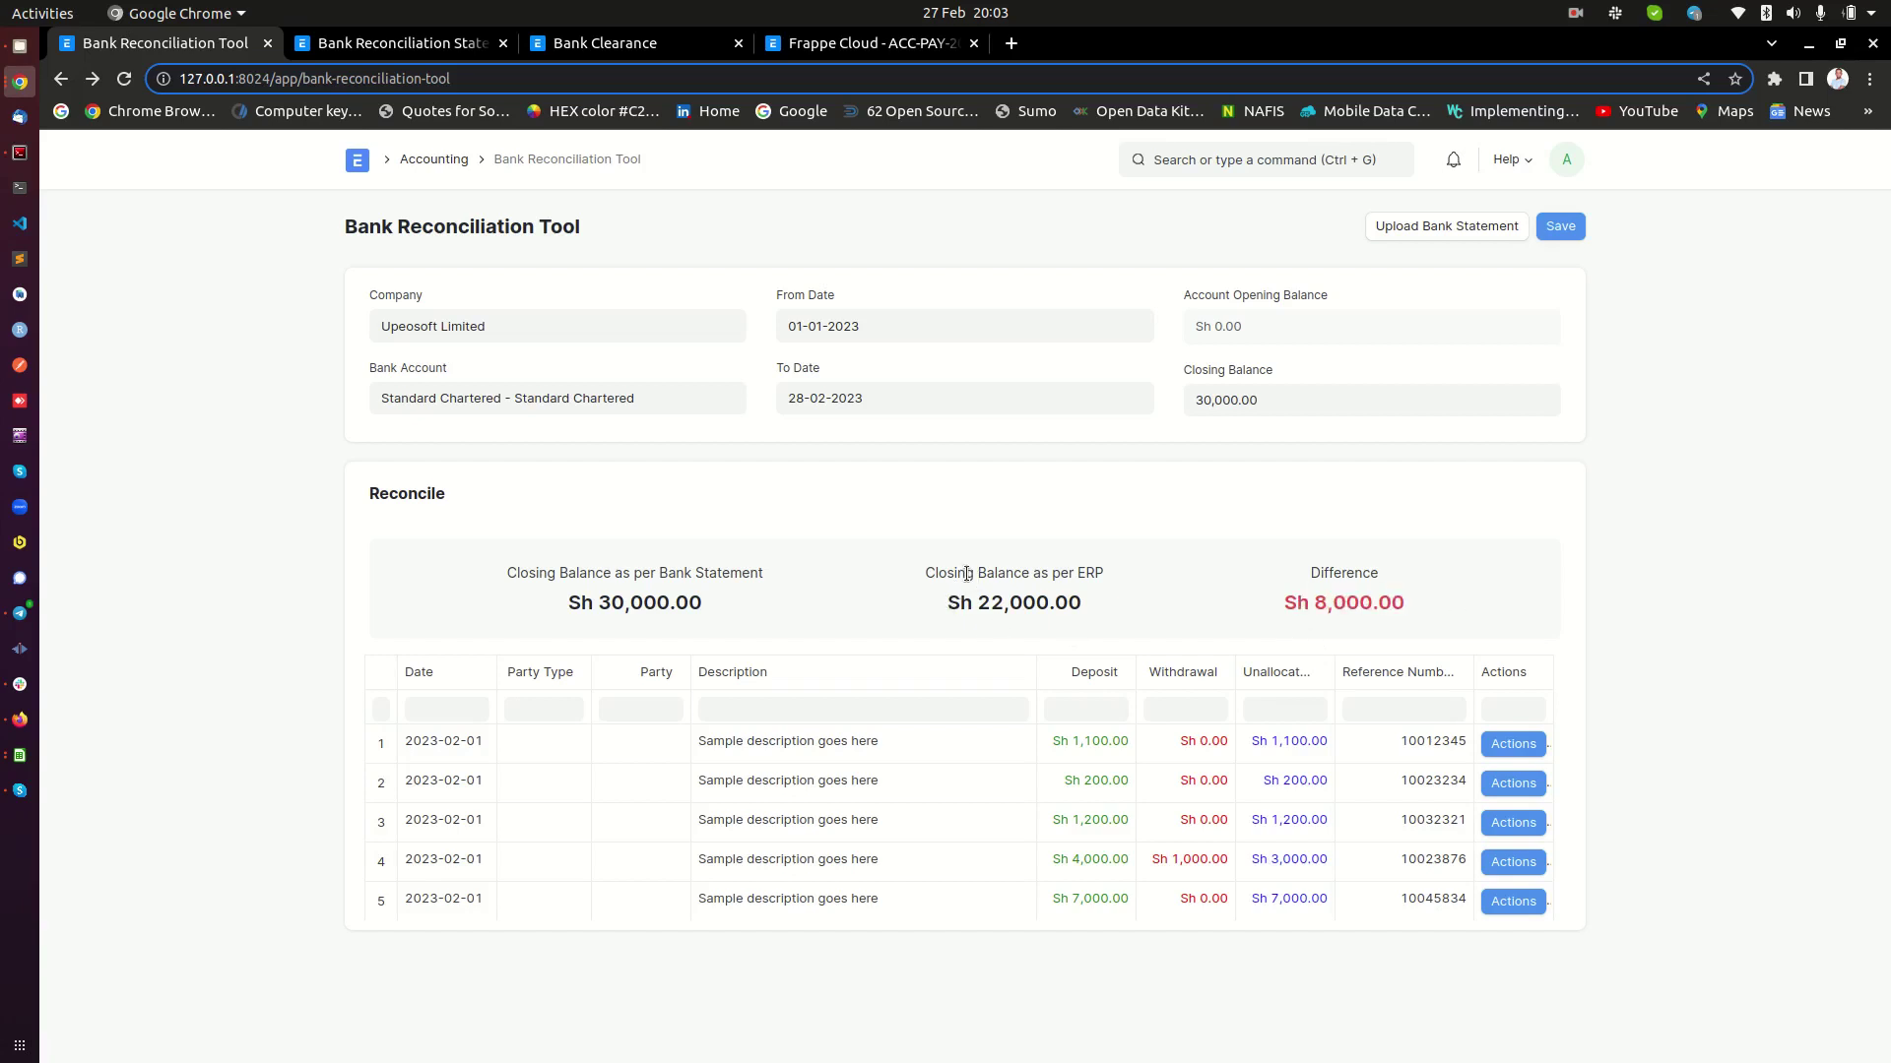
{"action": "left_click_drag", "start_coordinate": [926, 571], "coordinate": [1099, 611]}
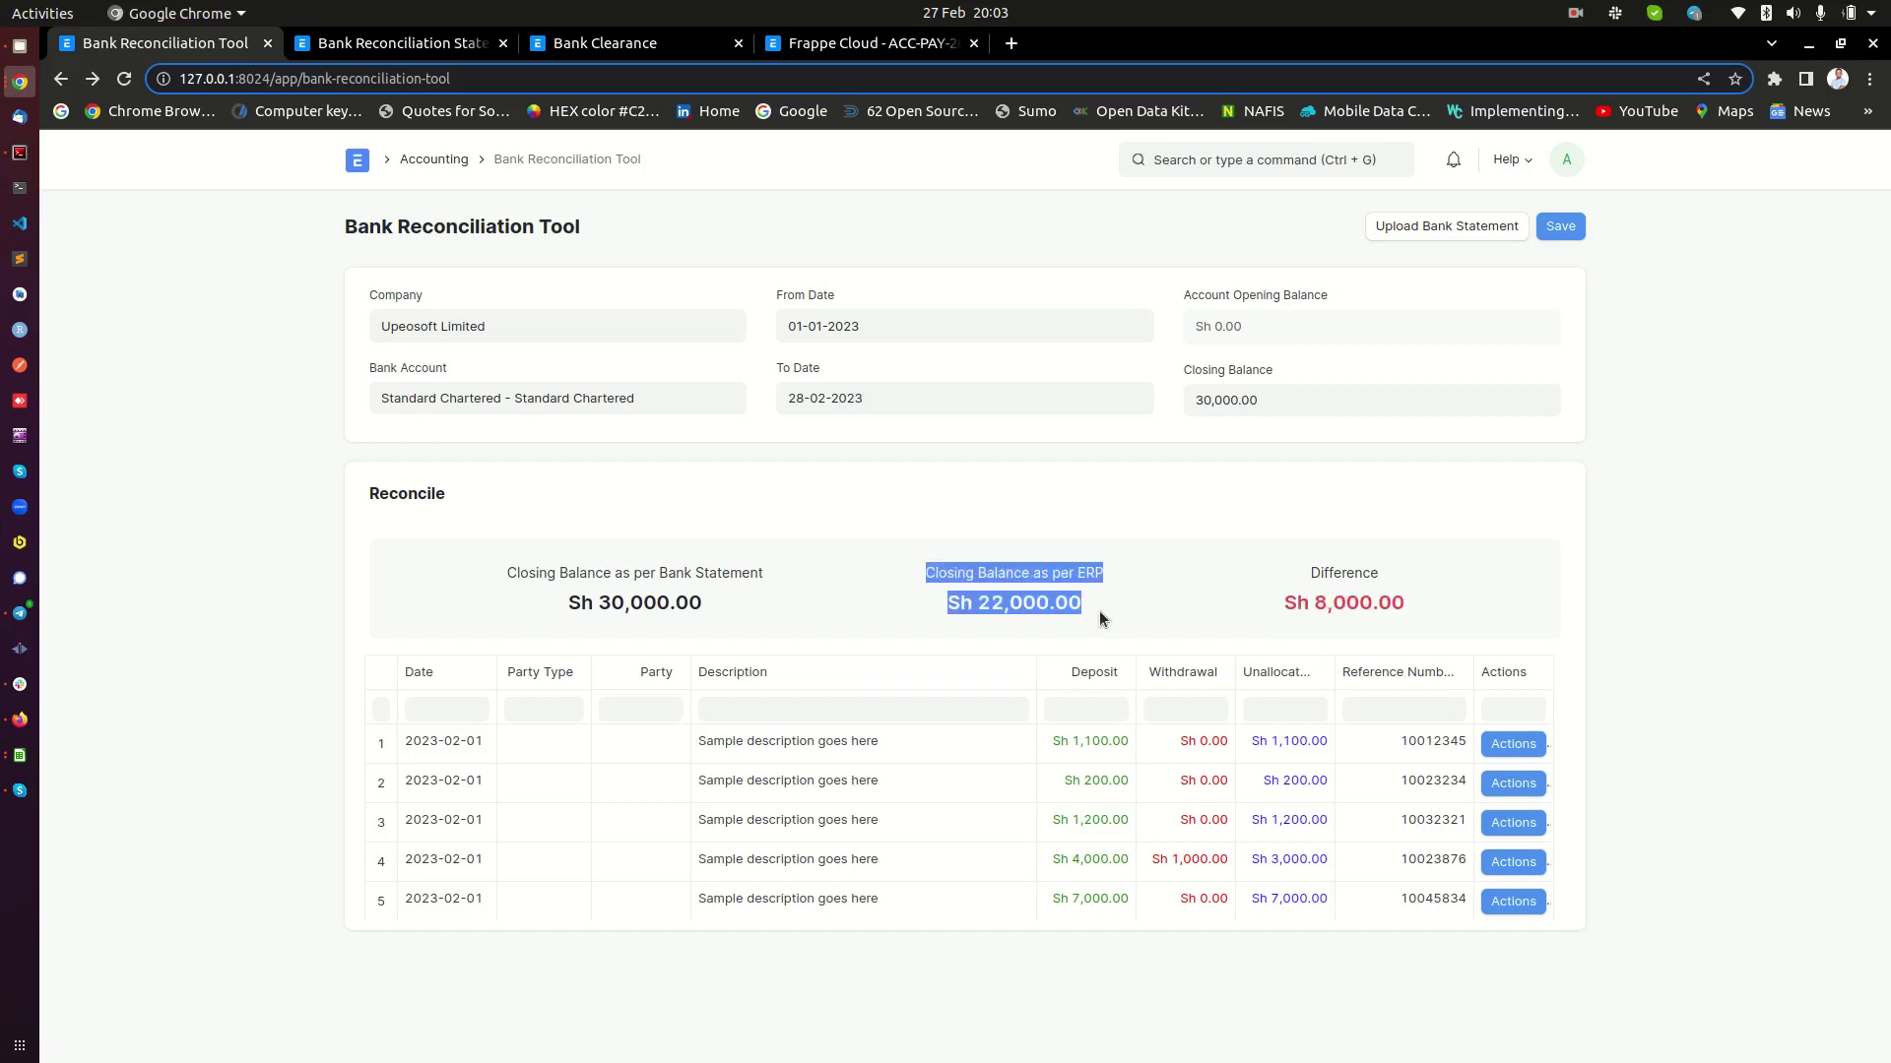
{"action": "left_click", "coordinate": [1278, 624]}
{"action": "left_click_drag", "start_coordinate": [1309, 575], "coordinate": [1410, 605]}
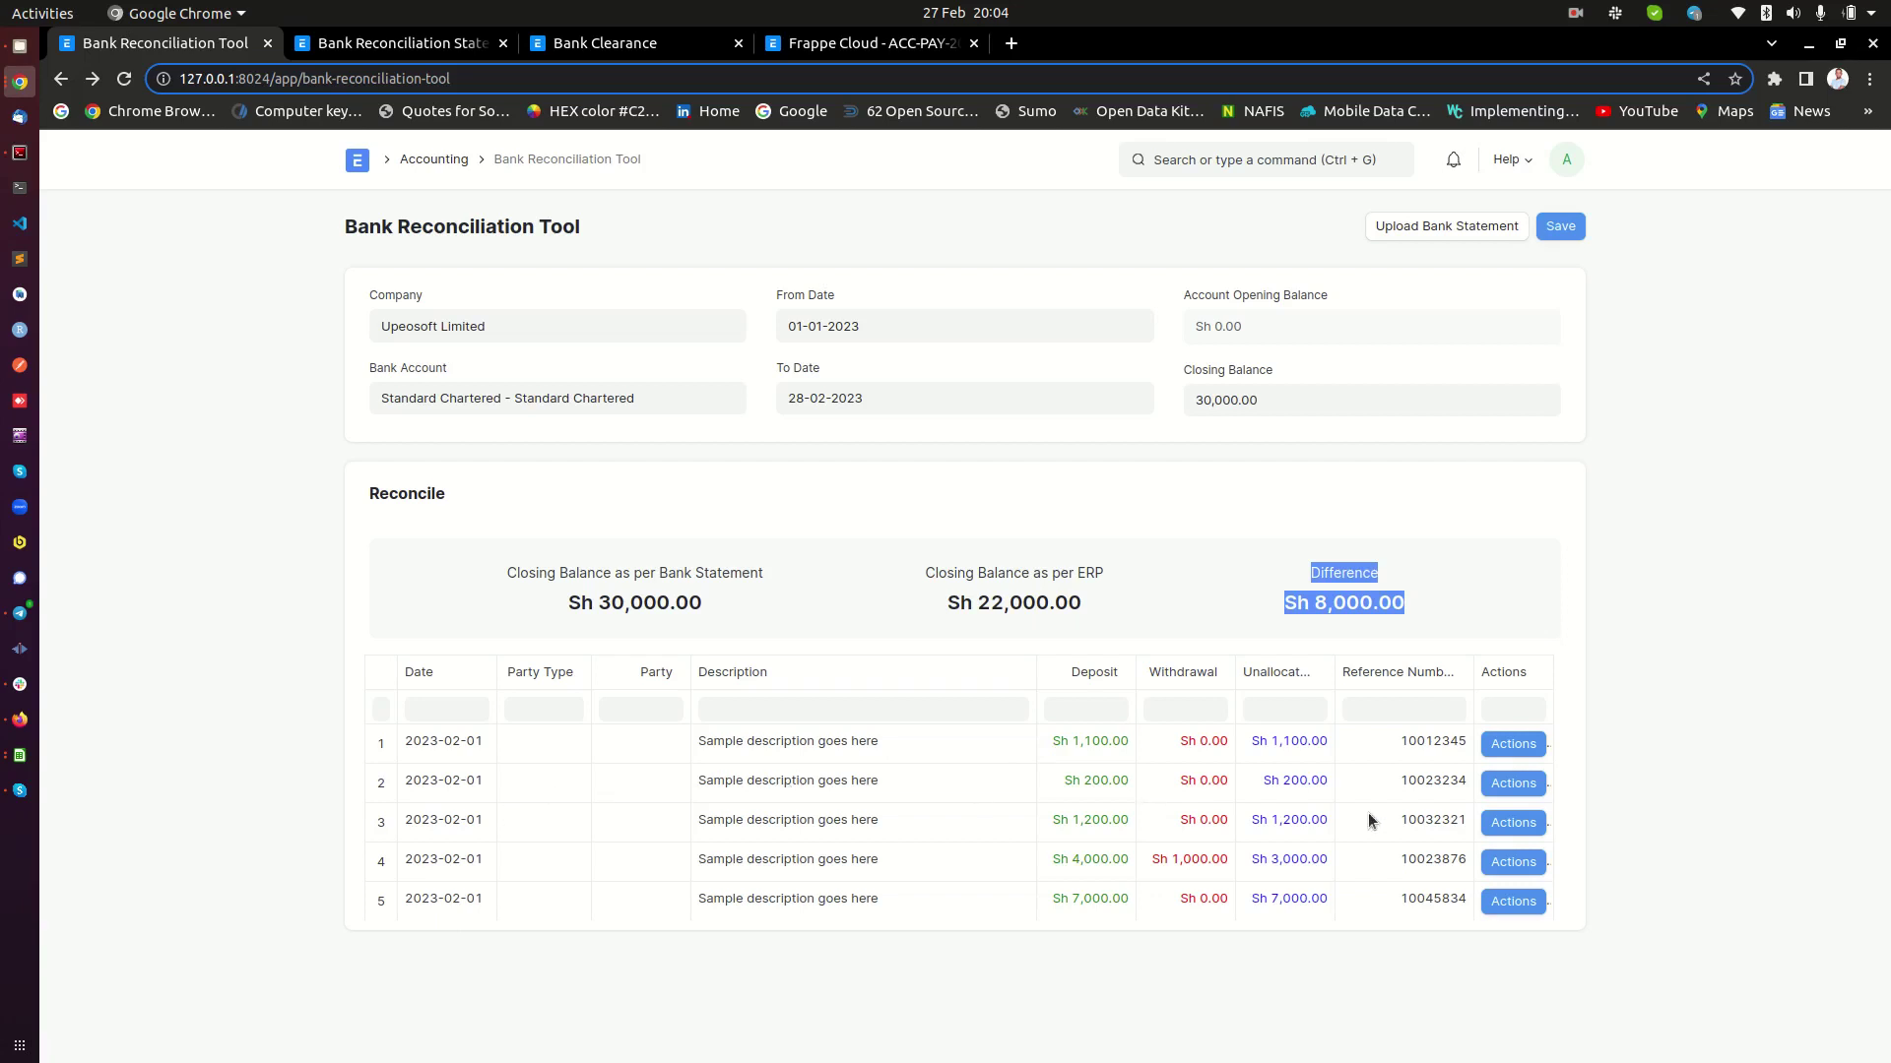
{"action": "left_click", "coordinate": [1631, 522]}
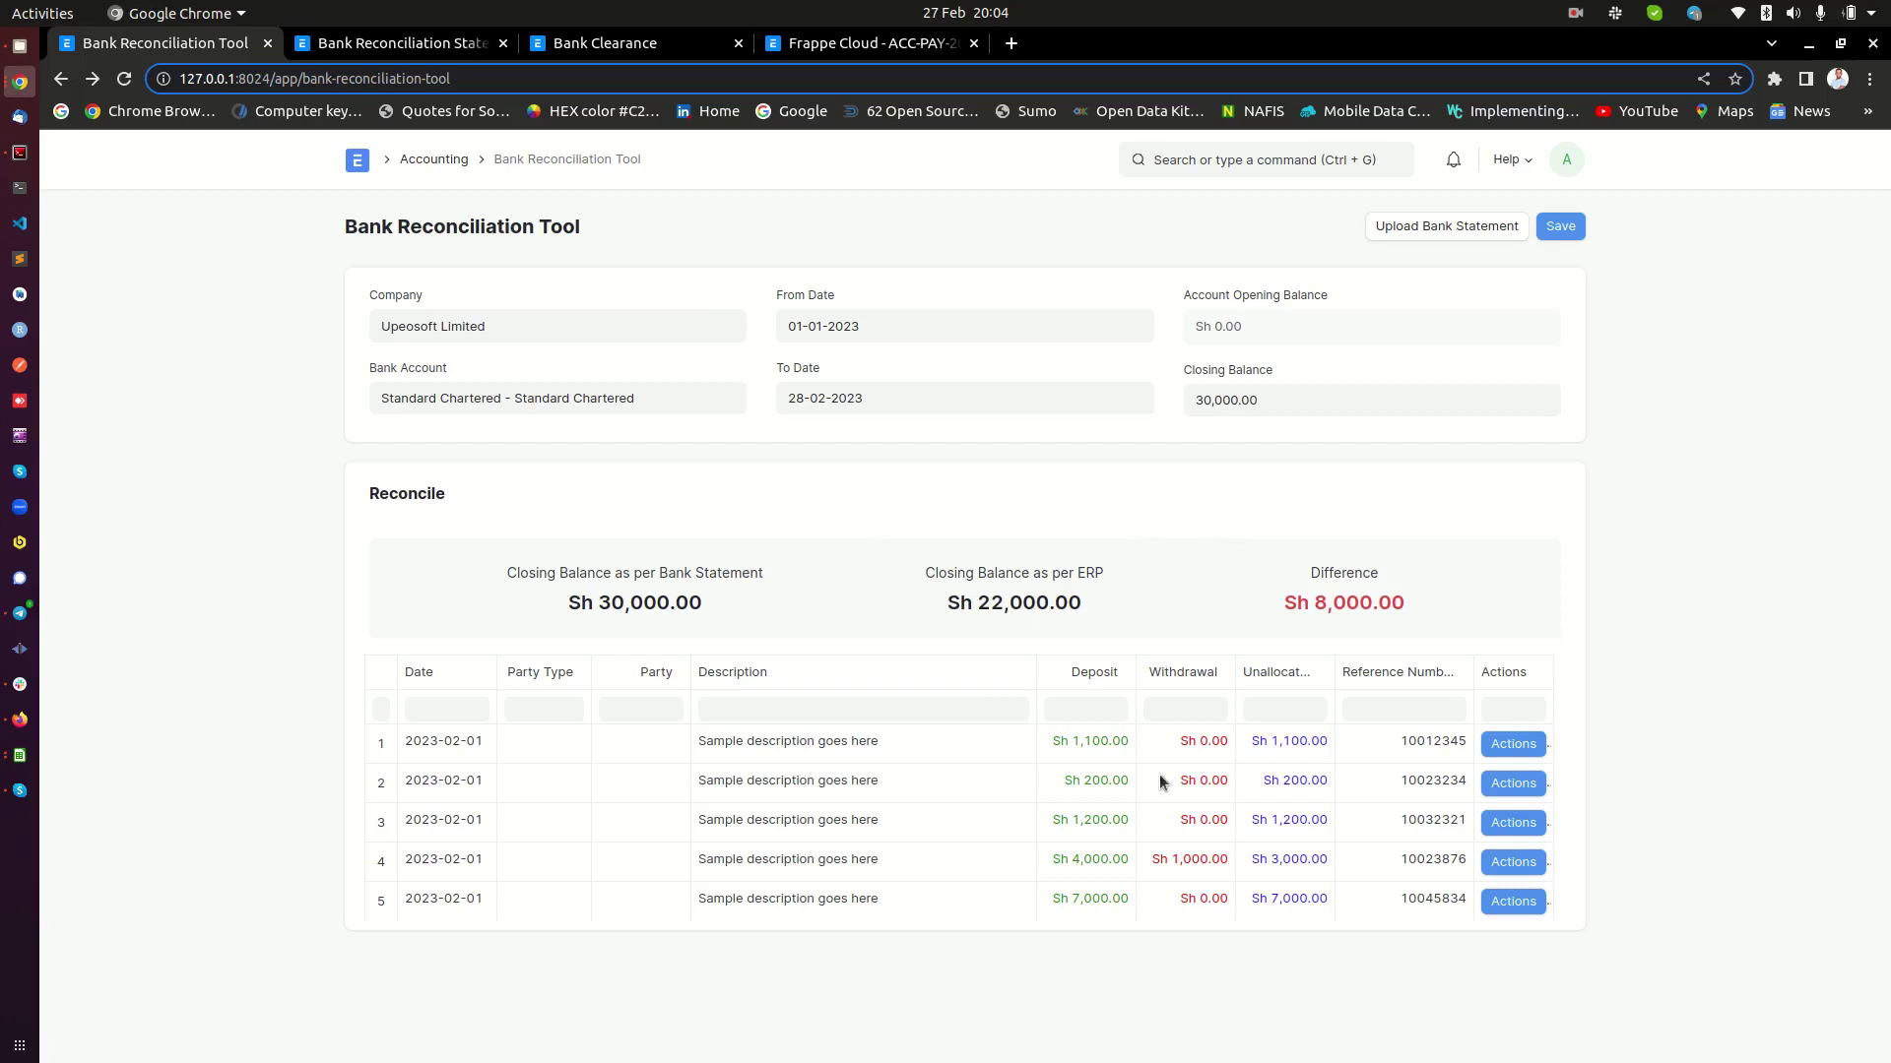
{"action": "left_click", "coordinate": [1215, 907]}
Search 'payment e' to reach the Payment Entry list and open Frappe Cloud's ACC-PAY-2023-00010
{"action": "left_click", "coordinate": [841, 44]}
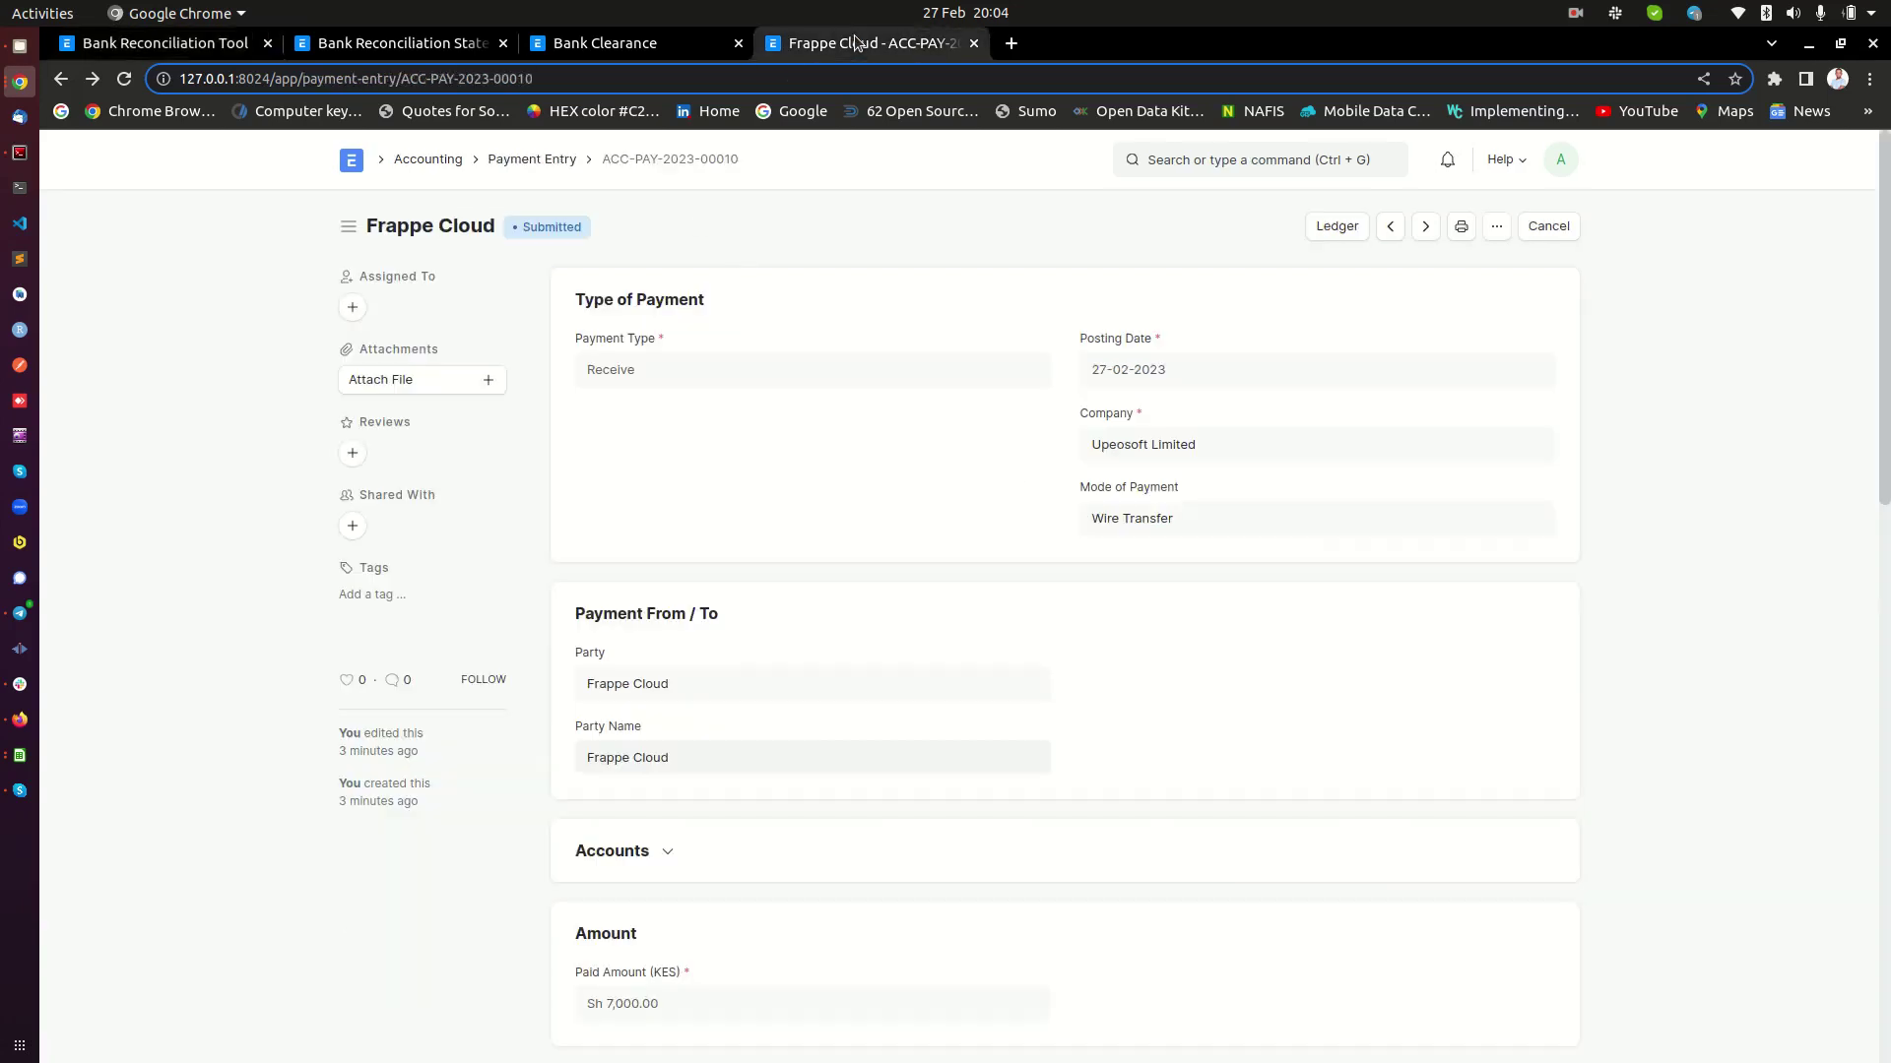
{"action": "left_click", "coordinate": [1191, 150]}
{"action": "type", "text": "pay,ment"}
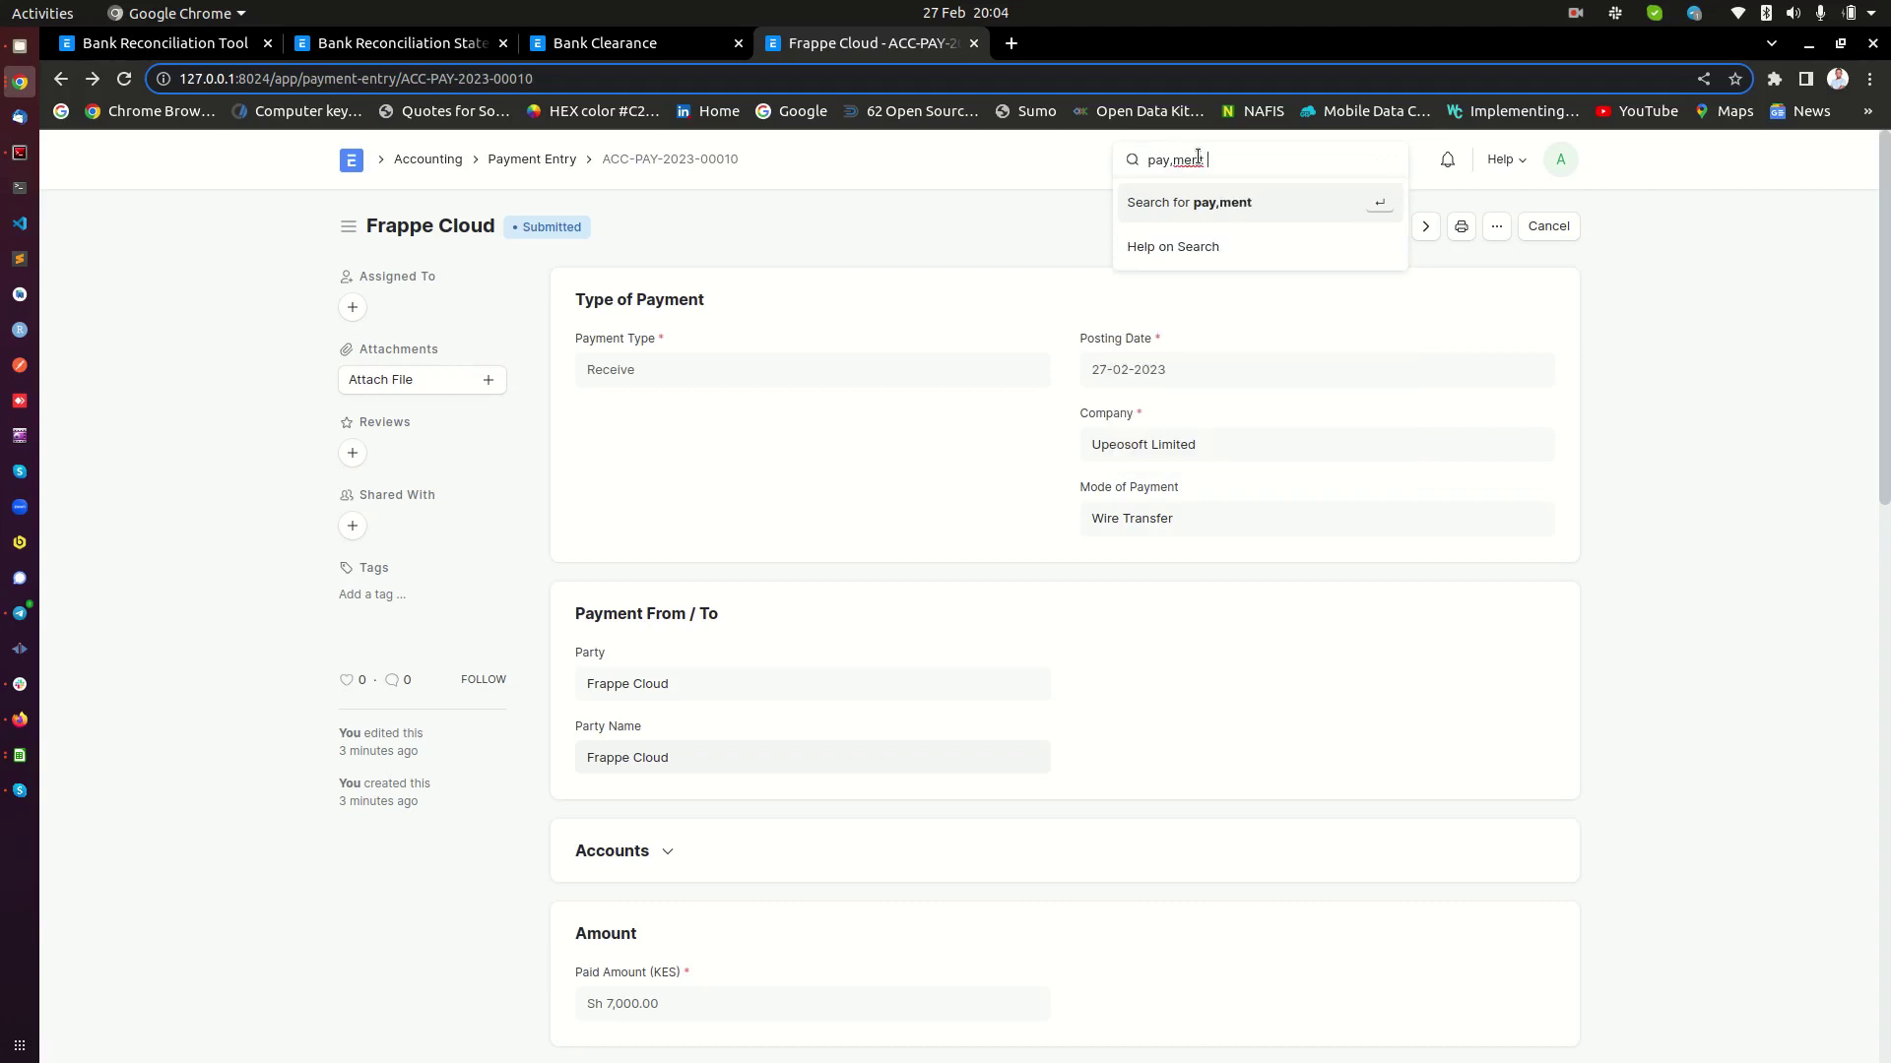
{"action": "key", "text": "BackSpace"}
{"action": "key", "text": "BackSpace"}
{"action": "key", "text": "BackSpace"}
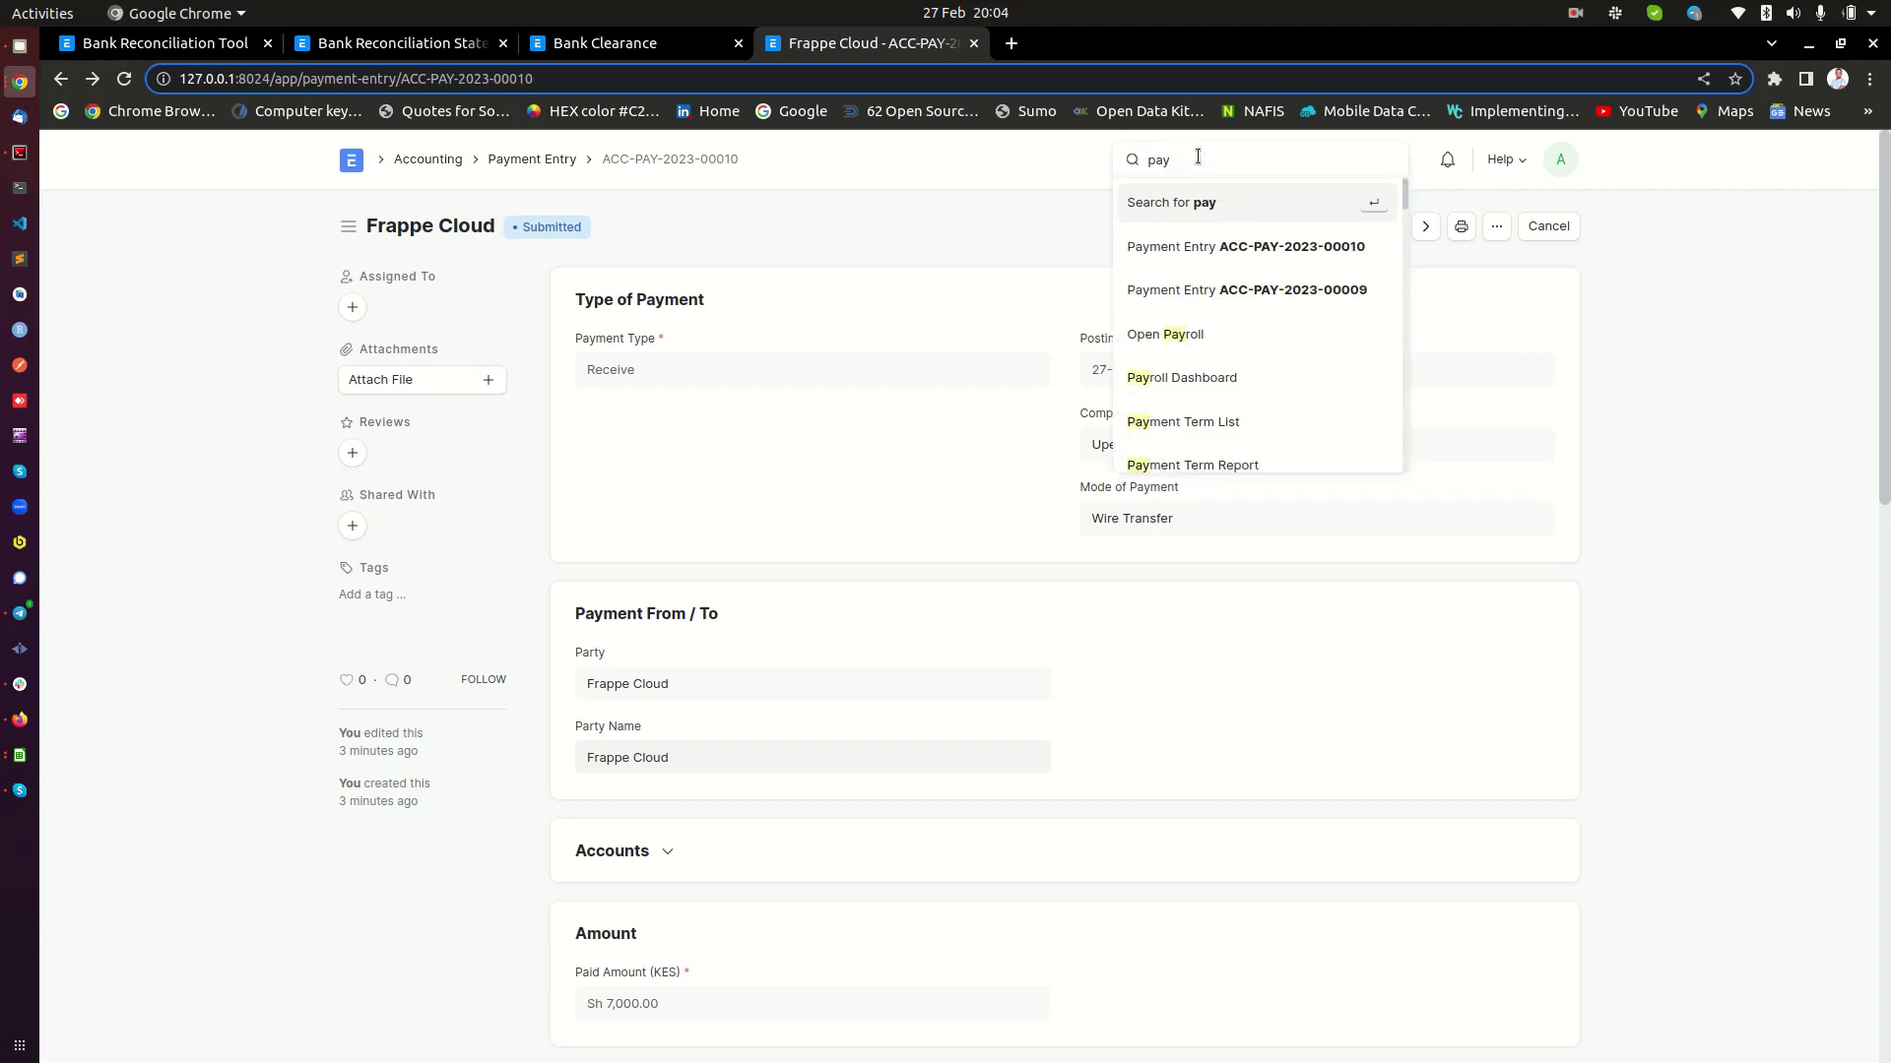
{"action": "type", "text": "ment e"}
{"action": "left_click", "coordinate": [1172, 246]}
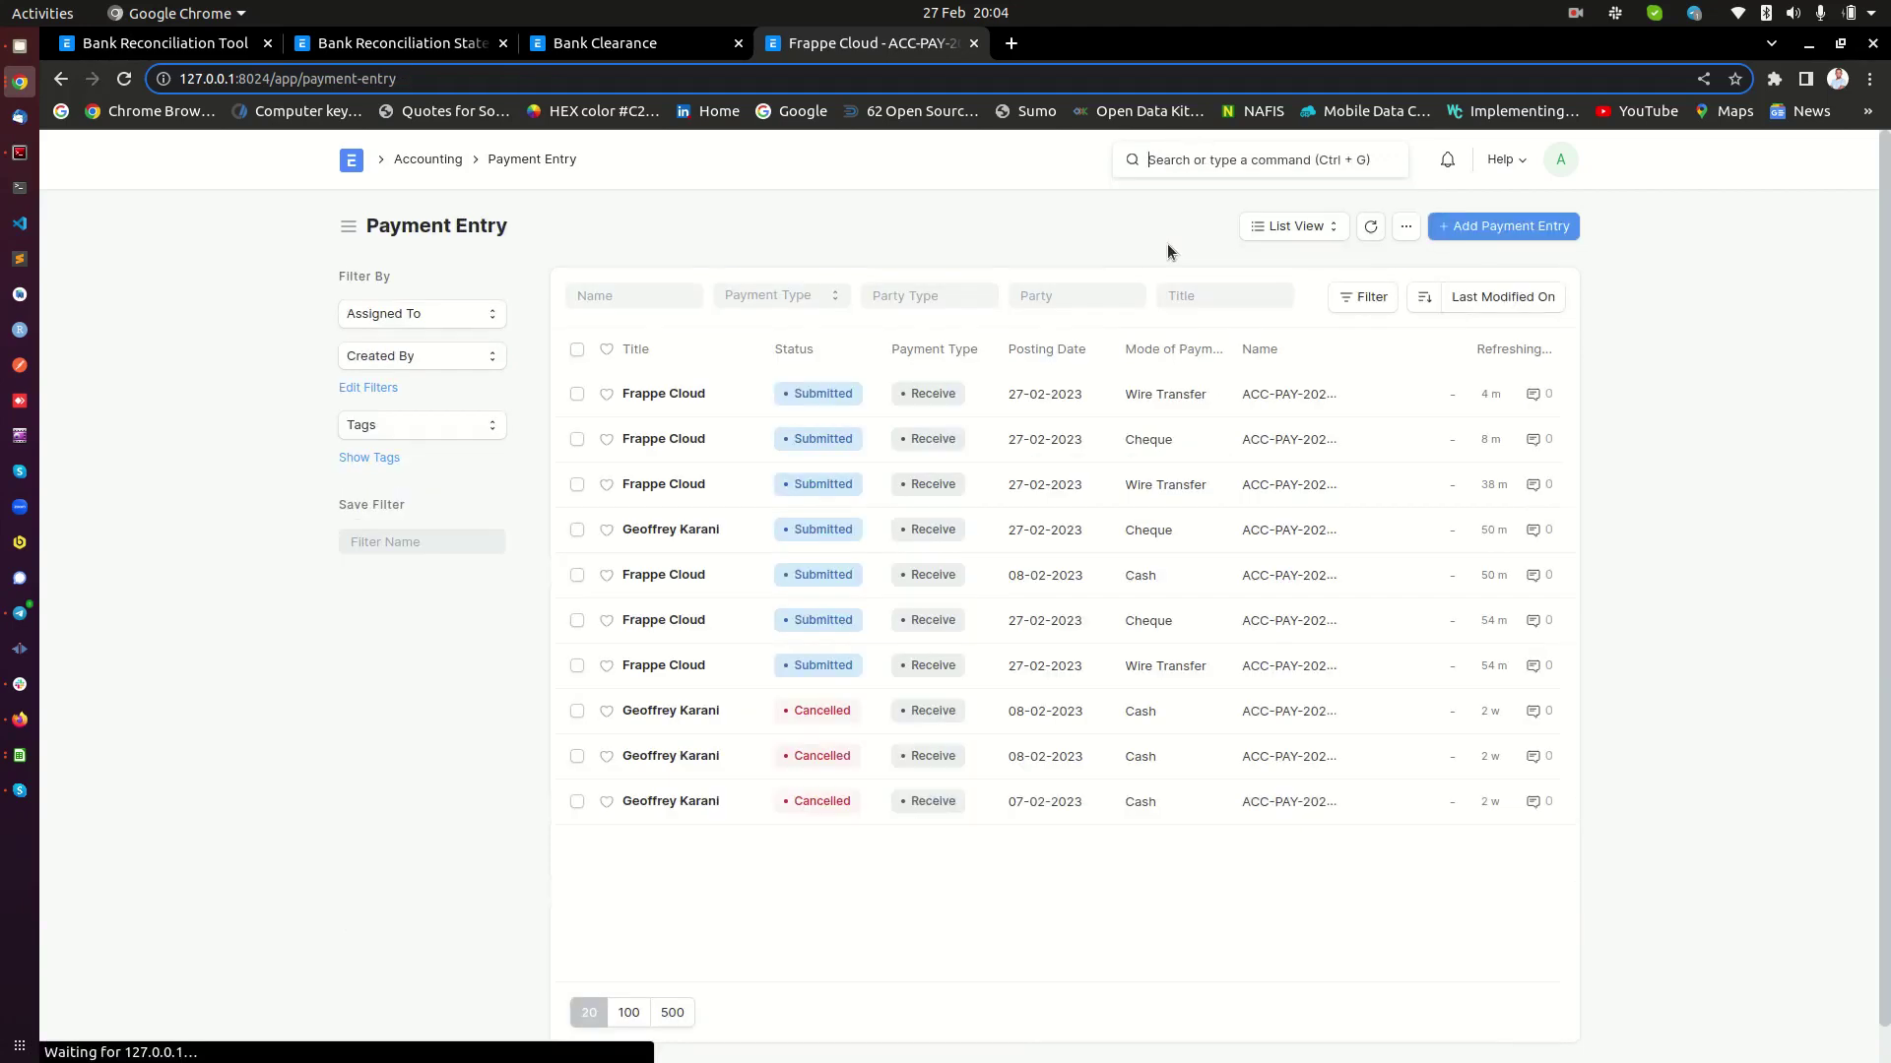
{"action": "left_click", "coordinate": [658, 394]}
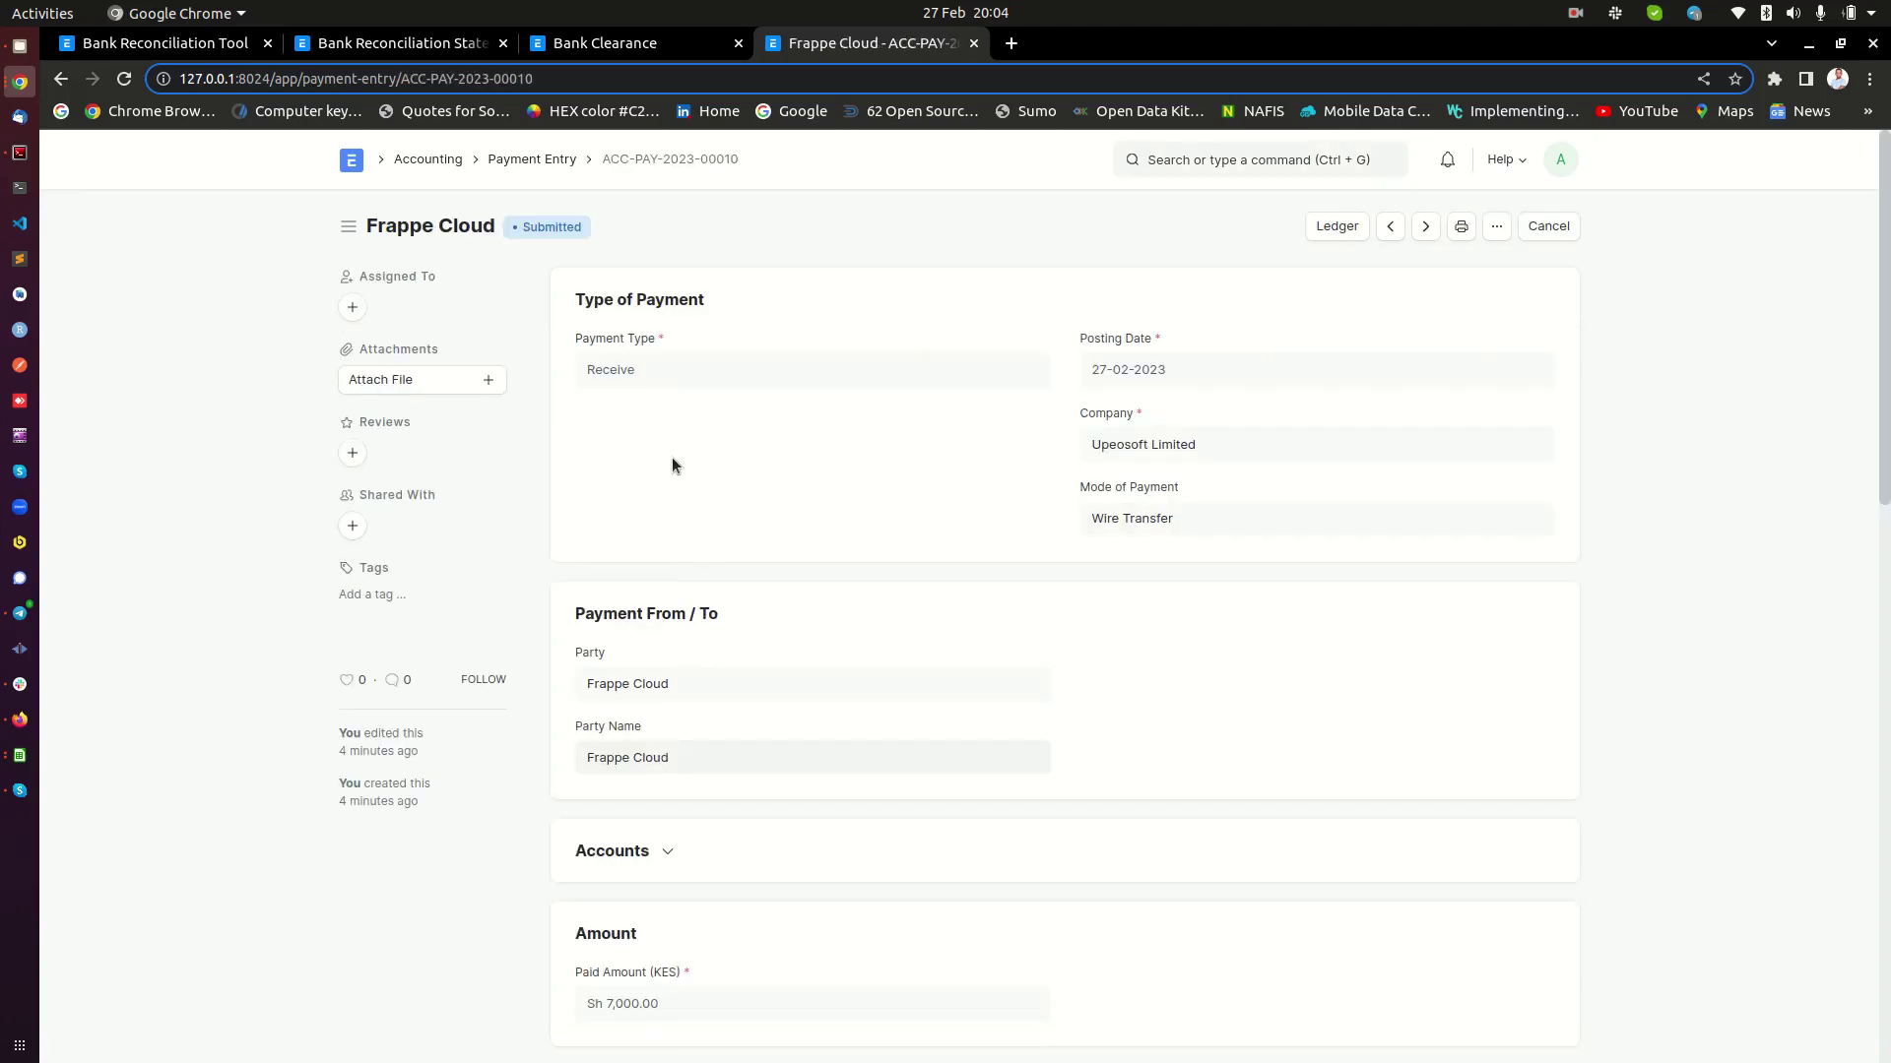
{"action": "scroll", "coordinate": [610, 767], "scroll_direction": "down", "scroll_amount": 3}
{"action": "left_click_drag", "start_coordinate": [615, 765], "coordinate": [706, 761]}
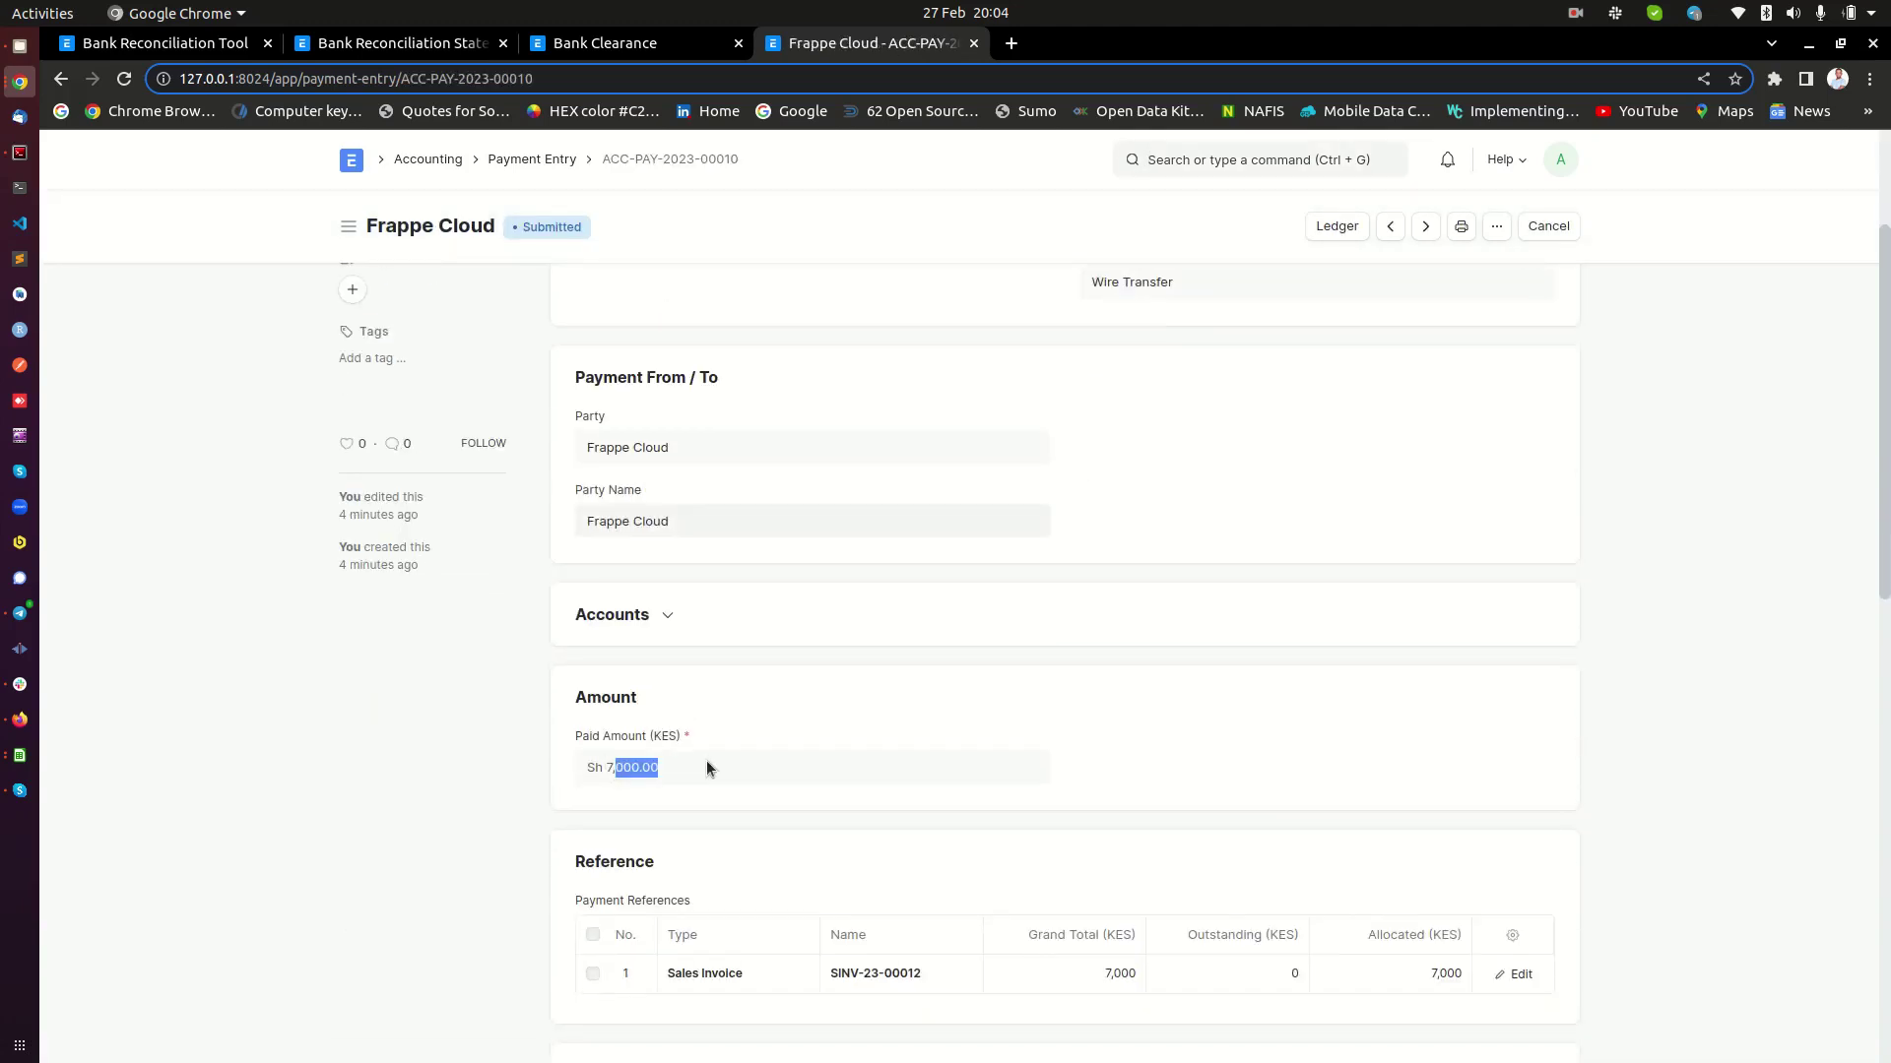
{"action": "scroll", "coordinate": [768, 599], "scroll_direction": "up", "scroll_amount": 3}
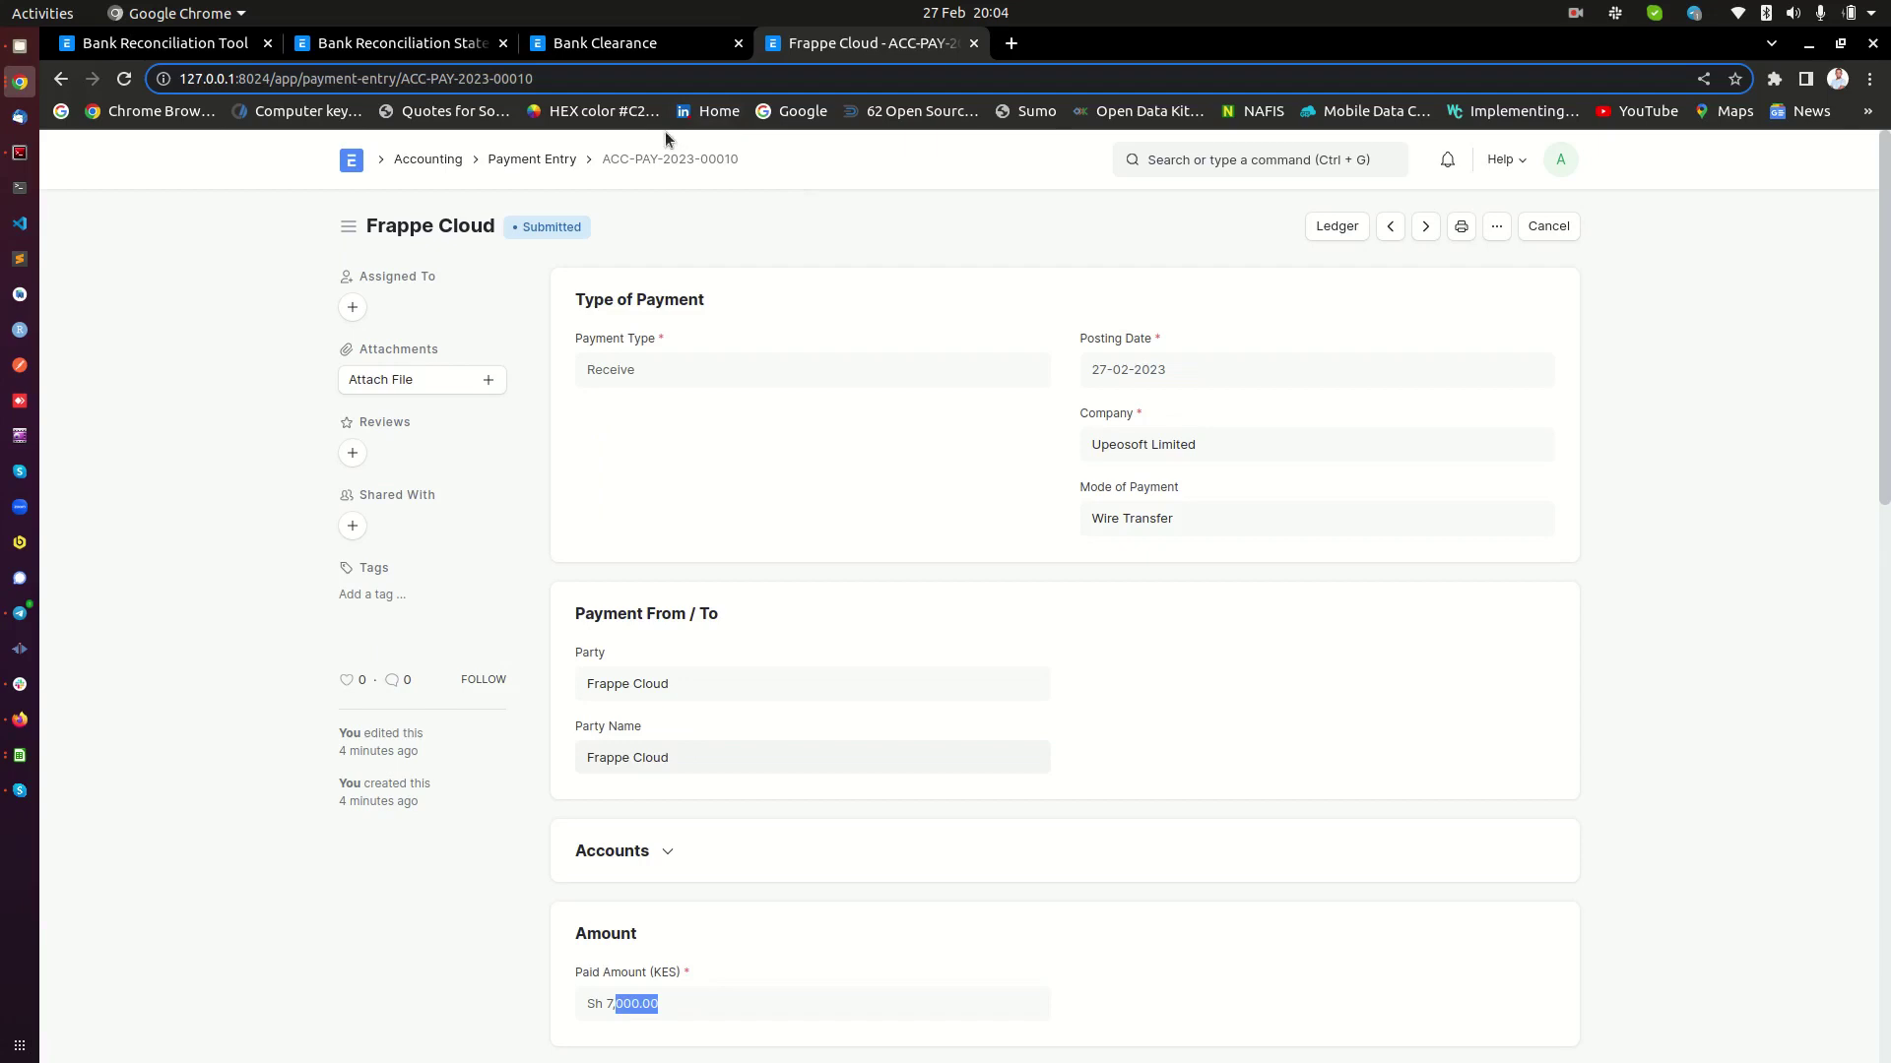
Open the Bank Reconciliation Statement report, widen Payment Document, then reconcile the Sh 7,000.00 transaction
{"action": "left_click", "coordinate": [425, 160]}
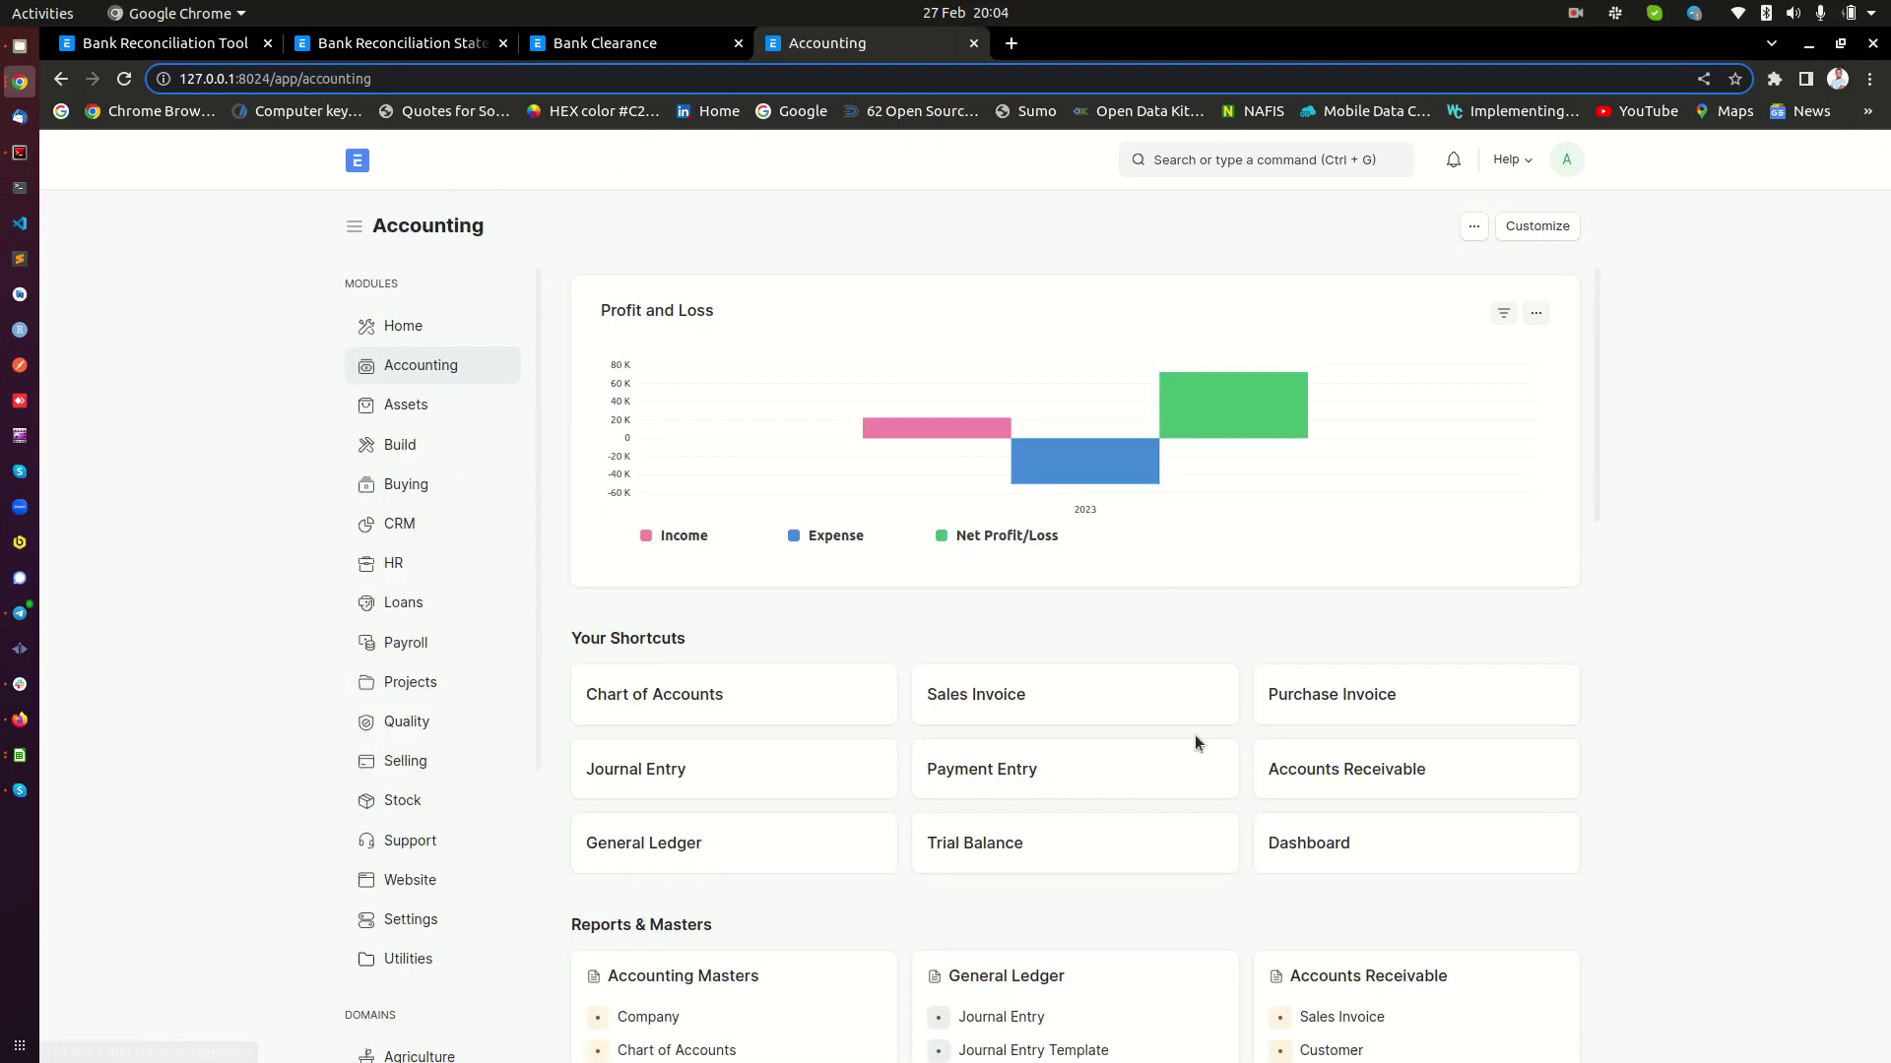
{"action": "scroll", "coordinate": [1280, 631], "scroll_direction": "down", "scroll_amount": 6}
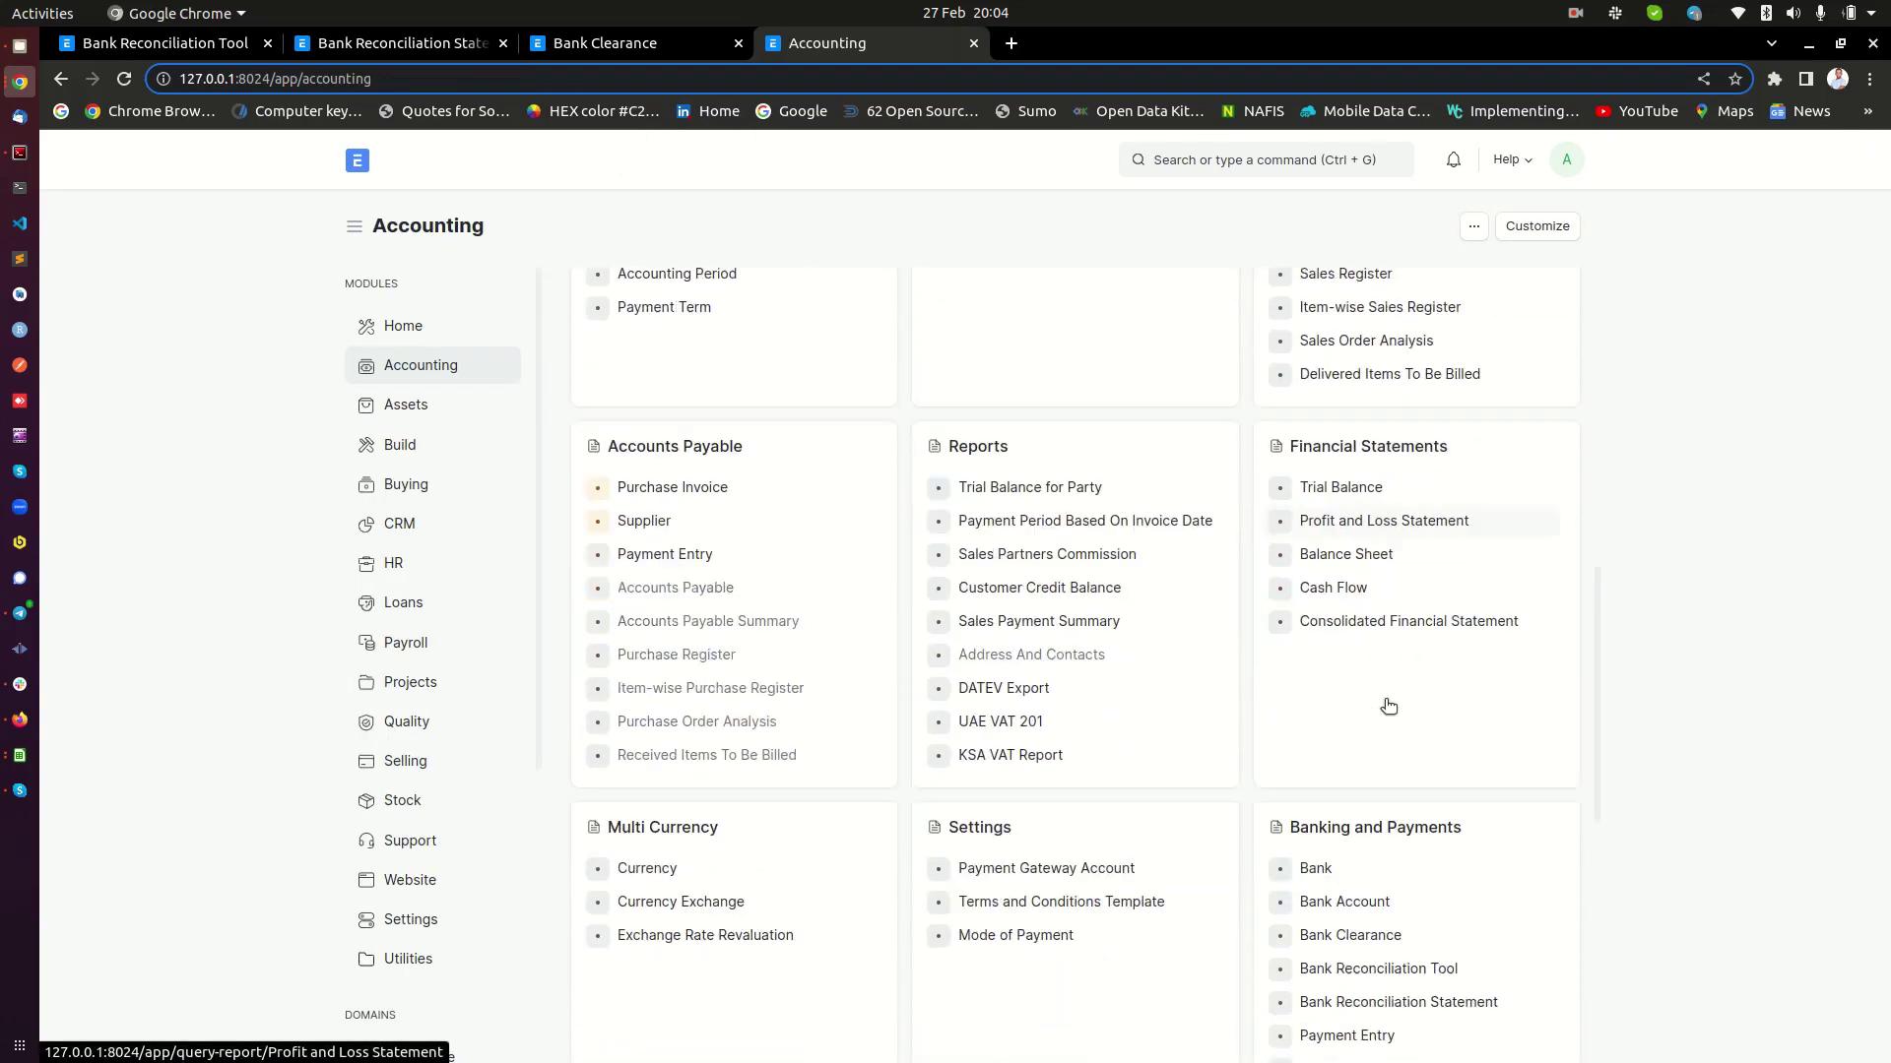
{"action": "scroll", "coordinate": [1384, 735], "scroll_direction": "down", "scroll_amount": 2}
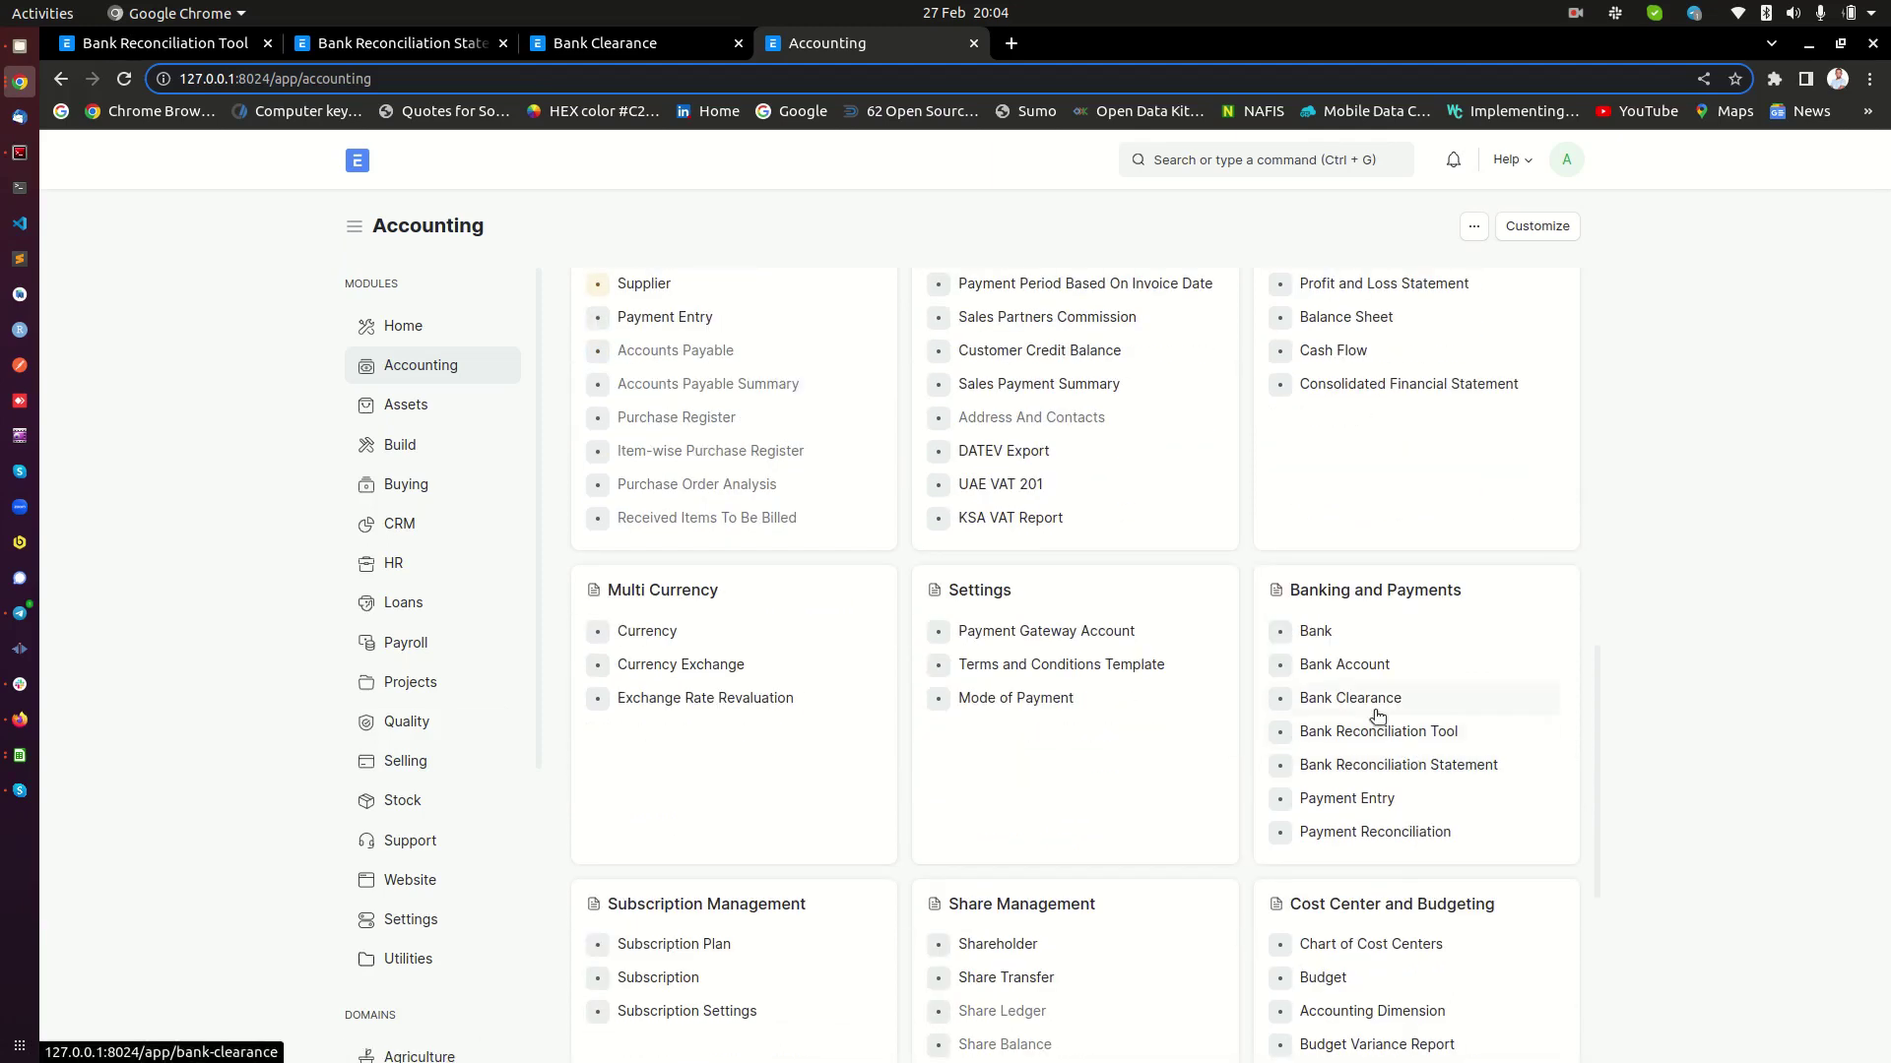
{"action": "left_click", "coordinate": [1418, 765]}
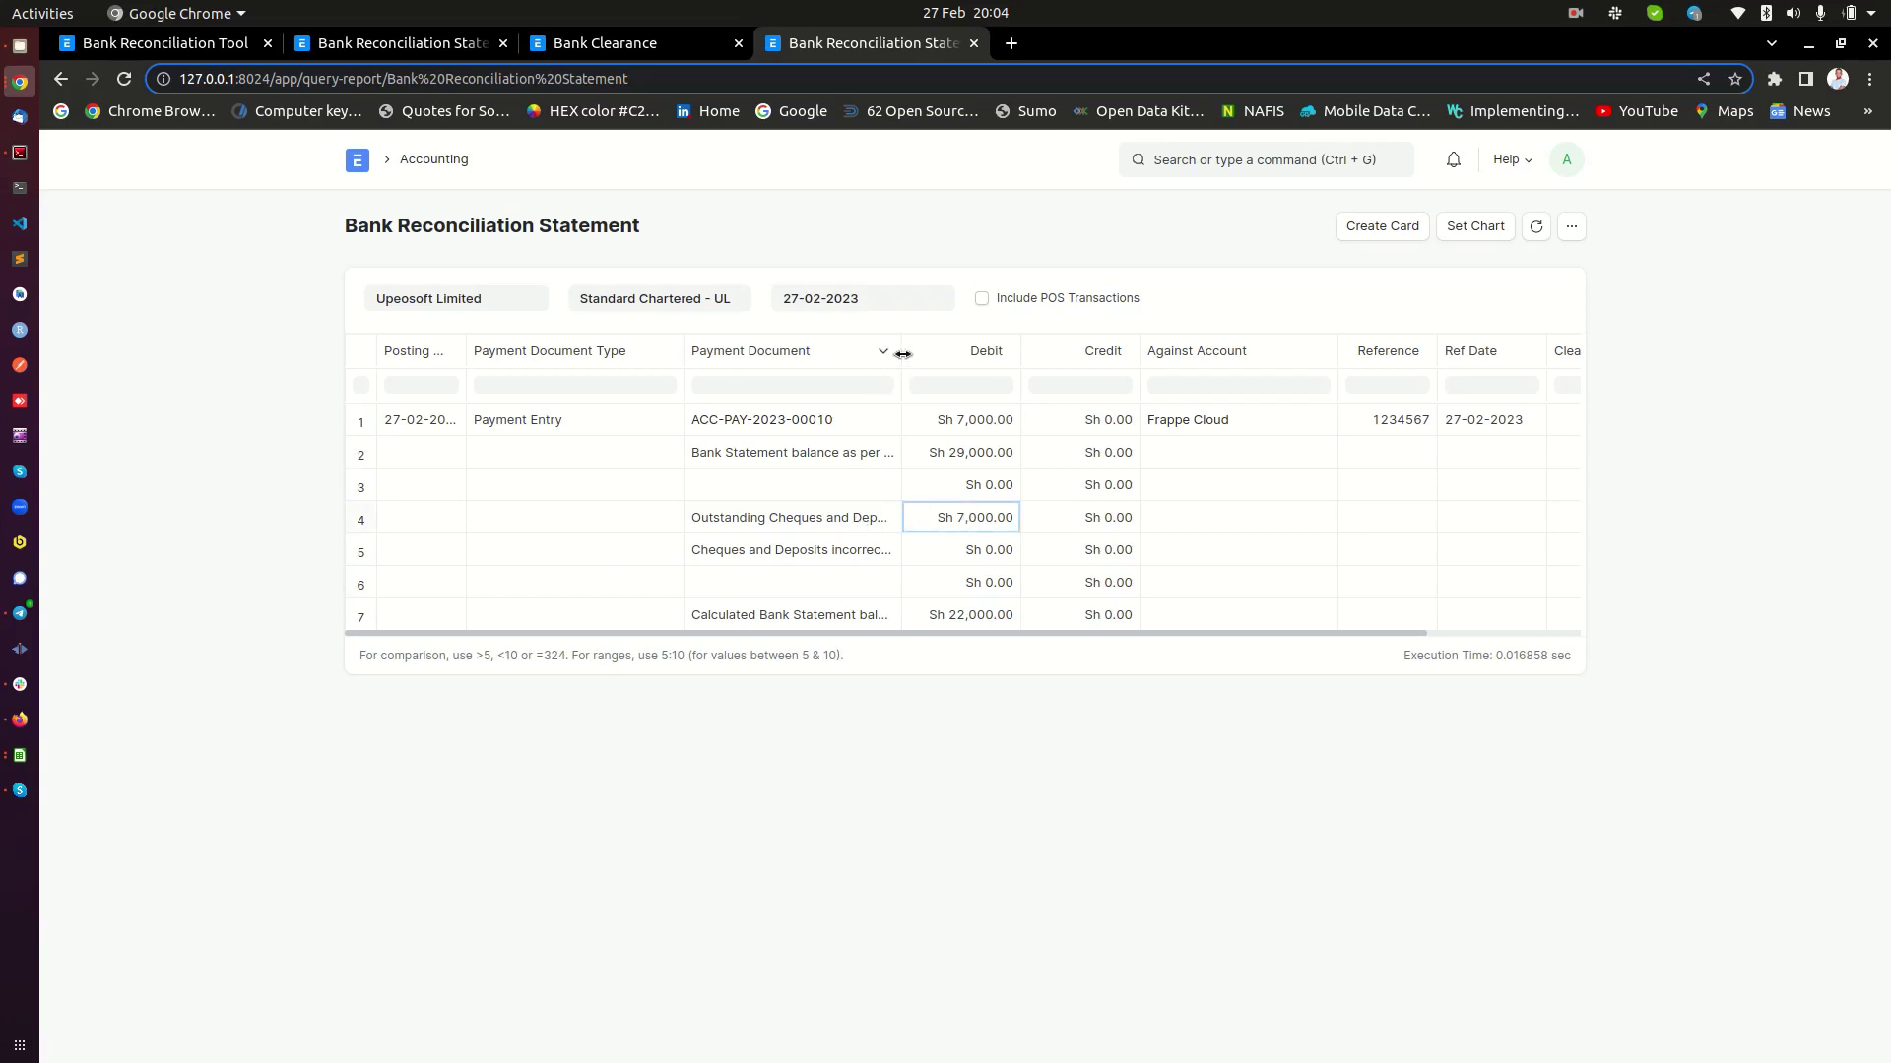
{"action": "left_click_drag", "start_coordinate": [903, 360], "coordinate": [1103, 357]}
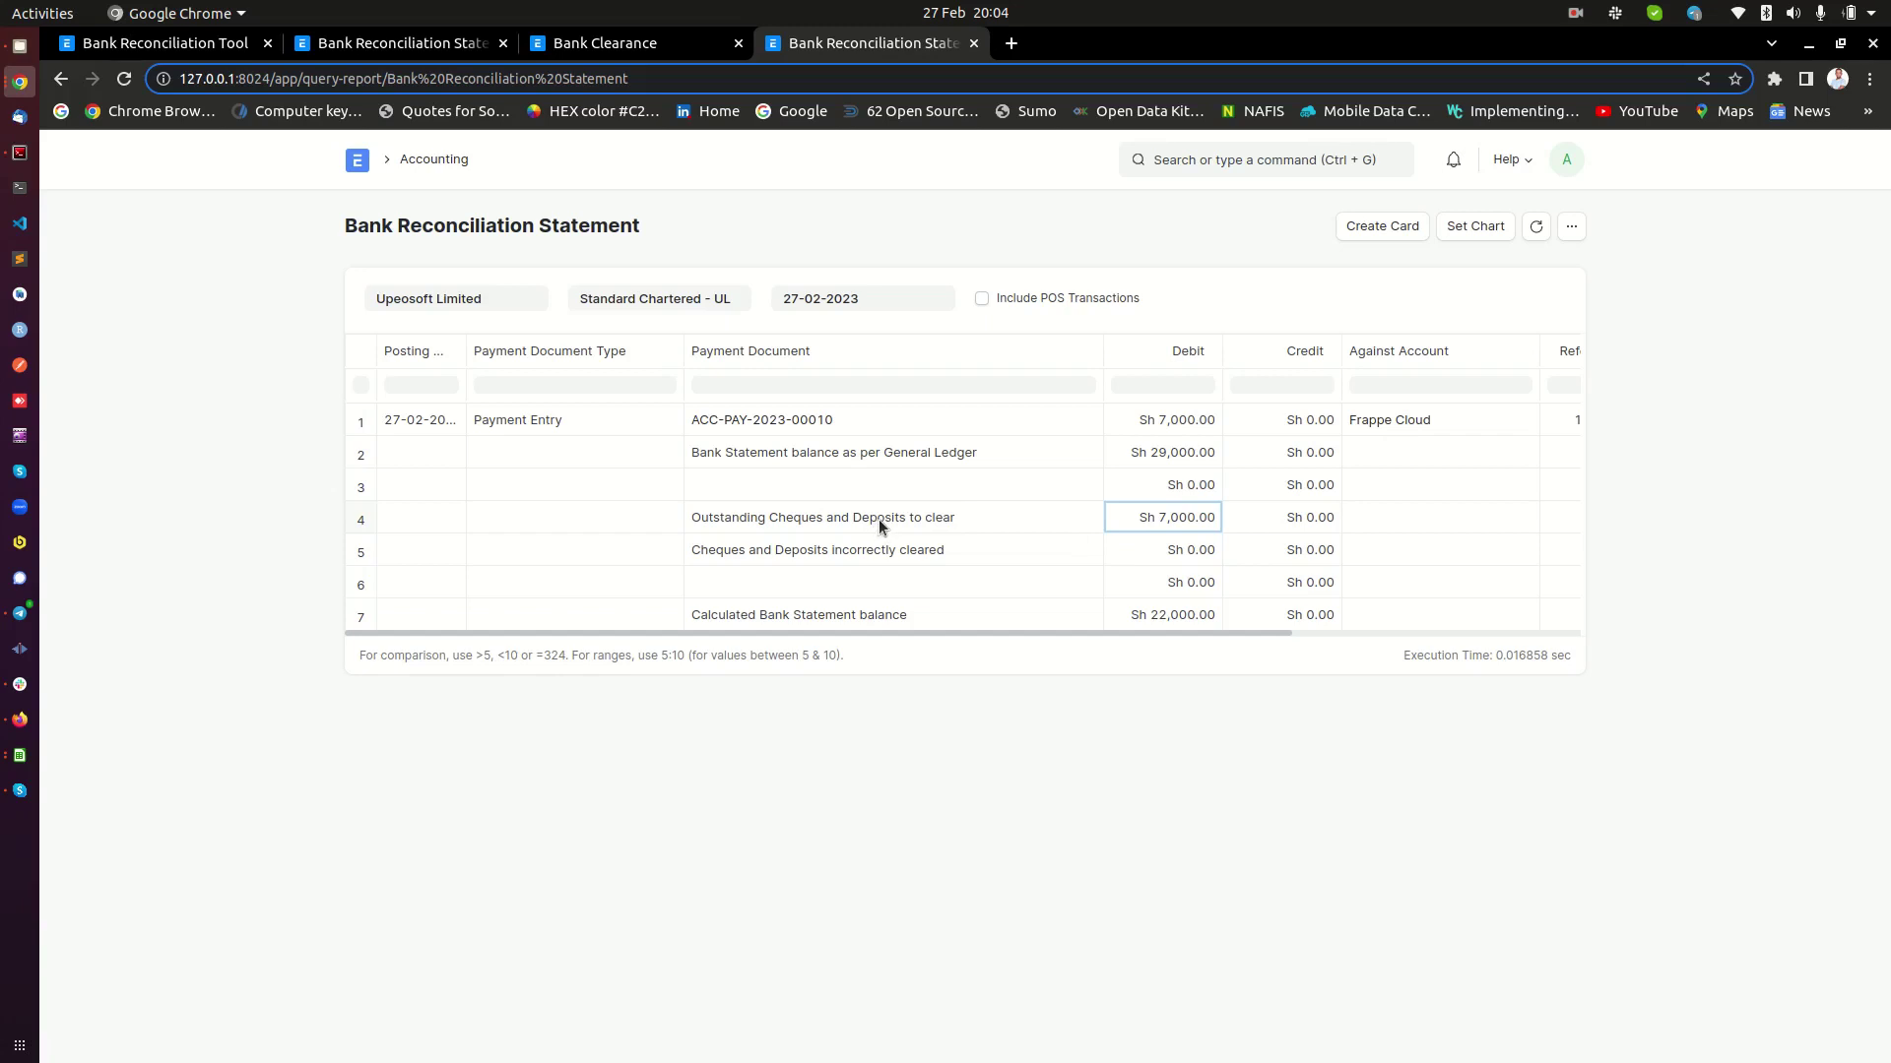
{"action": "left_click", "coordinate": [175, 42]}
{"action": "left_click", "coordinate": [1513, 902]}
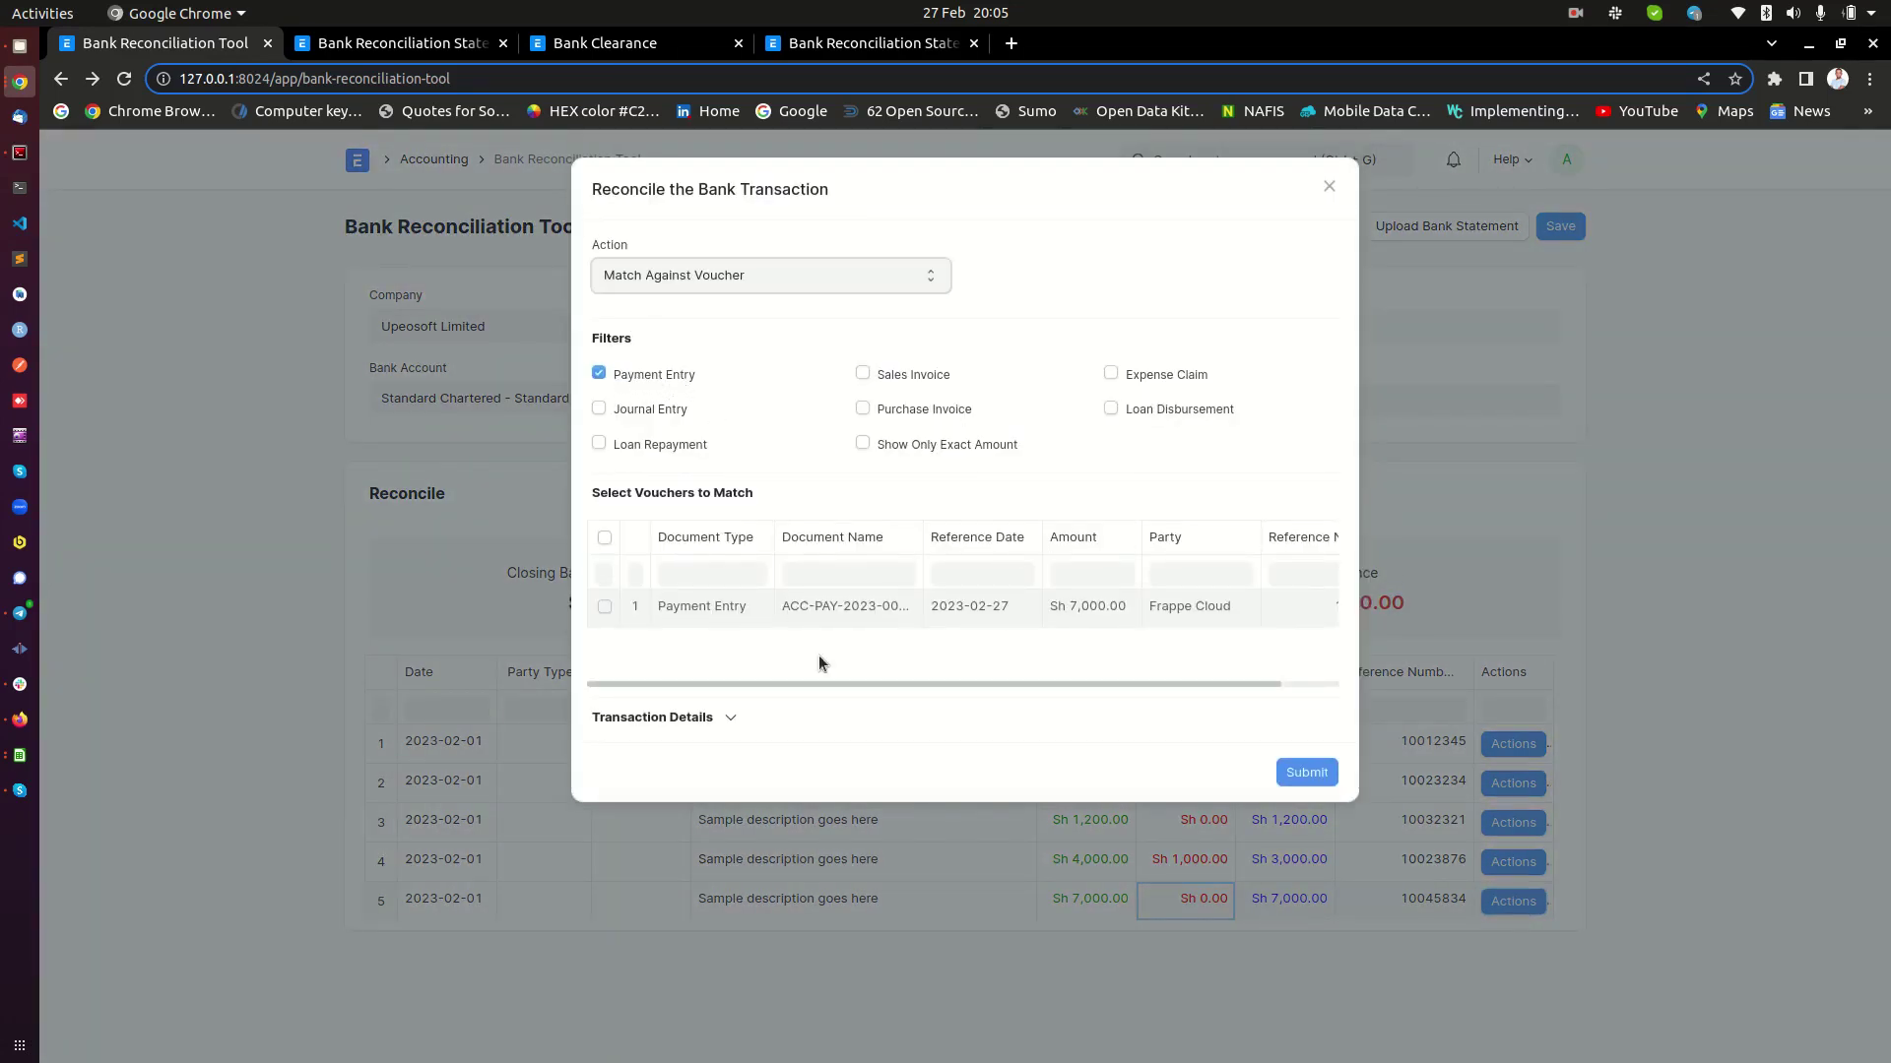
Review the Frappe Cloud payment match in the reconcile dialog, then close it without submitting
{"action": "left_click", "coordinate": [1056, 683]}
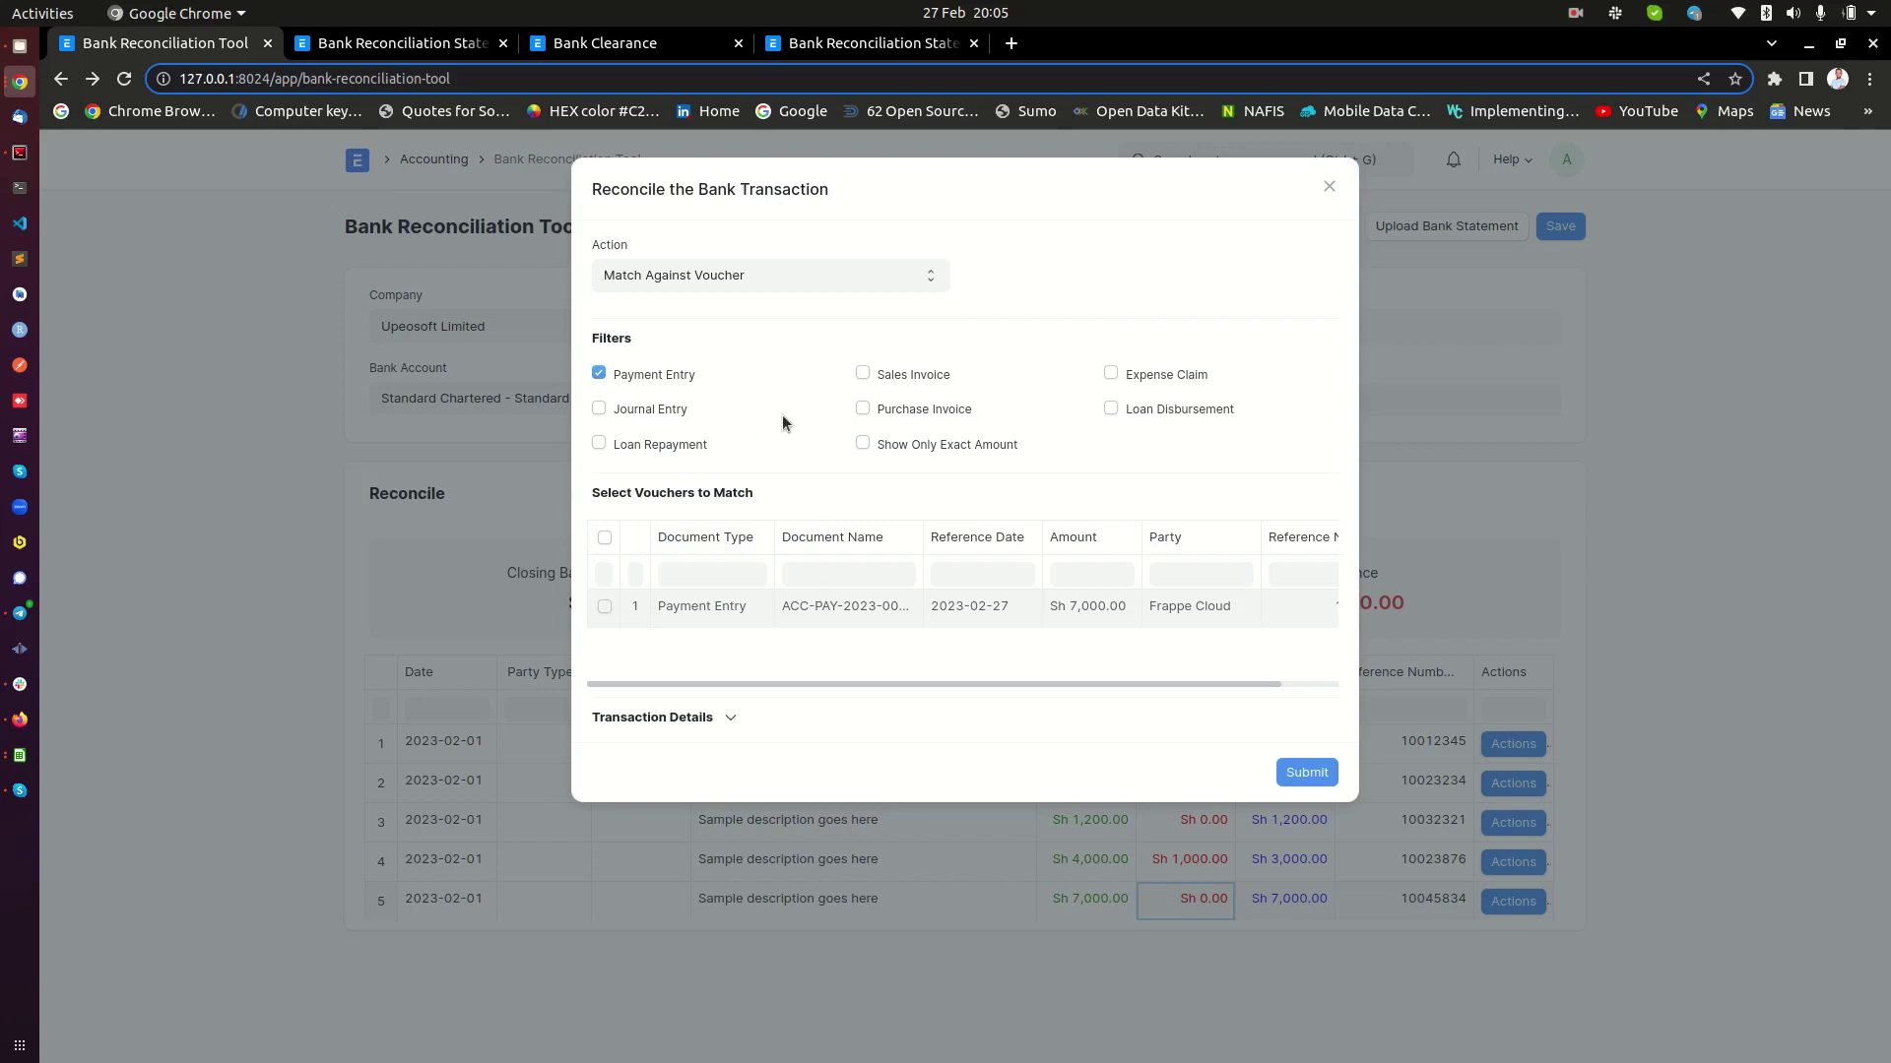
{"action": "left_click", "coordinate": [695, 721]}
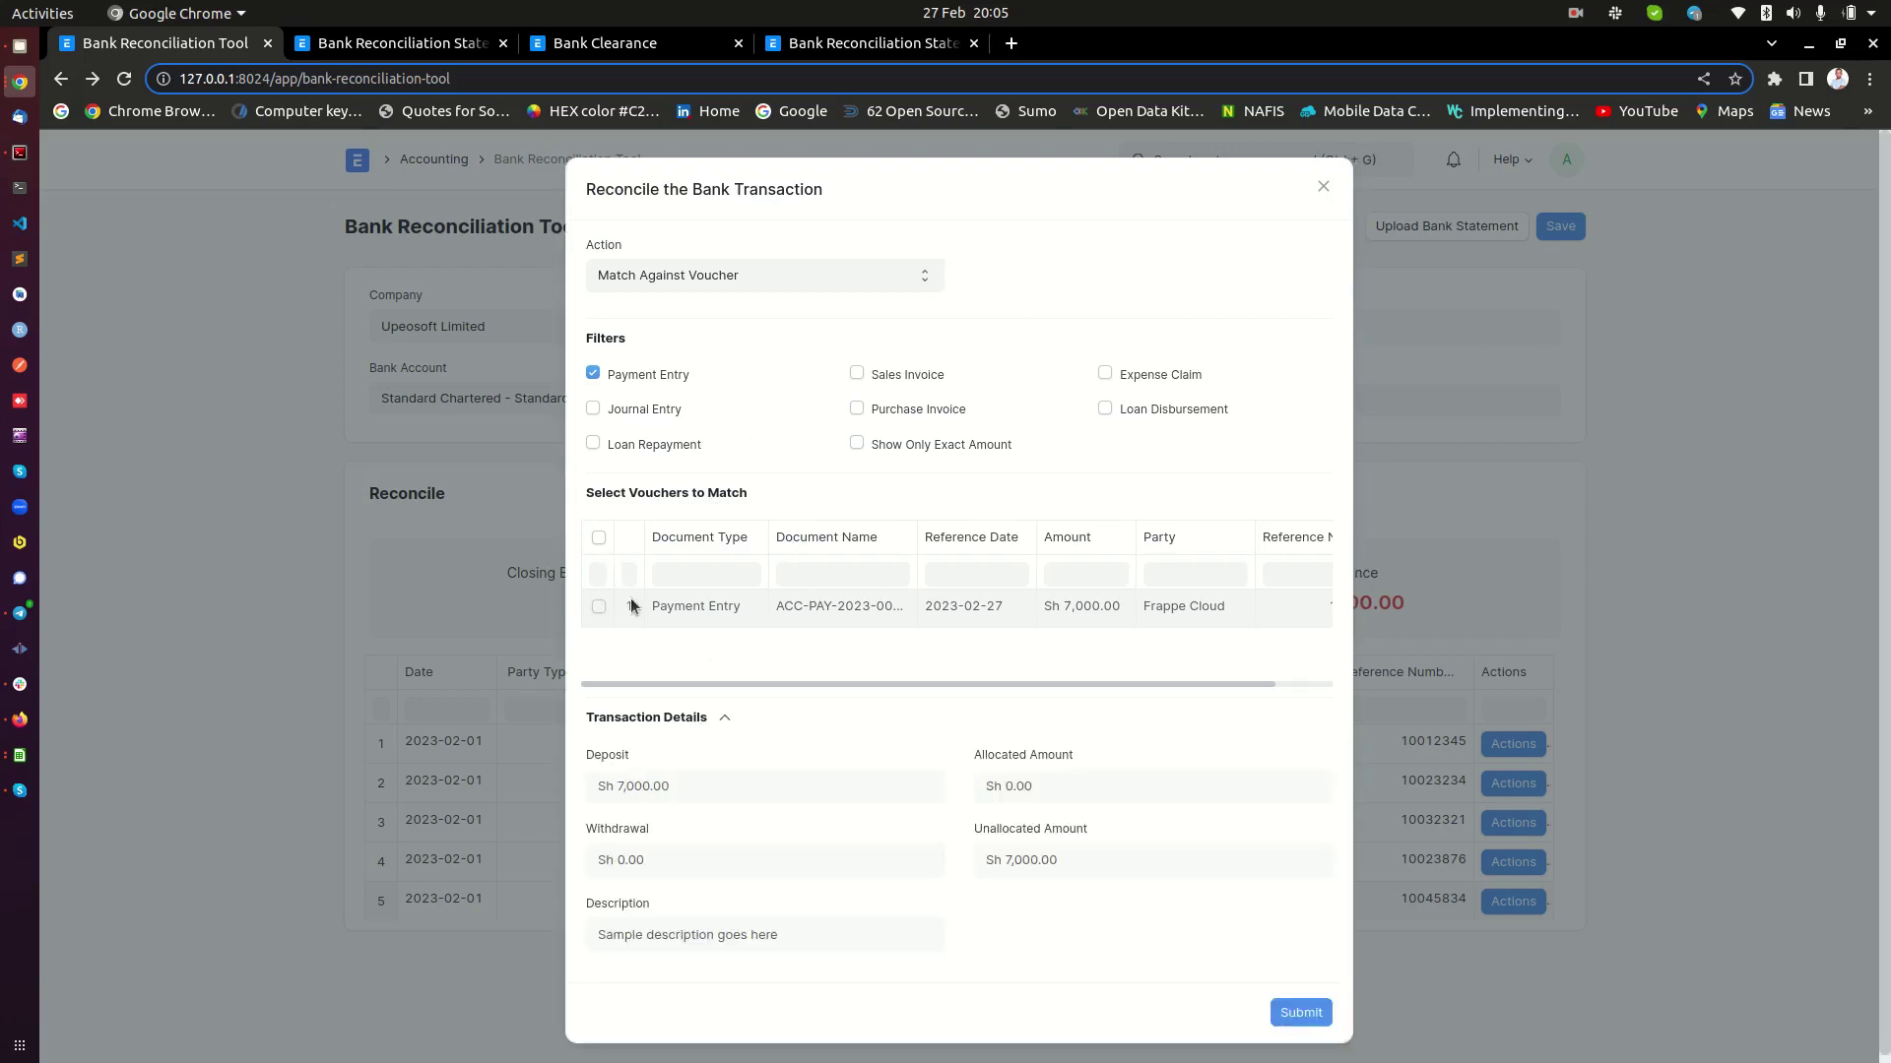
{"action": "left_click", "coordinate": [597, 537]}
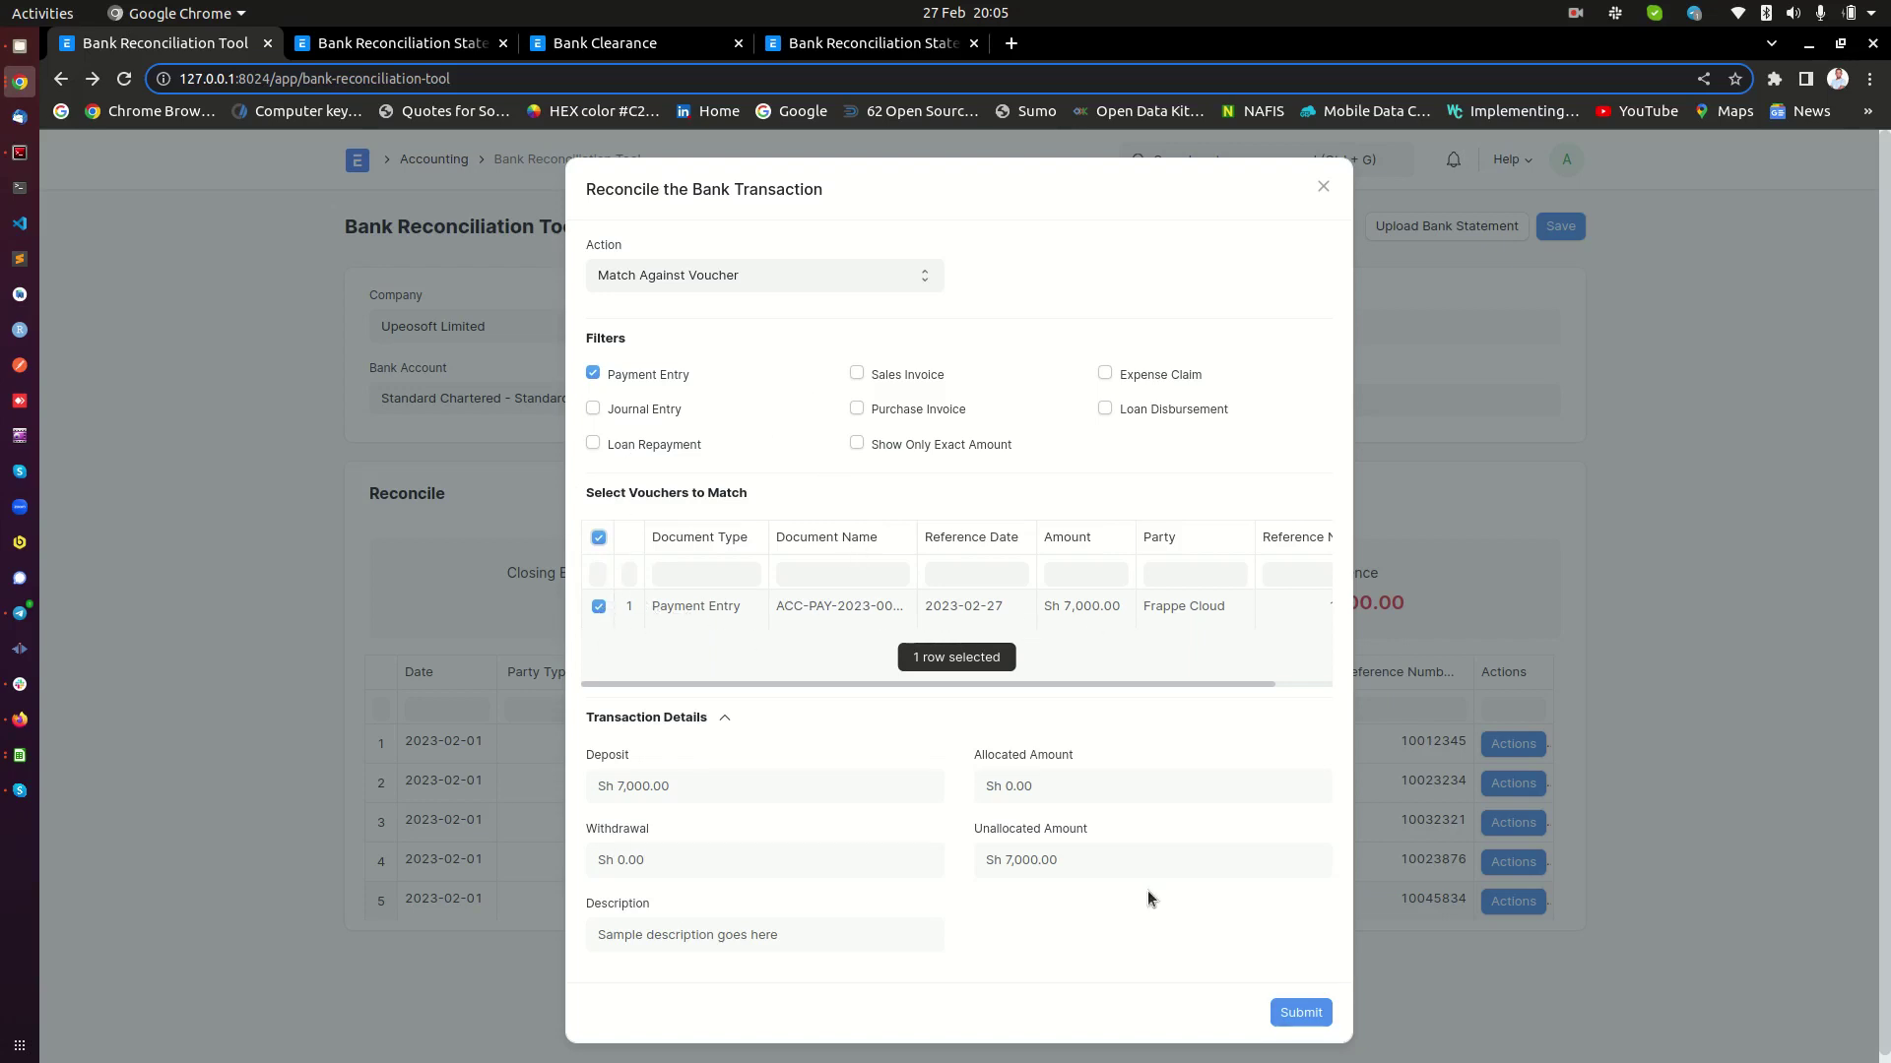
{"action": "left_click", "coordinate": [1451, 965]}
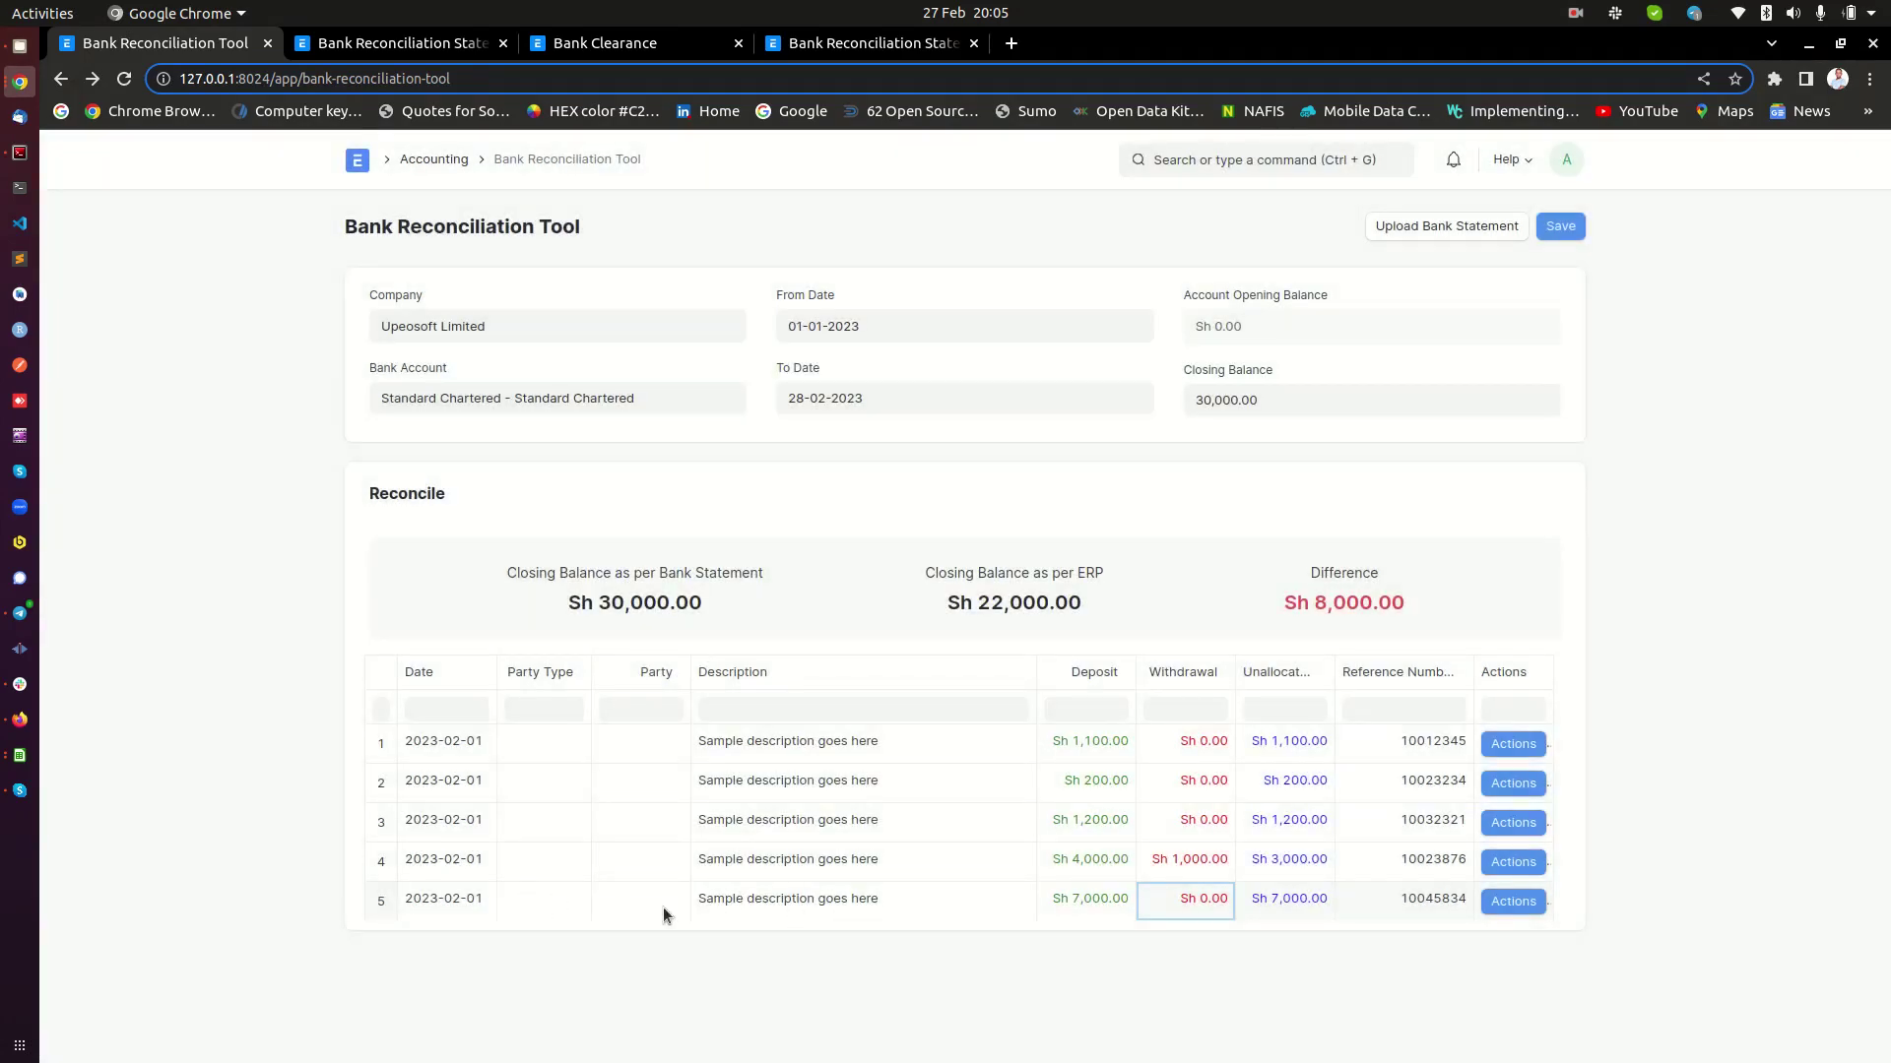
Reopen the Sh 7,000 deposit, switch the Sales Invoice and Expense Claim filters off, and list the reconcile actions
{"action": "left_click", "coordinate": [1521, 899]}
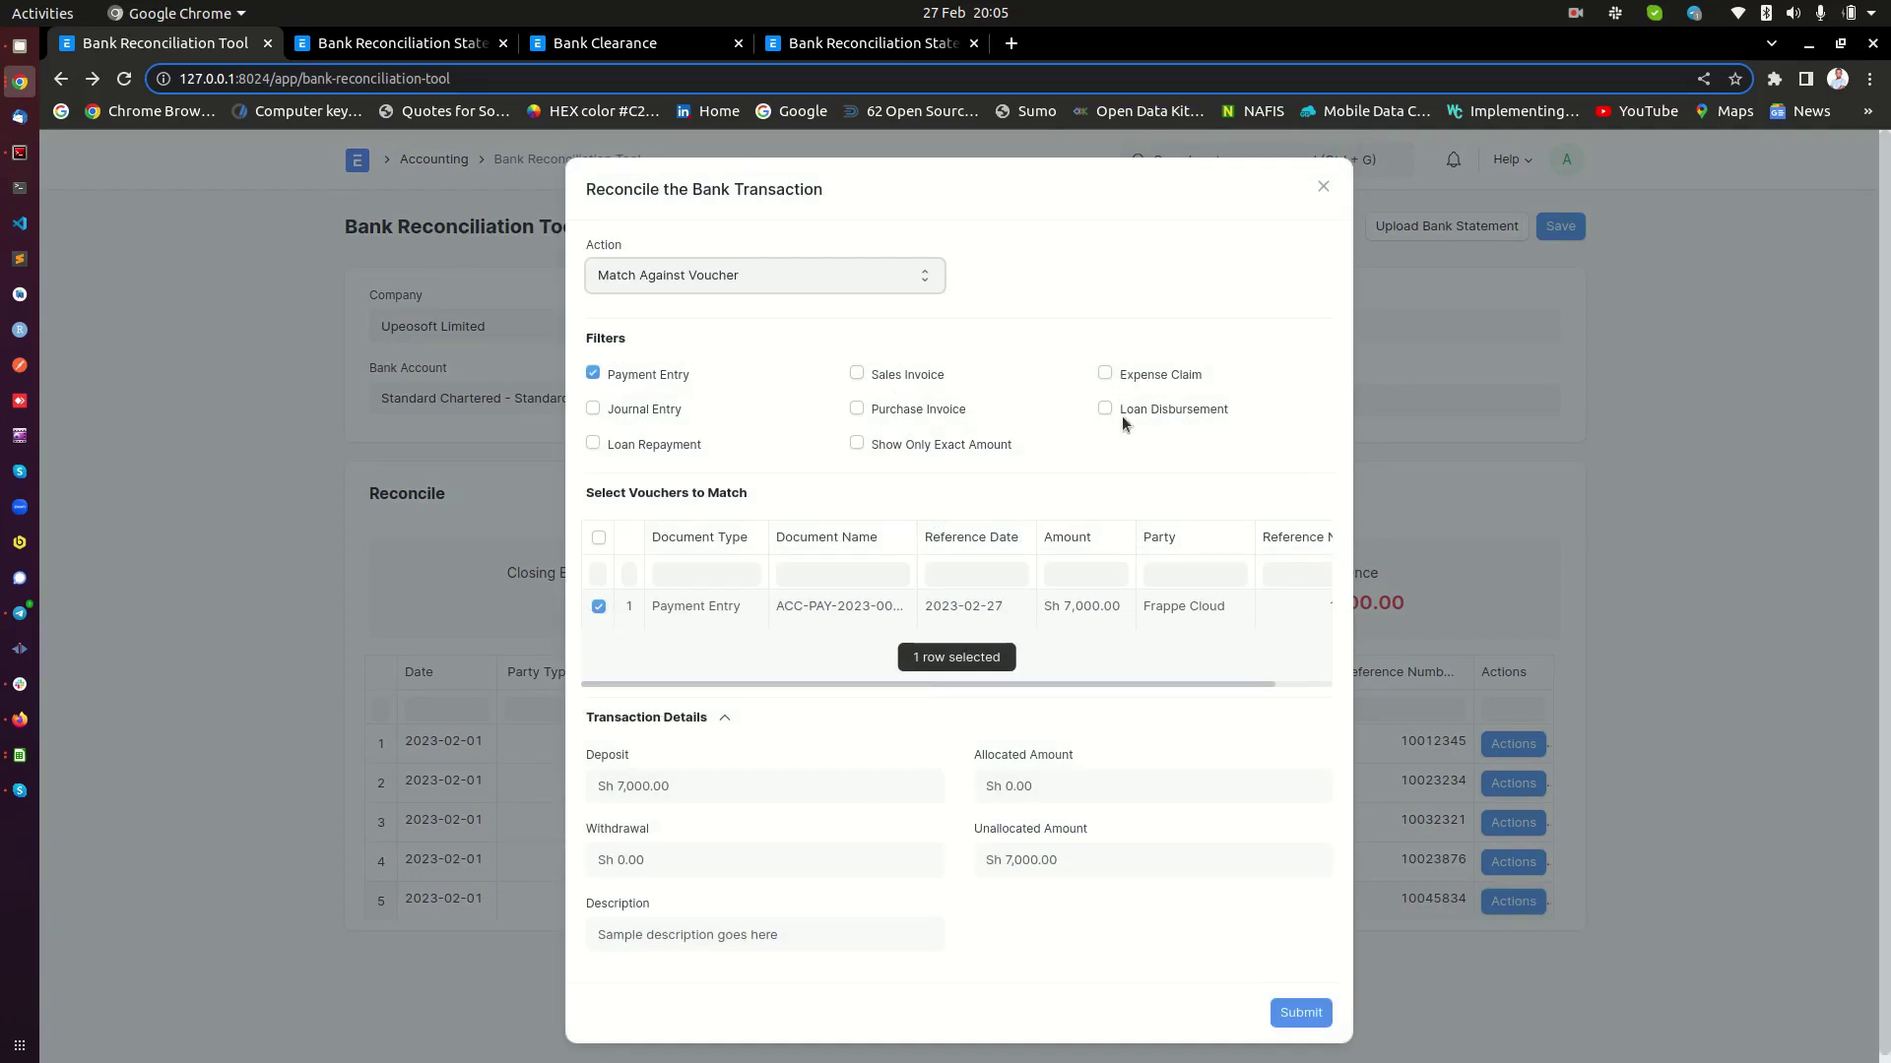
{"action": "left_click", "coordinate": [856, 373]}
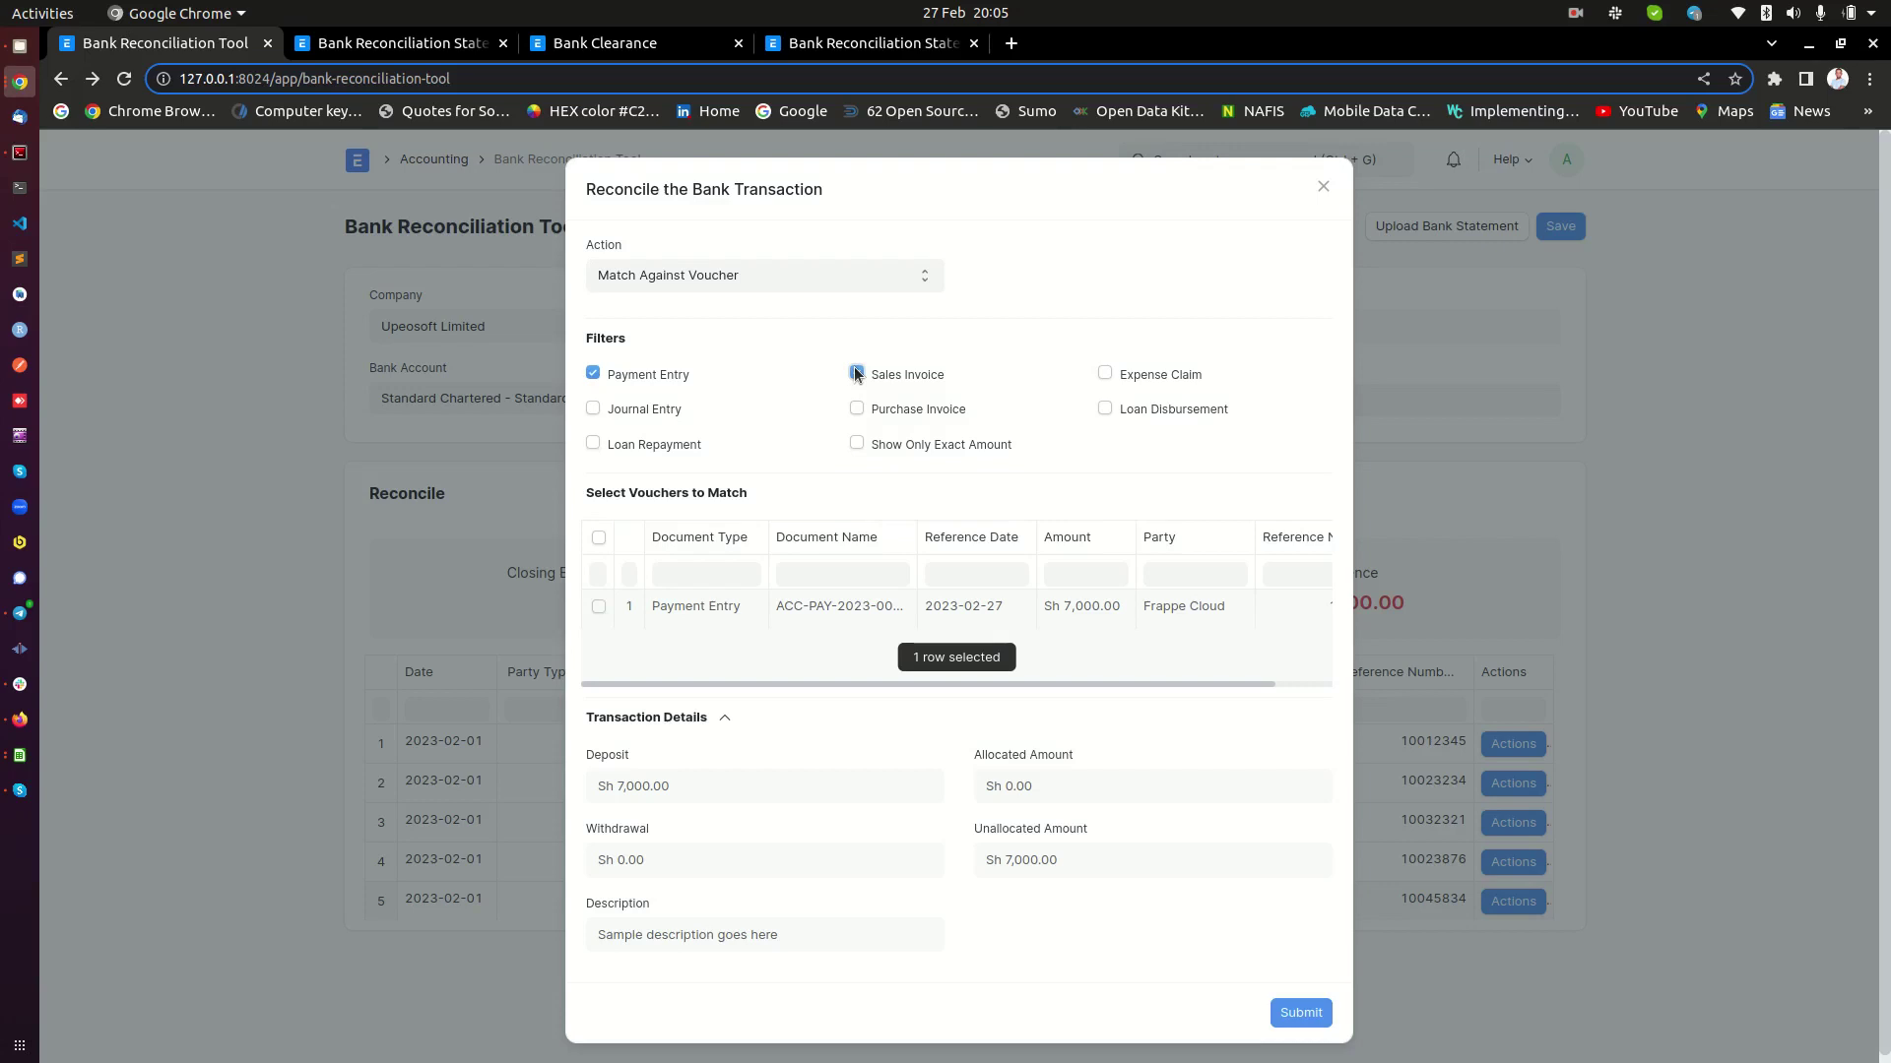
{"action": "left_click", "coordinate": [1103, 374]}
{"action": "left_click", "coordinate": [856, 373]}
{"action": "left_click", "coordinate": [683, 280]}
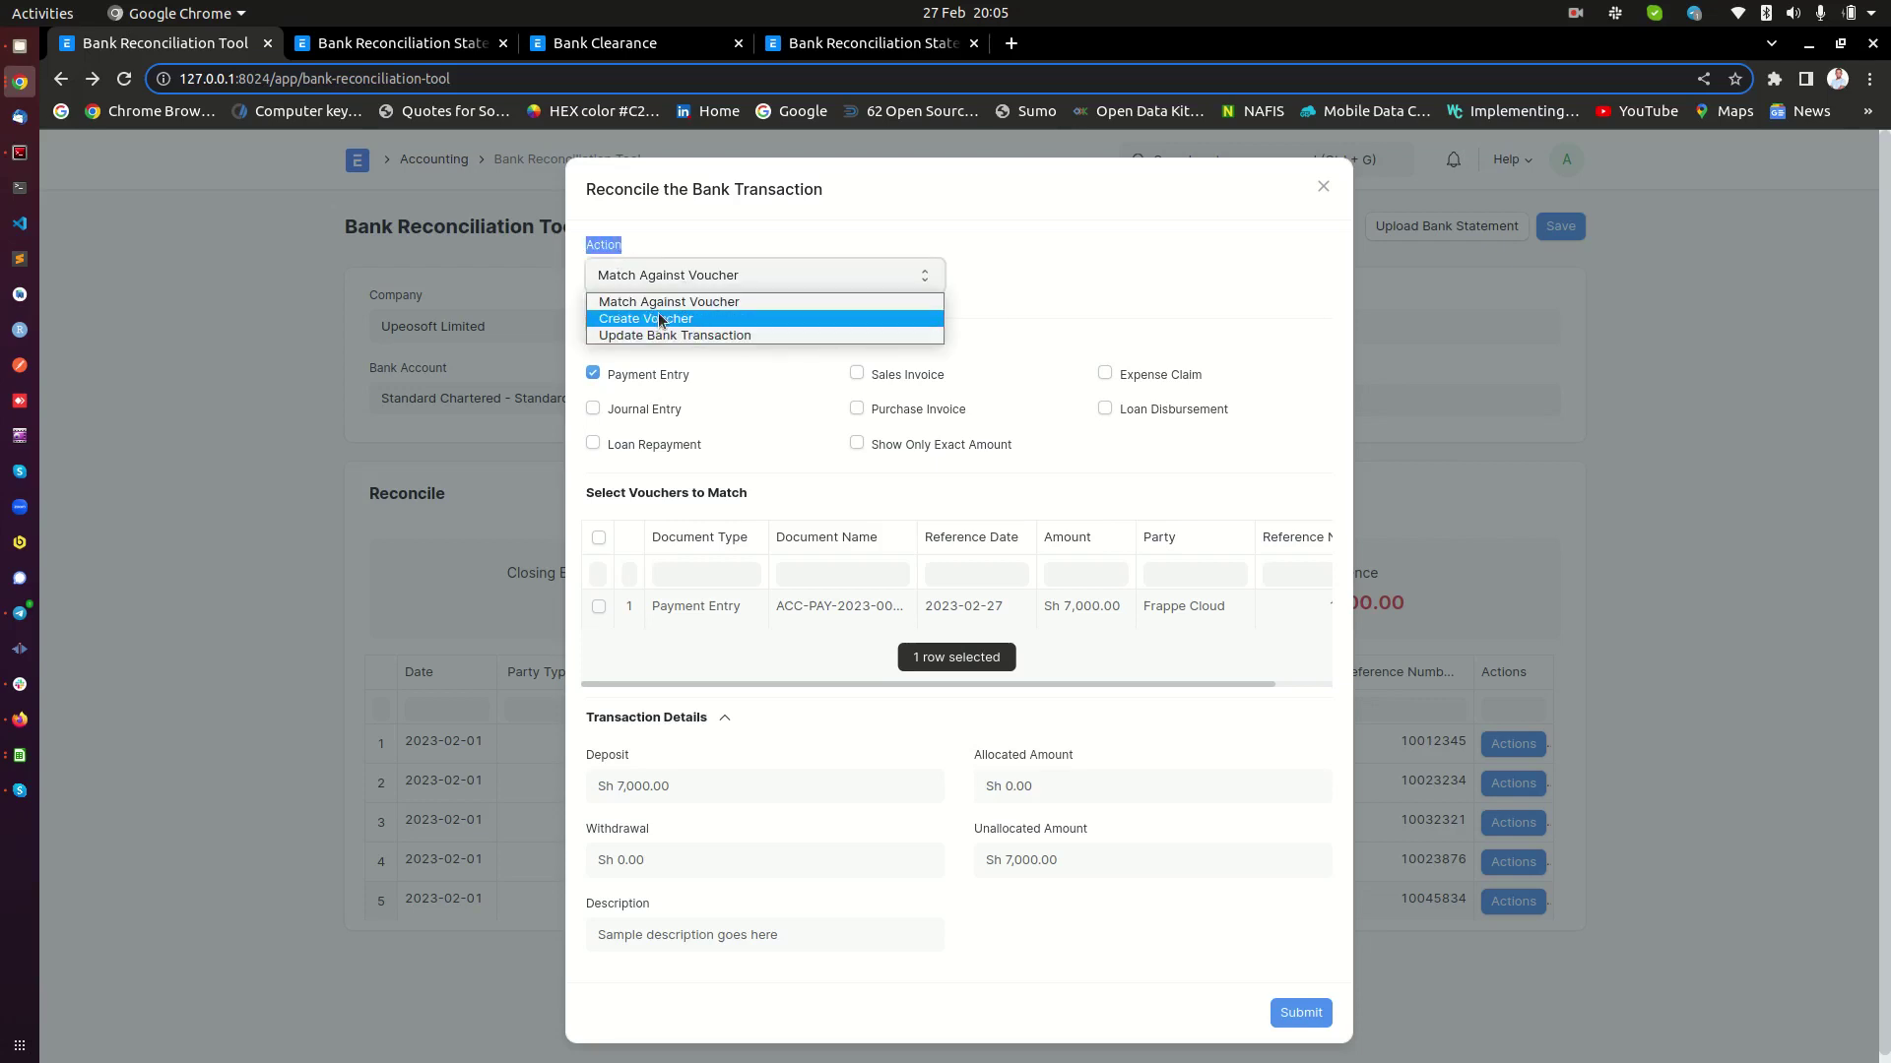
{"action": "left_click", "coordinate": [665, 319]}
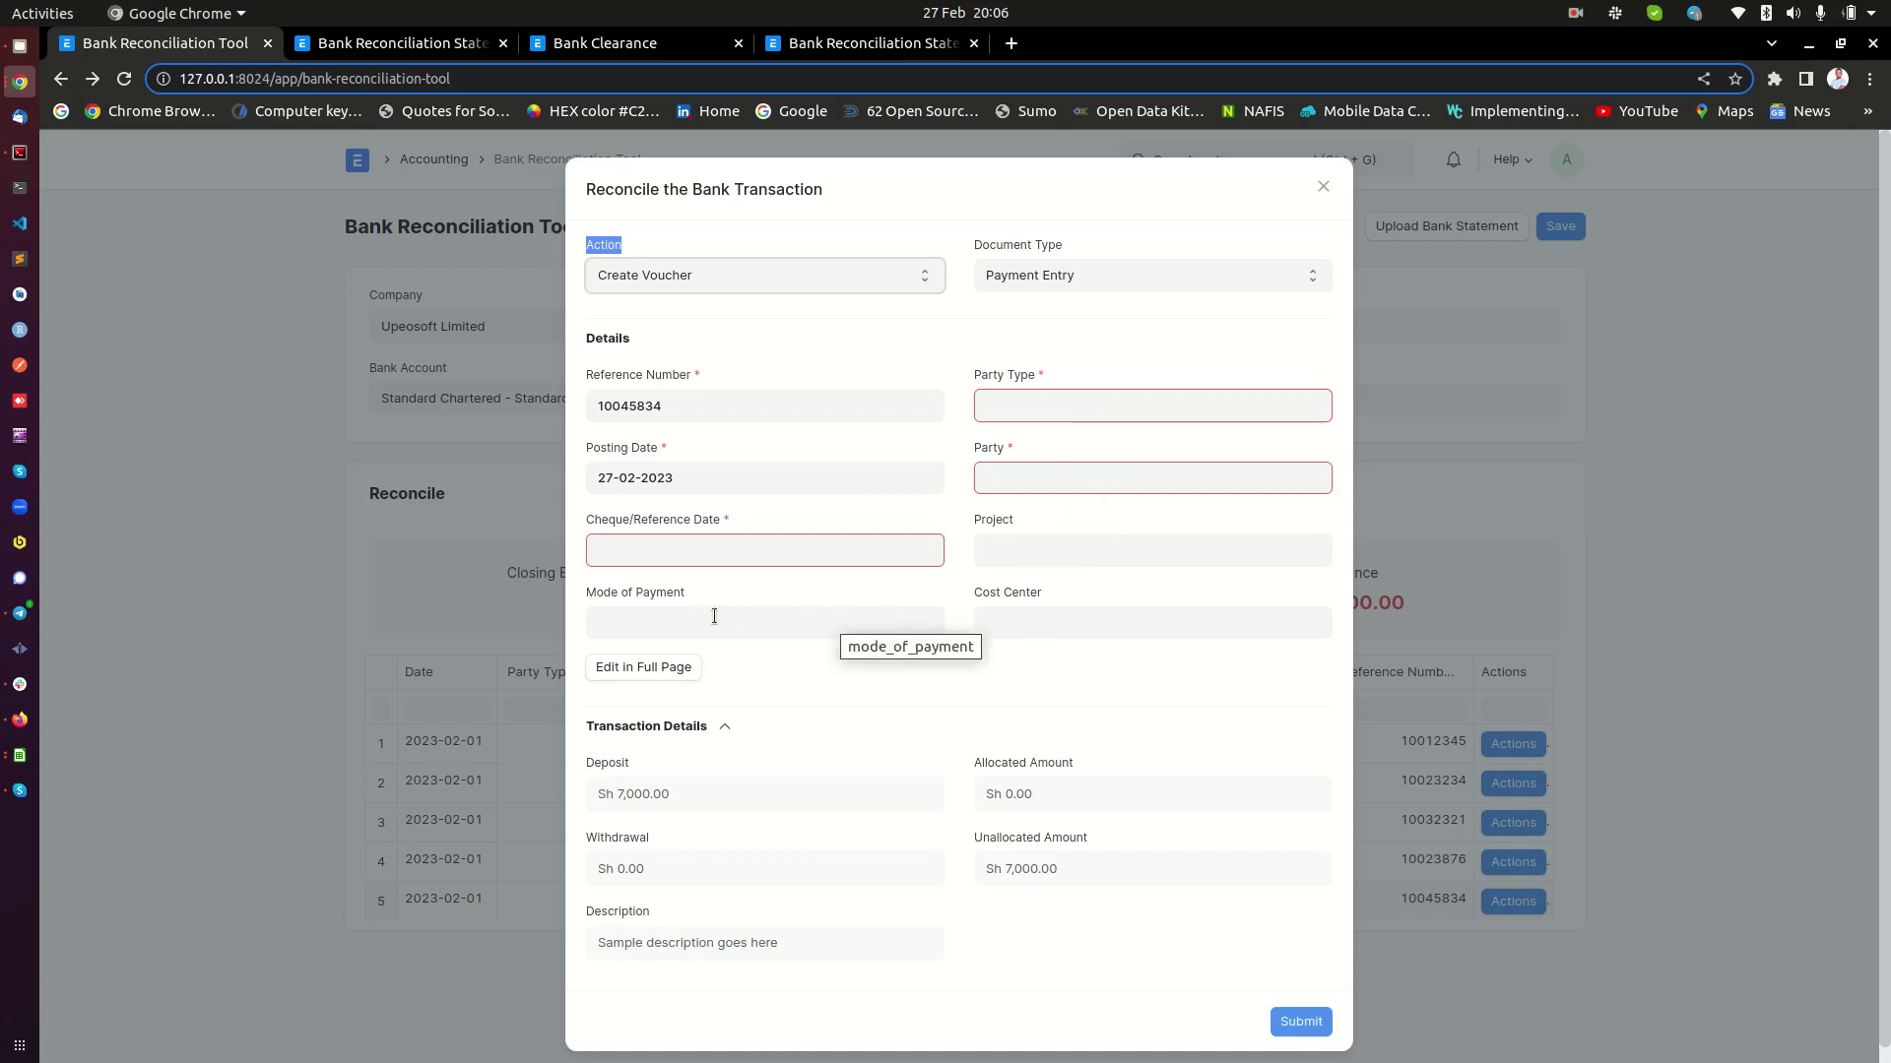
{"action": "triple_click", "coordinate": [974, 595]}
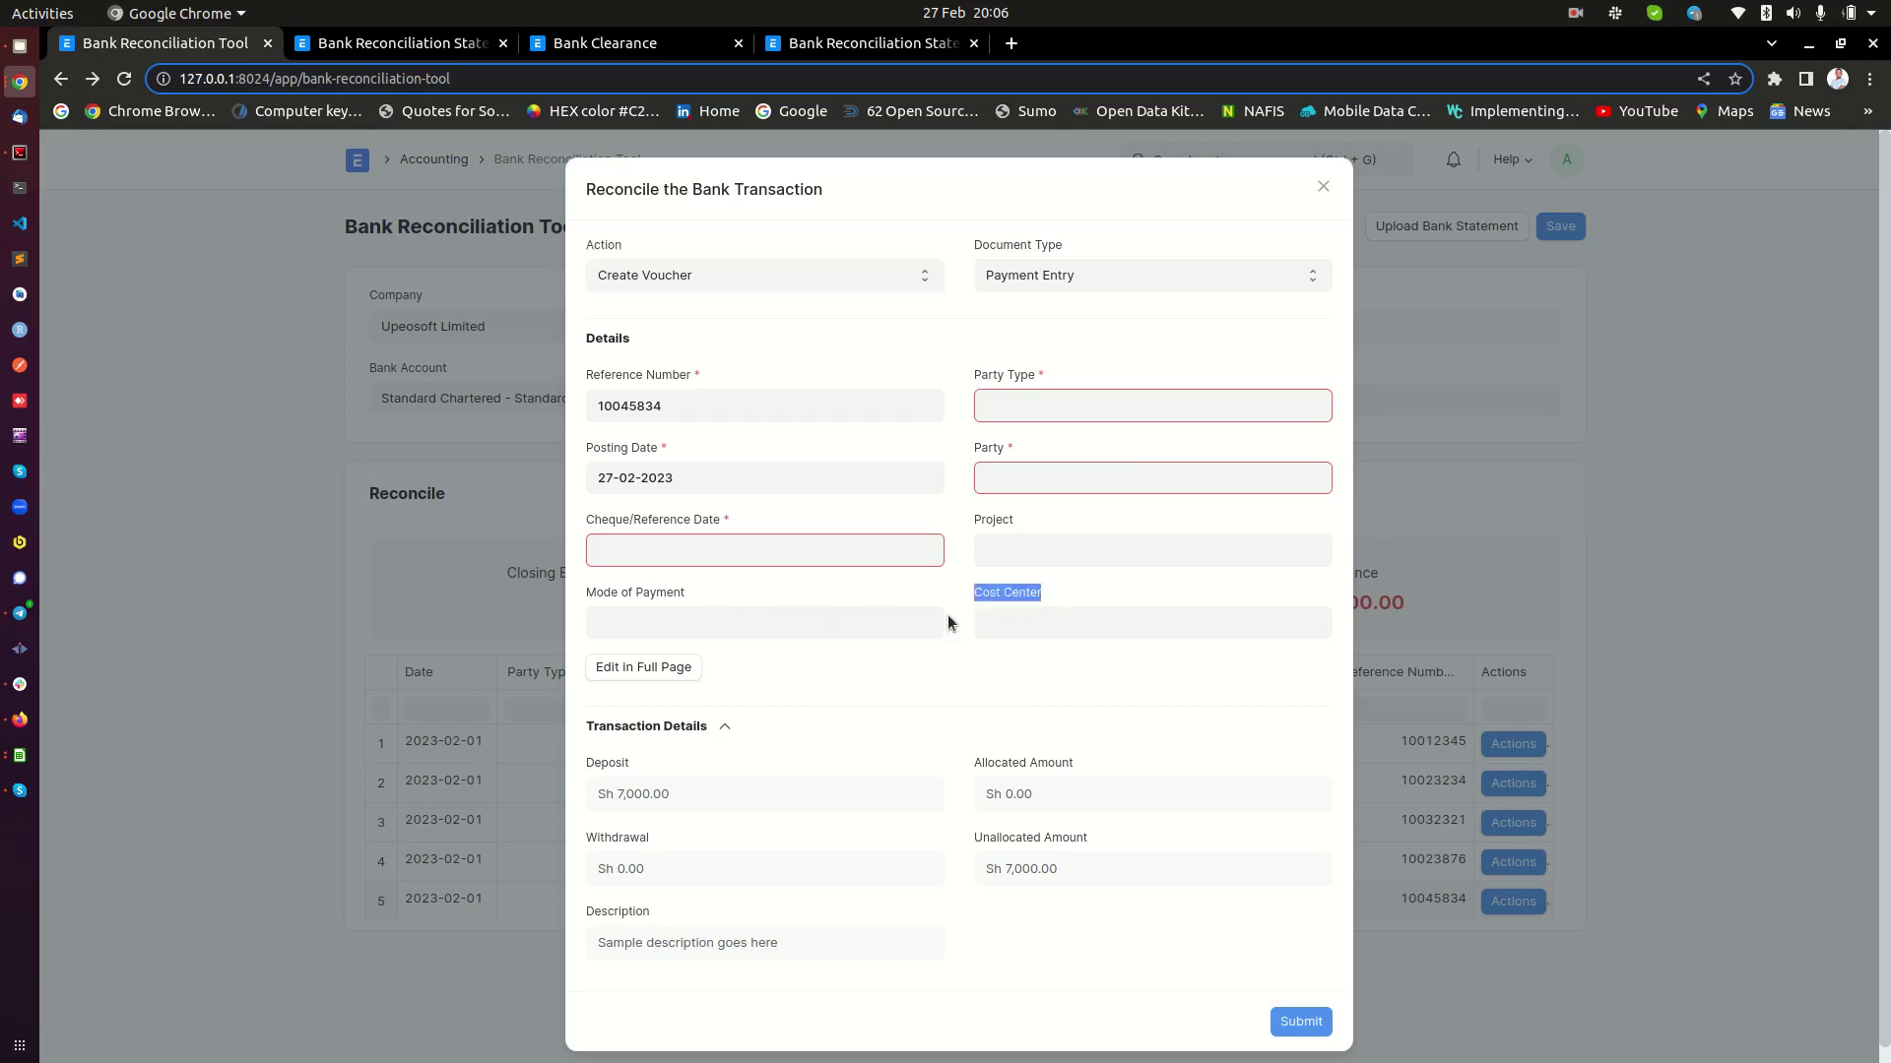
{"action": "left_click", "coordinate": [937, 665]}
{"action": "scroll", "coordinate": [849, 736], "scroll_direction": "down", "scroll_amount": 1}
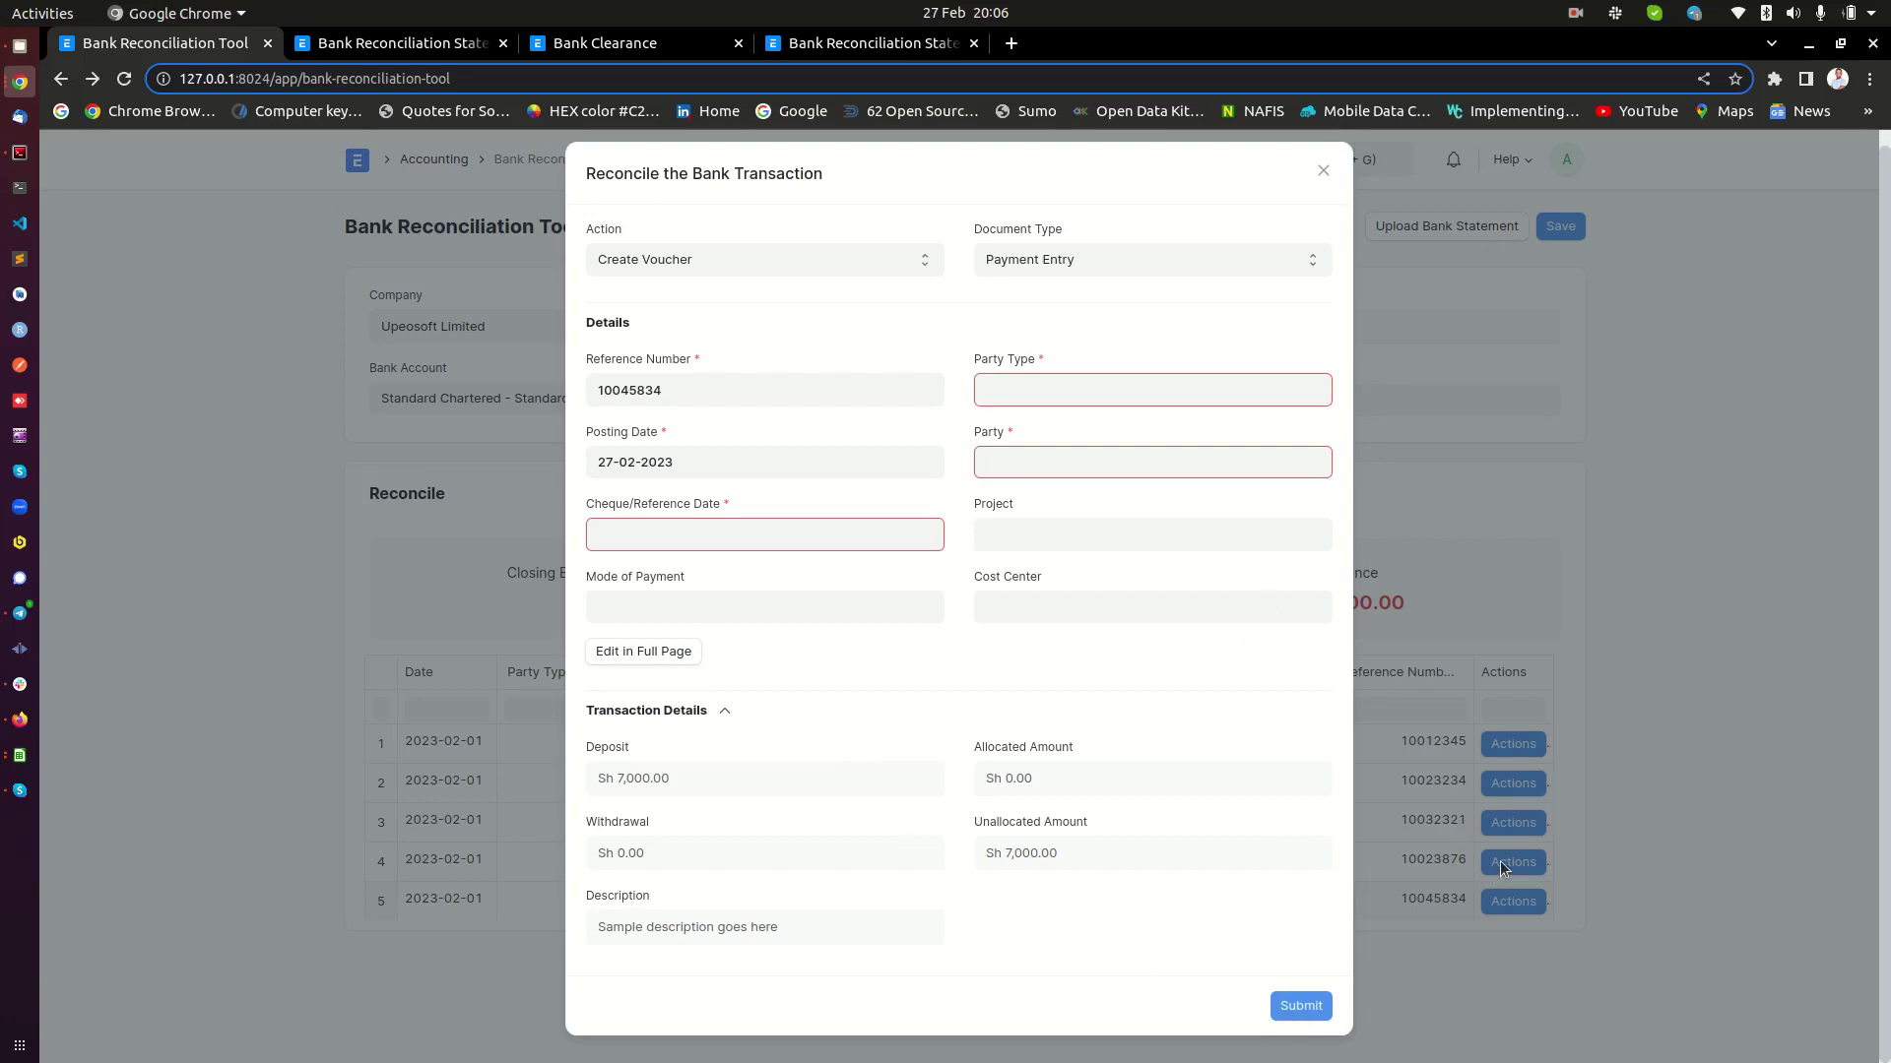
{"action": "left_click", "coordinate": [705, 258]}
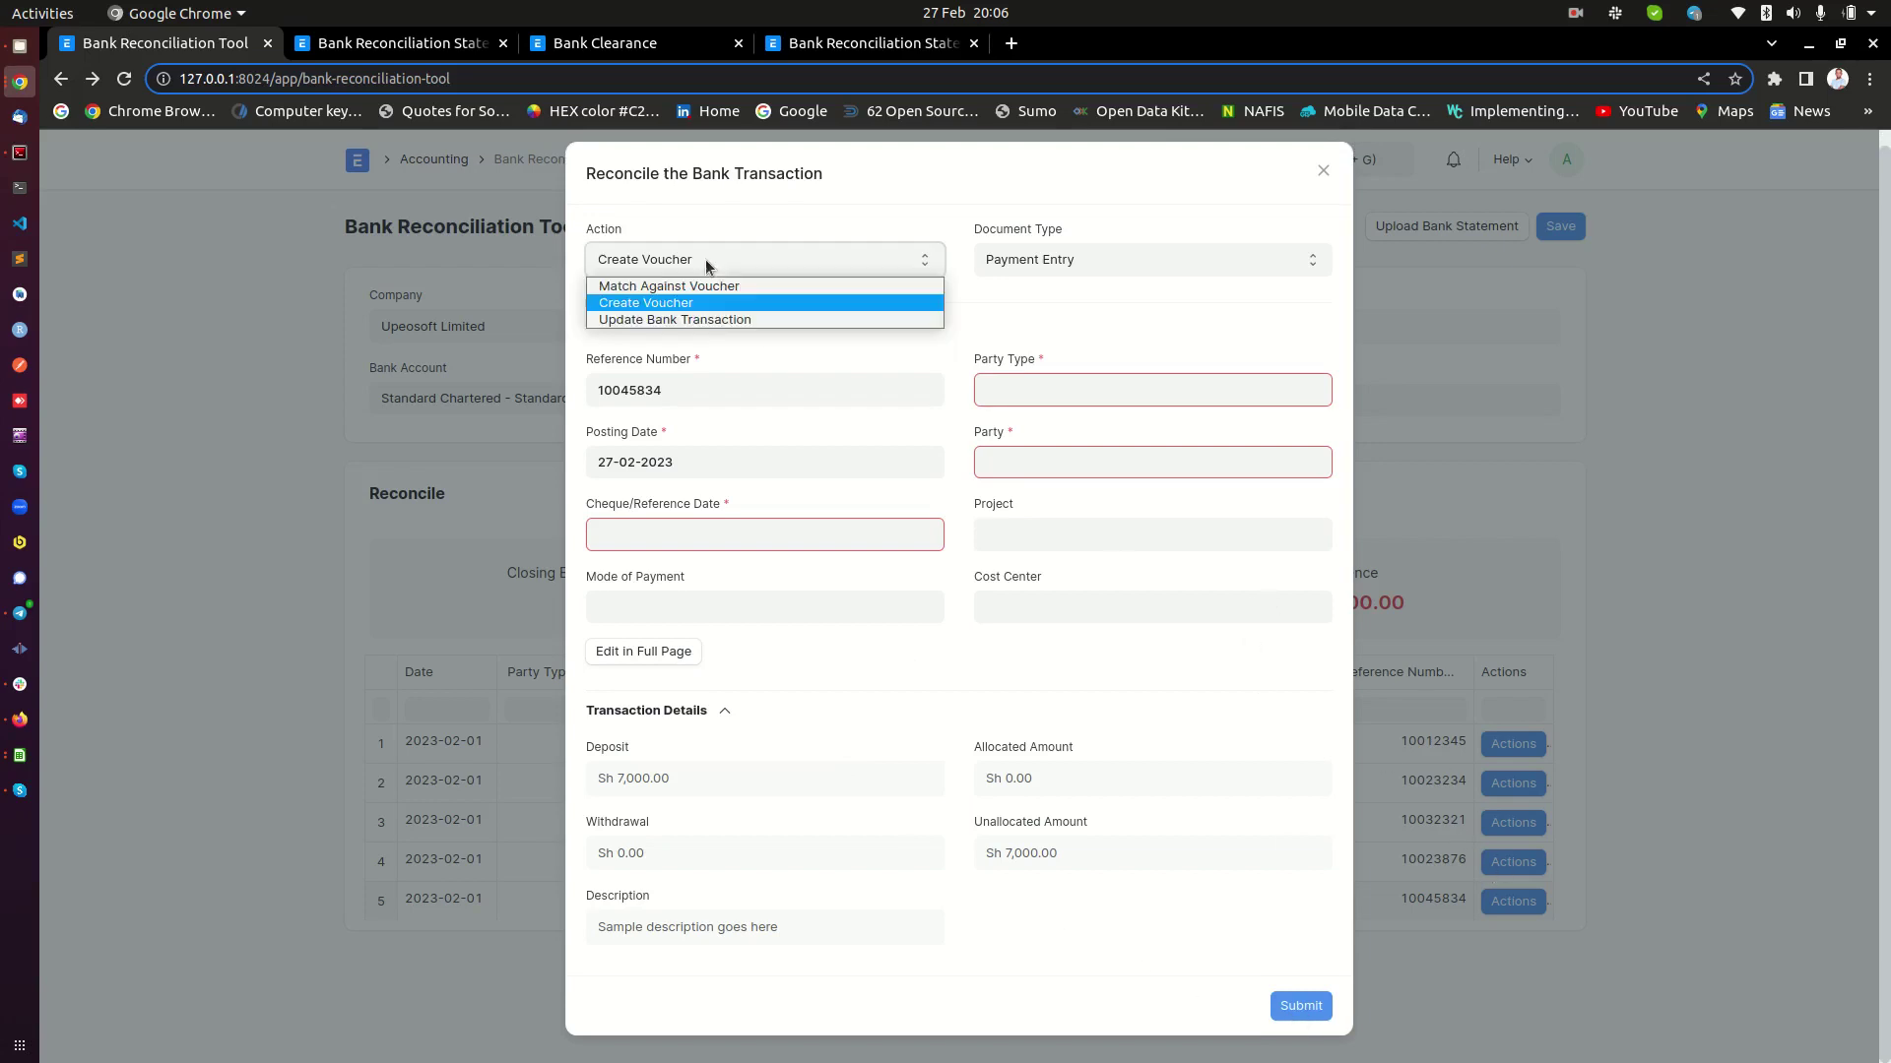
{"action": "left_click", "coordinate": [679, 323]}
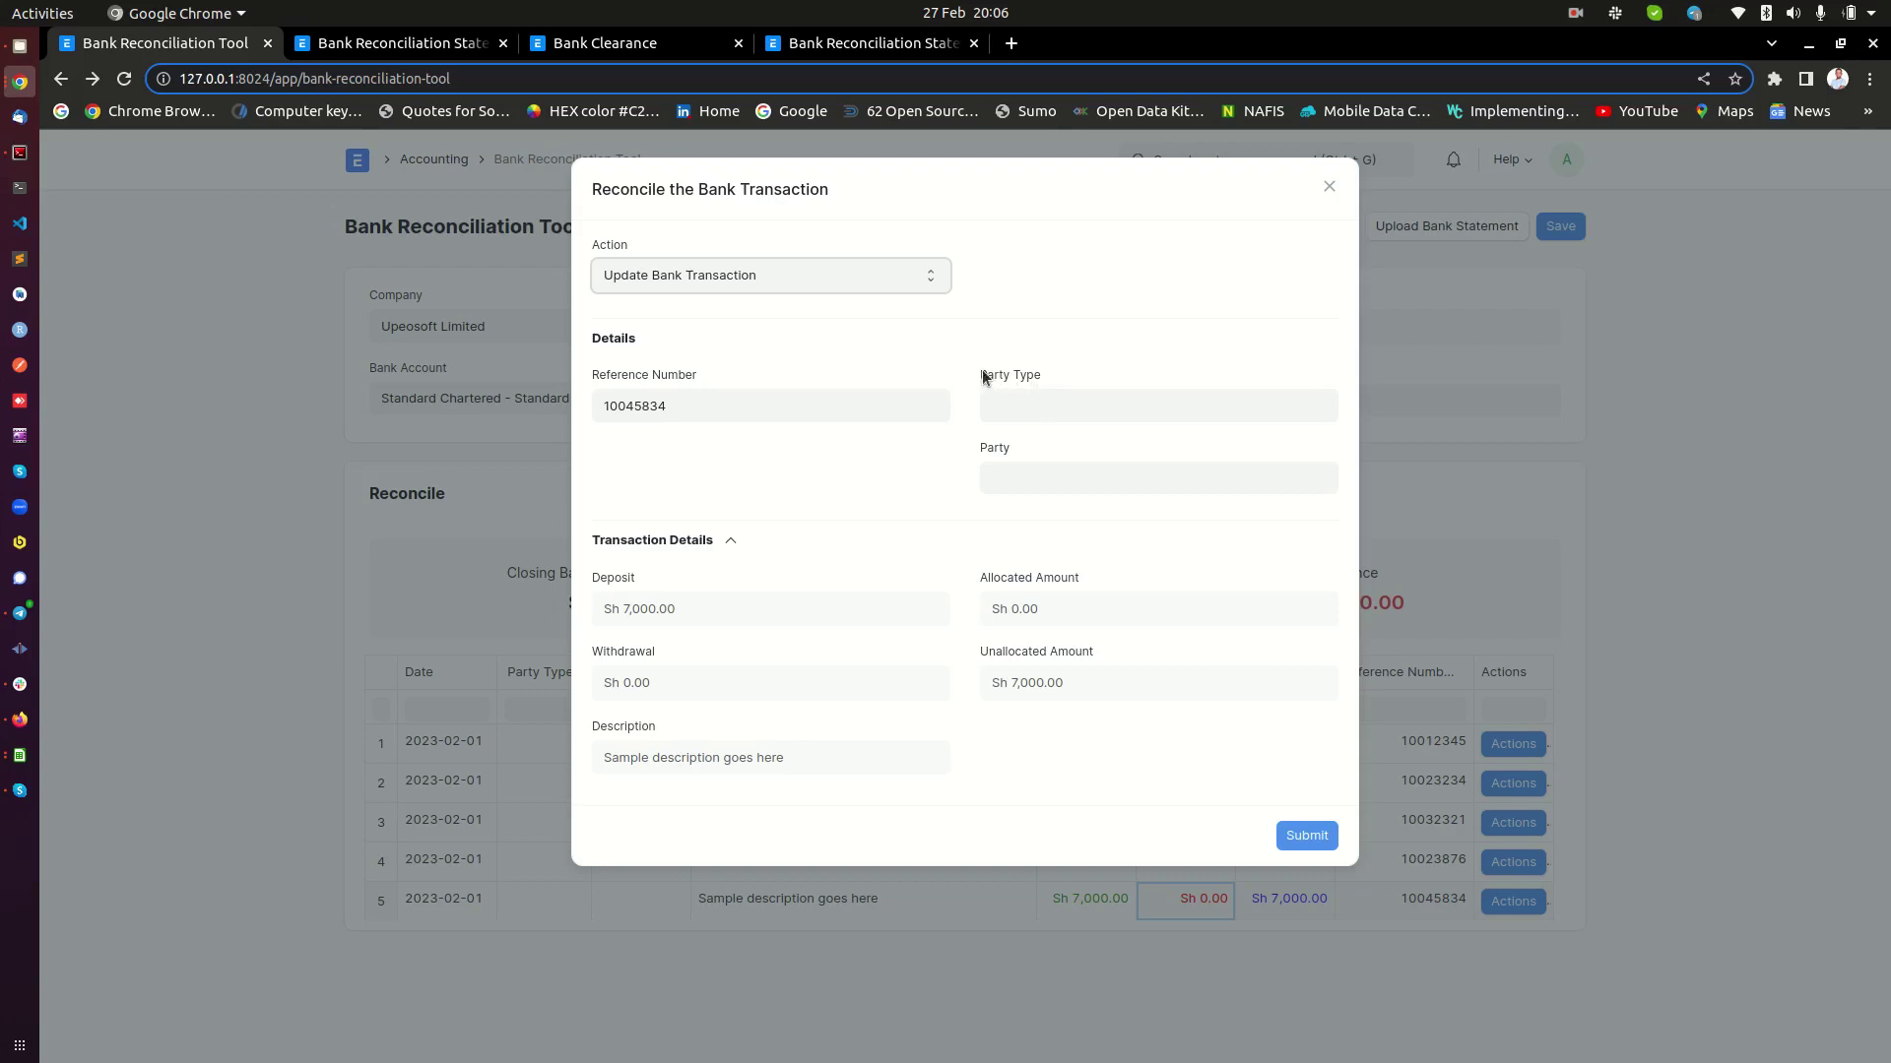
{"action": "left_click_drag", "start_coordinate": [982, 377], "coordinate": [1019, 451]}
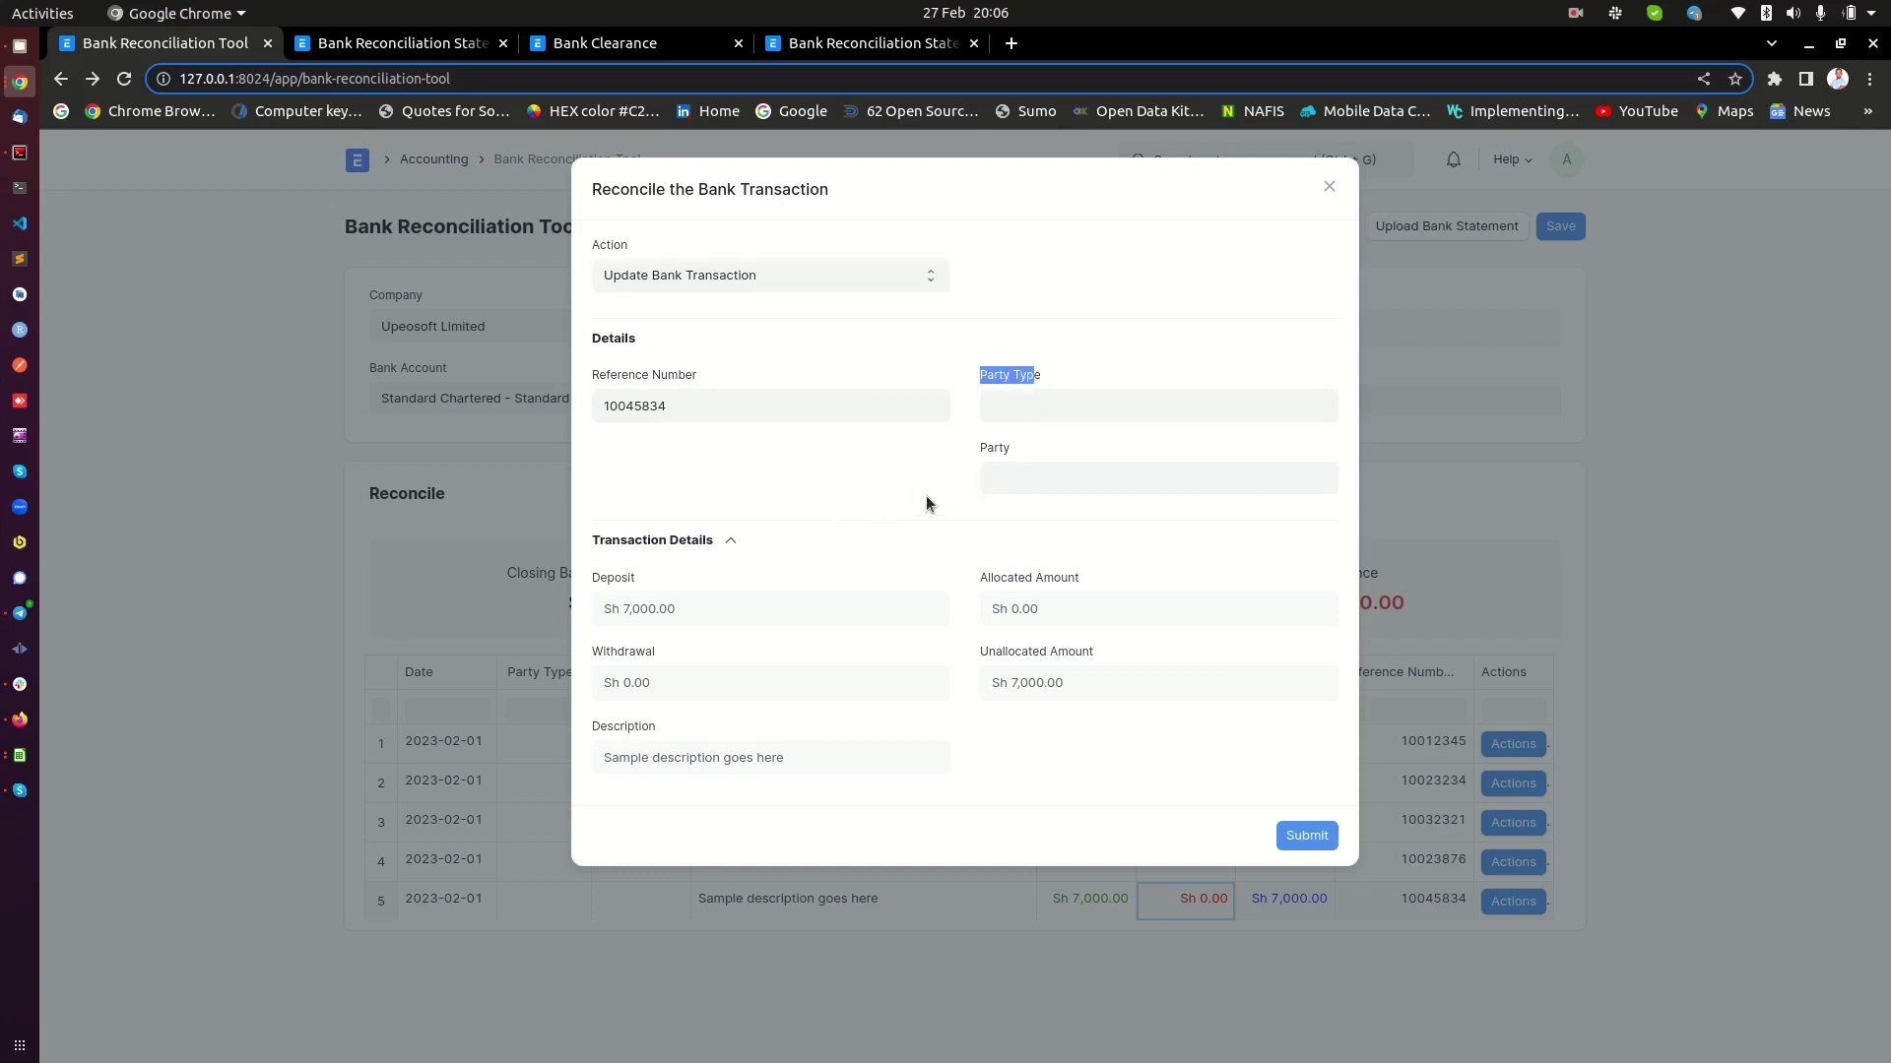
{"action": "left_click", "coordinate": [817, 266]}
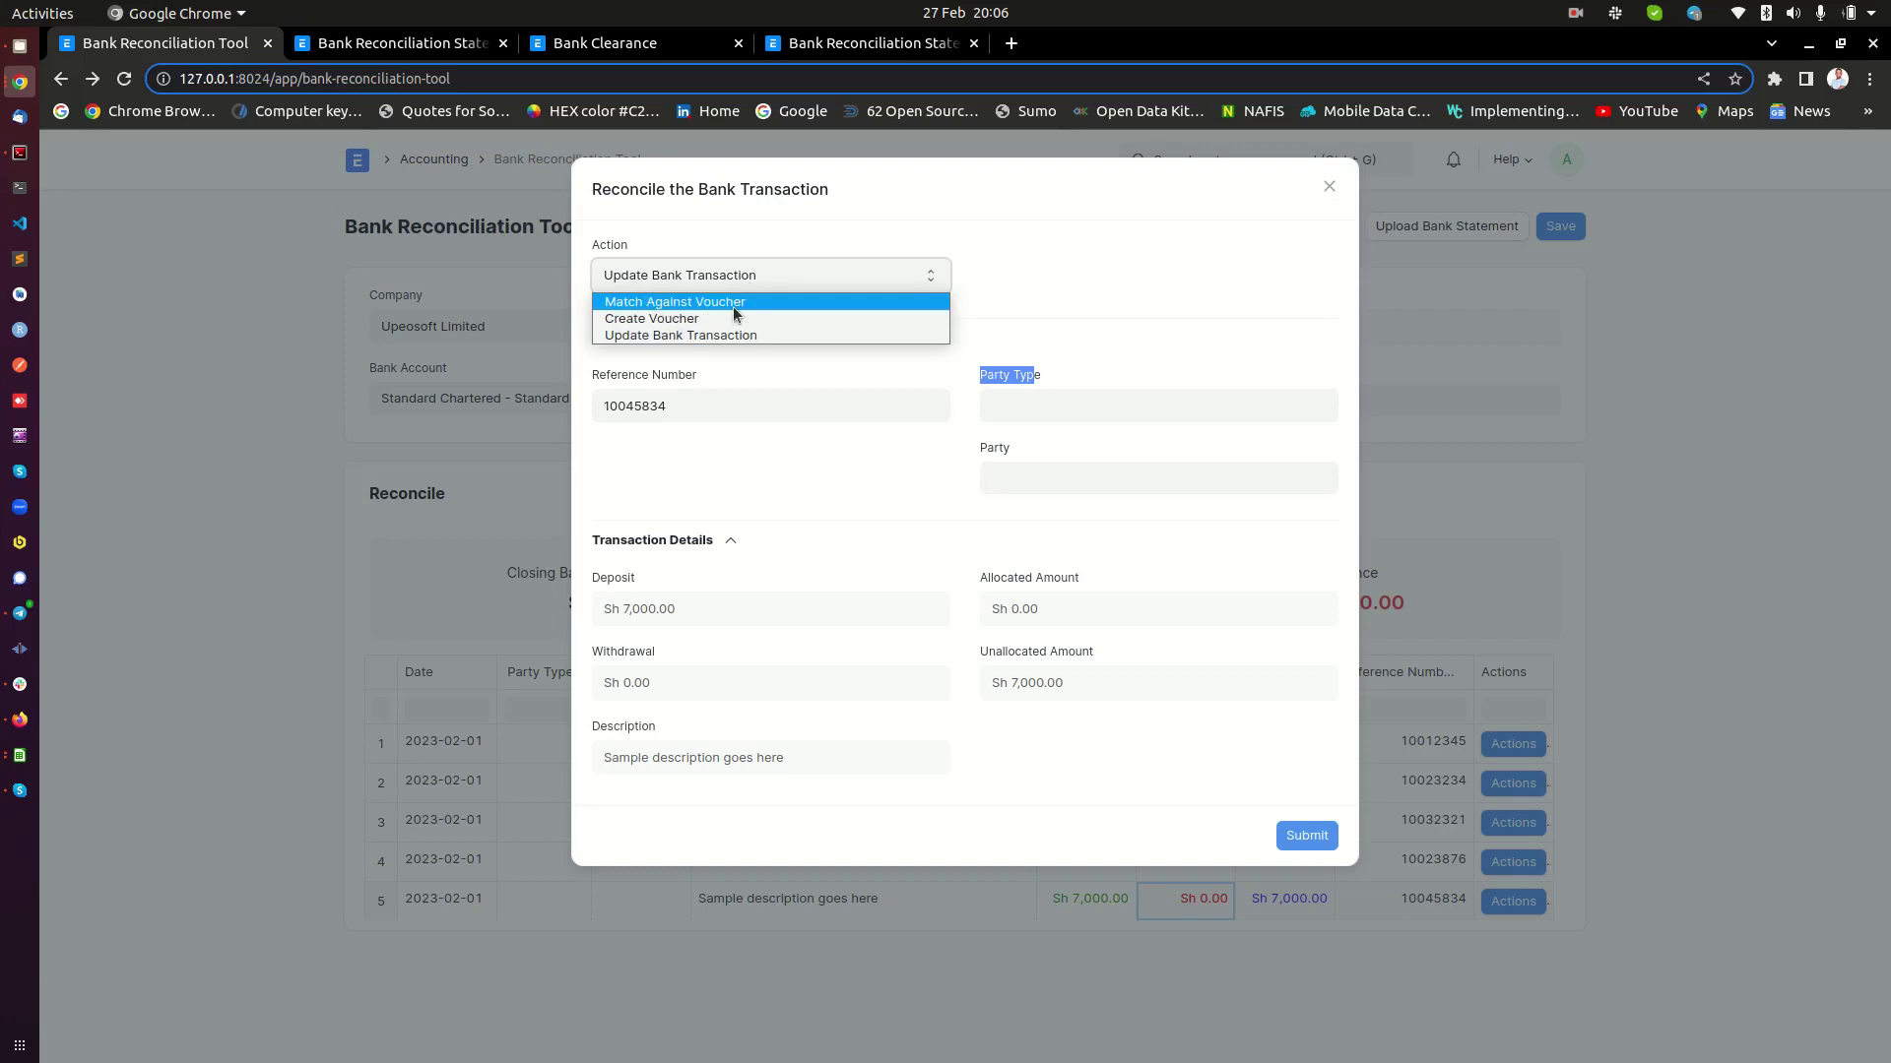
{"action": "left_click", "coordinate": [735, 305]}
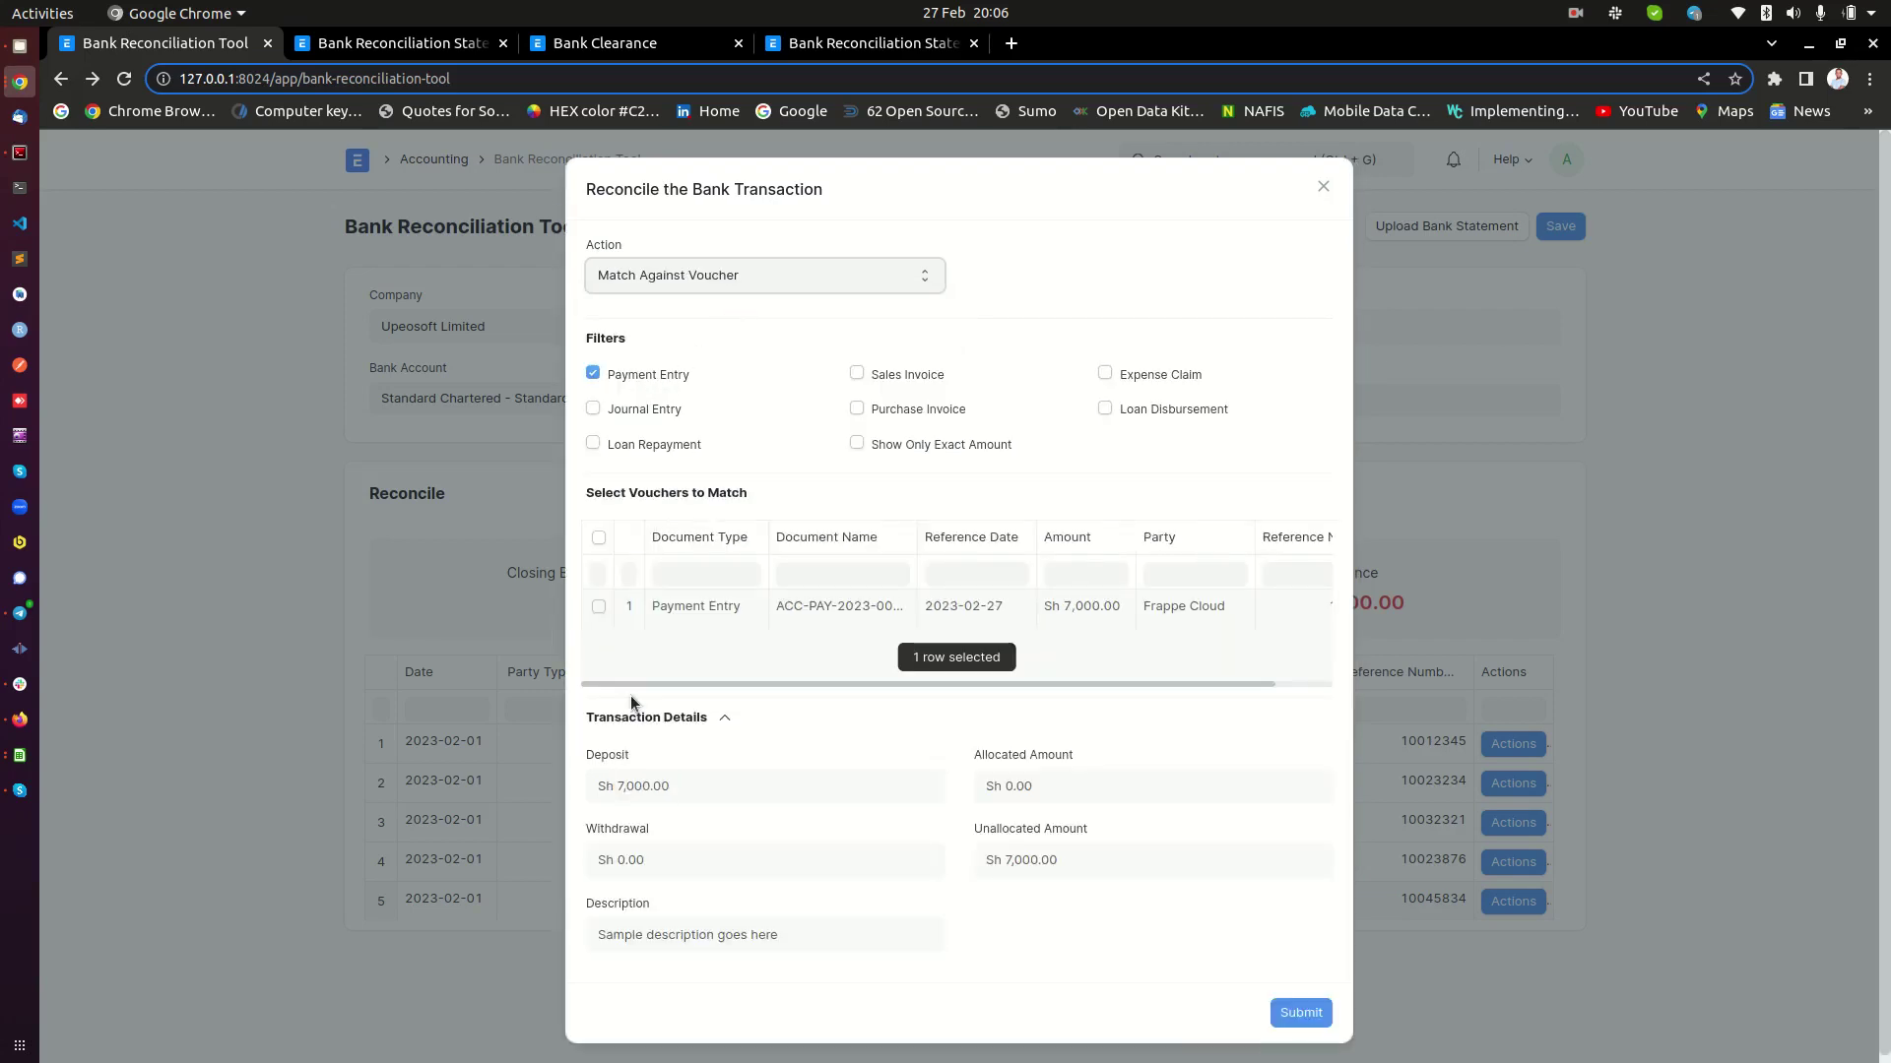
Tick the Frappe Cloud payment entry and submit its match to transaction ACC-BTN-2023-00010
{"action": "left_click", "coordinate": [598, 606]}
{"action": "double_click", "coordinate": [600, 608]}
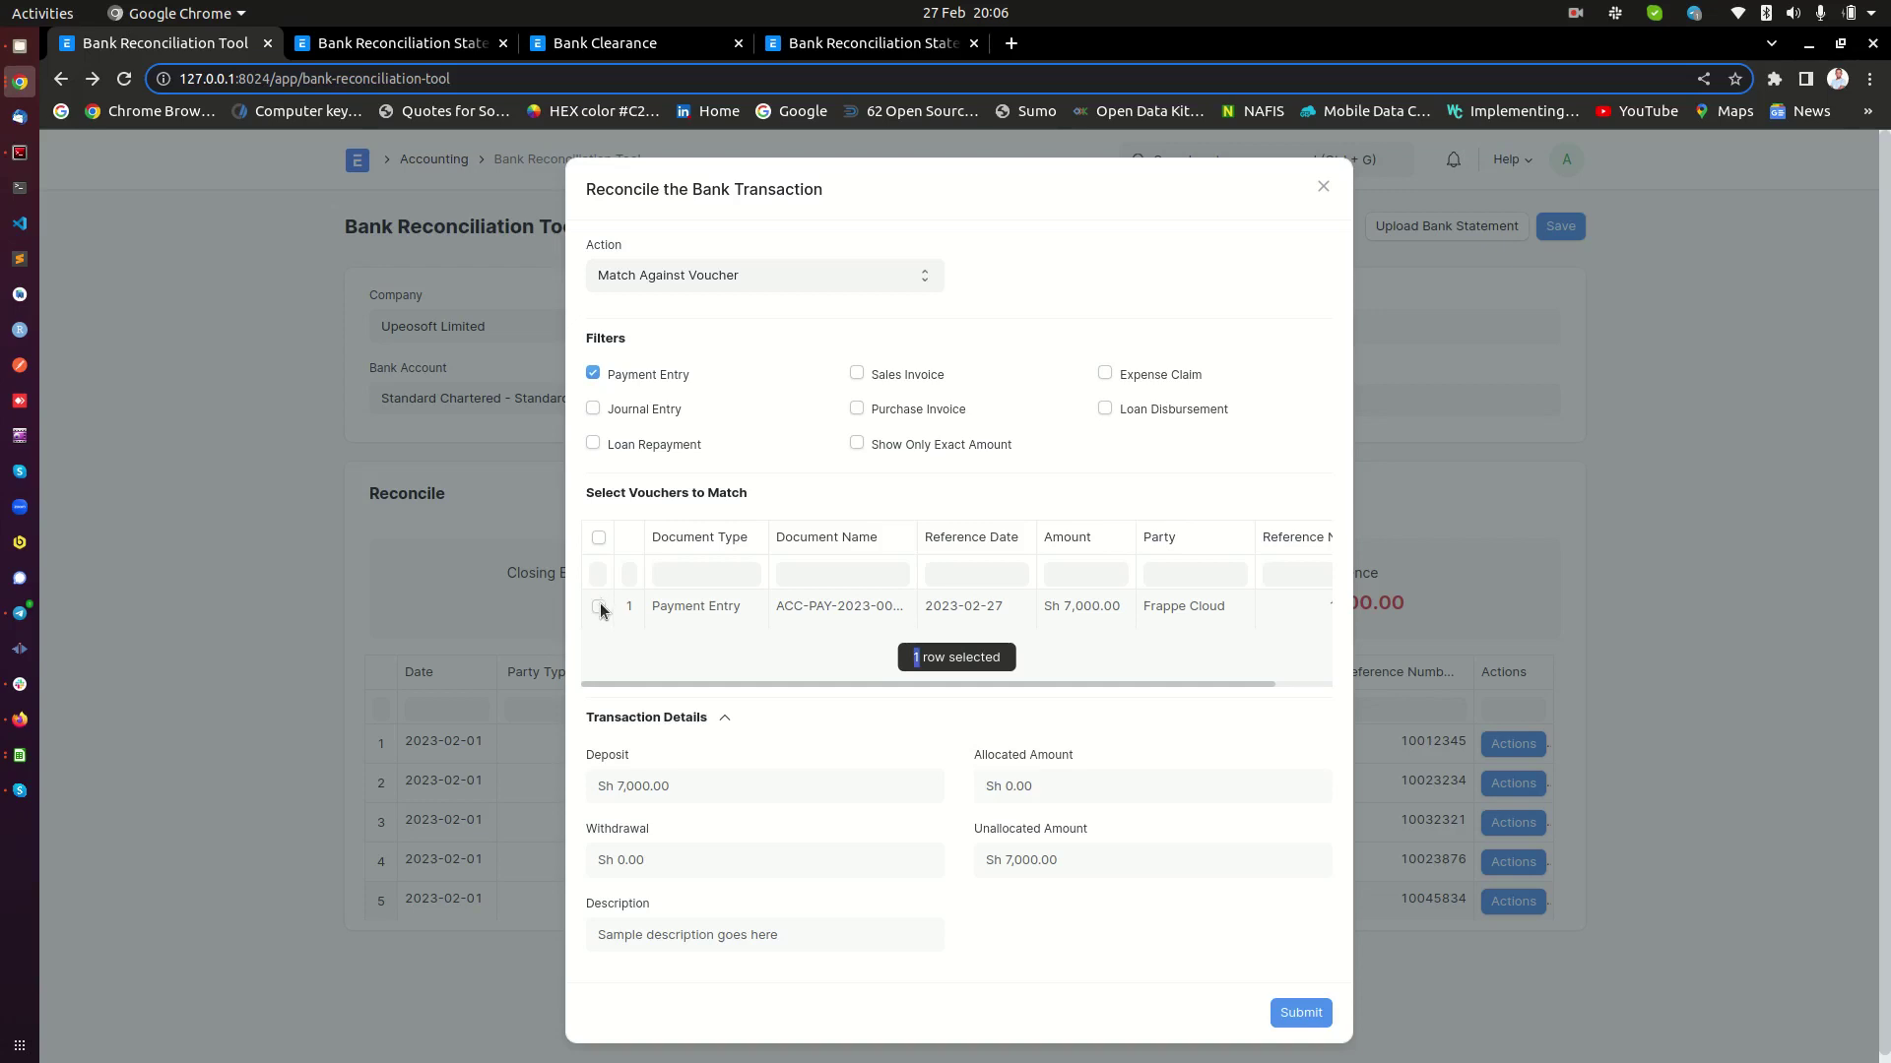
{"action": "left_click", "coordinate": [599, 536]}
{"action": "left_click", "coordinate": [1301, 1014]}
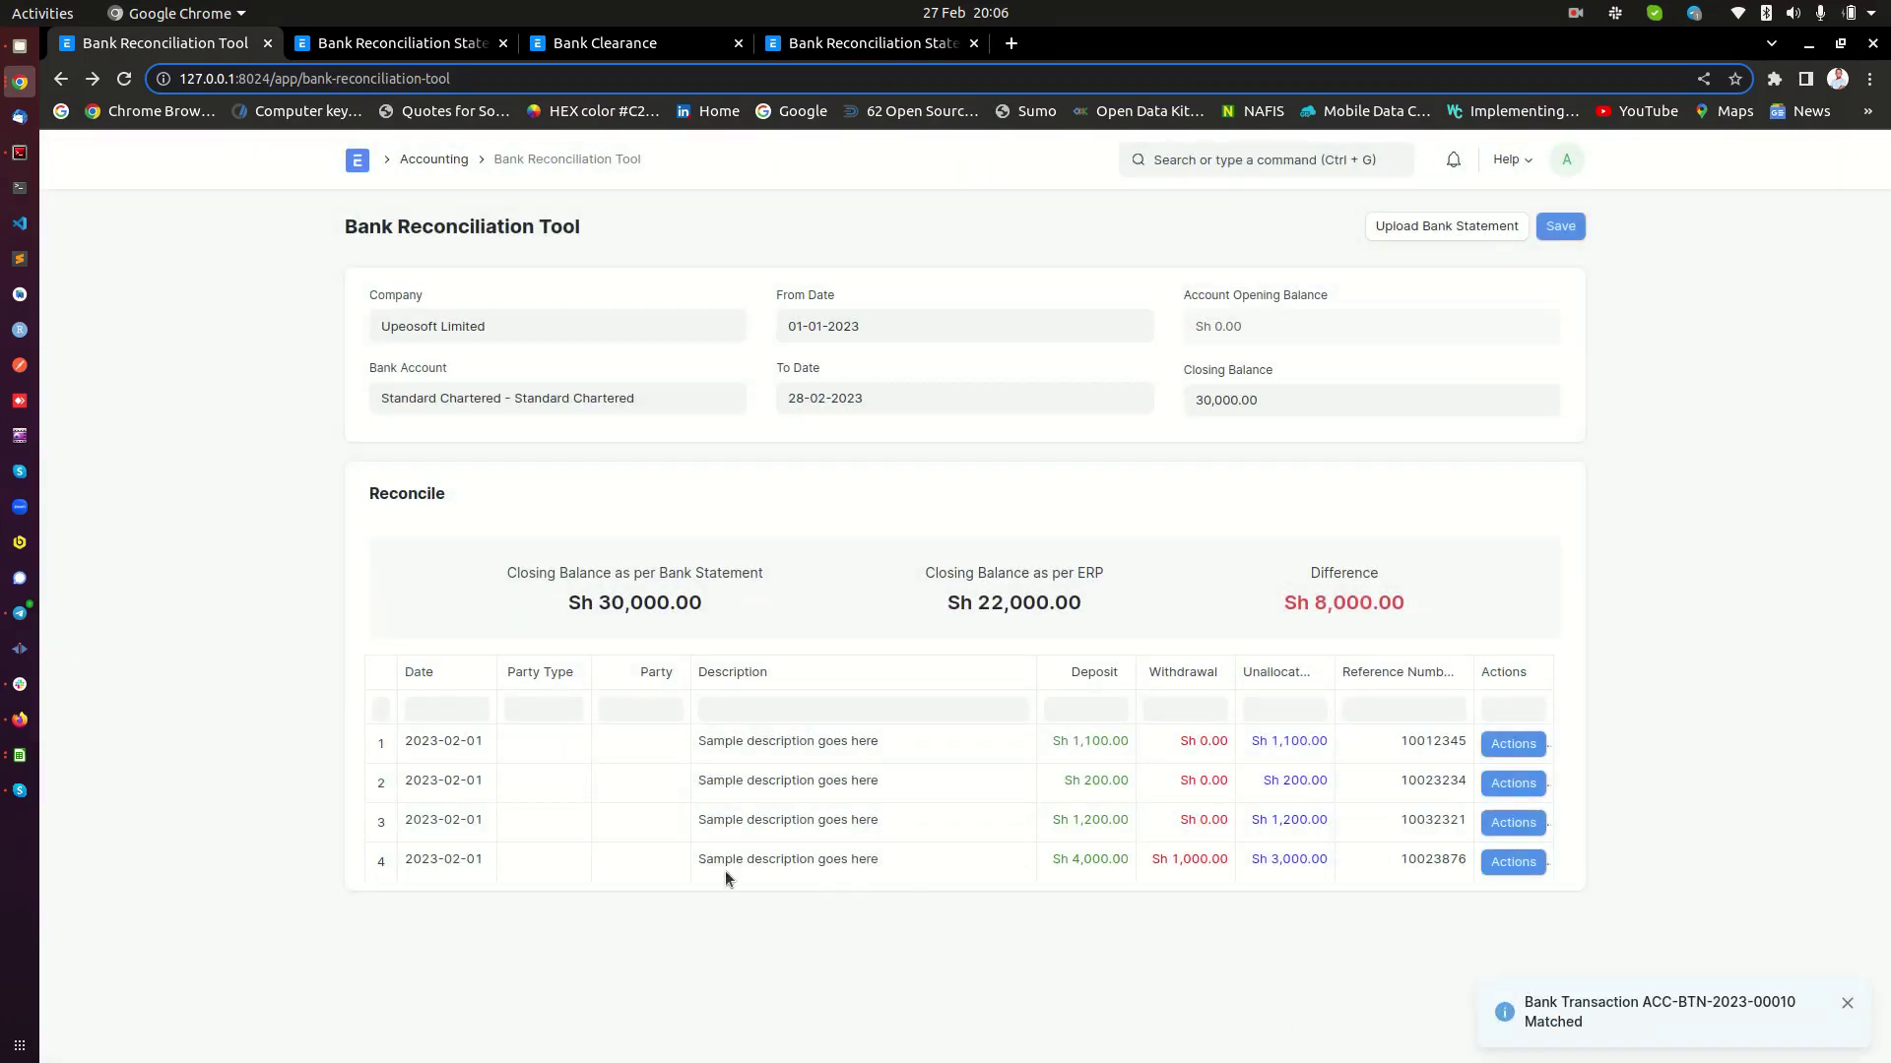
Refresh the Bank Reconciliation Statement, widen its Payment Document column, and return to the tool
{"action": "left_click", "coordinate": [872, 42]}
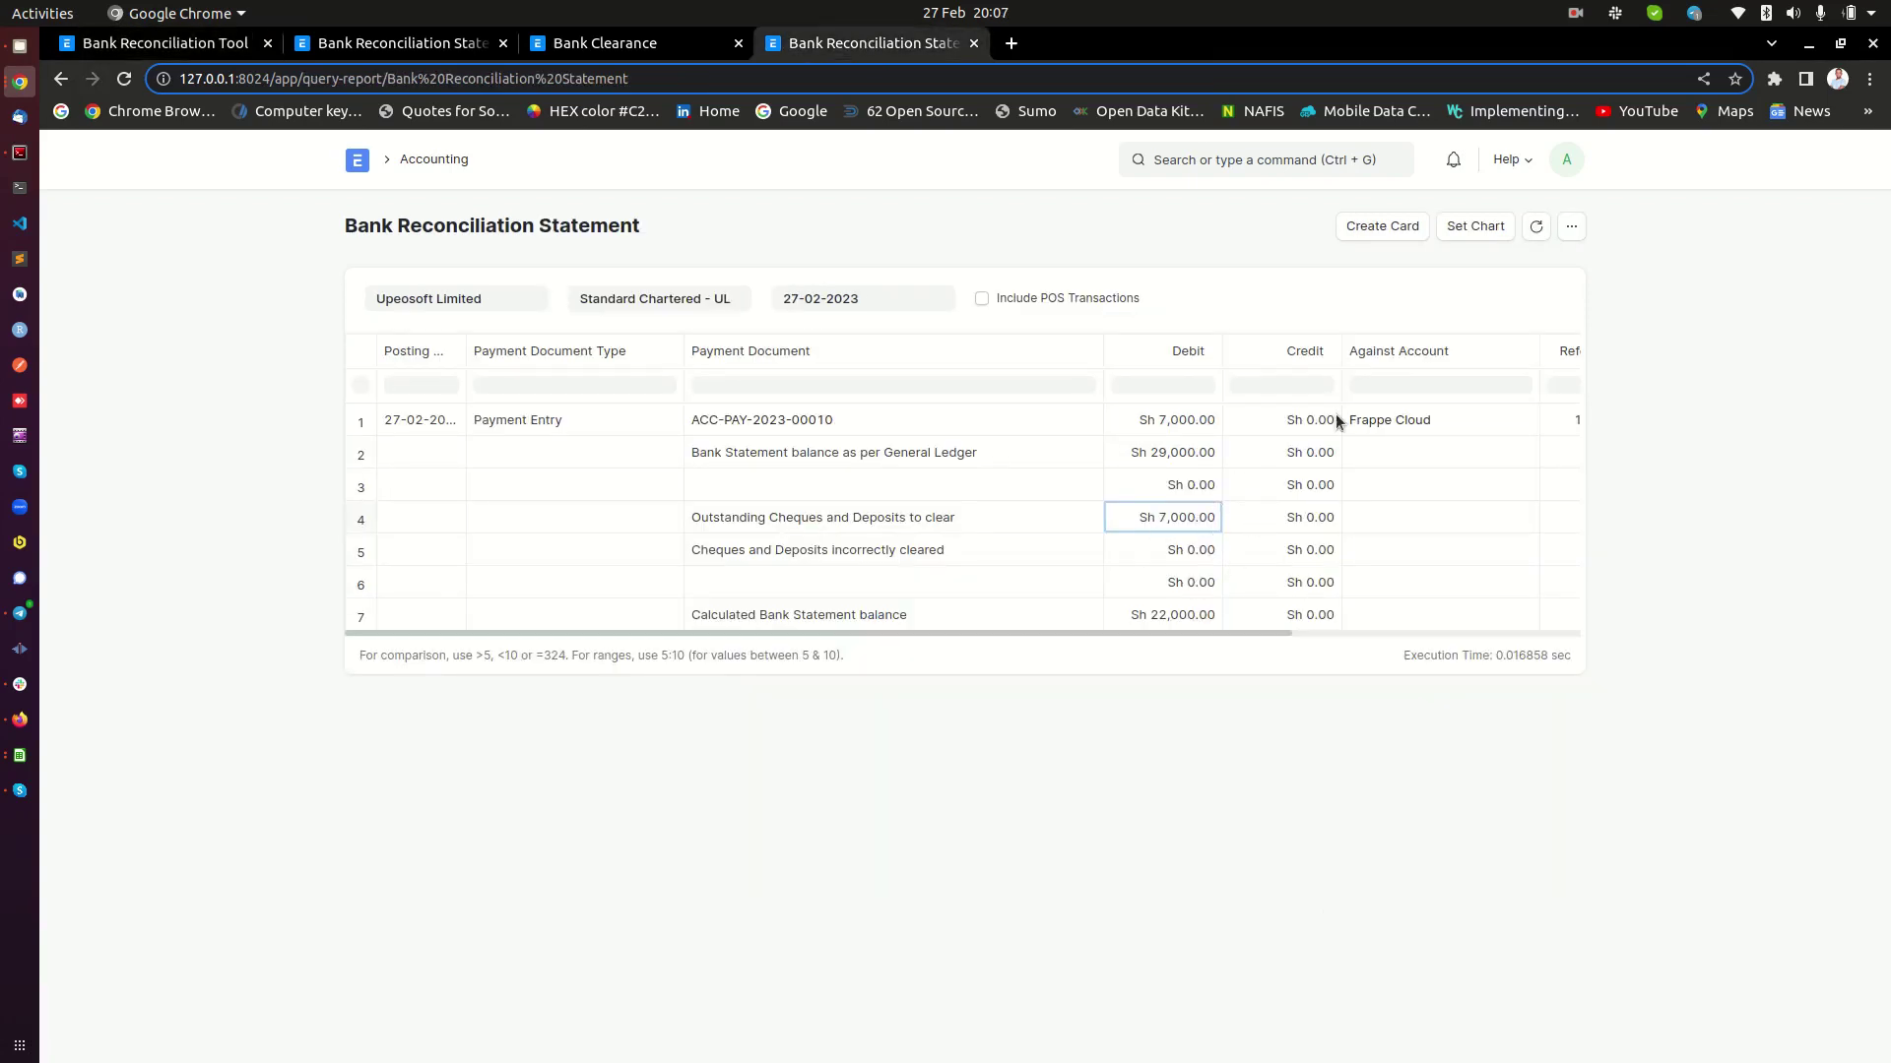
{"action": "left_click", "coordinate": [1188, 57]}
{"action": "left_click", "coordinate": [1533, 226]}
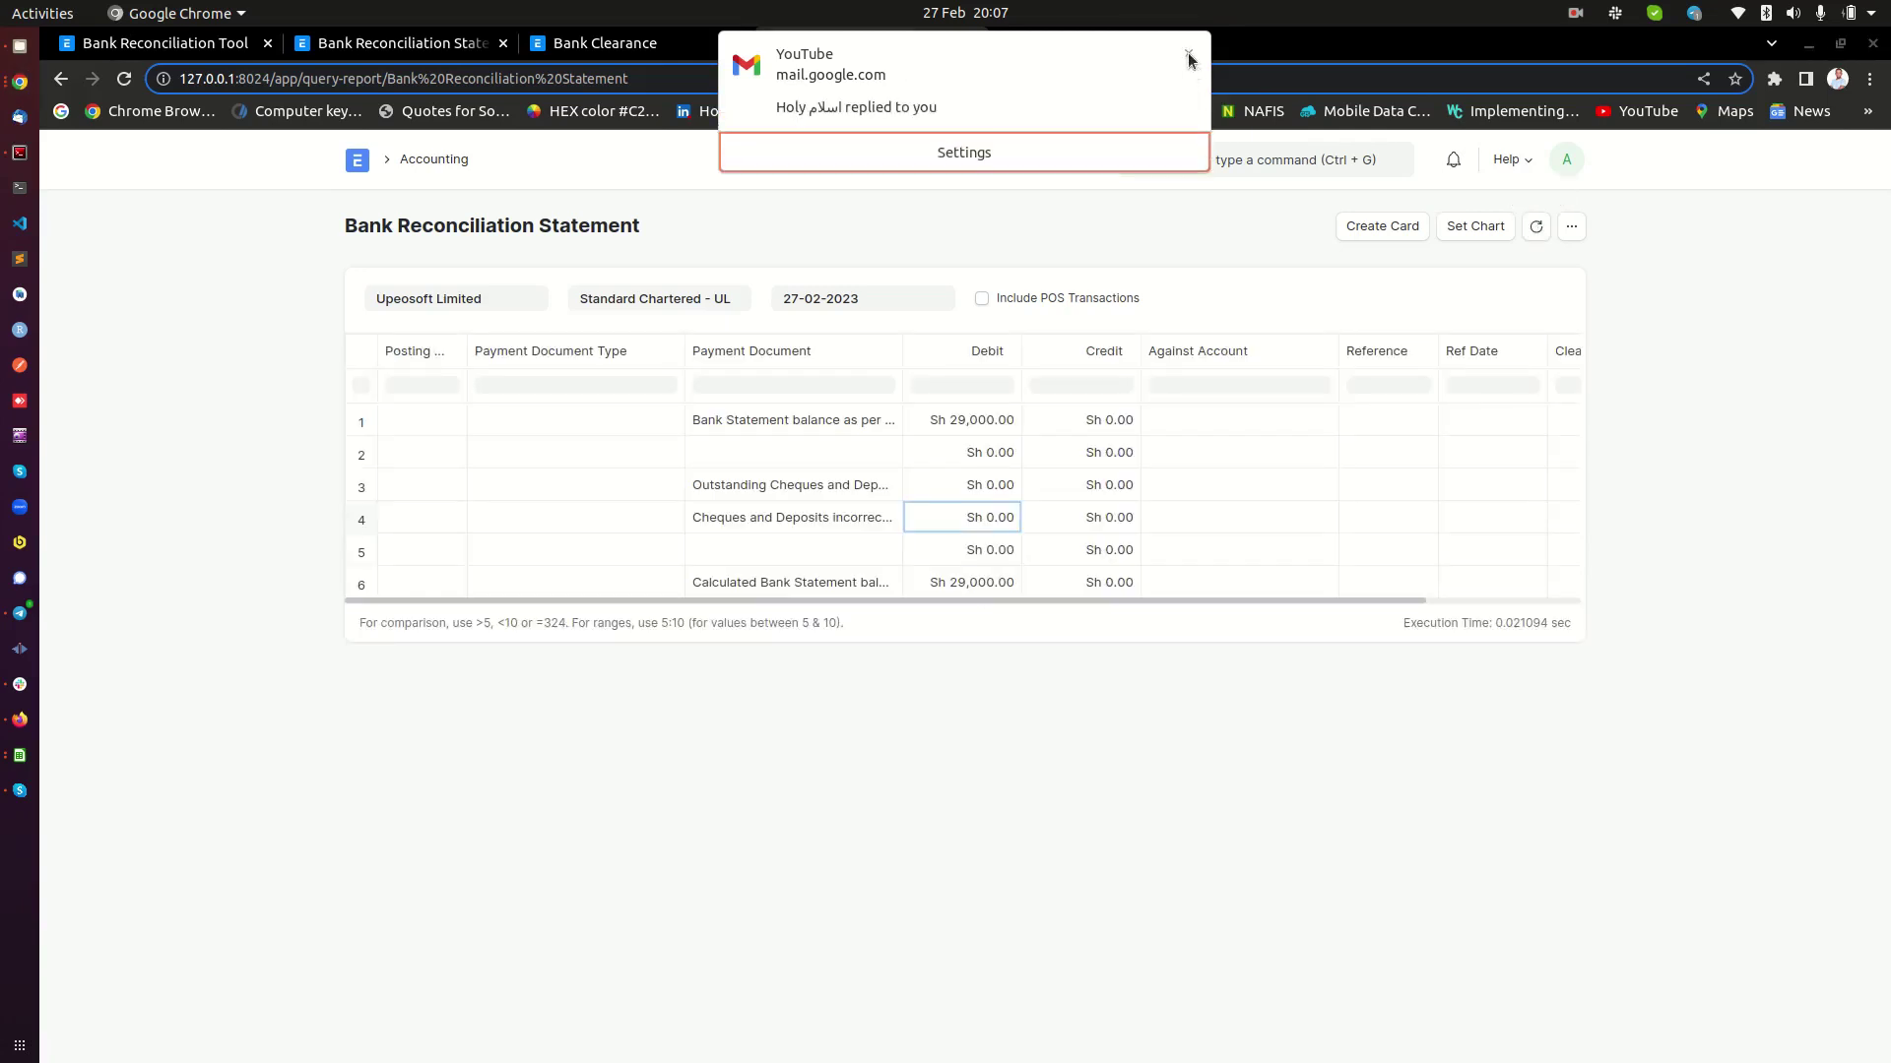
{"action": "left_click", "coordinate": [1195, 58]}
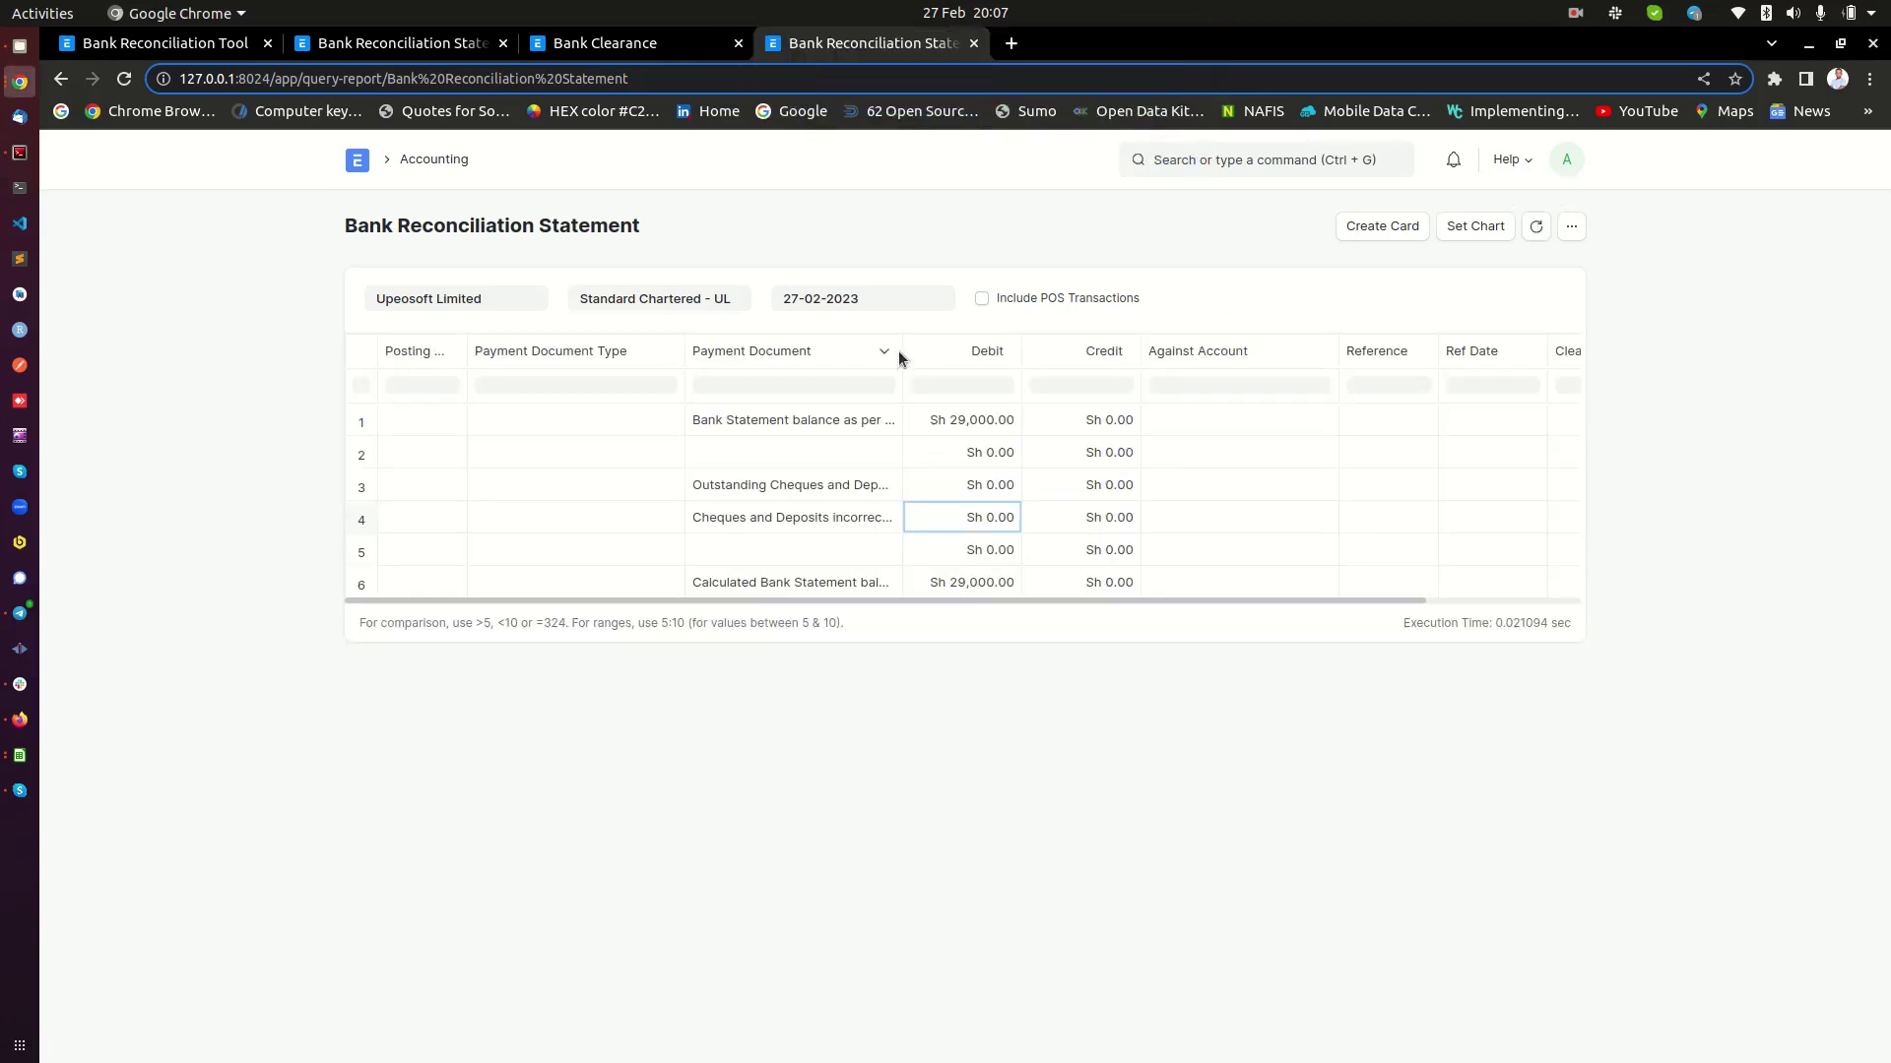
{"action": "left_click_drag", "start_coordinate": [900, 350], "coordinate": [1102, 356]}
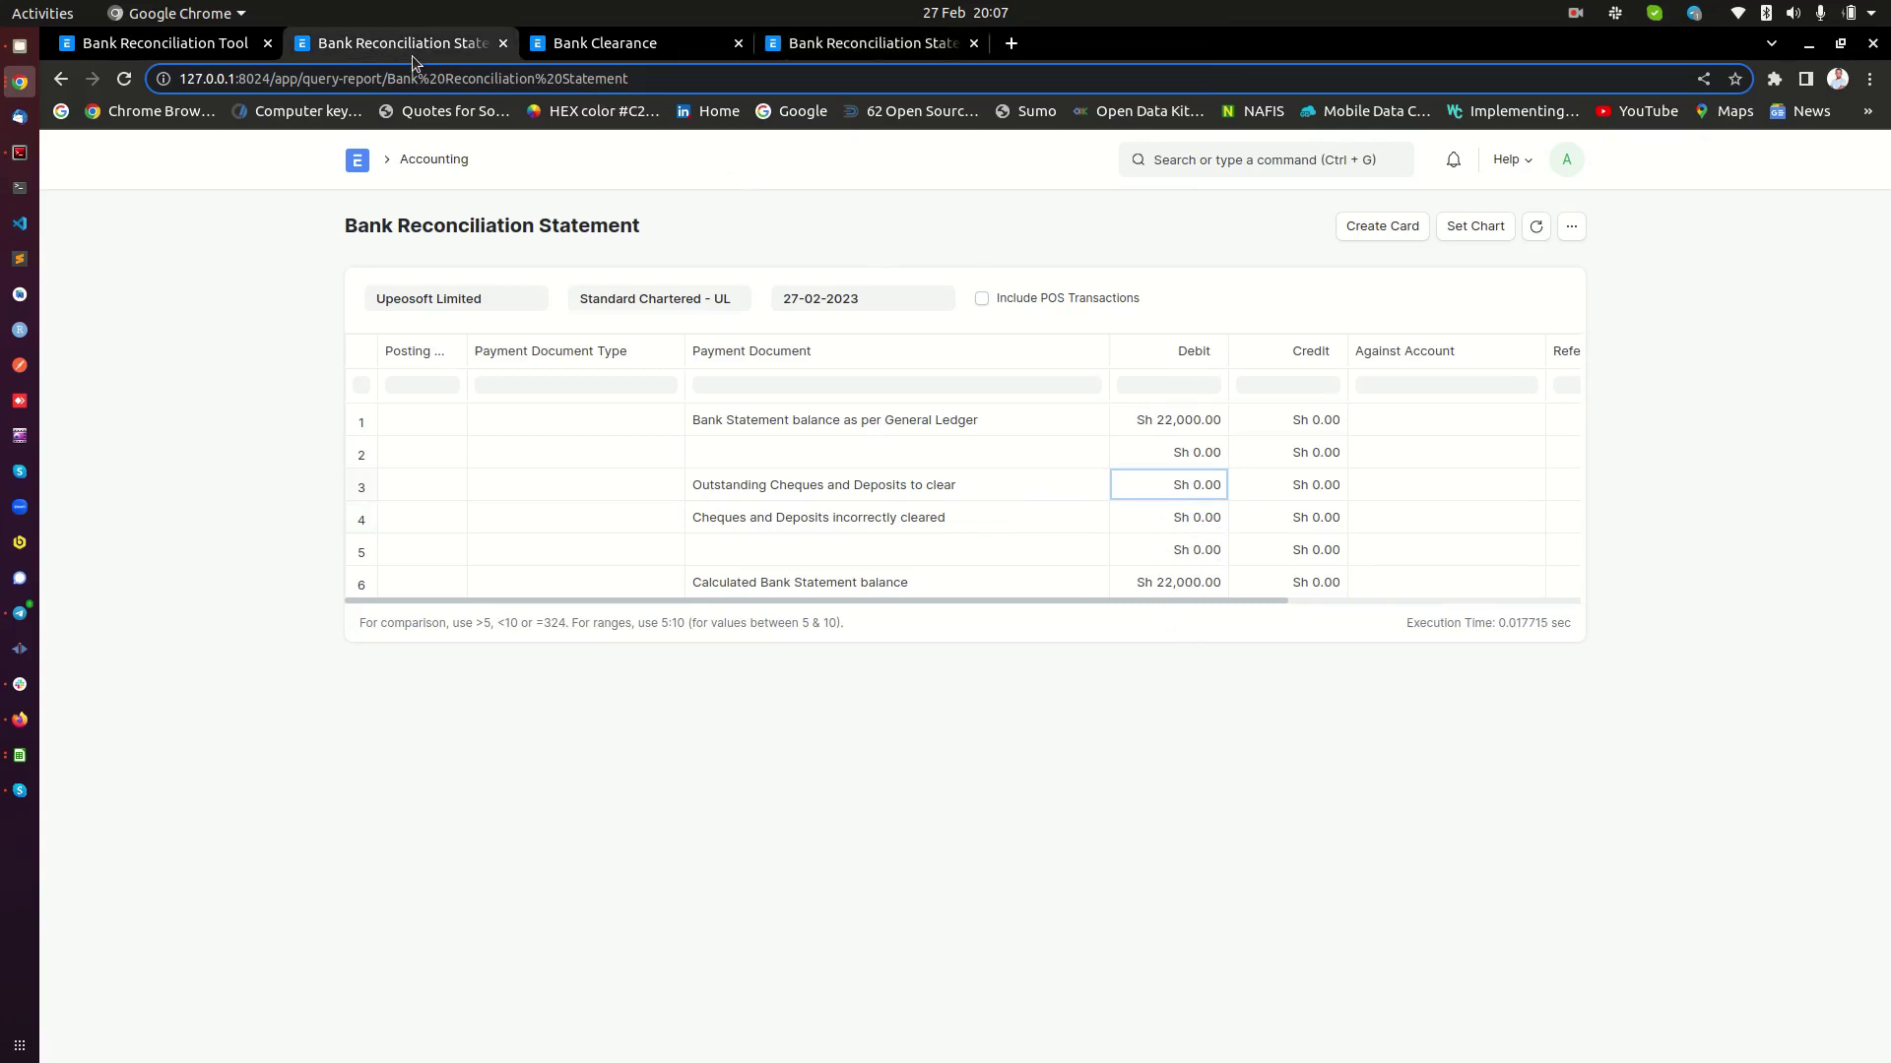
{"action": "left_click", "coordinate": [213, 40]}
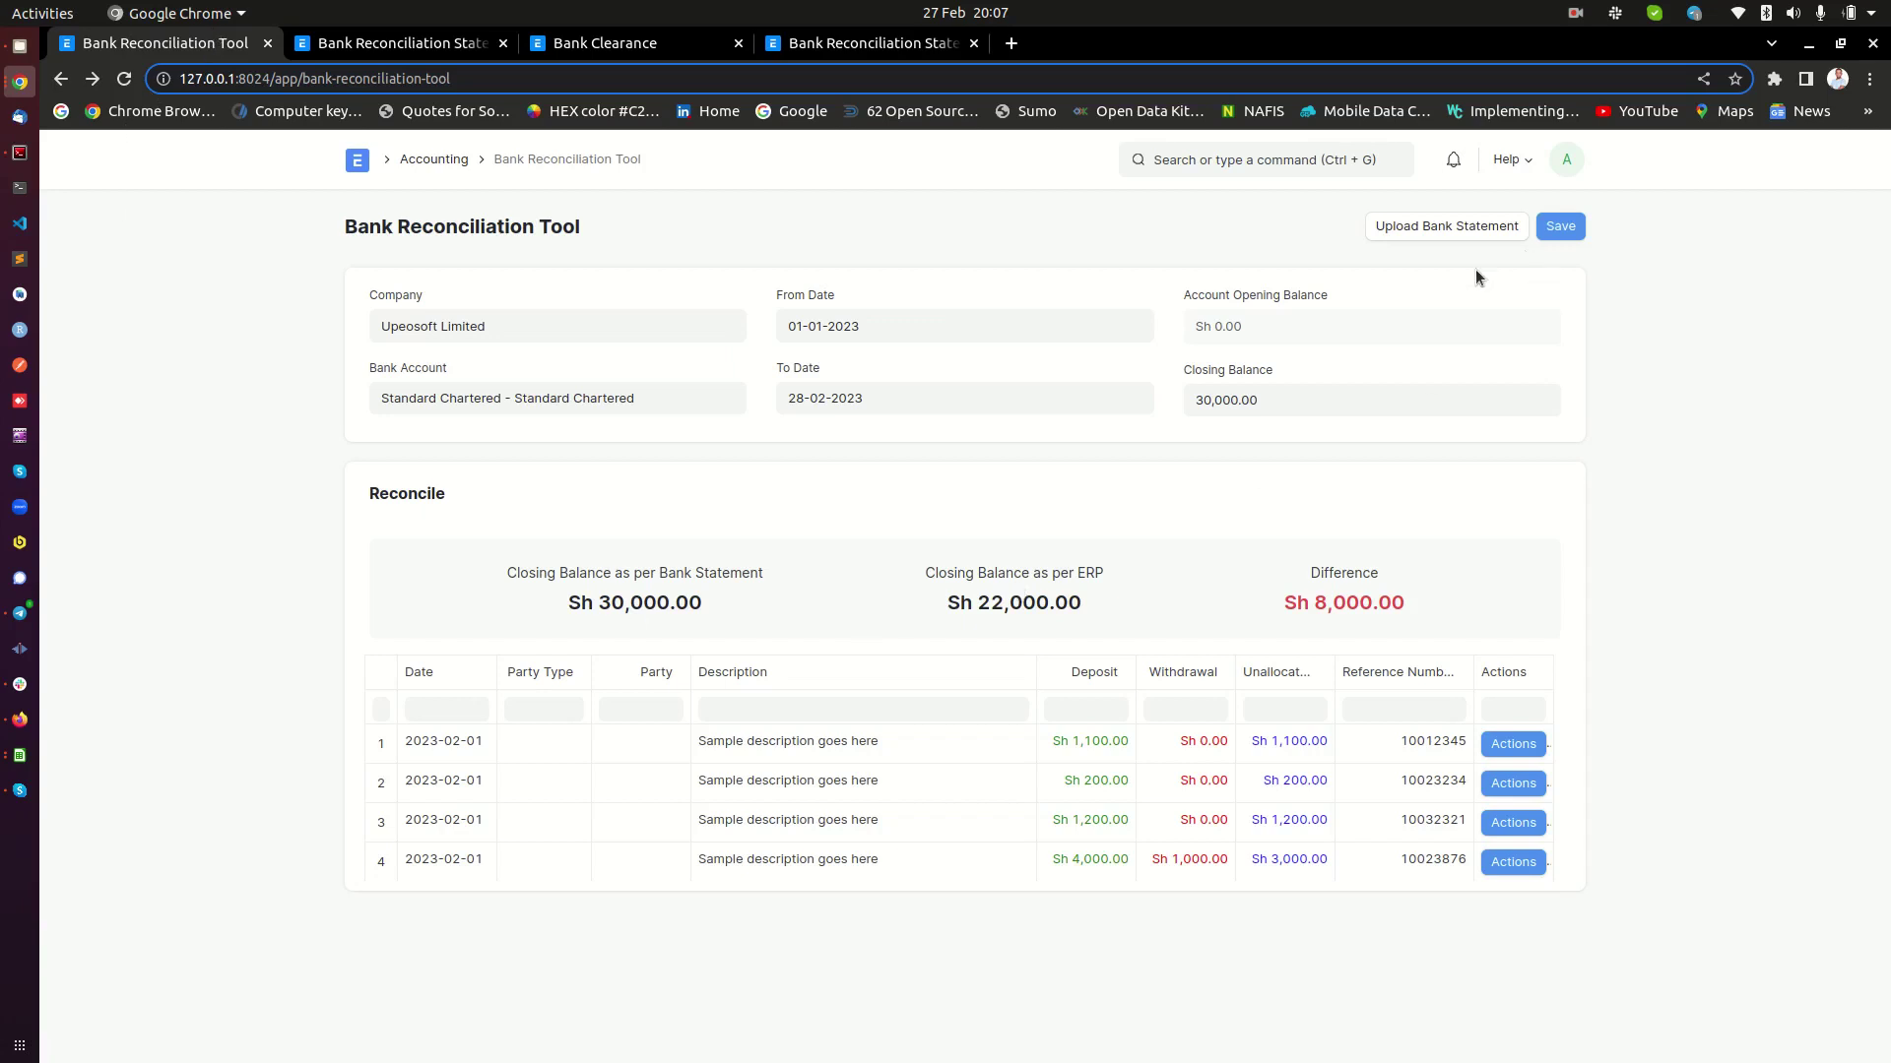
{"action": "right_click", "coordinate": [1687, 311]}
Reload the tool and highlight the Sh 29,000.00 ERP closing balance and Sh 1,000.00 difference
{"action": "left_click", "coordinate": [1629, 374]}
{"action": "left_click_drag", "start_coordinate": [974, 605], "coordinate": [1083, 608]}
{"action": "triple_click", "coordinate": [1050, 609]}
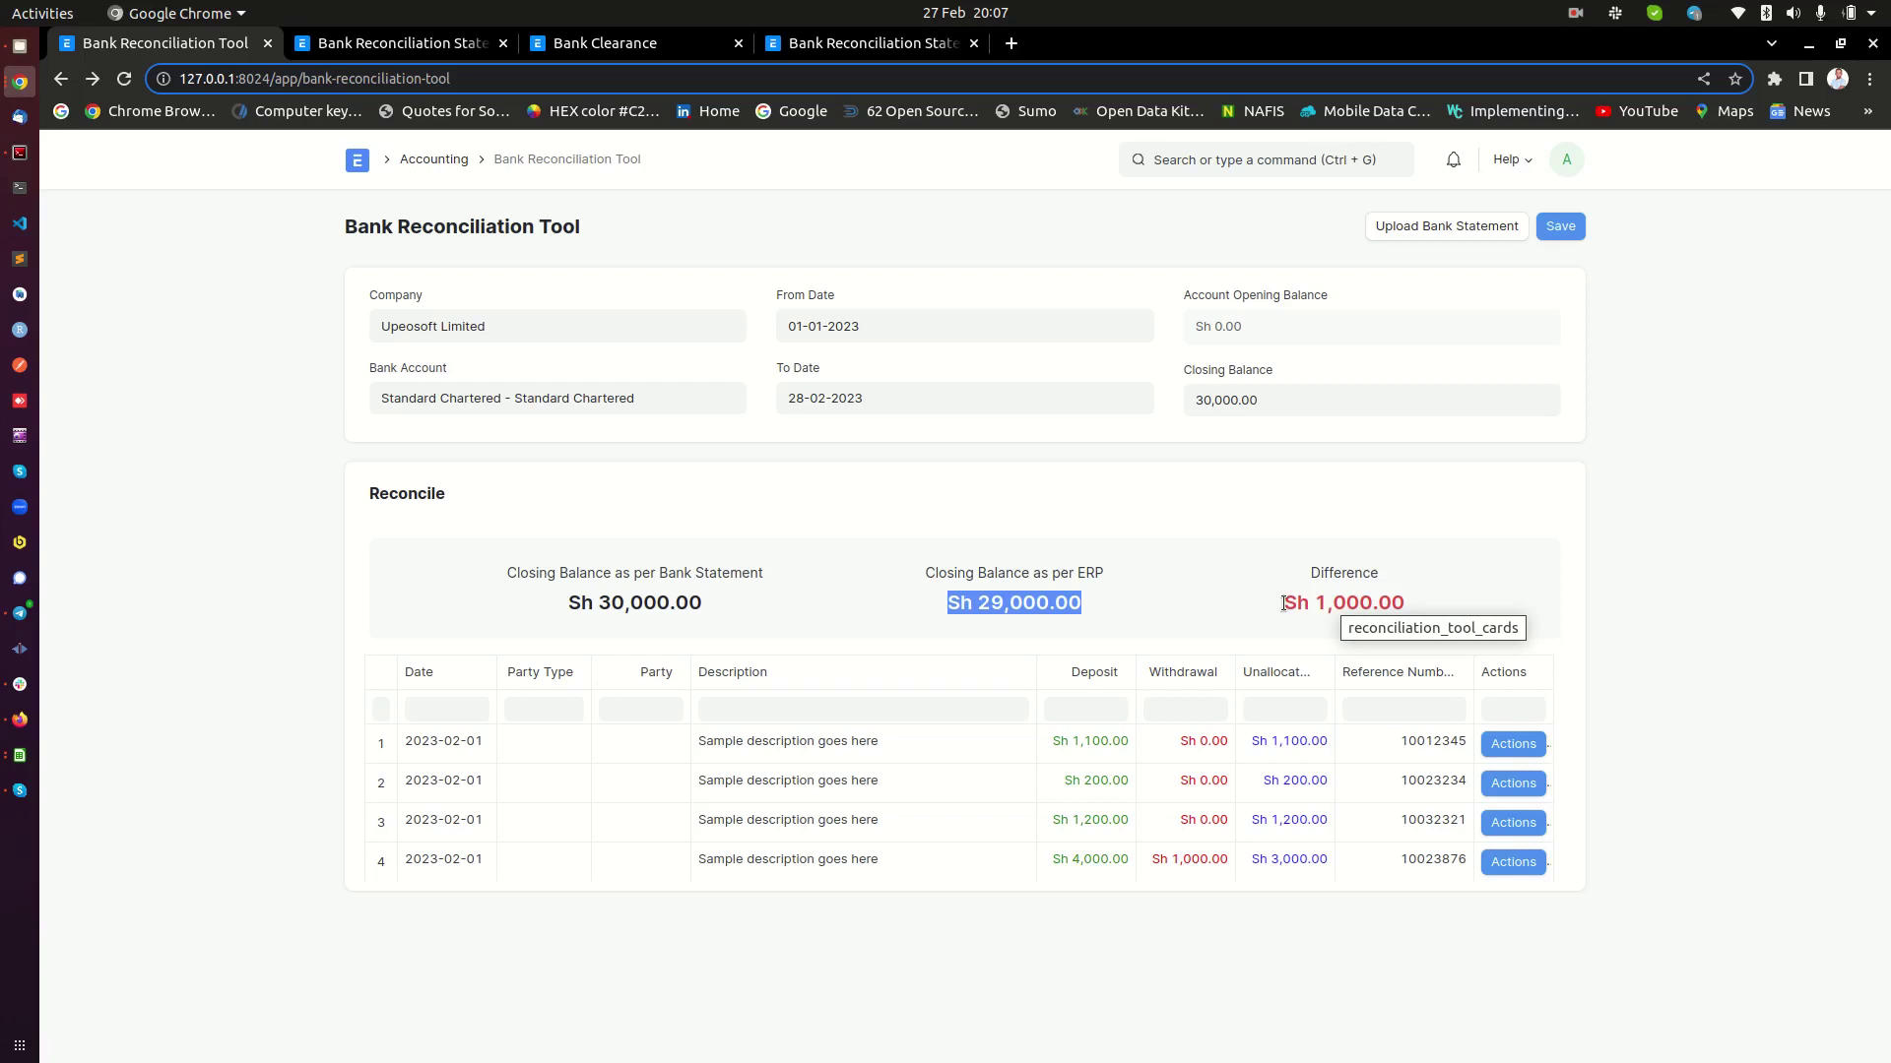
{"action": "left_click_drag", "start_coordinate": [1283, 603], "coordinate": [1416, 606]}
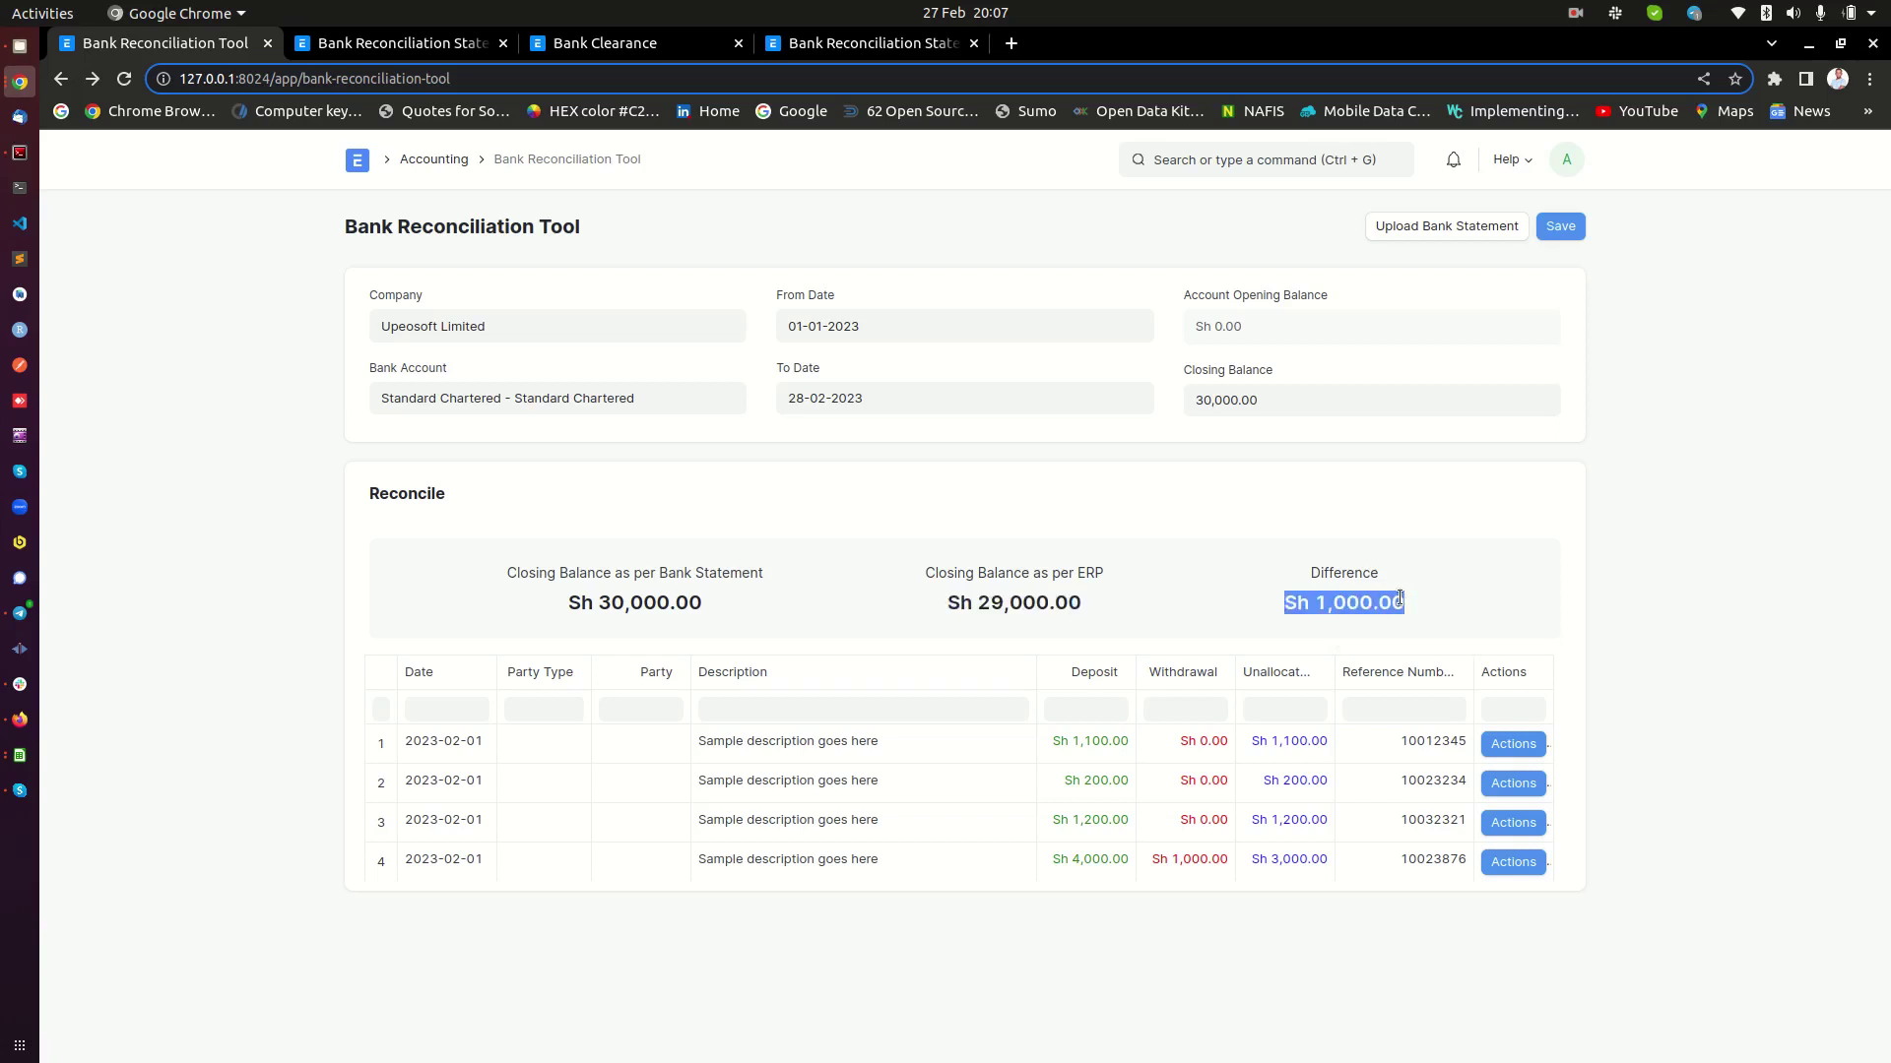
{"action": "left_click", "coordinate": [1399, 599]}
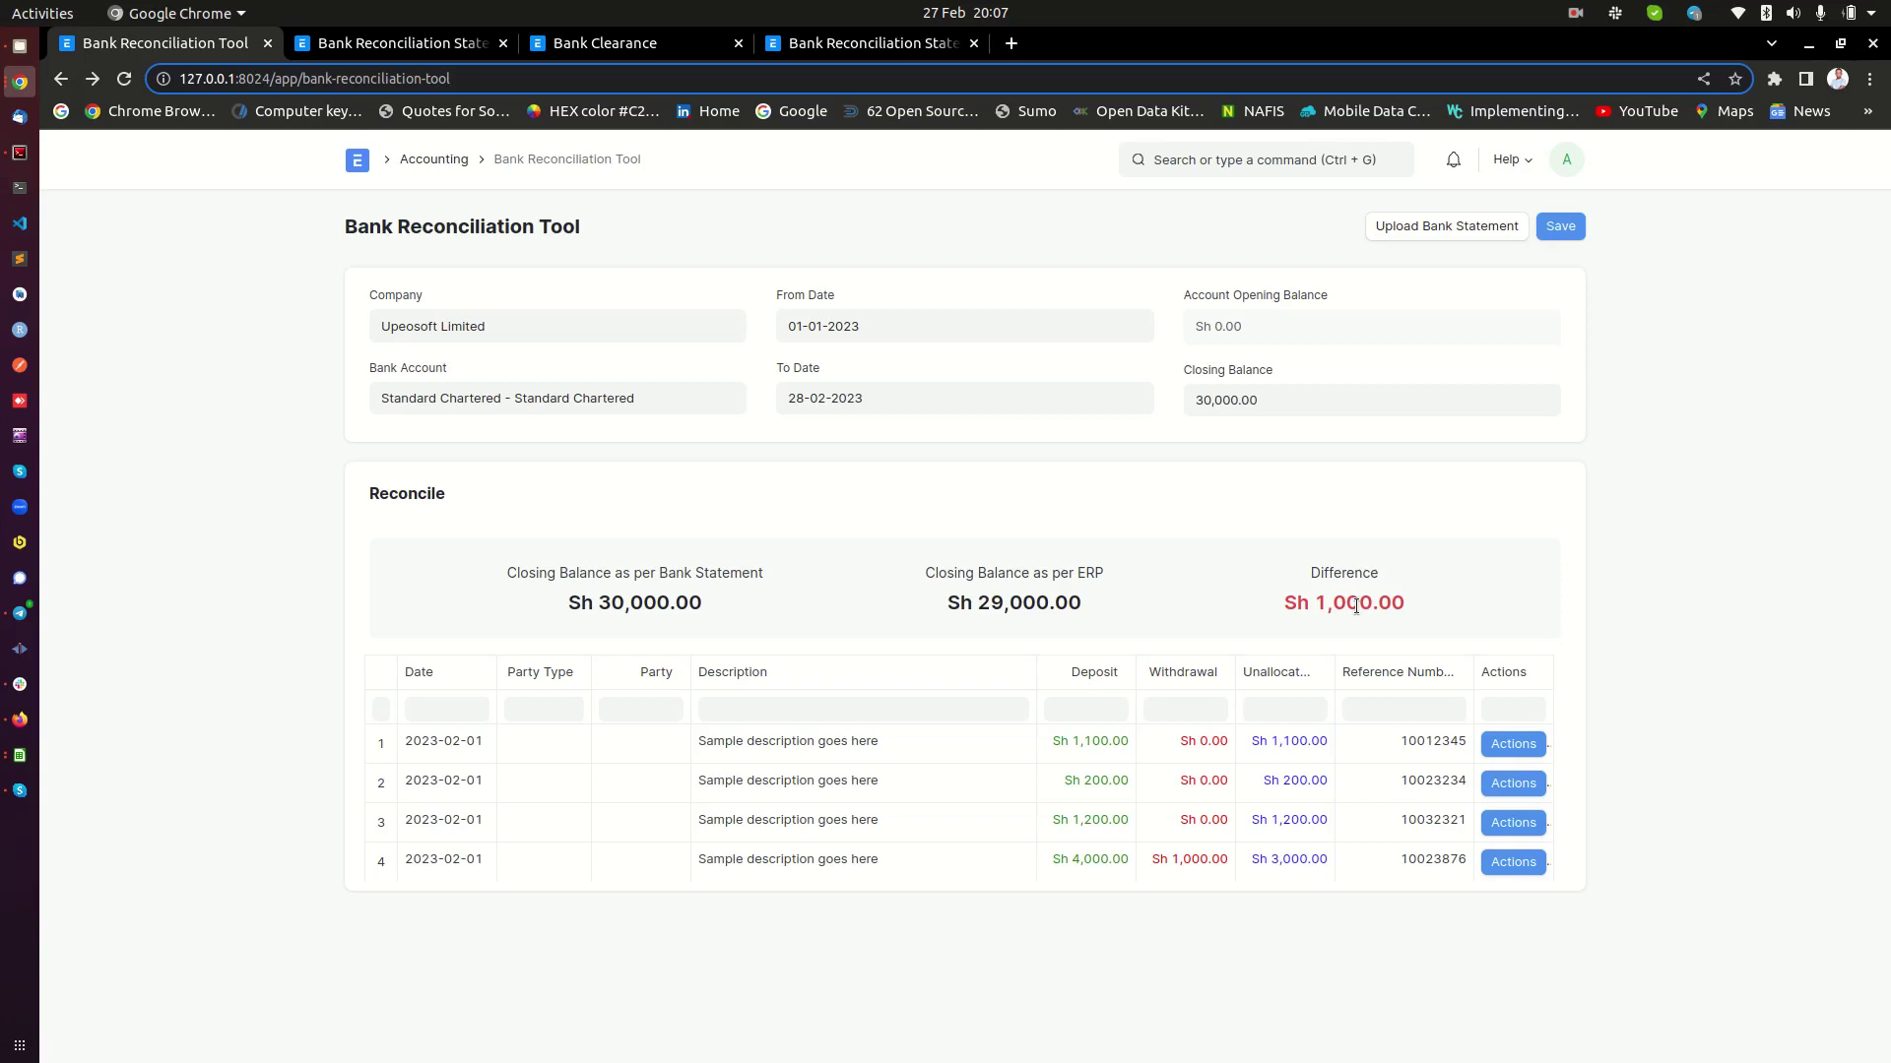
Load upeosoft.com in a new tab and scroll through its home page
{"action": "left_click", "coordinate": [1010, 43]}
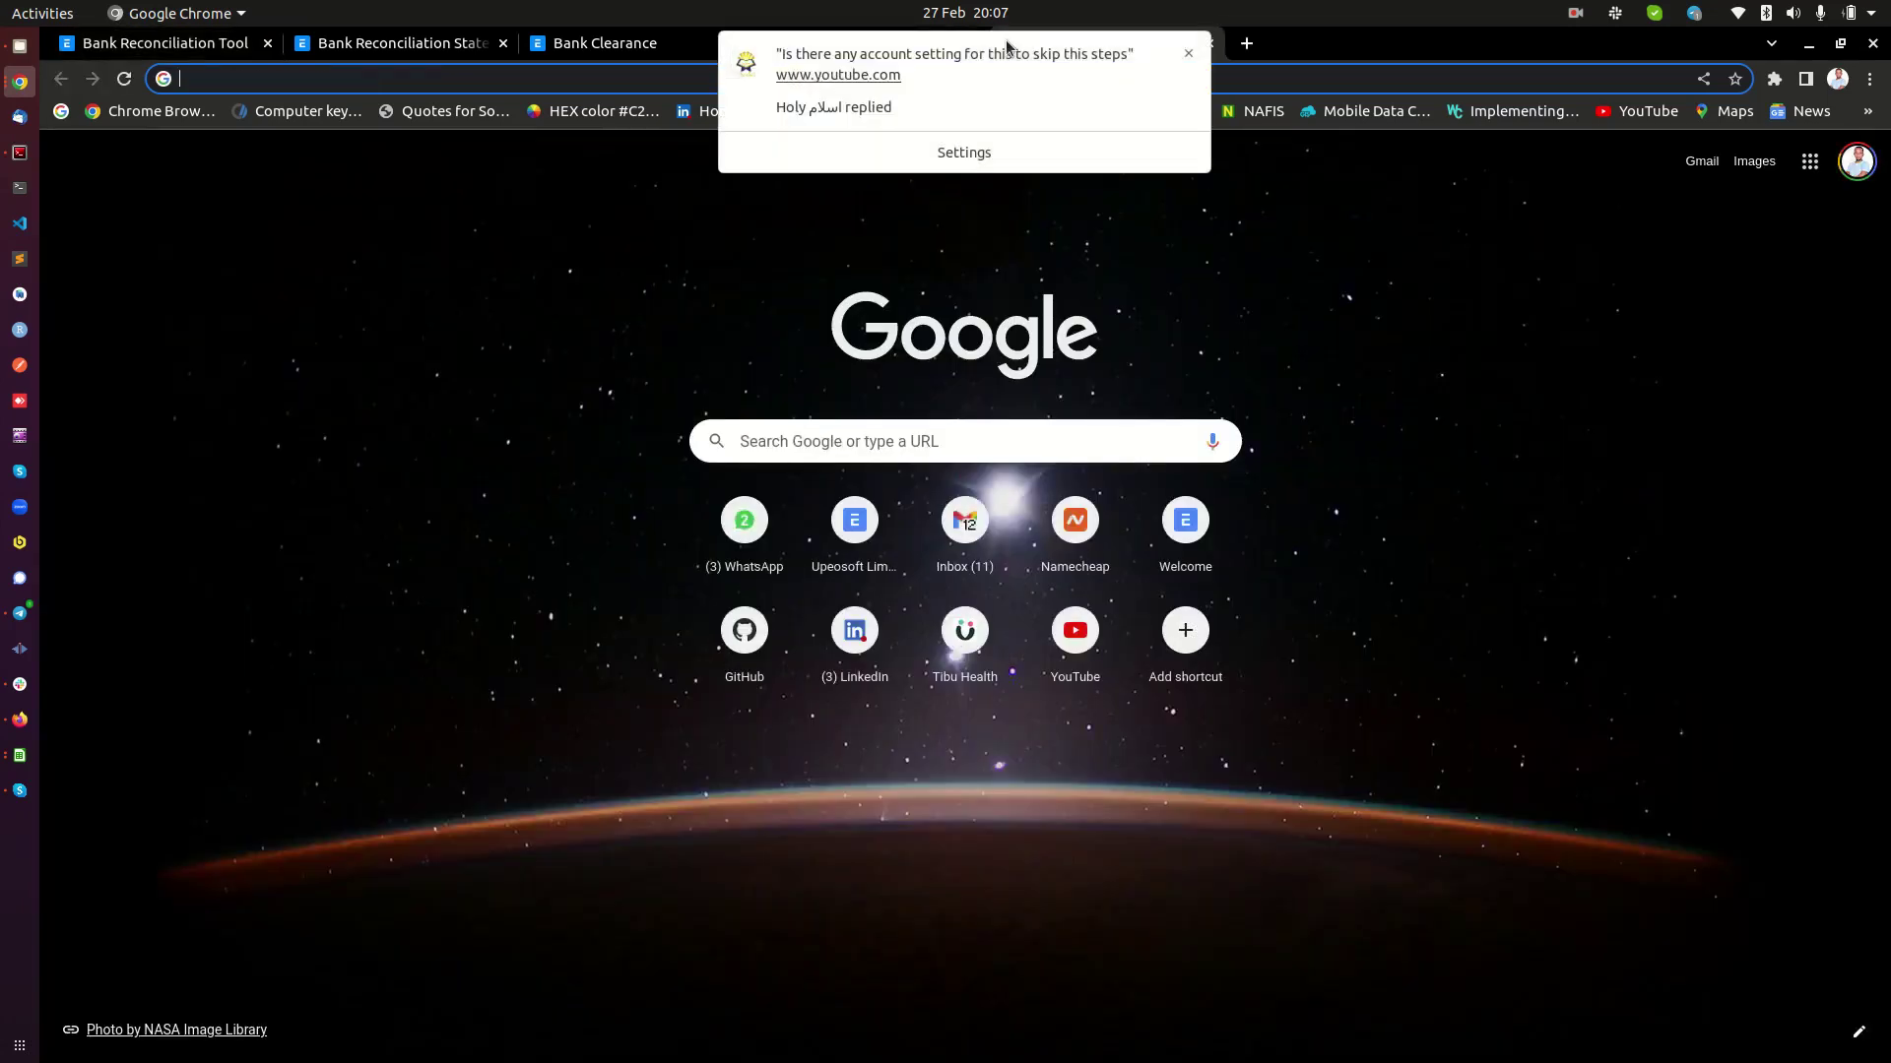
{"action": "type", "text": "upeo"}
{"action": "key", "text": "Return"}
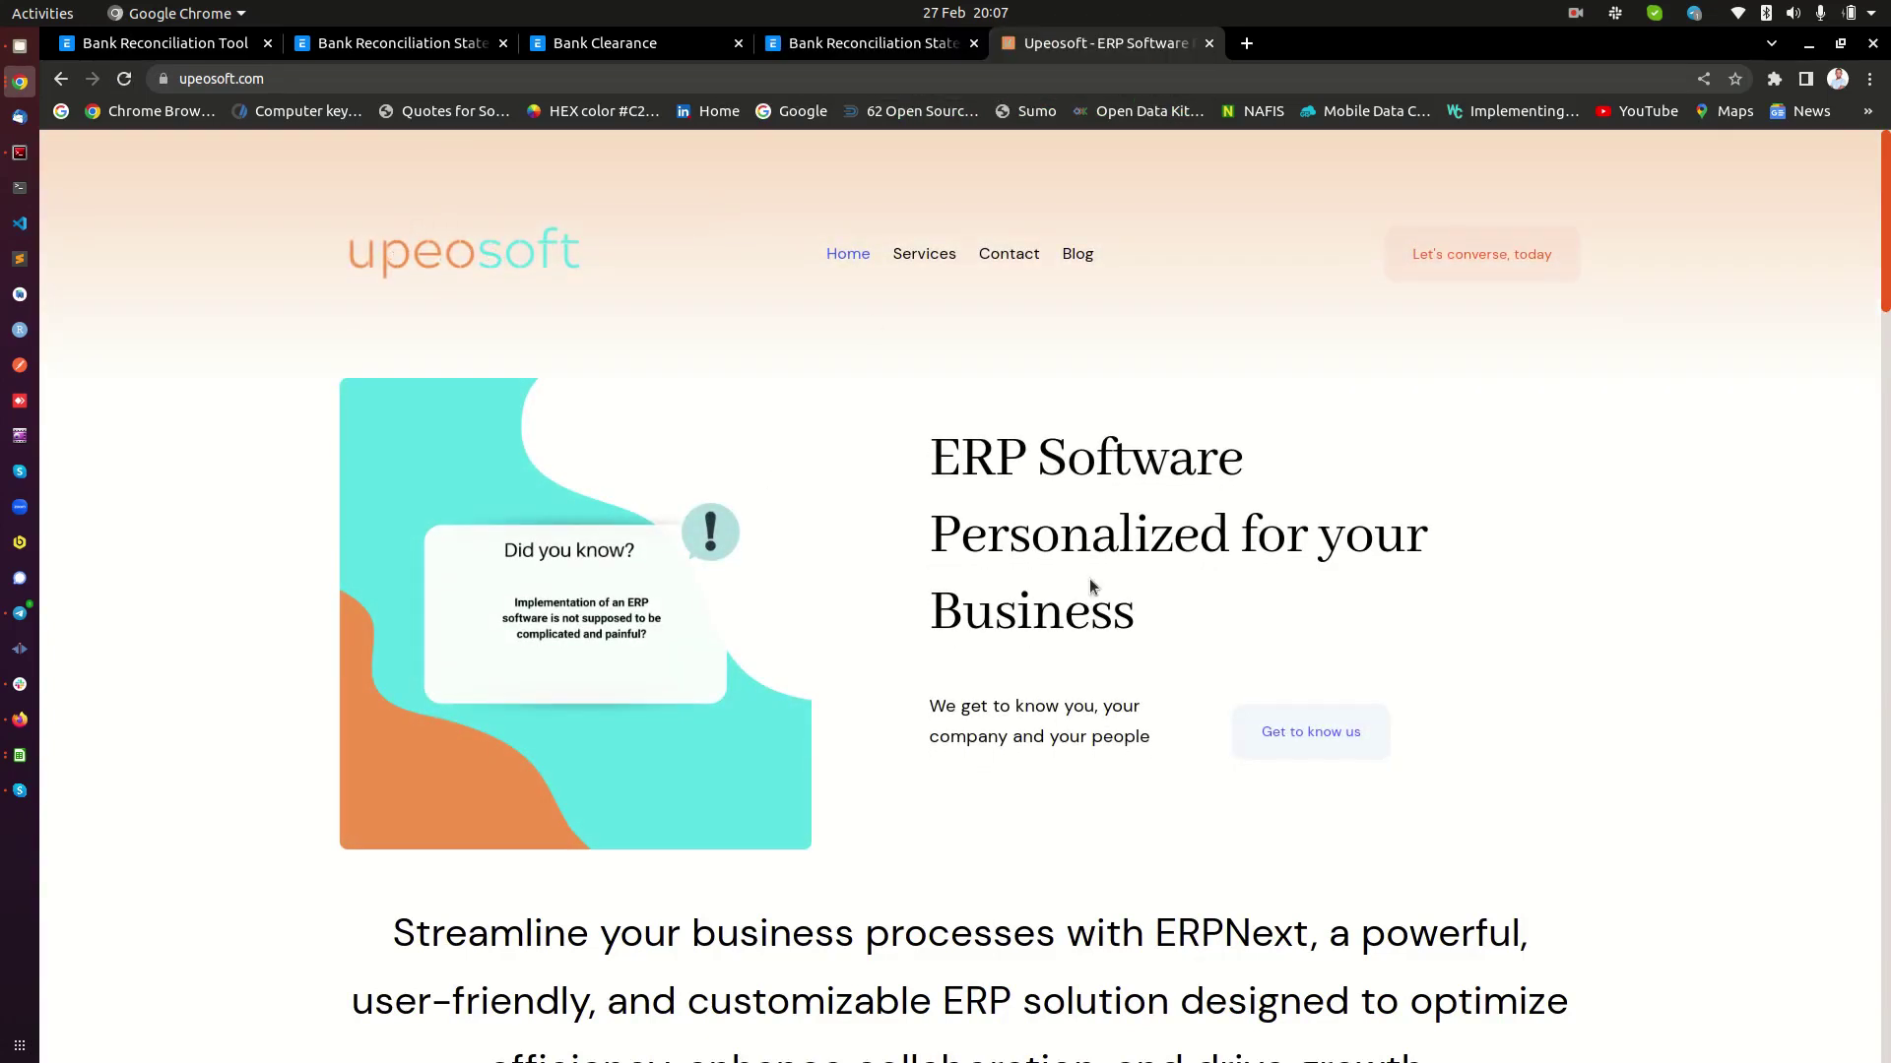
{"action": "scroll", "coordinate": [1062, 652], "scroll_direction": "down", "scroll_amount": 2}
{"action": "scroll", "coordinate": [1061, 657], "scroll_direction": "down", "scroll_amount": 4}
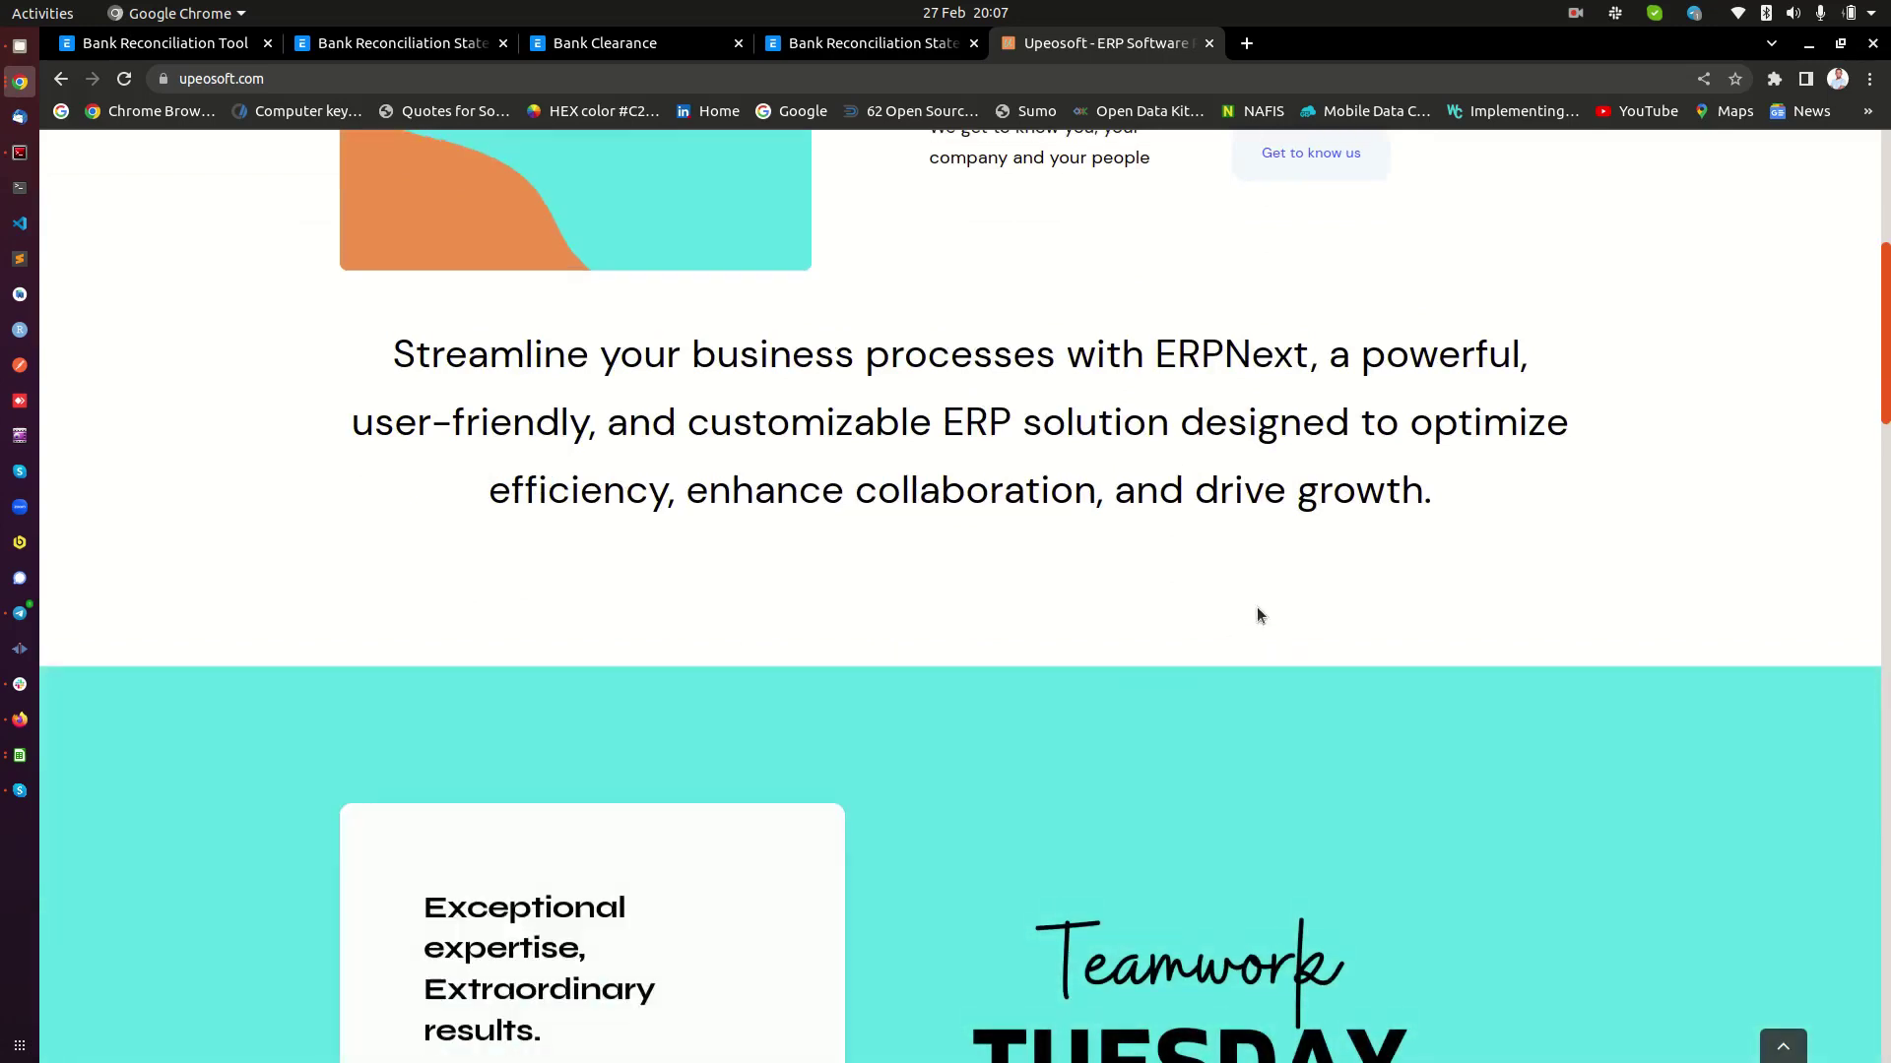
{"action": "scroll", "coordinate": [1257, 610], "scroll_direction": "up", "scroll_amount": 6}
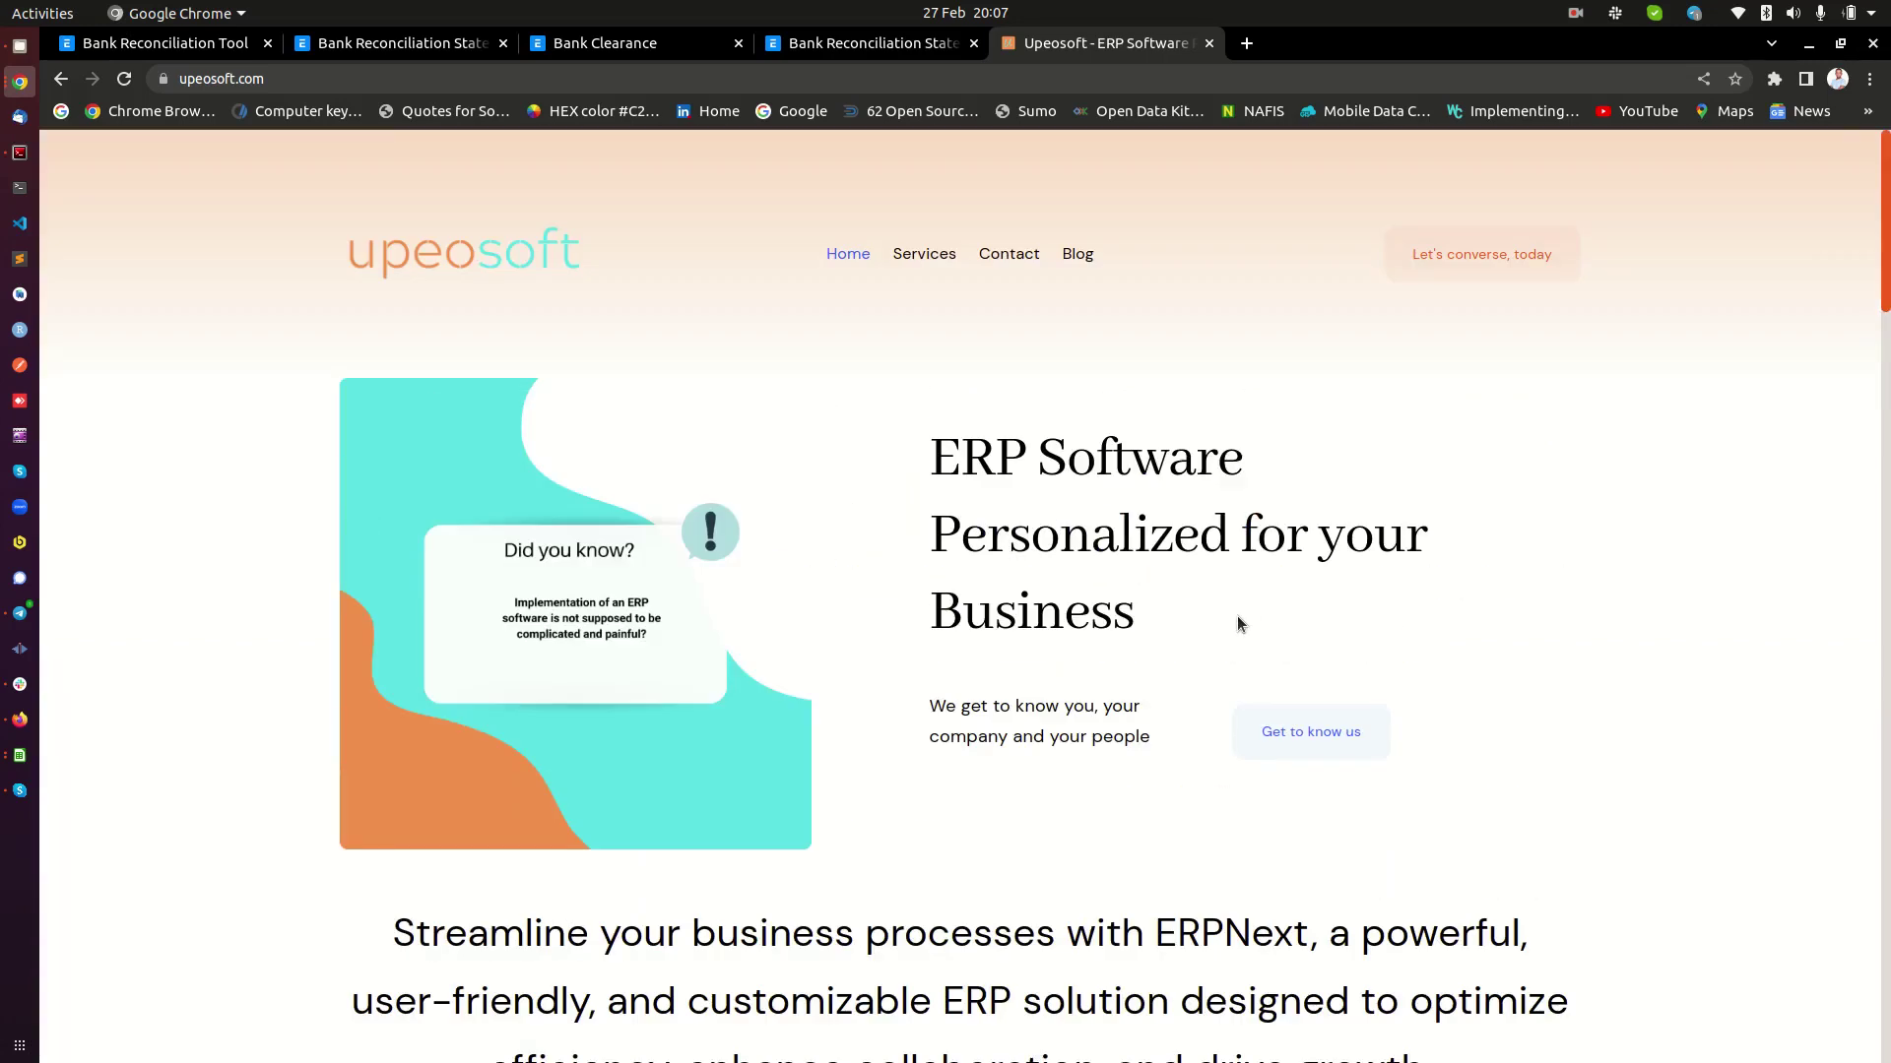